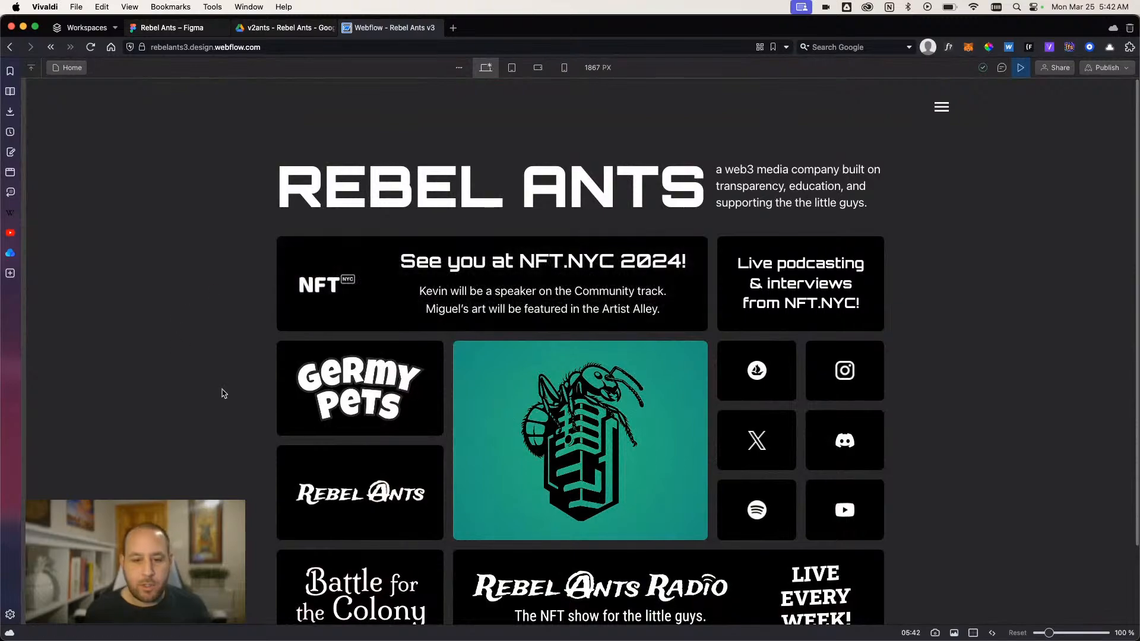
# - Examine the Rebel Ants home page preview, then switch to Figma and examine the Battle for the Colony V3.1 hero designs
pyautogui.scroll(-1, 219, 384)
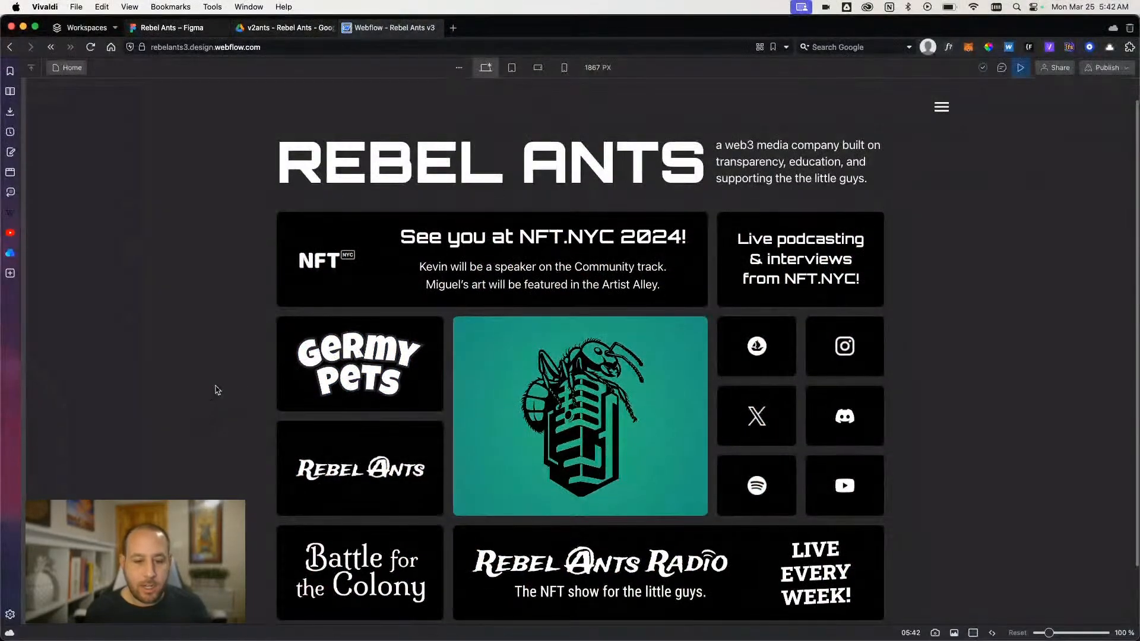
pyautogui.scroll(-1, 297, 511)
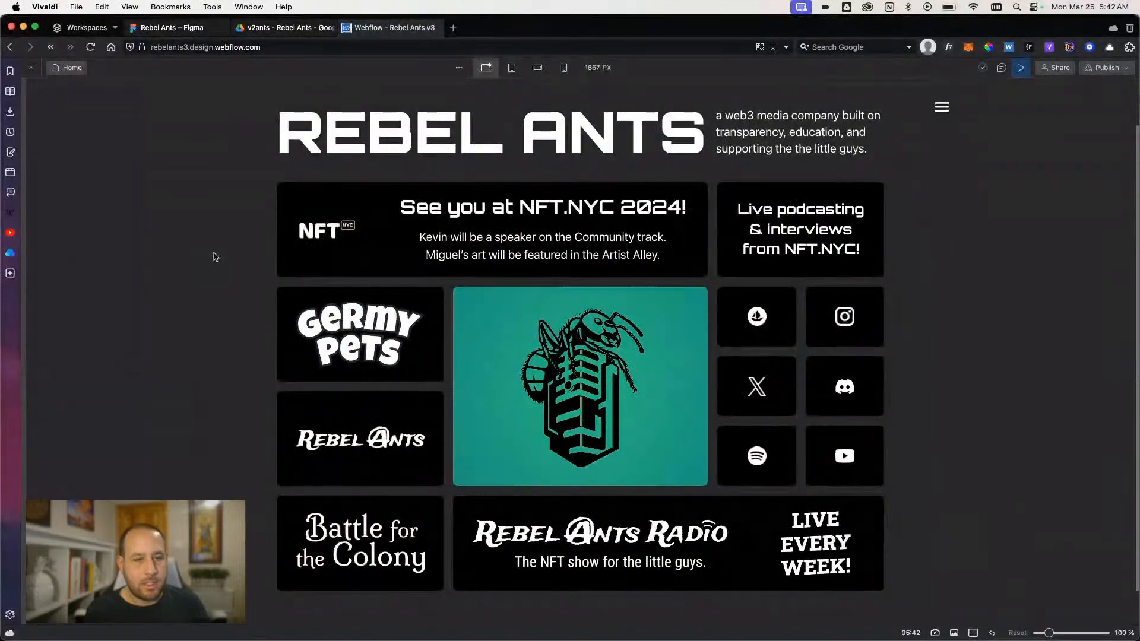
pyautogui.click(178, 27)
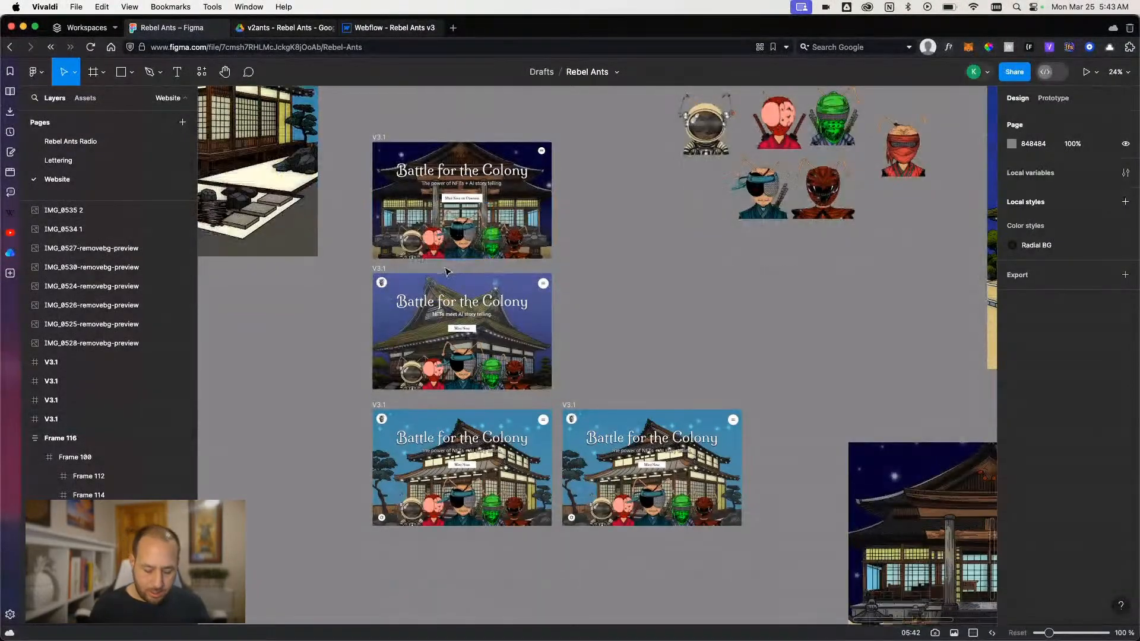
pyautogui.scroll(5, 447, 272)
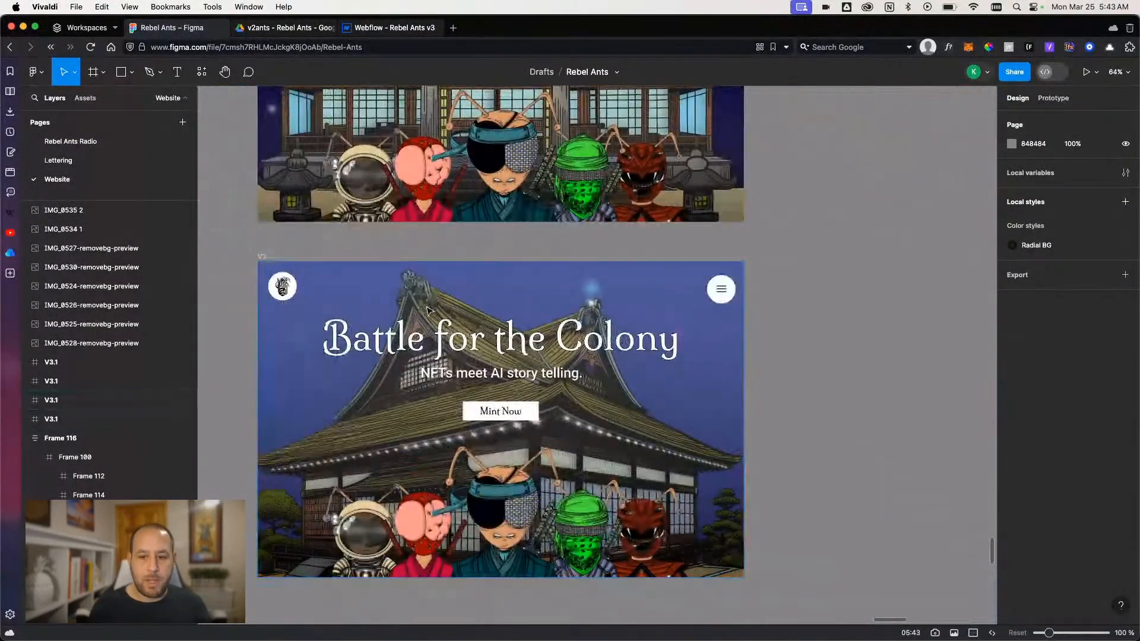
pyautogui.scroll(-1, 428, 309)
pyautogui.scroll(-1, 428, 309)
pyautogui.scroll(2, 427, 309)
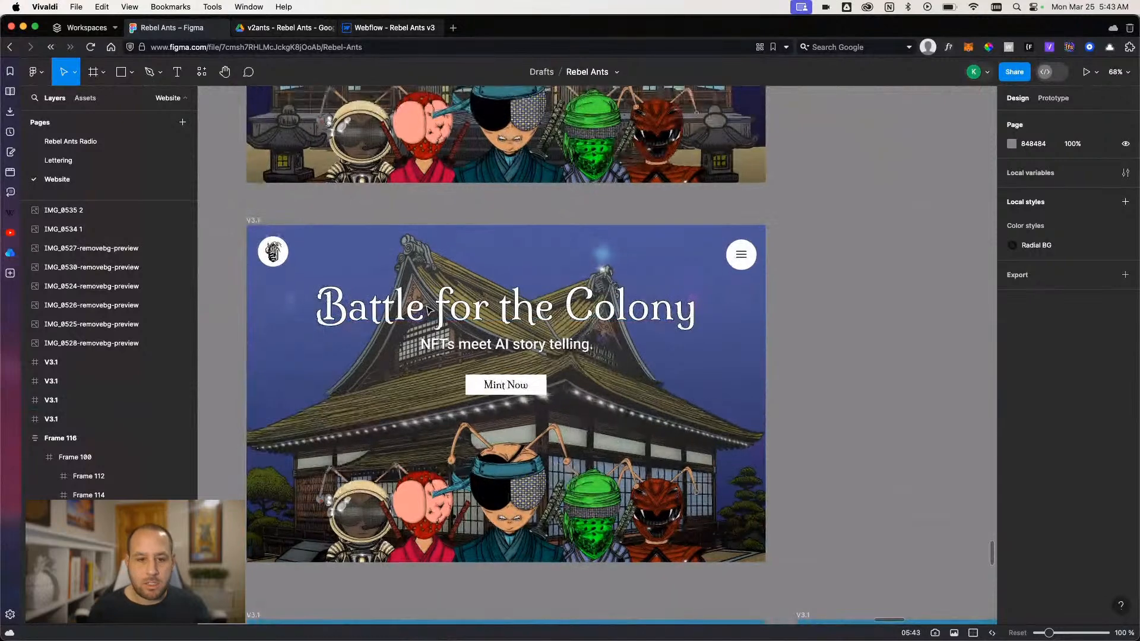
pyautogui.scroll(-2, 427, 309)
pyautogui.scroll(-2, 439, 291)
pyautogui.hscroll(-3, 452, 279)
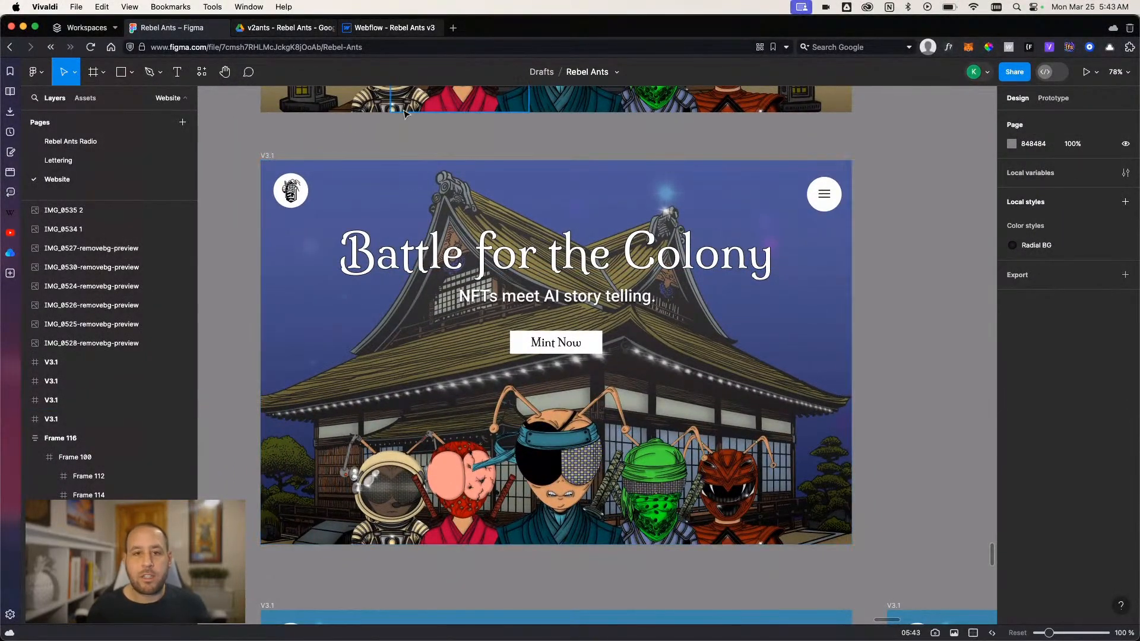
# - Return to Webflow, exit the page preview and add a Section element inside main-wrapper after section_hero
pyautogui.click(371, 28)
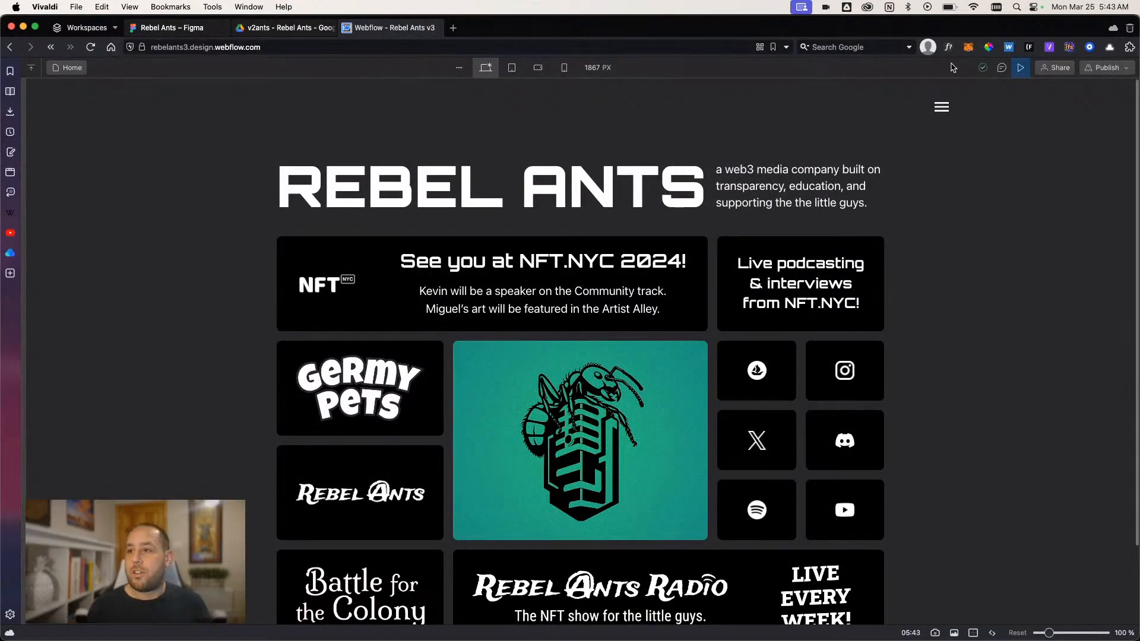
pyautogui.click(1021, 67)
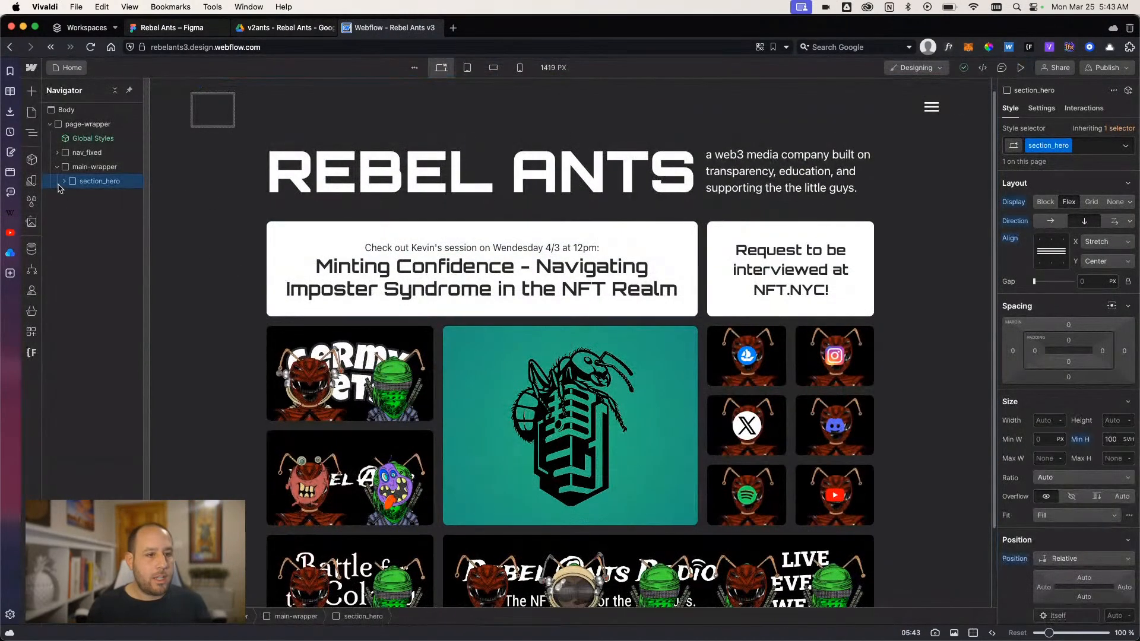
pyautogui.click(75, 169)
pyautogui.press('super+k')
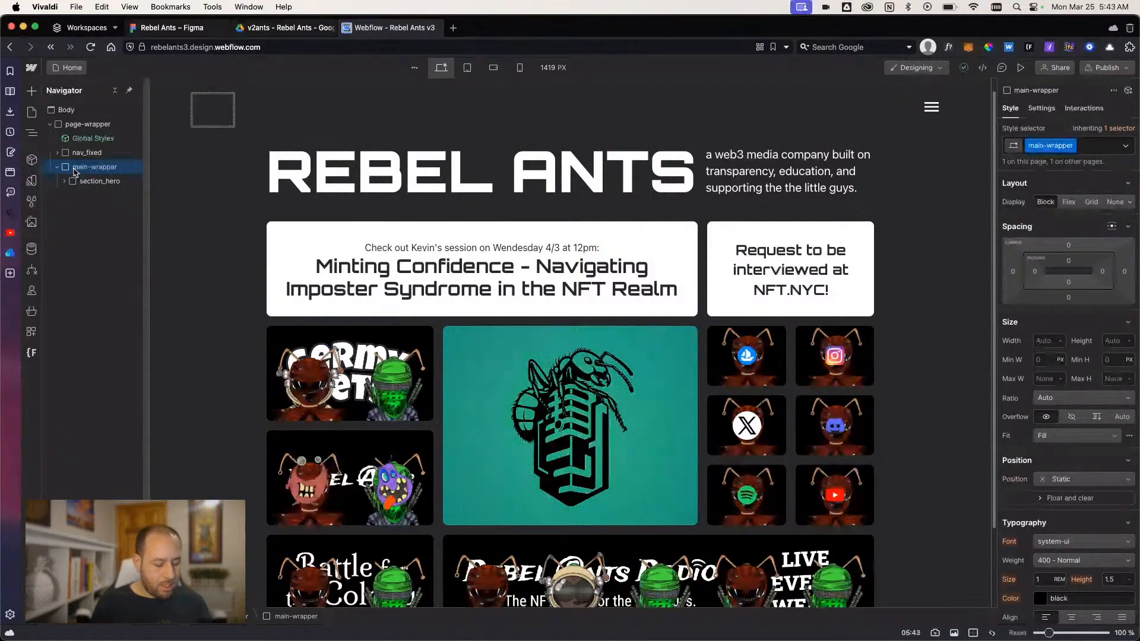
pyautogui.write('section')
pyautogui.press('Return')
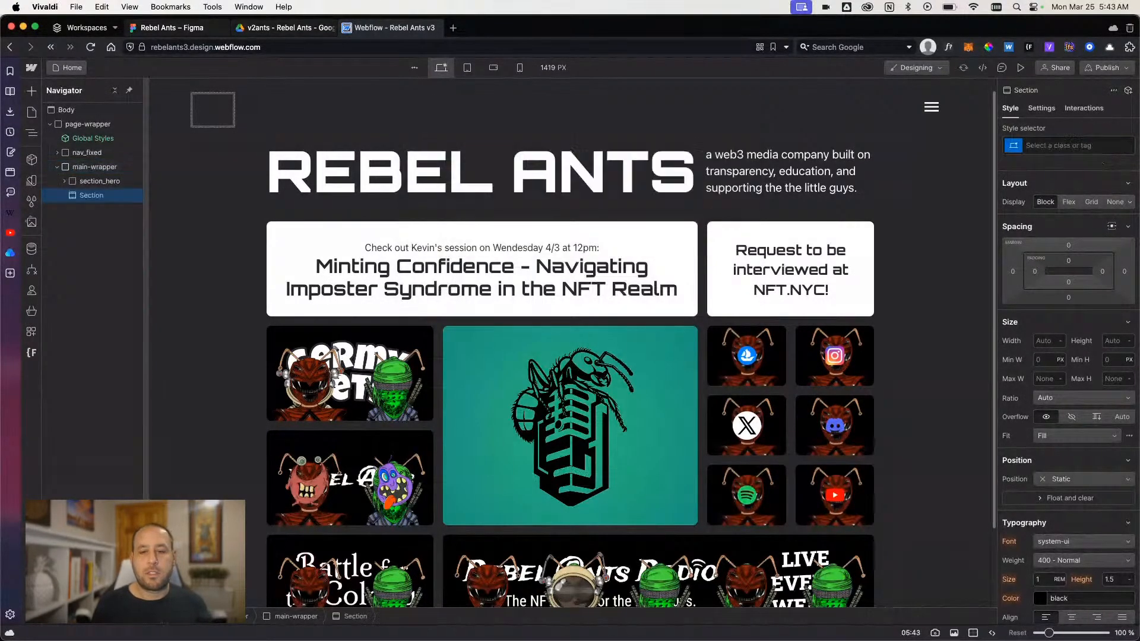
# - Assign the existing class section_v3hero to the new section
pyautogui.click(1077, 146)
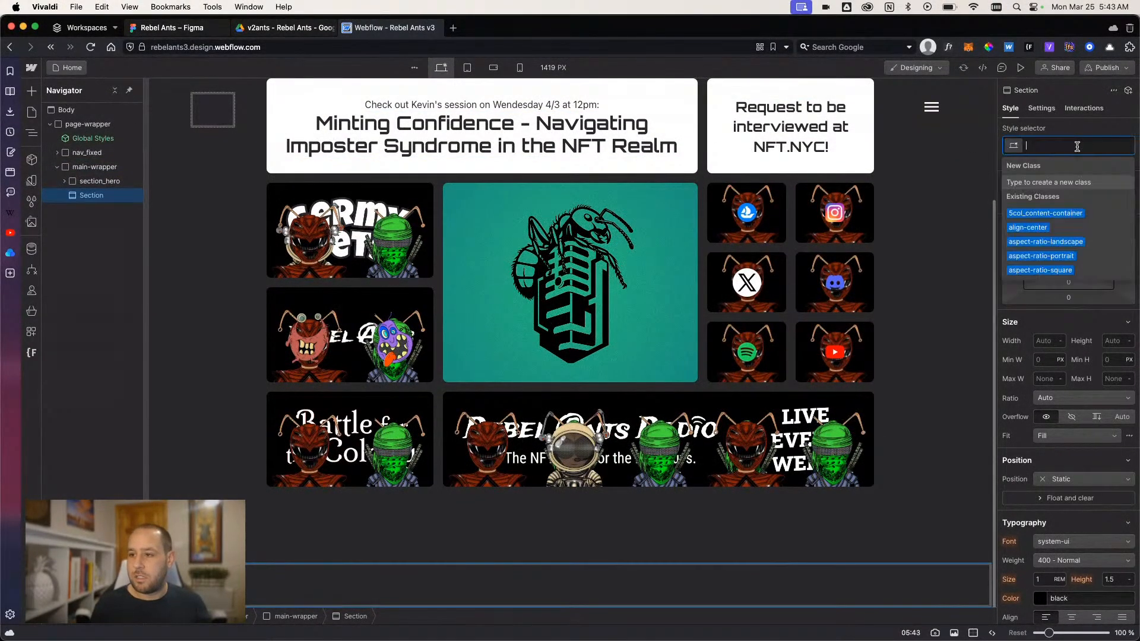
pyautogui.write('se')
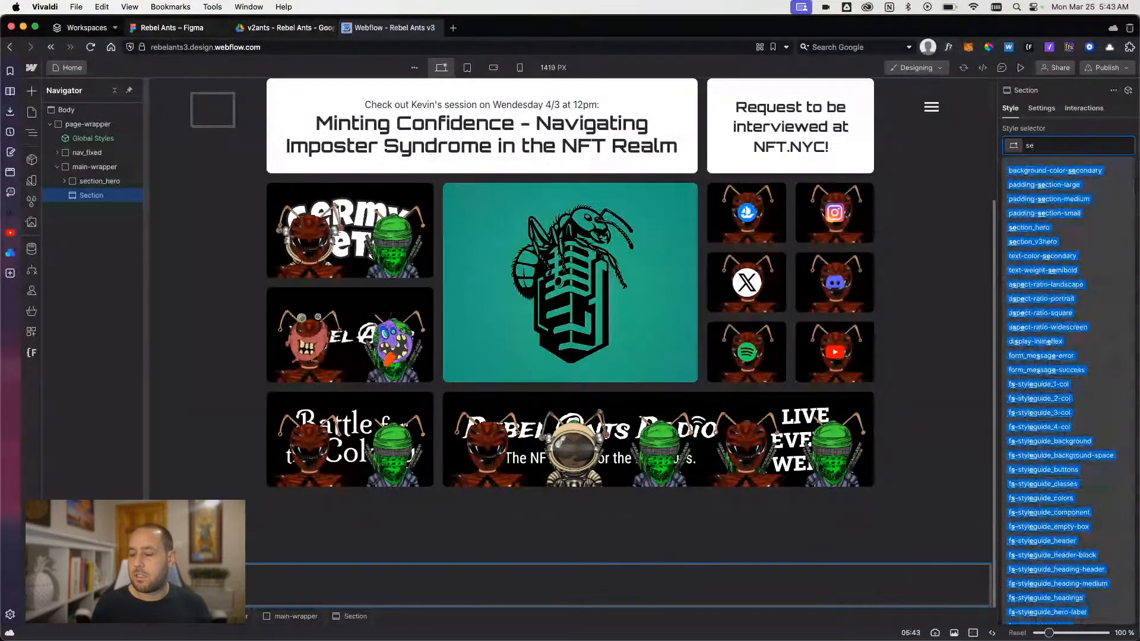
pyautogui.write('ction_')
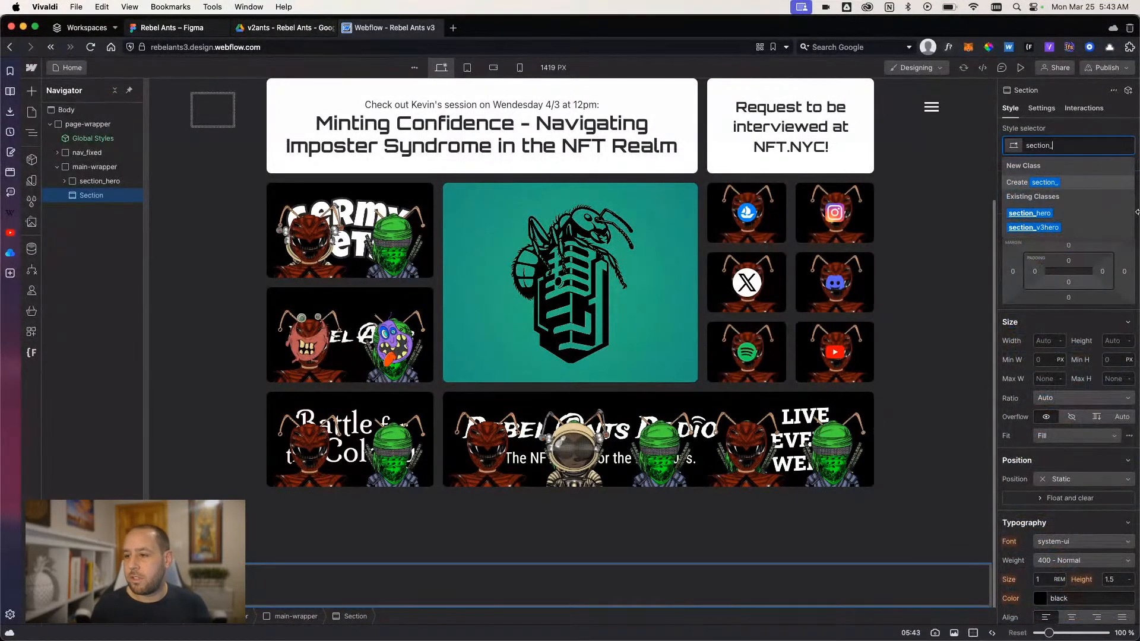
pyautogui.click(1054, 230)
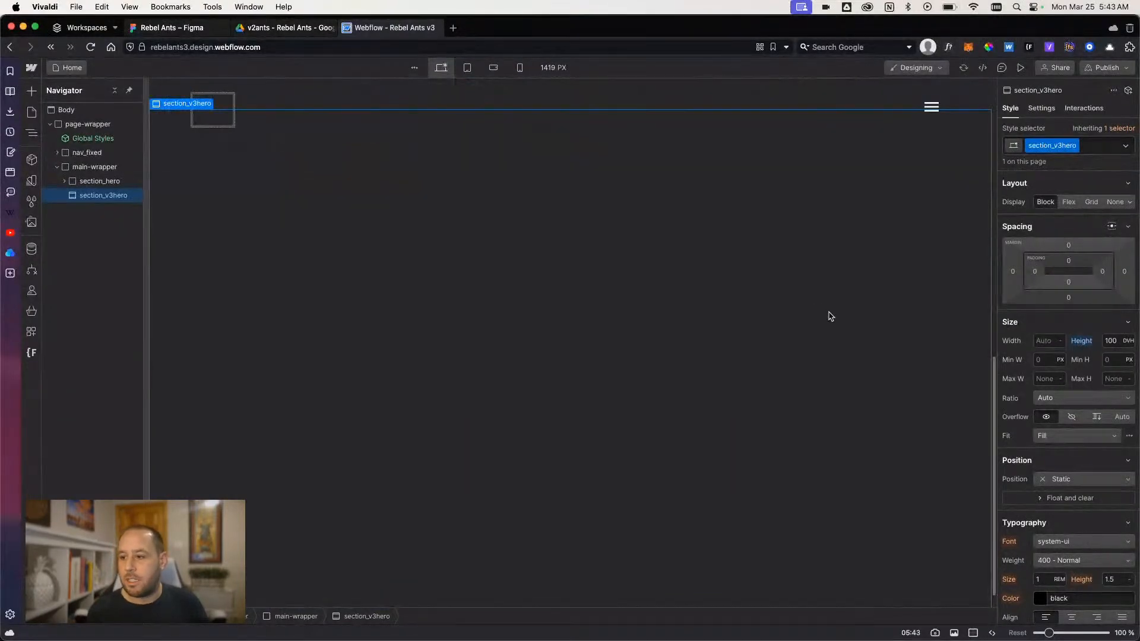
# - Add a background image layer to section_v3hero and open the image selection for it
pyautogui.scroll(-1, 1061, 403)
pyautogui.scroll(-6, 1060, 403)
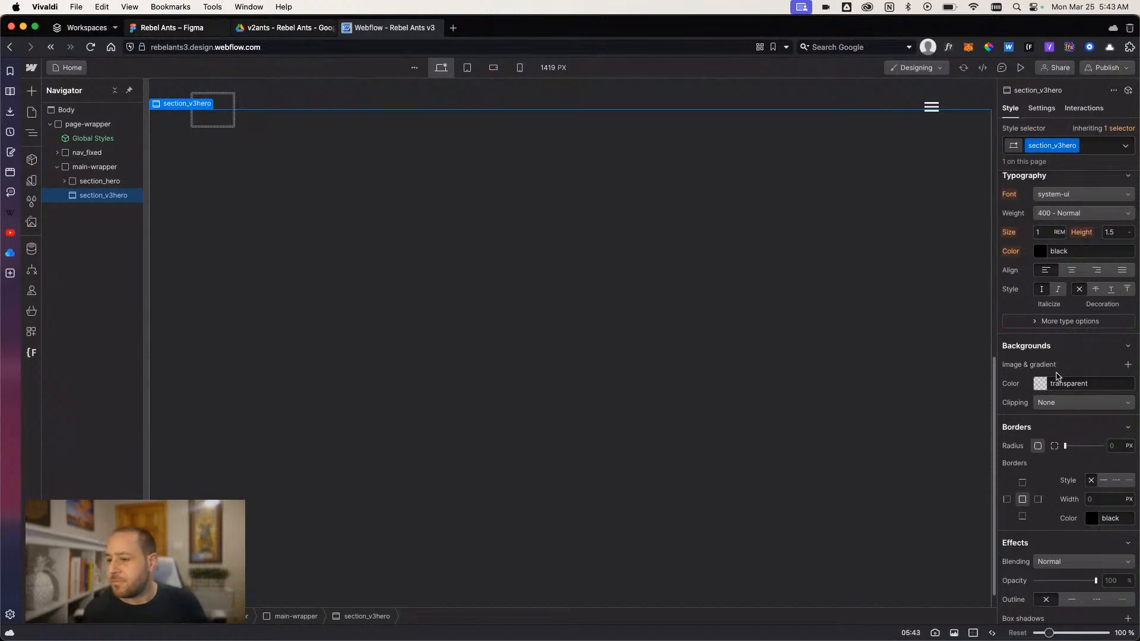
pyautogui.click(1127, 364)
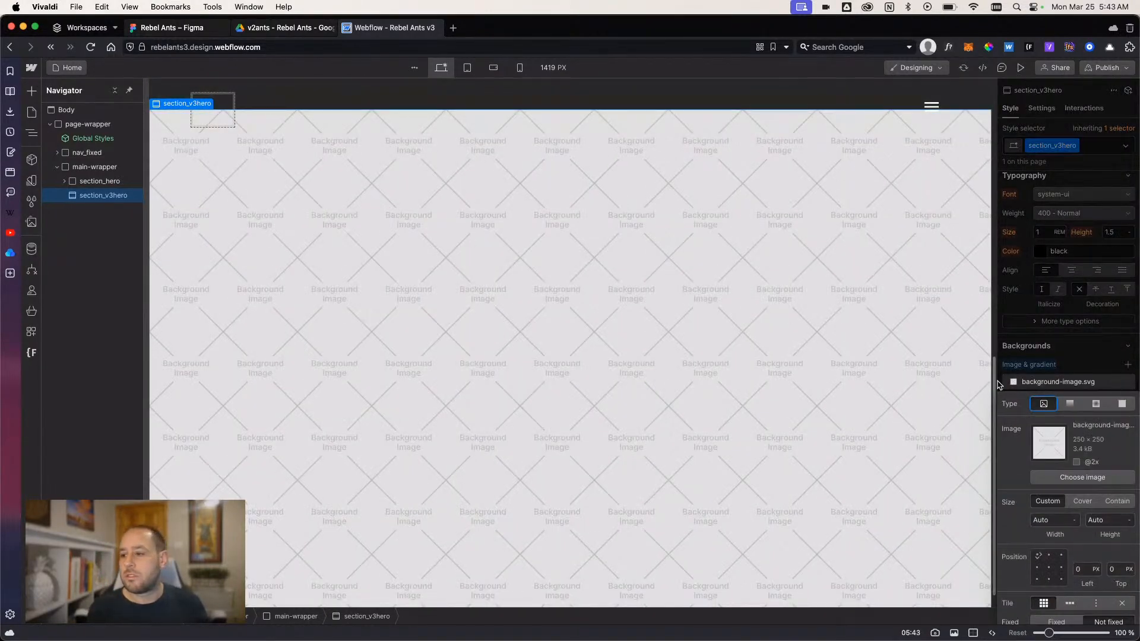
pyautogui.click(1081, 479)
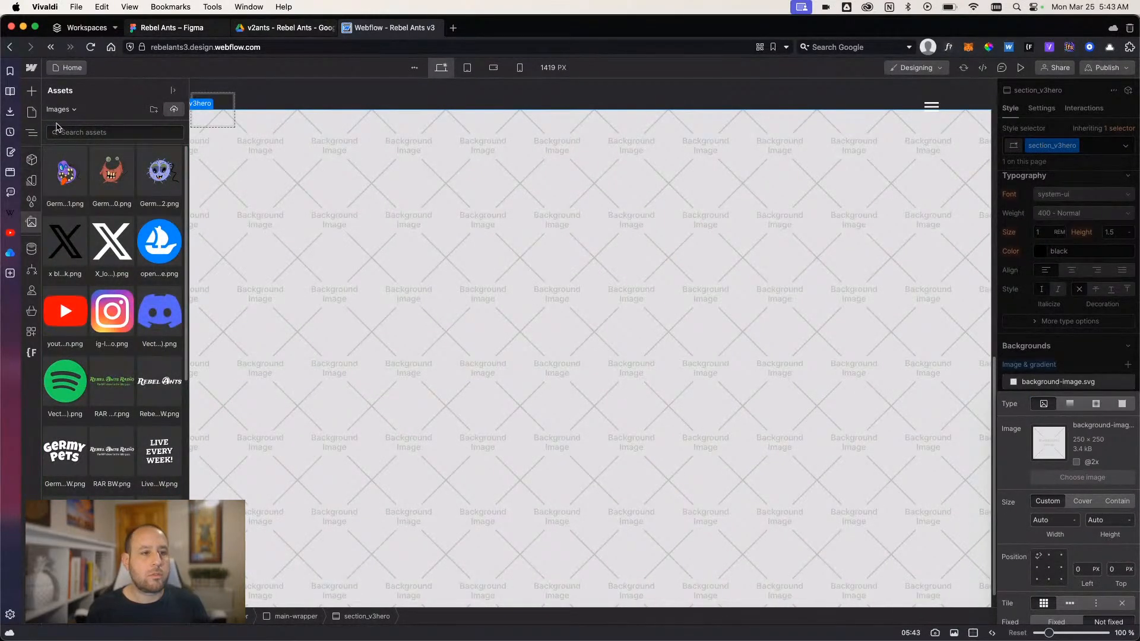
pyautogui.click(174, 109)
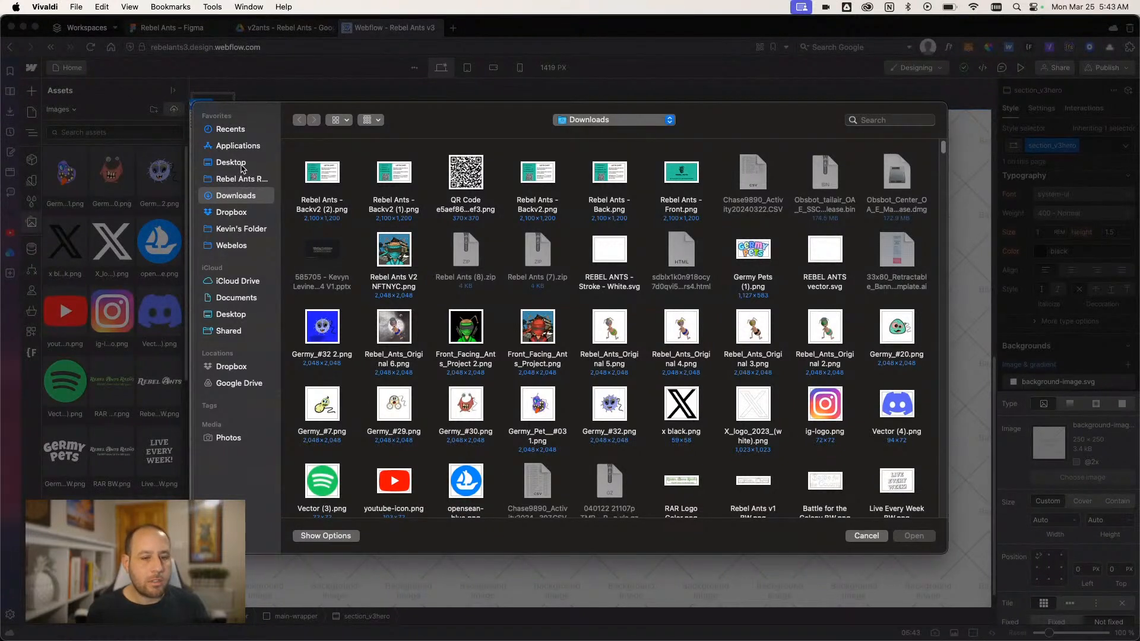
pyautogui.click(240, 384)
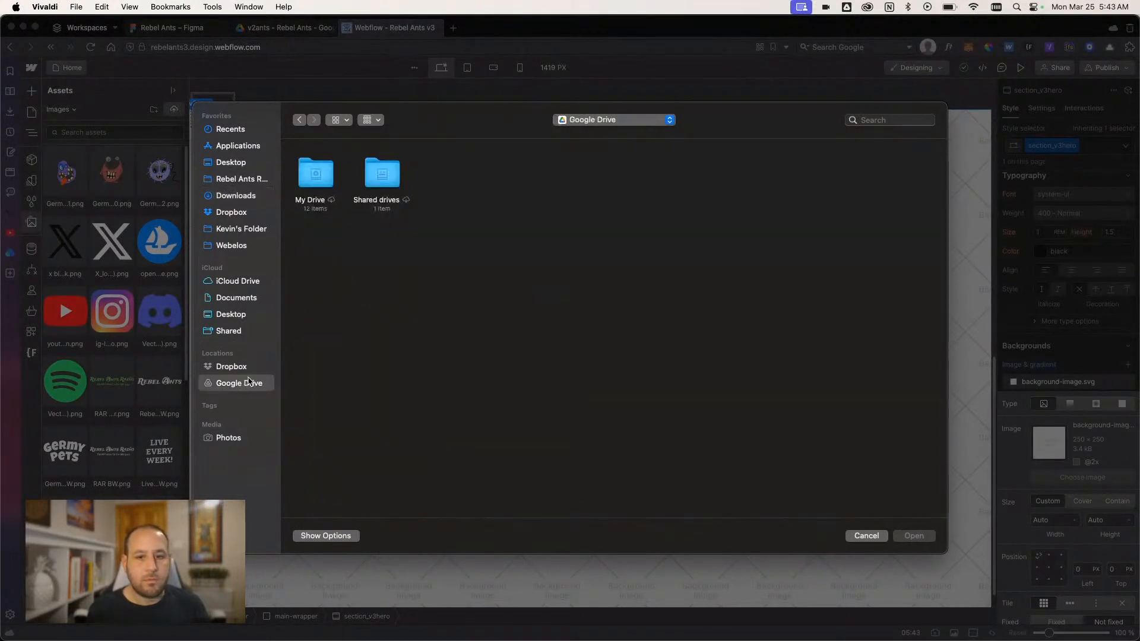
pyautogui.doubleClick(382, 176)
pyautogui.doubleClick(315, 176)
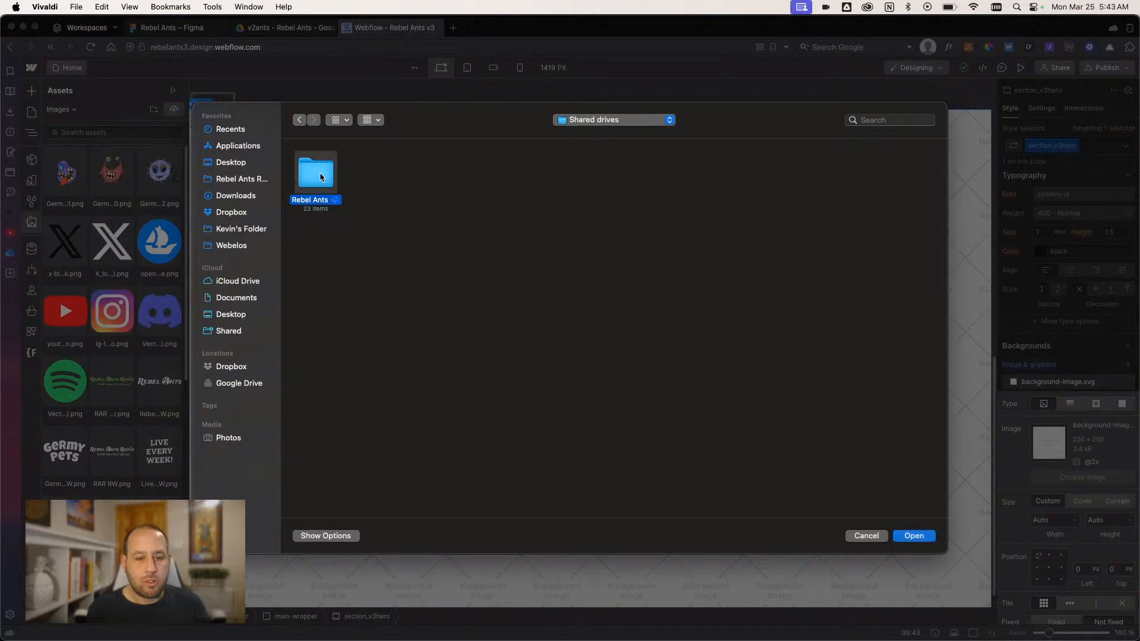
pyautogui.doubleClick(466, 173)
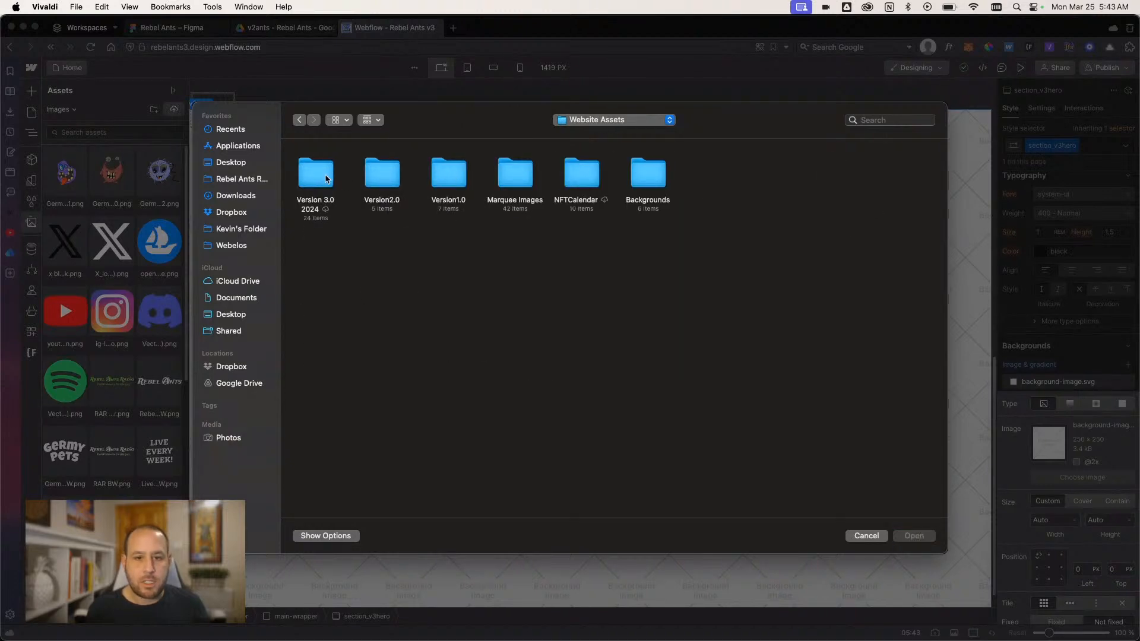
pyautogui.doubleClick(326, 178)
pyautogui.click(688, 329)
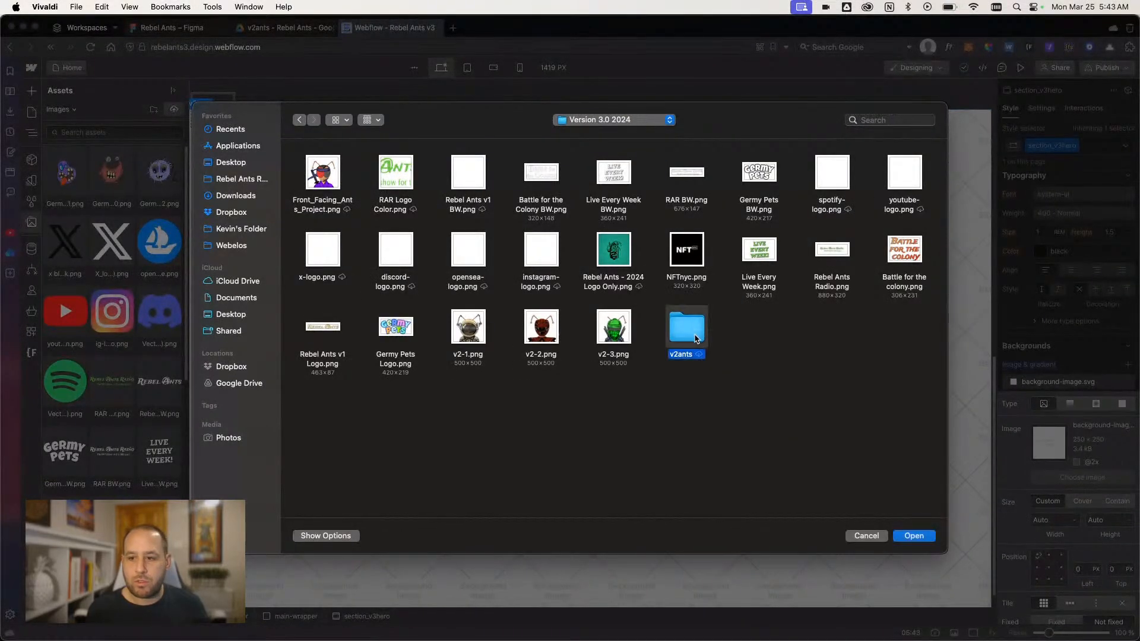
pyautogui.doubleClick(696, 338)
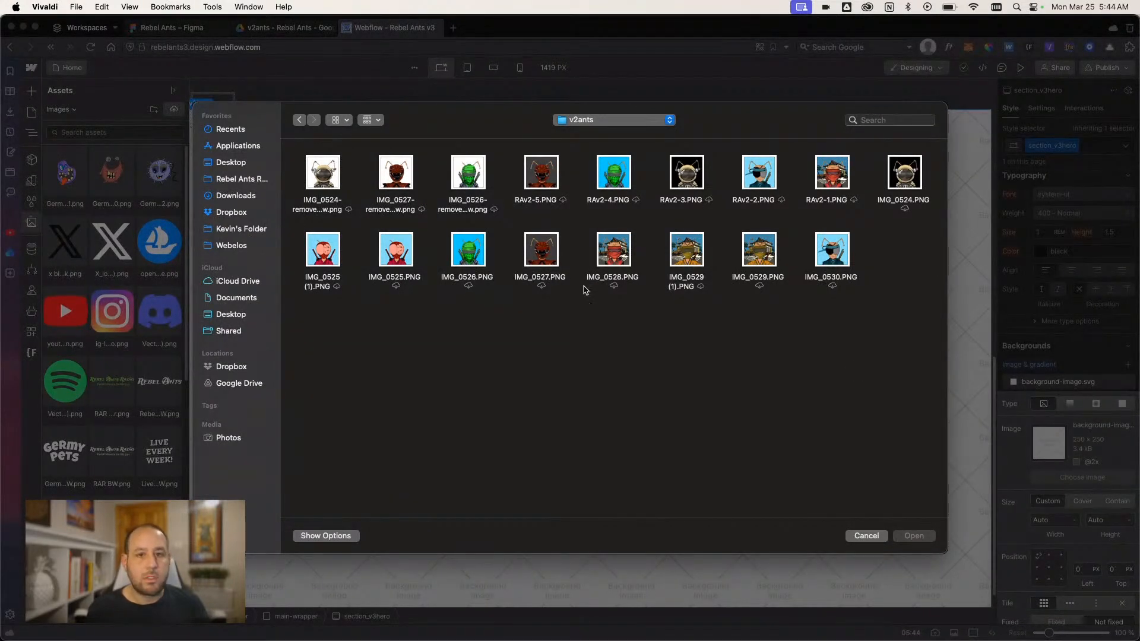
pyautogui.click(867, 537)
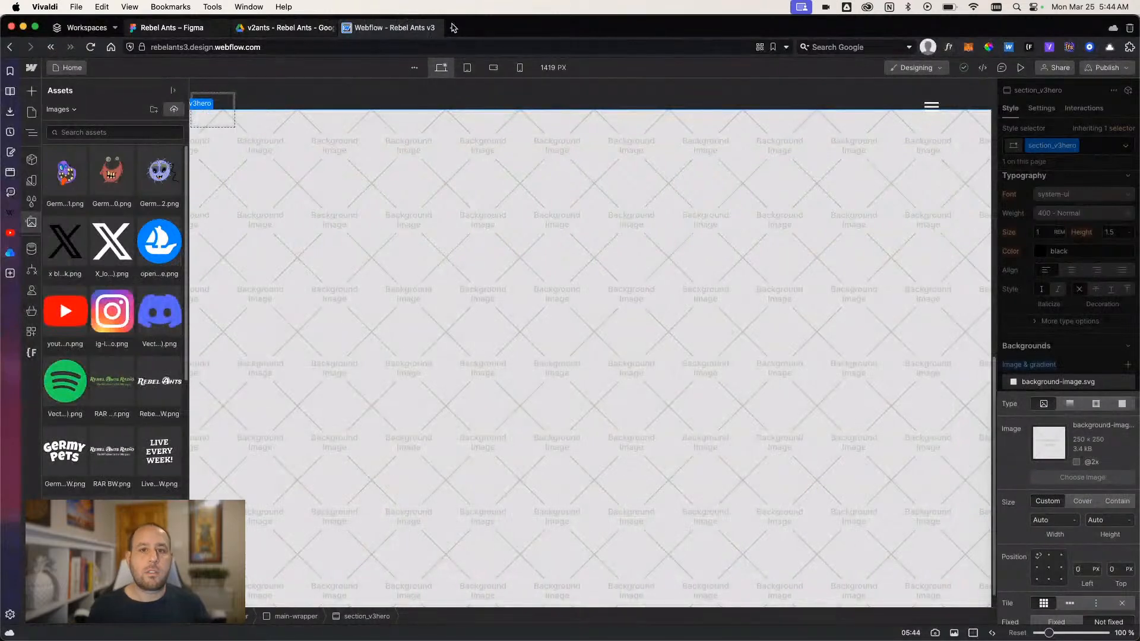
# - Open Gmail in a new browser tab, switch to the Rebel Ants account and download the Front_Facing_Ants_Project.png attachment from the latest email carrying it
pyautogui.click(453, 28)
pyautogui.write('gmail.com')
pyautogui.press('Return')
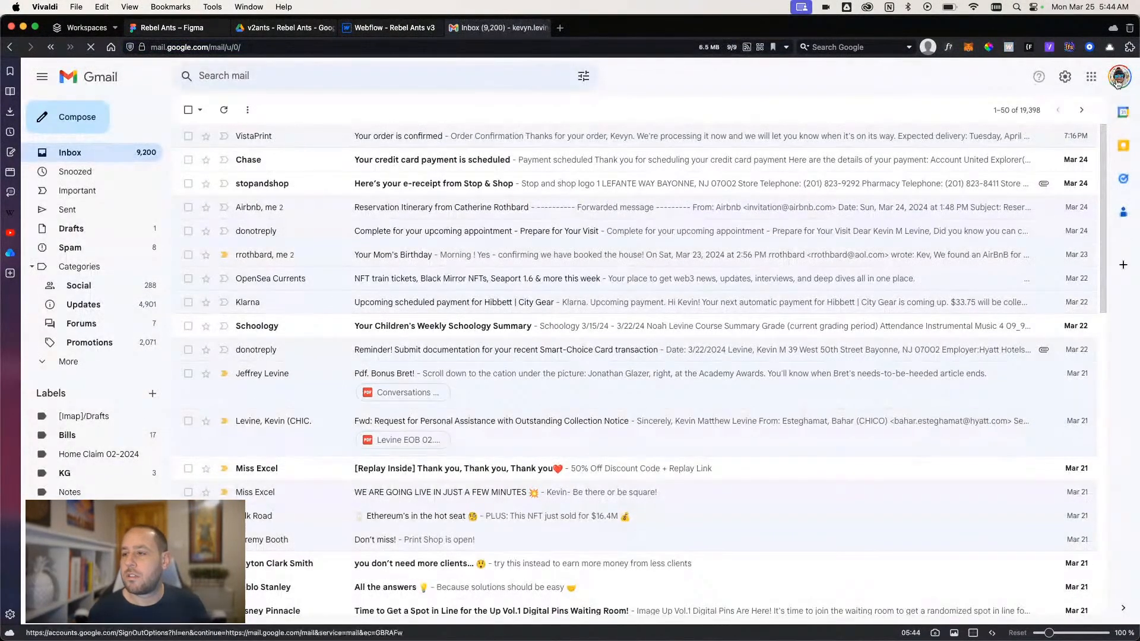
pyautogui.click(1119, 77)
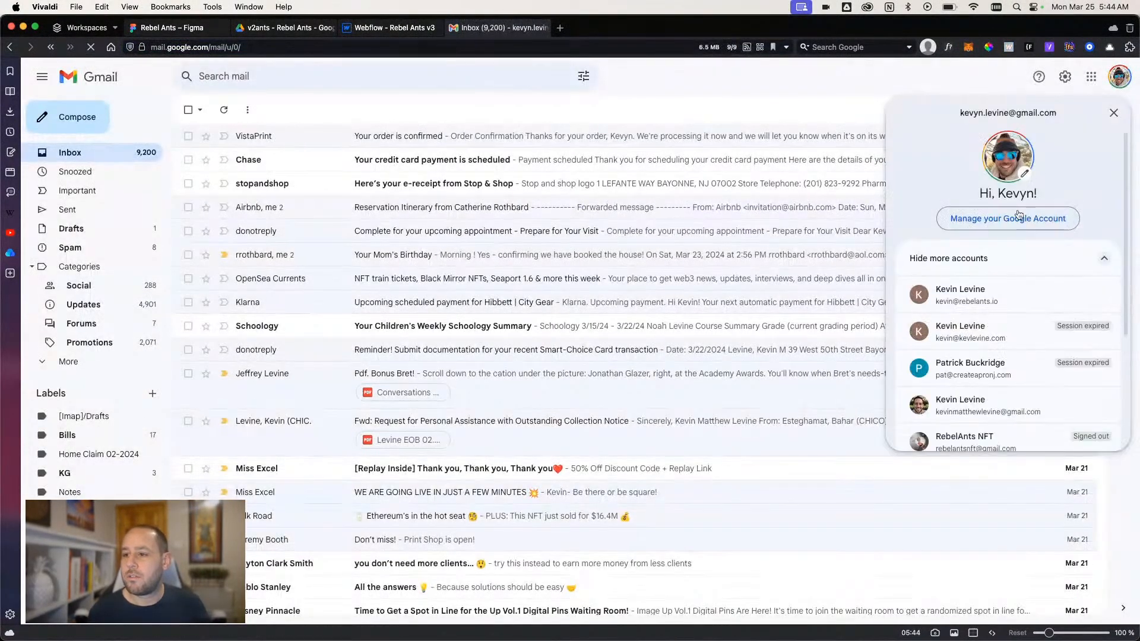
pyautogui.click(964, 302)
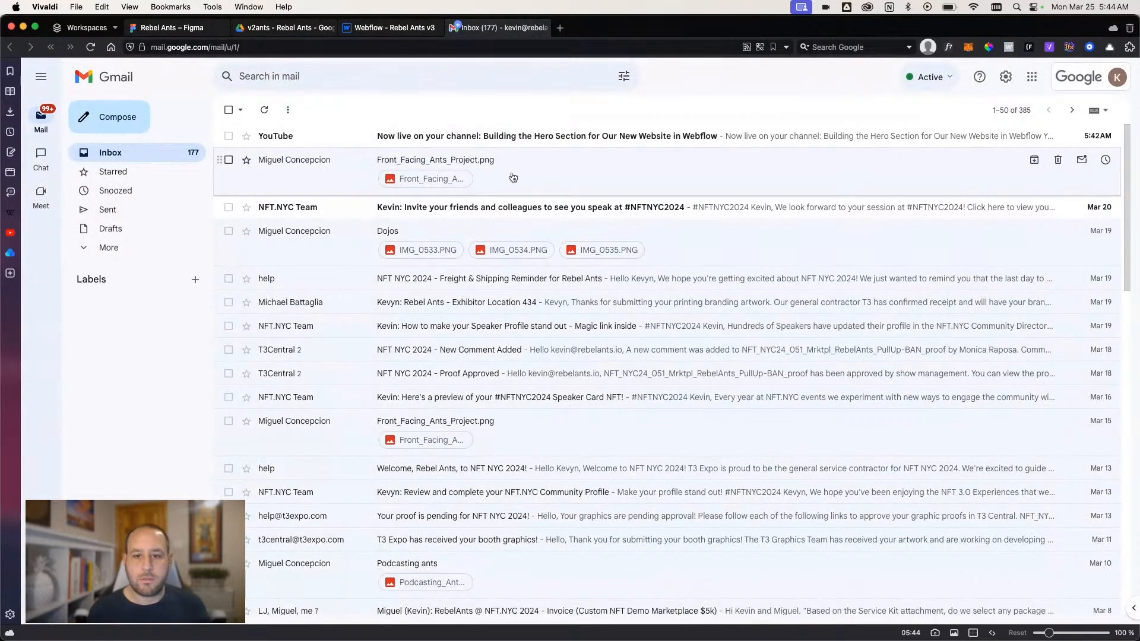
pyautogui.click(454, 166)
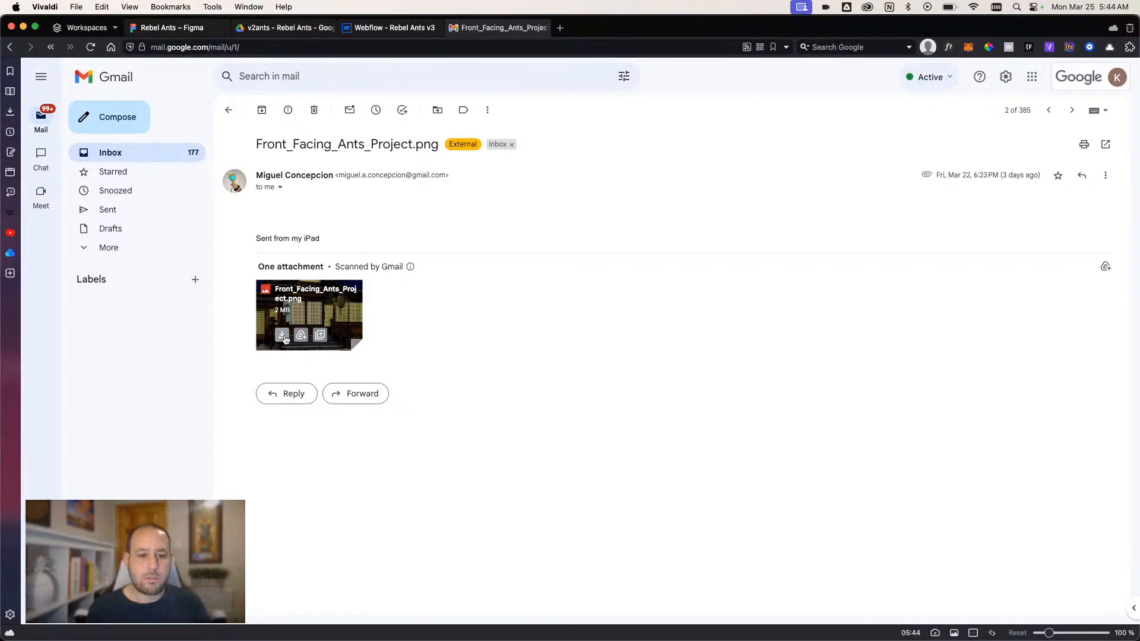
# - Back in Webflow, upload Front_Facing_Ants_Project (1).png from Downloads as the background image of section_v3hero
pyautogui.click(389, 27)
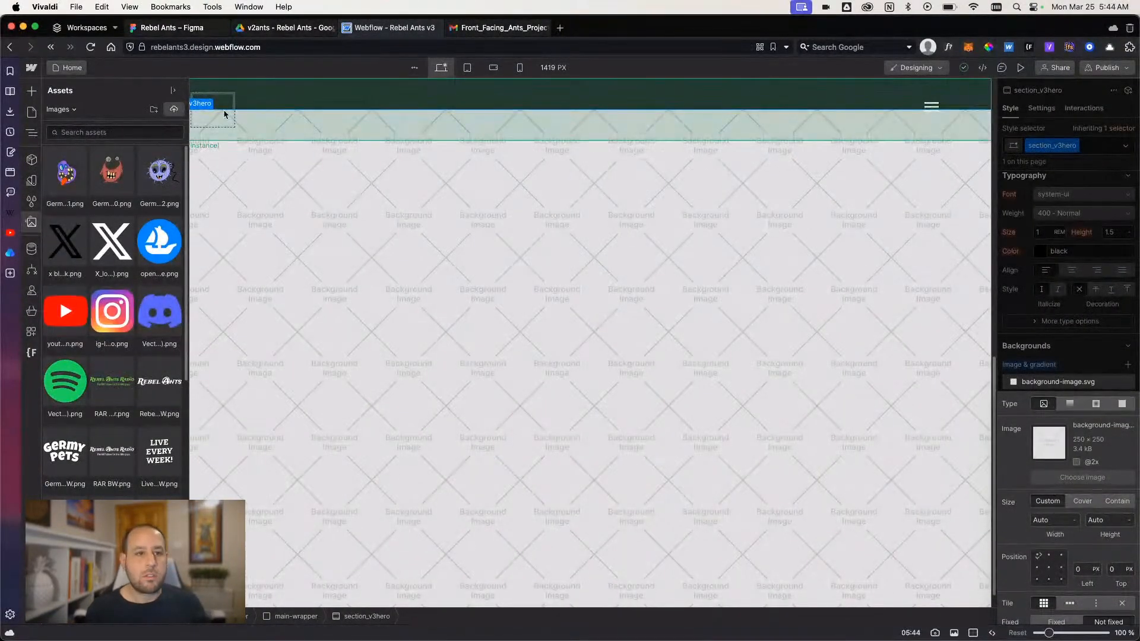
pyautogui.click(174, 109)
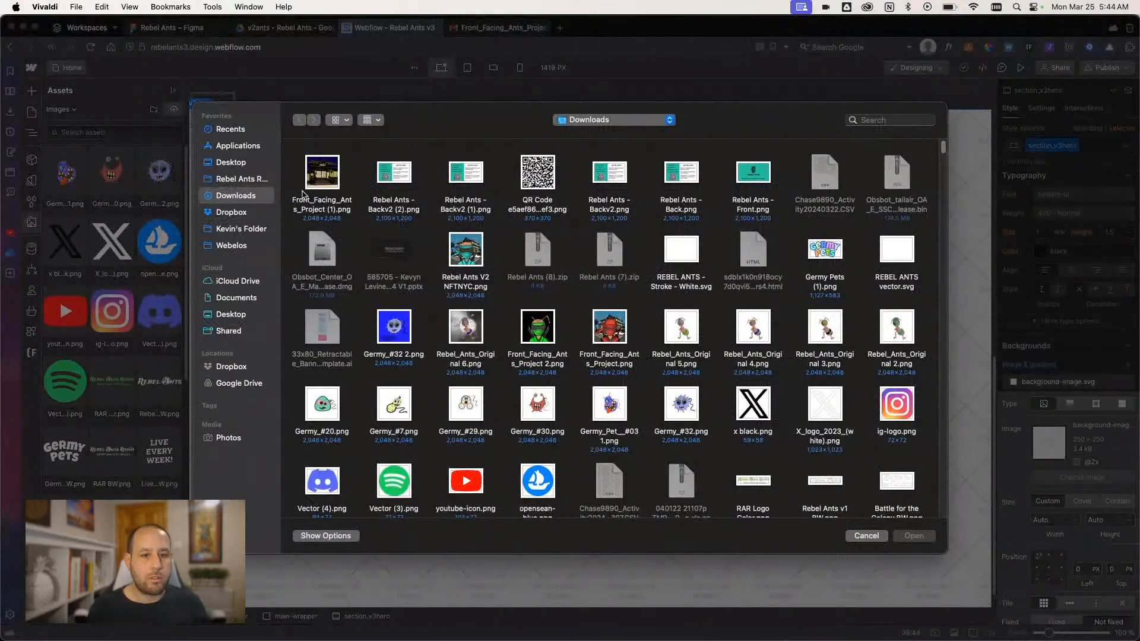
pyautogui.doubleClick(330, 175)
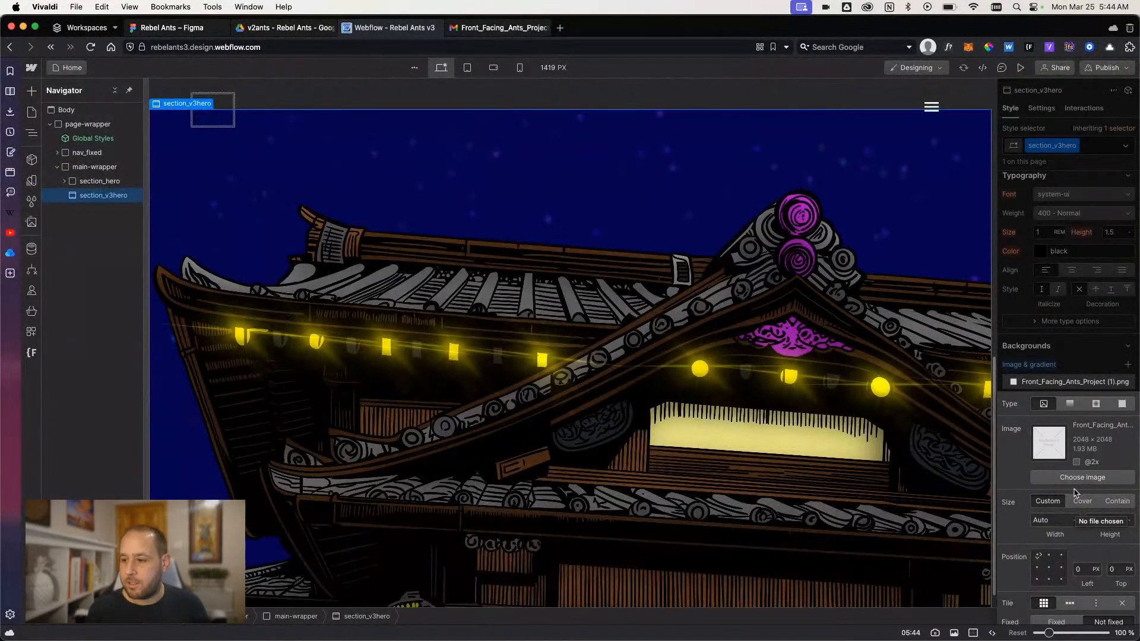
# - Set the background image to Cover, centre it at 50% left and 50% top, and turn off tiling
pyautogui.click(1082, 501)
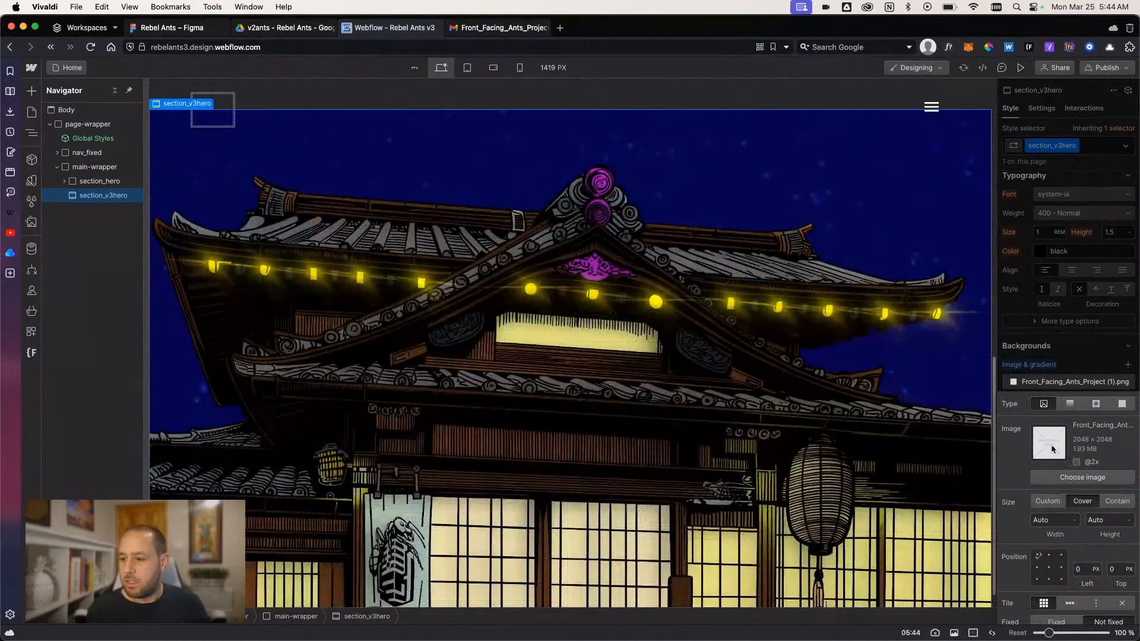
pyautogui.click(1048, 569)
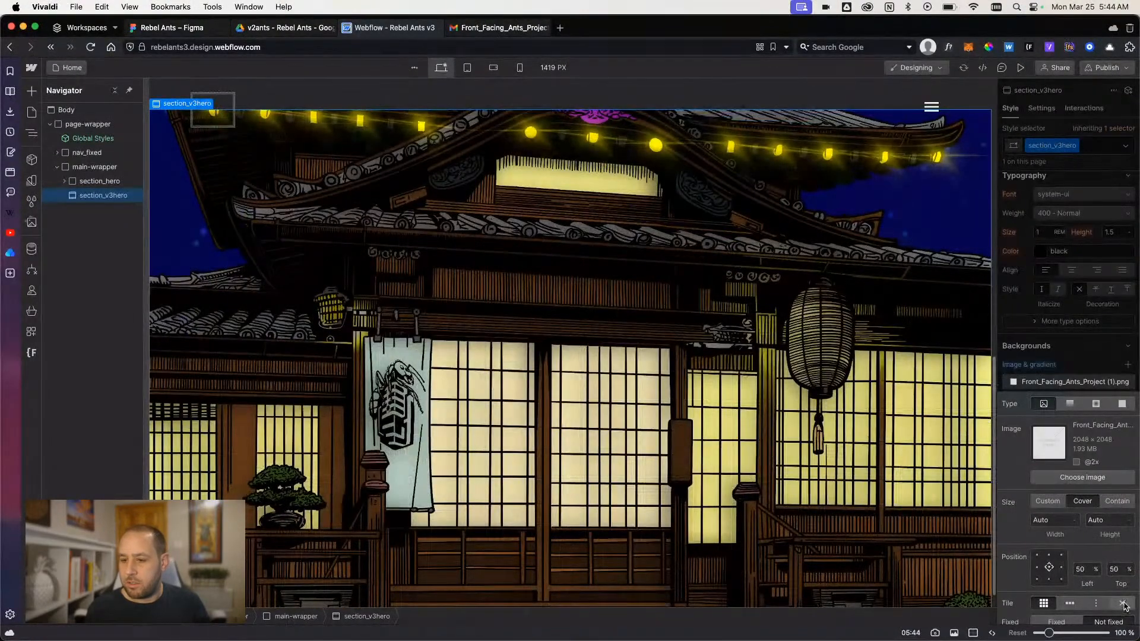
pyautogui.scroll(-1, 675, 401)
pyautogui.scroll(6, 675, 401)
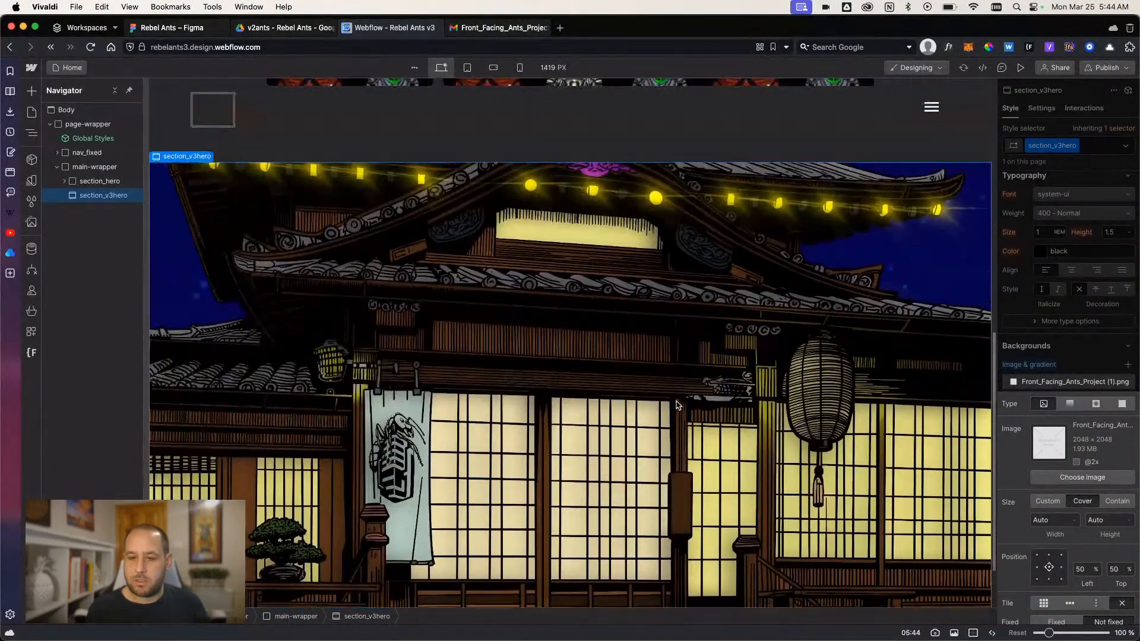
pyautogui.scroll(-6, 679, 405)
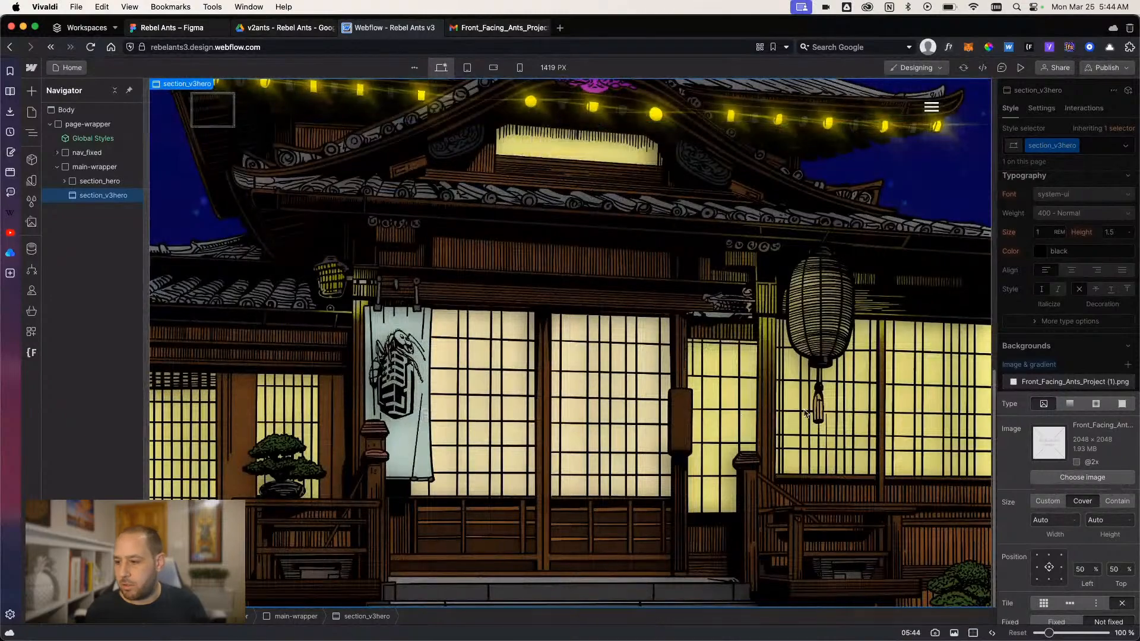
# - Try the Contain size for the section_v3hero background image, then restore Cover
pyautogui.click(1112, 502)
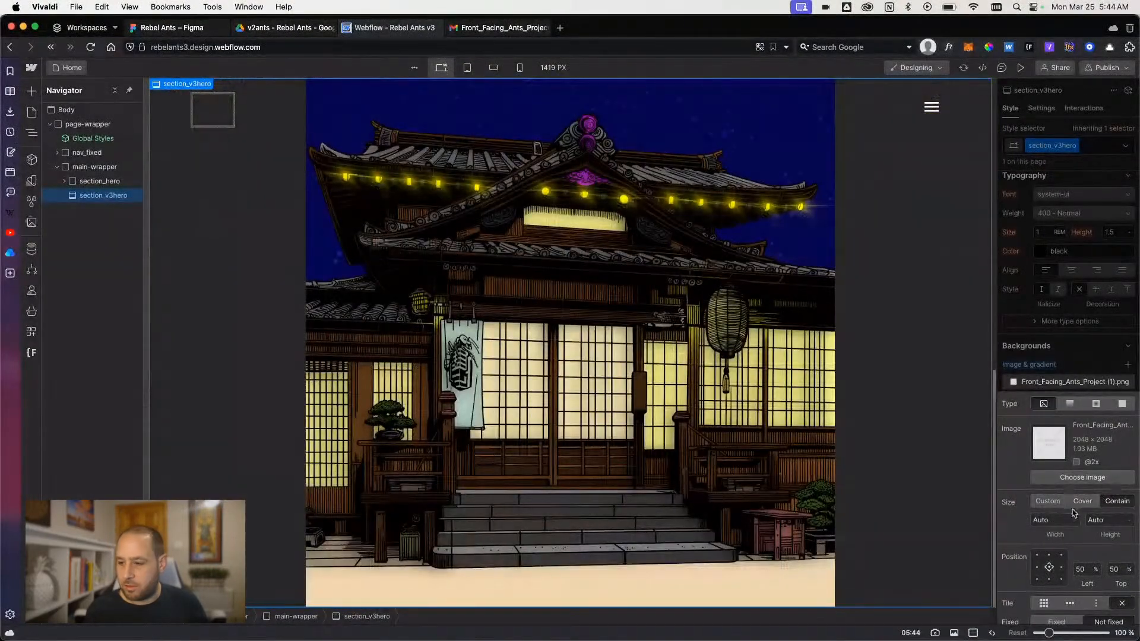
pyautogui.click(1080, 506)
pyautogui.scroll(5, 785, 407)
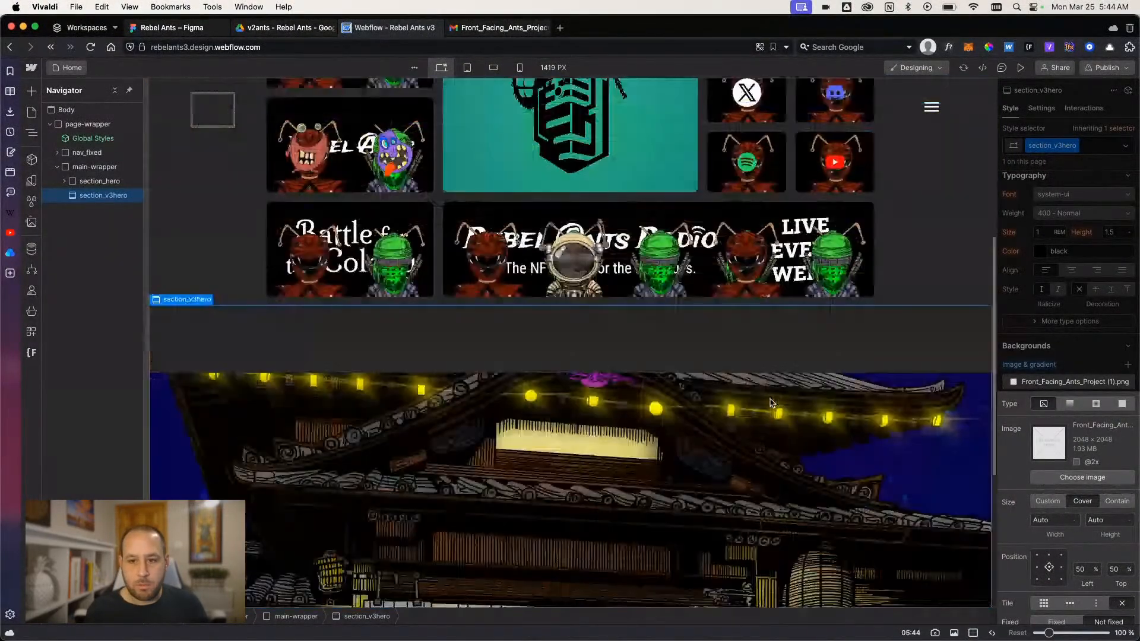
pyautogui.scroll(-5, 784, 407)
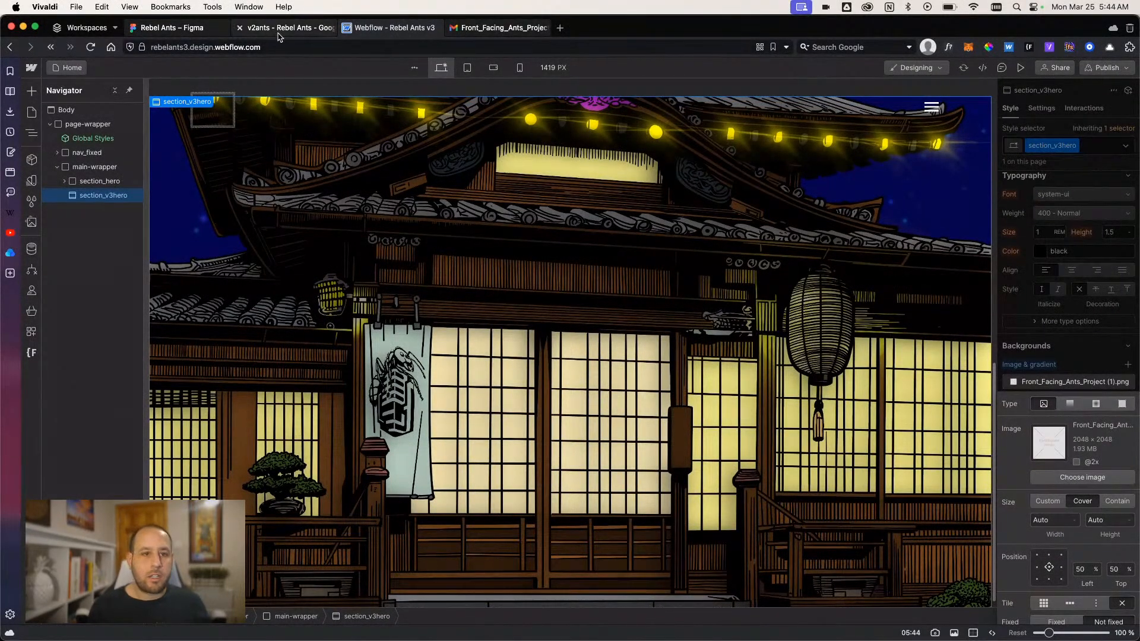
# - Switch to Figma and inspect the linear gradient fill of the full-size overlay in the Battle for the Colony V3.1 frame
pyautogui.click(182, 29)
pyautogui.click(42, 400)
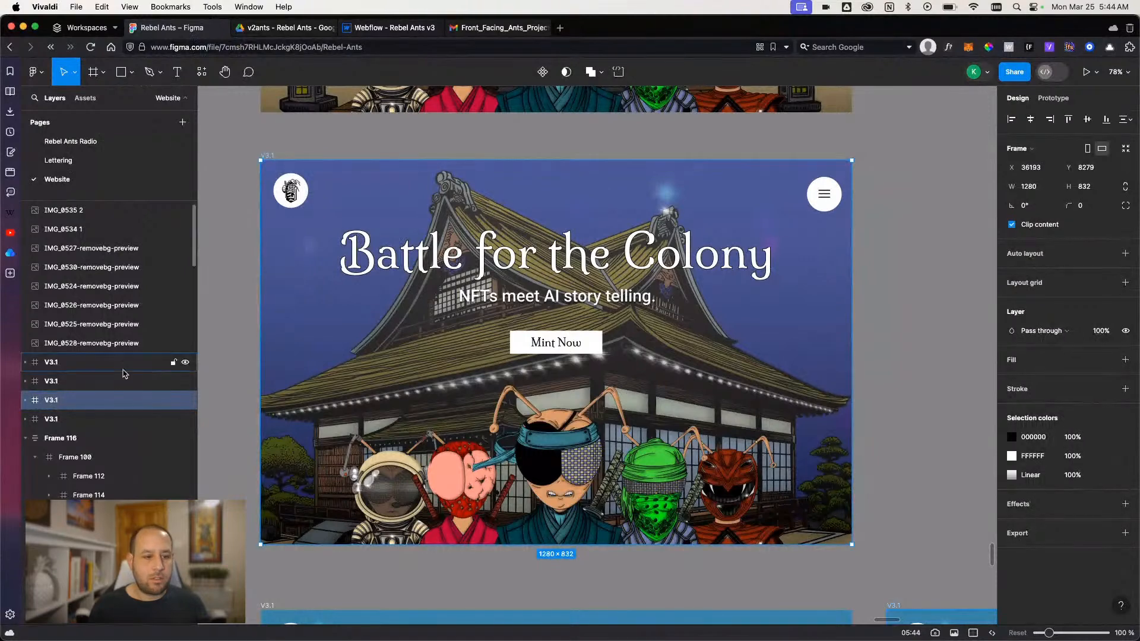
pyautogui.click(25, 403)
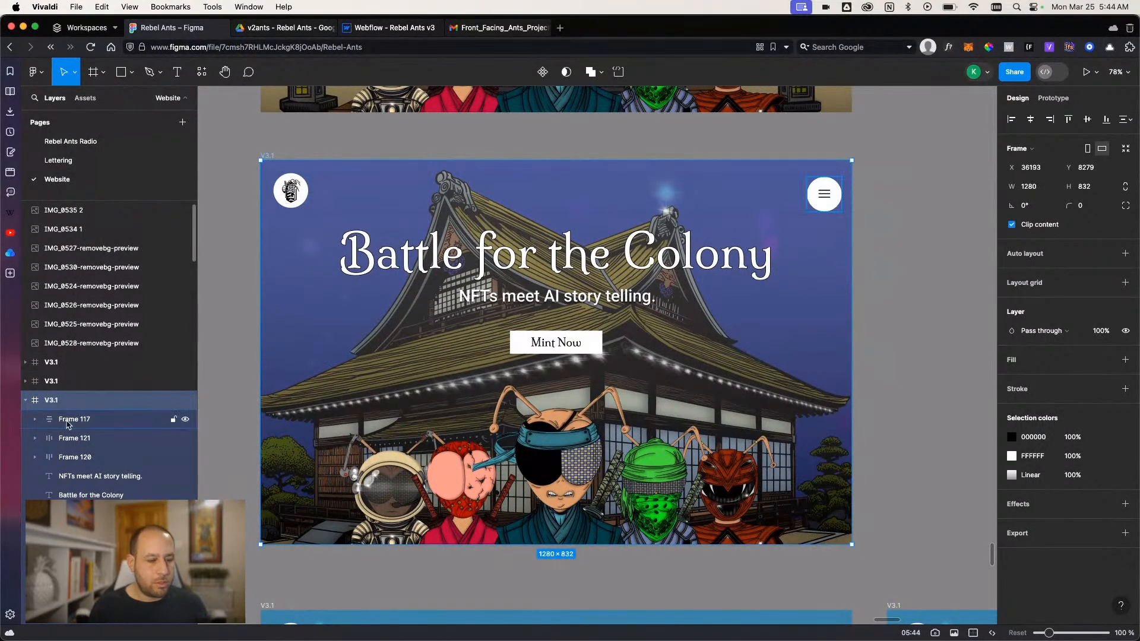
pyautogui.click(77, 609)
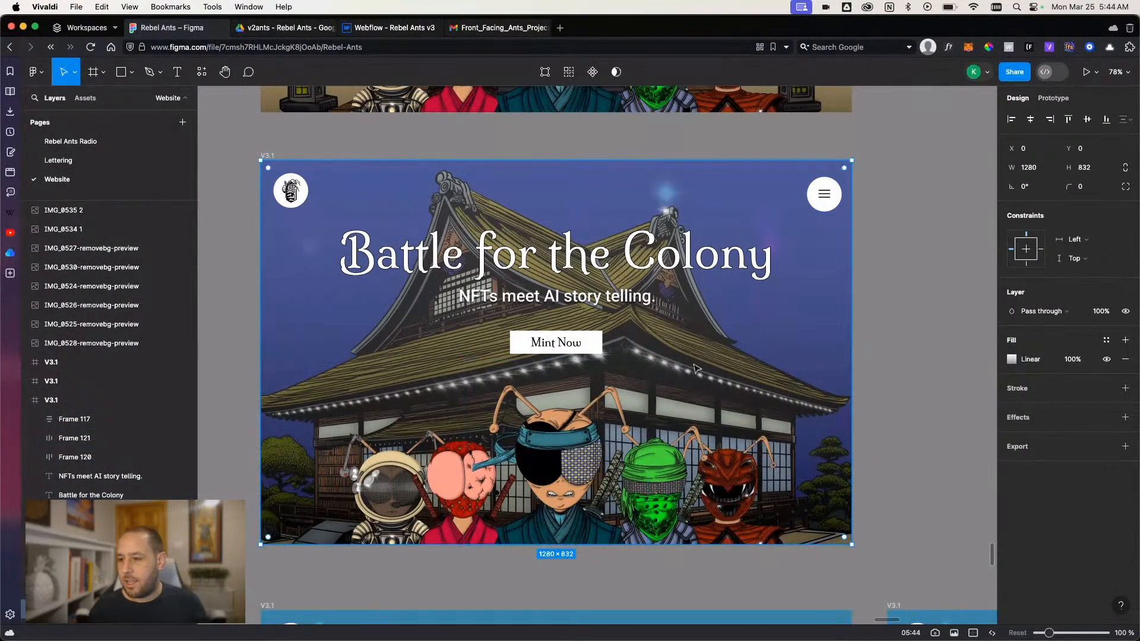
pyautogui.click(1011, 359)
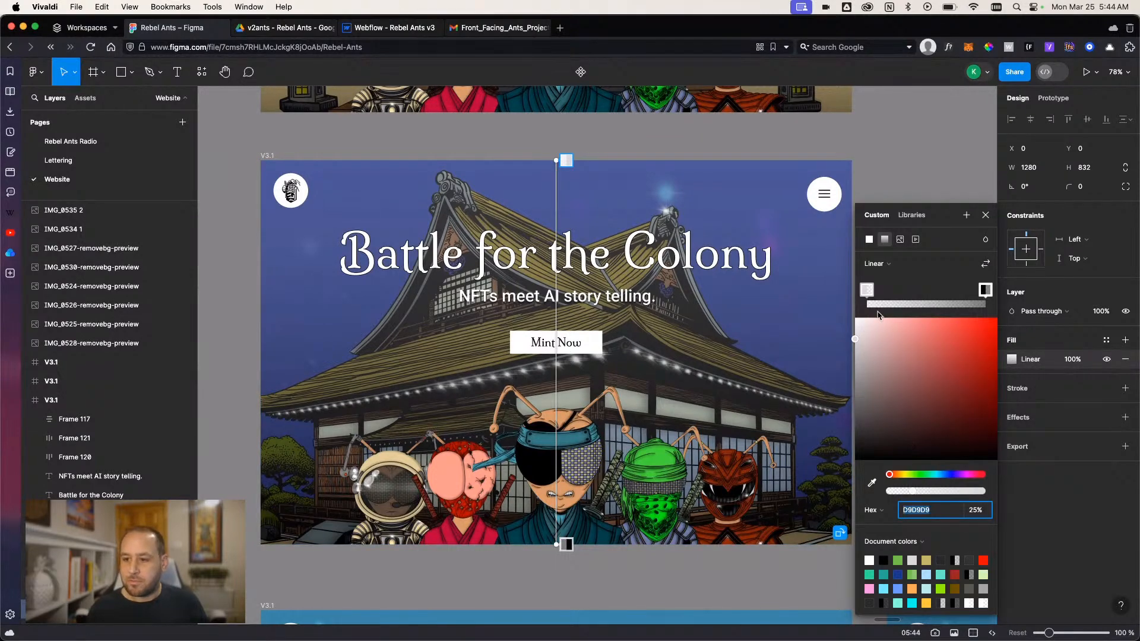
# - Back in Webflow, add a div block inside section_v3hero and give it the existing class padding-global
pyautogui.click(394, 27)
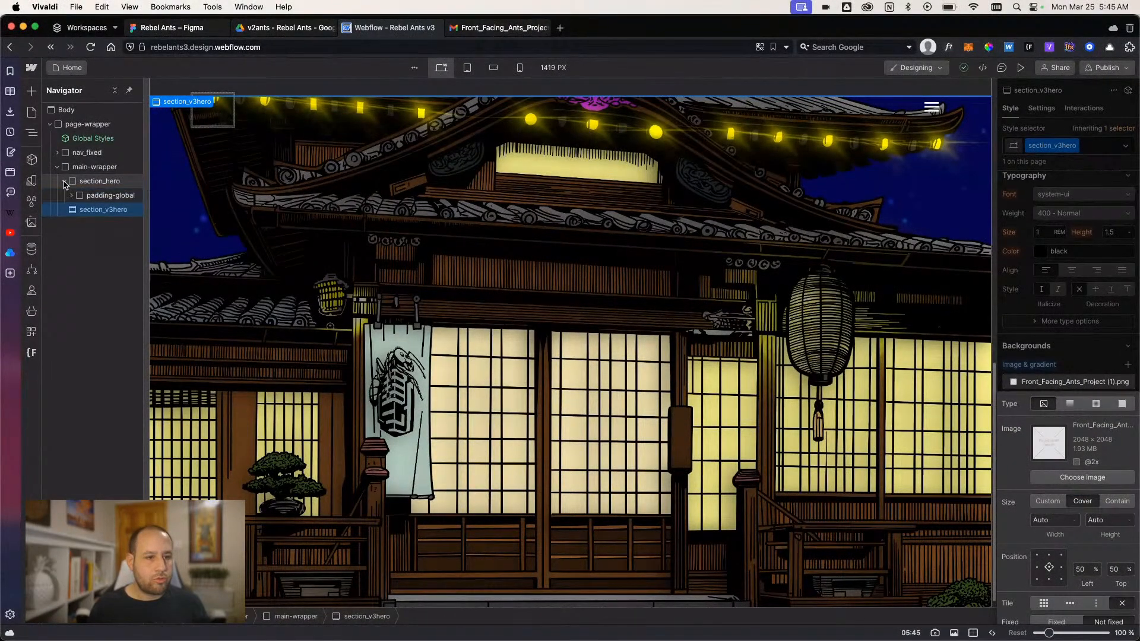
pyautogui.click(66, 181)
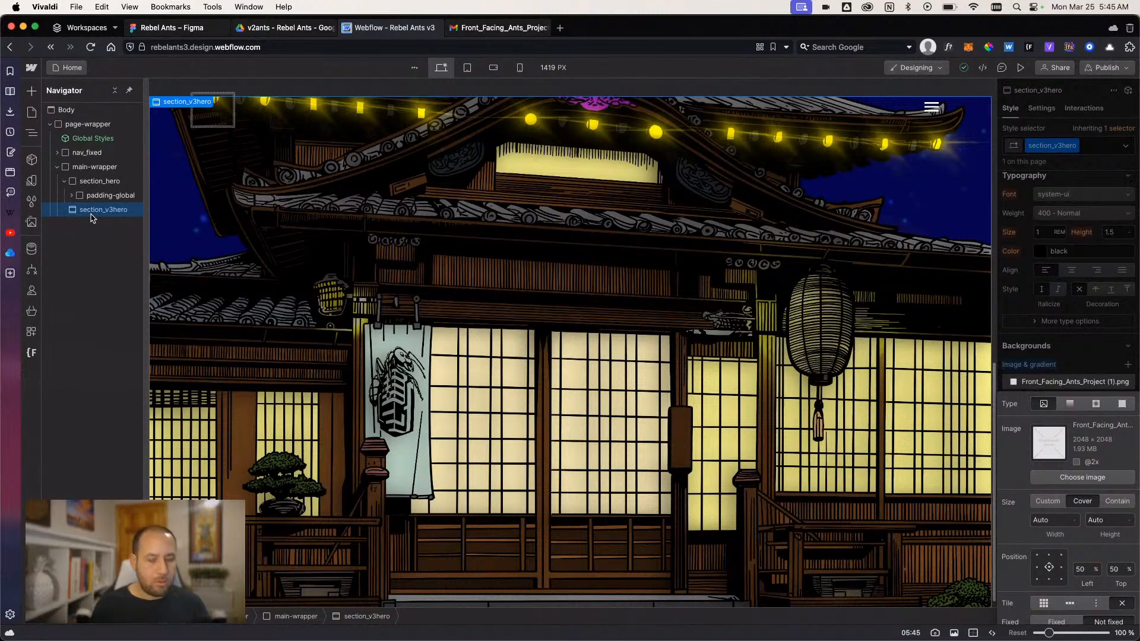
pyautogui.press('super+e')
pyautogui.write('div')
pyautogui.press('Return')
pyautogui.press('super+Return')
pyautogui.write('pad')
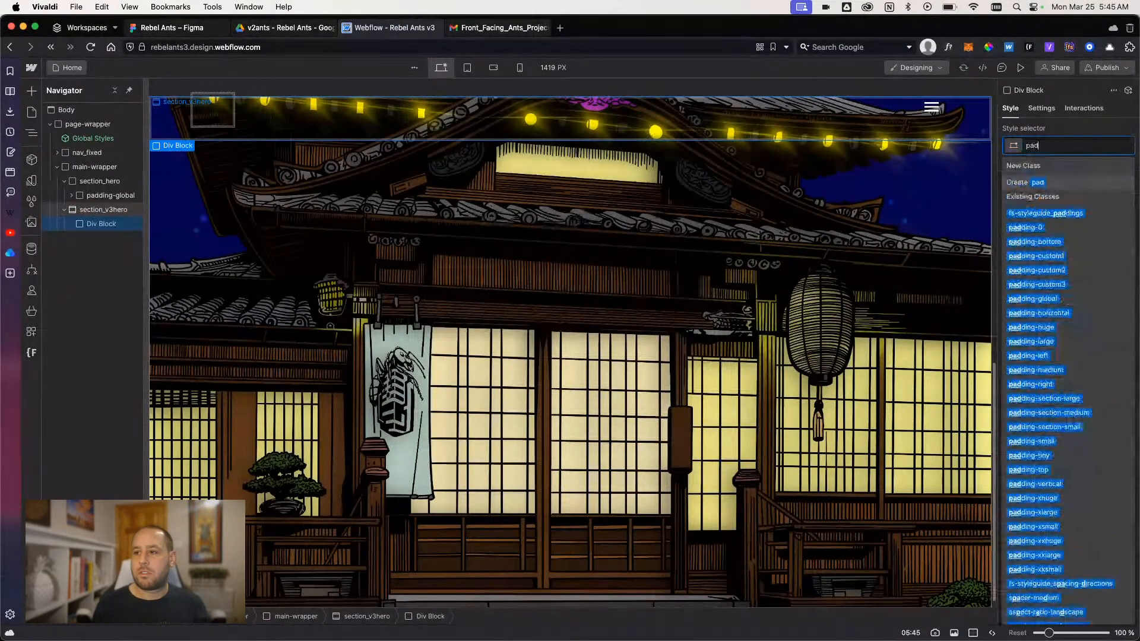
pyautogui.write('ding-gl')
pyautogui.press('Down')
pyautogui.press('Return')
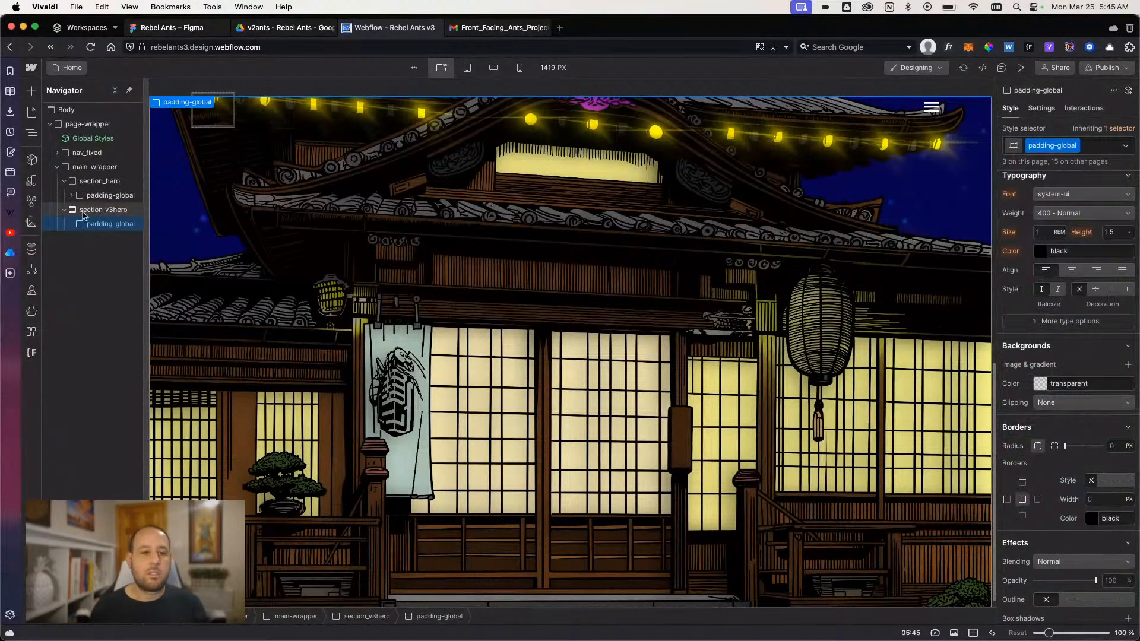
# - Check the design in Figma, return to Webflow and nest a div block with class container-large inside section_v3hero's padding-global
pyautogui.click(71, 195)
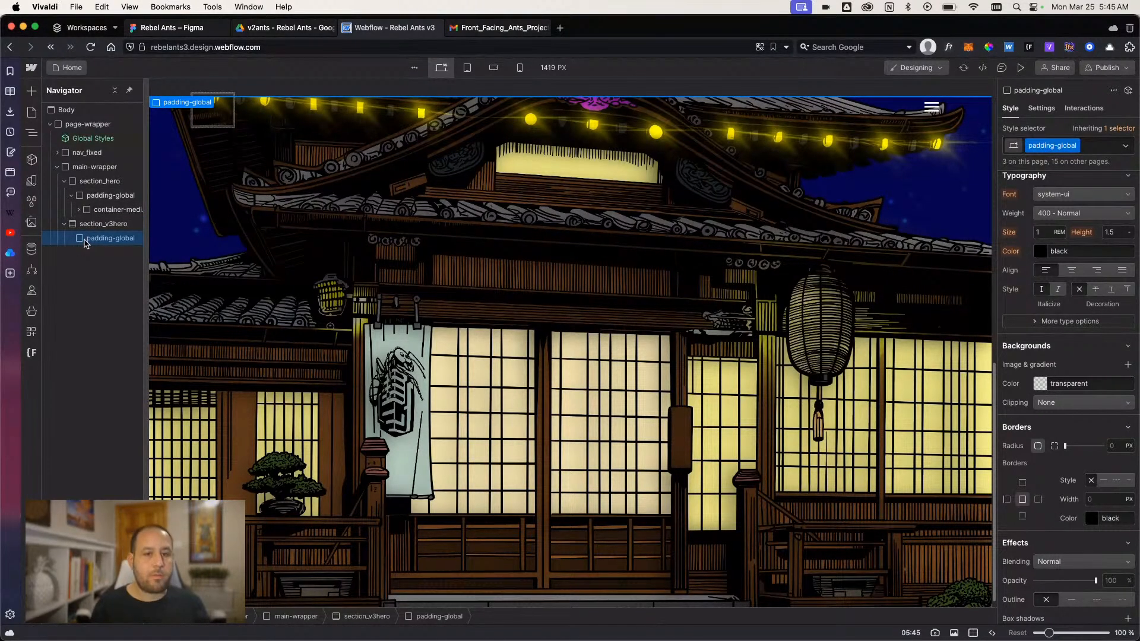
pyautogui.scroll(-1, 331, 266)
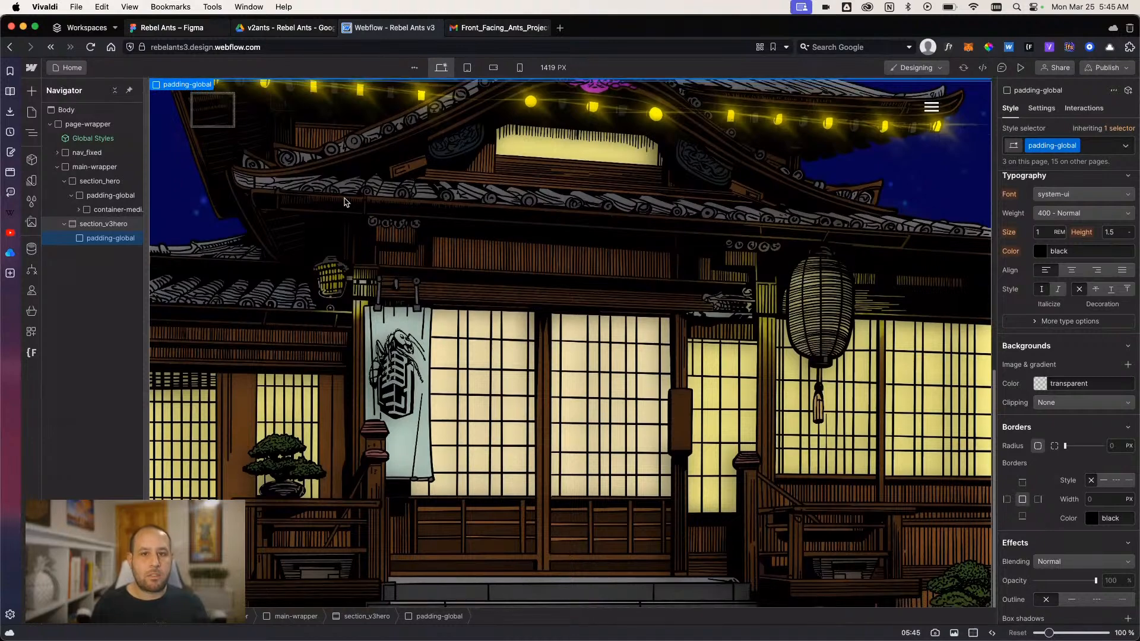
pyautogui.click(163, 31)
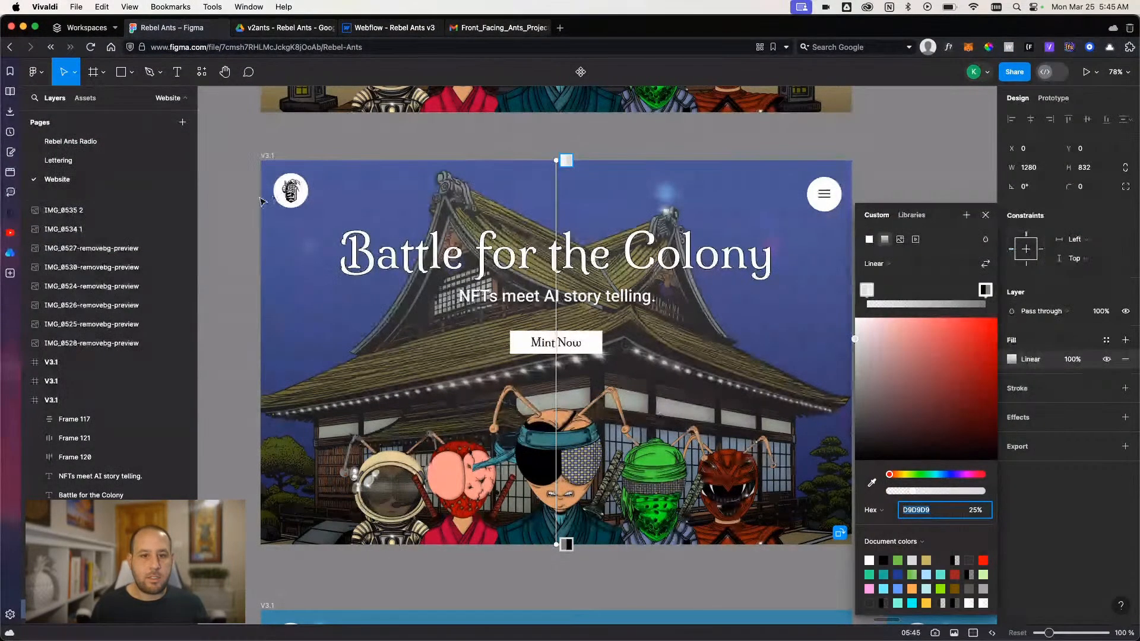
pyautogui.click(393, 28)
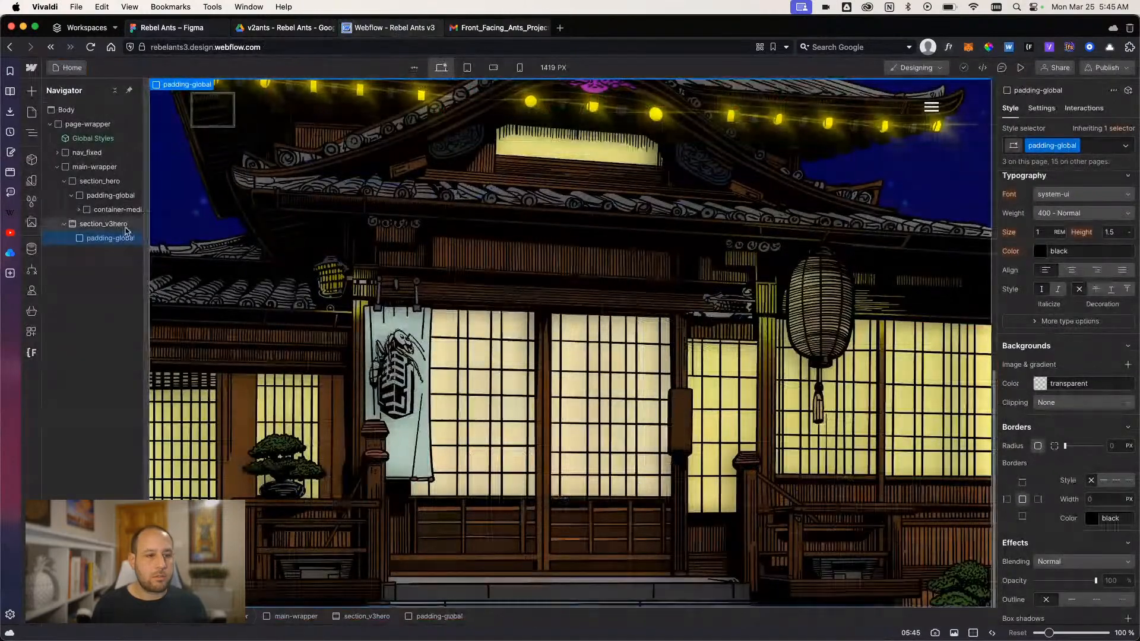
pyautogui.press('super+e')
pyautogui.write('div')
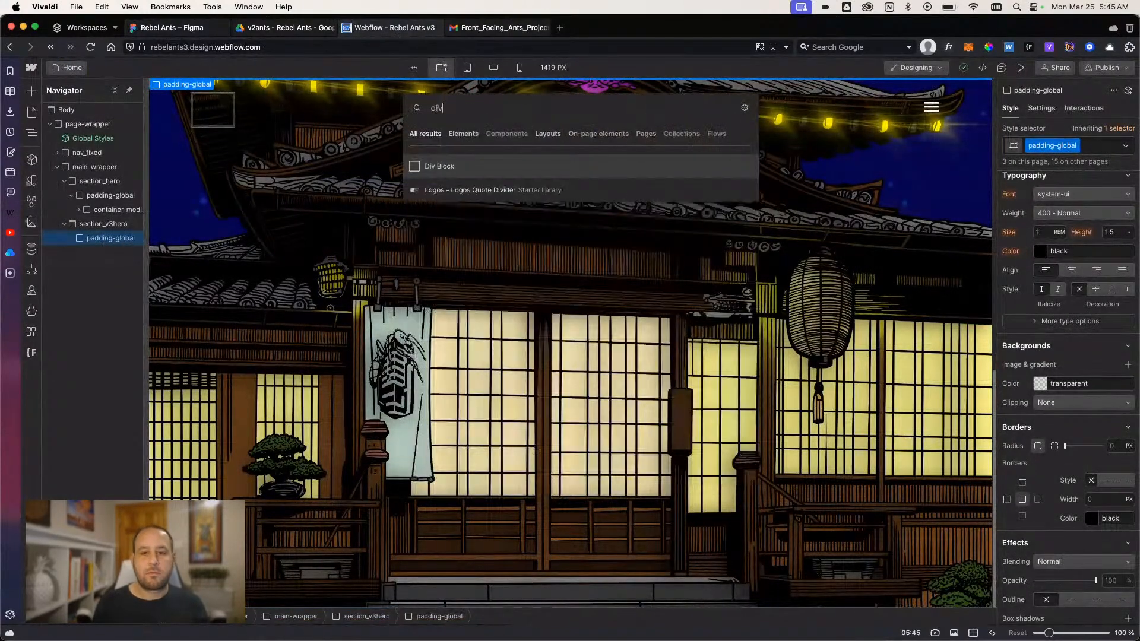
pyautogui.press('Return')
pyautogui.press('super+Return')
pyautogui.write('conlar')
pyautogui.press('Down')
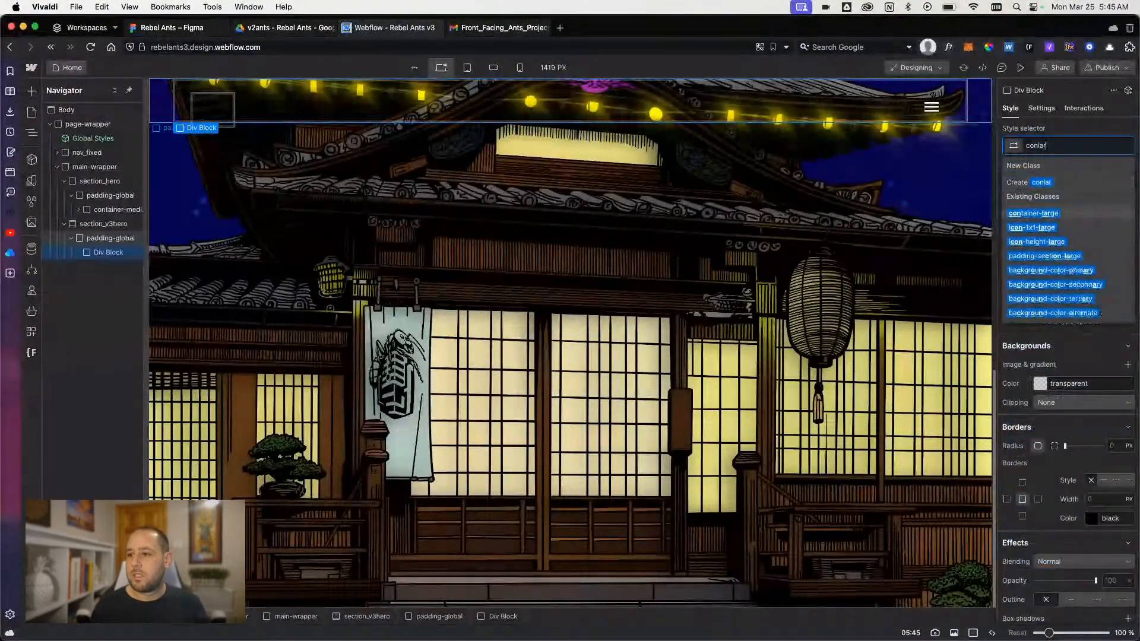
pyautogui.press('Return')
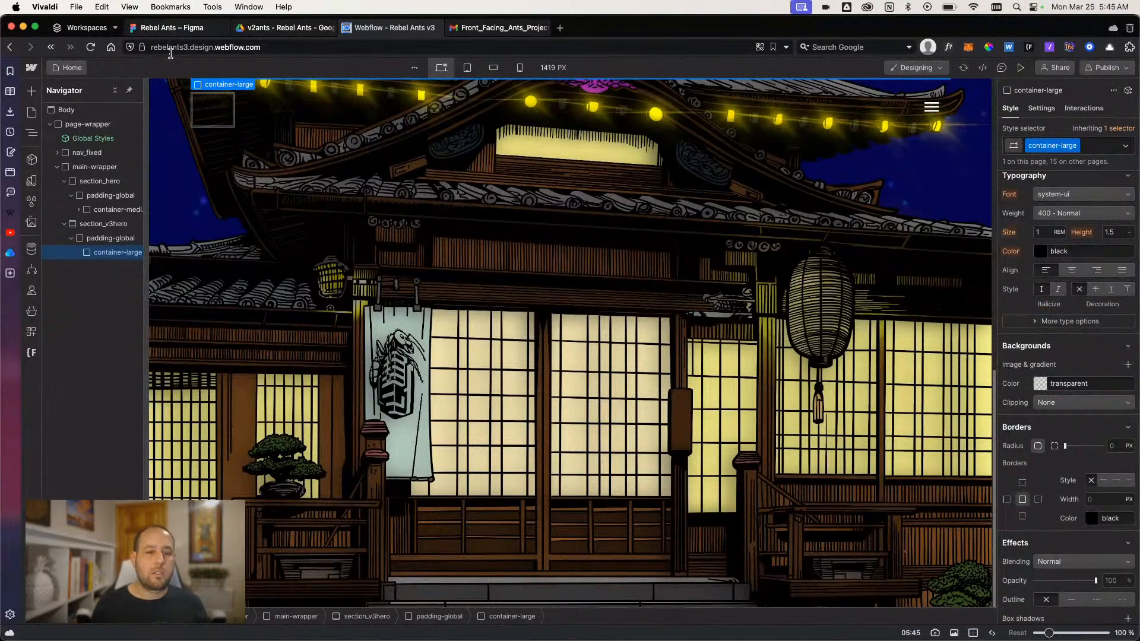
# - Compare the existing hero structure and Figma design, then add a div block with the new class v3hero_component inside container-large in Webflow
pyautogui.click(79, 210)
pyautogui.click(85, 224)
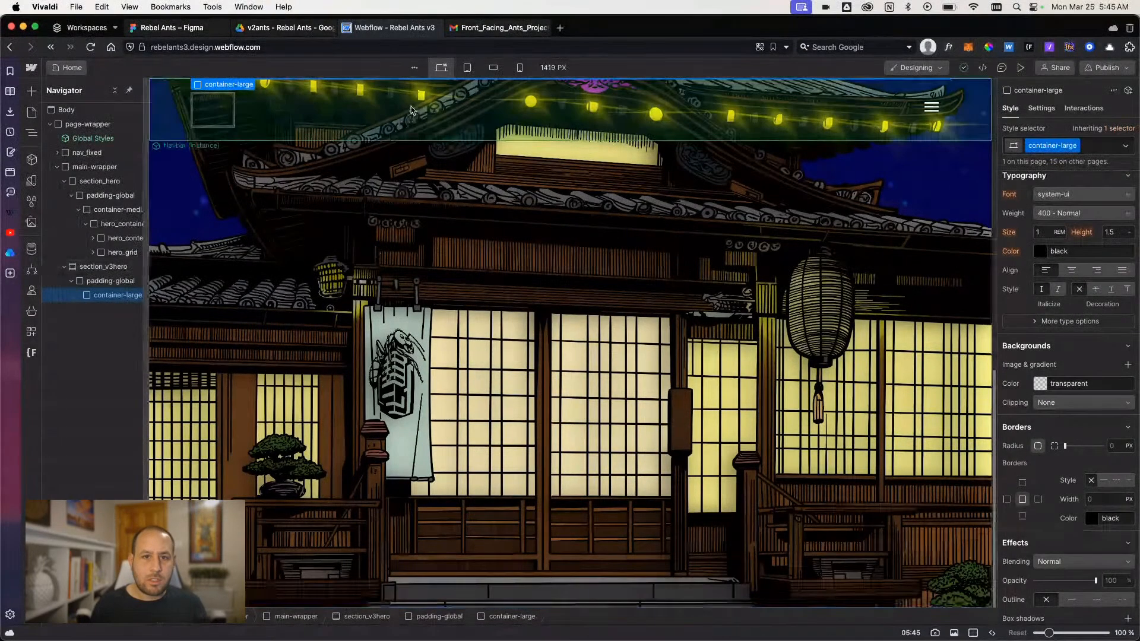
pyautogui.click(169, 28)
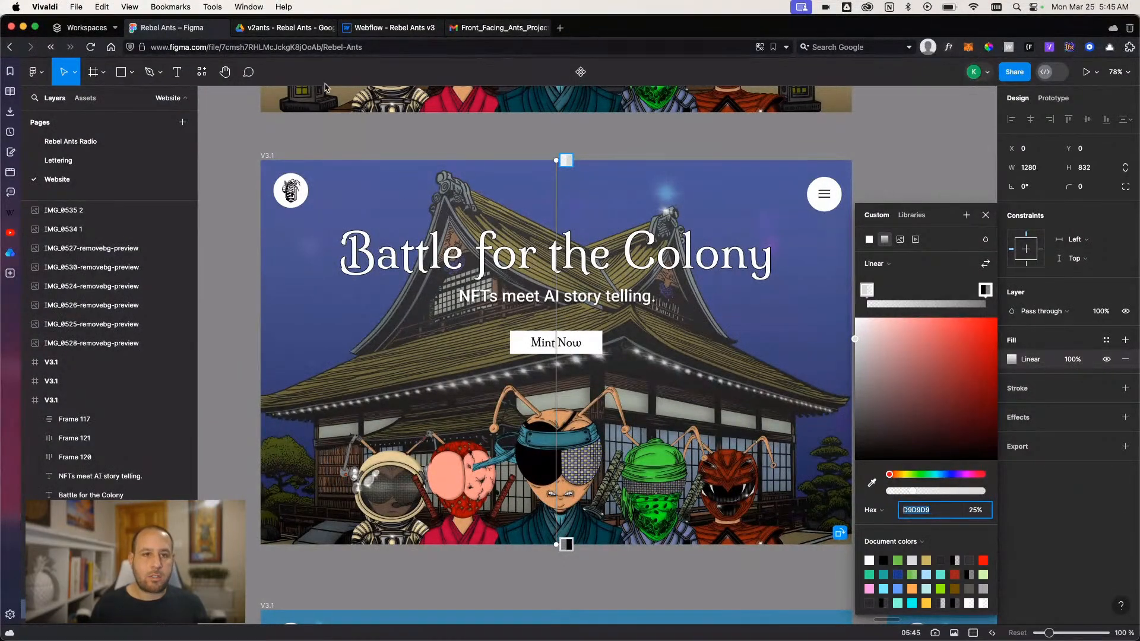
pyautogui.click(394, 28)
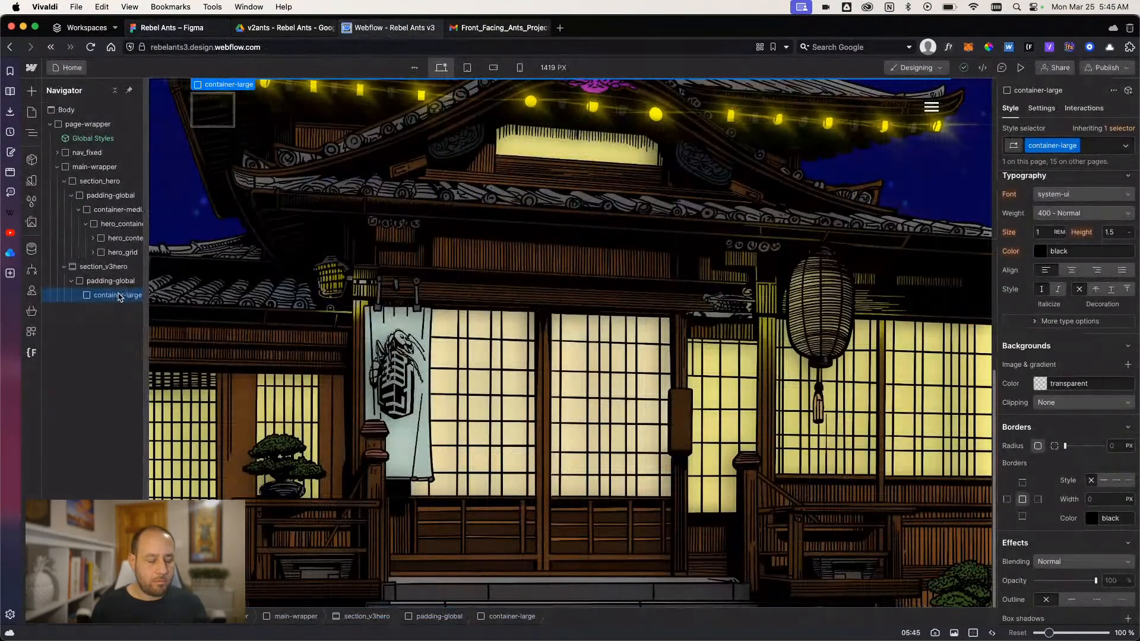
pyautogui.press('super+k')
pyautogui.write('div')
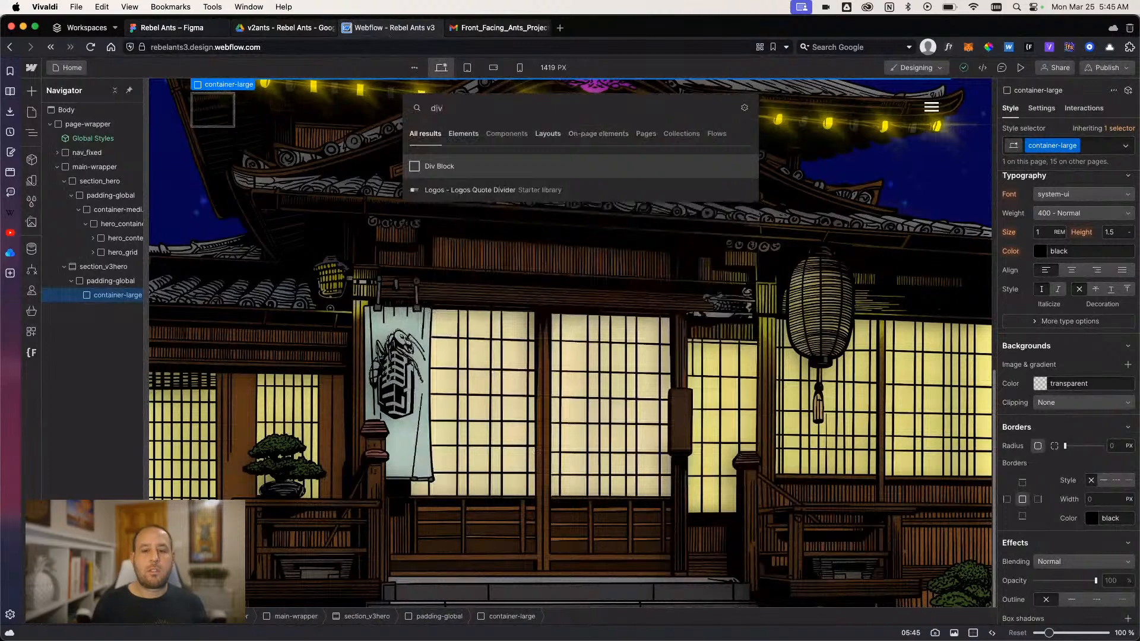
pyautogui.press('Return')
pyautogui.press('super+Return')
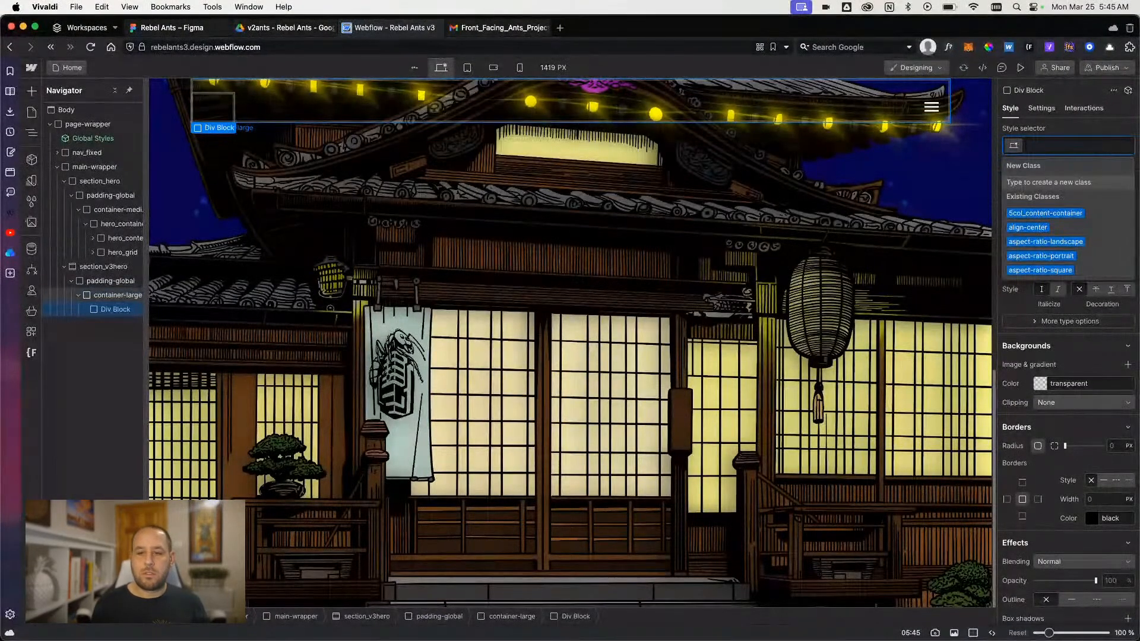
pyautogui.write('hero')
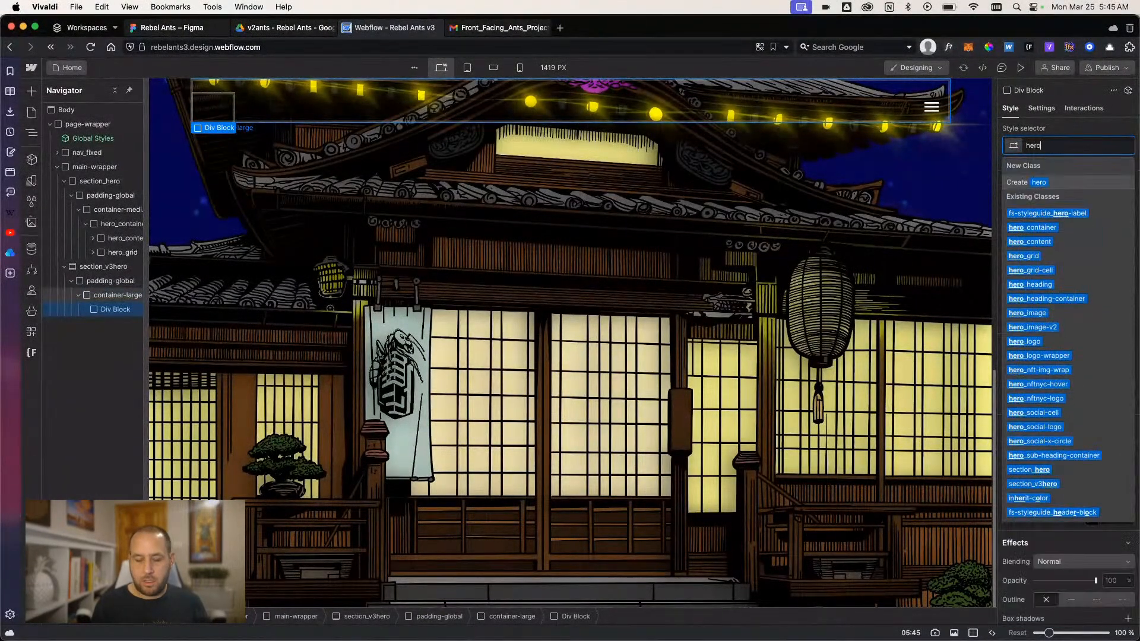
pyautogui.press('BackSpace')
pyautogui.press('BackSpace')
pyautogui.press('BackSpace')
pyautogui.press('BackSpace')
pyautogui.write('v3h')
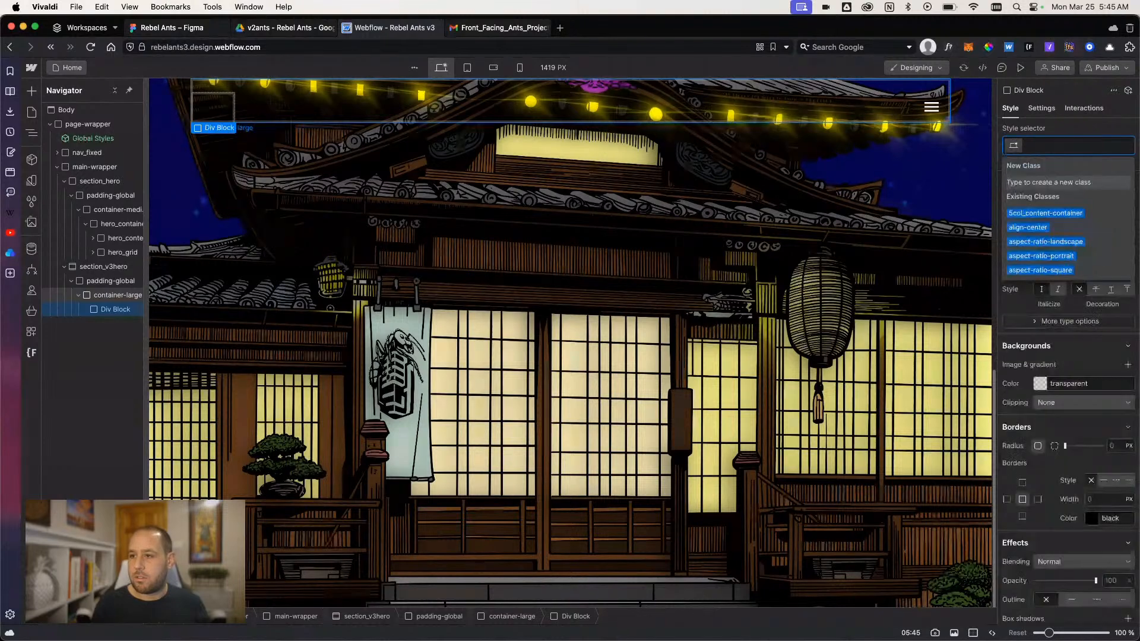
pyautogui.write('ero_component')
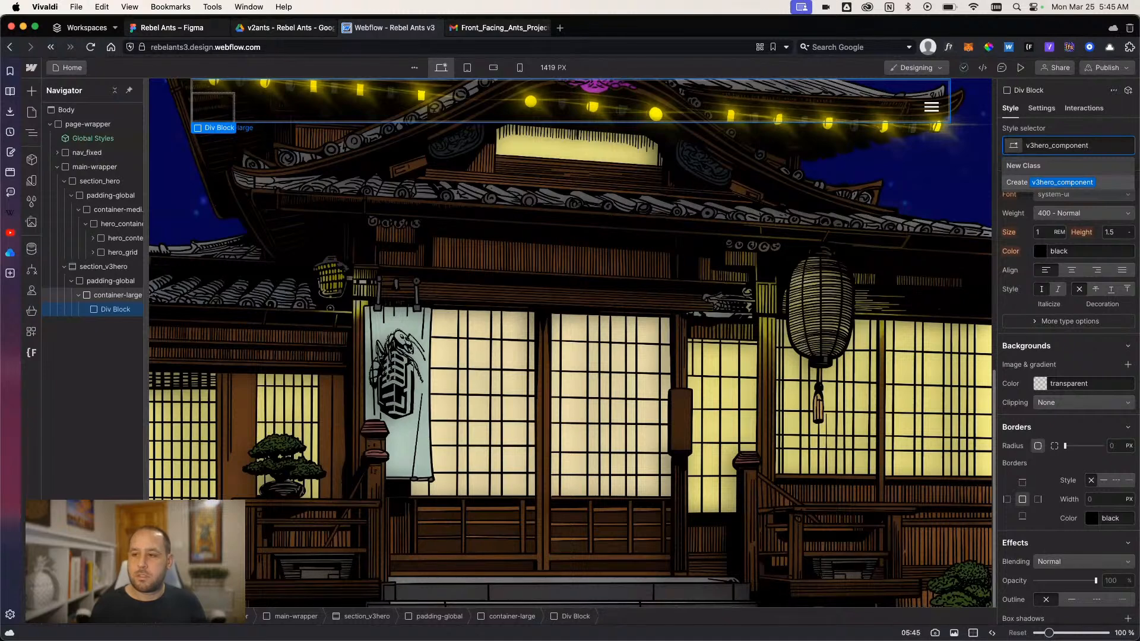
pyautogui.press('Return')
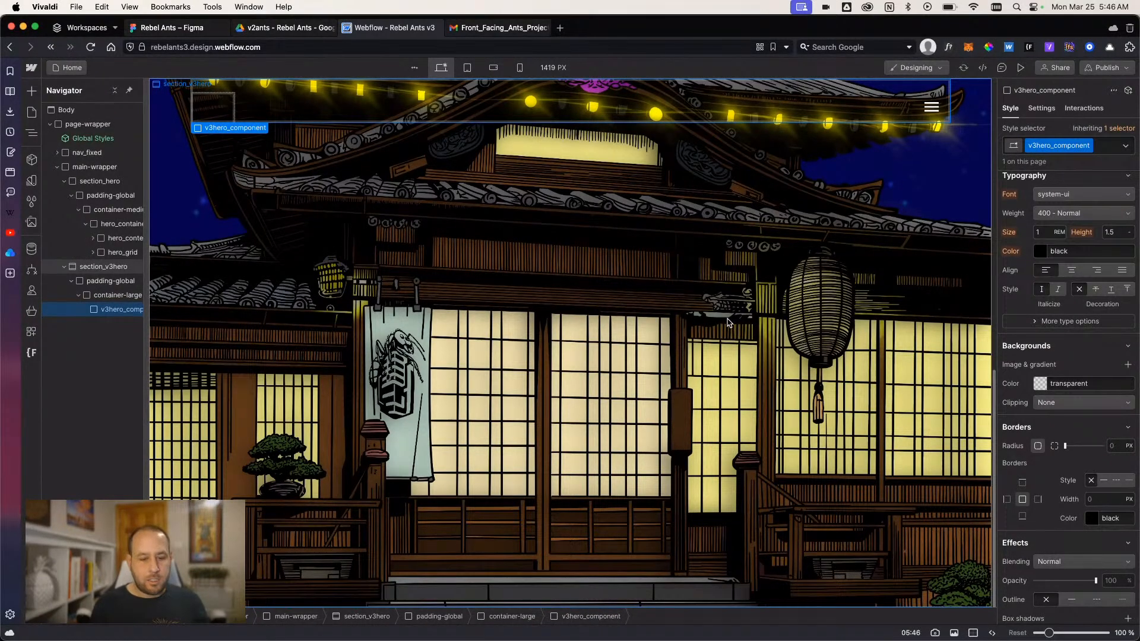
# - Add an H1 heading inside v3hero_component and set its text to "Battle for the Colony"
pyautogui.hotkey('ctrl', 'k')
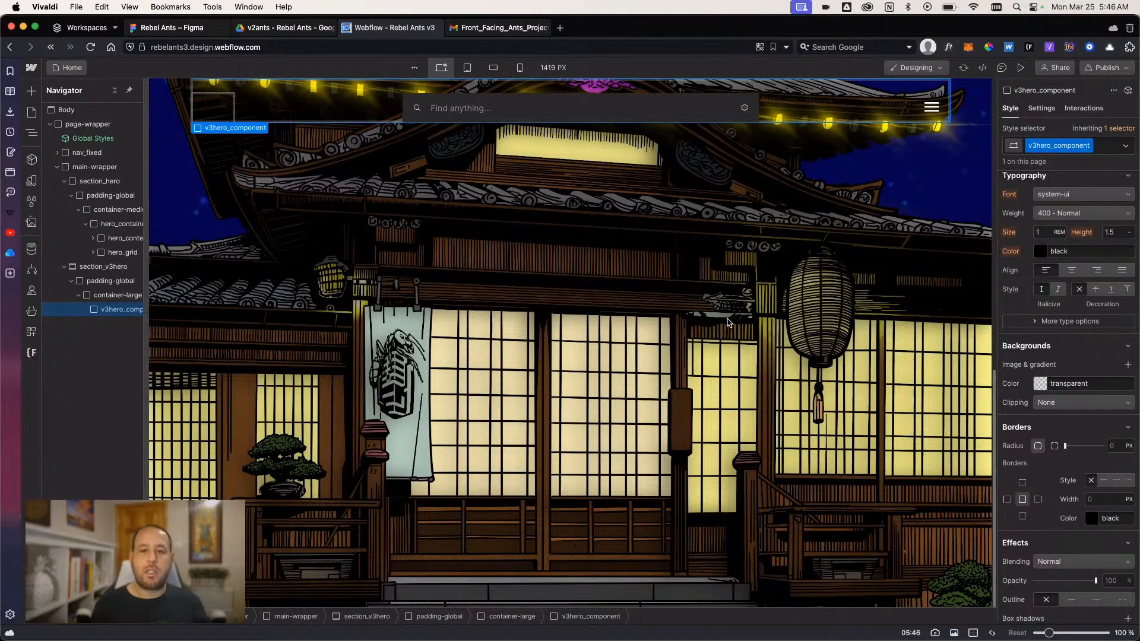
pyautogui.write('h1')
pyautogui.press('Return')
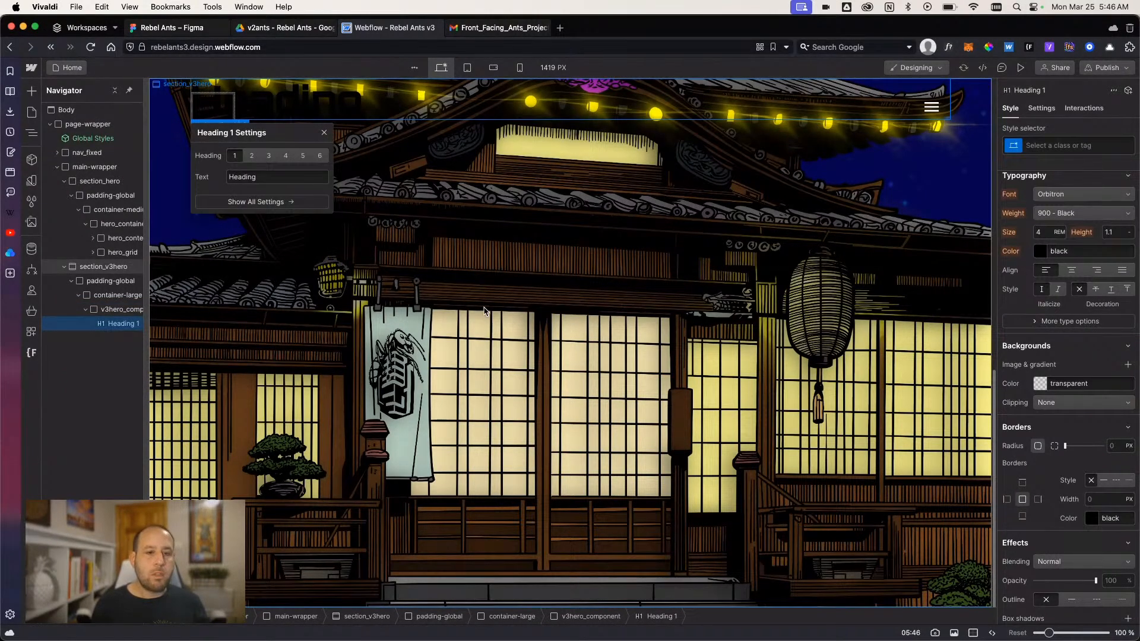
pyautogui.doubleClick(213, 108)
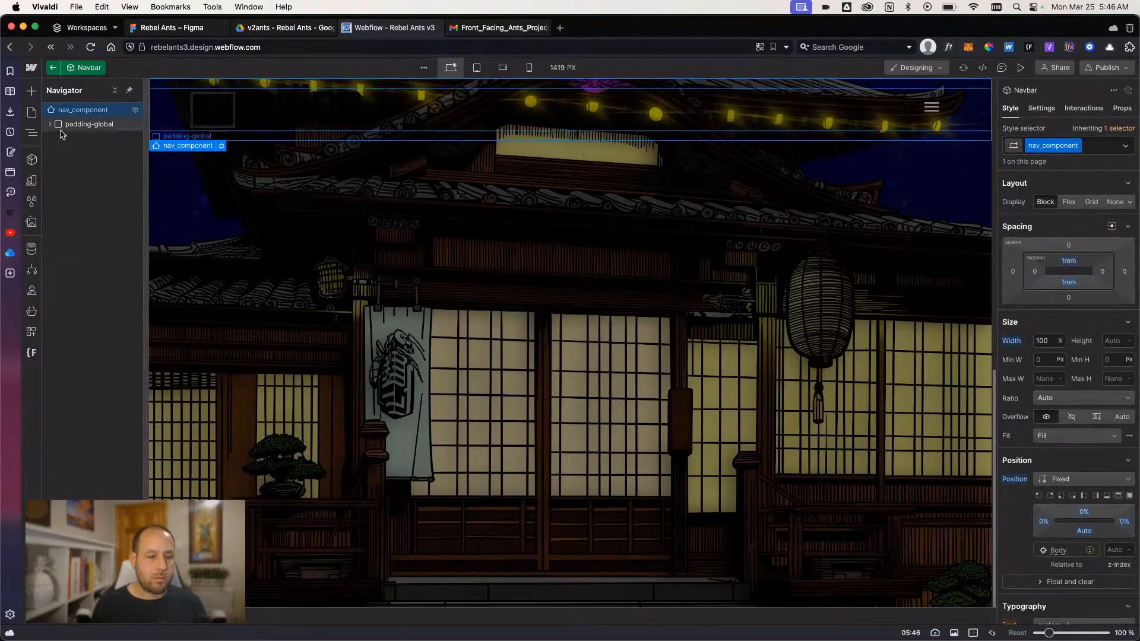
pyautogui.click(247, 216)
pyautogui.click(107, 338)
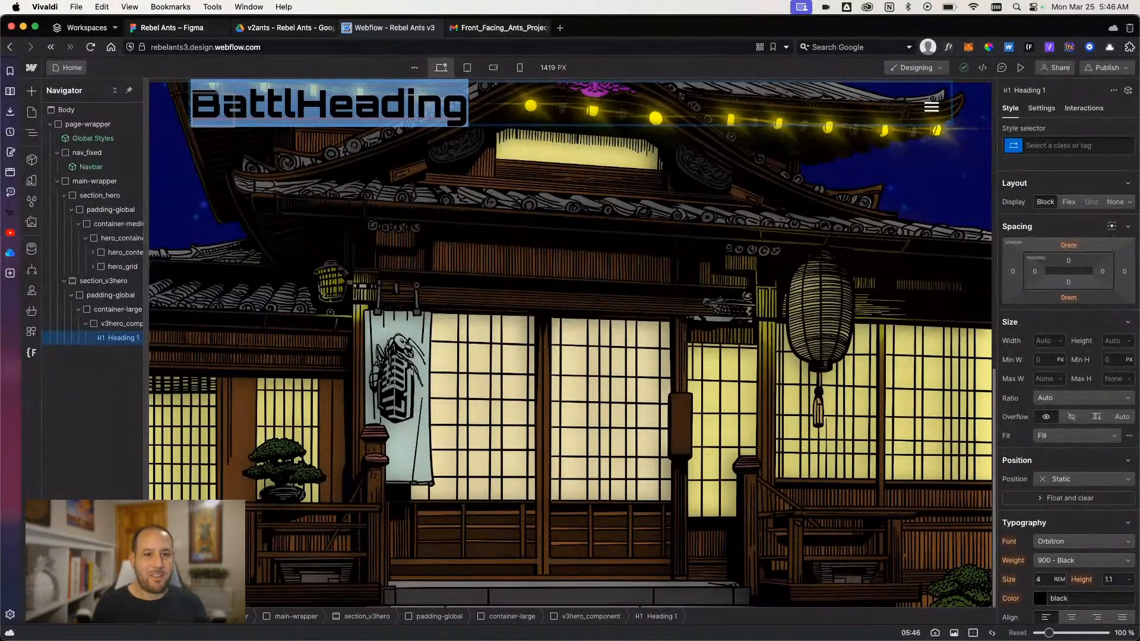
pyautogui.write('Battle for th')
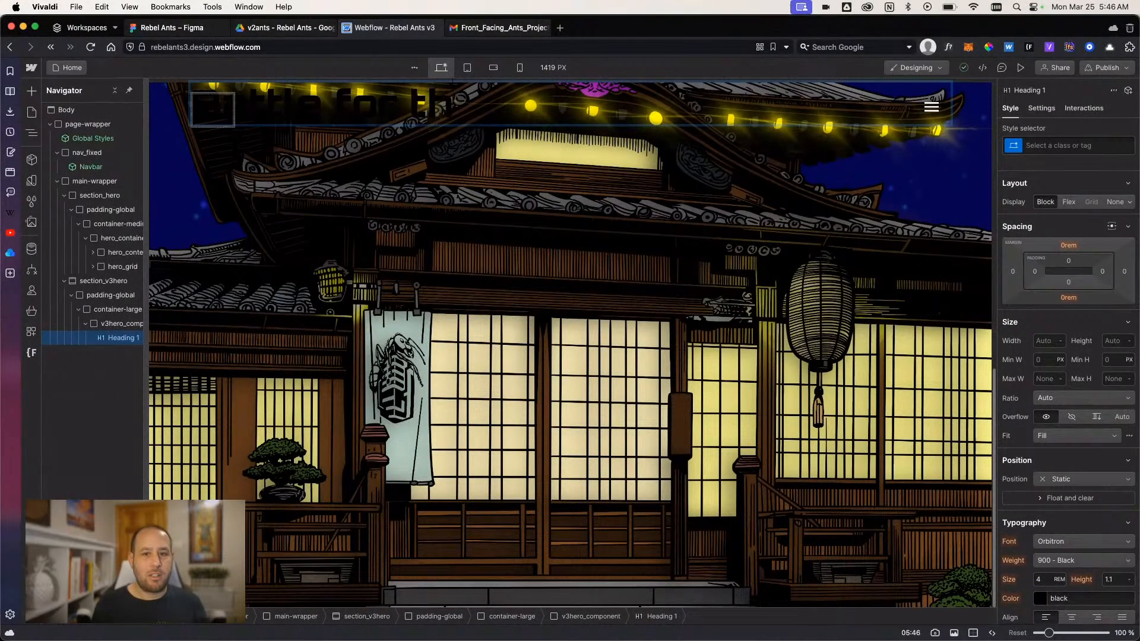
pyautogui.write('e Colony')
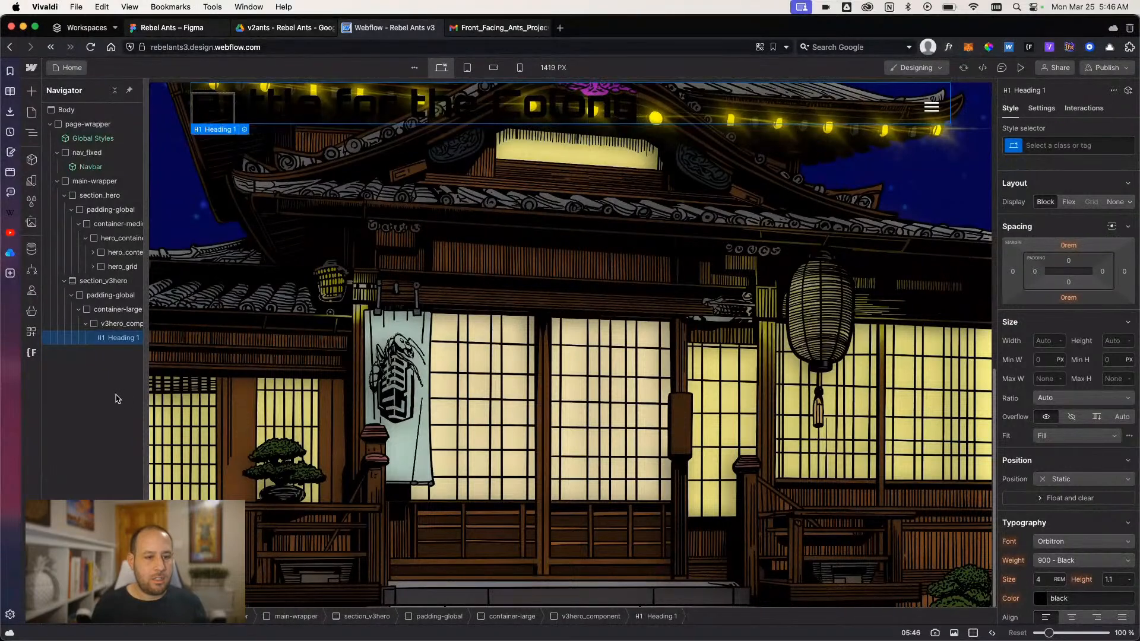
# - Set the text color of v3hero_component to the white base color variable
pyautogui.click(121, 326)
pyautogui.scroll(-3, 1061, 408)
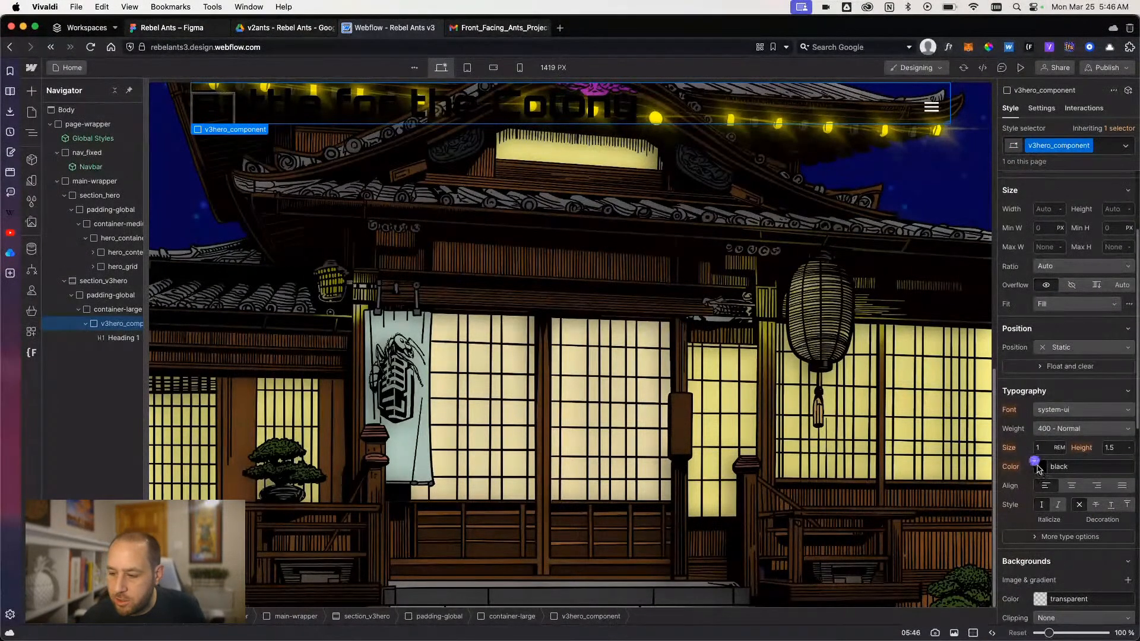
pyautogui.click(1040, 469)
pyautogui.scroll(-10, 1037, 423)
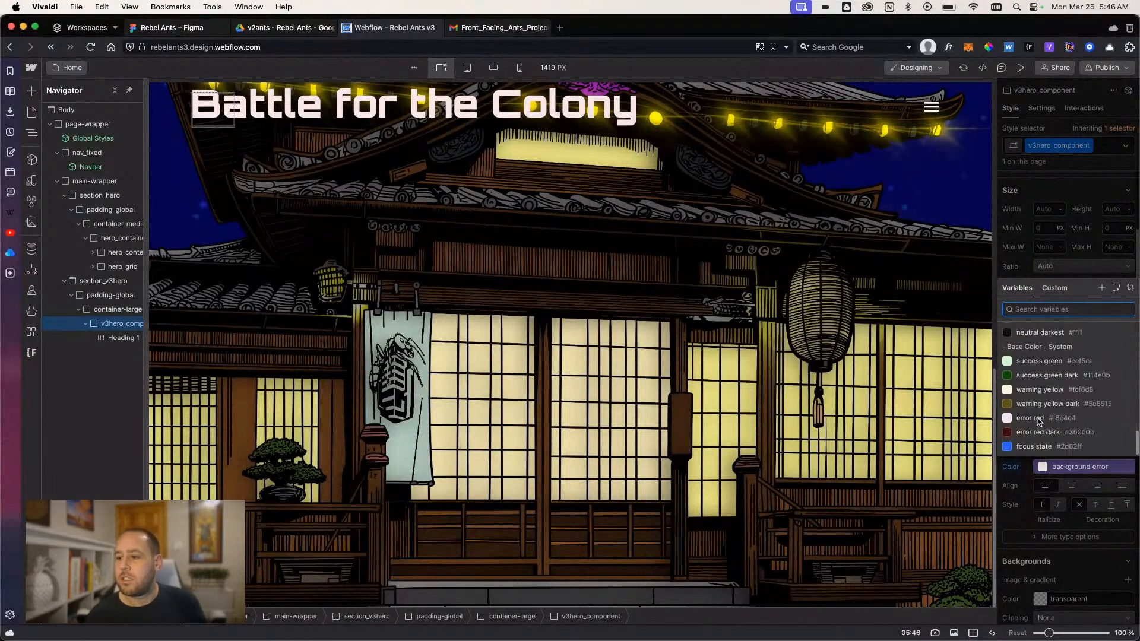
pyautogui.click(1019, 310)
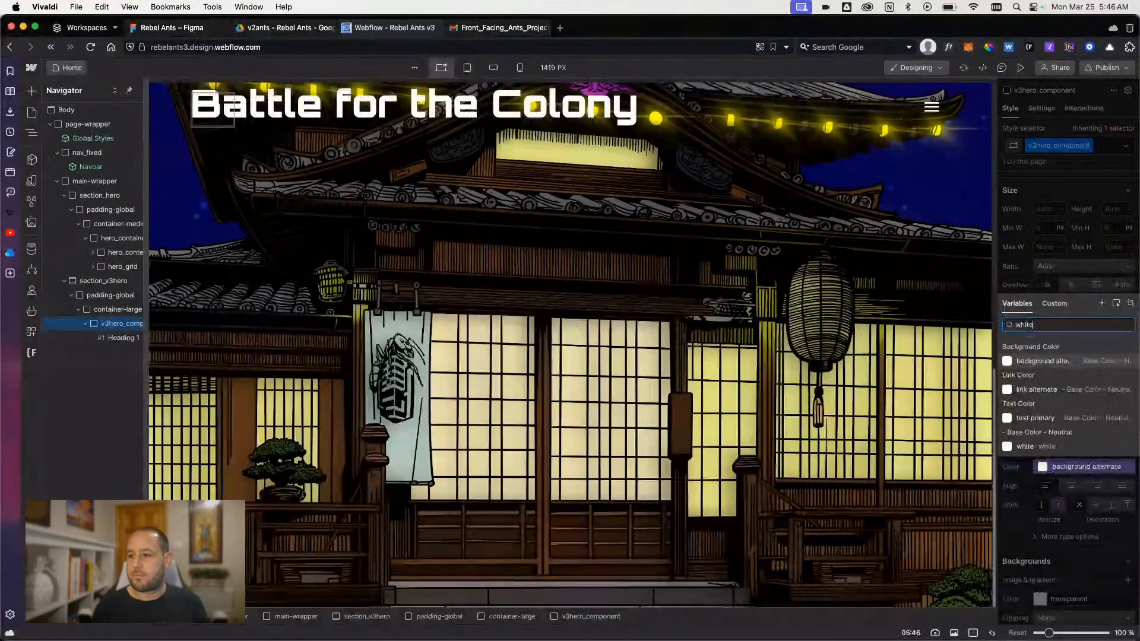
pyautogui.write('white')
pyautogui.click(1025, 447)
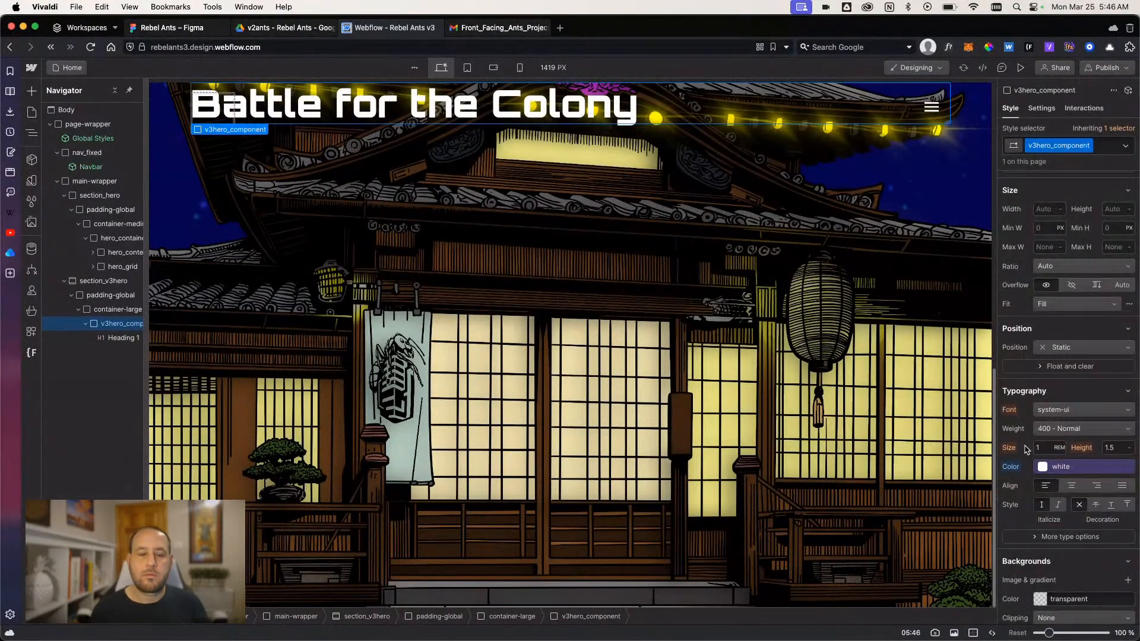
# - Check the hero design in Figma, then return to Webflow and add a paragraph inside v3hero_component below the heading
pyautogui.click(116, 336)
pyautogui.click(114, 326)
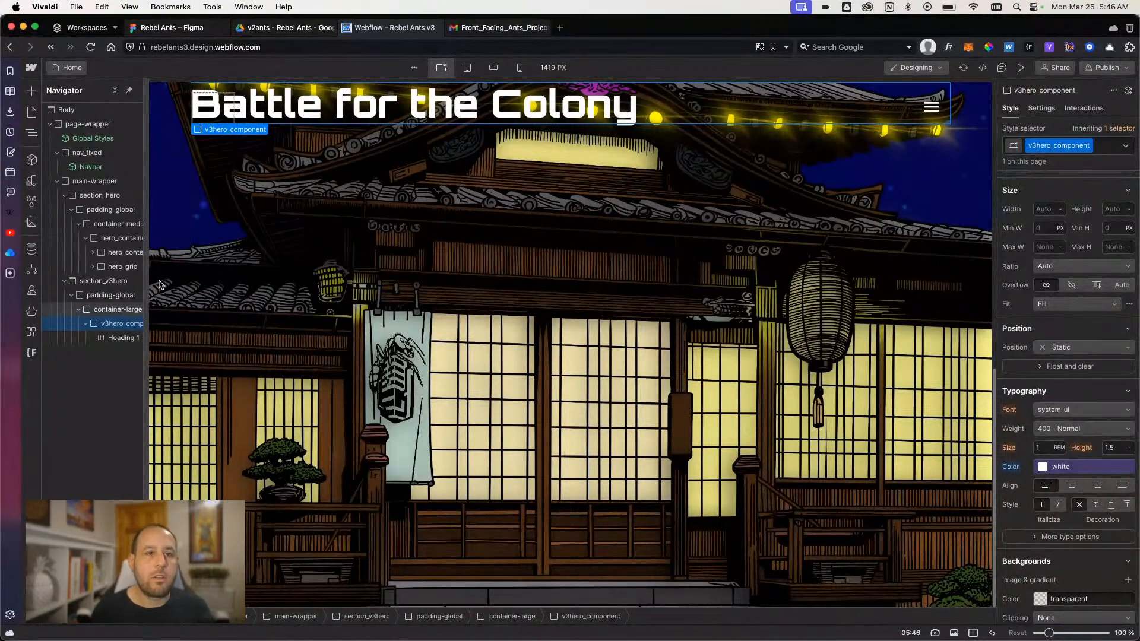
pyautogui.click(197, 29)
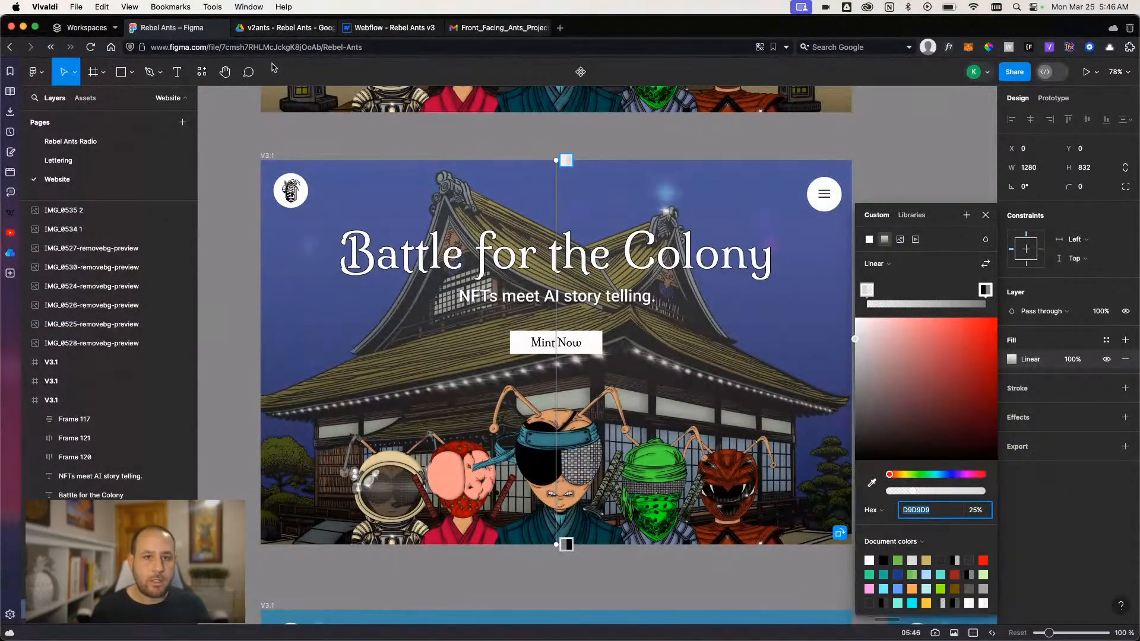
pyautogui.click(358, 28)
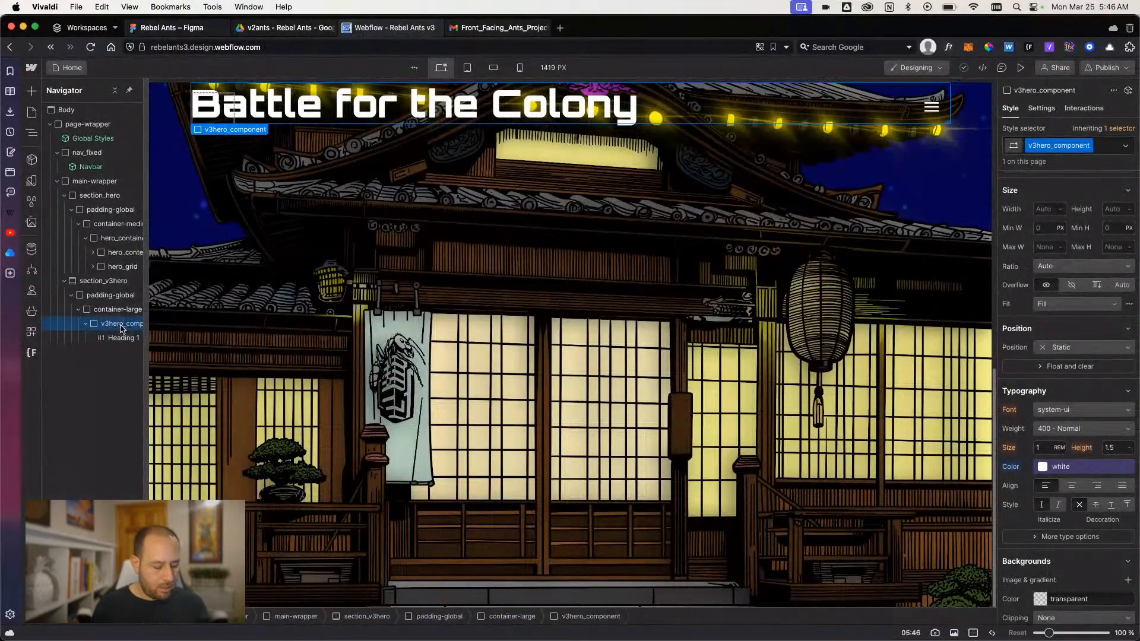
pyautogui.press('super+k')
pyautogui.write('text')
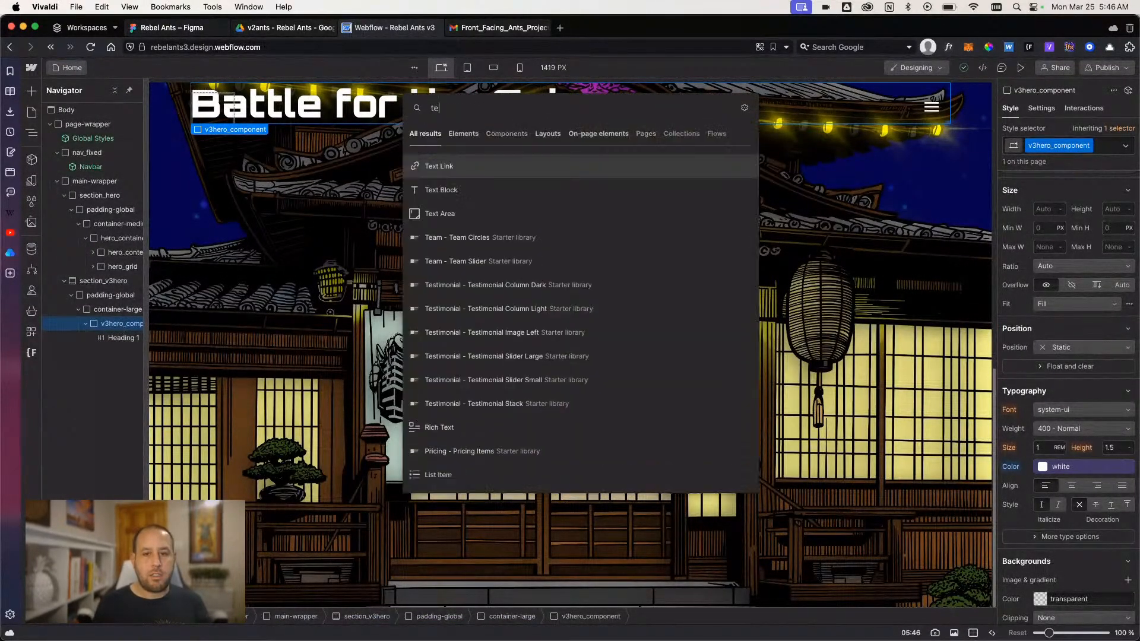
pyautogui.press('BackSpace')
pyautogui.press('BackSpace')
pyautogui.press('BackSpace')
pyautogui.press('BackSpace')
pyautogui.write('para')
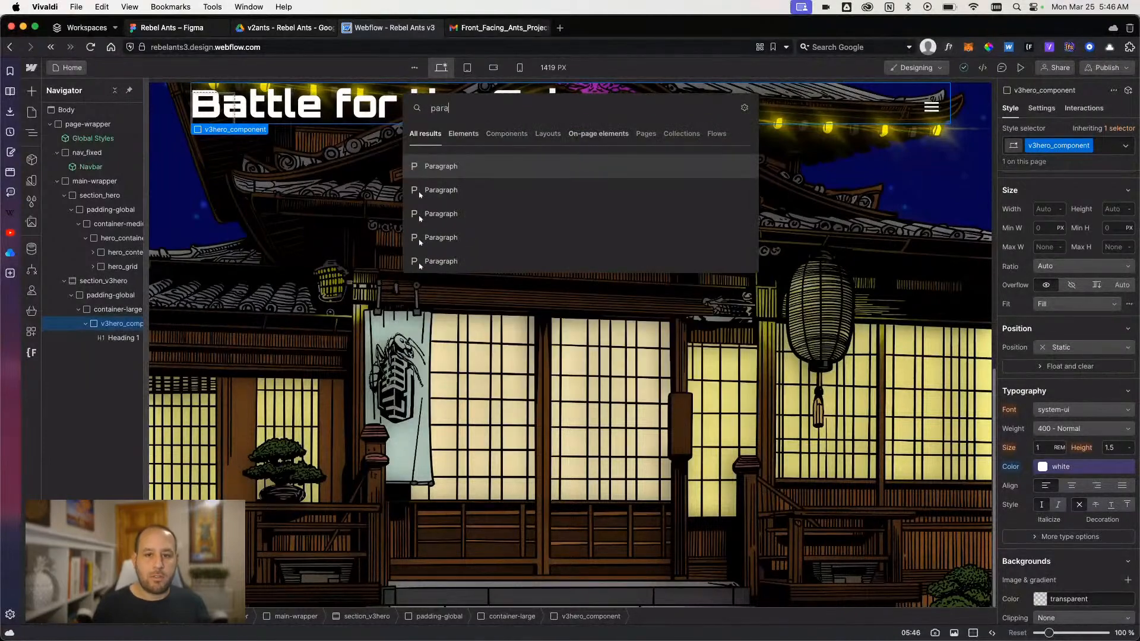
pyautogui.press('Return')
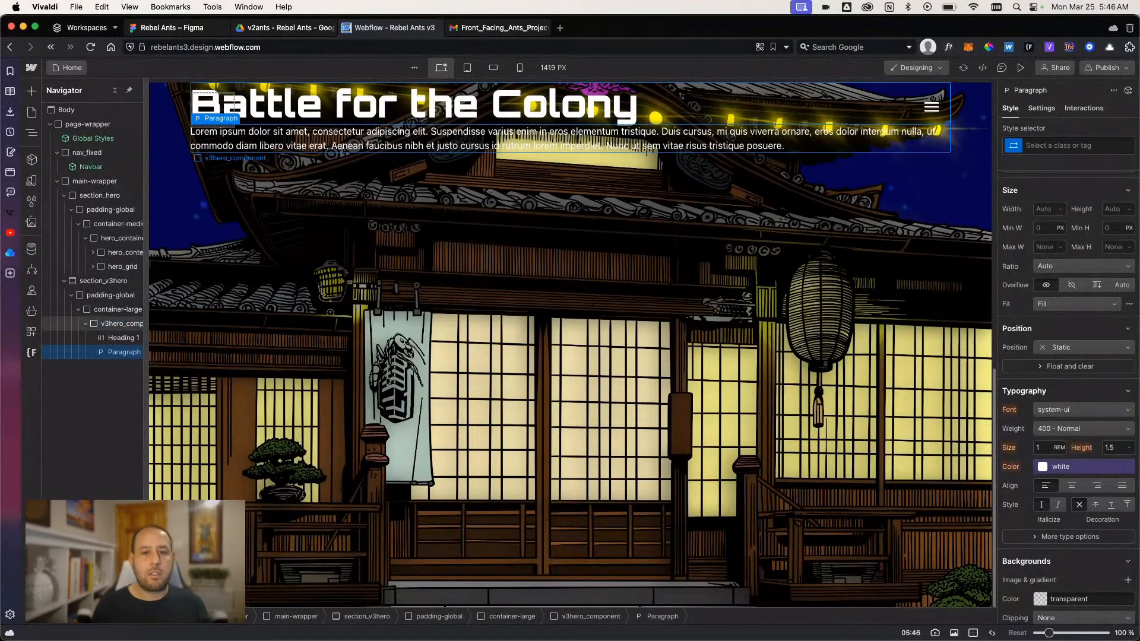
# - Replace the paragraph's placeholder text with "Digital art meets A.I. storytelling.", checking the tagline in the Figma design
pyautogui.click(281, 139)
pyautogui.doubleClick(281, 139)
pyautogui.doubleClick(257, 147)
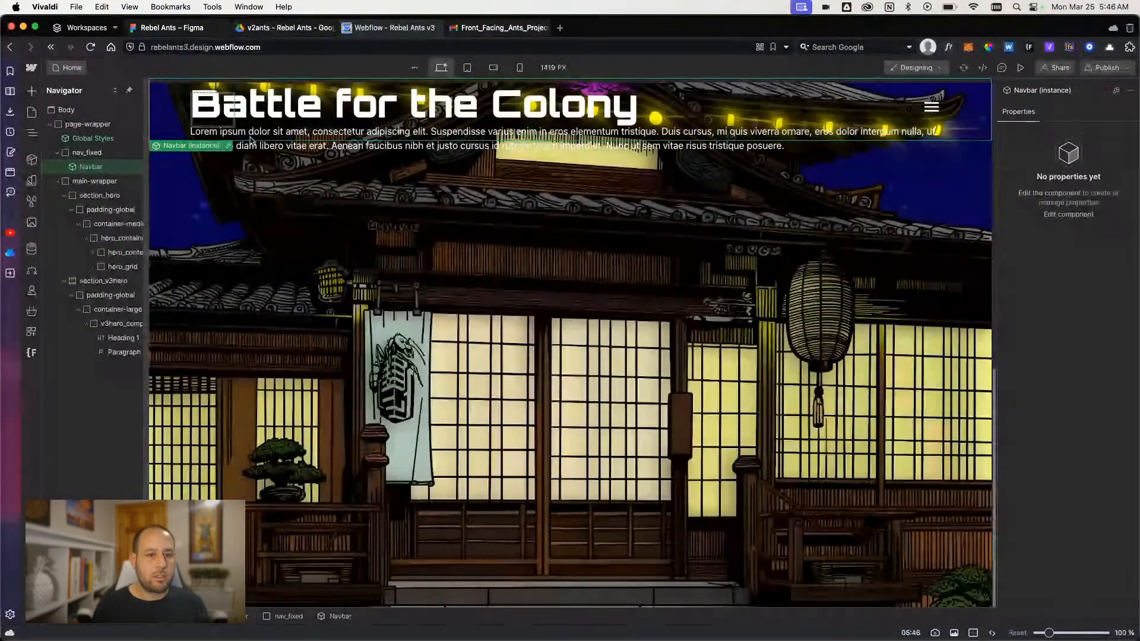
pyautogui.click(256, 148)
pyautogui.doubleClick(256, 144)
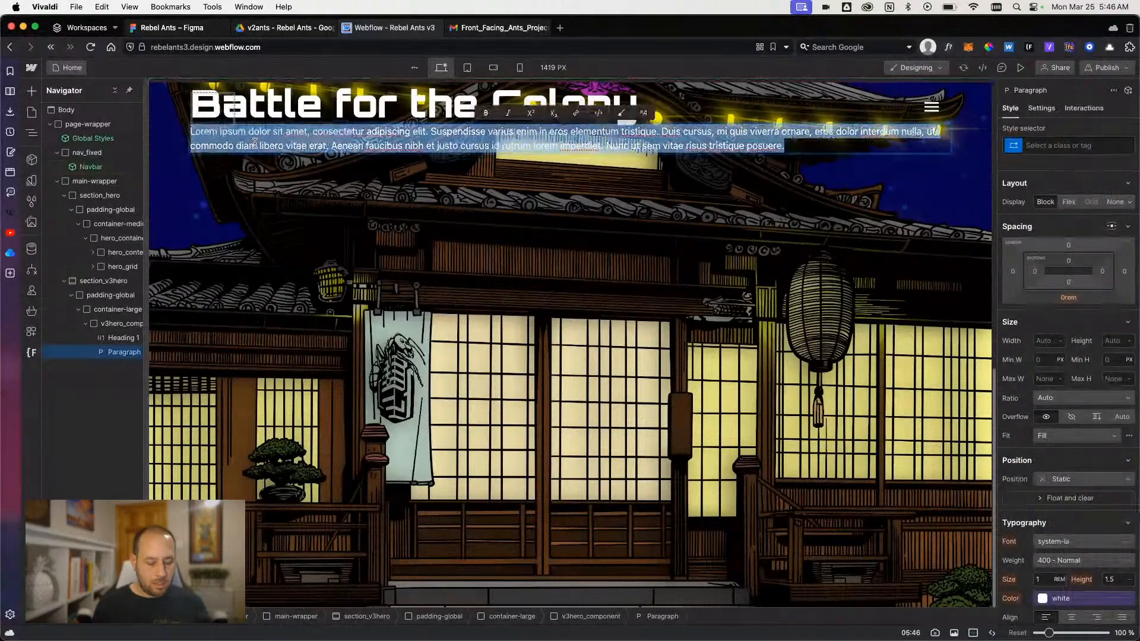
pyautogui.write('Digital art meets')
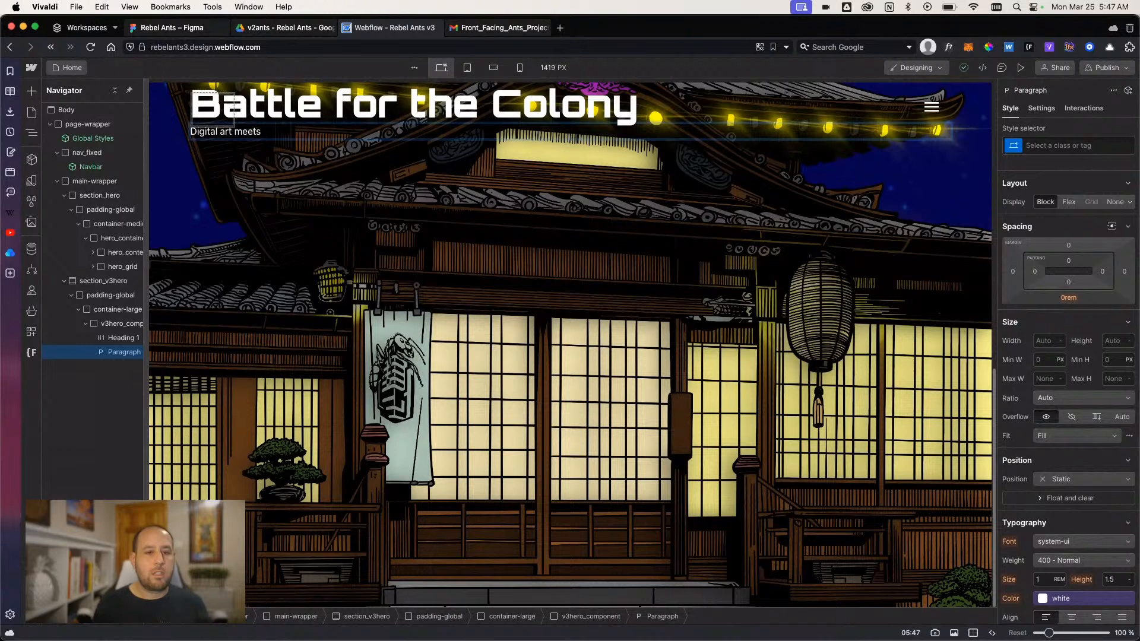
pyautogui.write(' t')
pyautogui.press('BackSpace')
pyautogui.write('A.I.')
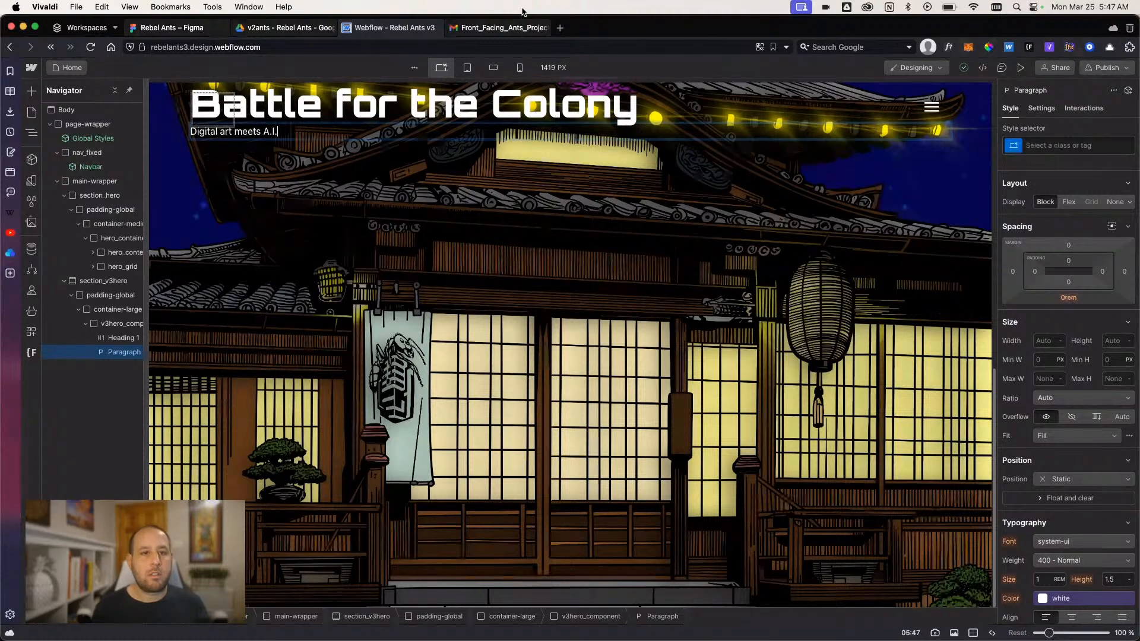
pyautogui.click(140, 27)
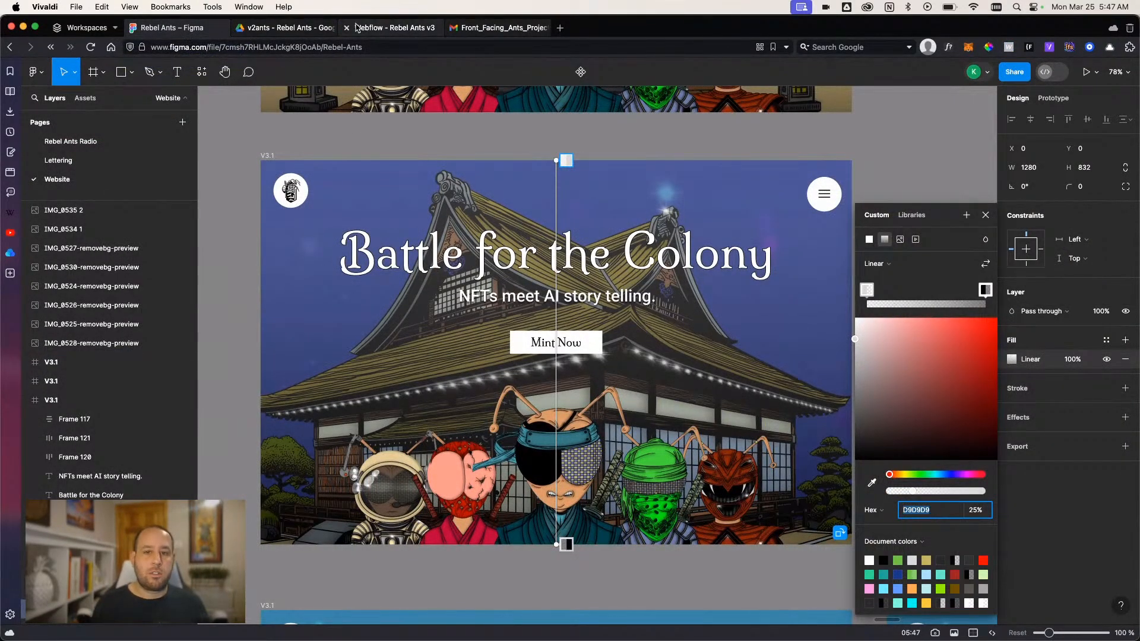
pyautogui.click(374, 34)
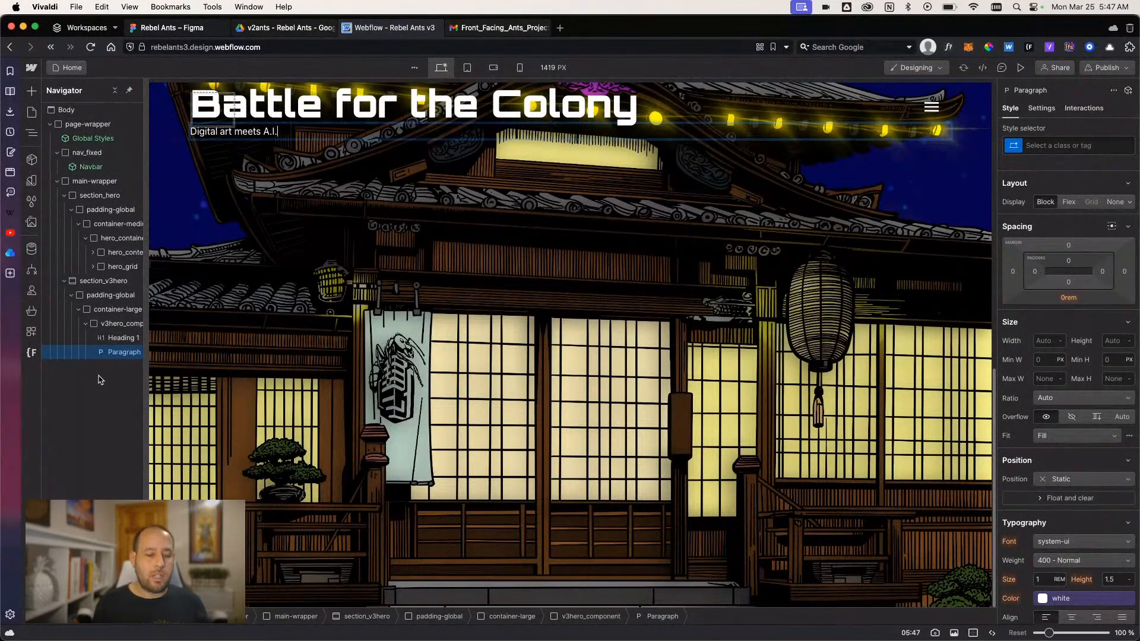
pyautogui.write('storytelling.')
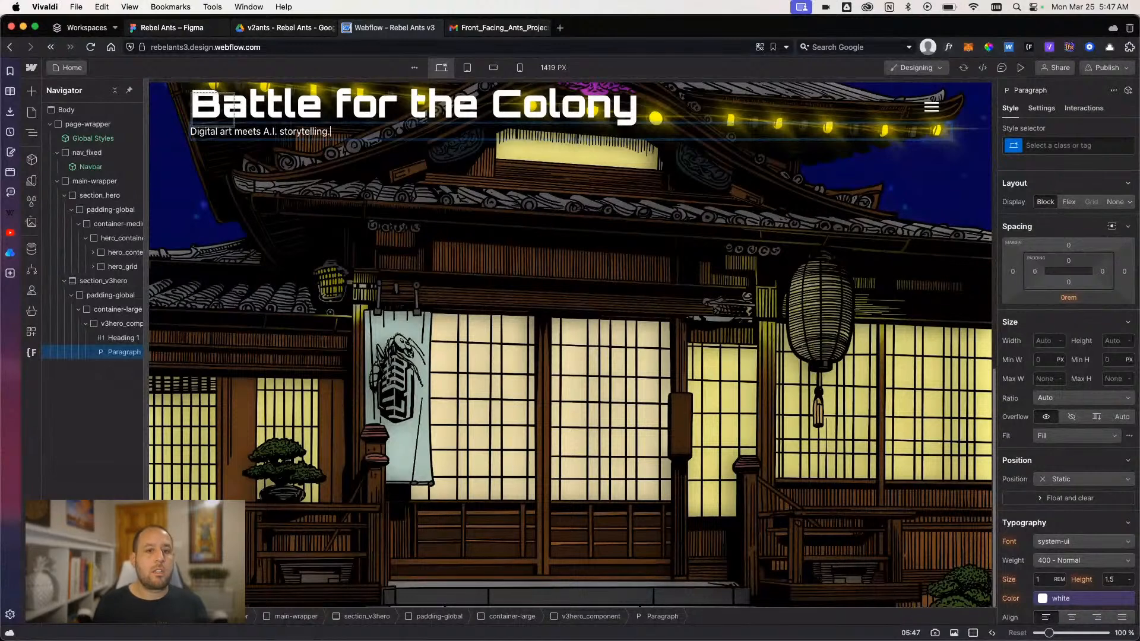
# - Center-align the text of v3hero_component
pyautogui.click(119, 323)
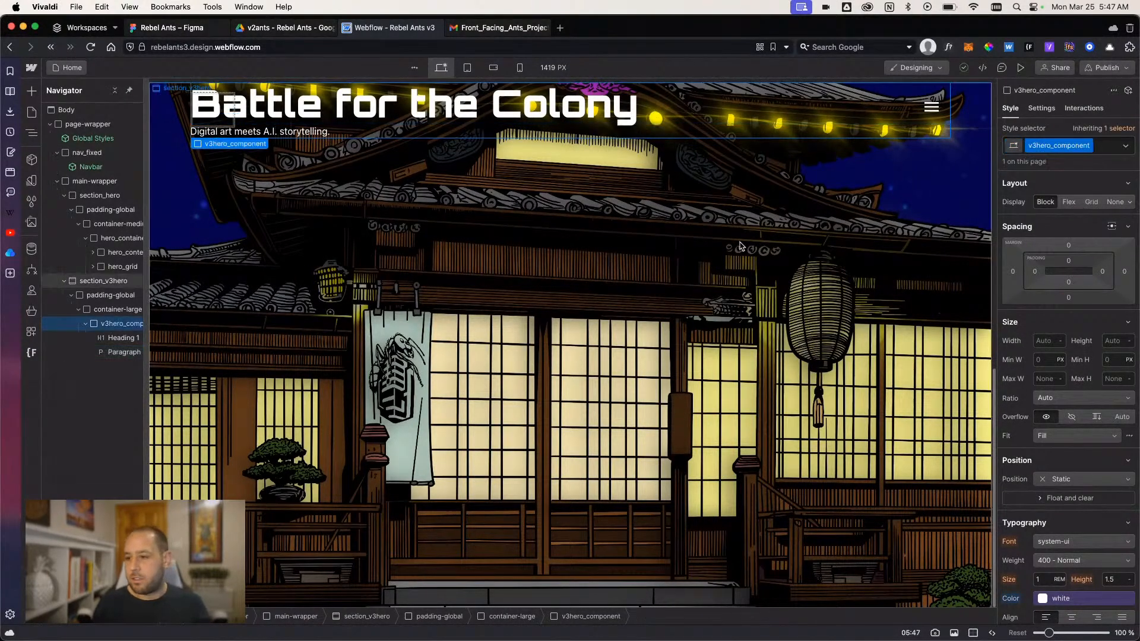
pyautogui.scroll(-2, 1056, 352)
pyautogui.click(1072, 556)
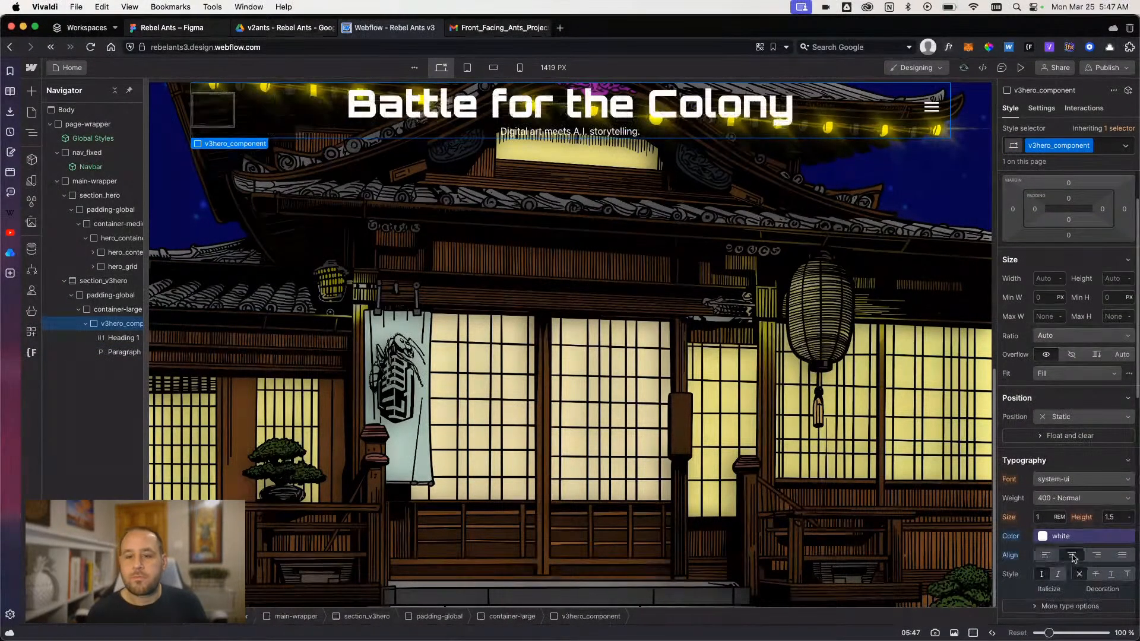
# - Try the existing combo class padding-section-large on section_v3hero's padding-global block and undo it
pyautogui.click(108, 309)
pyautogui.click(104, 300)
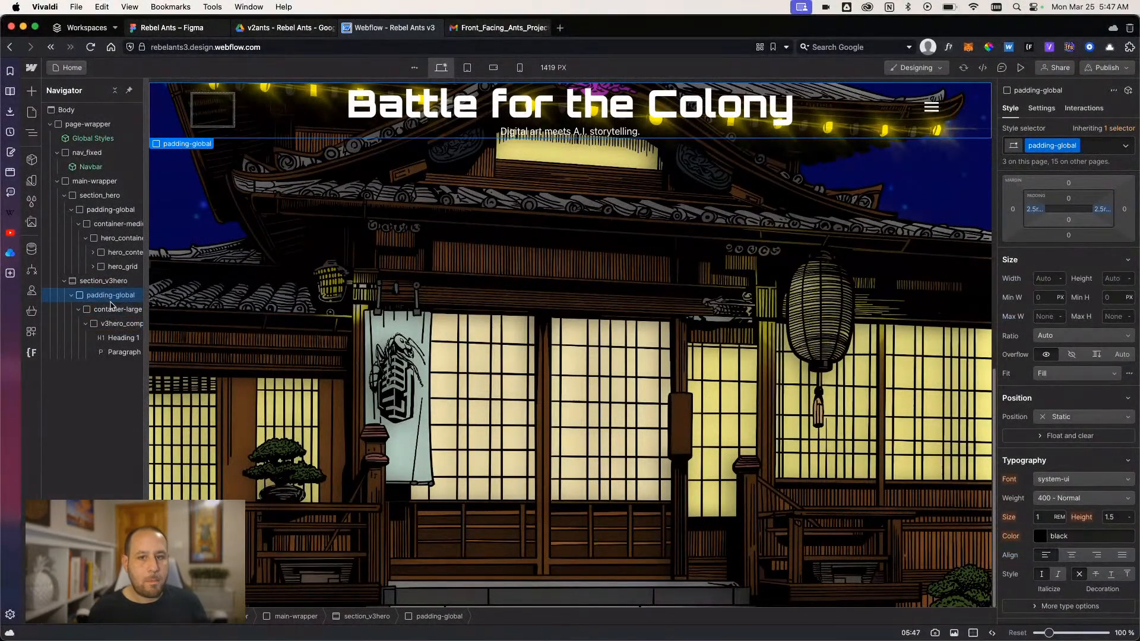
pyautogui.click(1099, 147)
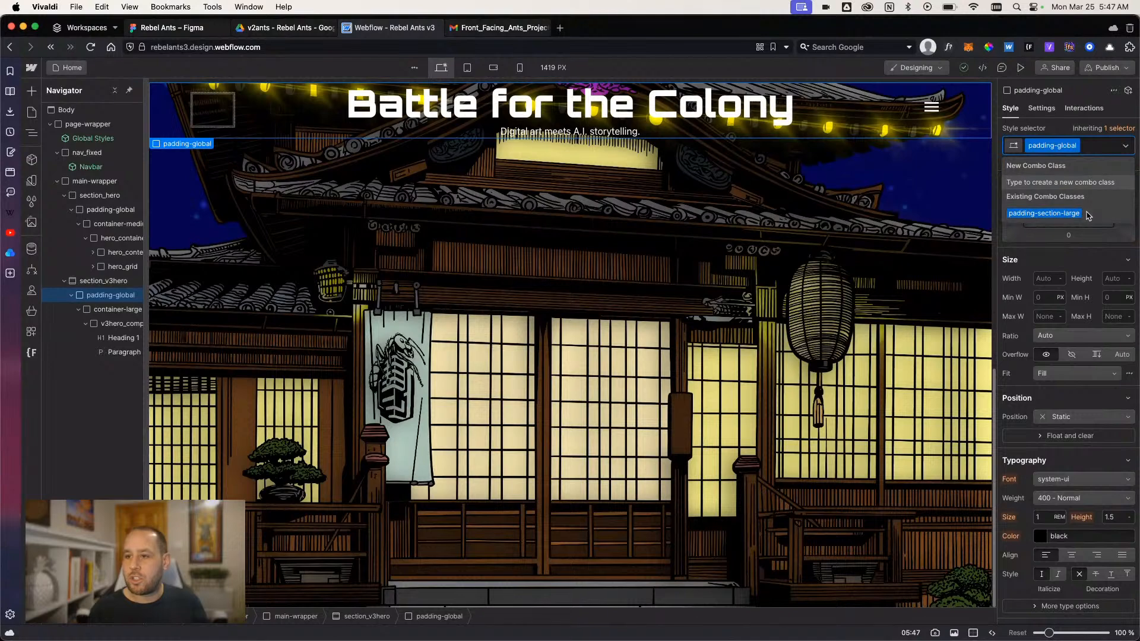
pyautogui.click(1043, 213)
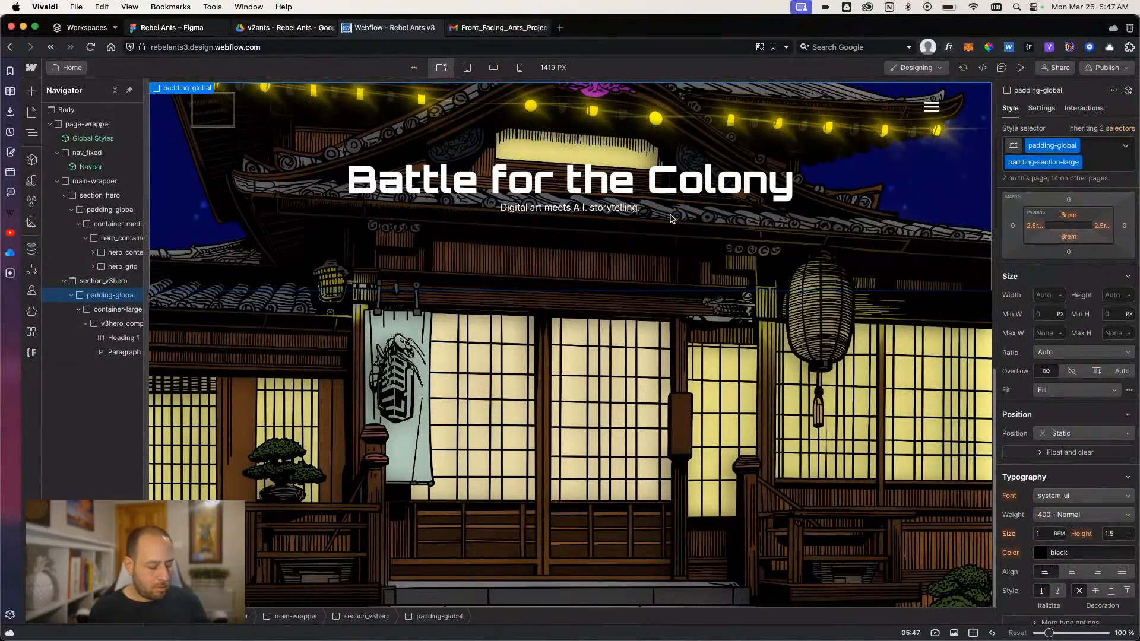
pyautogui.press('super+z')
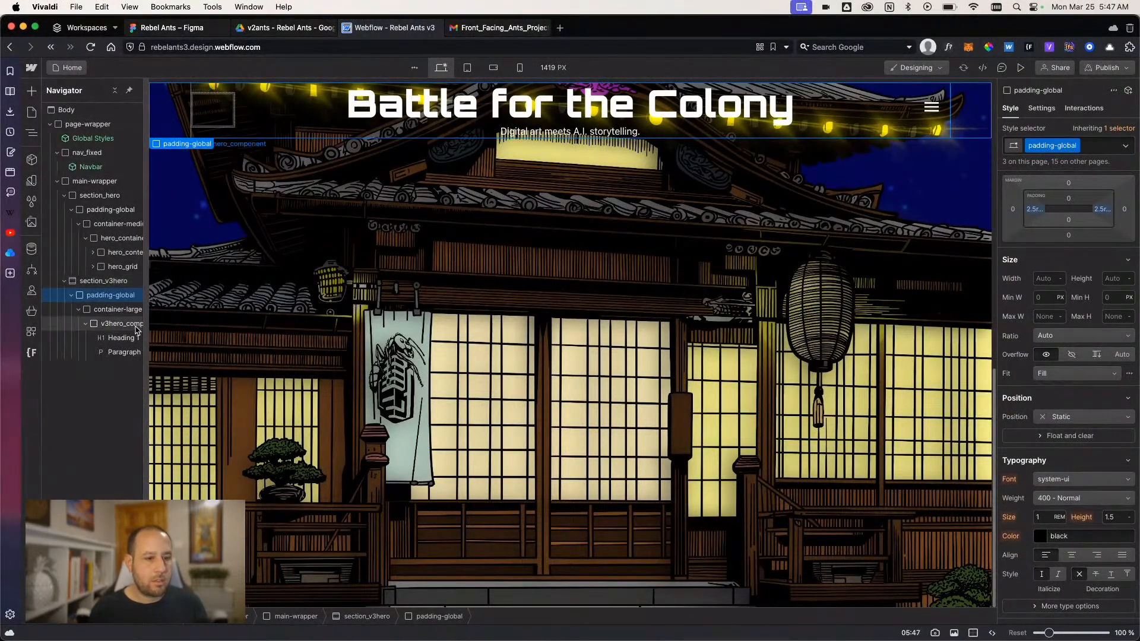
# - Set section_v3hero's display to Flex in the horizontal direction, aligning its content X to Center and Y to Top
pyautogui.click(118, 310)
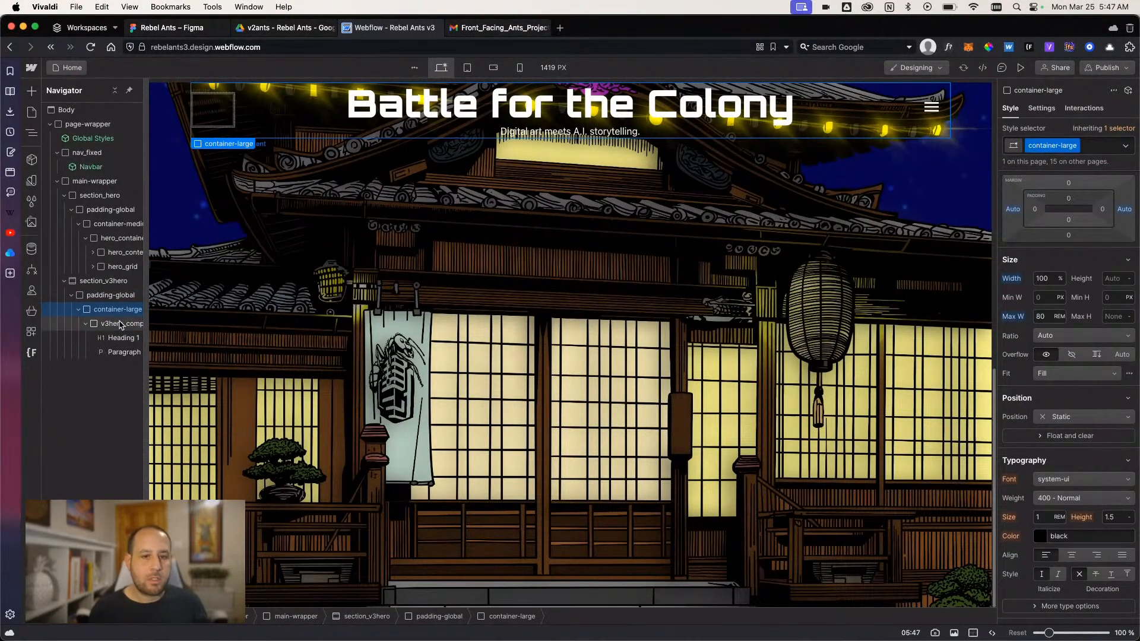
pyautogui.click(122, 324)
pyautogui.click(118, 295)
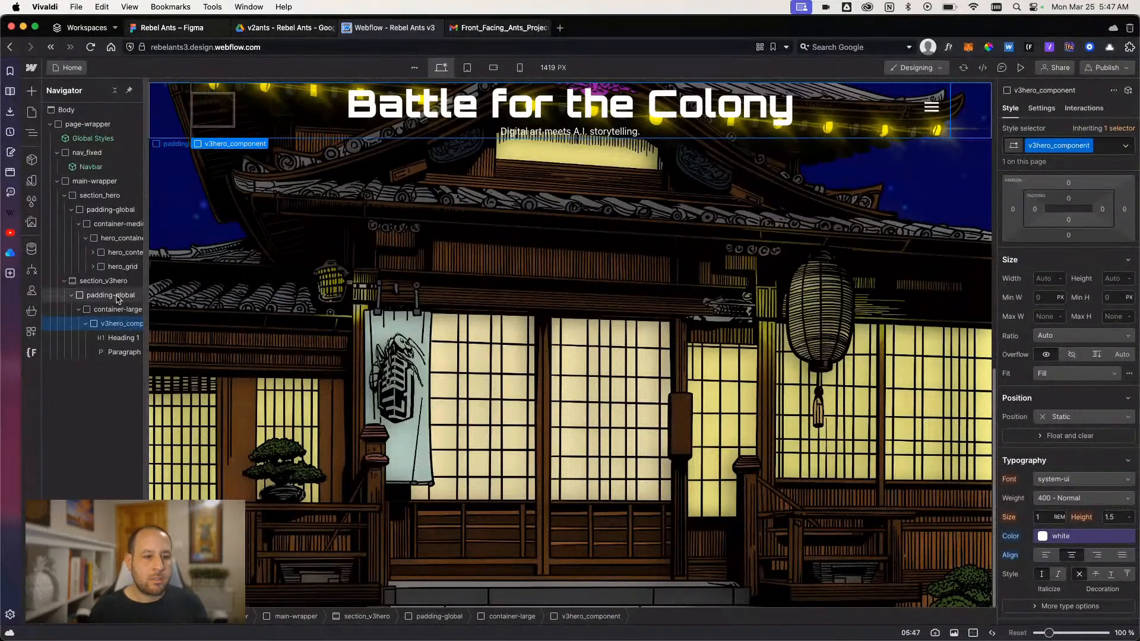
pyautogui.click(113, 280)
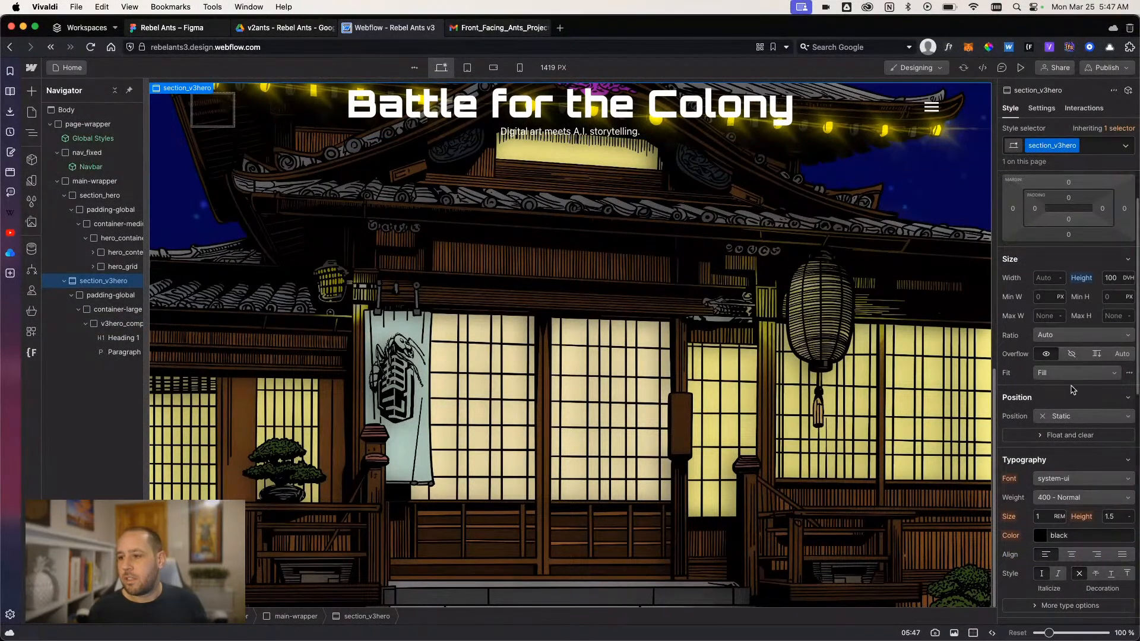
pyautogui.scroll(2, 1076, 354)
pyautogui.scroll(-6, 1074, 354)
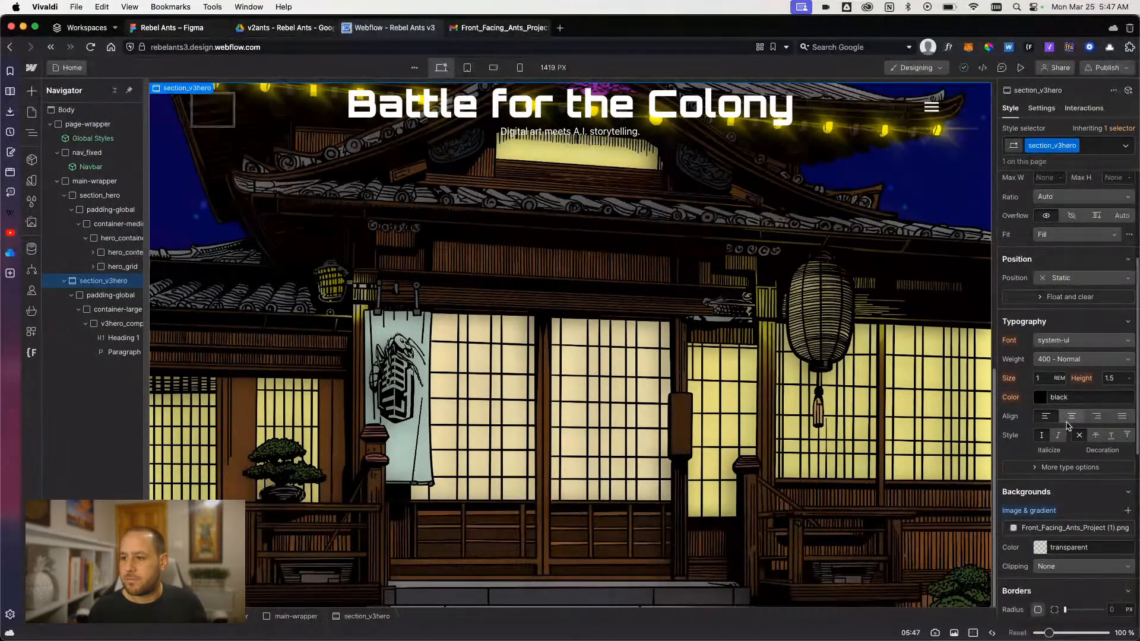
pyautogui.scroll(3, 1075, 380)
pyautogui.click(1069, 205)
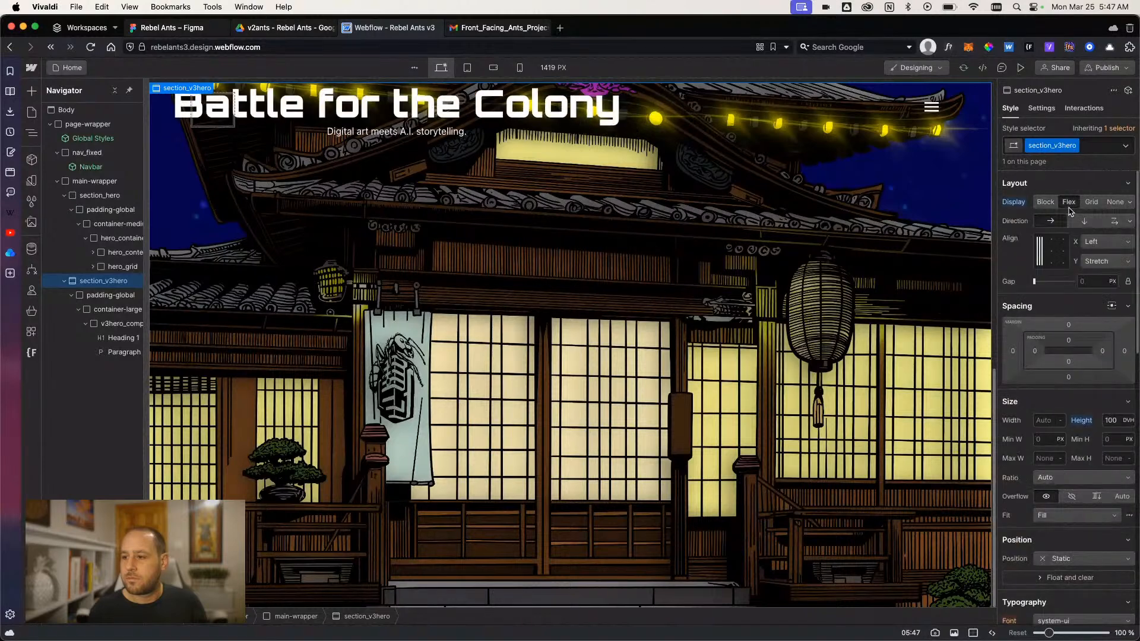
pyautogui.click(1053, 252)
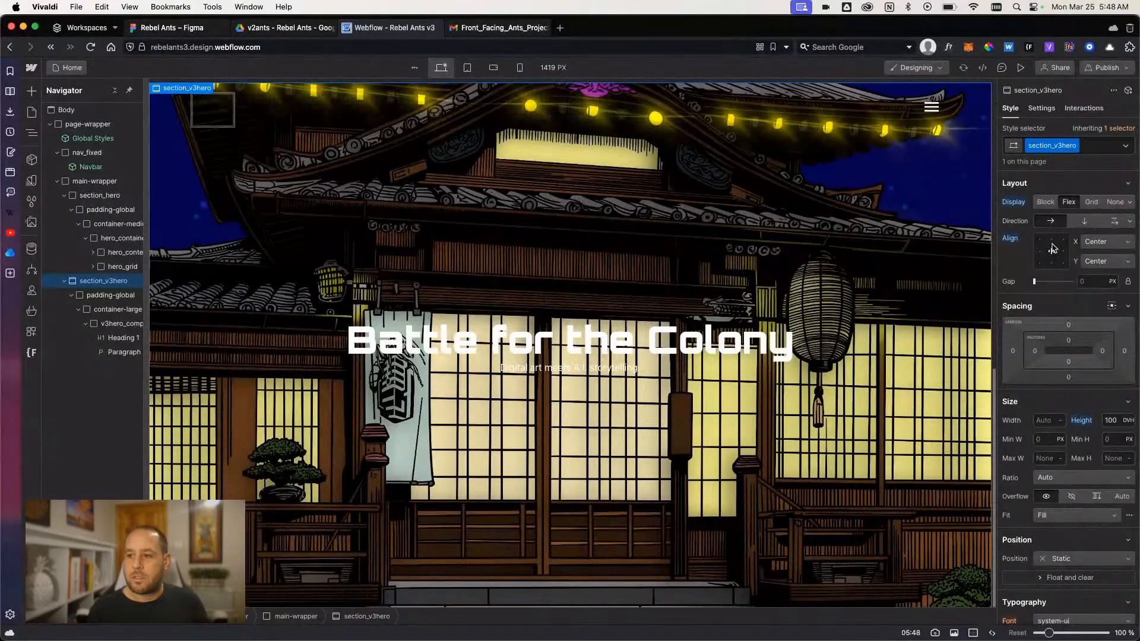
pyautogui.click(1052, 241)
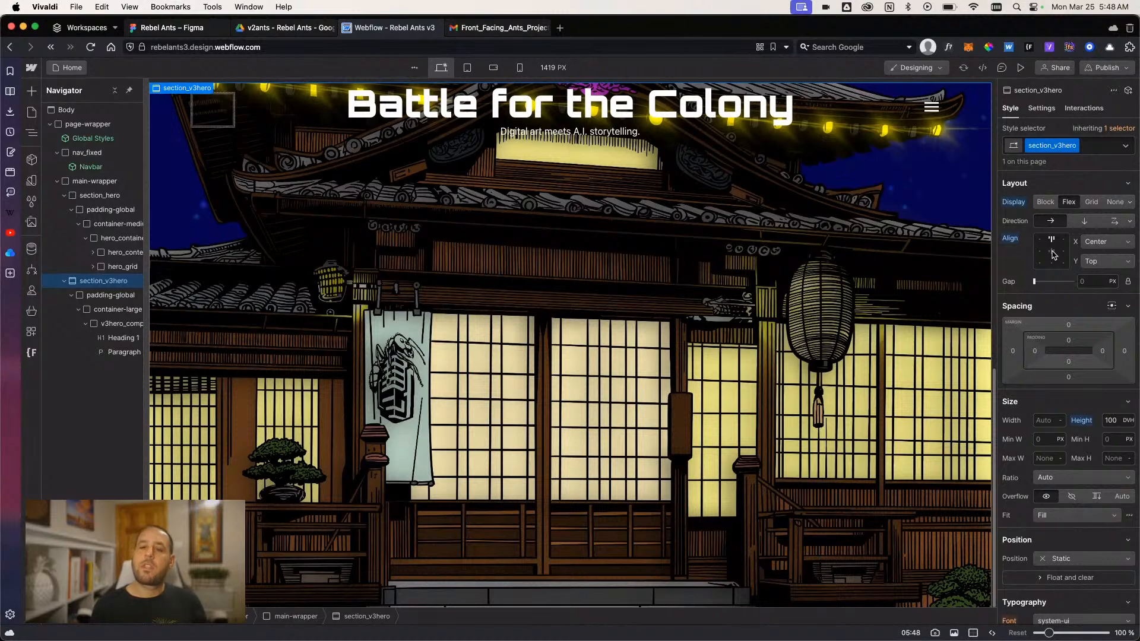
pyautogui.click(1053, 253)
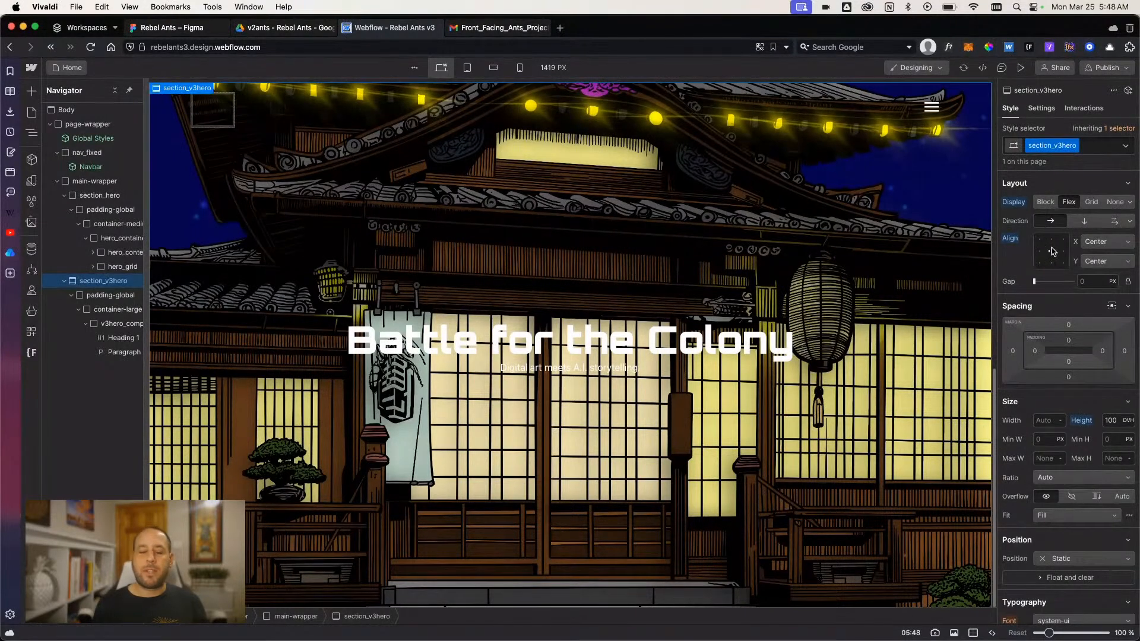
pyautogui.click(1053, 241)
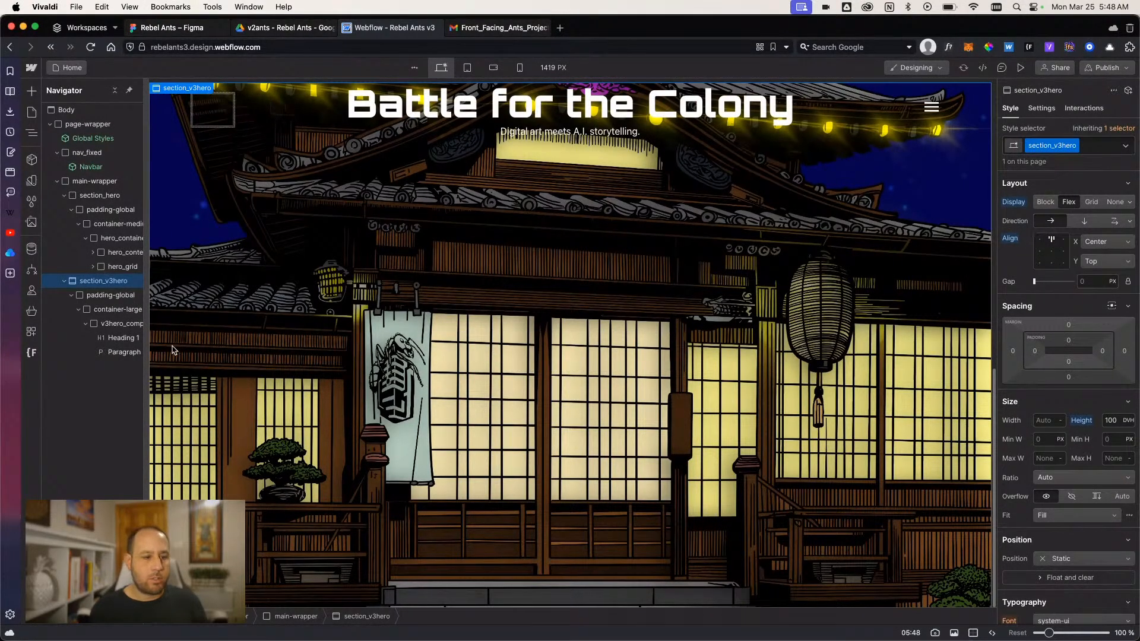
# - Add the existing combo class padding-section-large to the padding-global block inside section_v3hero
pyautogui.click(118, 310)
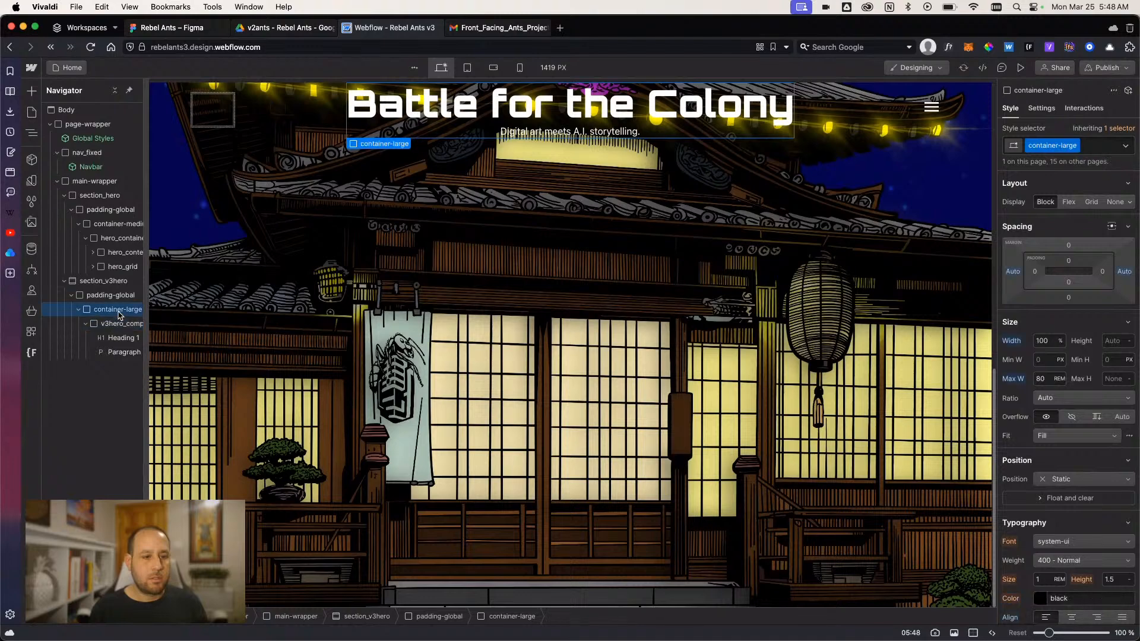
pyautogui.click(110, 295)
pyautogui.click(1105, 146)
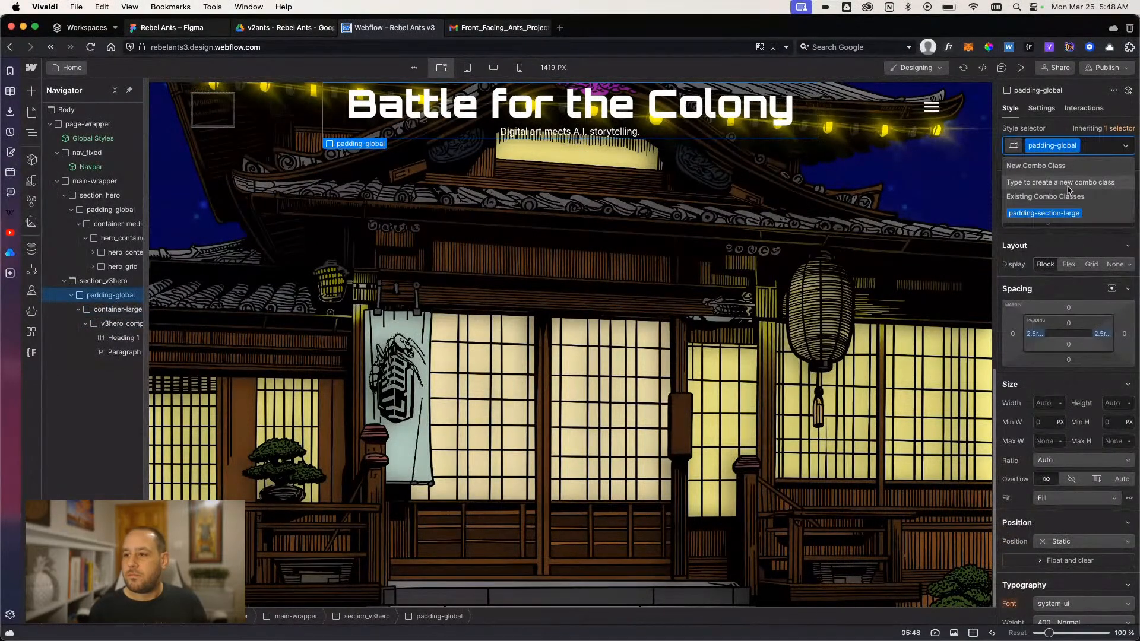
pyautogui.click(1064, 212)
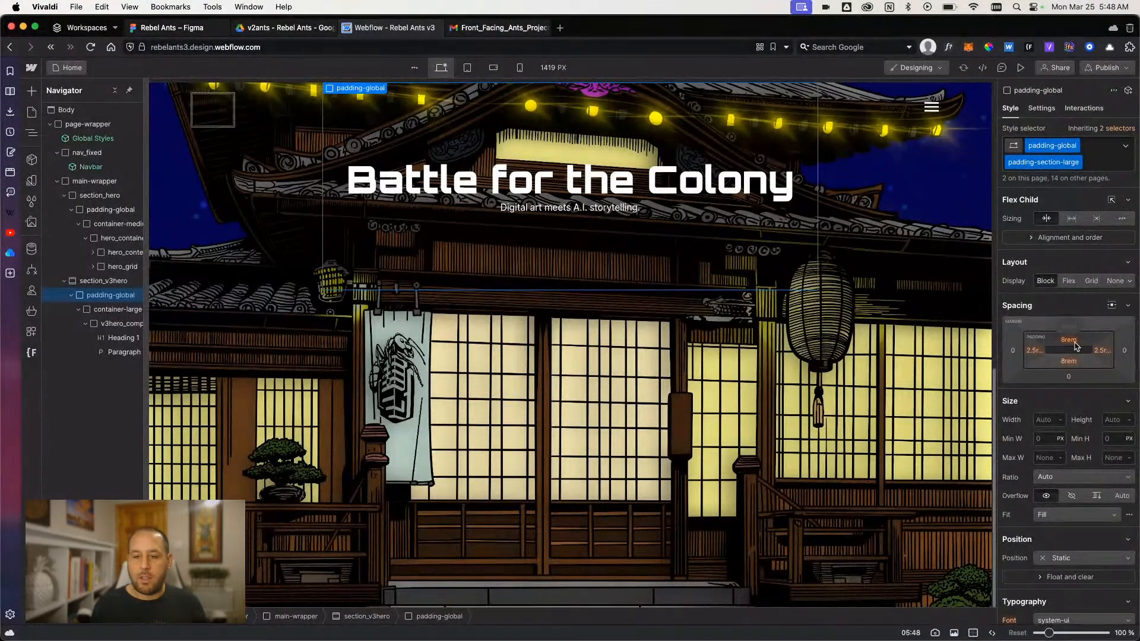
# - In Figma, measure the Battle for the Colony heading's distance from the V3.1 frame's upper edge, calculate 135/16, and return to Webflow
pyautogui.click(186, 35)
pyautogui.click(469, 246)
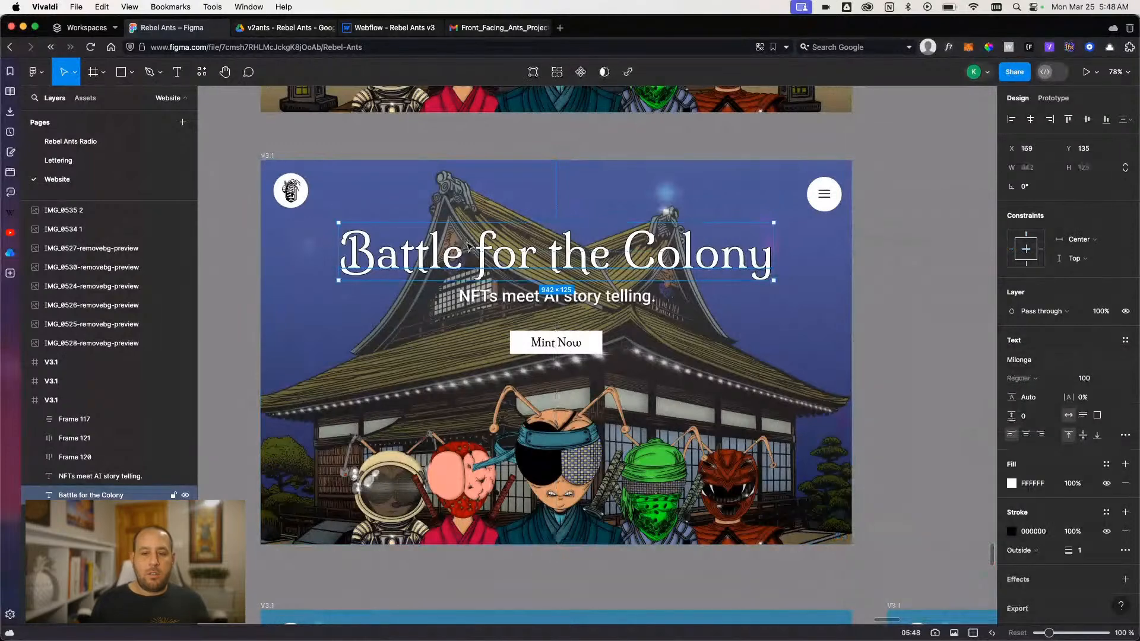
pyautogui.press('alt')
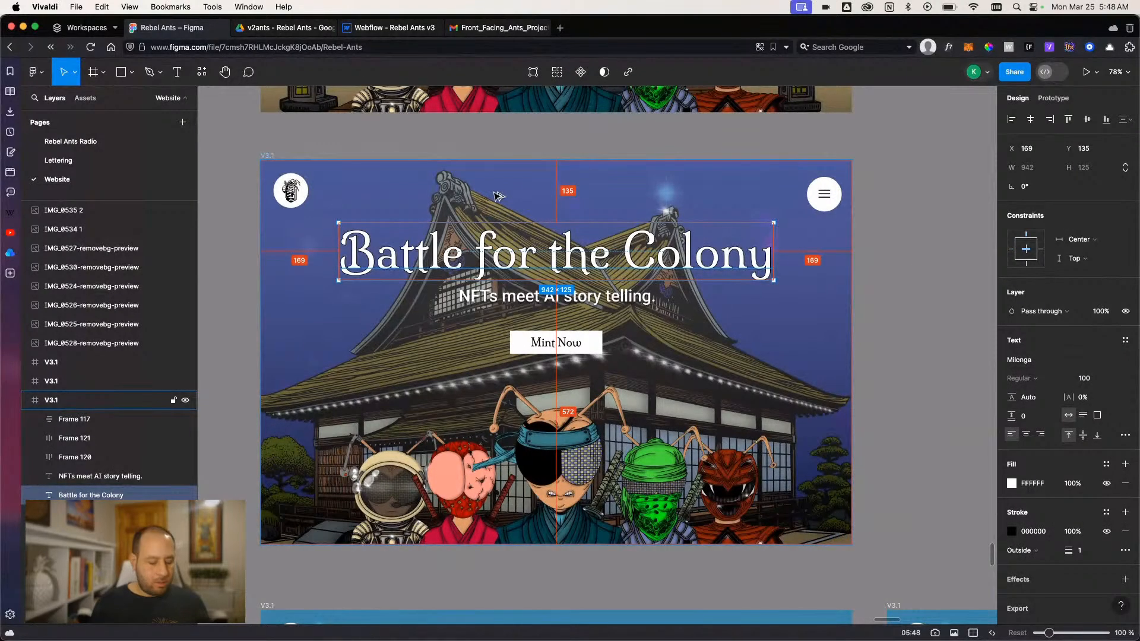
pyautogui.press('super+space')
pyautogui.write('135/')
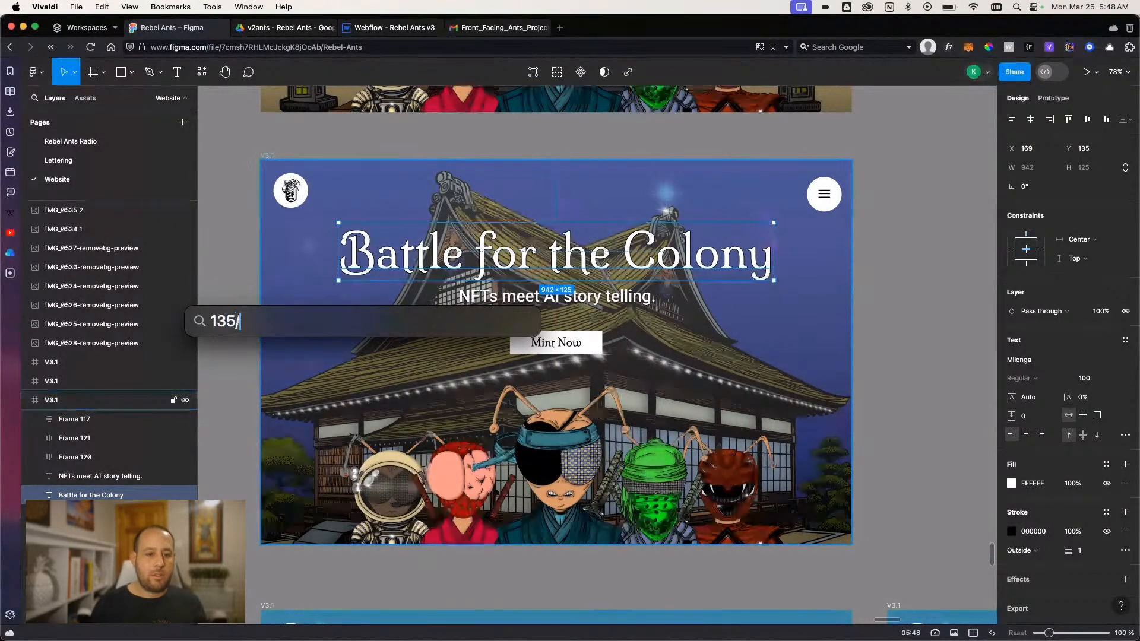
pyautogui.write('16')
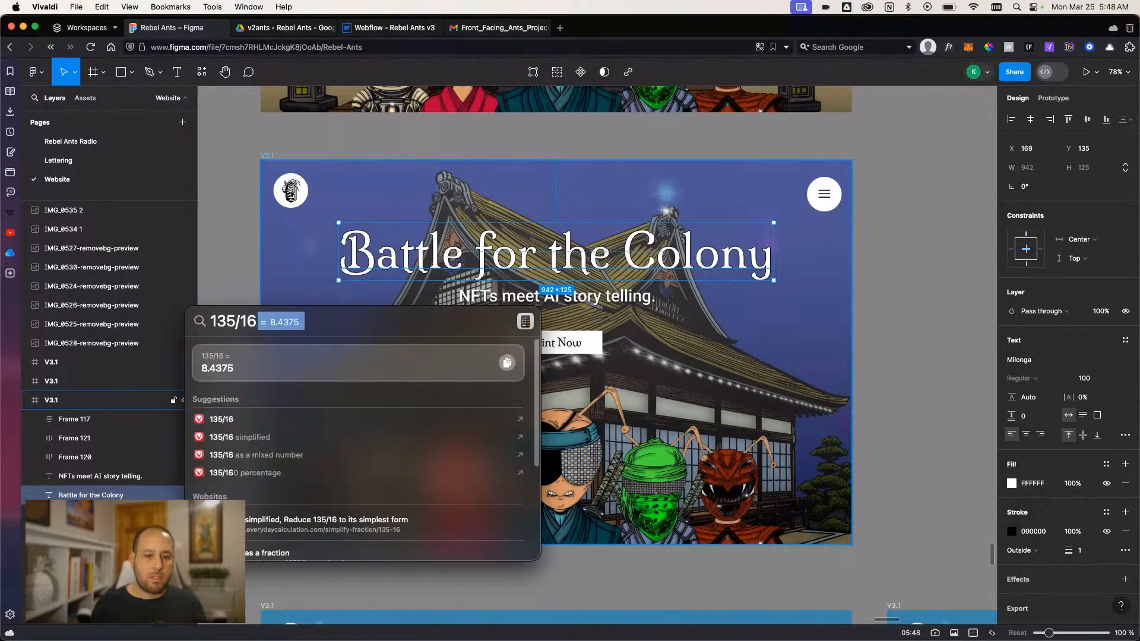
pyautogui.press('Escape')
pyautogui.press('Escape')
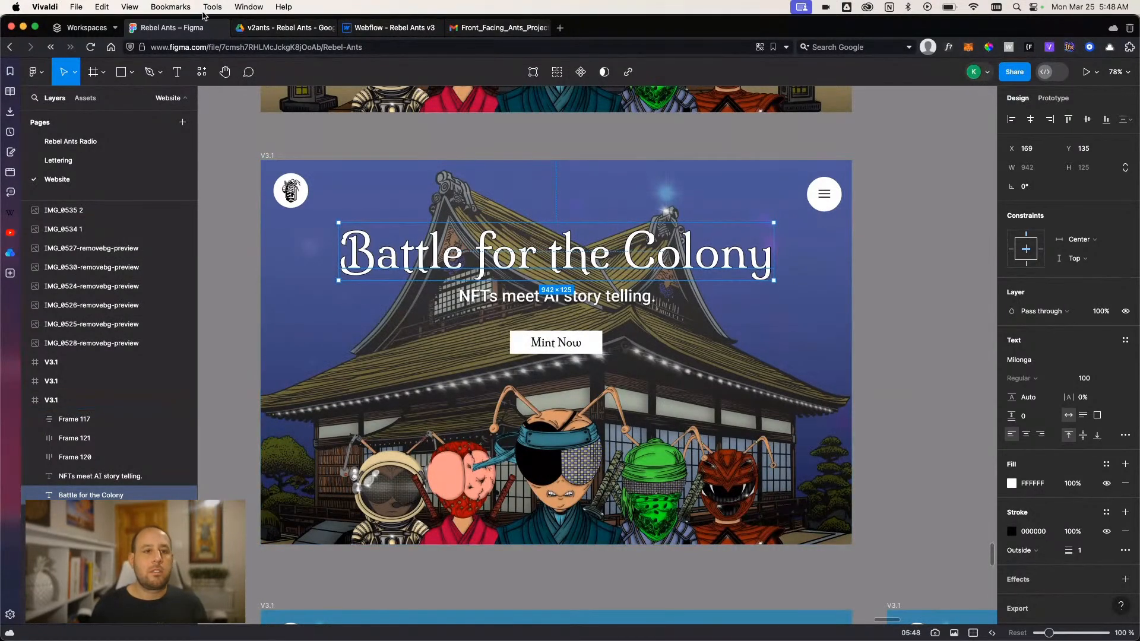
pyautogui.click(384, 36)
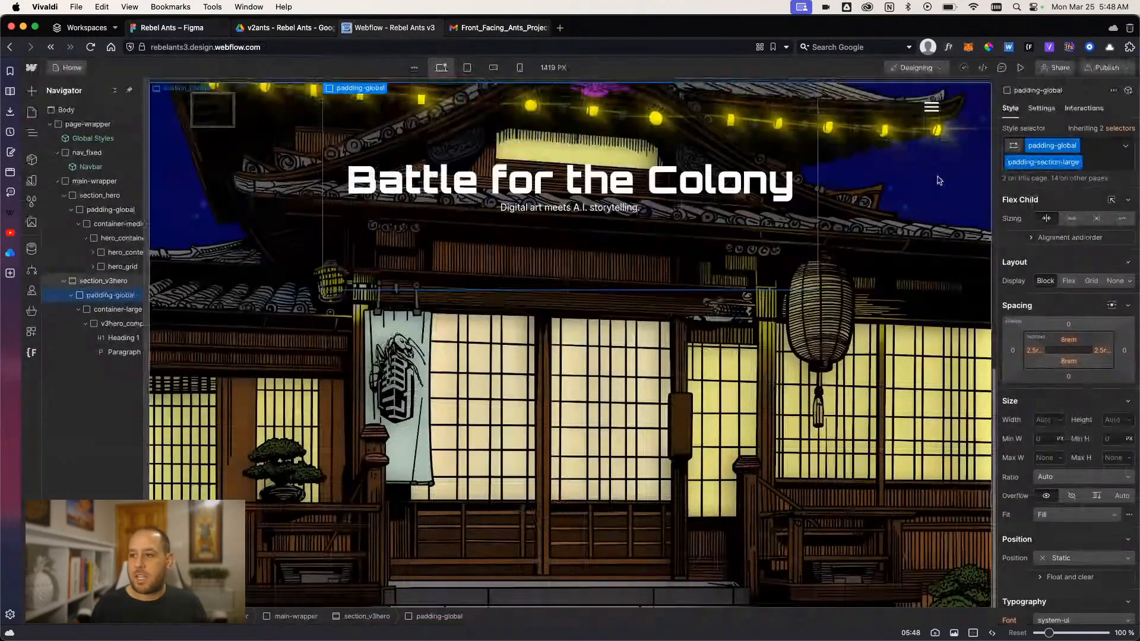
pyautogui.click(1109, 165)
pyautogui.press('BackSpace')
pyautogui.write('pad')
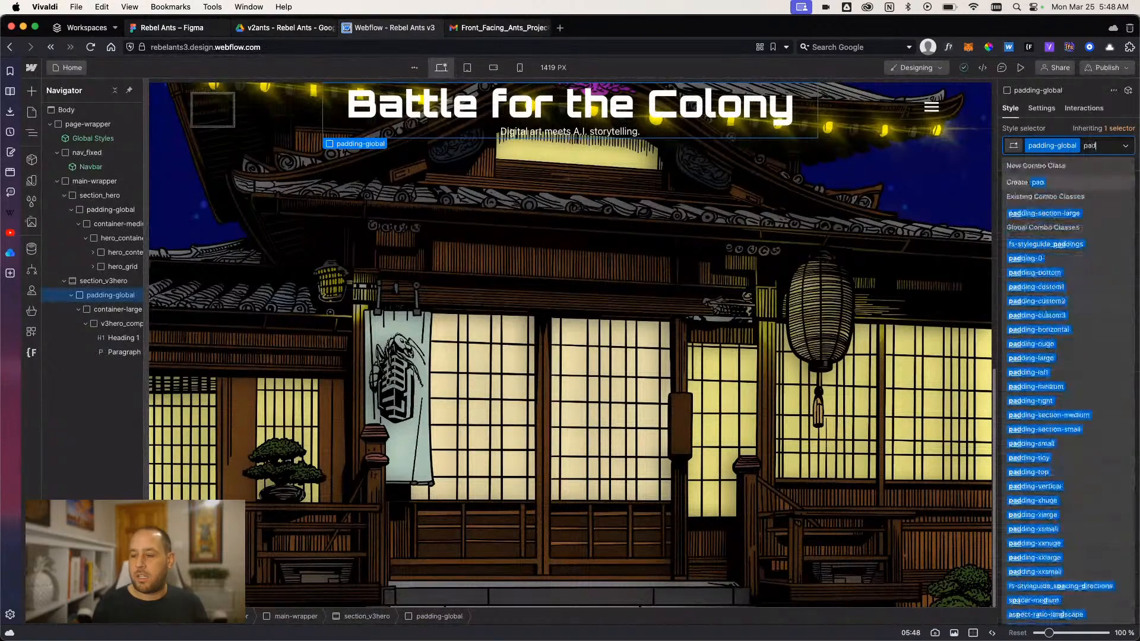
pyautogui.write('dingsection')
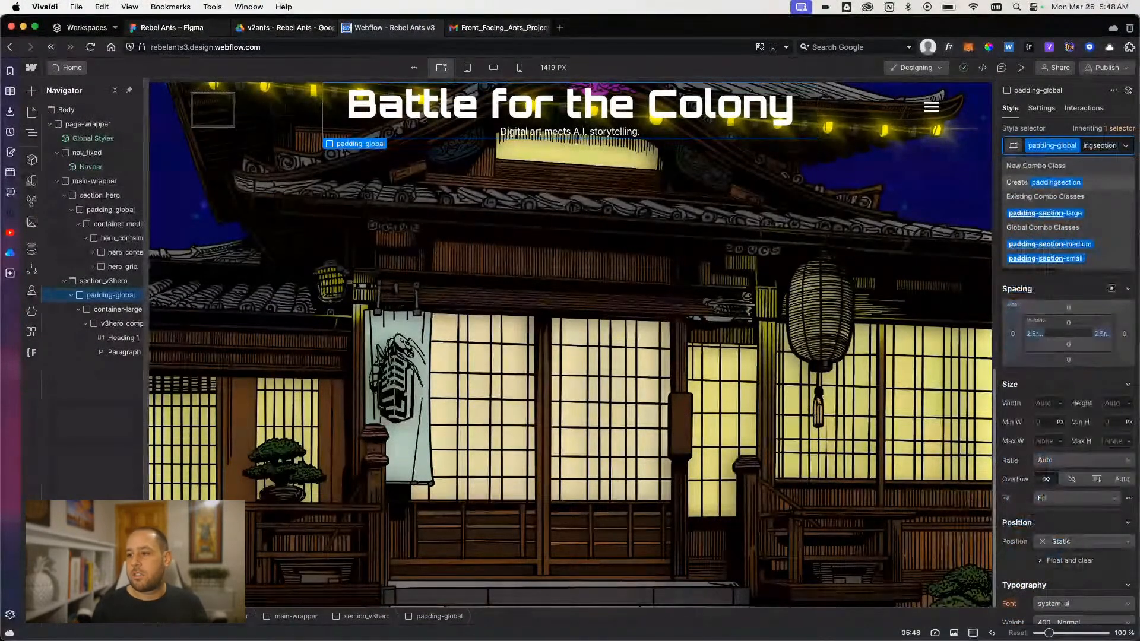
pyautogui.write('-')
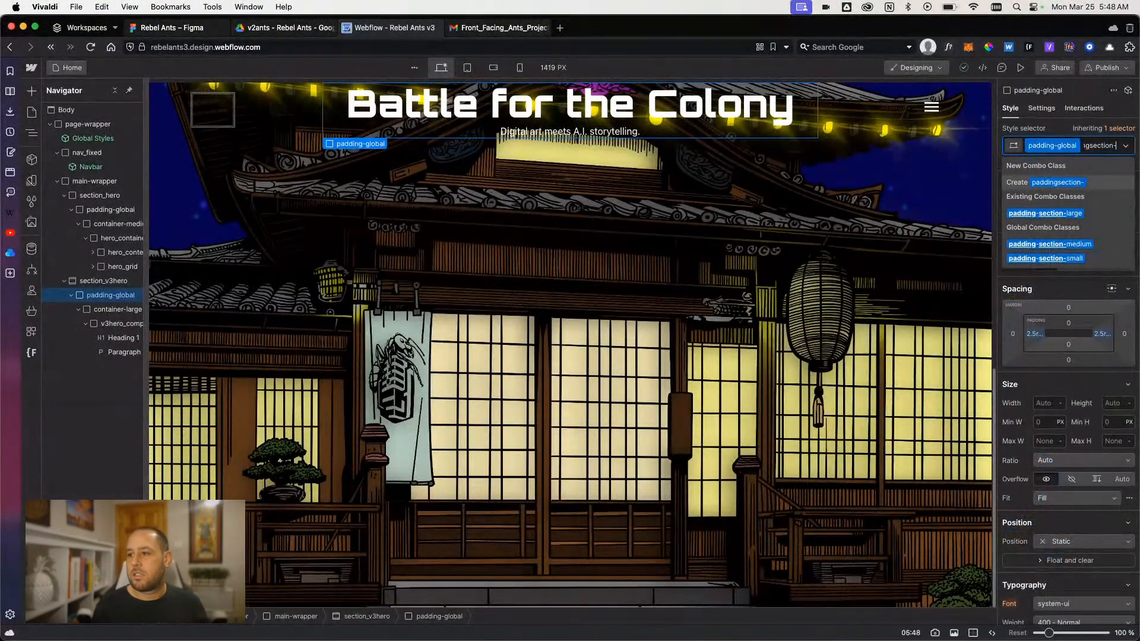
pyautogui.press('BackSpace')
pyautogui.press('BackSpace')
pyautogui.press('BackSpace')
pyautogui.press('BackSpace')
pyautogui.press('BackSpace')
pyautogui.press('BackSpace')
pyautogui.press('BackSpace')
pyautogui.press('BackSpace')
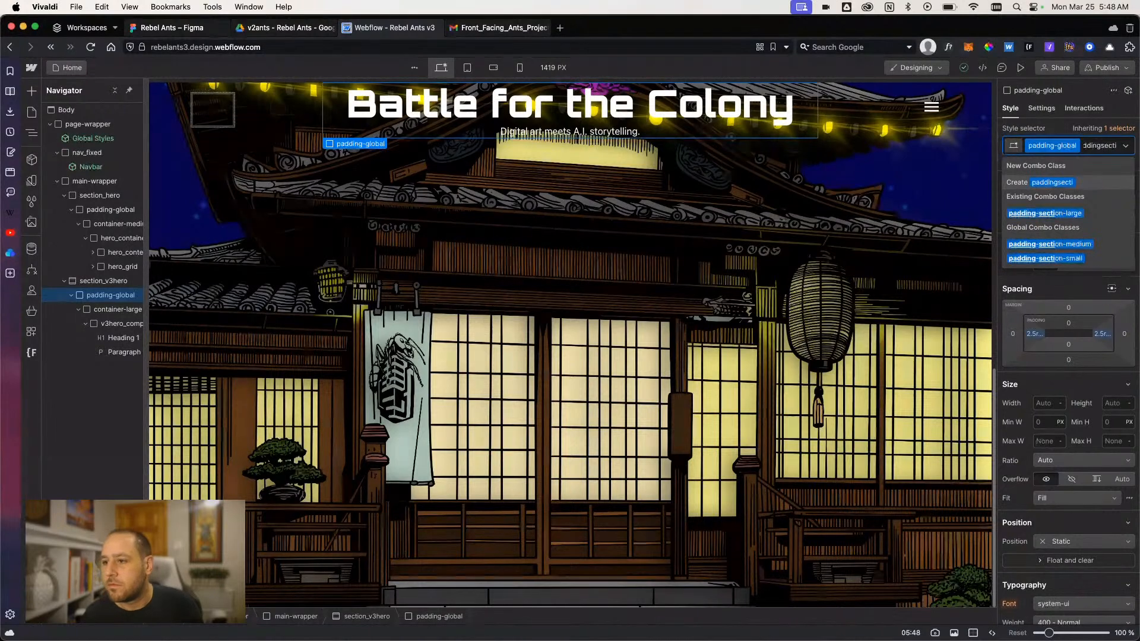
pyautogui.write('-sec')
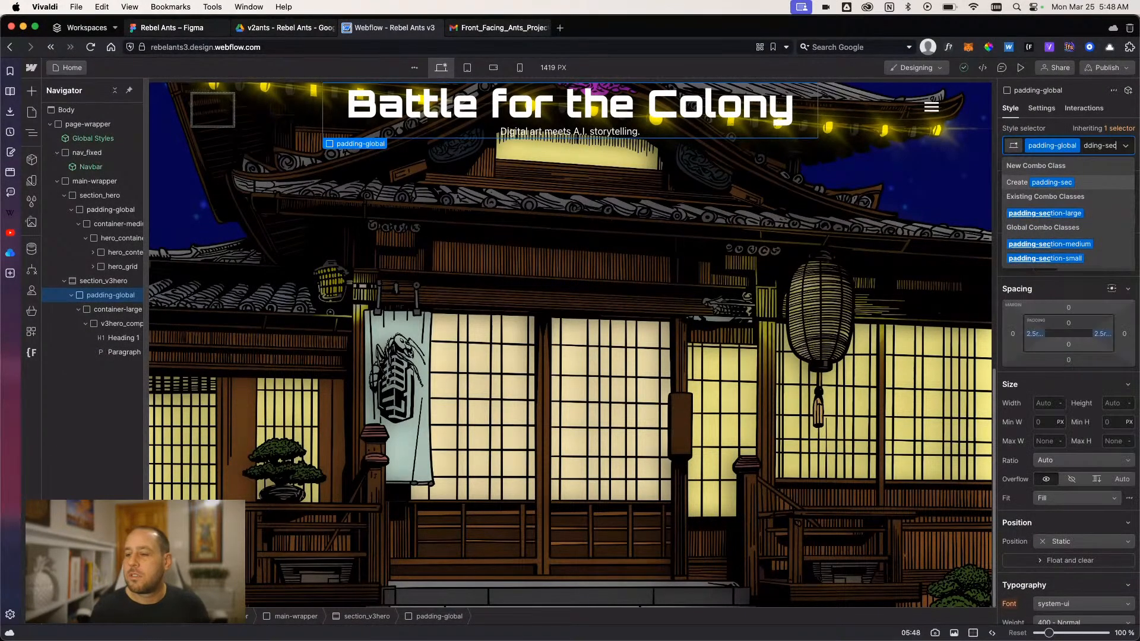
pyautogui.write('tion-xlarge')
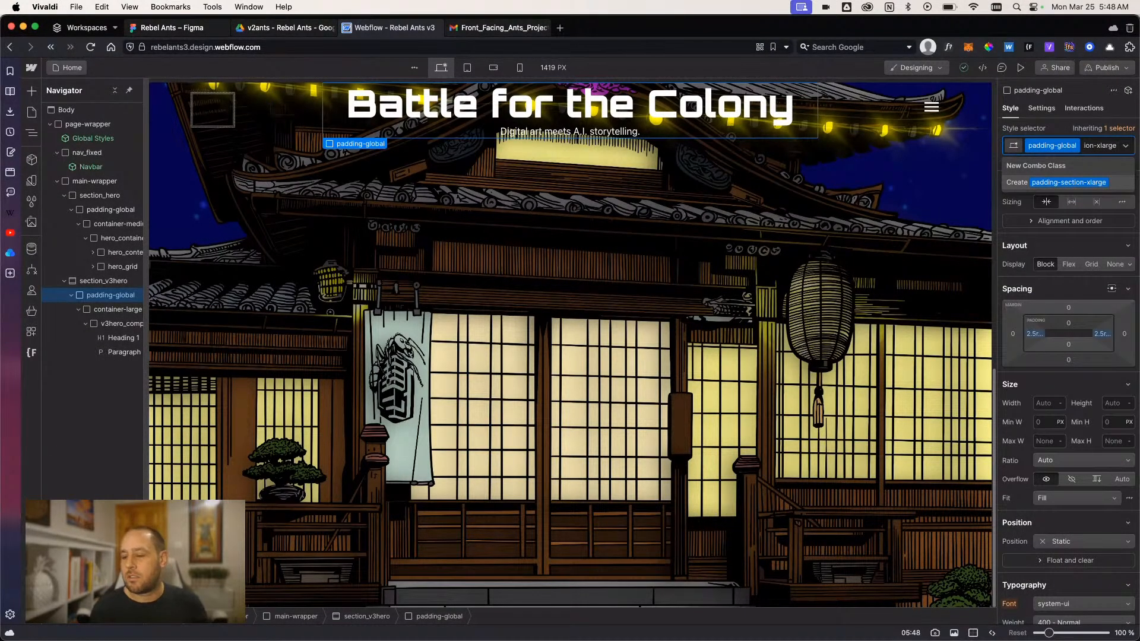
pyautogui.press('Escape')
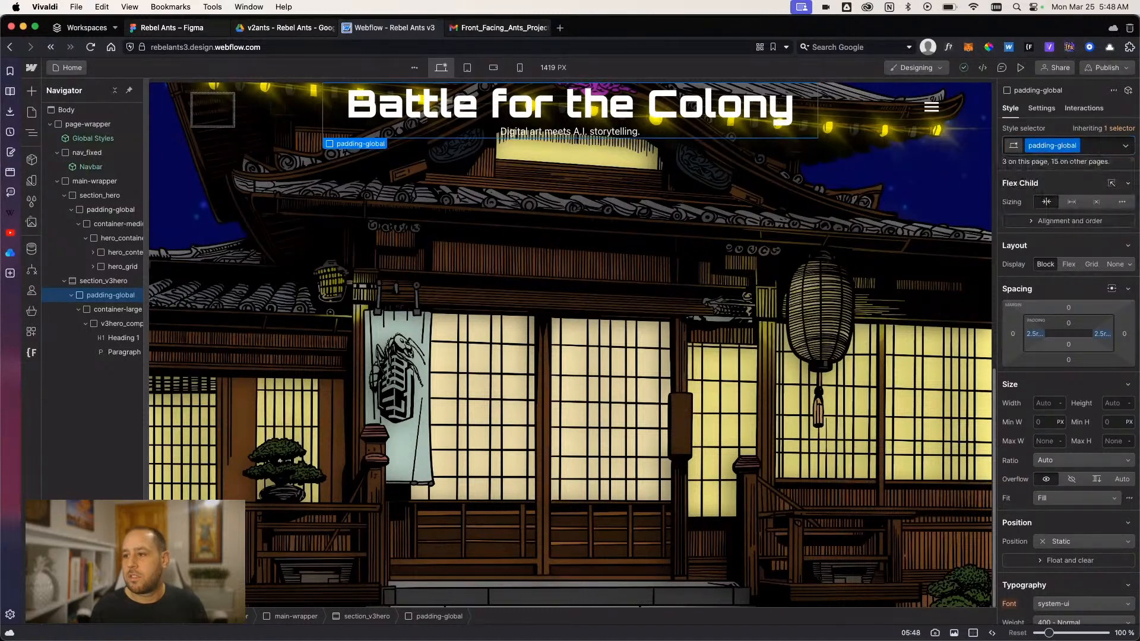
# - Apply the existing combo class padding-section-large to section_v3hero's padding-global block and duplicate it as padding-section-xlarge
pyautogui.click(1108, 147)
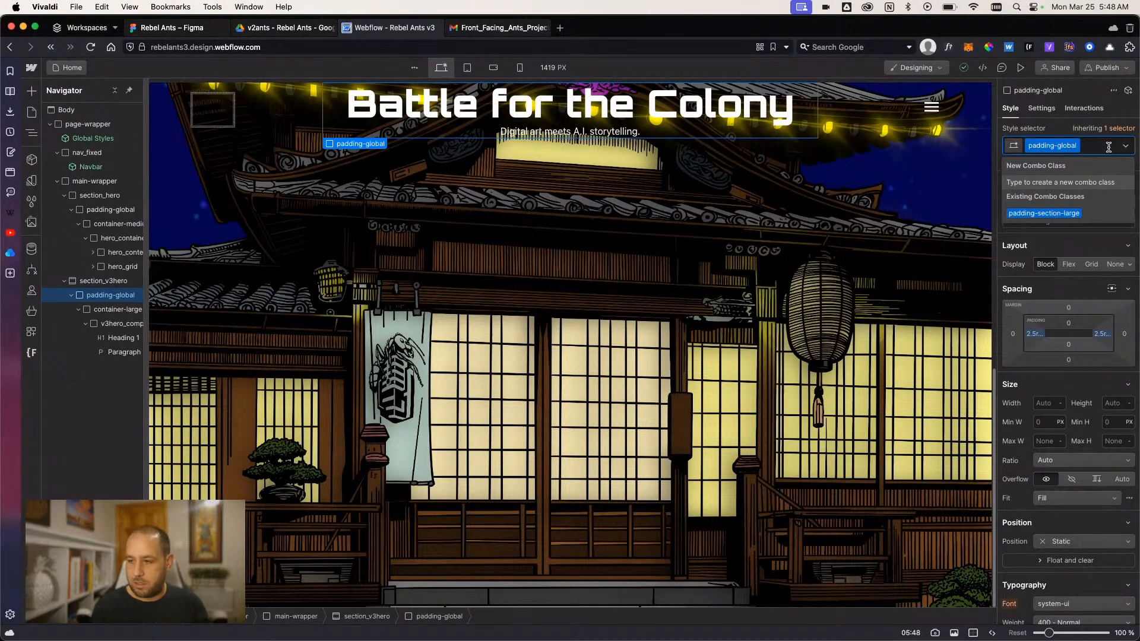
pyautogui.click(1043, 213)
pyautogui.click(1078, 162)
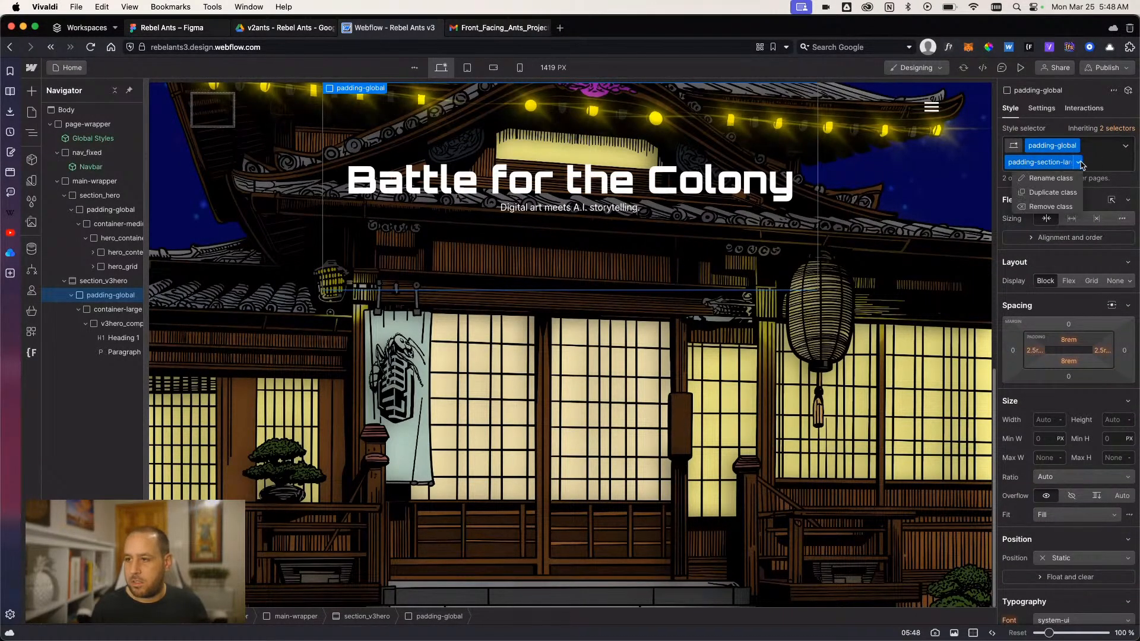
pyautogui.click(1068, 193)
pyautogui.press('Right')
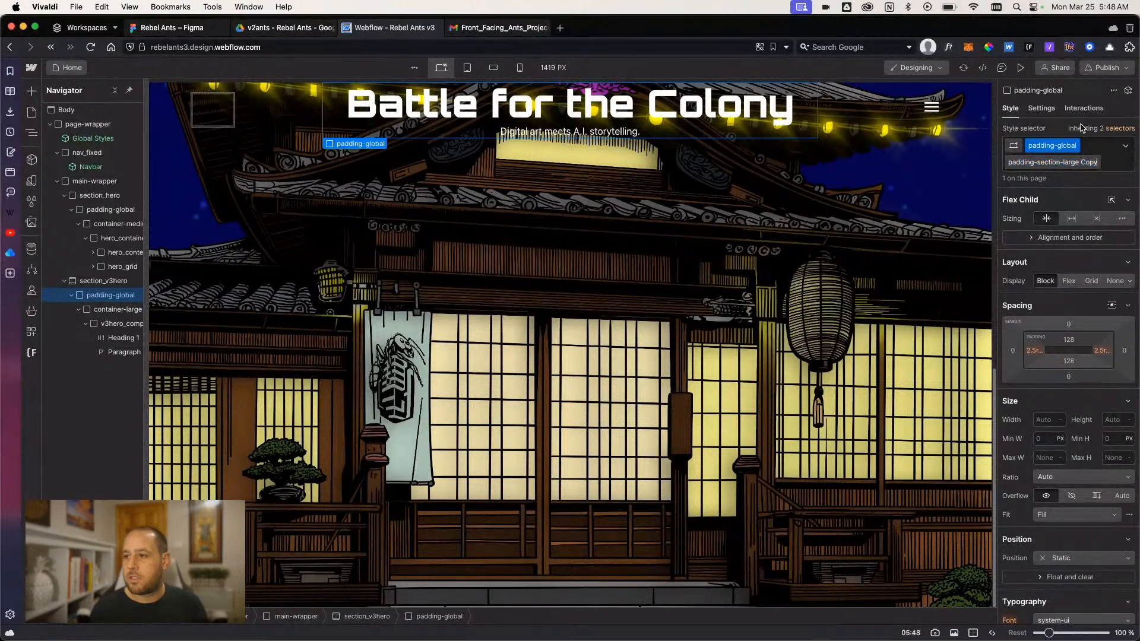
pyautogui.press('BackSpace')
pyautogui.press('BackSpace')
pyautogui.press('BackSpace')
pyautogui.press('BackSpace')
pyautogui.press('BackSpace')
pyautogui.press('BackSpace')
pyautogui.press('BackSpace')
pyautogui.press('BackSpace')
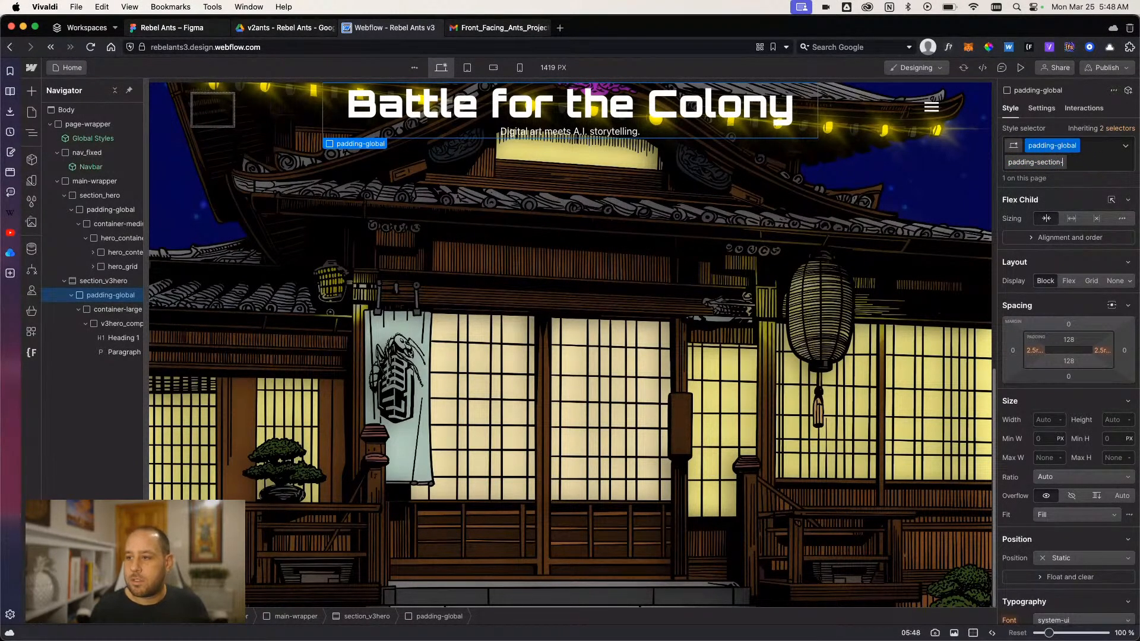
pyautogui.write('xlarge')
pyautogui.press('Return')
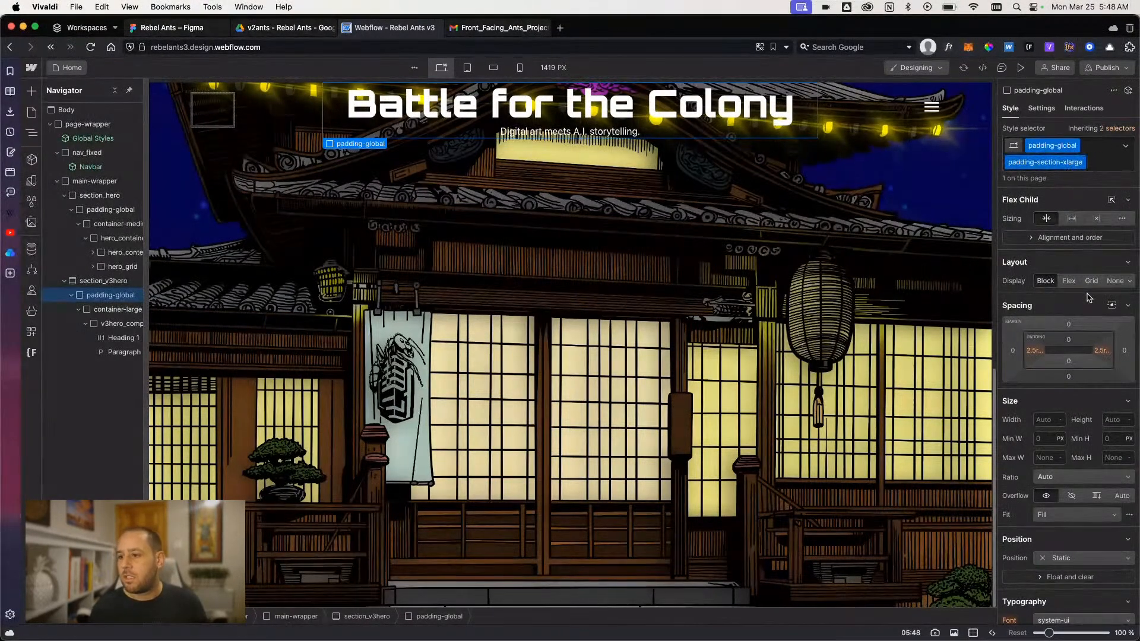
# - Swap the combo class padding-section-xlarge for padding-section-large on section_v3hero's padding-global block
pyautogui.click(1104, 163)
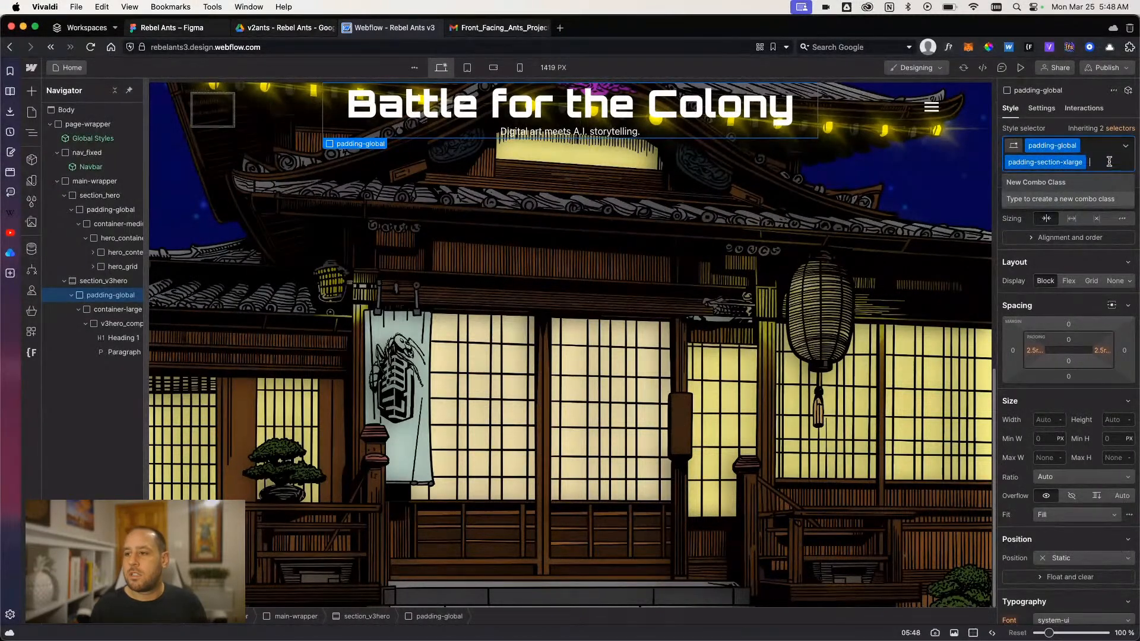
pyautogui.click(950, 205)
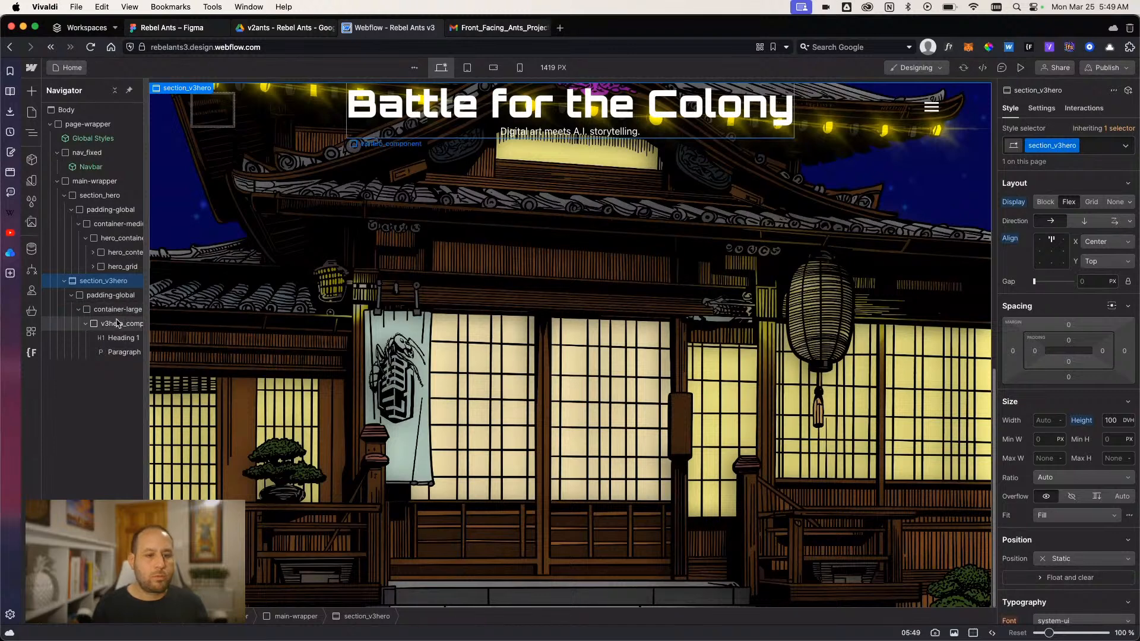
pyautogui.click(113, 295)
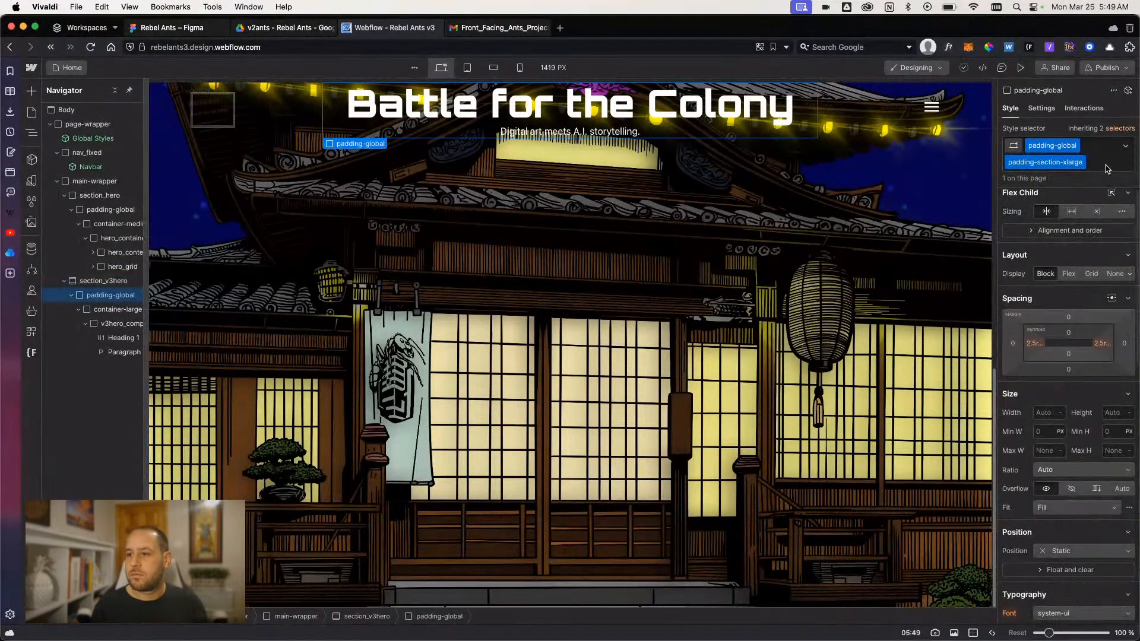
pyautogui.click(1107, 167)
pyautogui.press('BackSpace')
pyautogui.write('pad')
pyautogui.press('Down')
pyautogui.press('Down')
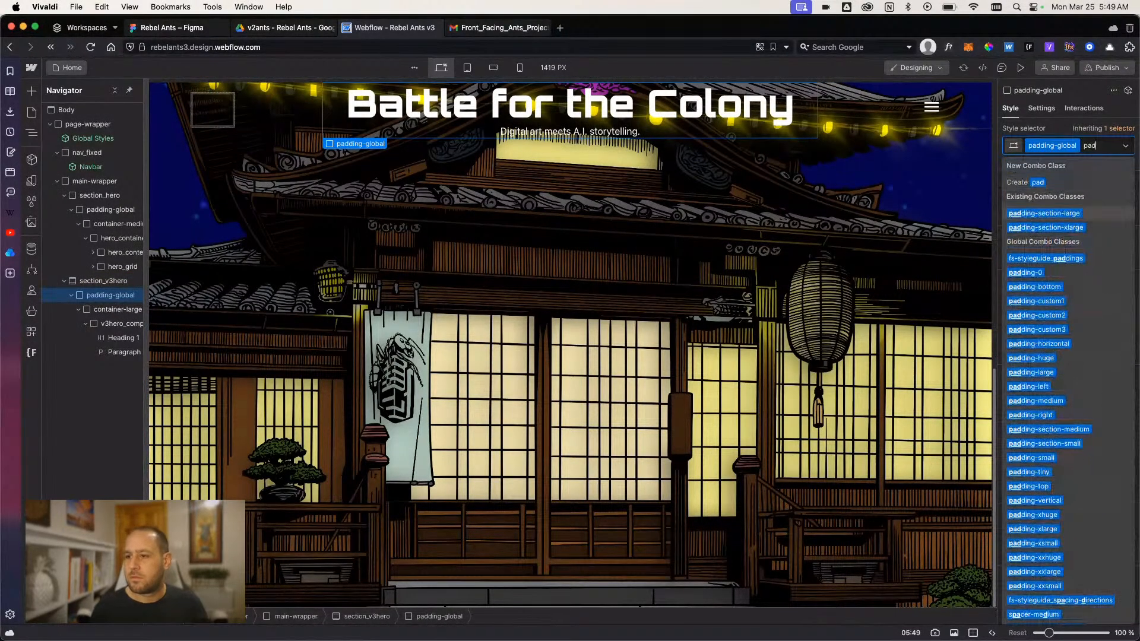
pyautogui.press('Up')
pyautogui.press('Return')
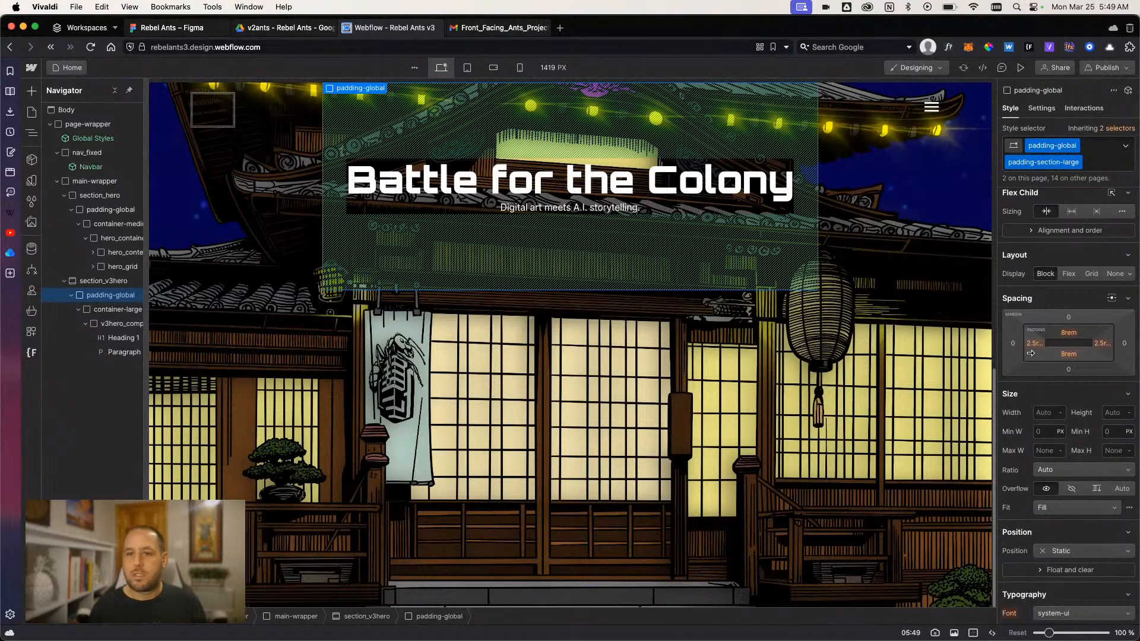
# - Review the spacing of padding-section-large and replace it with the combo class padding-section-xlarge on the same padding-global block
pyautogui.scroll(-6, 1067, 336)
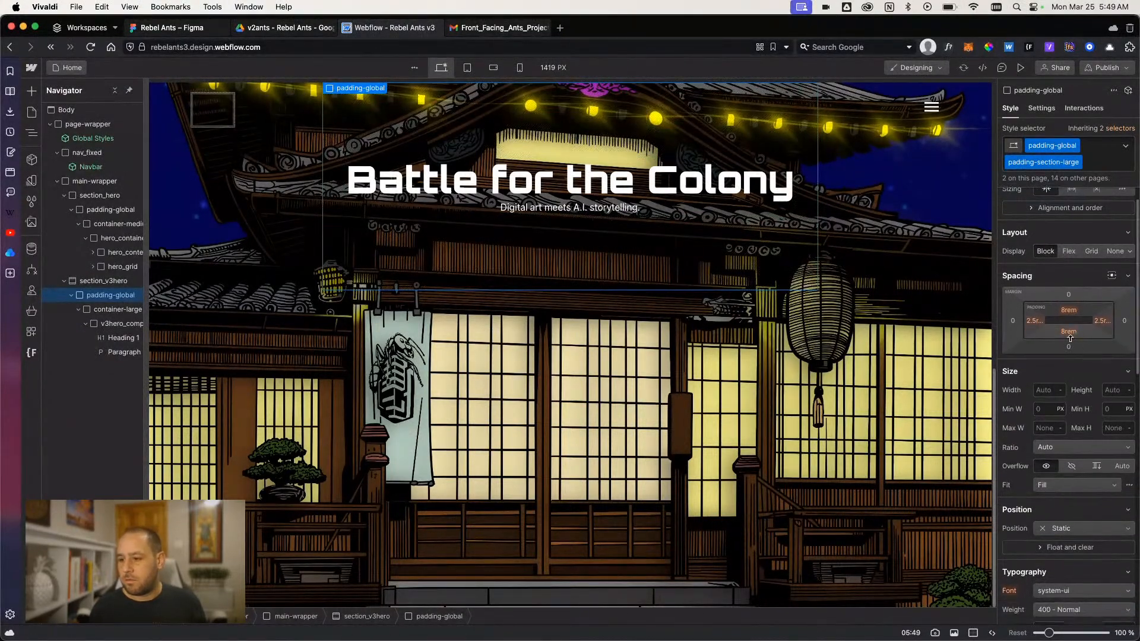
pyautogui.scroll(6, 1071, 343)
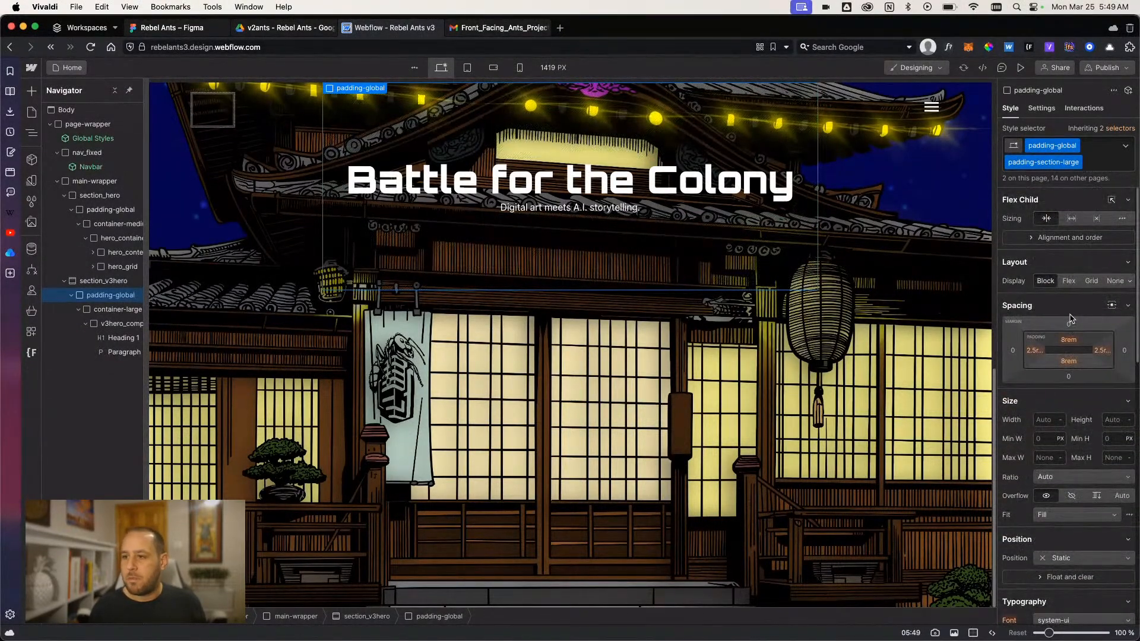
pyautogui.click(1099, 167)
pyautogui.press('BackSpace')
pyautogui.write('pads')
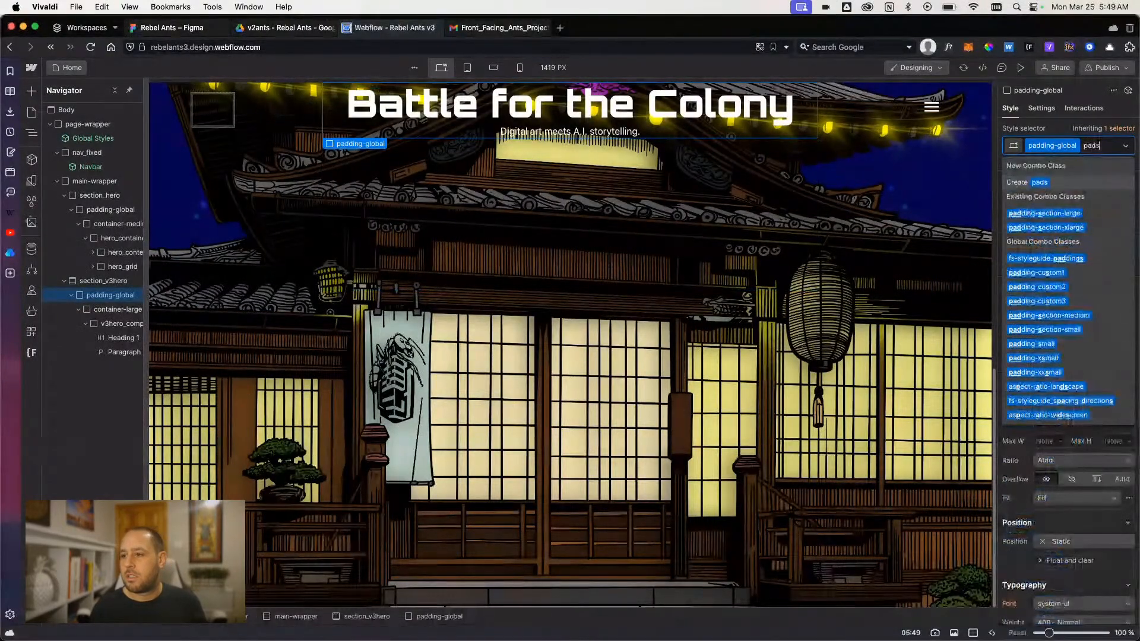
pyautogui.click(1046, 227)
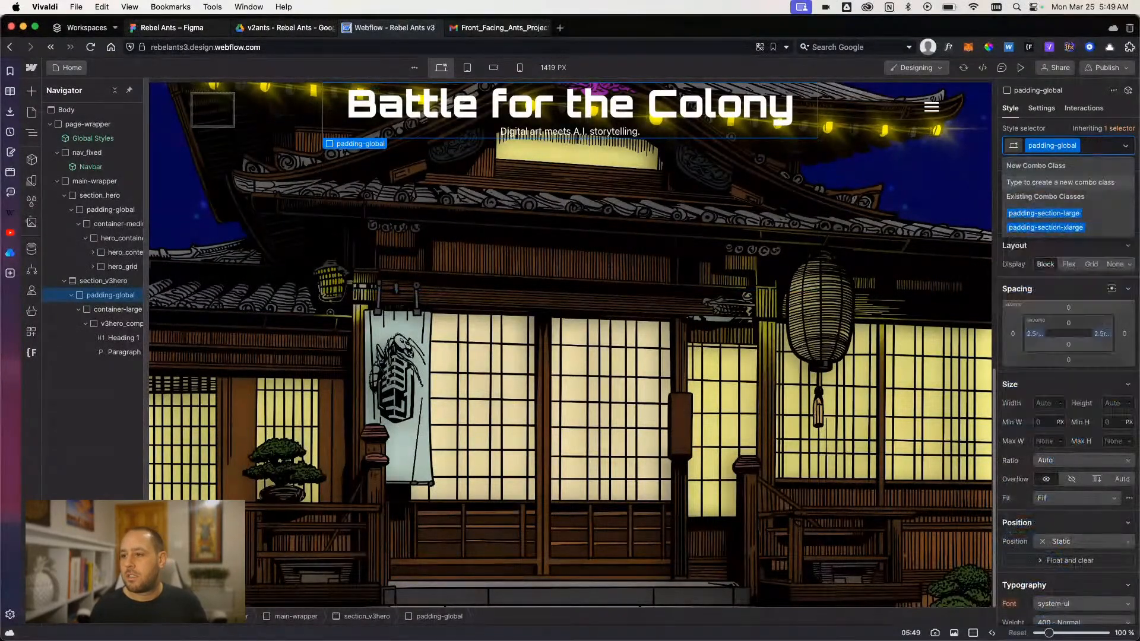
# - Set the top padding of padding-section-xlarge to 10rem
pyautogui.click(1067, 340)
pyautogui.write('10')
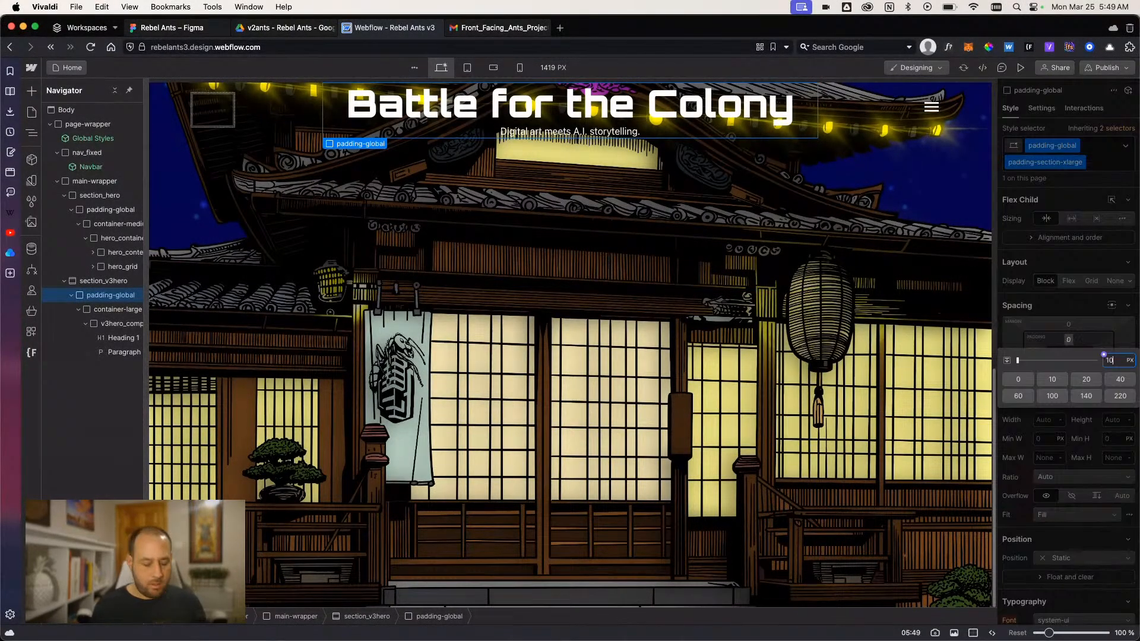
pyautogui.write('rem')
pyautogui.press('Return')
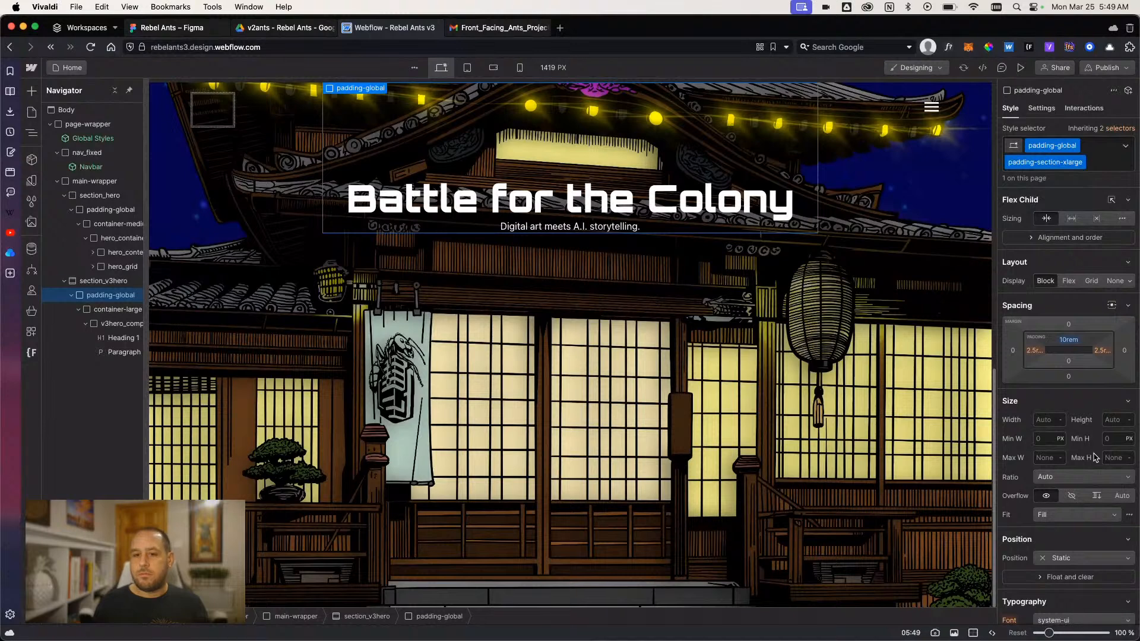
# - Reset the top padding of padding-section-xlarge and remove that combo class from section_v3hero's padding-global block
pyautogui.click(1068, 341)
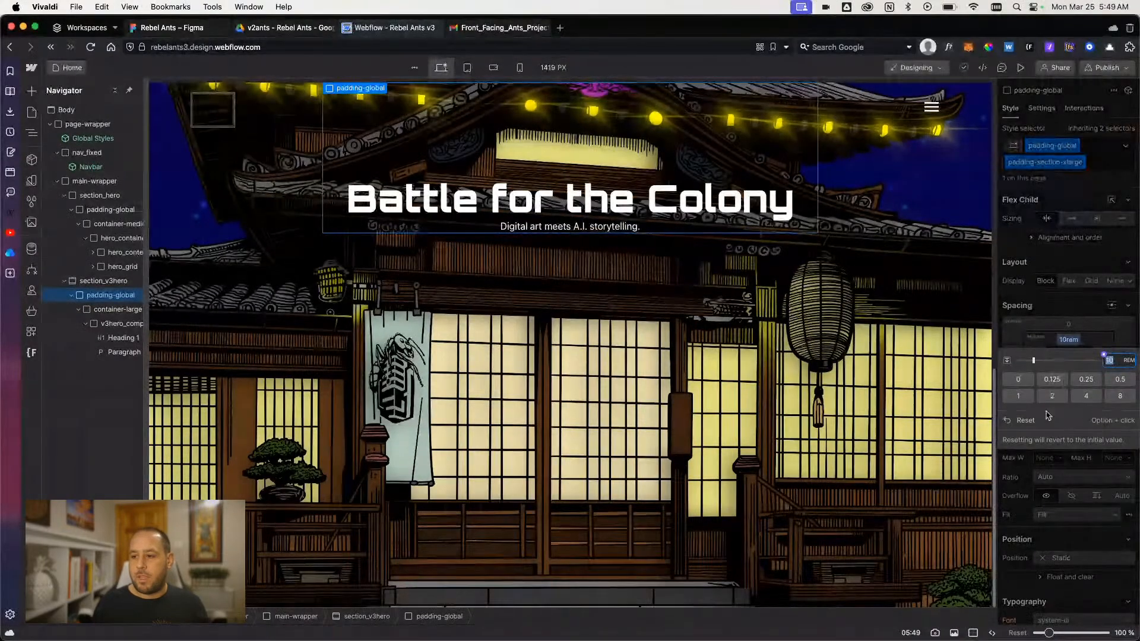
pyautogui.click(1036, 418)
pyautogui.click(1110, 164)
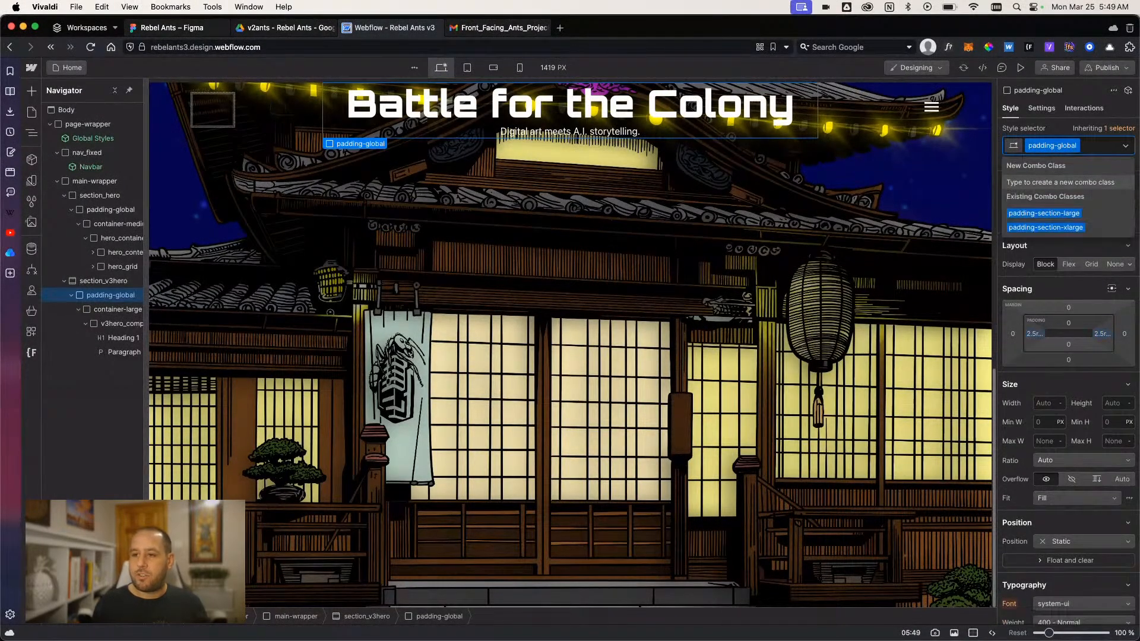
pyautogui.press('BackSpace')
# - Set the top margin of v3hero_component to 10rem
pyautogui.click(113, 323)
pyautogui.click(114, 323)
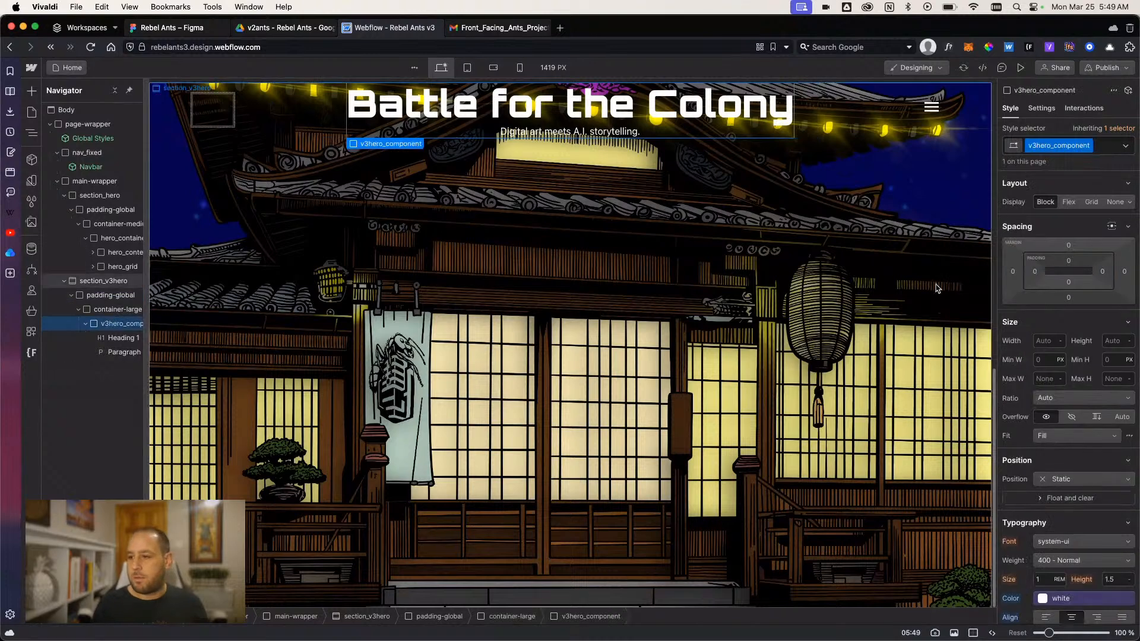
pyautogui.click(1067, 249)
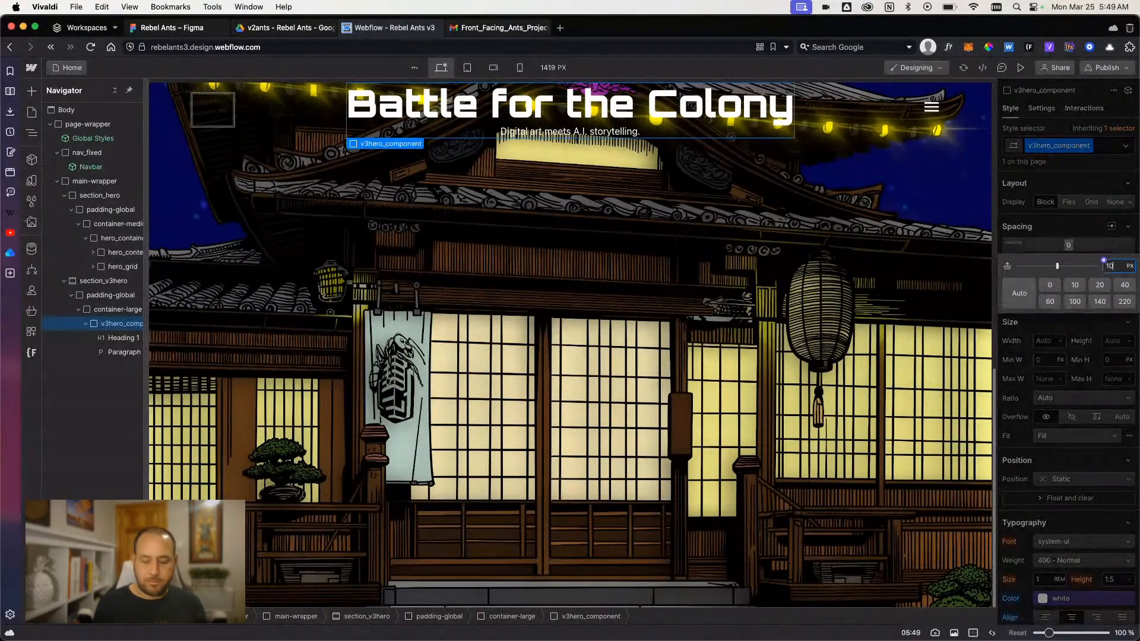
pyautogui.press('Return')
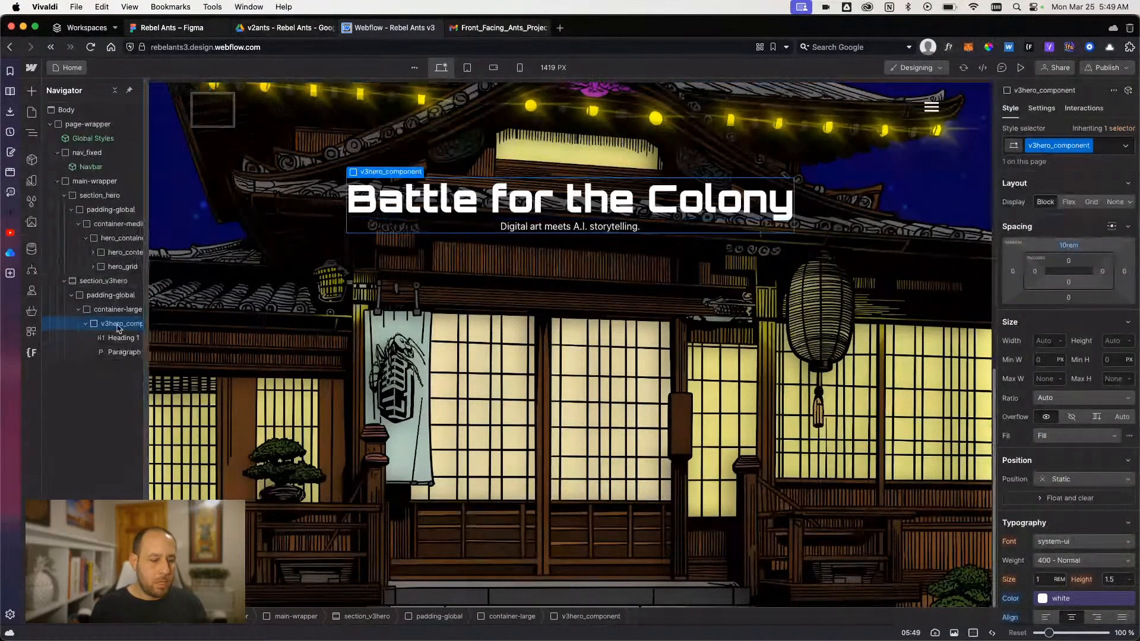
# - Add a Button element inside v3hero_component, below the tagline paragraph
pyautogui.press('super+e')
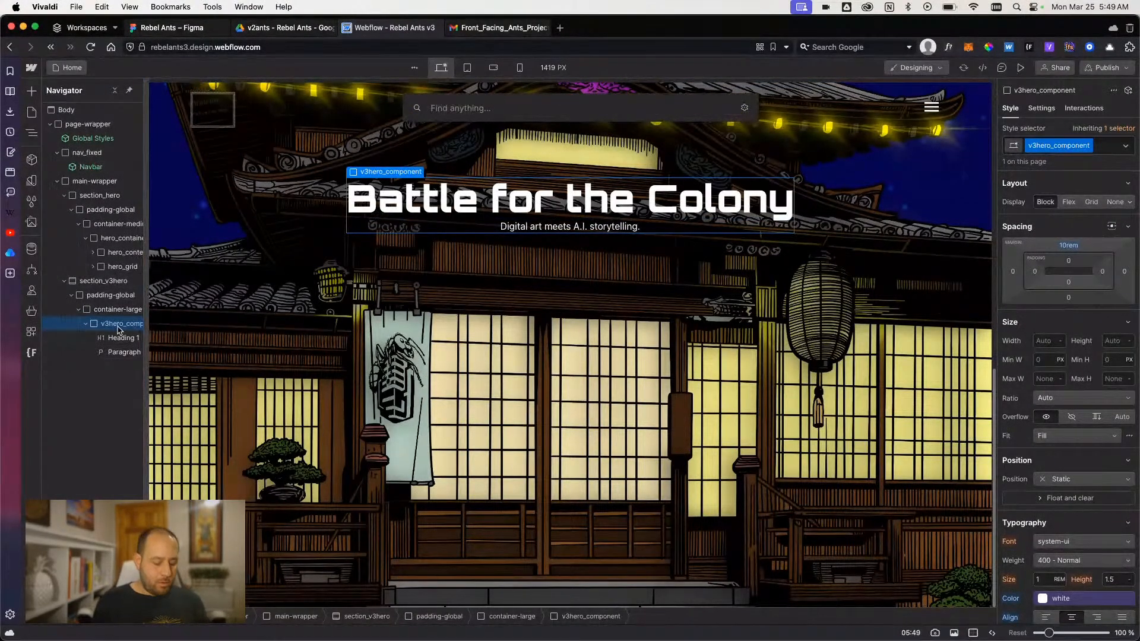
pyautogui.write('button')
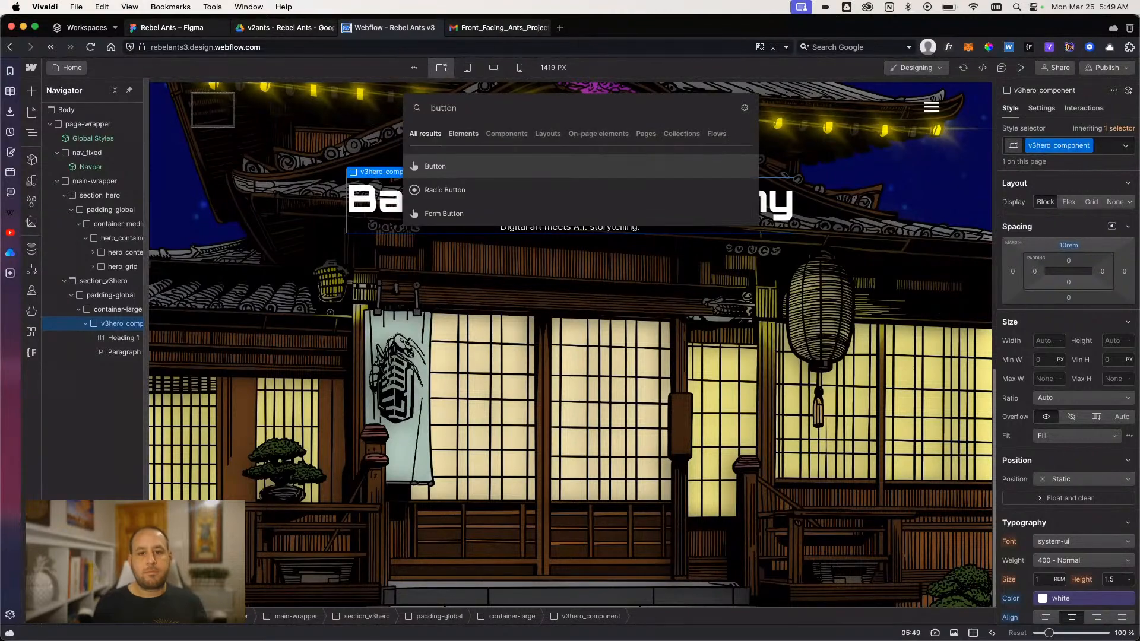
pyautogui.press('Return')
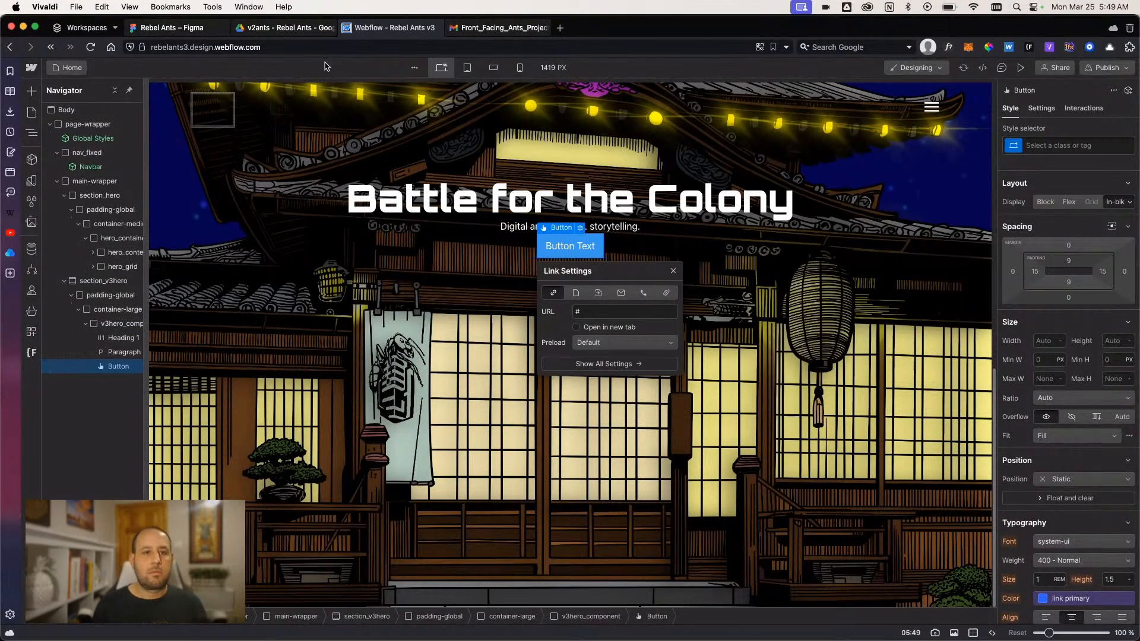
# - Check the button's label in the Figma design and set the new button's text to "Mint Now"
pyautogui.click(172, 28)
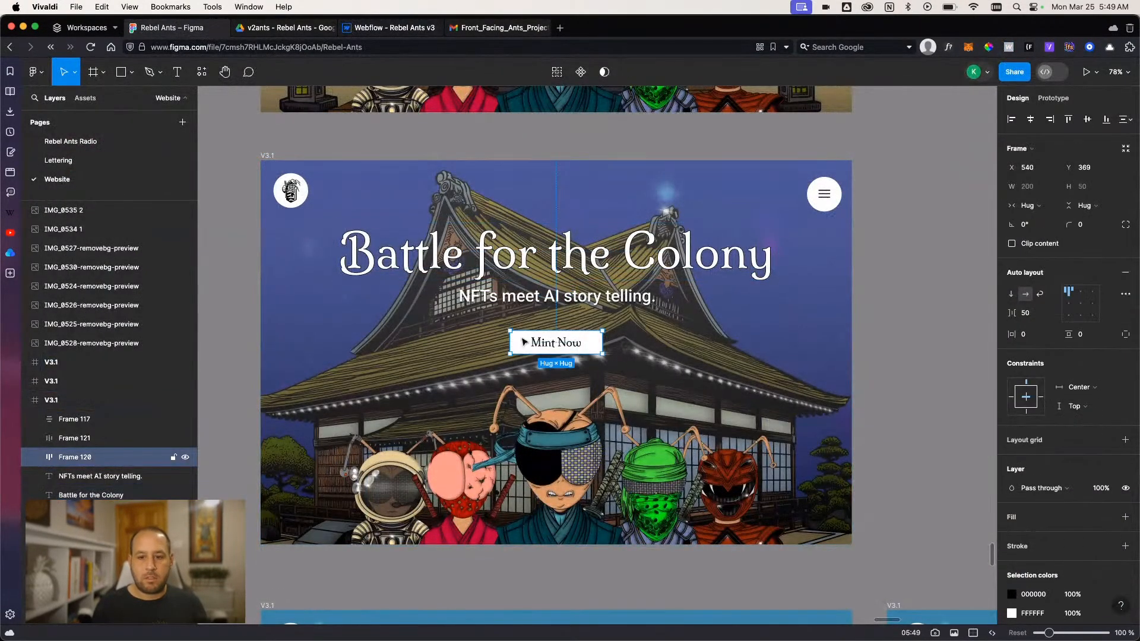
pyautogui.click(393, 27)
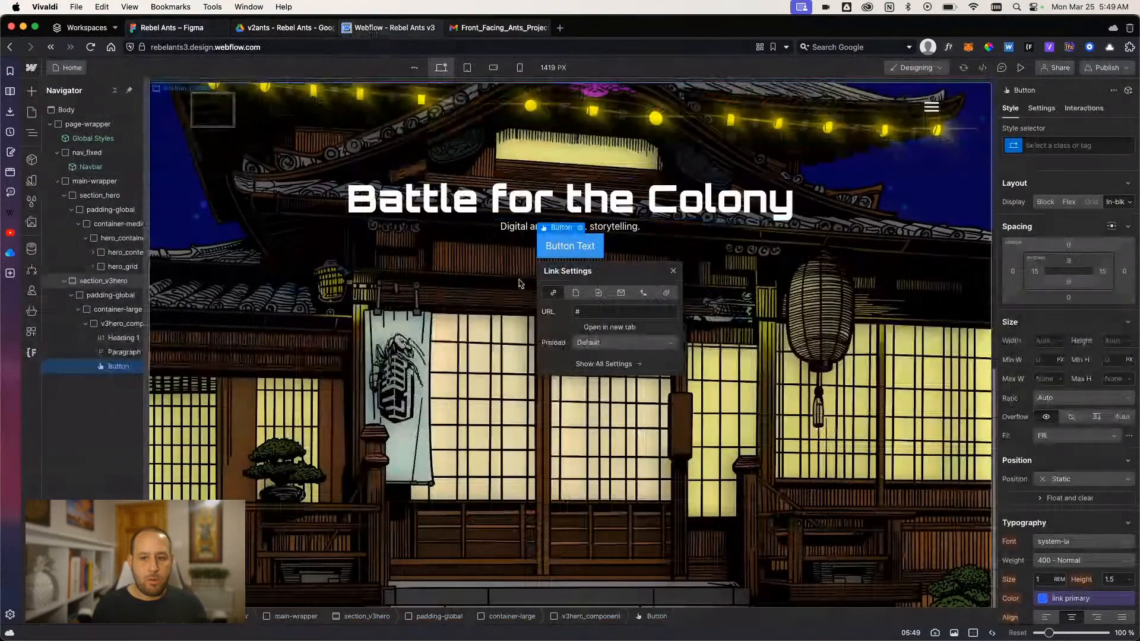
pyautogui.doubleClick(565, 247)
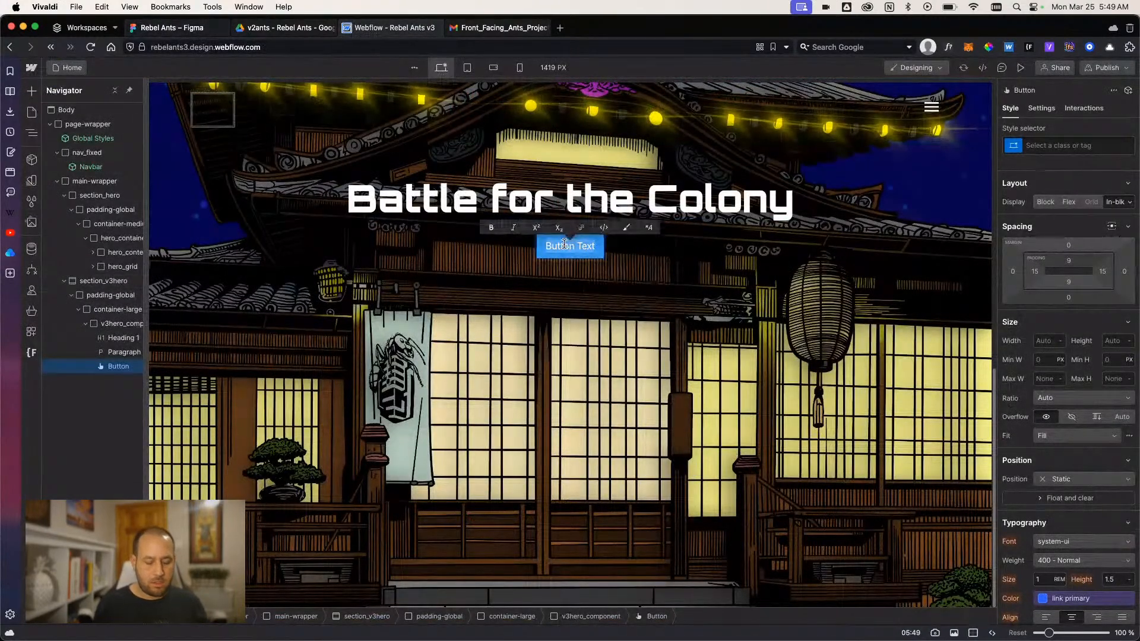
pyautogui.write('Mint Now')
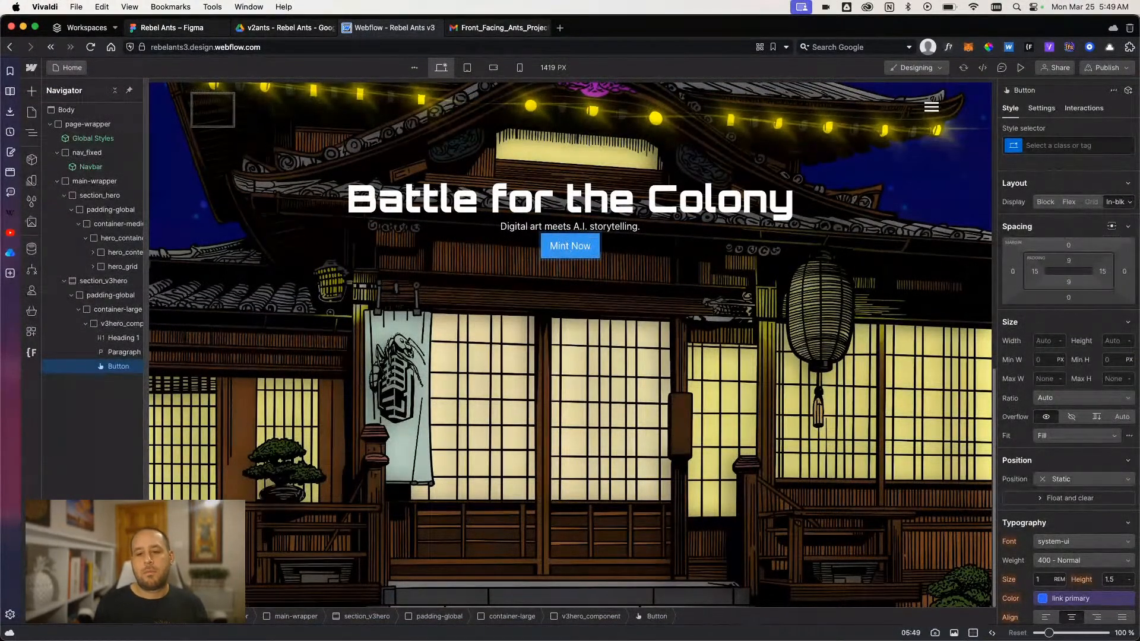
pyautogui.write(' on O')
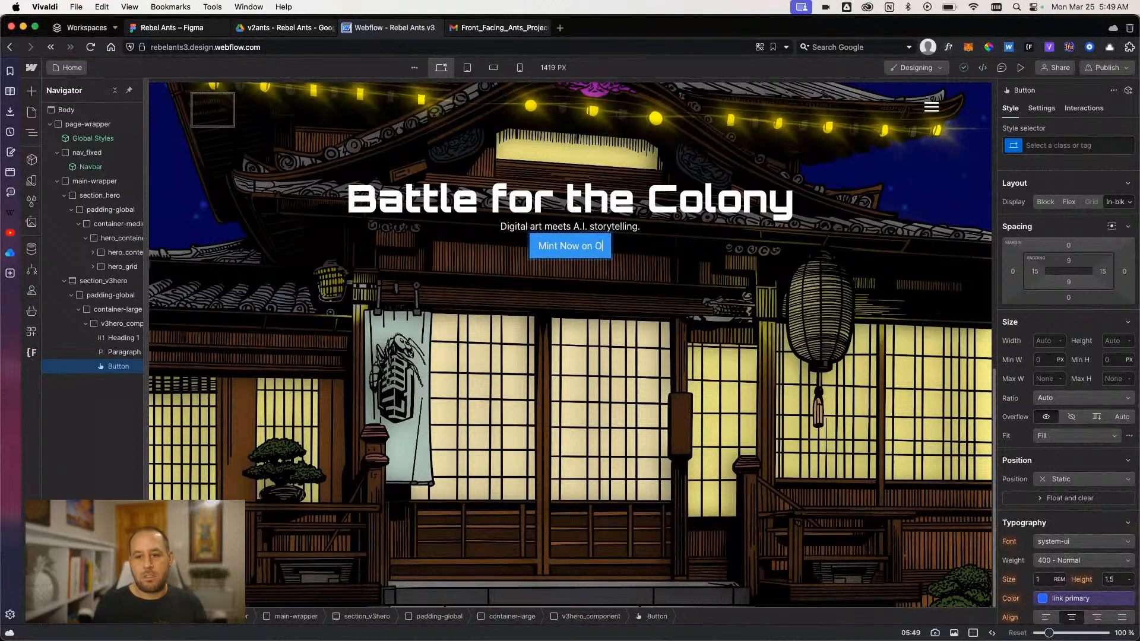
pyautogui.press('BackSpace')
pyautogui.press('BackSpace')
pyautogui.press('BackSpace')
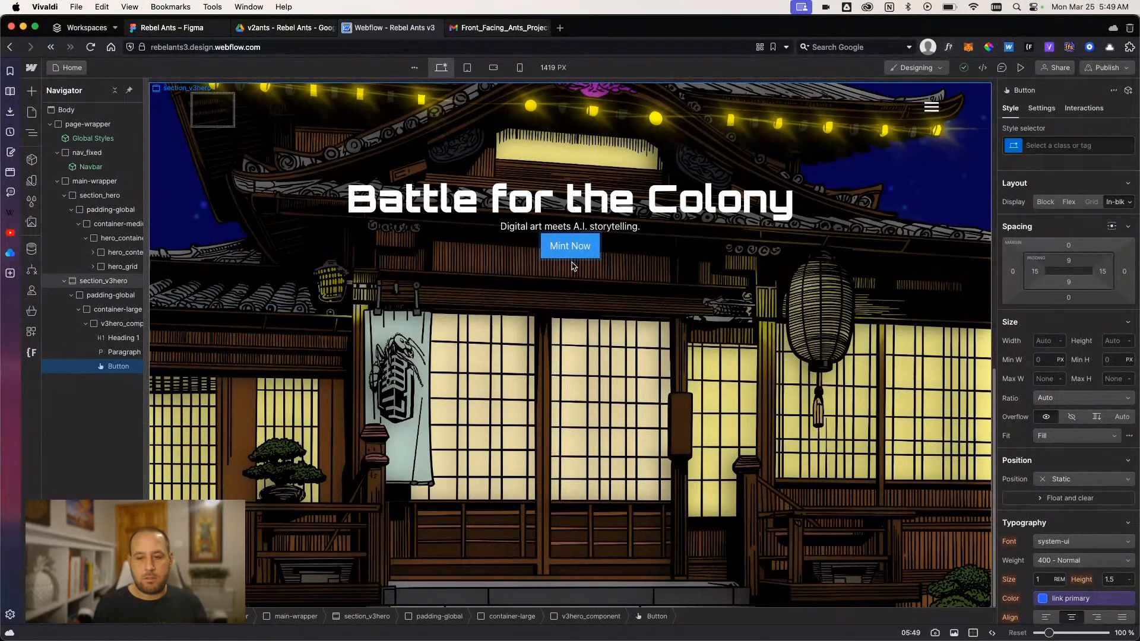
pyautogui.click(573, 266)
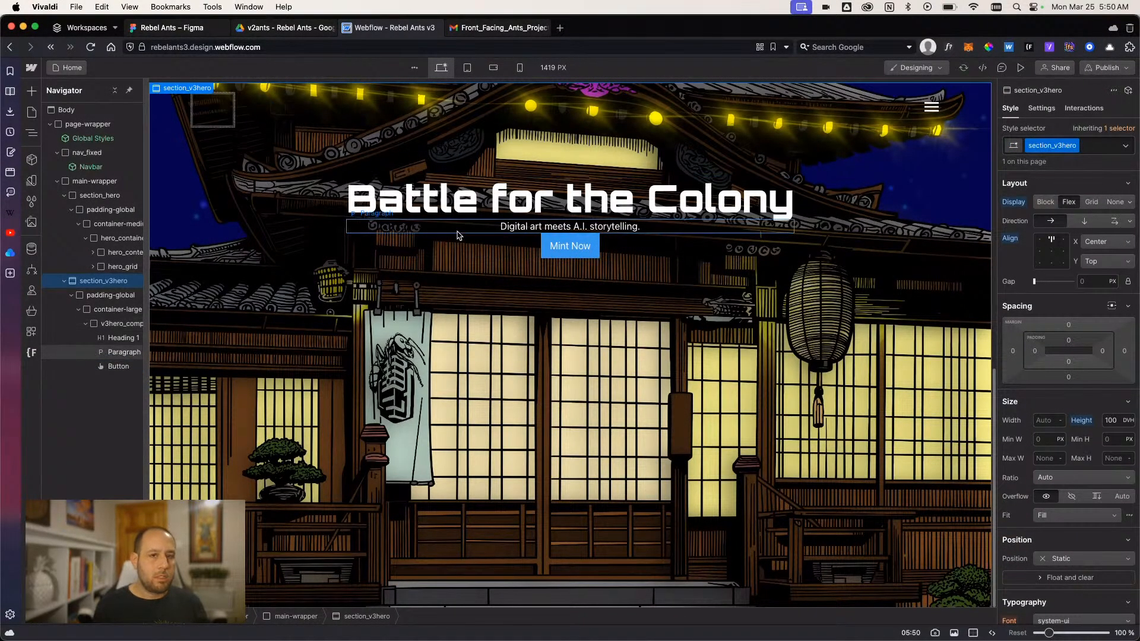
# - Inspect the text properties of the tagline in the Figma V3.1 hero design, then return to Webflow
pyautogui.click(285, 28)
pyautogui.click(172, 28)
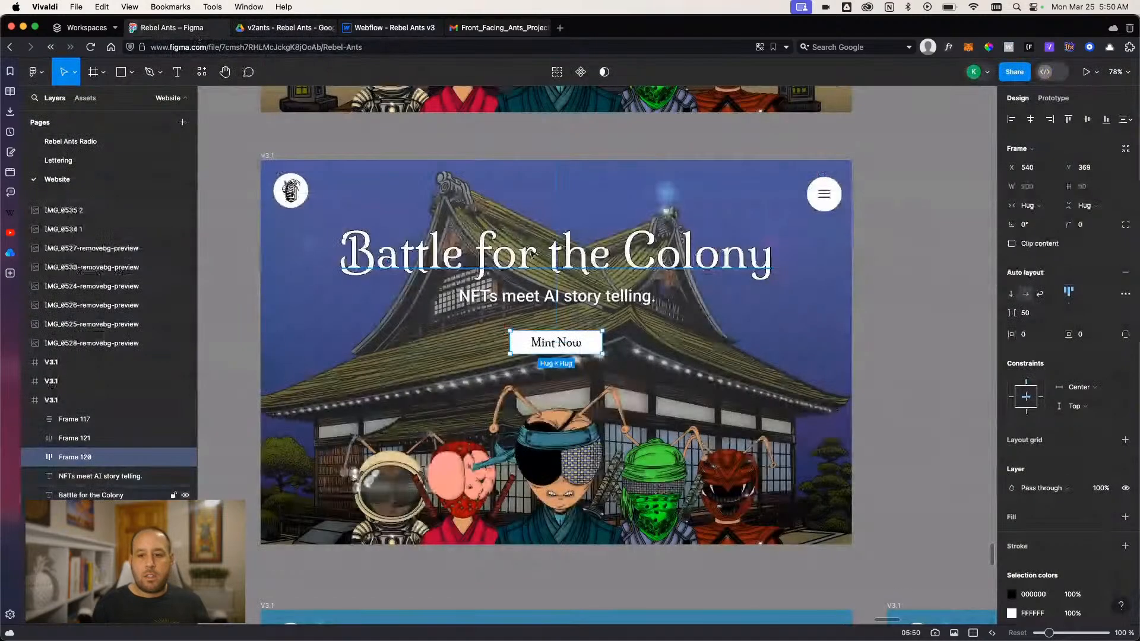
pyautogui.click(538, 307)
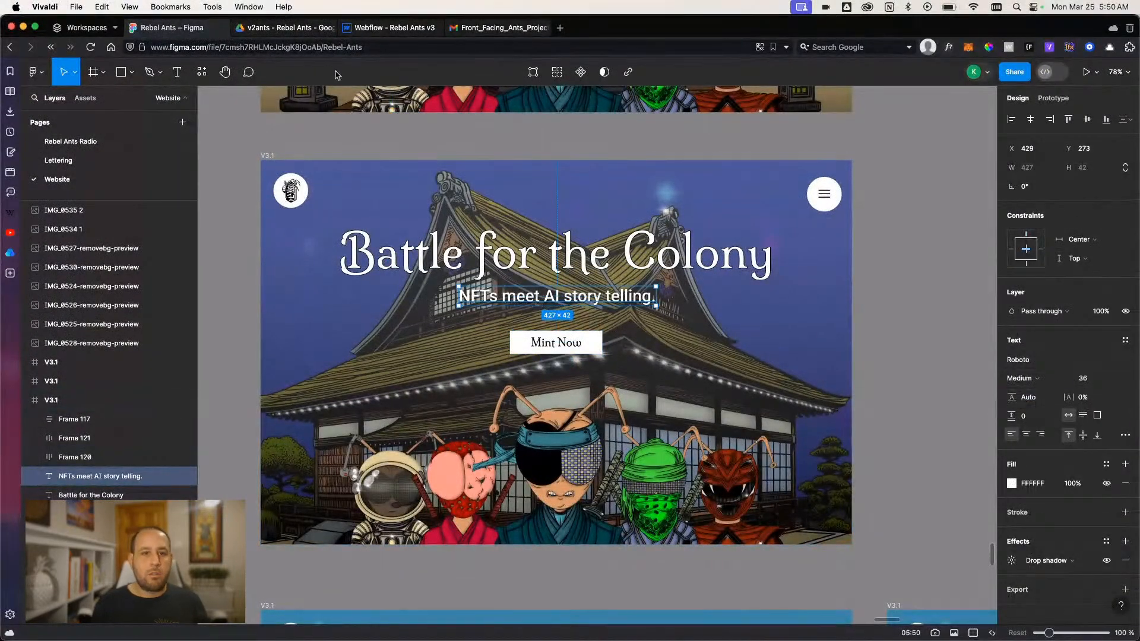
pyautogui.click(386, 30)
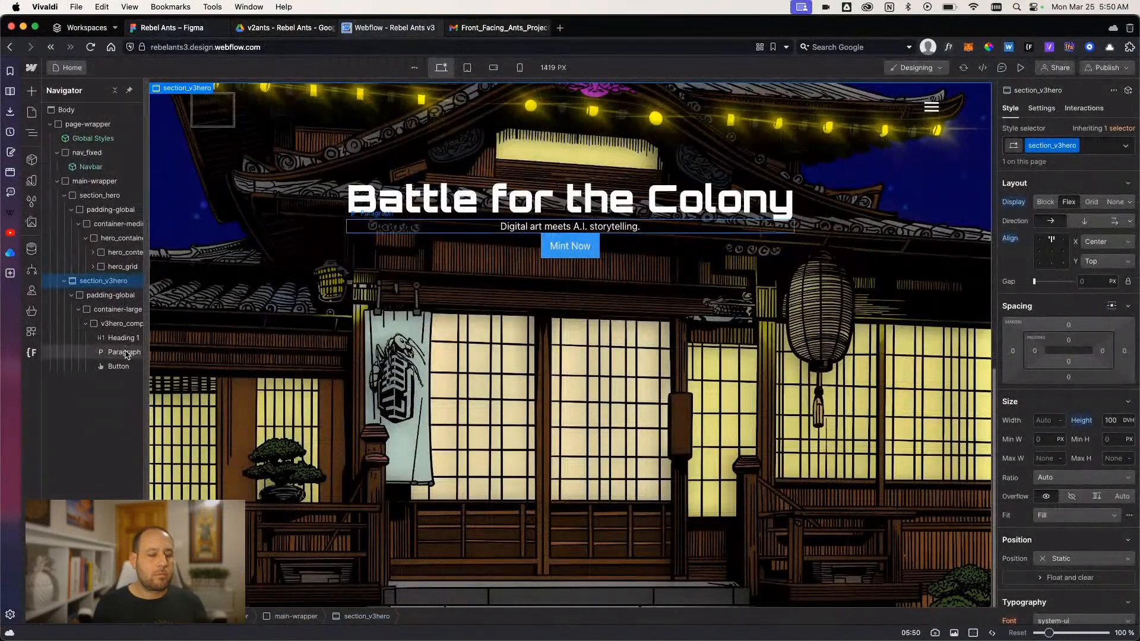
# - Look through the fonts available for v3hero_component and open the site's font settings for adding fonts
pyautogui.click(119, 323)
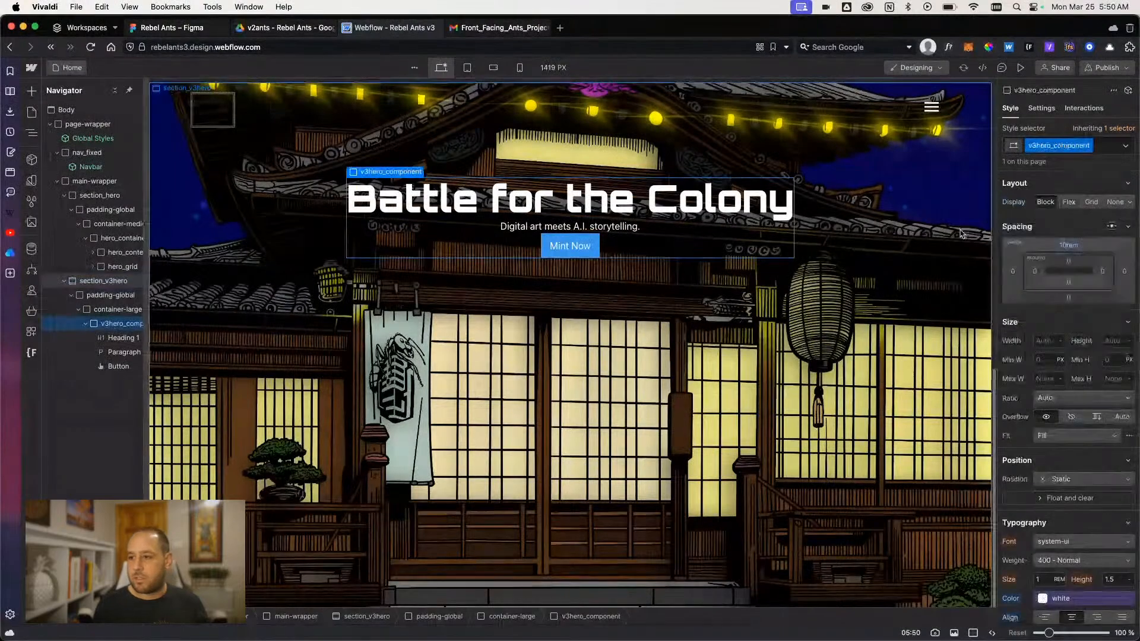
pyautogui.scroll(-2, 1067, 442)
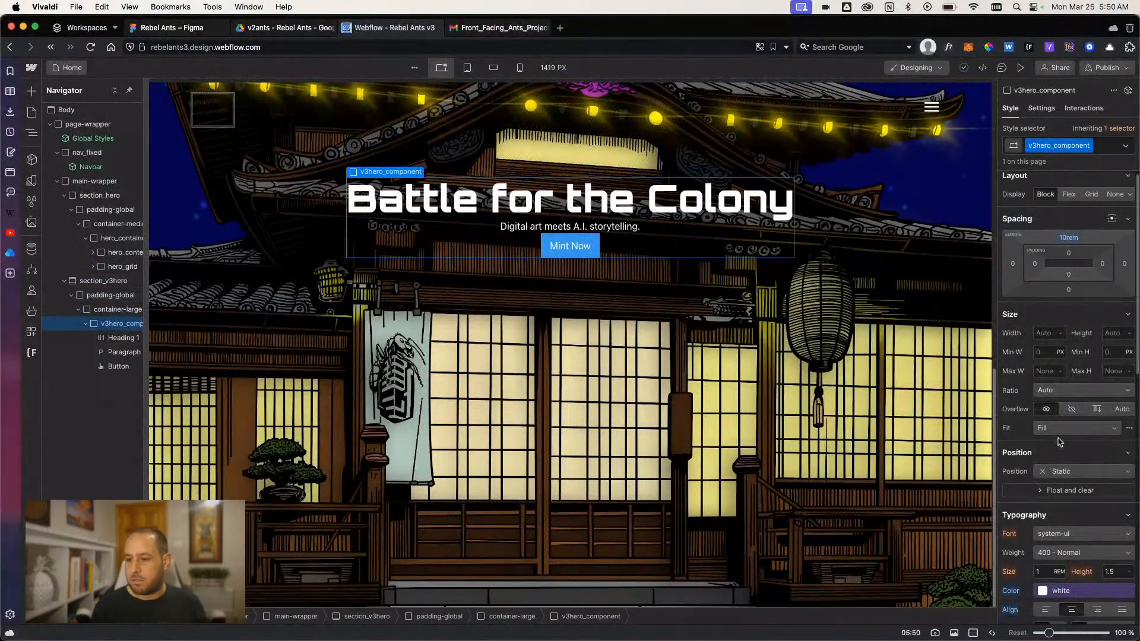
pyautogui.scroll(-3, 1067, 442)
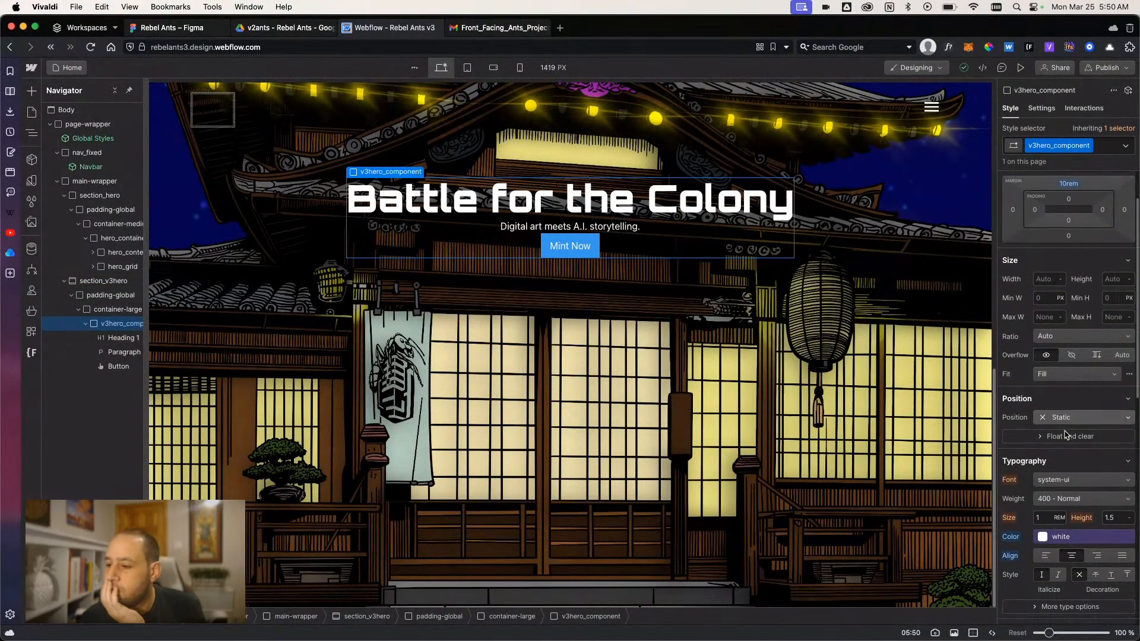
pyautogui.click(1069, 486)
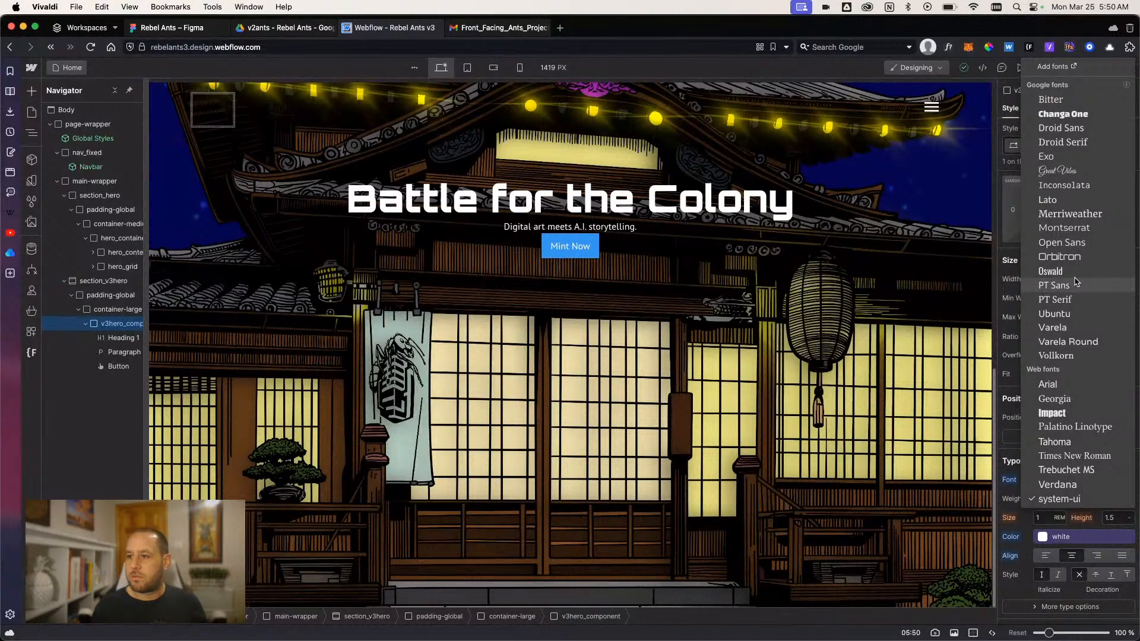
pyautogui.click(1079, 530)
pyautogui.click(1063, 479)
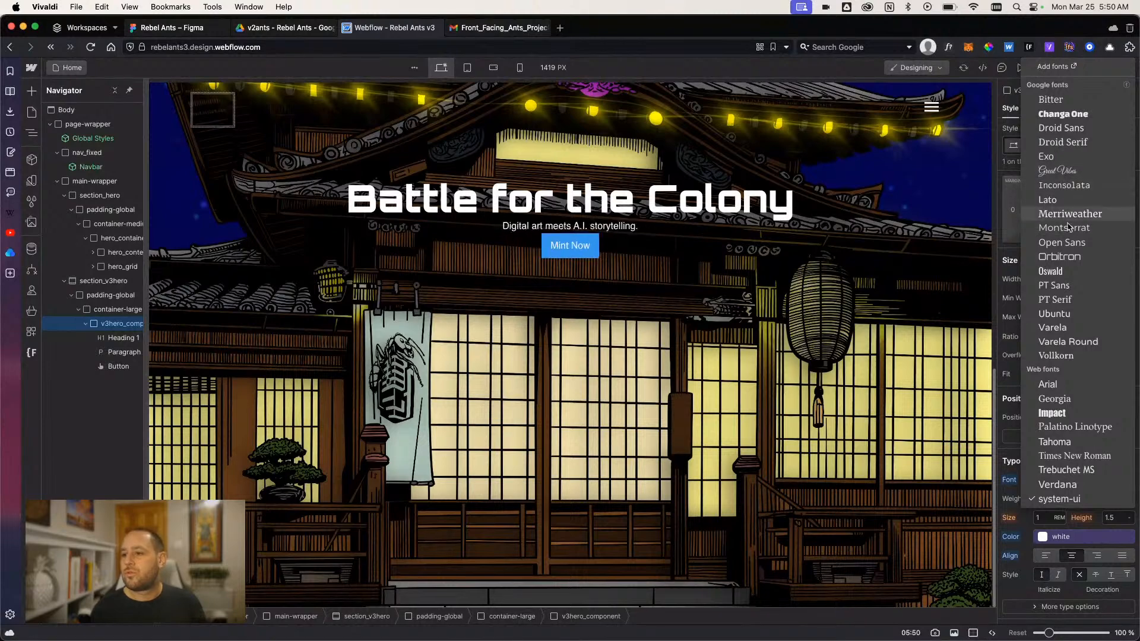
pyautogui.click(1053, 67)
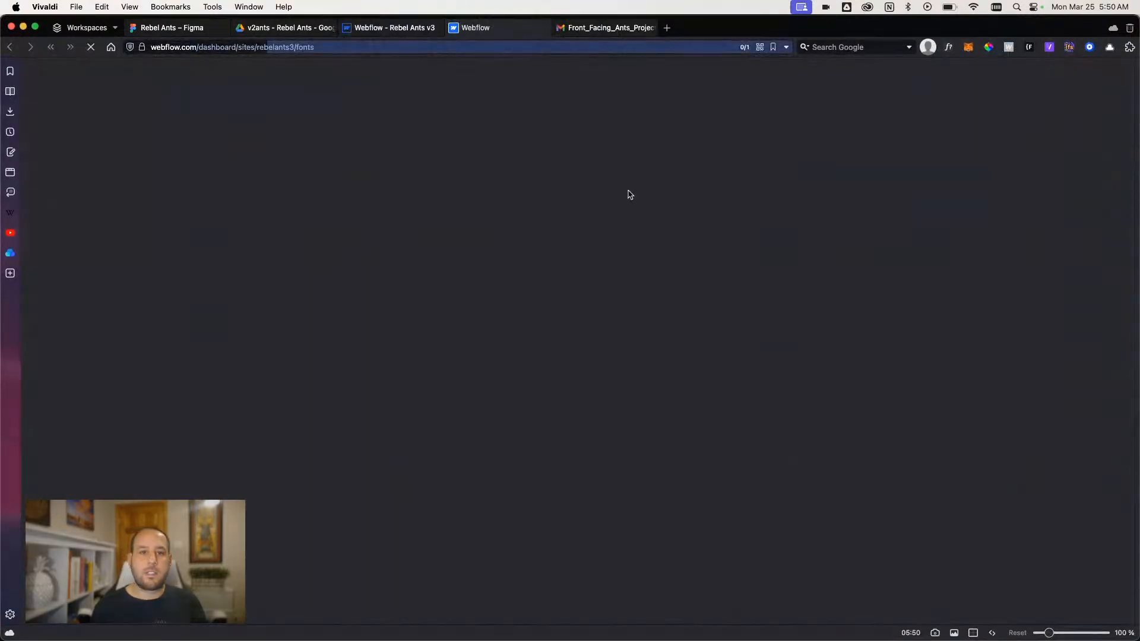
# - Inspect the font of the Battle for the Colony heading in Figma and return to the Webflow font settings
pyautogui.click(172, 27)
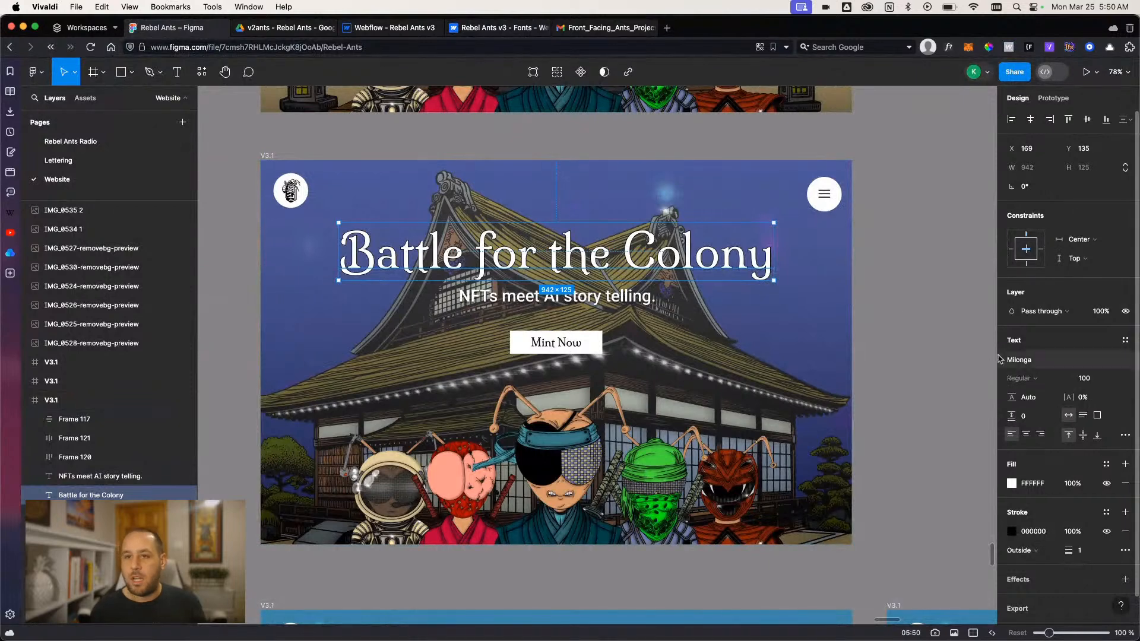
pyautogui.moveTo(481, 31)
pyautogui.click(394, 28)
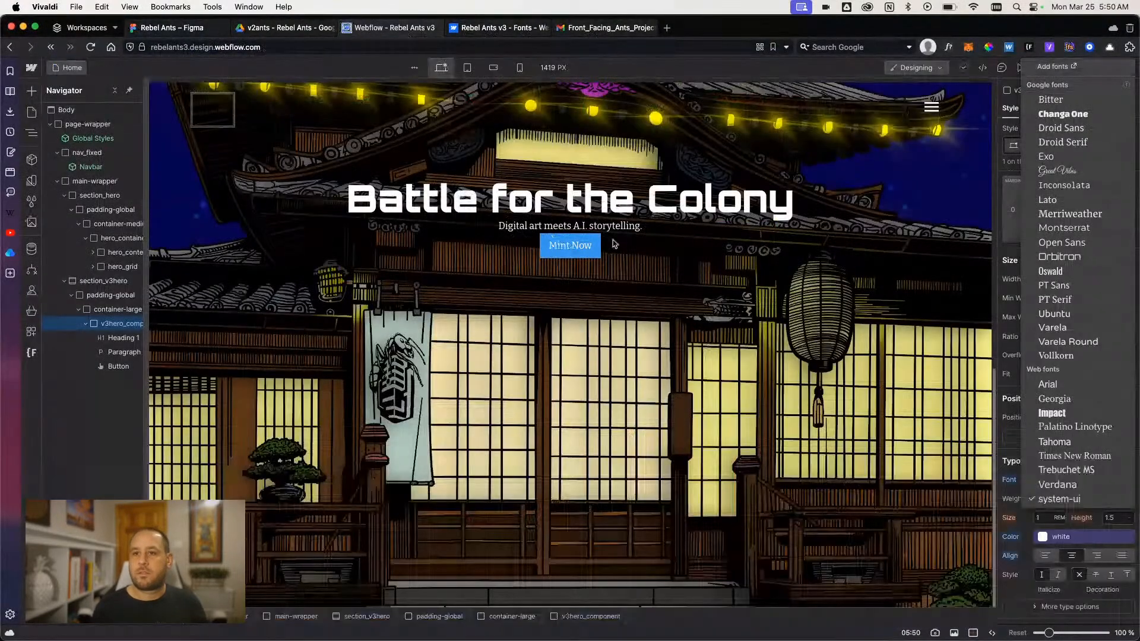
pyautogui.click(499, 28)
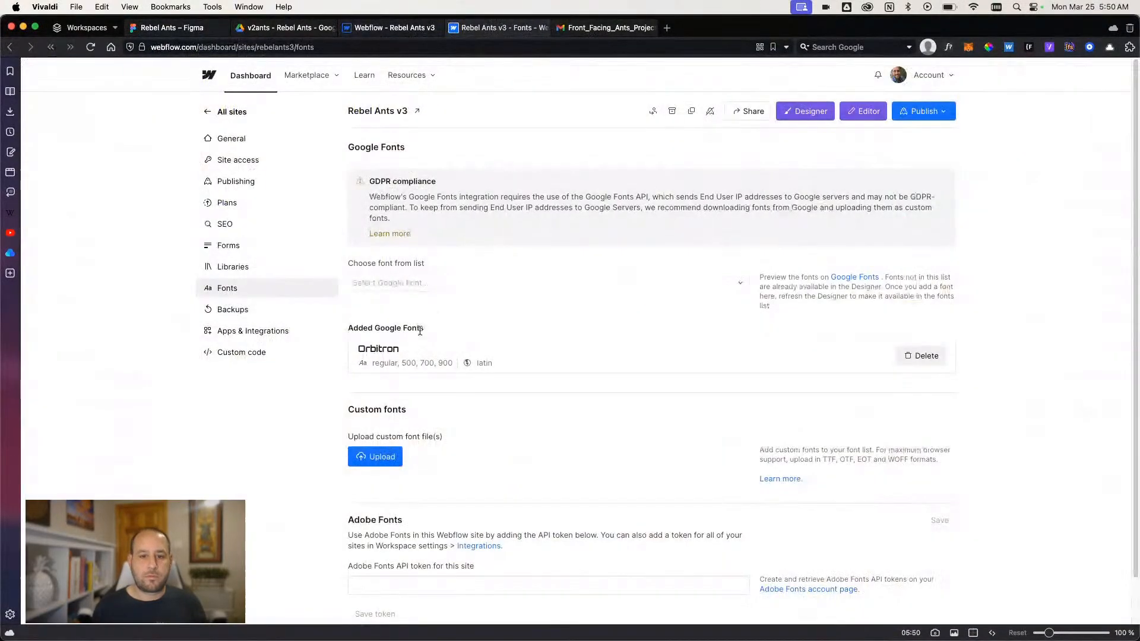
# - Add the Google font Roboto with variants Regular, 500, 700 and 900 and the latin script, checking the Figma tagline's weight
pyautogui.click(396, 283)
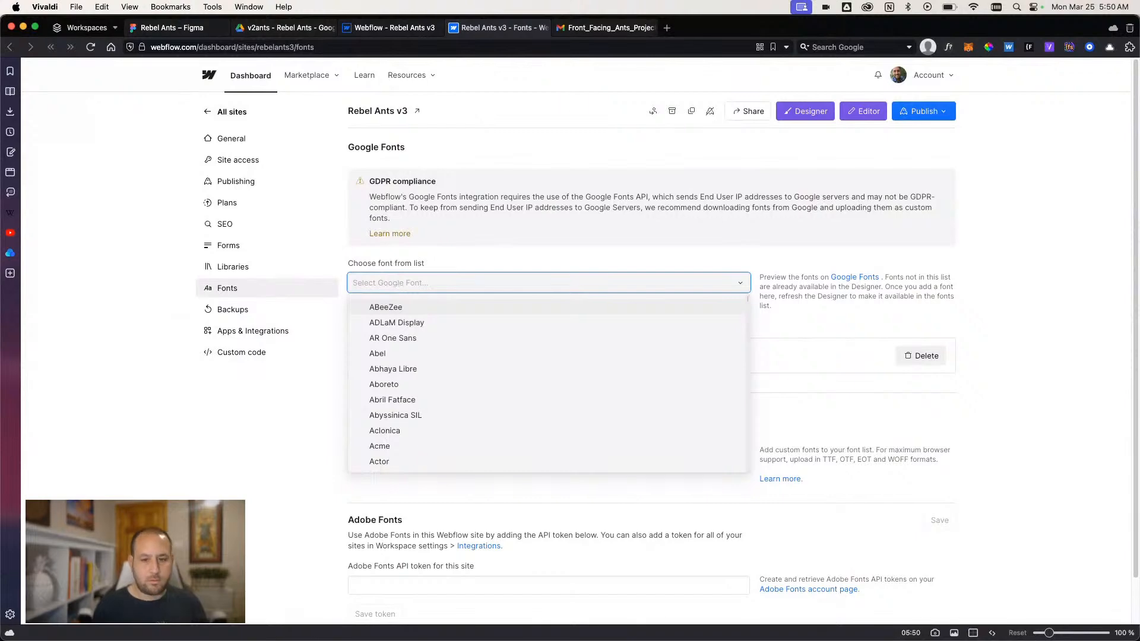
pyautogui.write('robo')
pyautogui.click(396, 310)
pyautogui.click(187, 30)
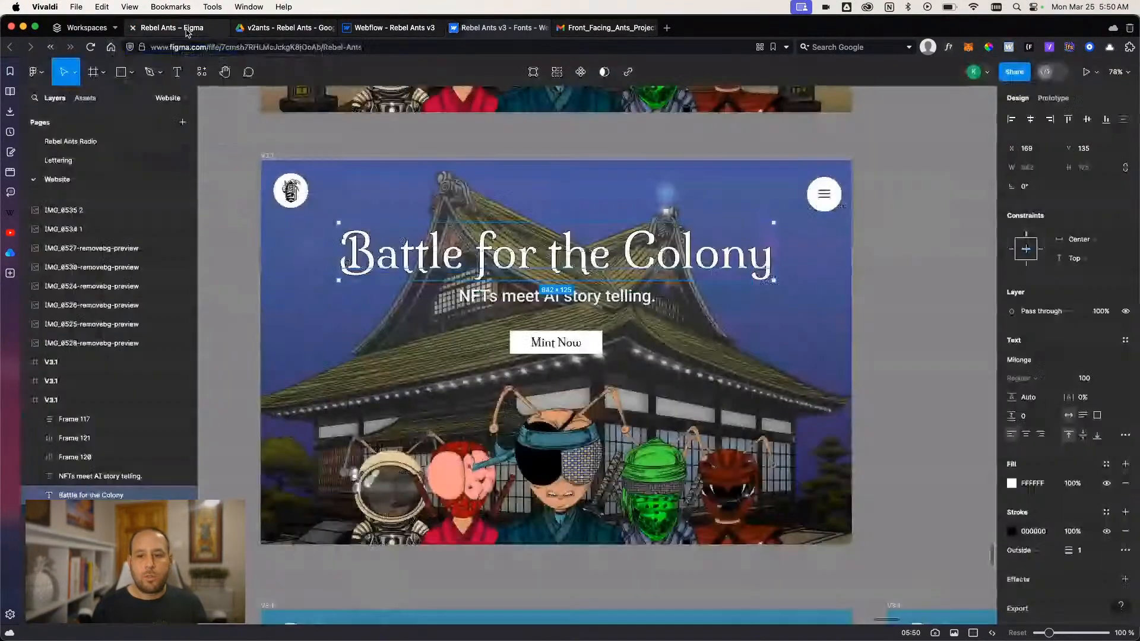
pyautogui.click(101, 476)
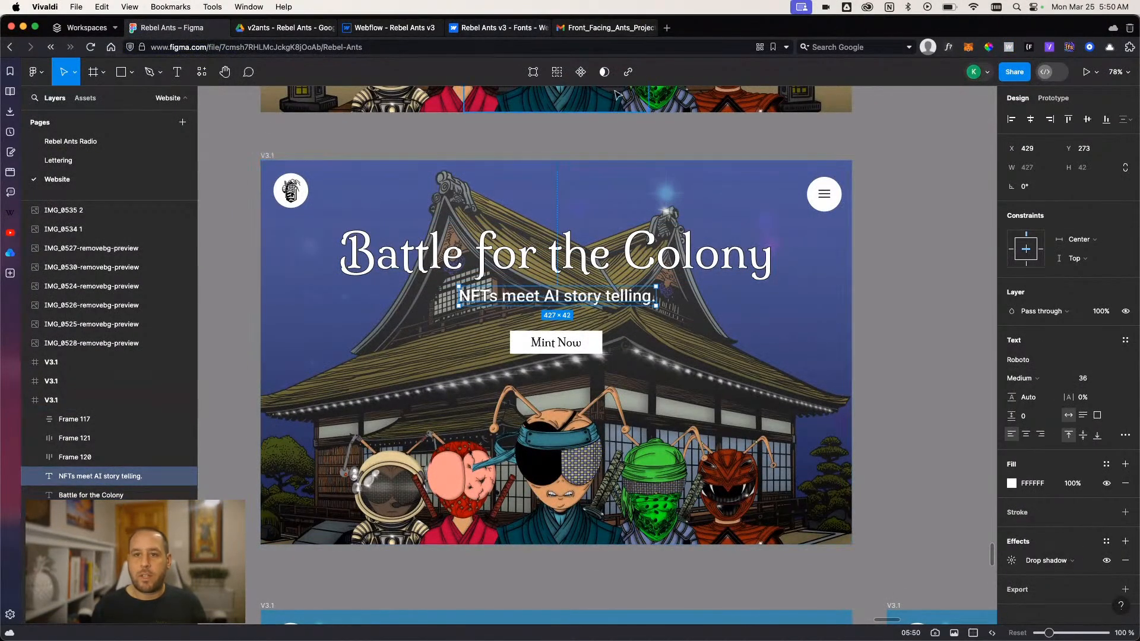
pyautogui.click(499, 27)
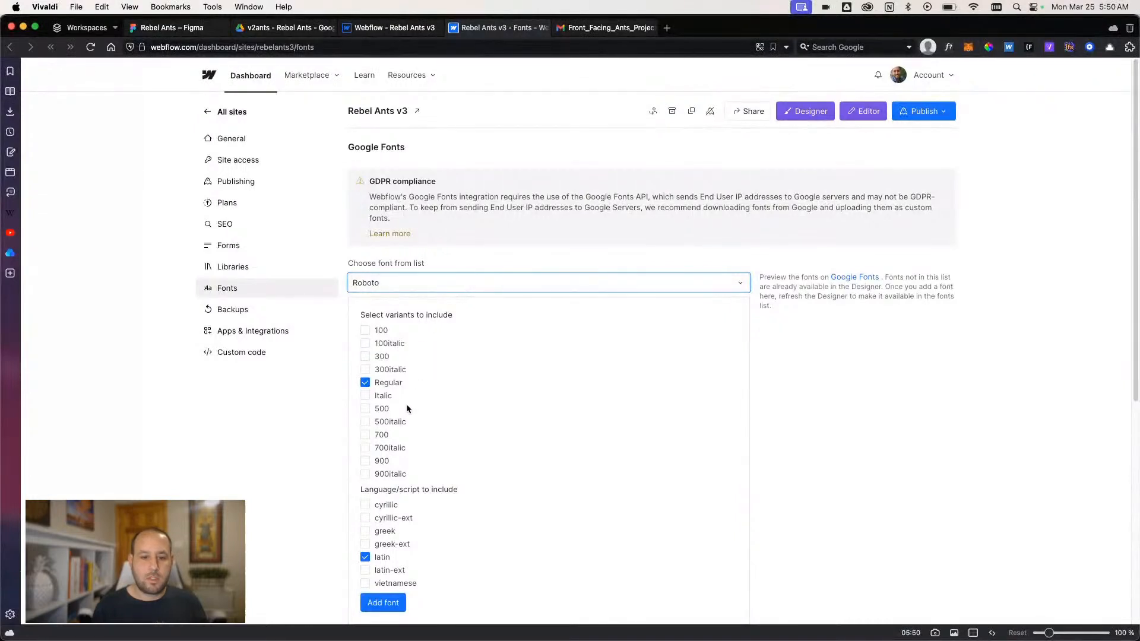
pyautogui.click(365, 410)
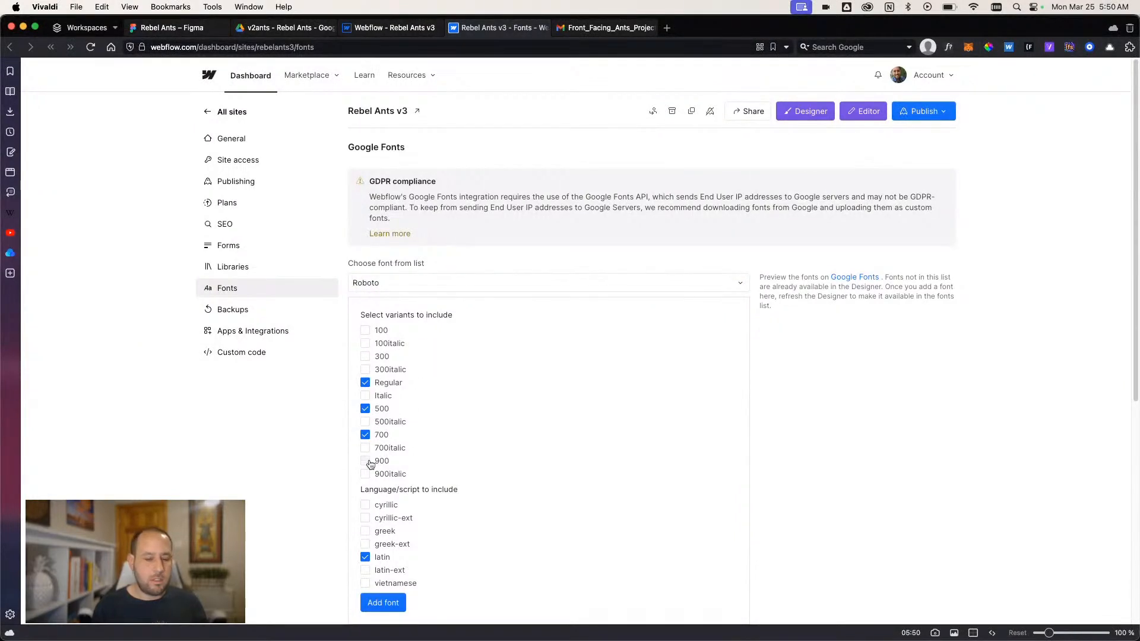
pyautogui.click(395, 601)
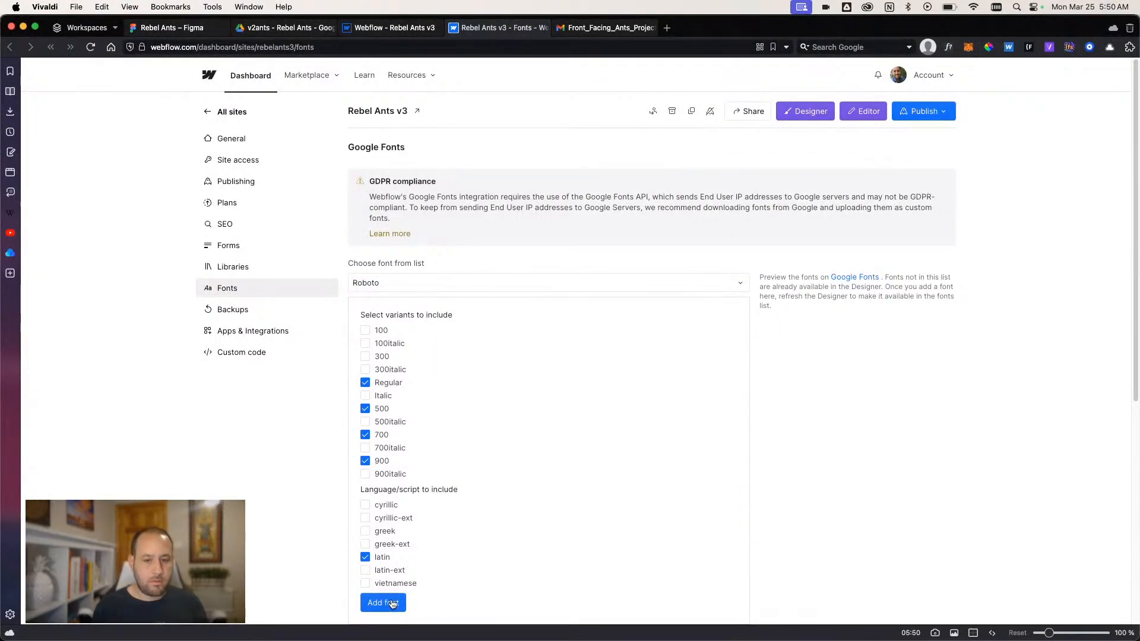
# - Add the Google font Milonga with the Regular variant and latin script
pyautogui.click(401, 280)
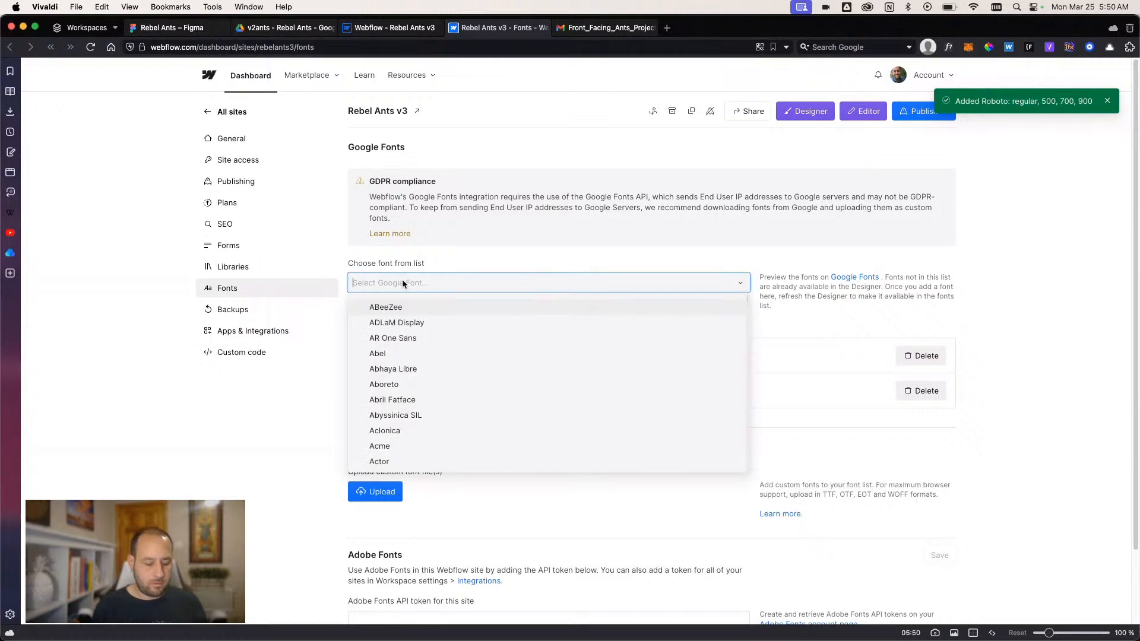
pyautogui.write('mil')
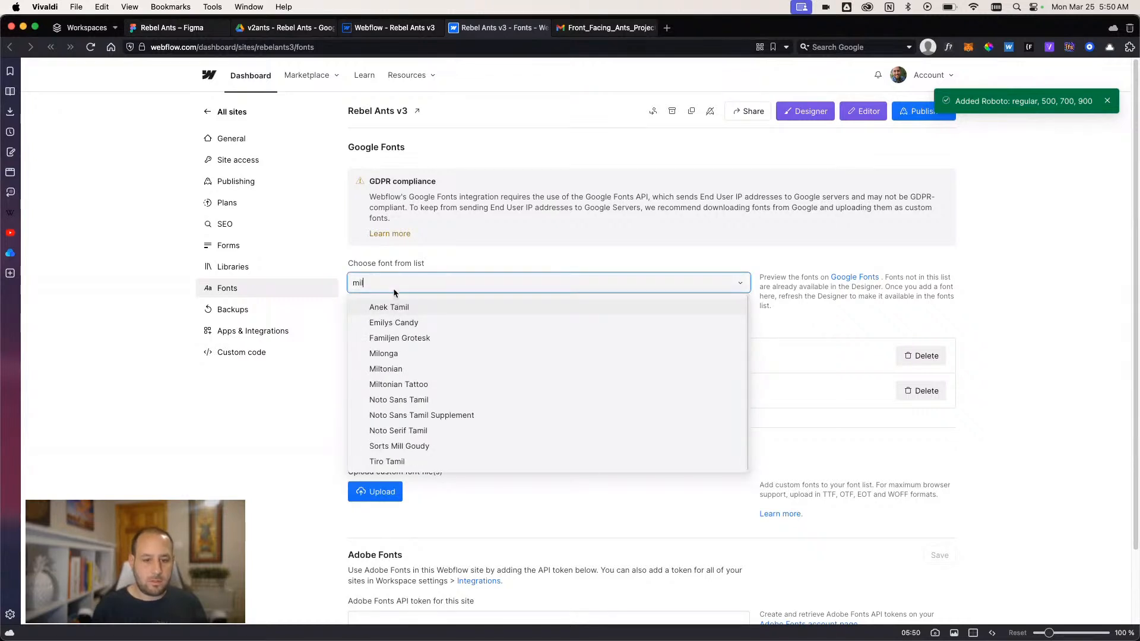
pyautogui.click(395, 353)
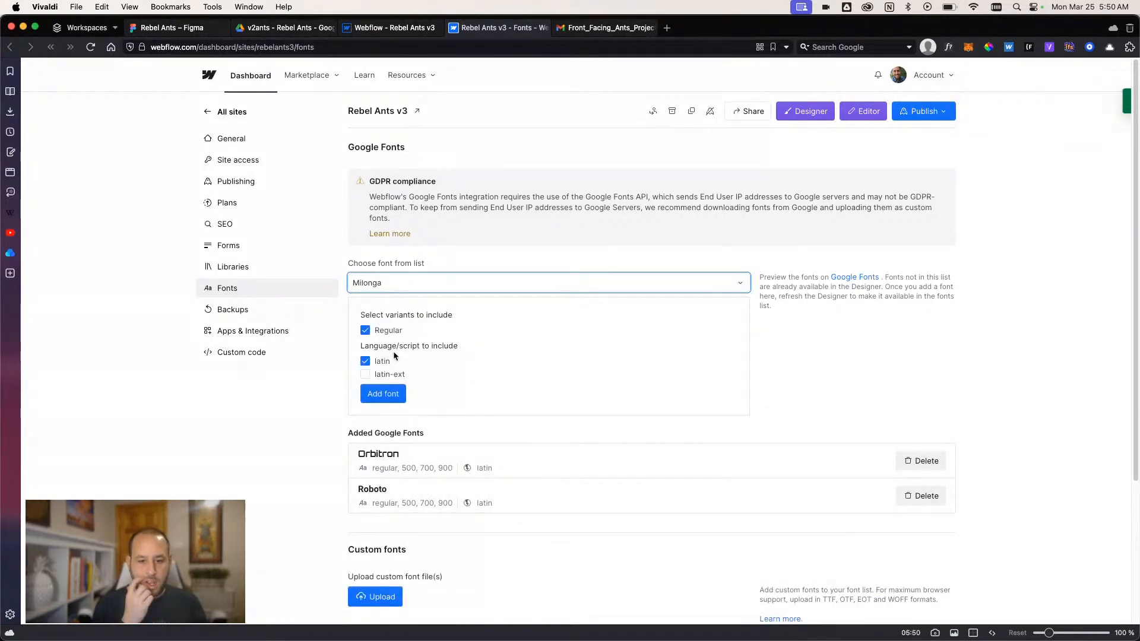
pyautogui.click(401, 396)
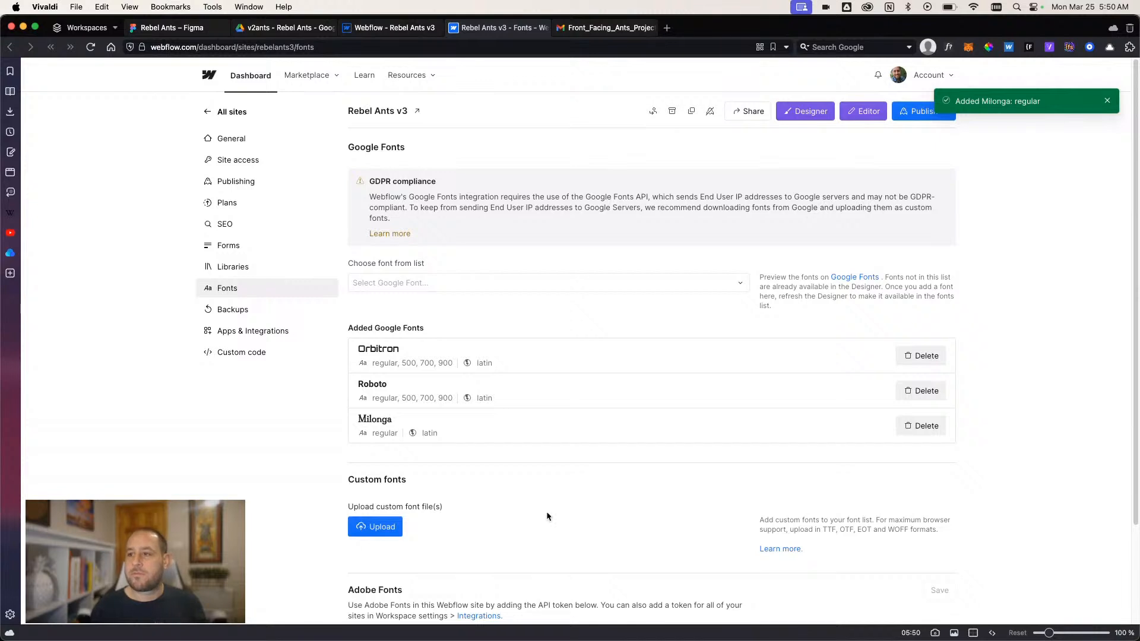
# - Publish the site to the rebelants3.webflow.io staging domain and close the font settings to return to the Designer
pyautogui.click(911, 118)
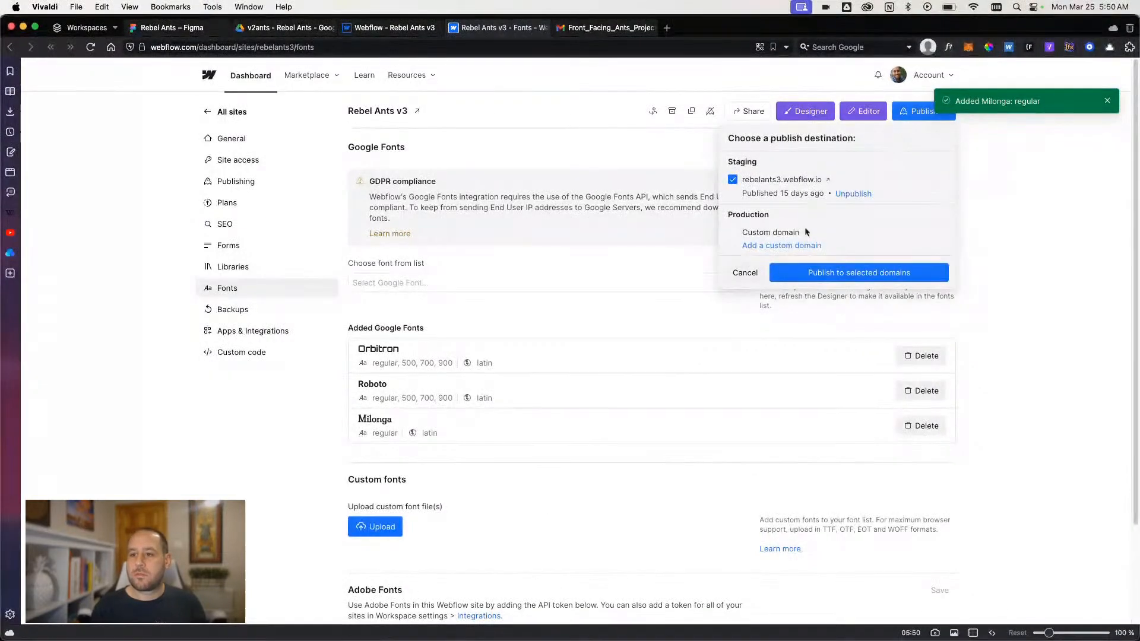
pyautogui.click(843, 273)
pyautogui.scroll(-1, 642, 369)
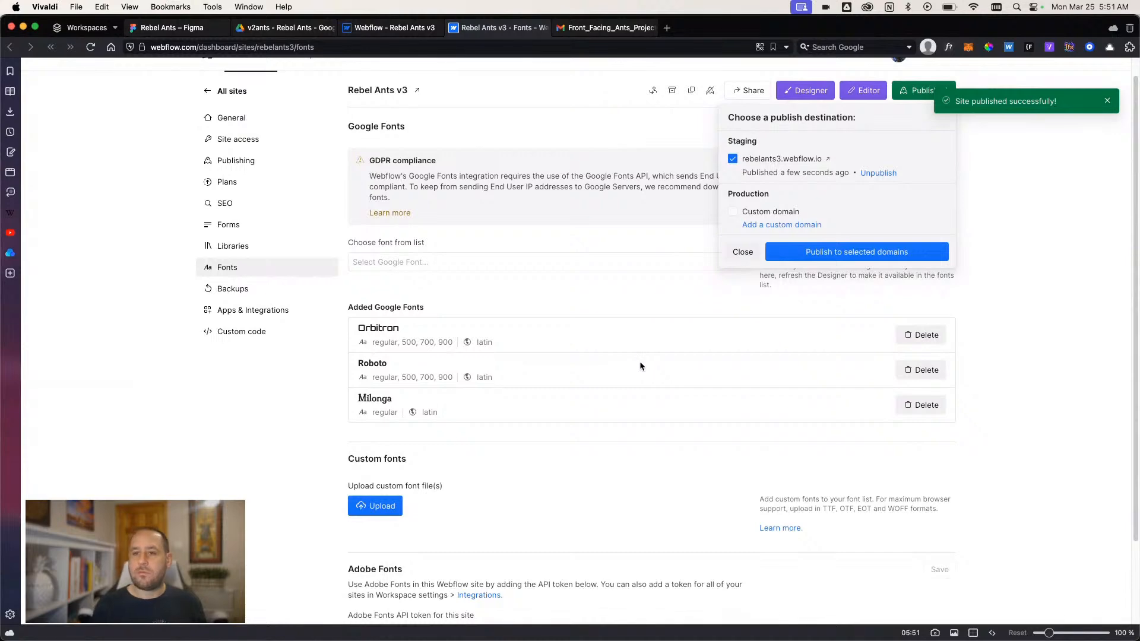
pyautogui.click(454, 28)
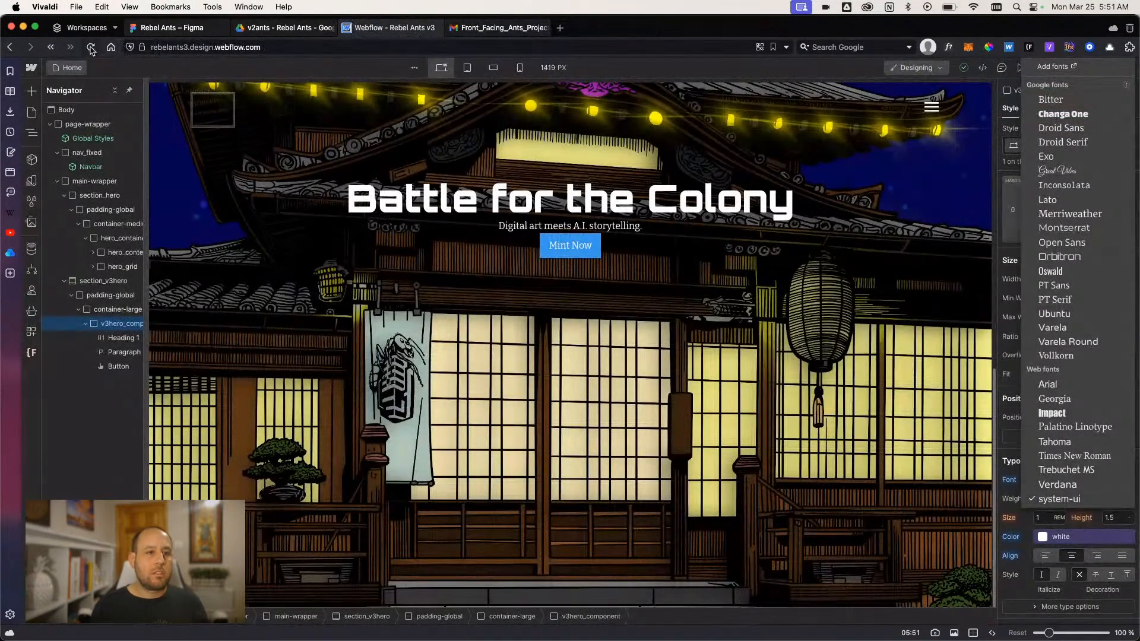
# - Reload the Webflow Designer and give the Battle for the Colony heading the new class v3hero_h1
pyautogui.click(90, 48)
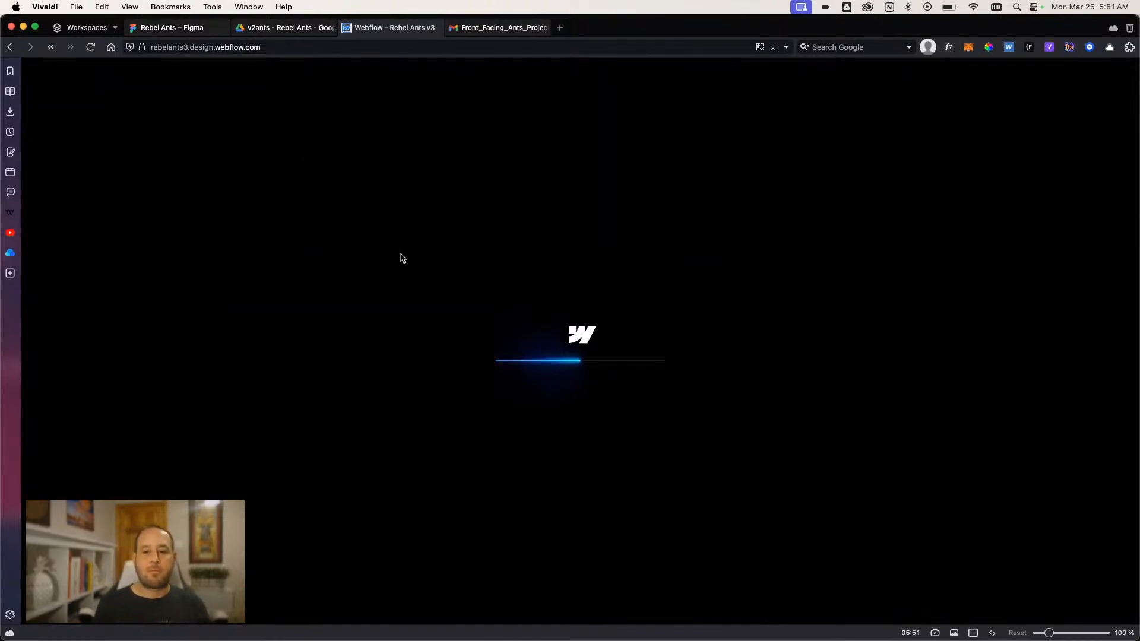
pyautogui.scroll(-10, 432, 202)
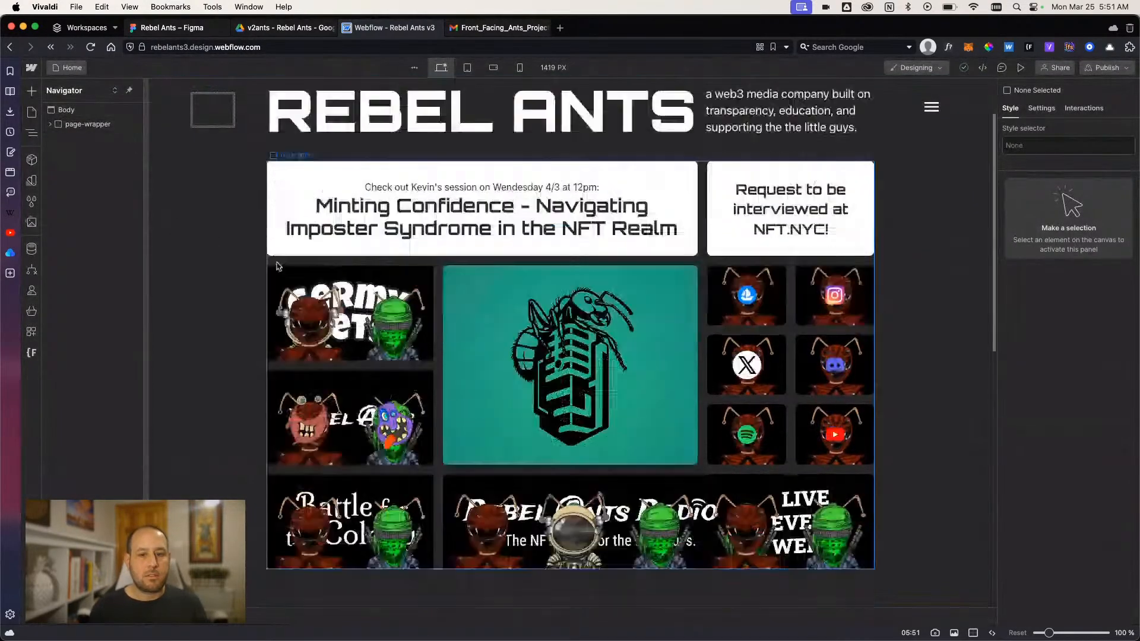
pyautogui.click(431, 201)
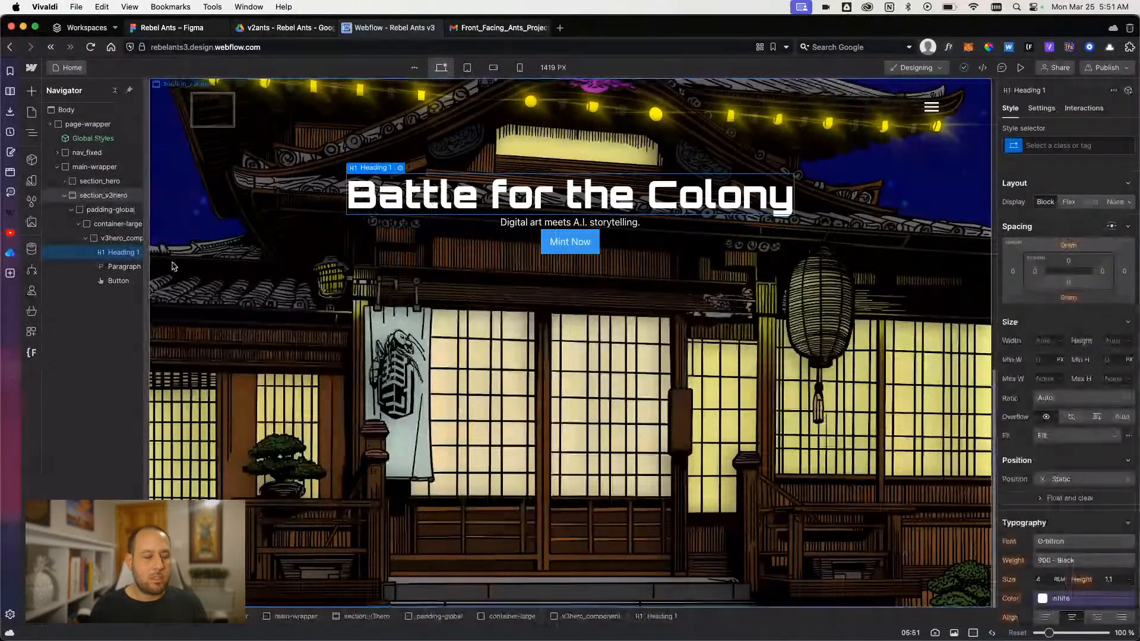
pyautogui.click(1063, 142)
pyautogui.write('he')
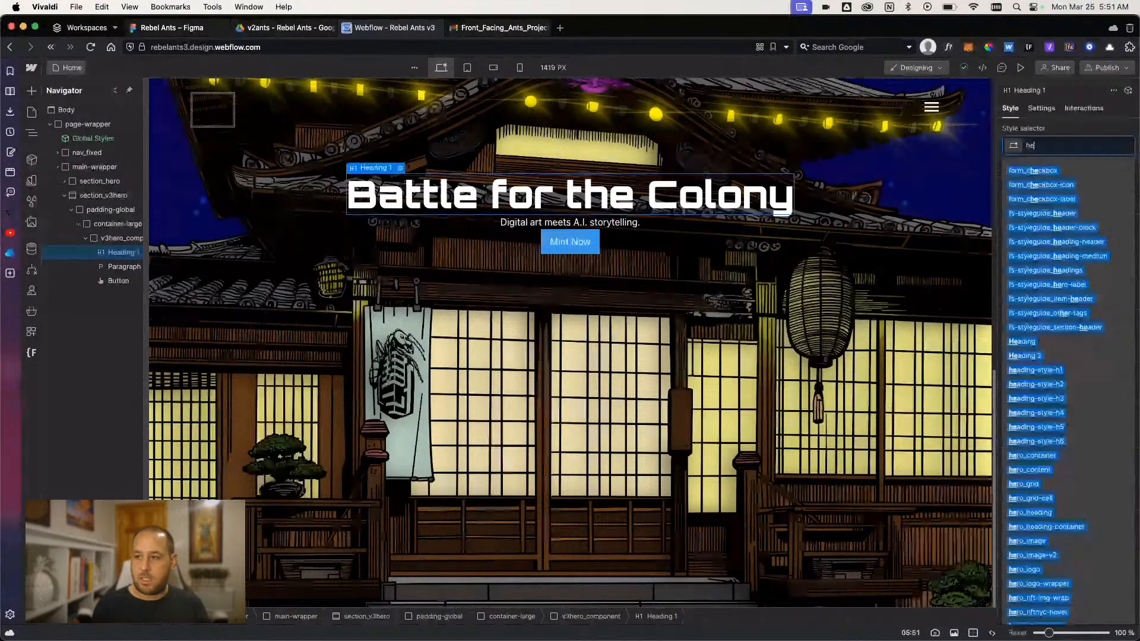
pyautogui.press('BackSpace')
pyautogui.press('BackSpace')
pyautogui.write('v3')
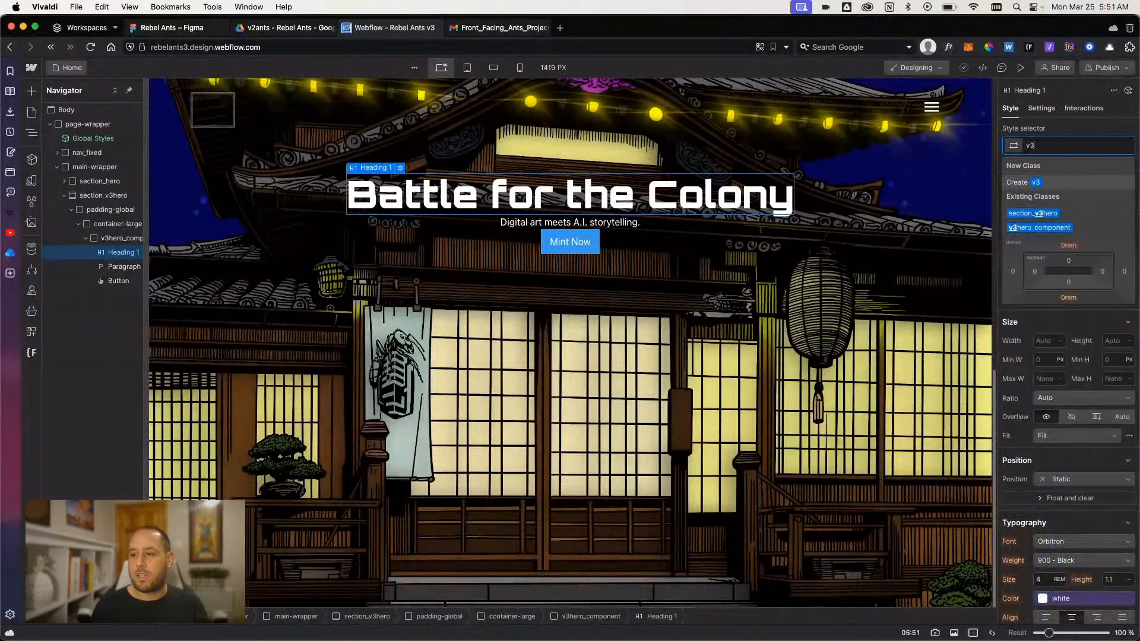
pyautogui.write('hero_h1')
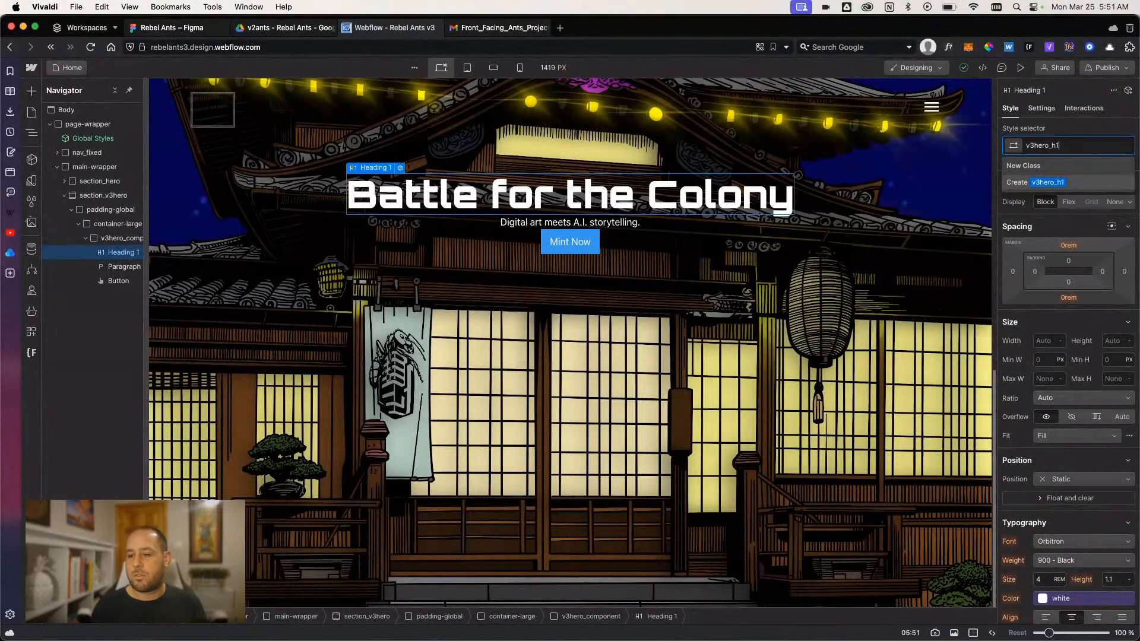
pyautogui.press('Return')
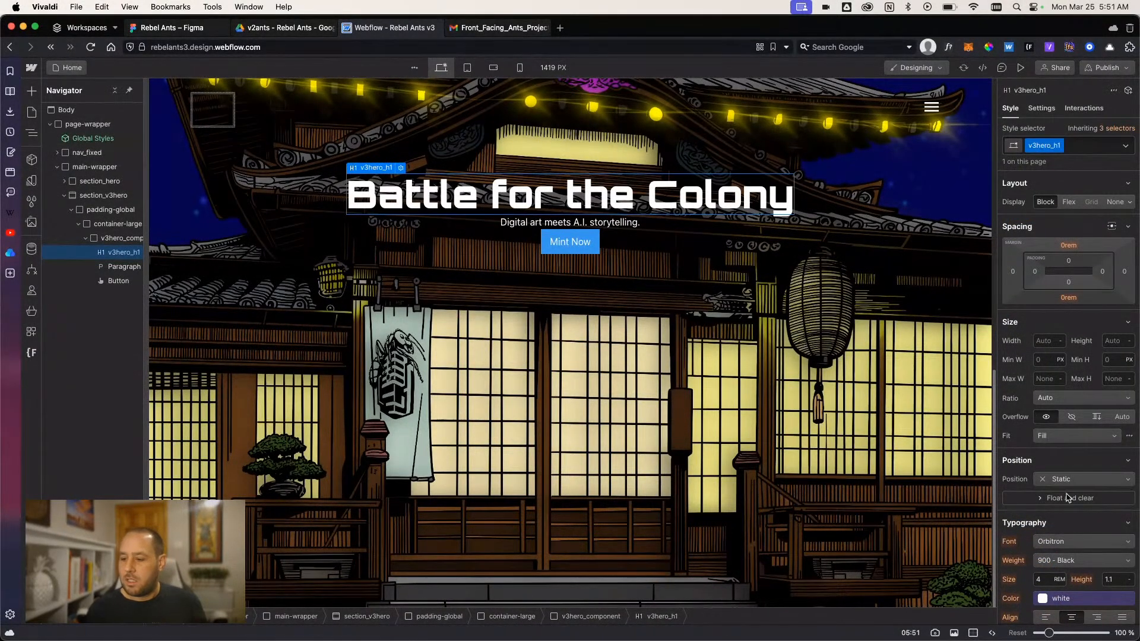
# - Set the v3hero_h1 heading's font to Milonga and its size to 100/16 rem, checking the size in Figma
pyautogui.click(1065, 544)
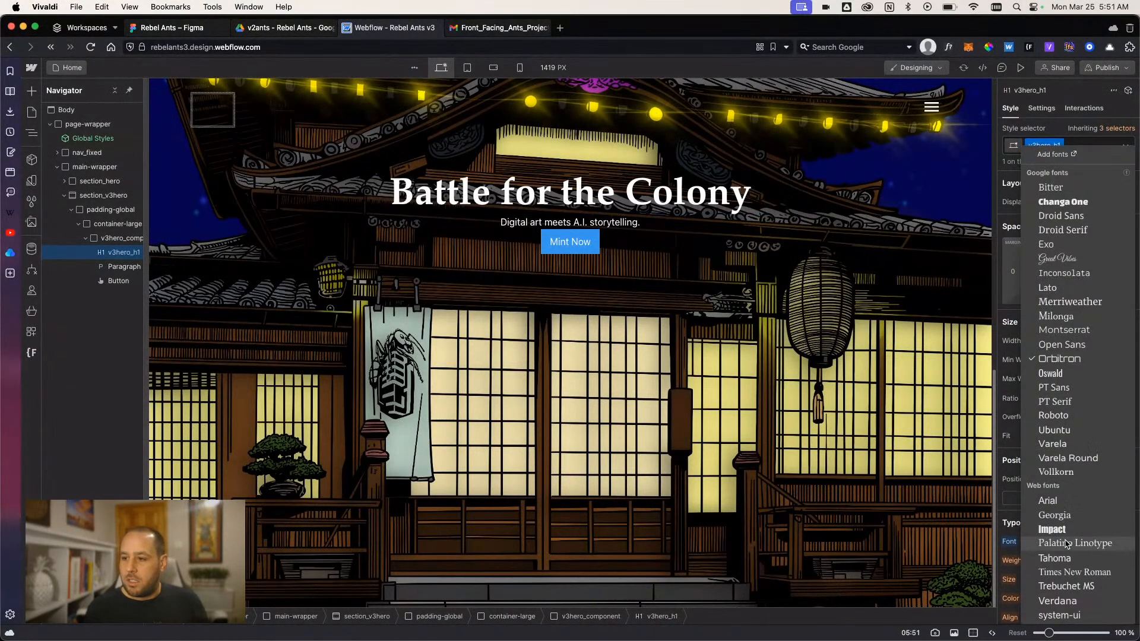
pyautogui.click(1053, 321)
pyautogui.click(169, 27)
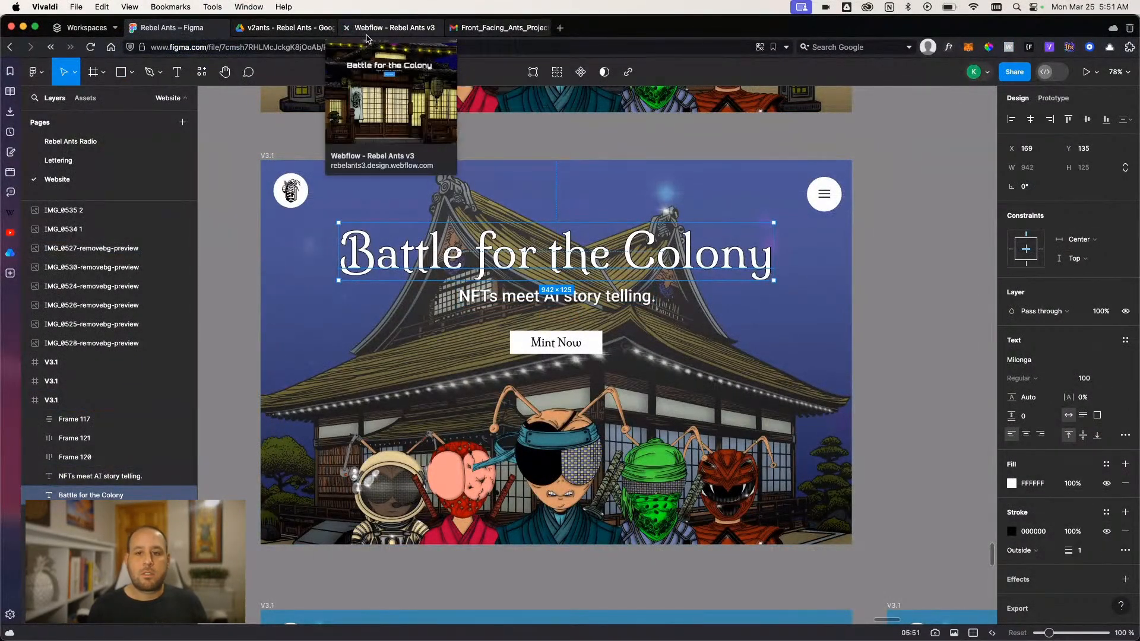
pyautogui.click(393, 27)
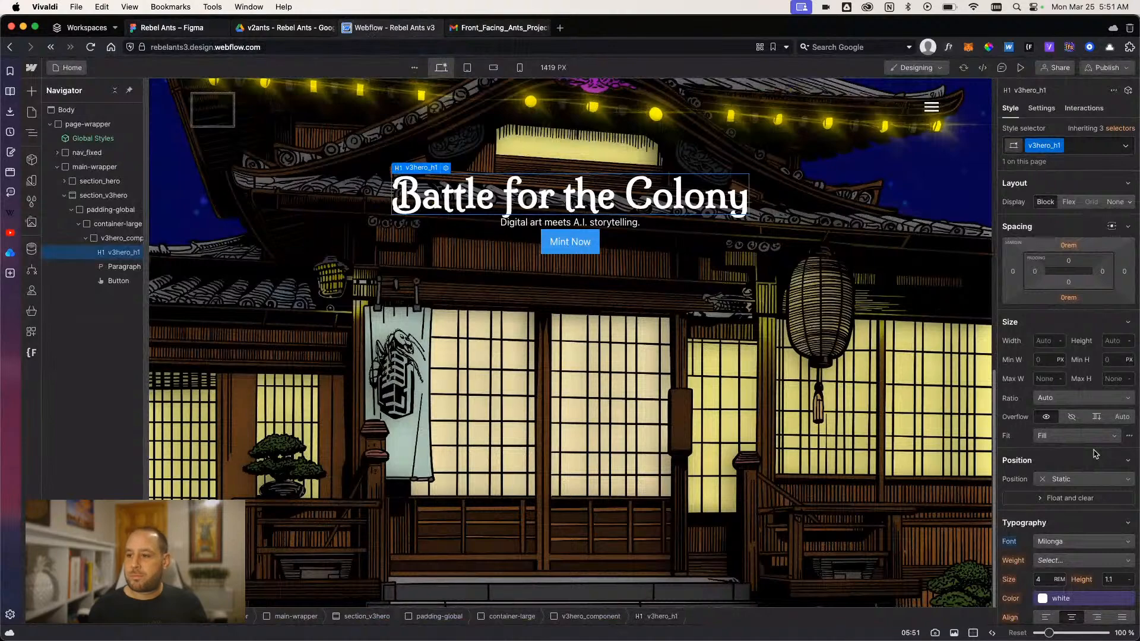
pyautogui.scroll(-1, 1054, 356)
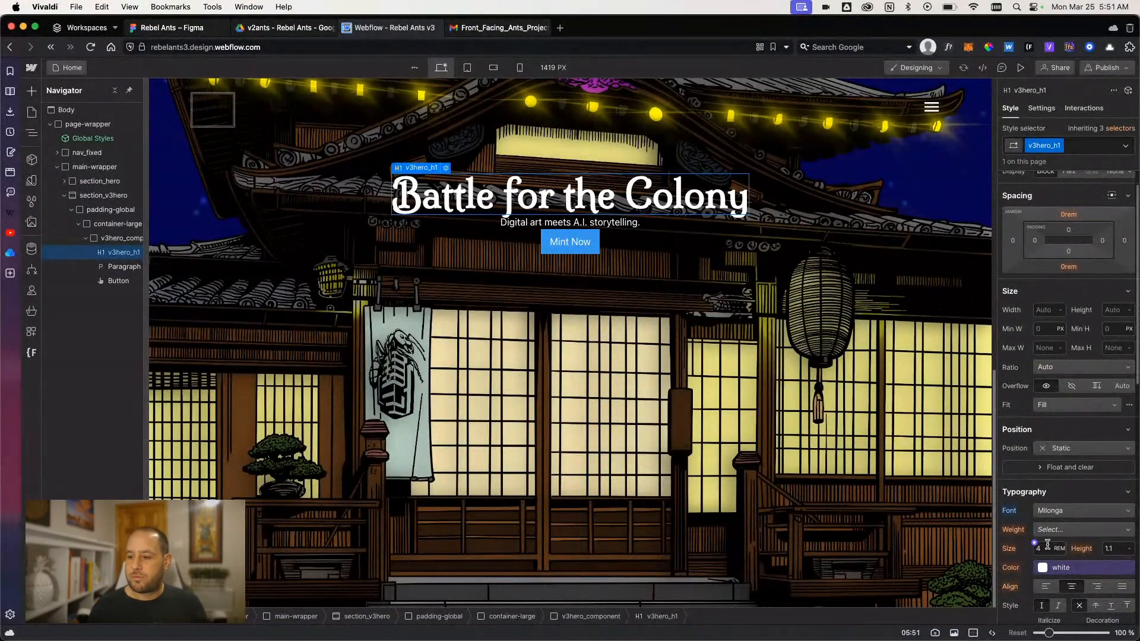
pyautogui.write('00')
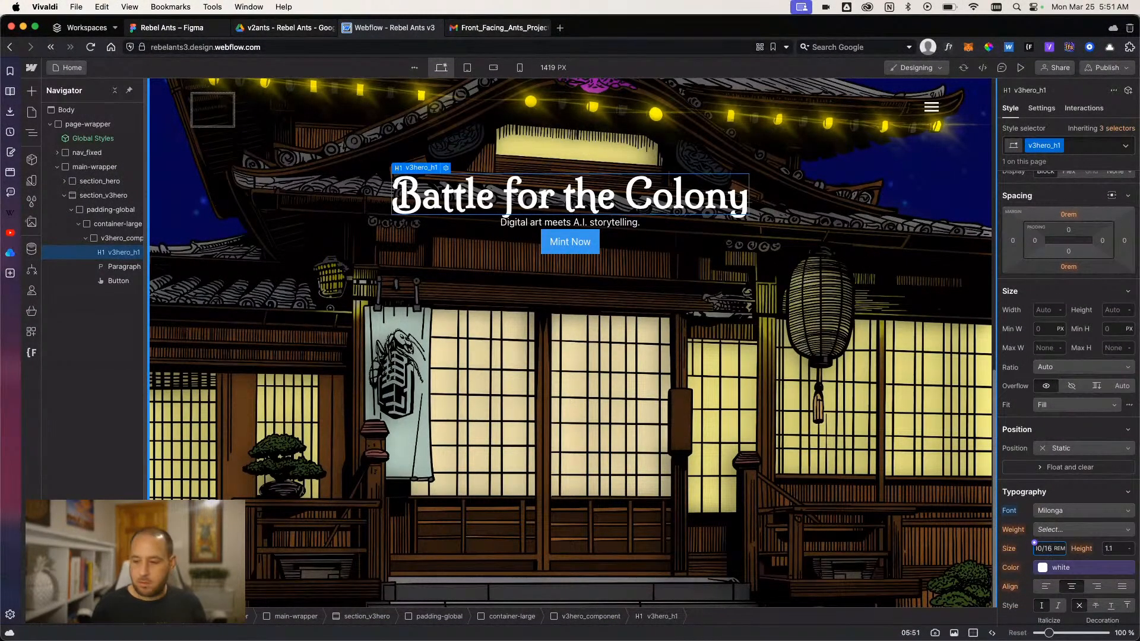
pyautogui.press('Return')
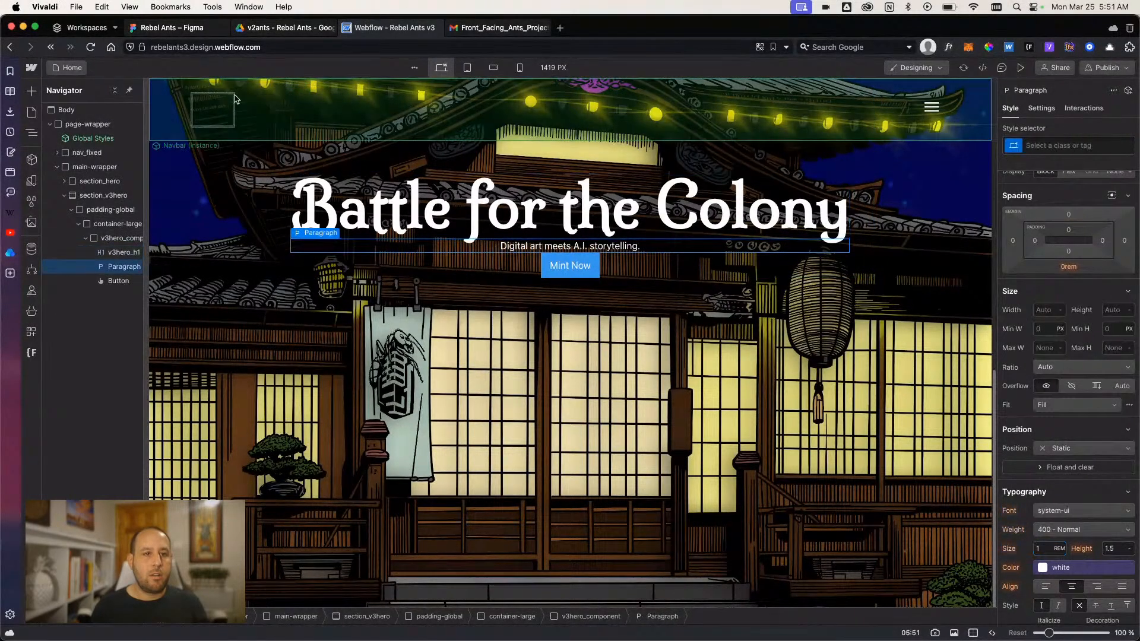
# - Inspect the tagline's font in Figma, return to Webflow and set v3hero_component's font to Roboto
pyautogui.click(173, 27)
pyautogui.click(487, 300)
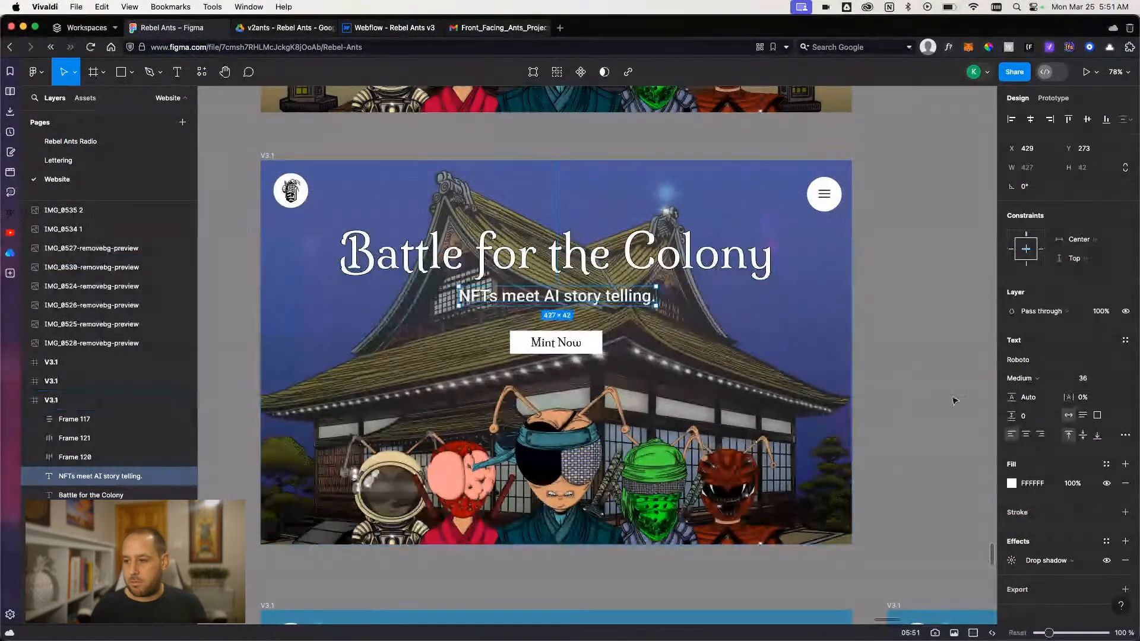
pyautogui.click(394, 27)
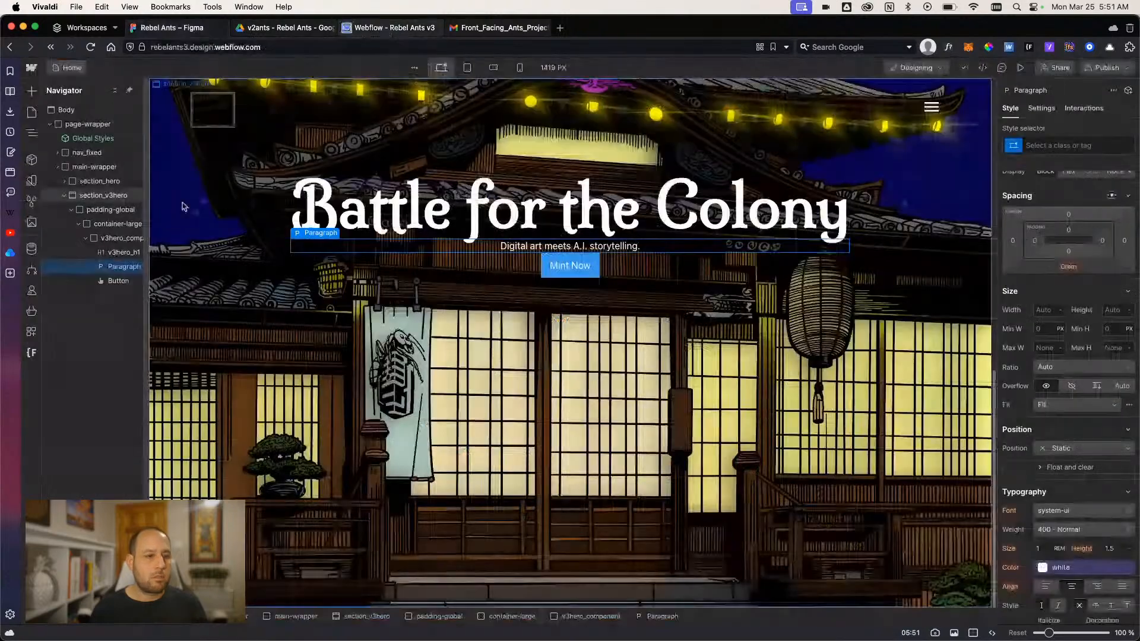
pyautogui.click(116, 240)
pyautogui.scroll(-5, 1063, 356)
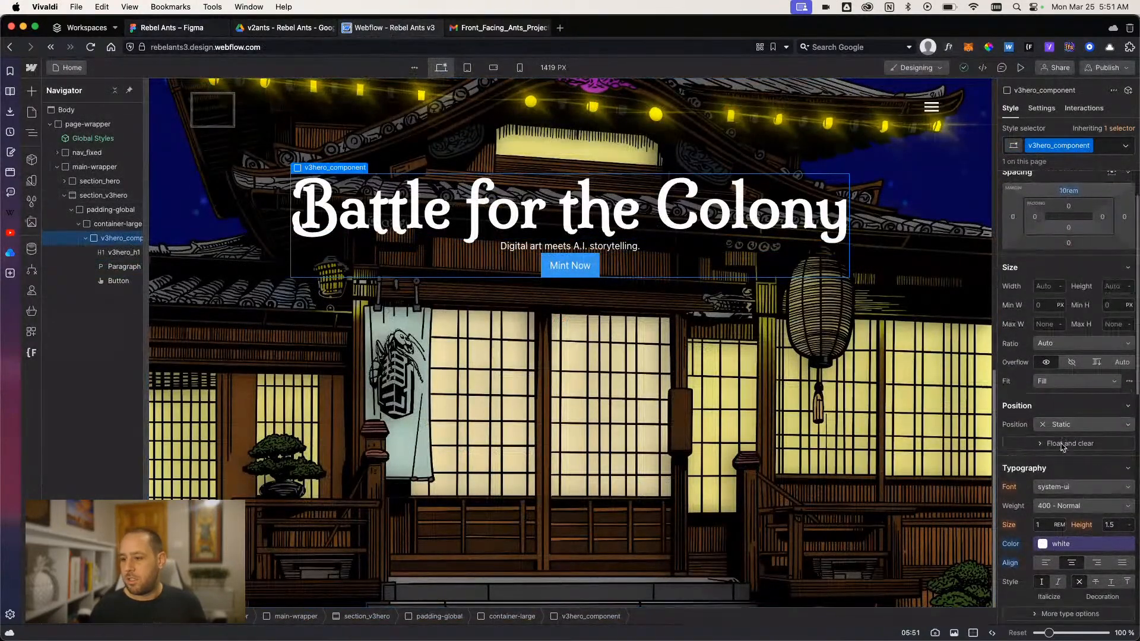
pyautogui.click(1046, 350)
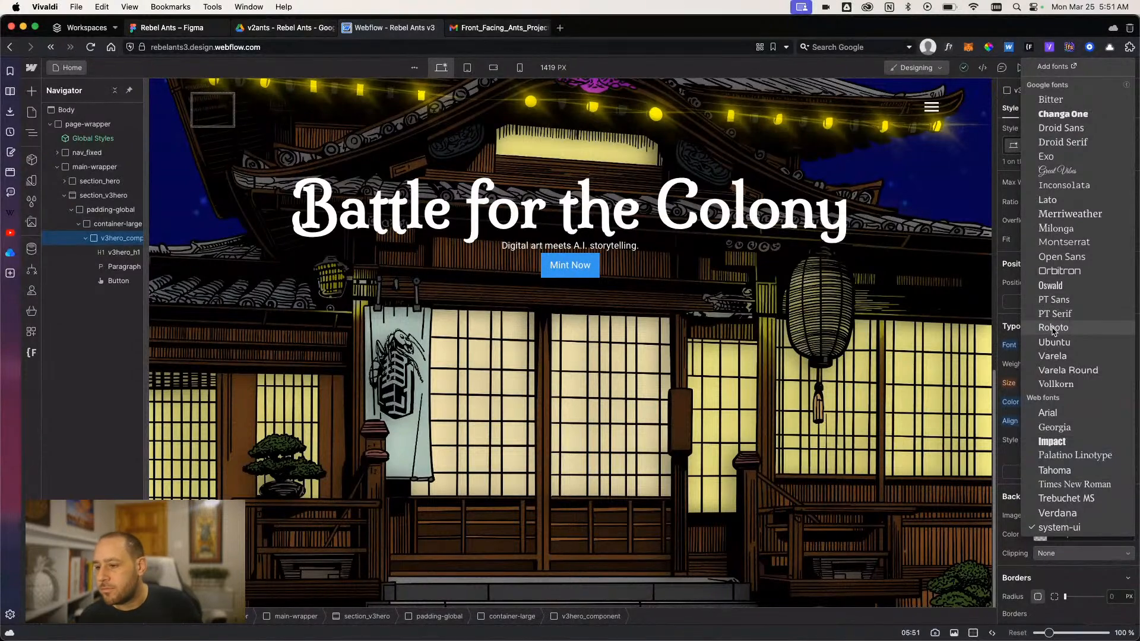
pyautogui.click(1052, 328)
# - Set v3hero_component's font size to 36/16 rem and preview the page before returning to the Designer
pyautogui.write('16')
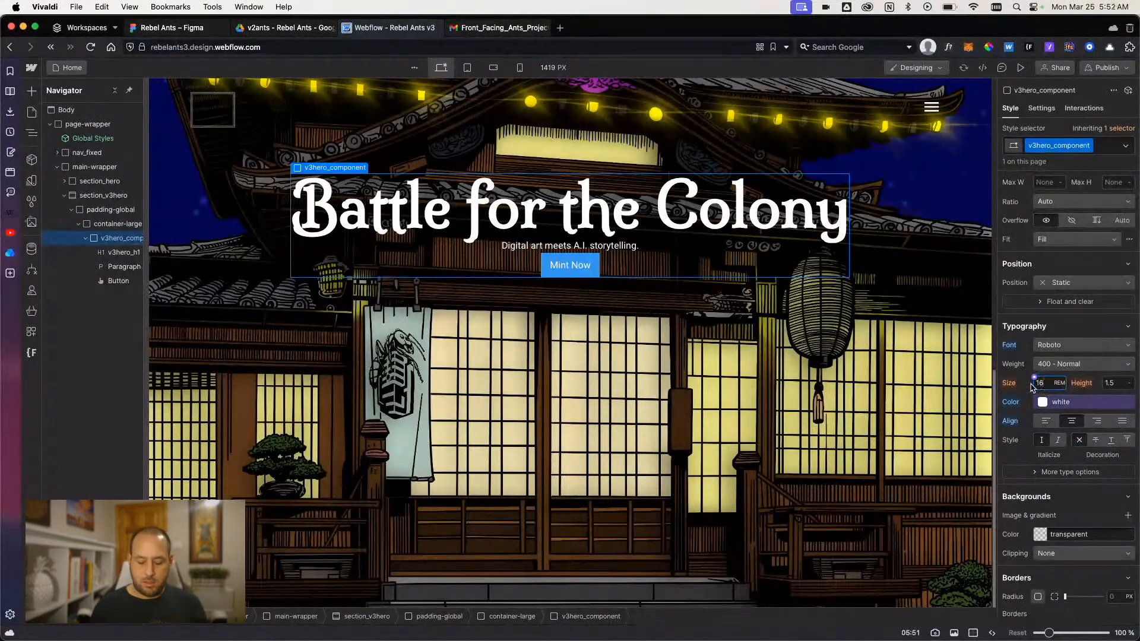
pyautogui.press('super+alt+i')
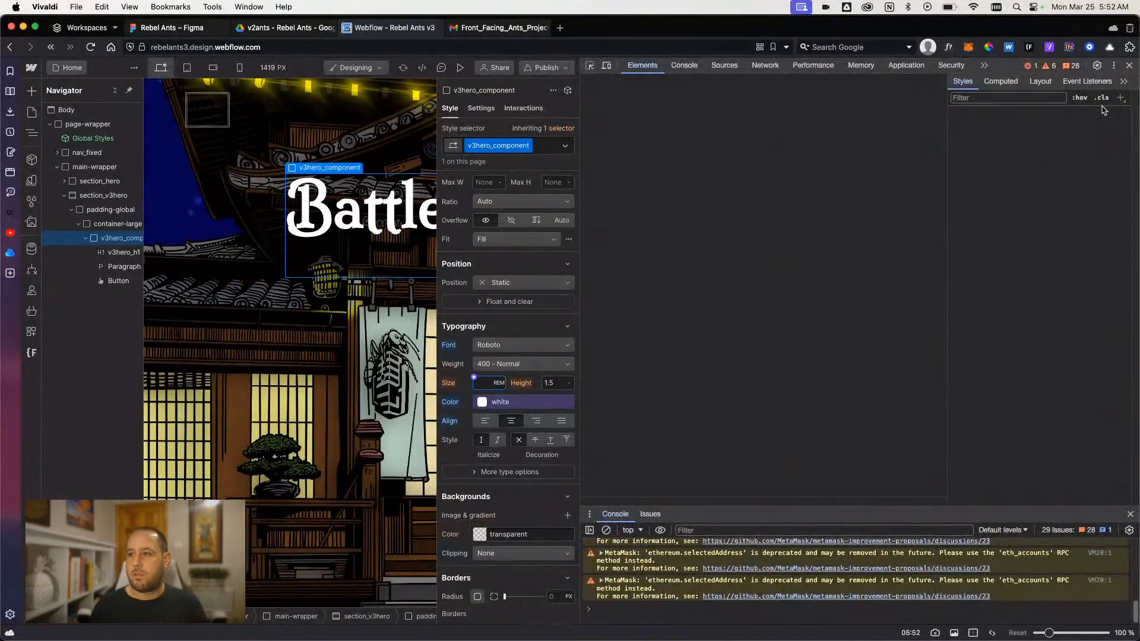
pyautogui.press('super+alt+i')
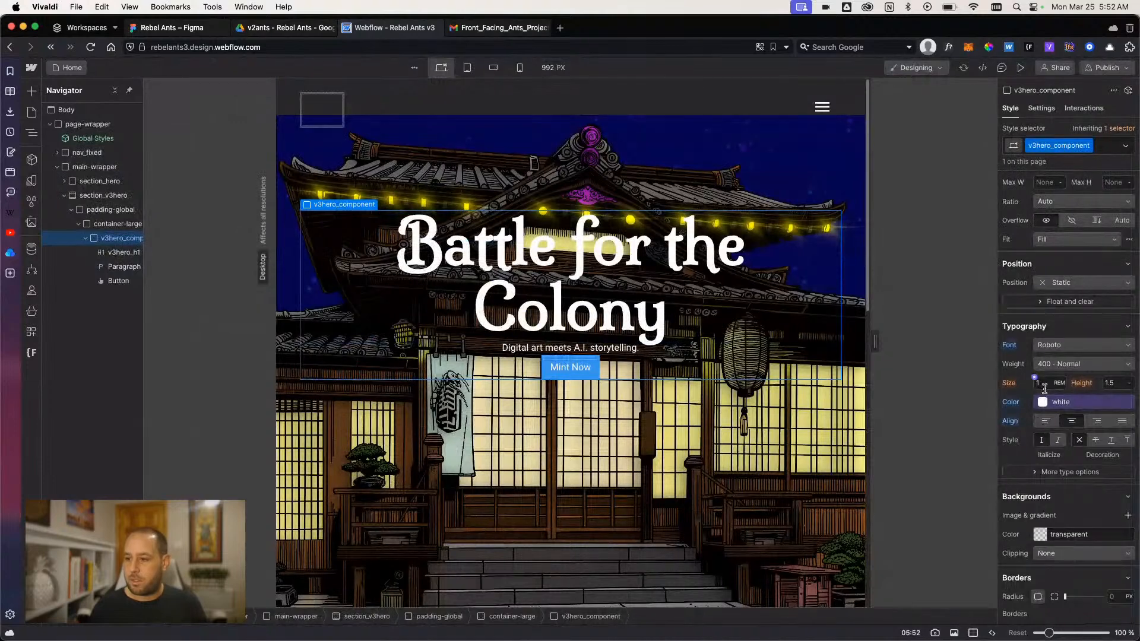
pyautogui.click(1044, 388)
pyautogui.write('36/')
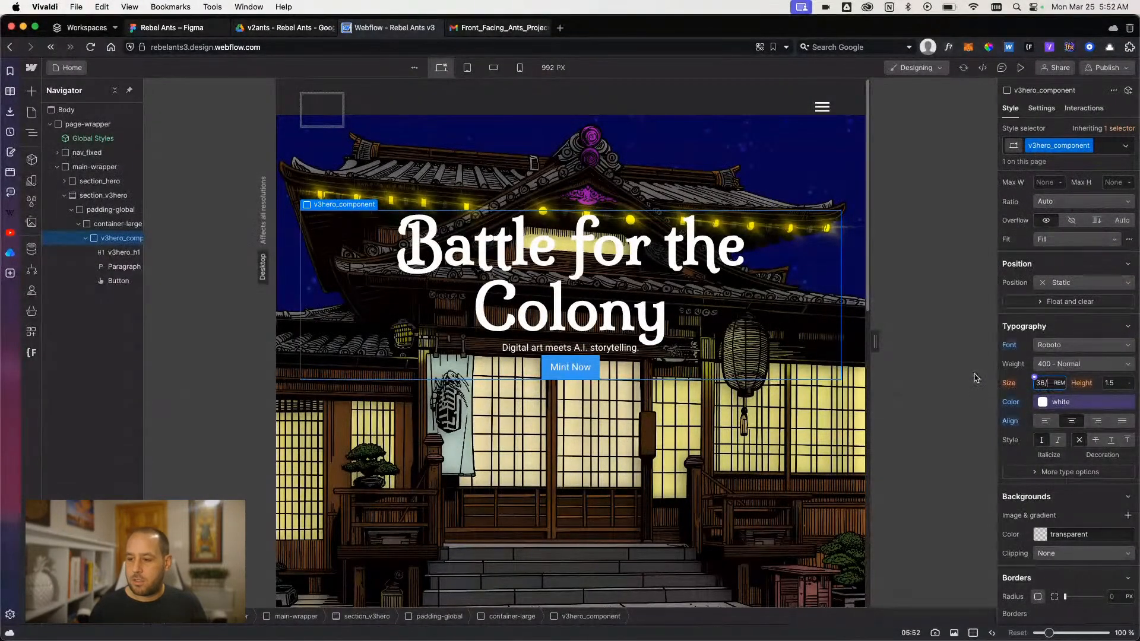
pyautogui.write('16')
pyautogui.press('Return')
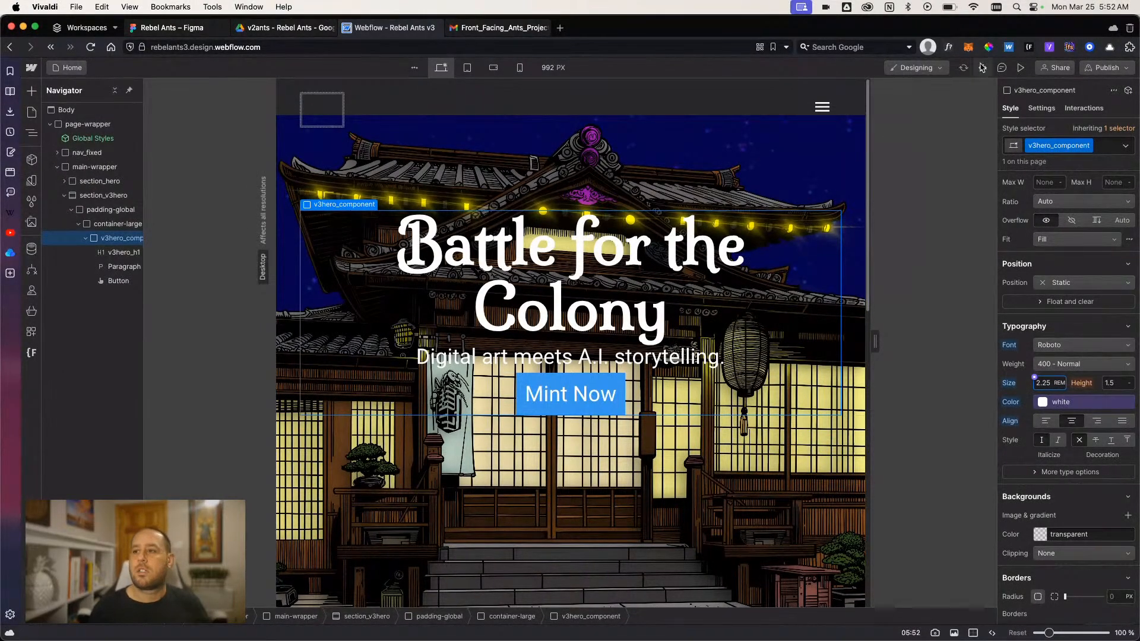
pyautogui.click(1021, 68)
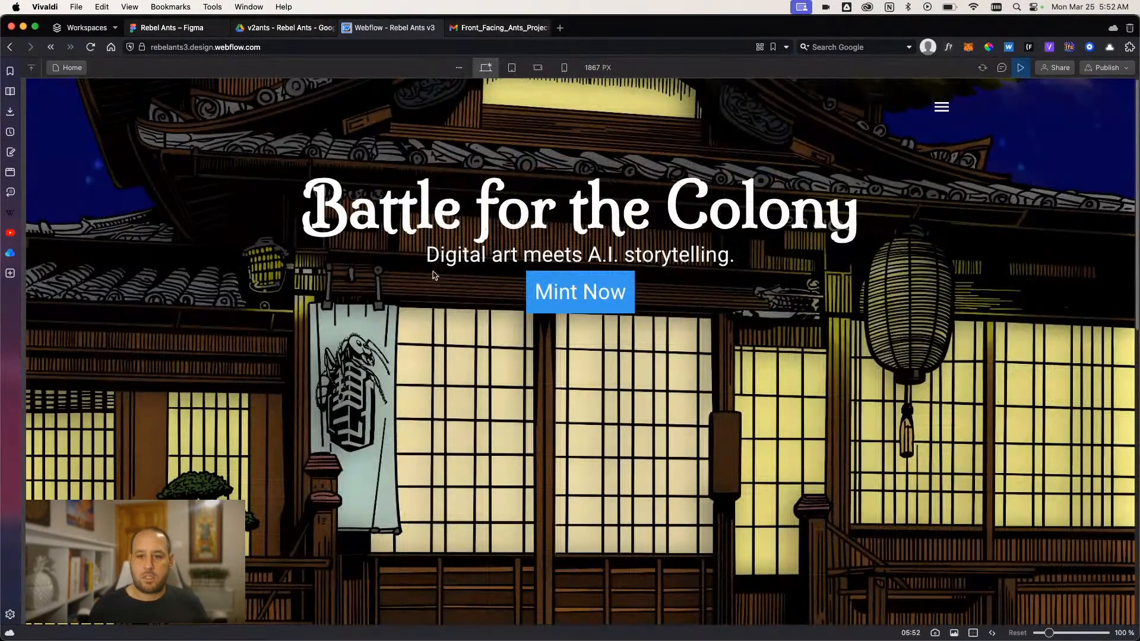
pyautogui.click(1020, 67)
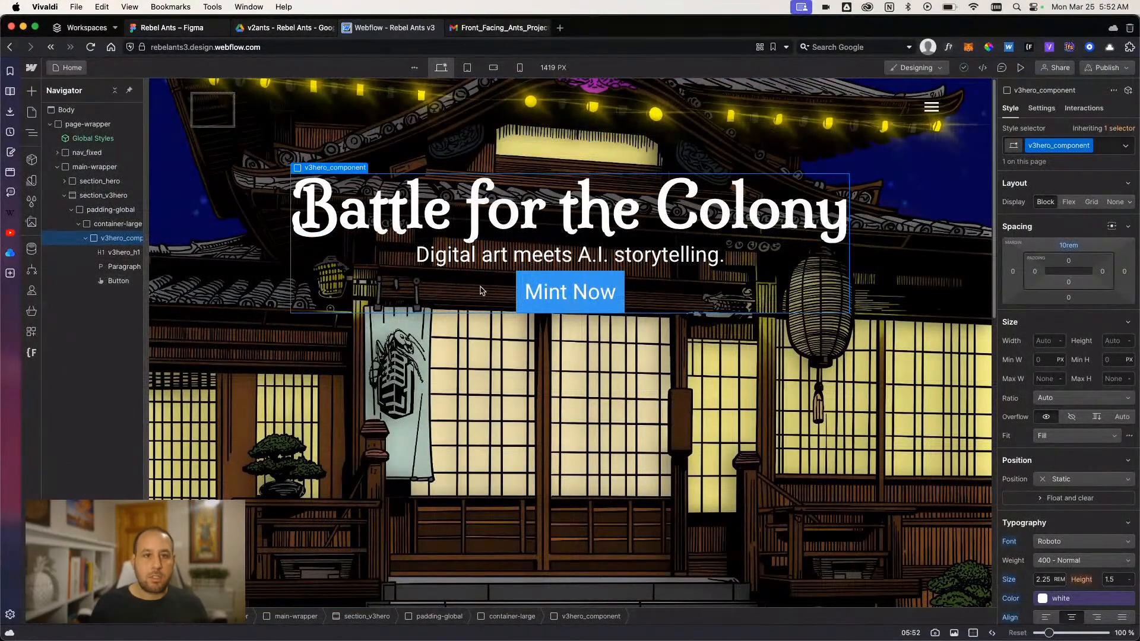
# - Inspect the font and size of the Mint Now button text in Figma and return to Webflow
pyautogui.click(181, 27)
pyautogui.click(543, 352)
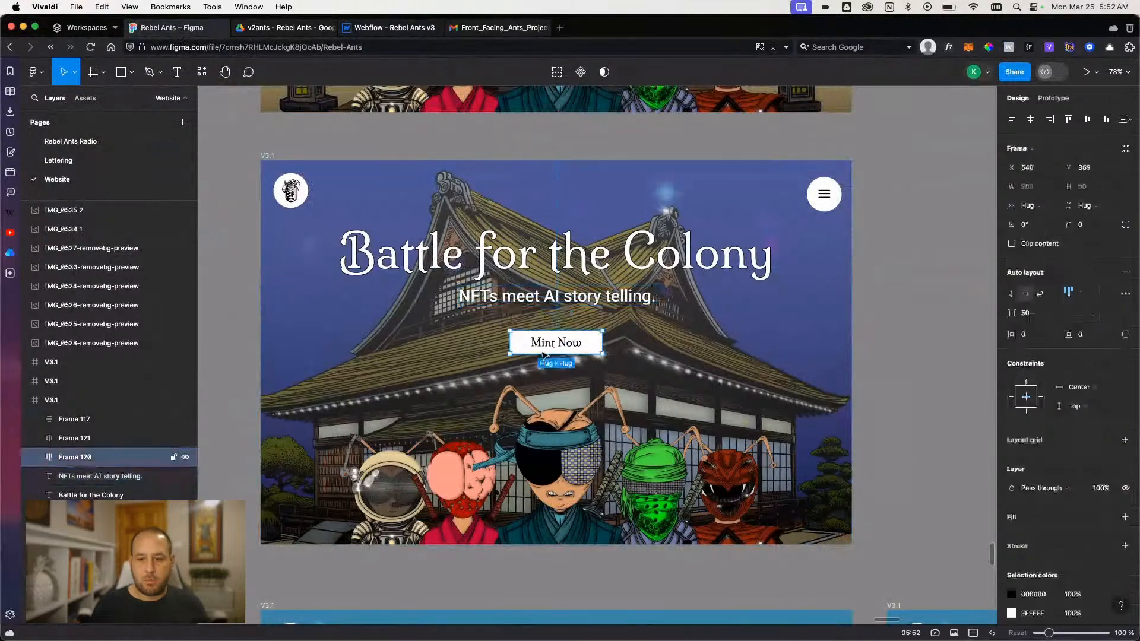
pyautogui.doubleClick(543, 351)
pyautogui.doubleClick(545, 343)
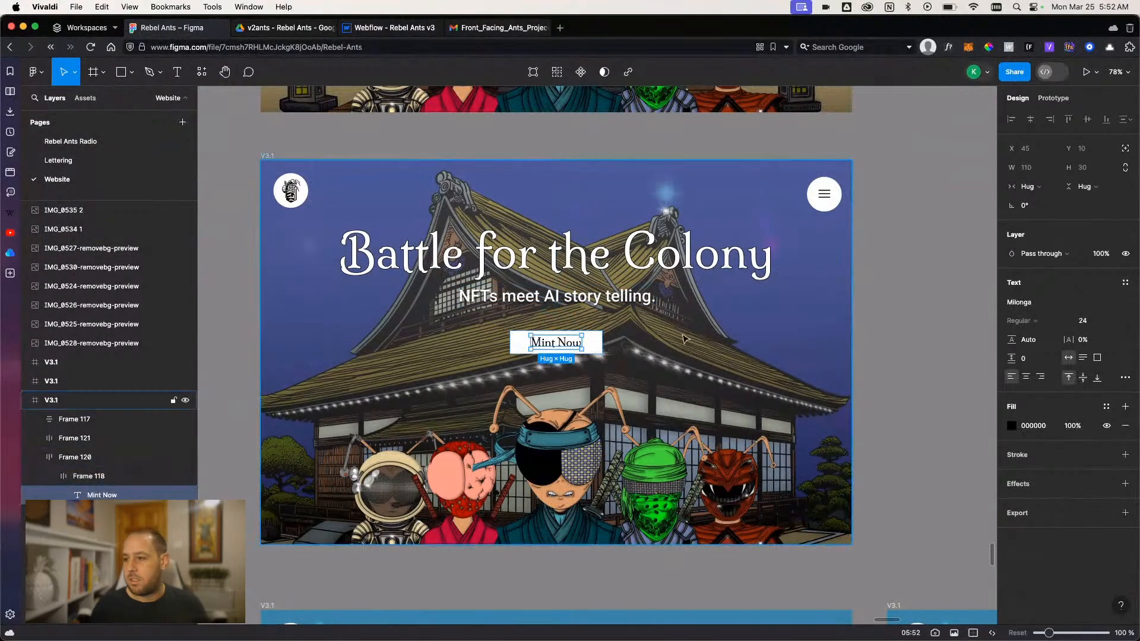
pyautogui.click(394, 27)
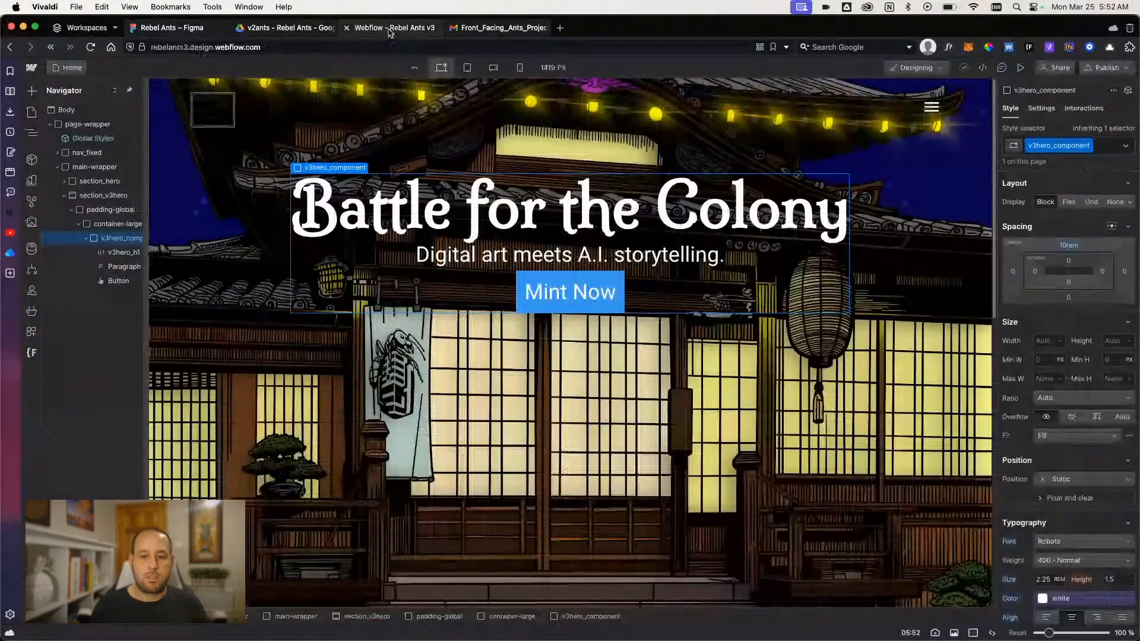
# - Give the Mint Now button the new class v3hero_button
pyautogui.click(528, 293)
pyautogui.click(1086, 148)
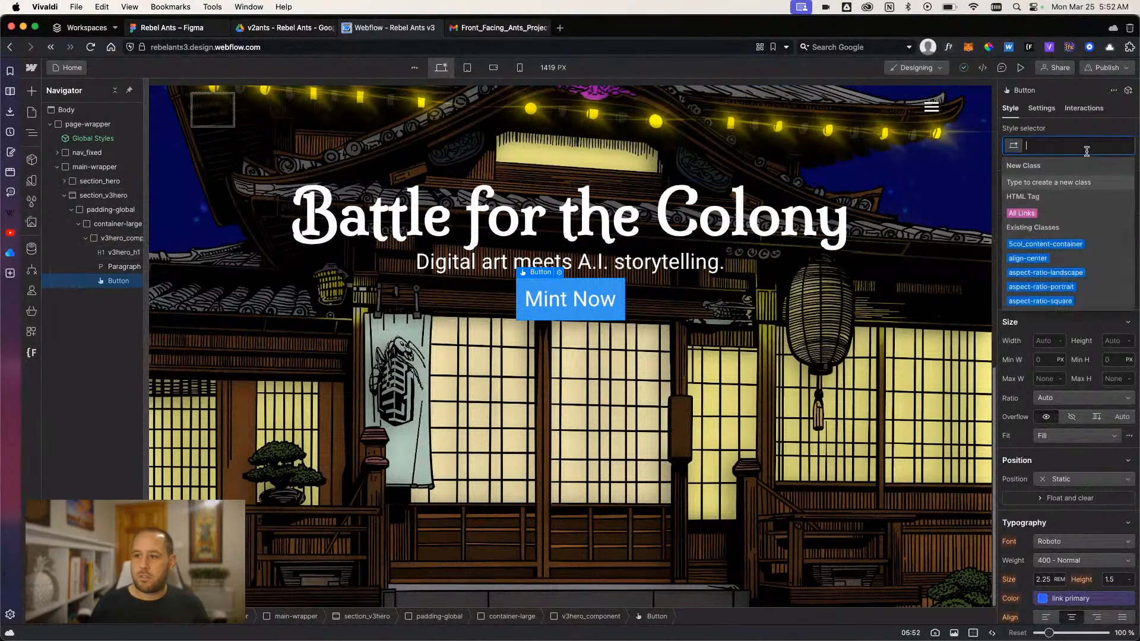
pyautogui.write('v3hero')
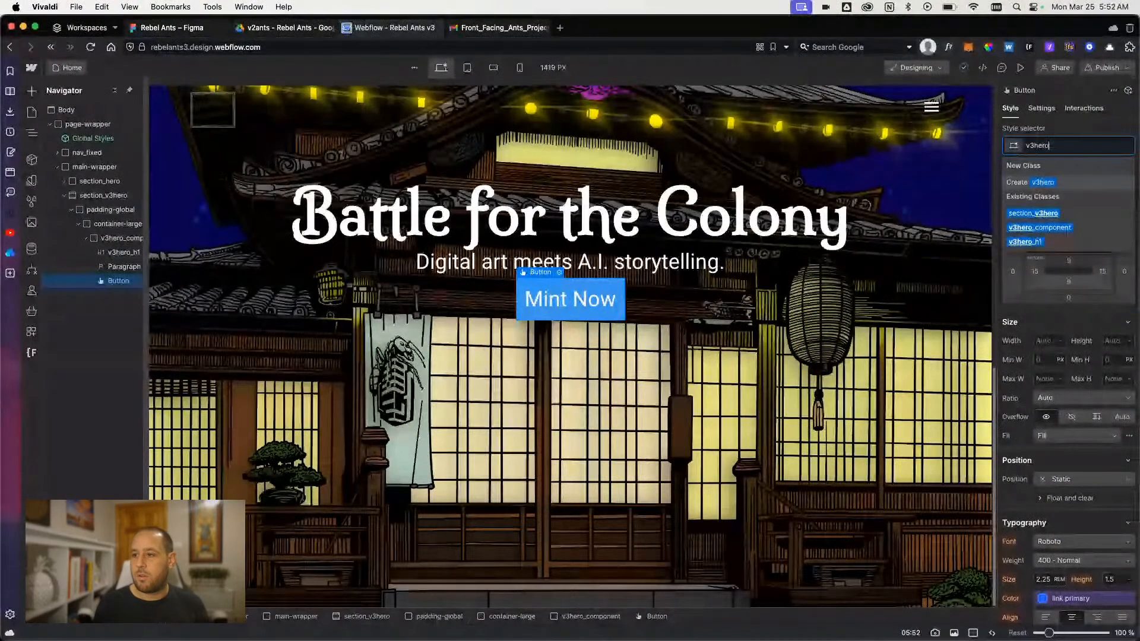
pyautogui.write('_button')
pyautogui.press('Return')
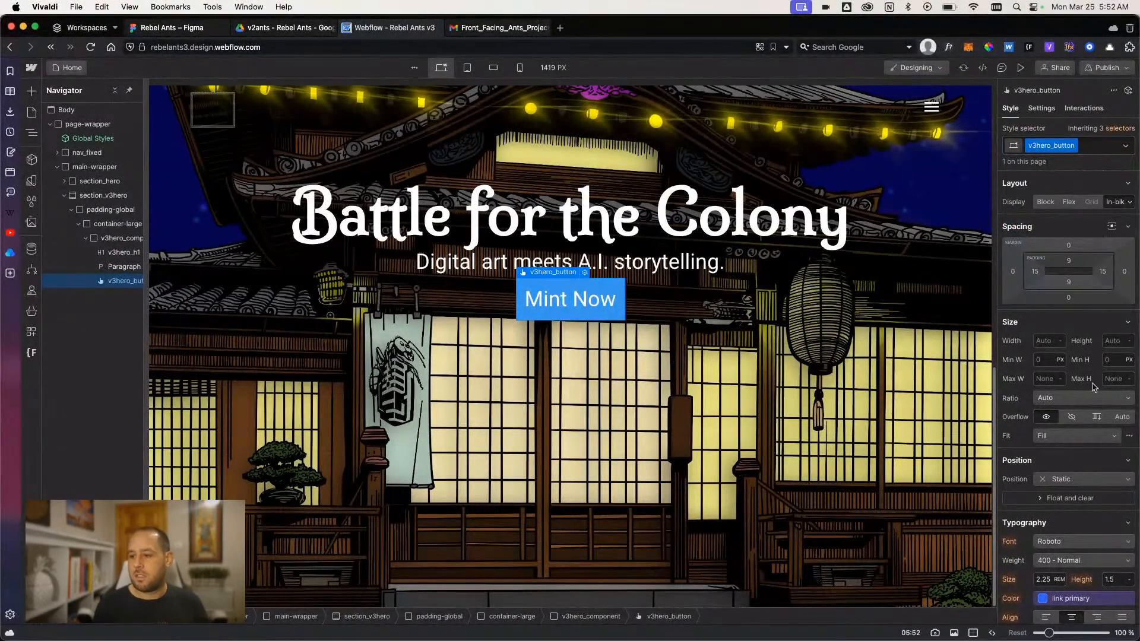
# - Set the Mint Now button's font size to 1.5 rem
pyautogui.scroll(-1, 1069, 463)
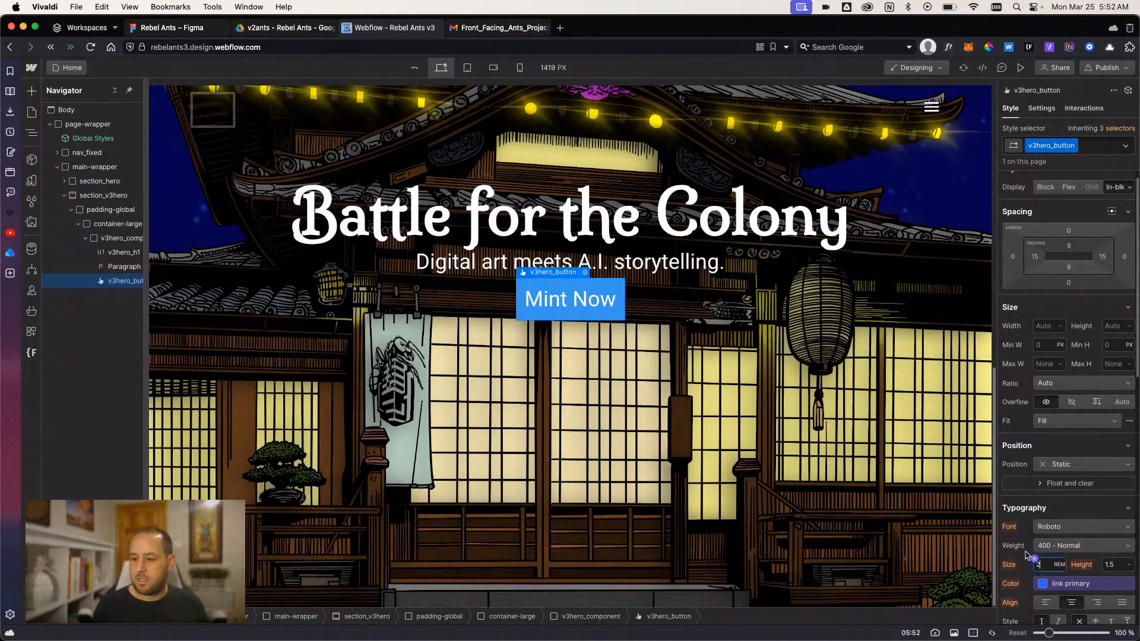
pyautogui.press('BackSpace')
pyautogui.write('1.5')
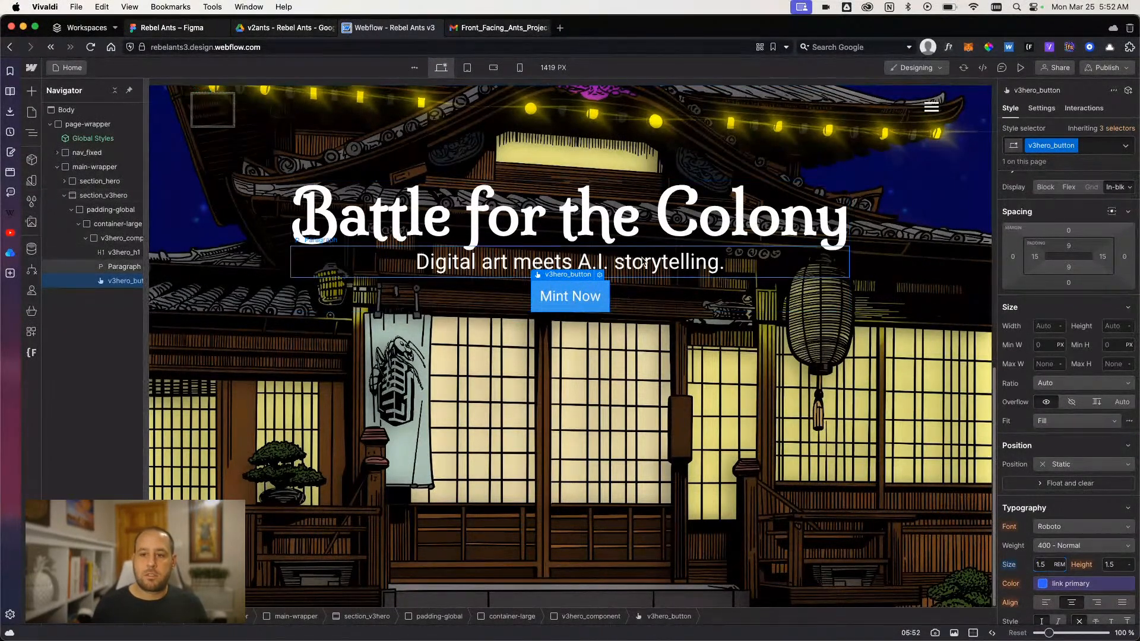
# - Inspect the text settings of the tagline under the Battle for the Colony heading in Webflow and Figma, ending back in Webflow
pyautogui.click(621, 270)
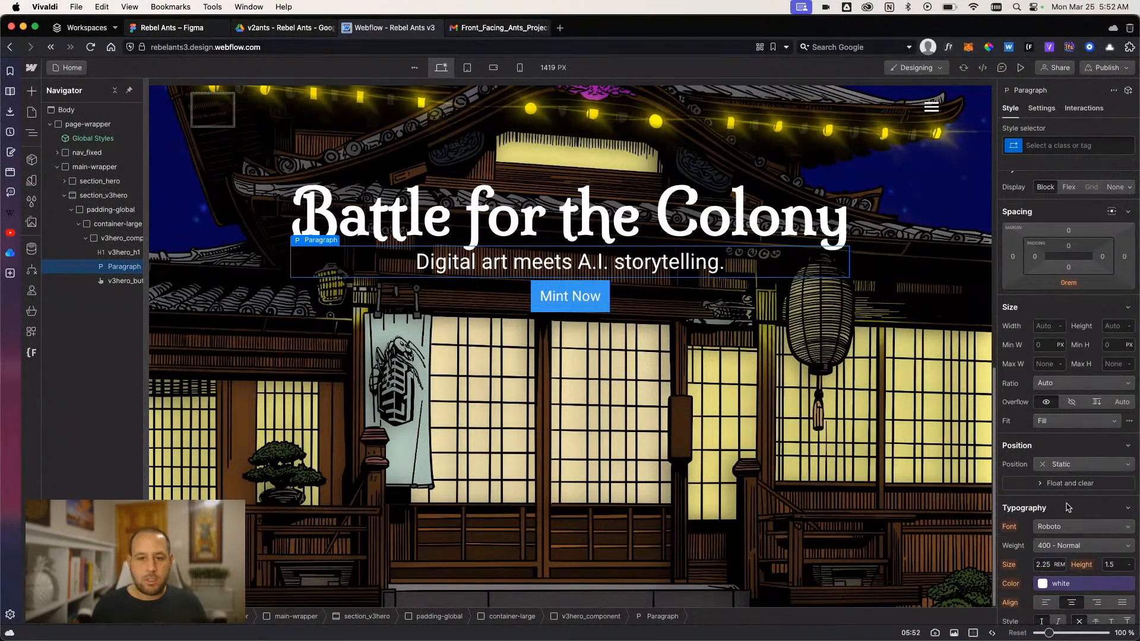
pyautogui.click(166, 27)
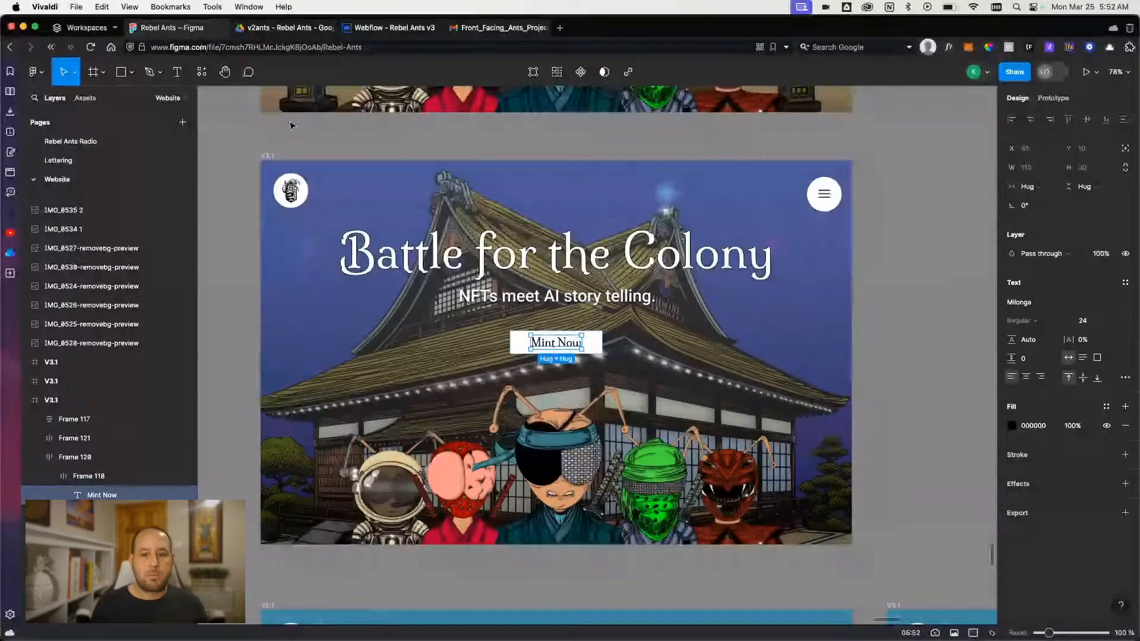
pyautogui.click(503, 301)
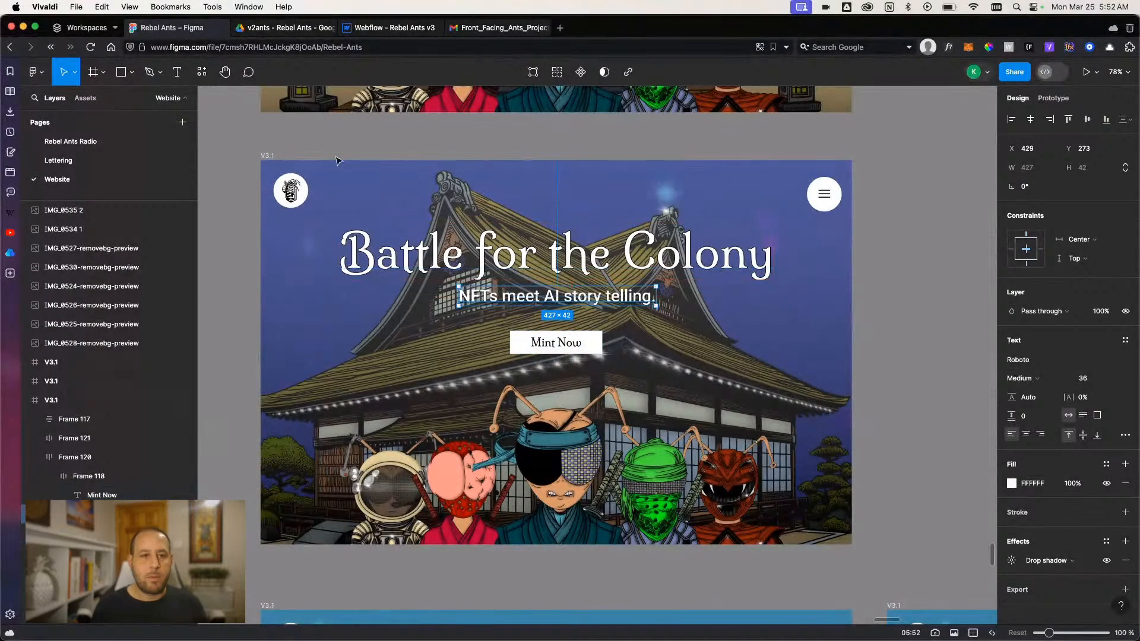
pyautogui.click(389, 28)
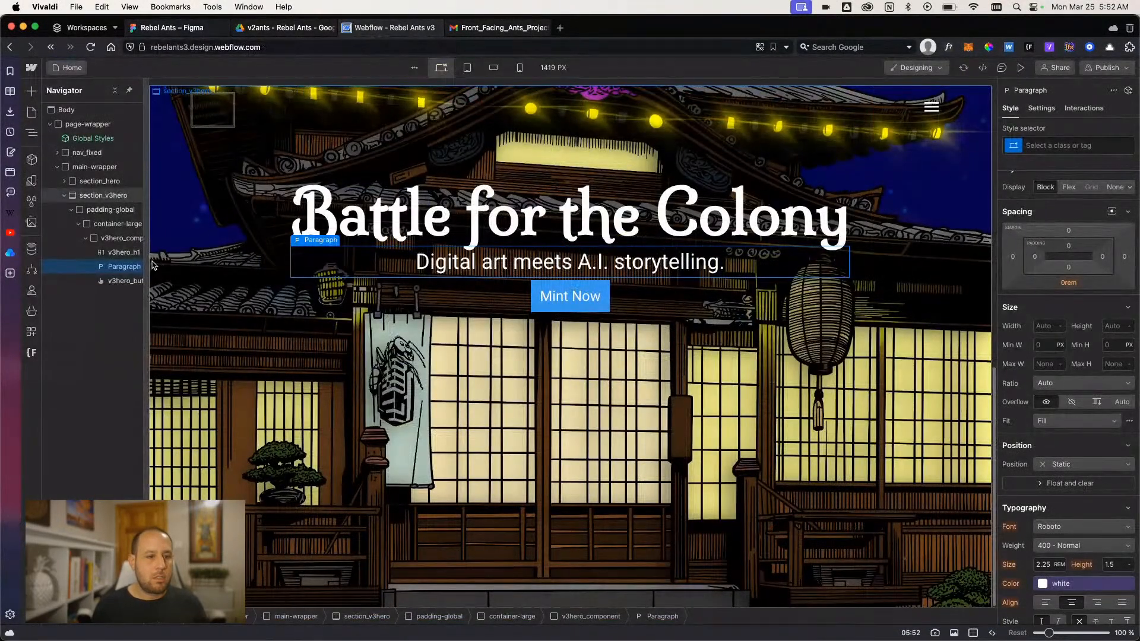
# - Wrap the v3hero_h1 heading in a div block and move the tagline paragraph into it below the heading
pyautogui.rightClick(117, 255)
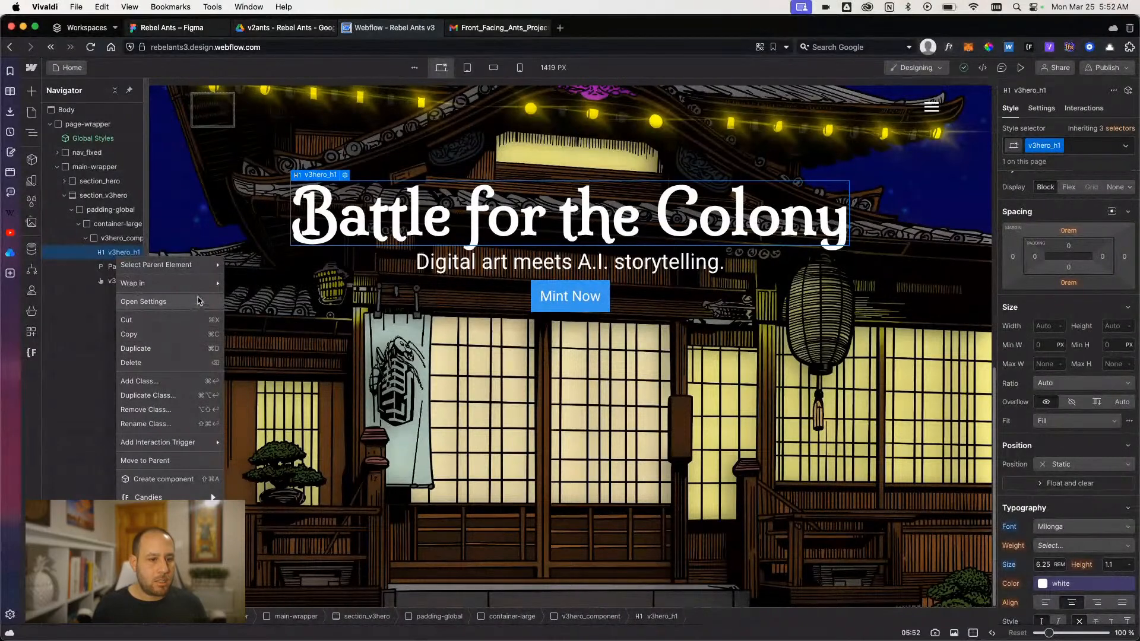
pyautogui.moveTo(199, 284)
pyautogui.click(246, 285)
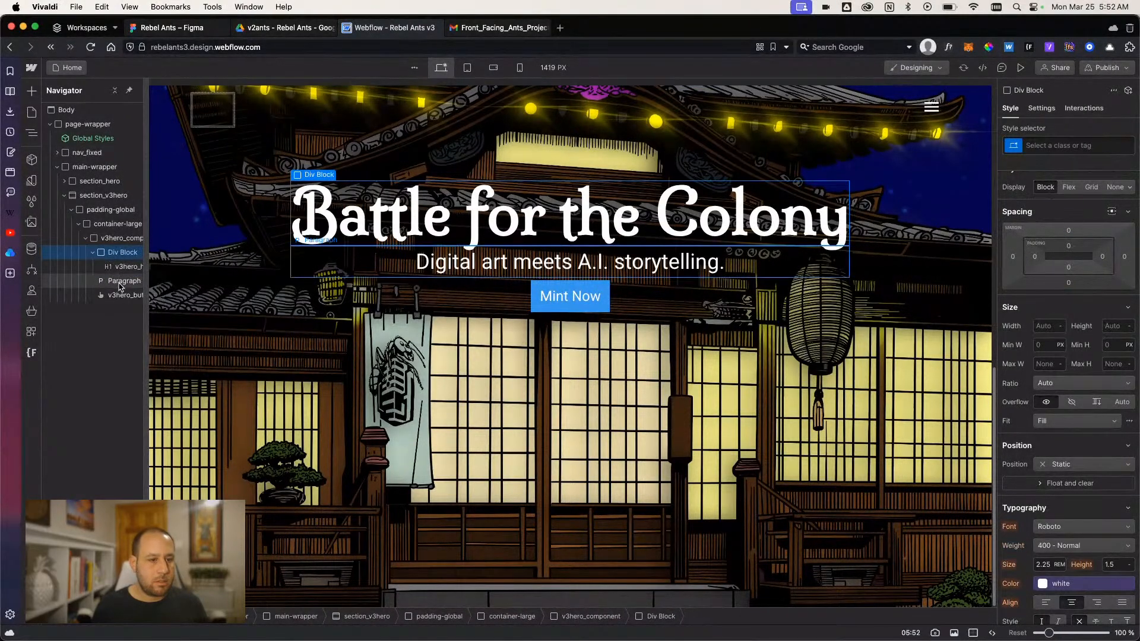
pyautogui.moveTo(121, 286)
pyautogui.mouseDown()
pyautogui.moveTo(134, 280)
pyautogui.moveTo(114, 278)
pyautogui.moveTo(124, 266)
pyautogui.moveTo(119, 282)
pyautogui.mouseUp()
# - Give the div block around the heading and paragraph the new class v3hero_header-content
pyautogui.click(116, 252)
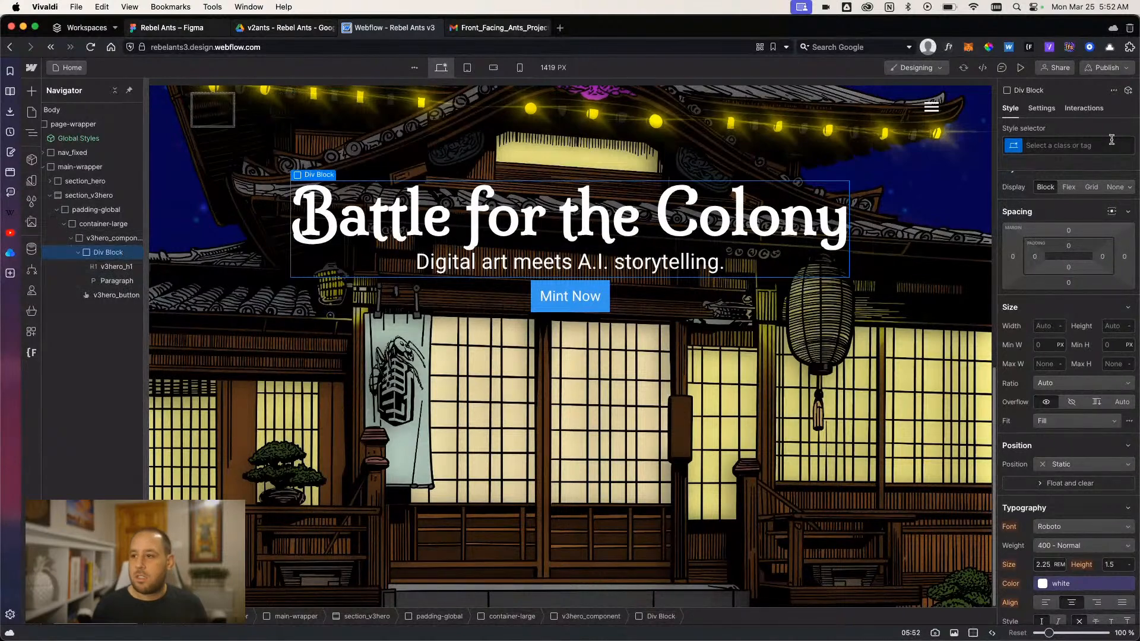
pyautogui.click(1091, 151)
pyautogui.write('v')
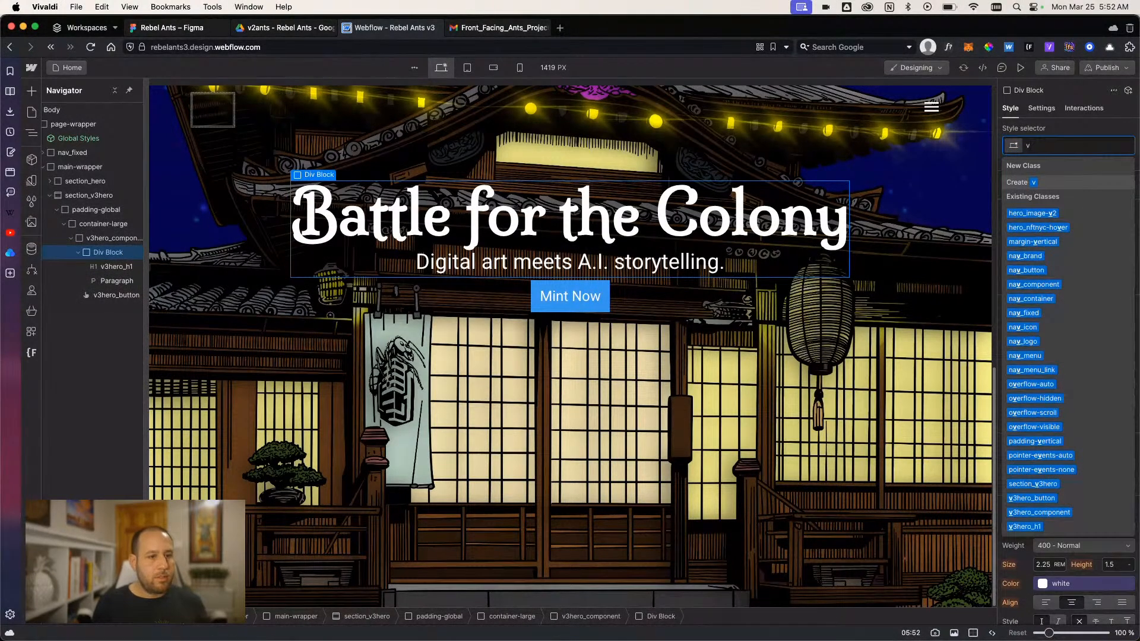
pyautogui.write('3hero')
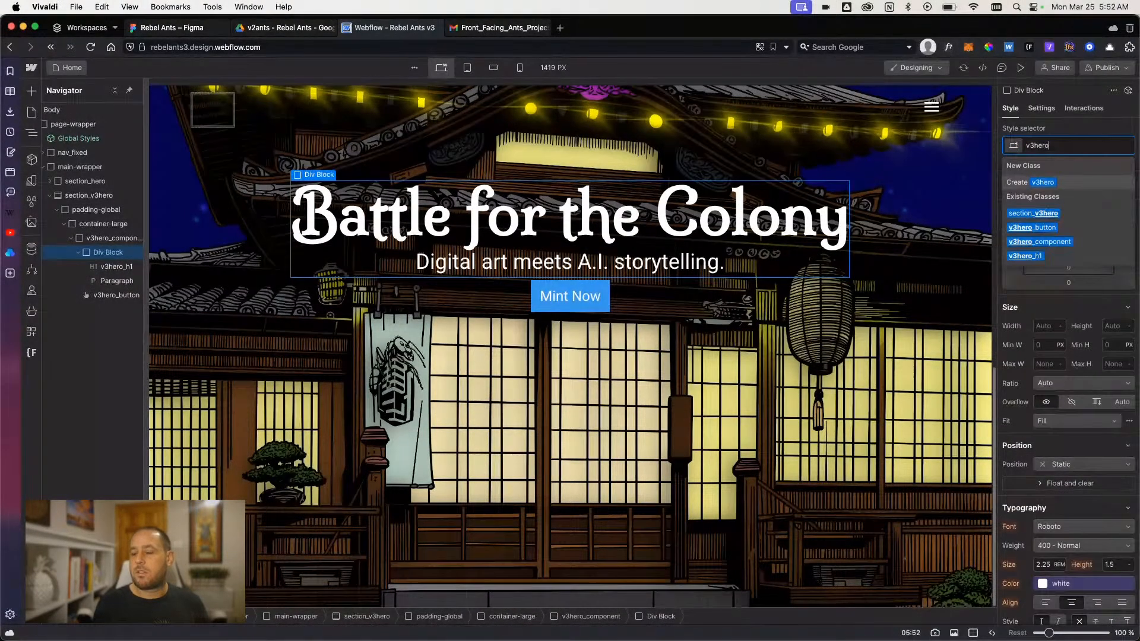
pyautogui.write('_head')
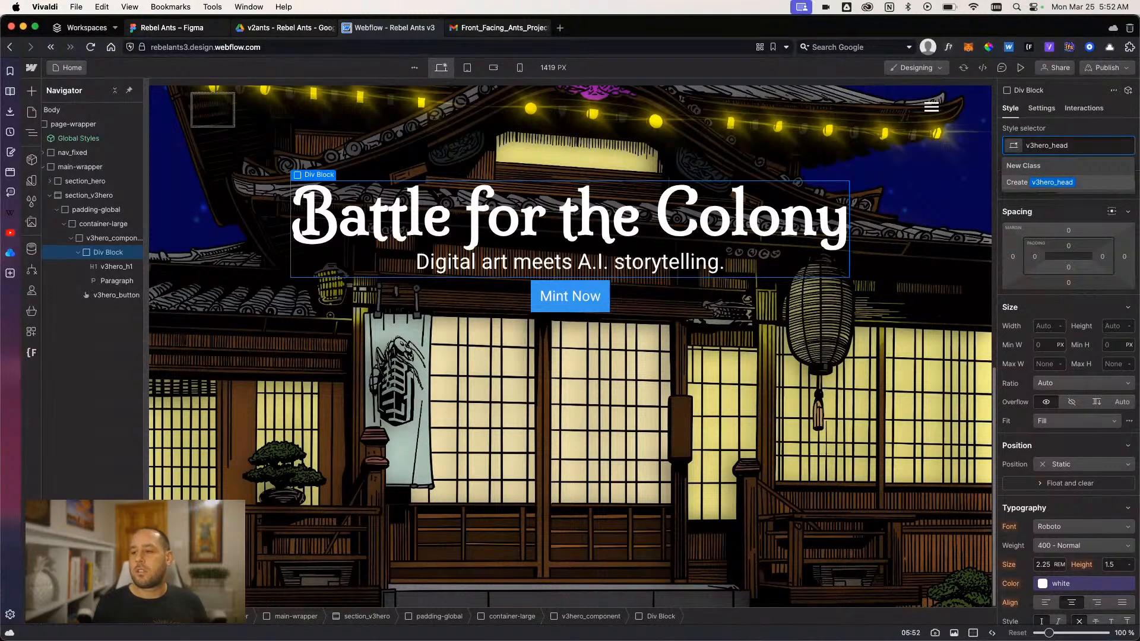
pyautogui.write('er-content')
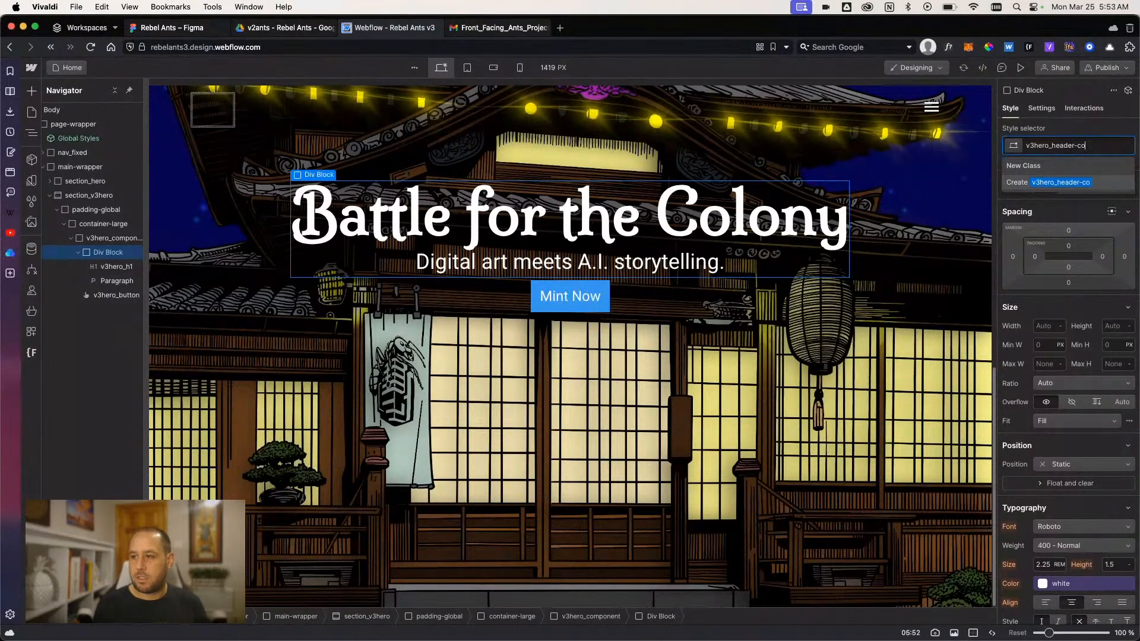
pyautogui.press('Return')
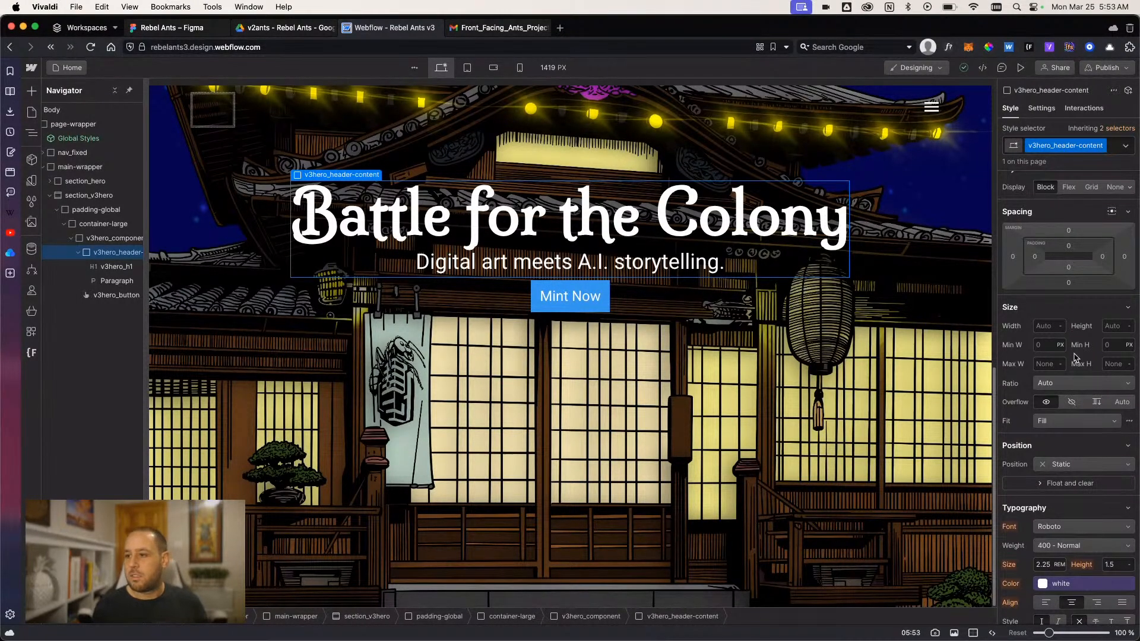
# - Make v3hero_header-content a vertical flex layout with a gap of 1 rem
pyautogui.click(1068, 187)
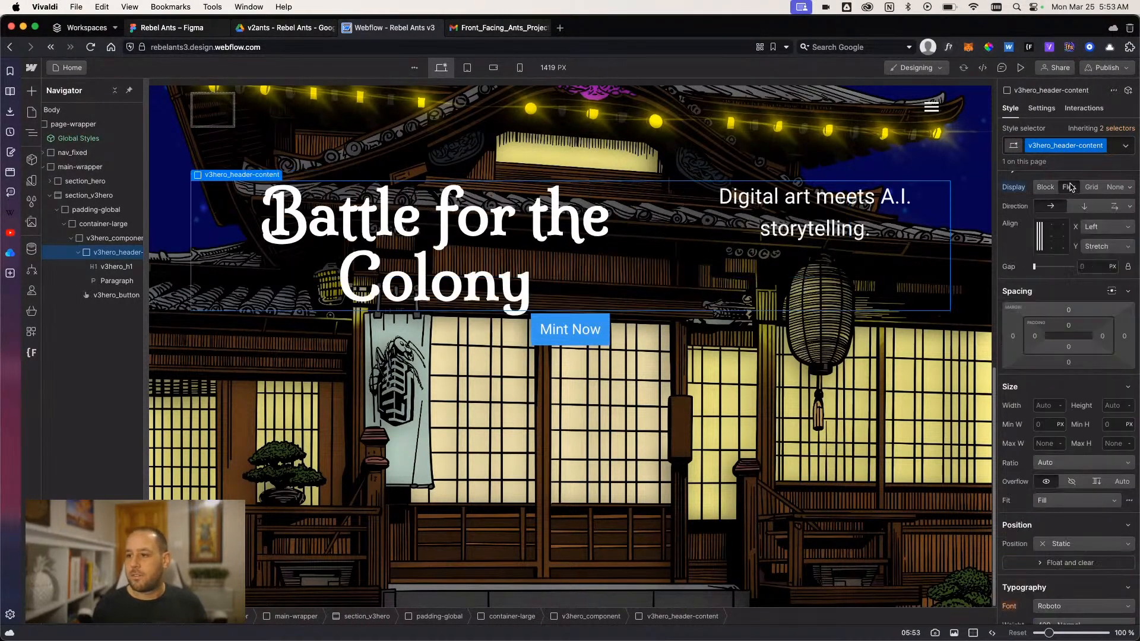
pyautogui.click(1093, 271)
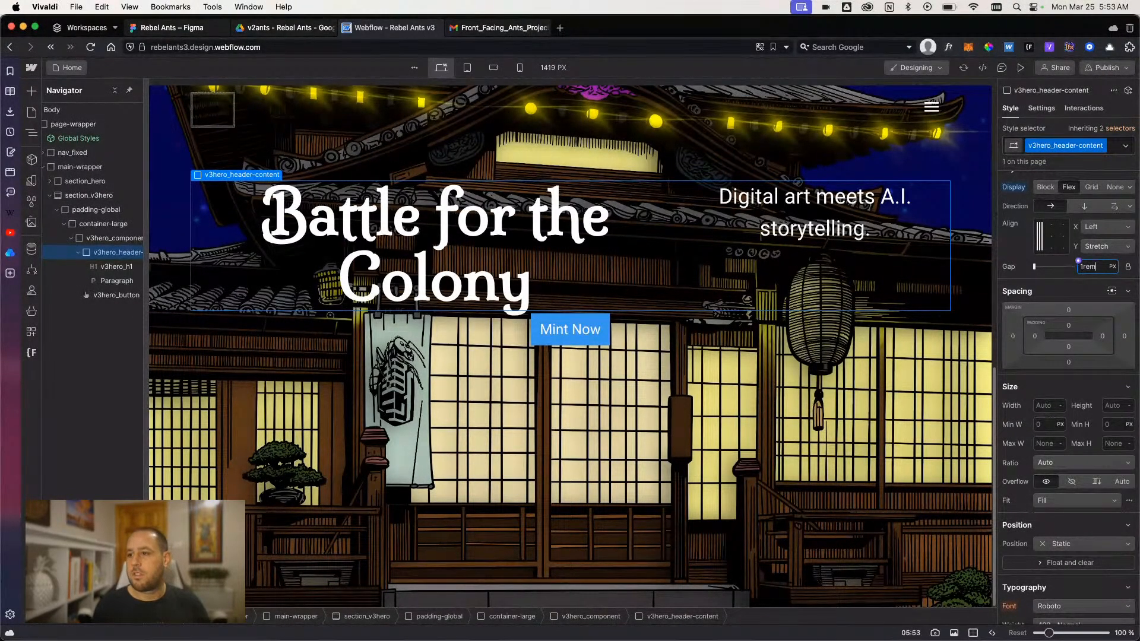
pyautogui.press('Return')
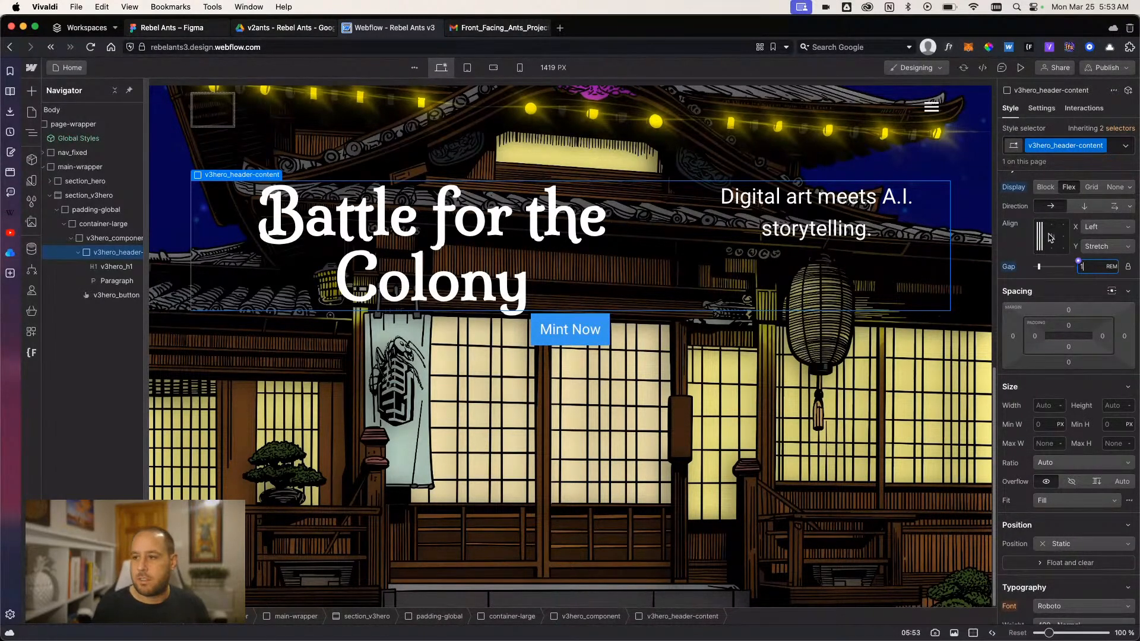
pyautogui.click(1084, 206)
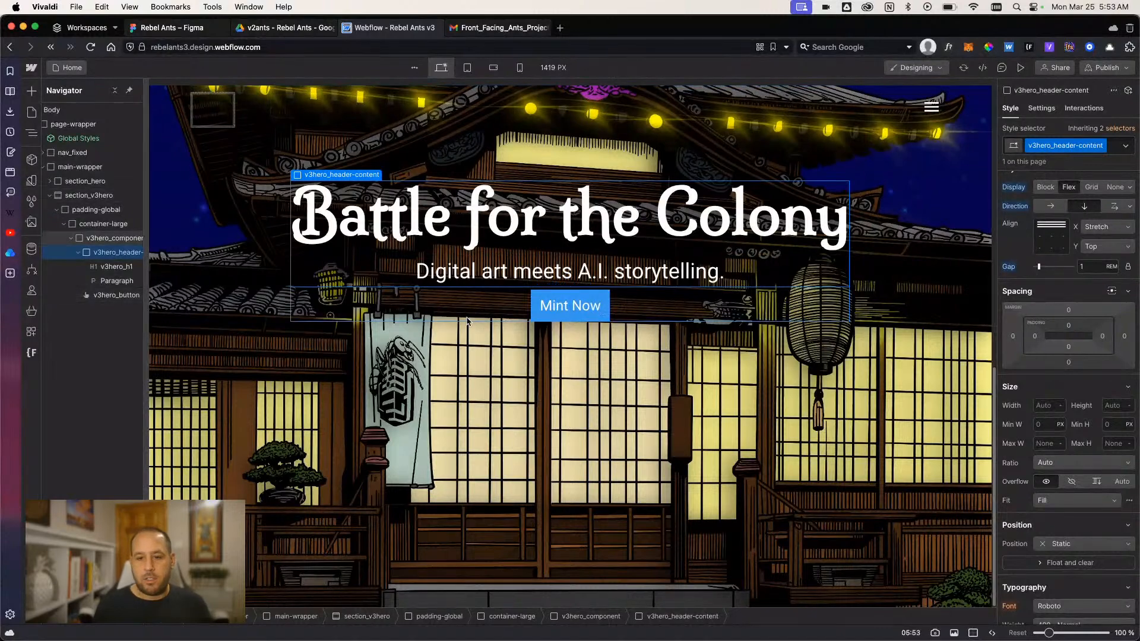
# - Measure the spacing between the tagline and the Mint Now button in Figma and return to Webflow
pyautogui.click(178, 28)
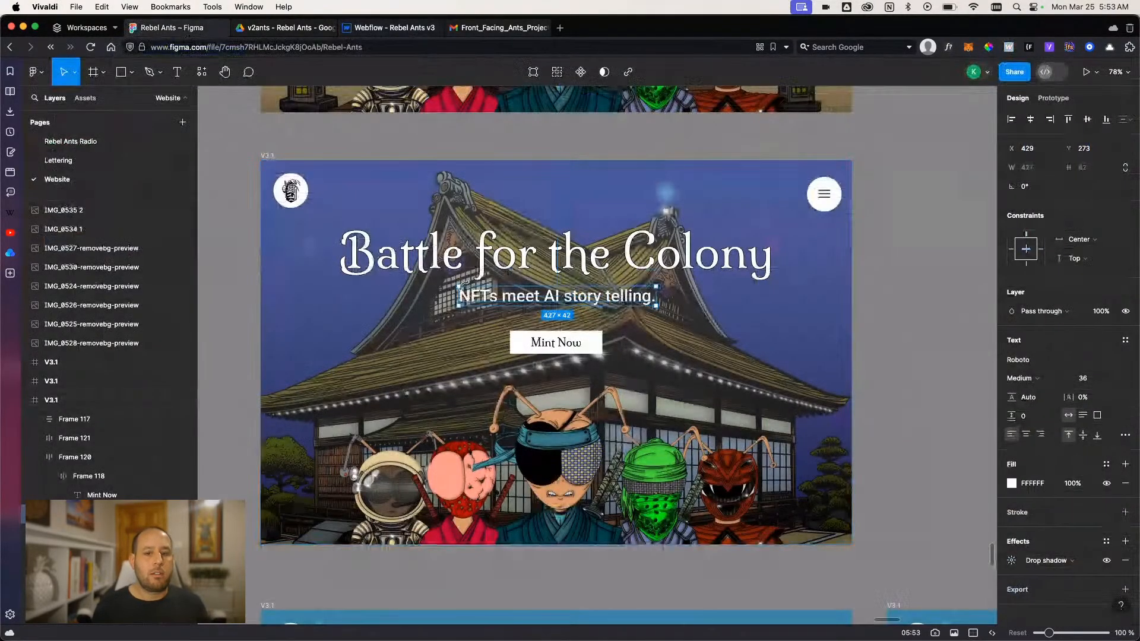
pyautogui.press('alt')
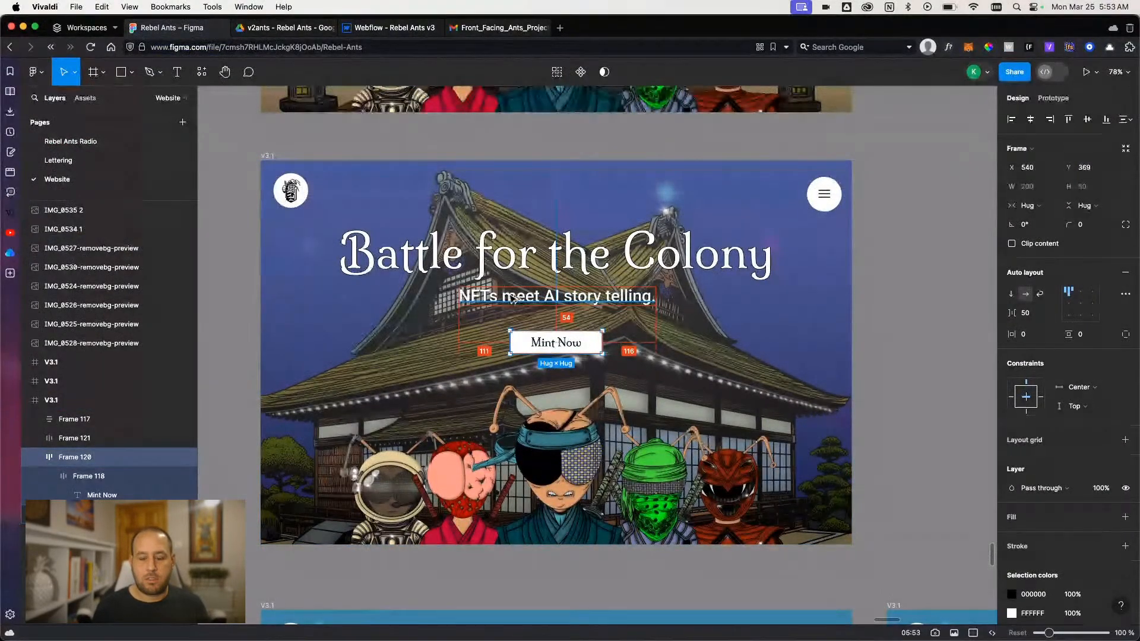
pyautogui.click(392, 27)
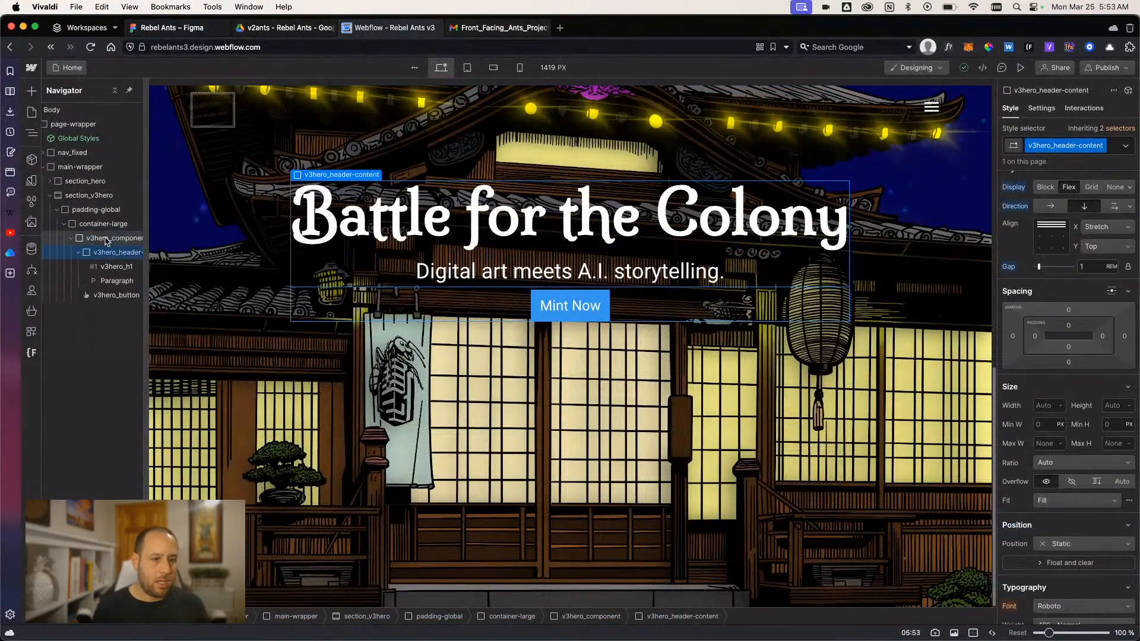
# - Make v3hero_component a vertical flex layout with its children centered horizontally
pyautogui.click(1069, 187)
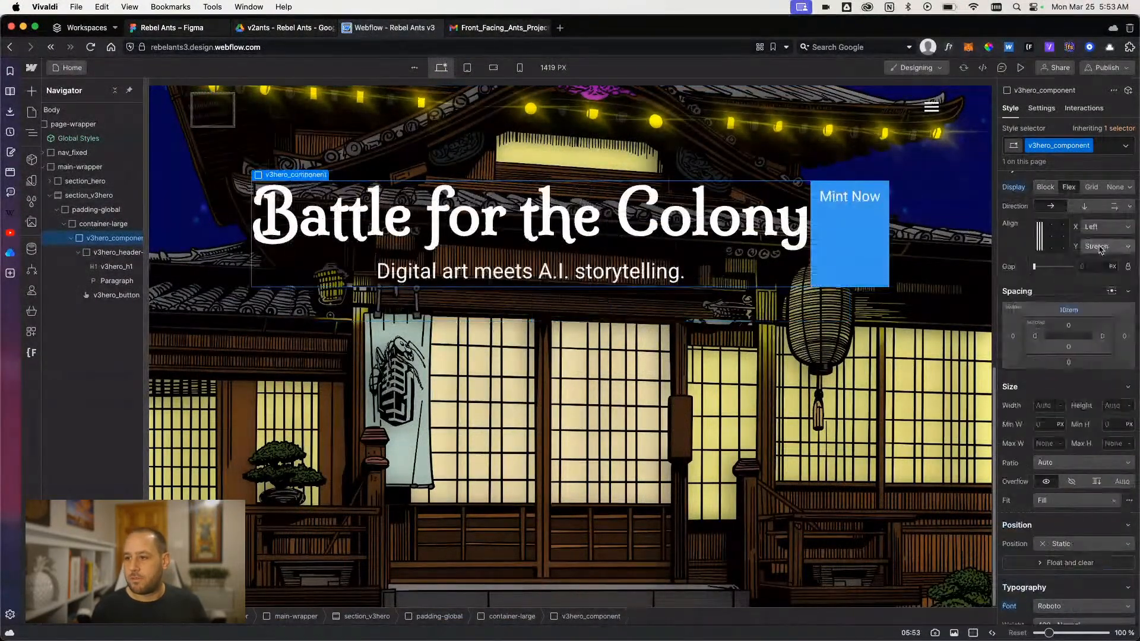
pyautogui.click(1084, 206)
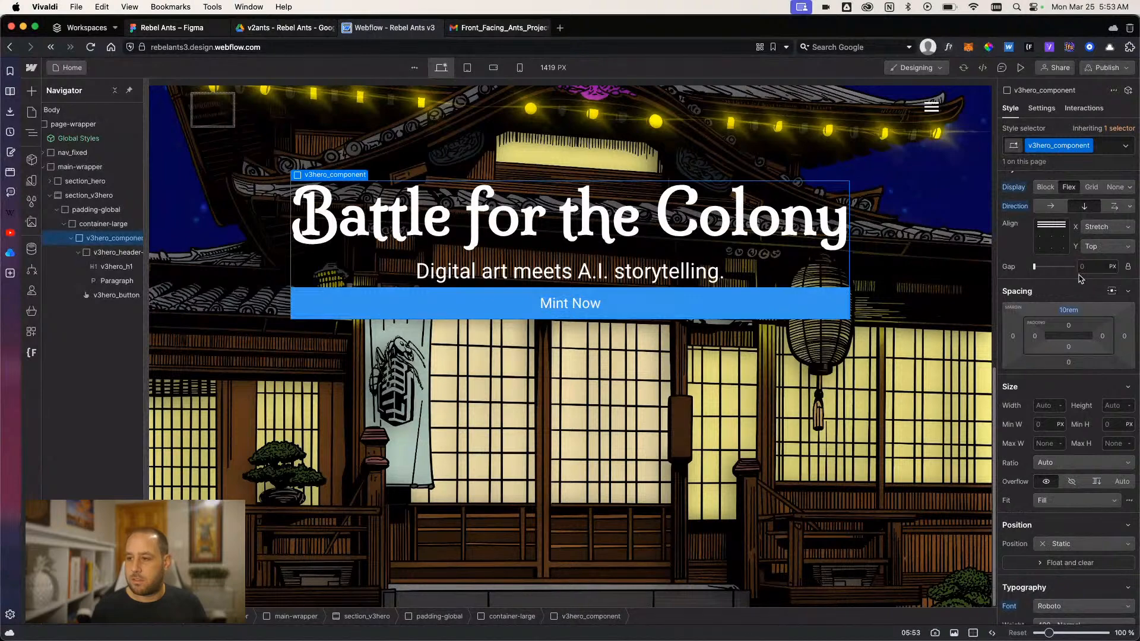
pyautogui.click(1104, 229)
pyautogui.click(1096, 192)
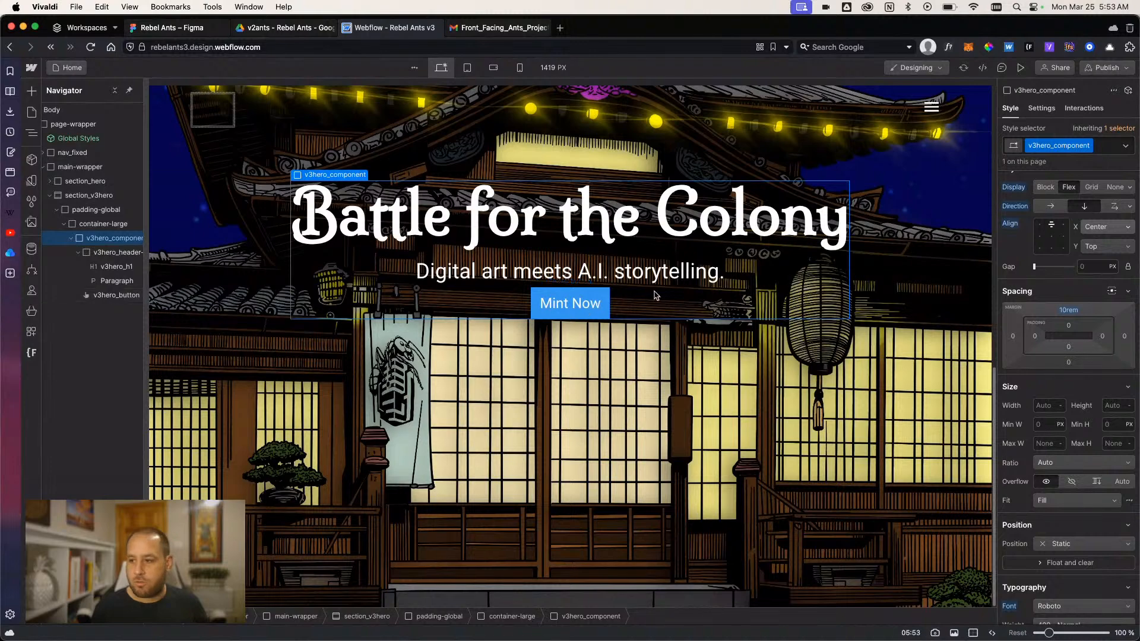
# - Set the gap of v3hero_component to 3 rem
pyautogui.scroll(-5, 1060, 500)
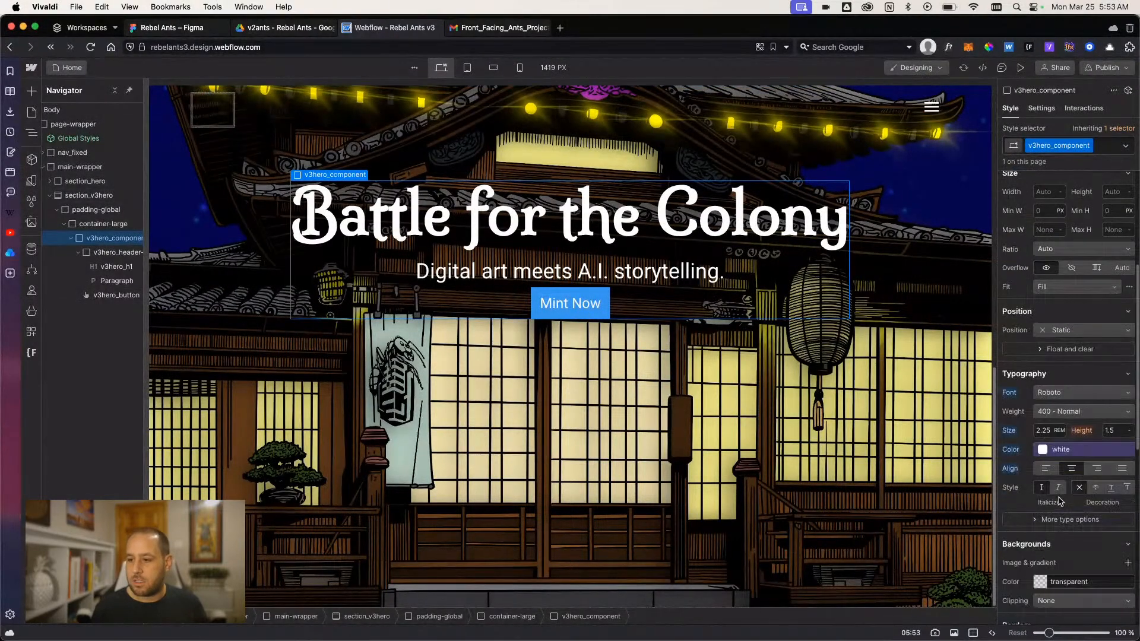
pyautogui.scroll(5, 1045, 440)
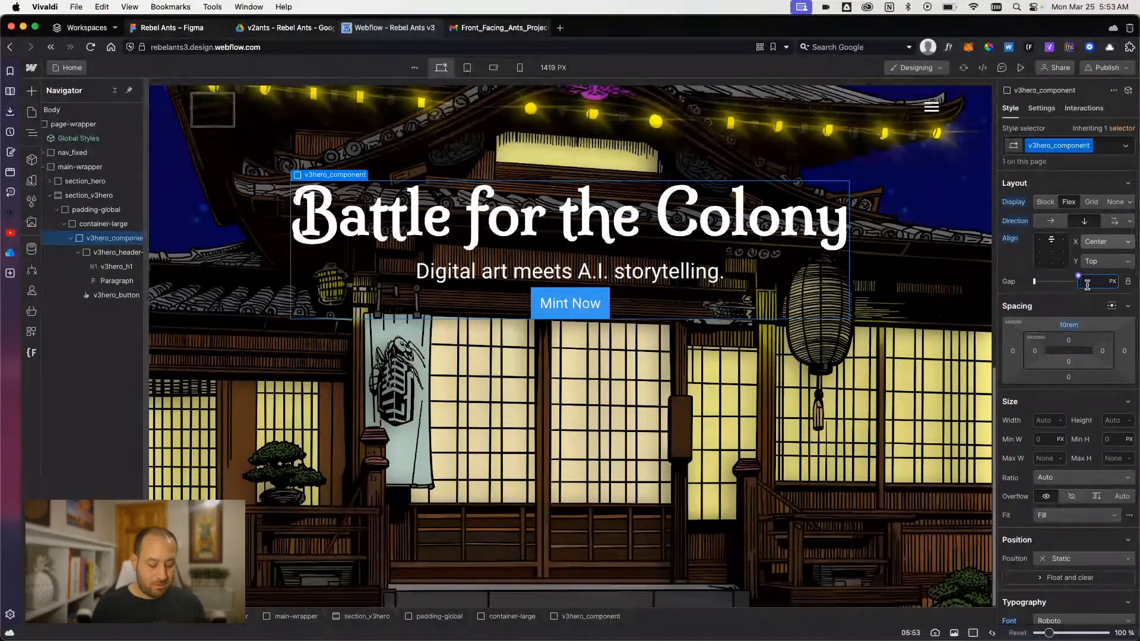
pyautogui.press('Return')
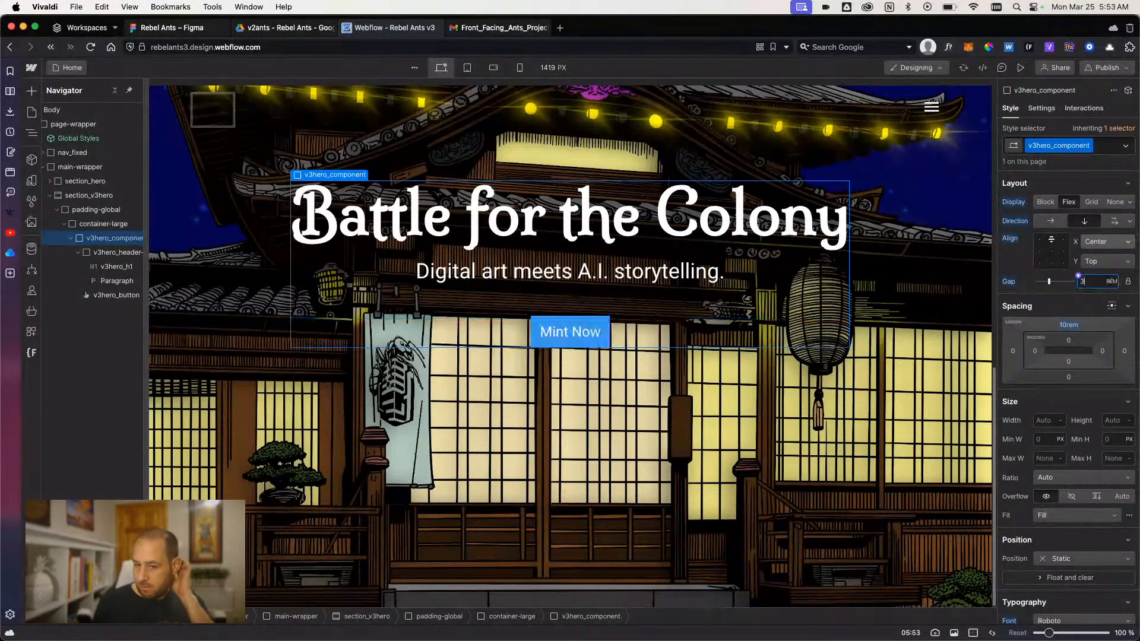
pyautogui.scroll(1, 829, 306)
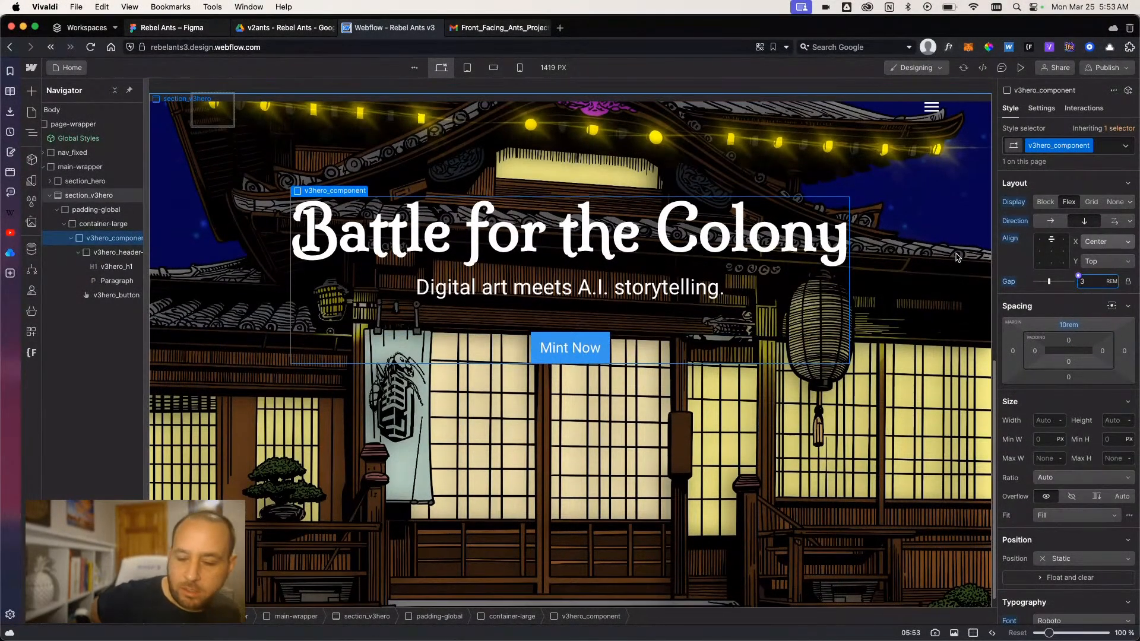
# - Check the Mint Now button in the Figma design and set v3hero_button's font to Milonga in Webflow
pyautogui.click(89, 295)
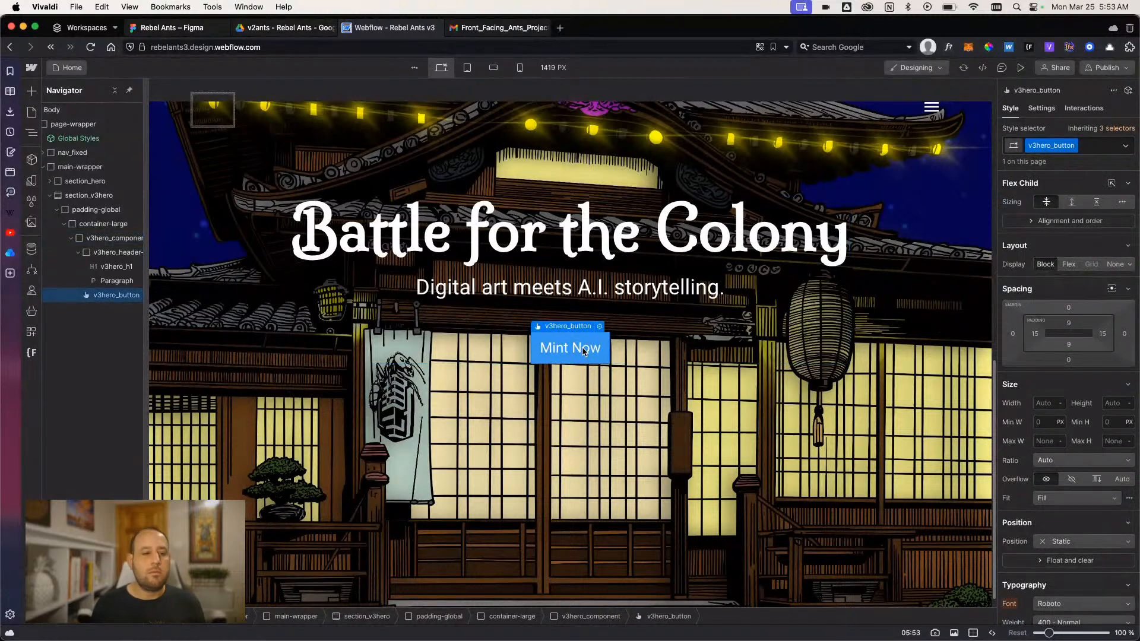
pyautogui.scroll(-5, 1038, 345)
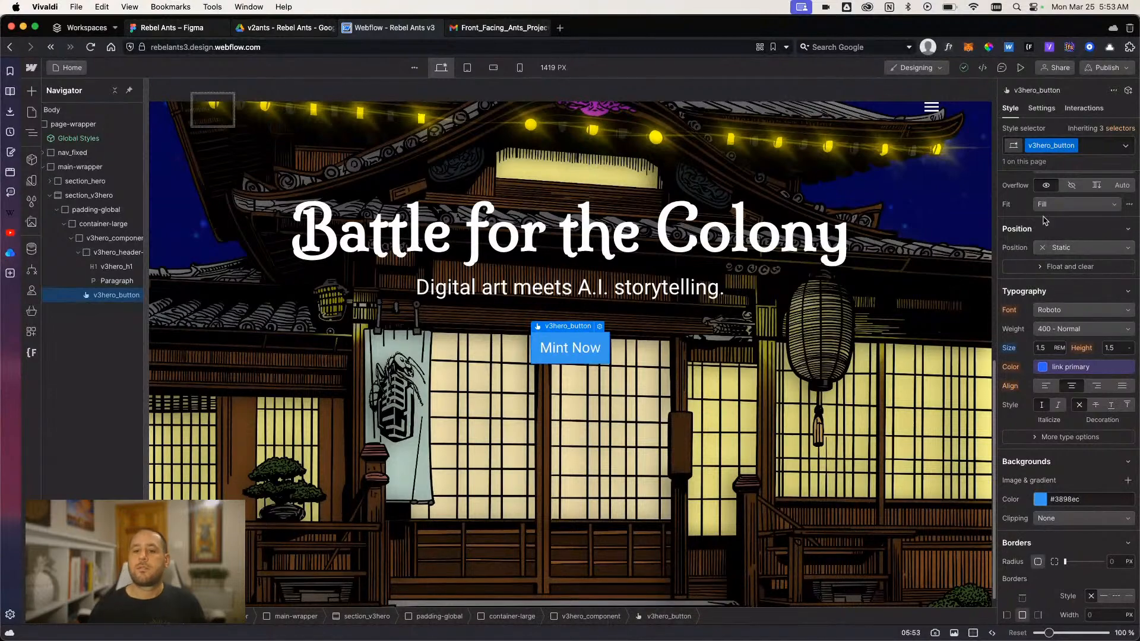
pyautogui.click(169, 27)
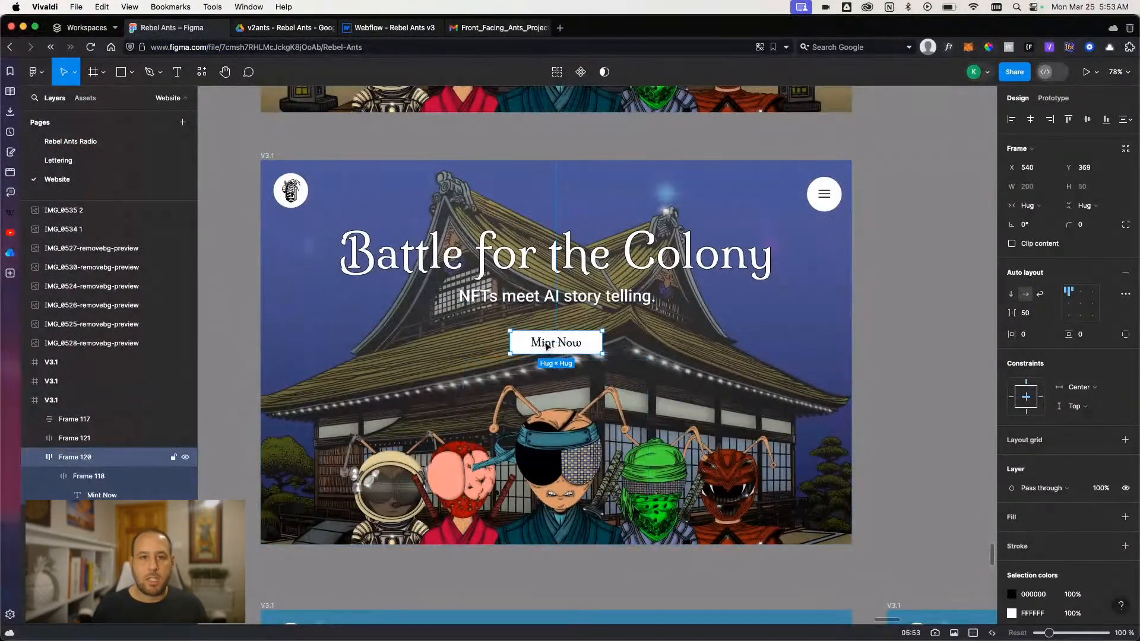
pyautogui.click(386, 27)
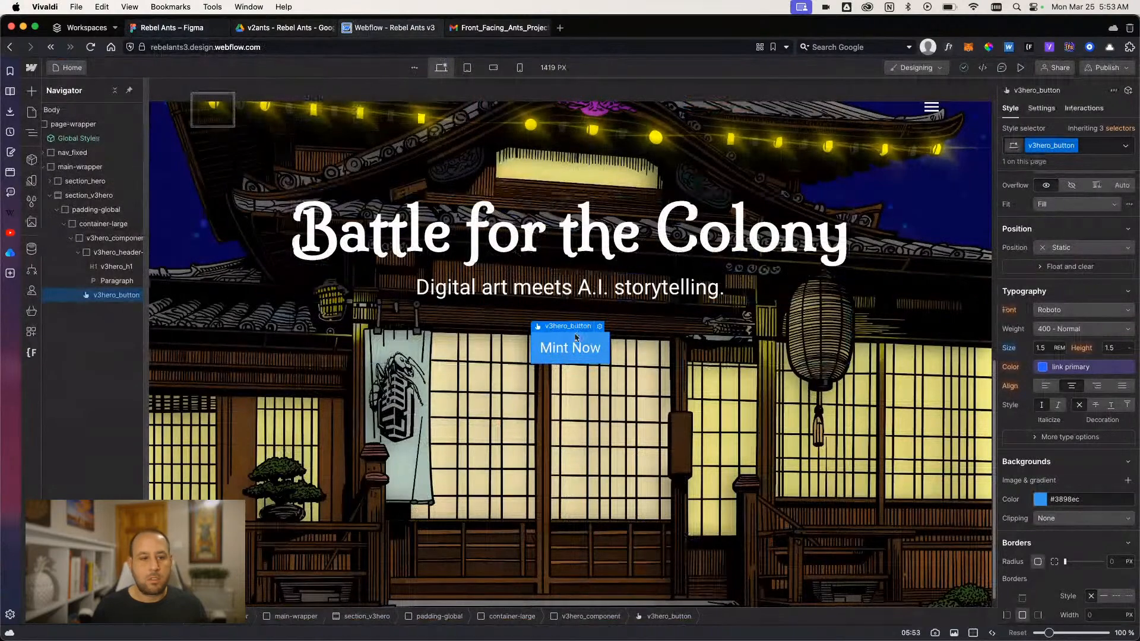
pyautogui.click(1052, 311)
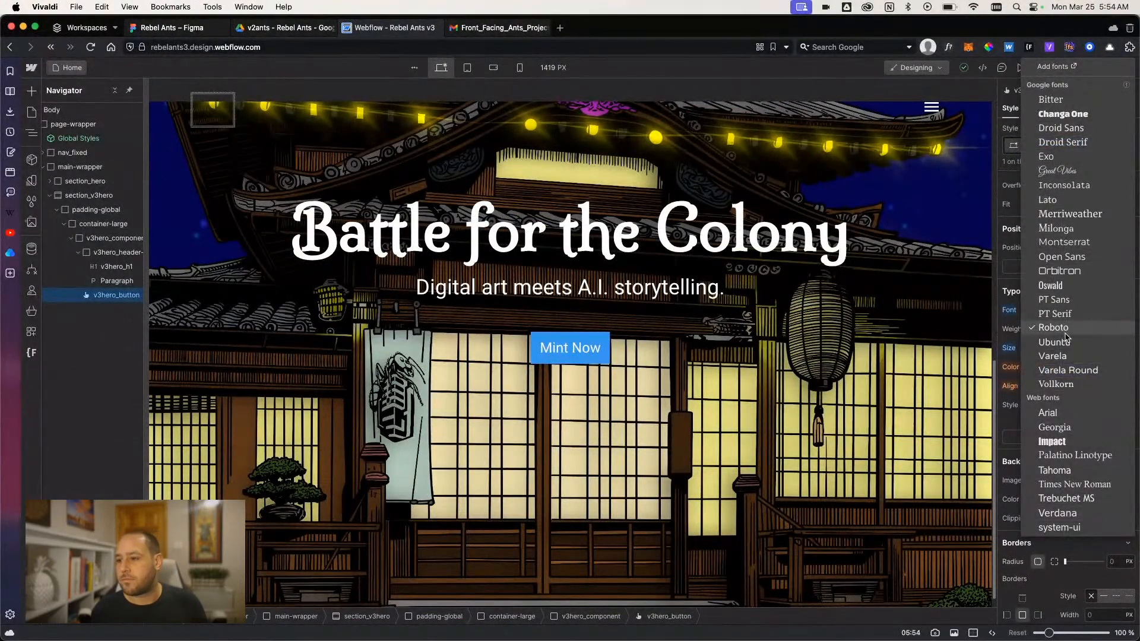
pyautogui.click(1055, 230)
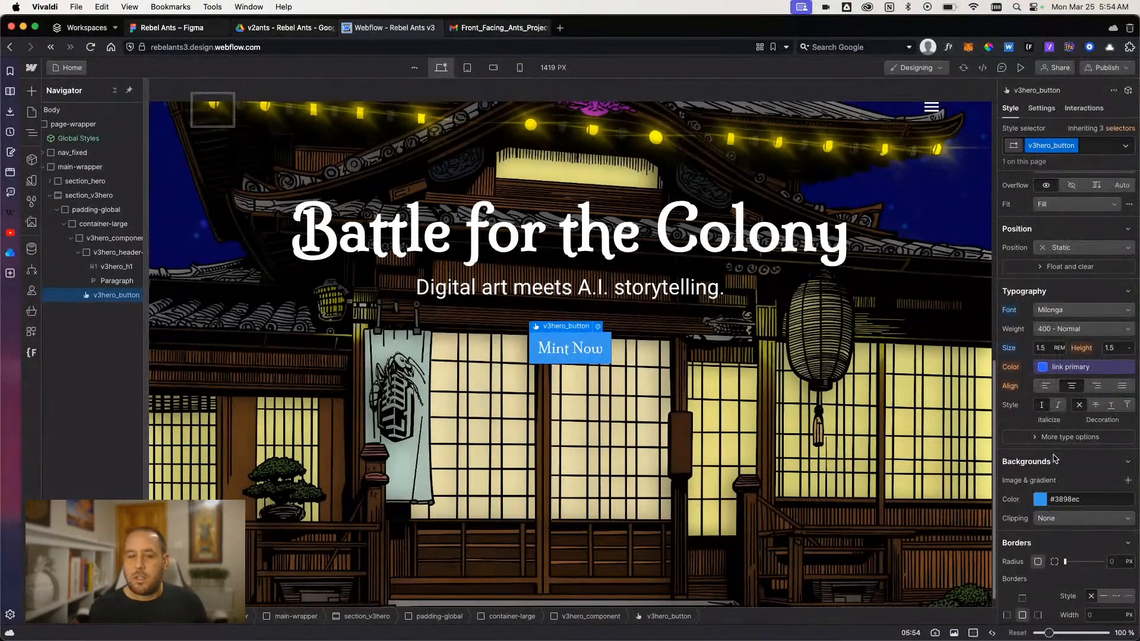
# - Review the Mint Now button's appearance in the Figma design again and return to the Webflow Designer
pyautogui.click(193, 28)
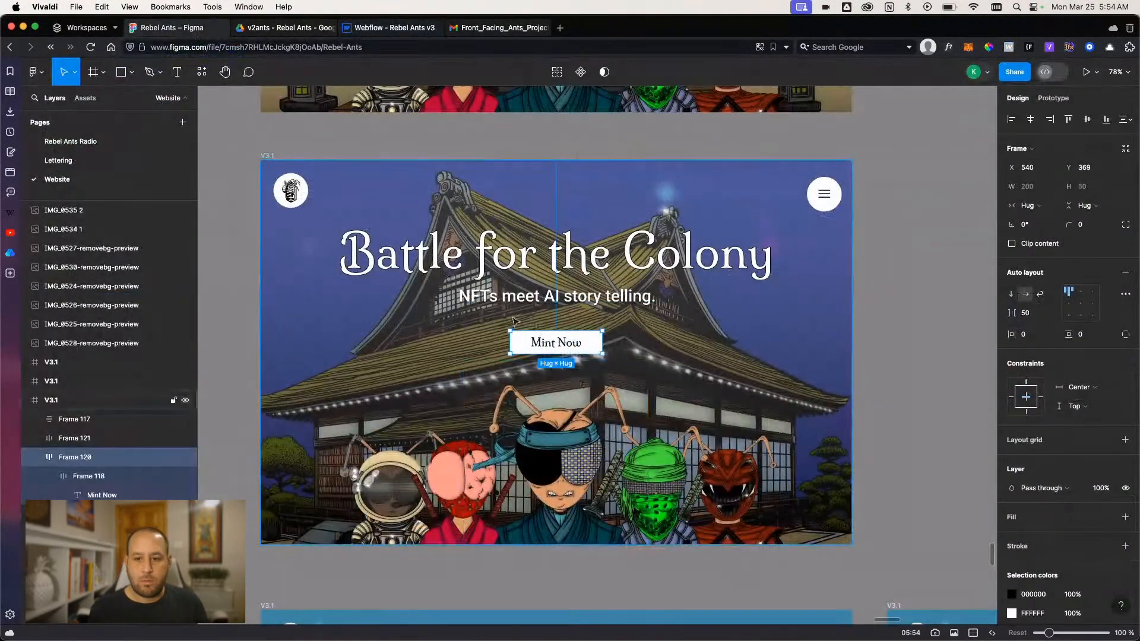
pyautogui.click(278, 30)
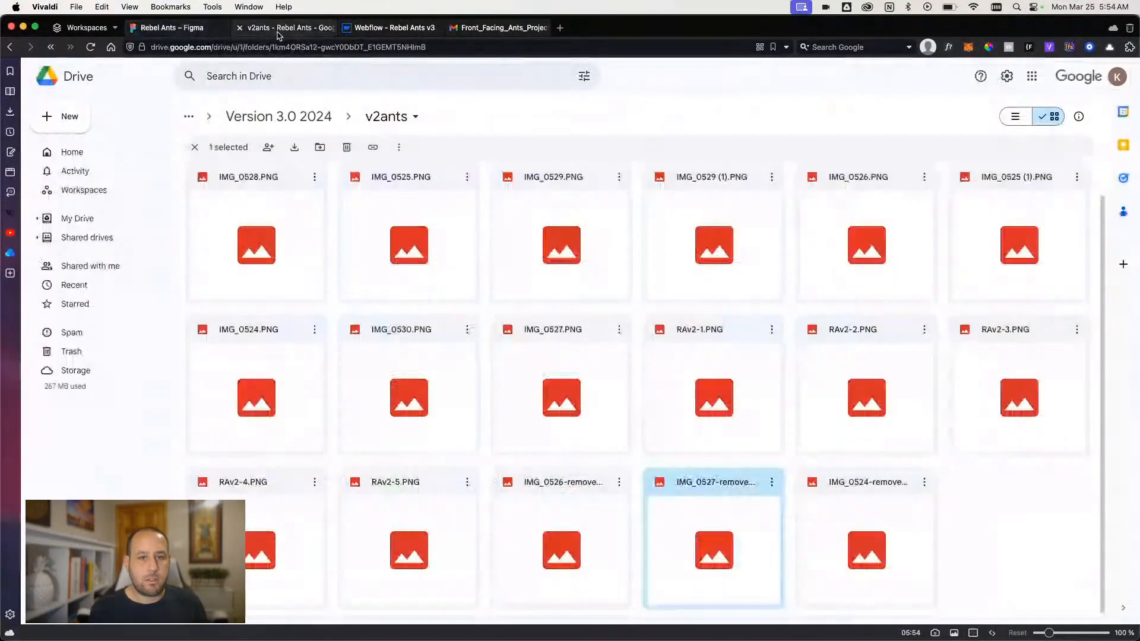
pyautogui.click(389, 28)
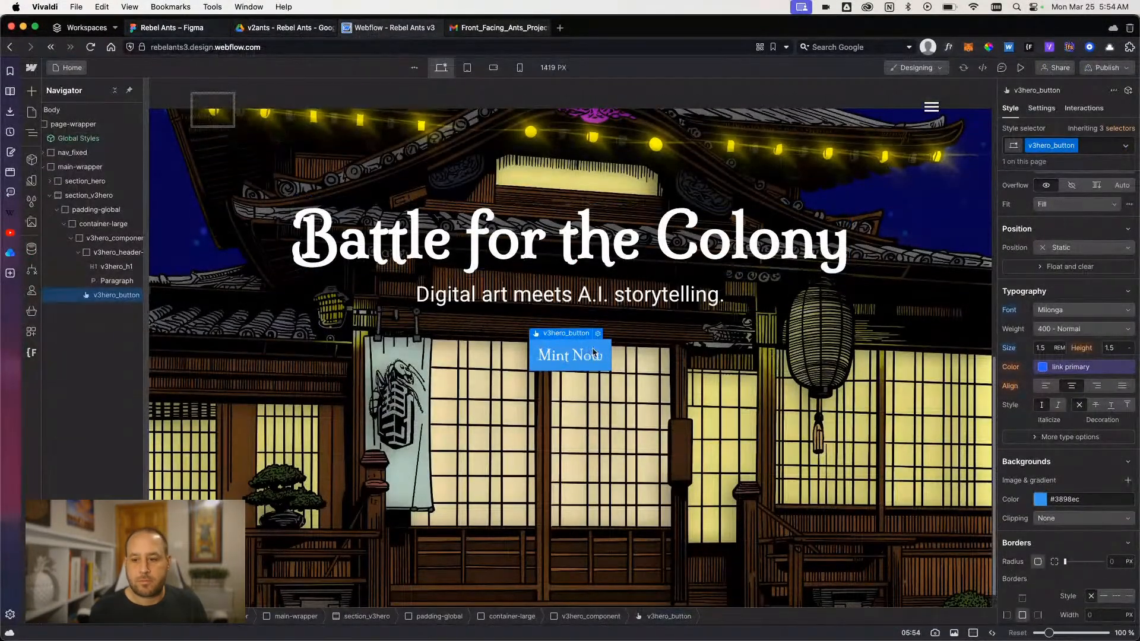
# - Set v3hero_button's background color to the white variable
pyautogui.scroll(-1, 1042, 492)
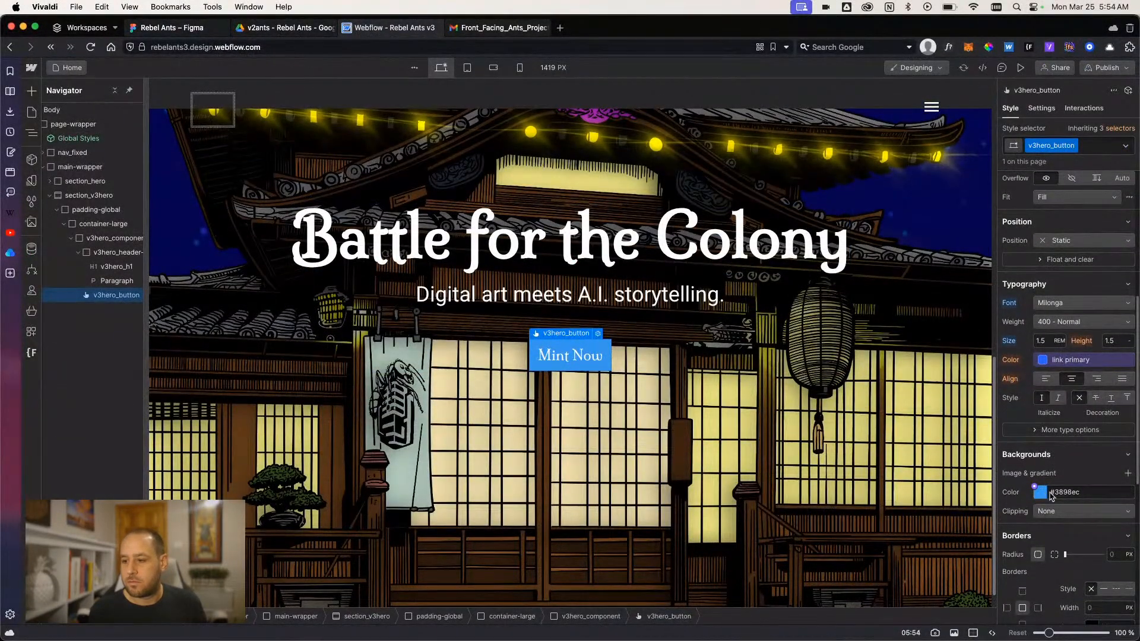
pyautogui.click(1034, 487)
pyautogui.write('white')
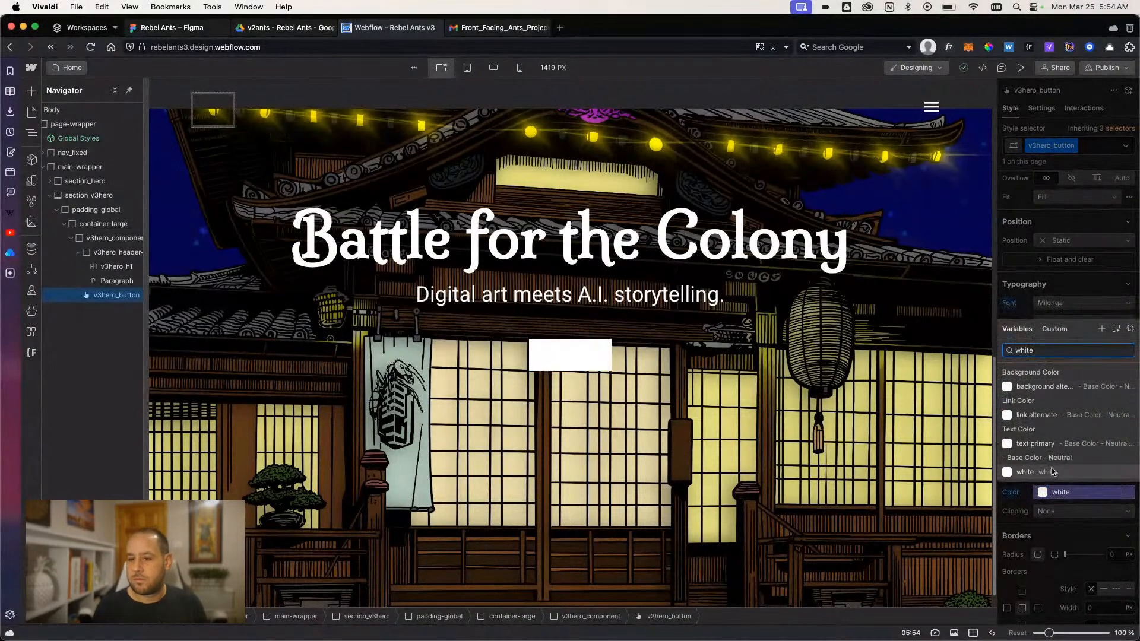
pyautogui.click(1057, 472)
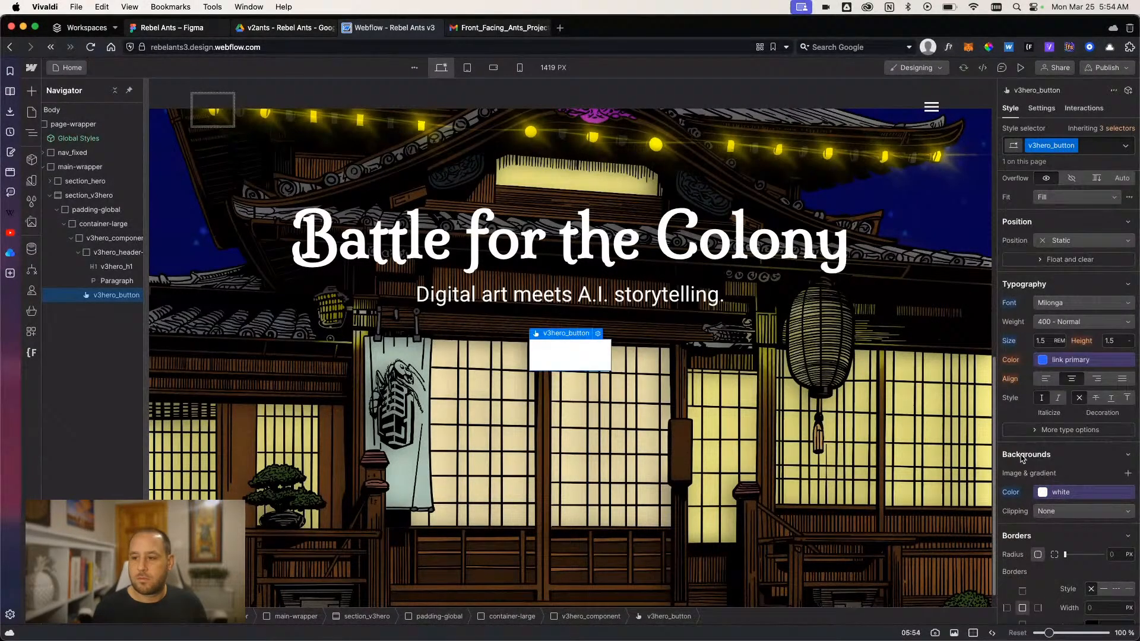
# - Set v3hero_button's text color to the black variable
pyautogui.click(1045, 361)
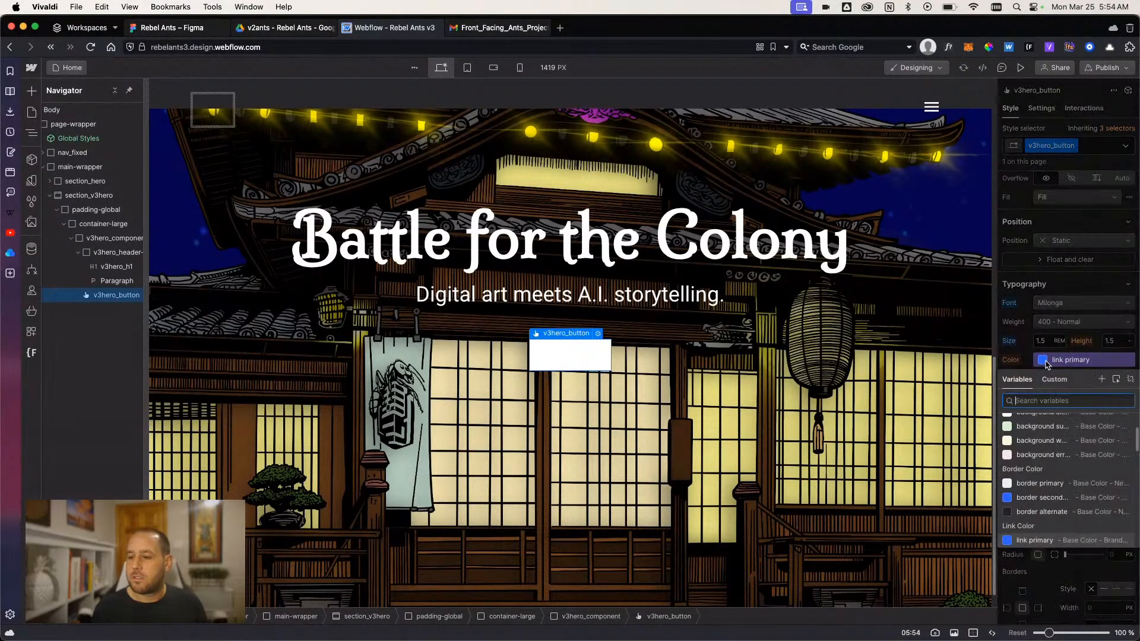
pyautogui.write('black')
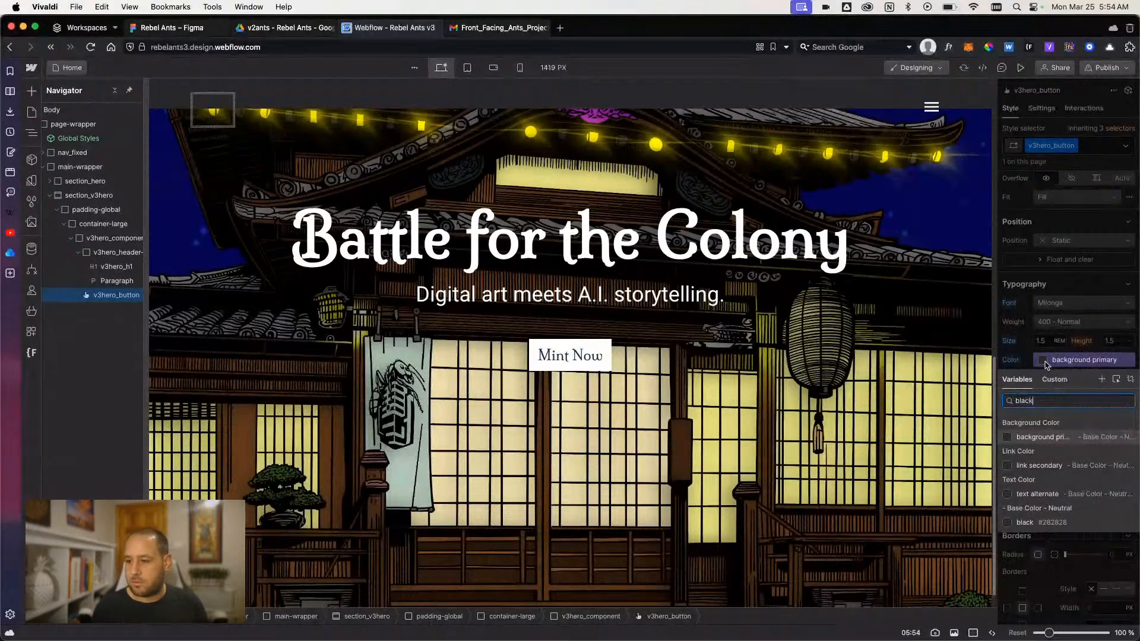
pyautogui.click(1025, 523)
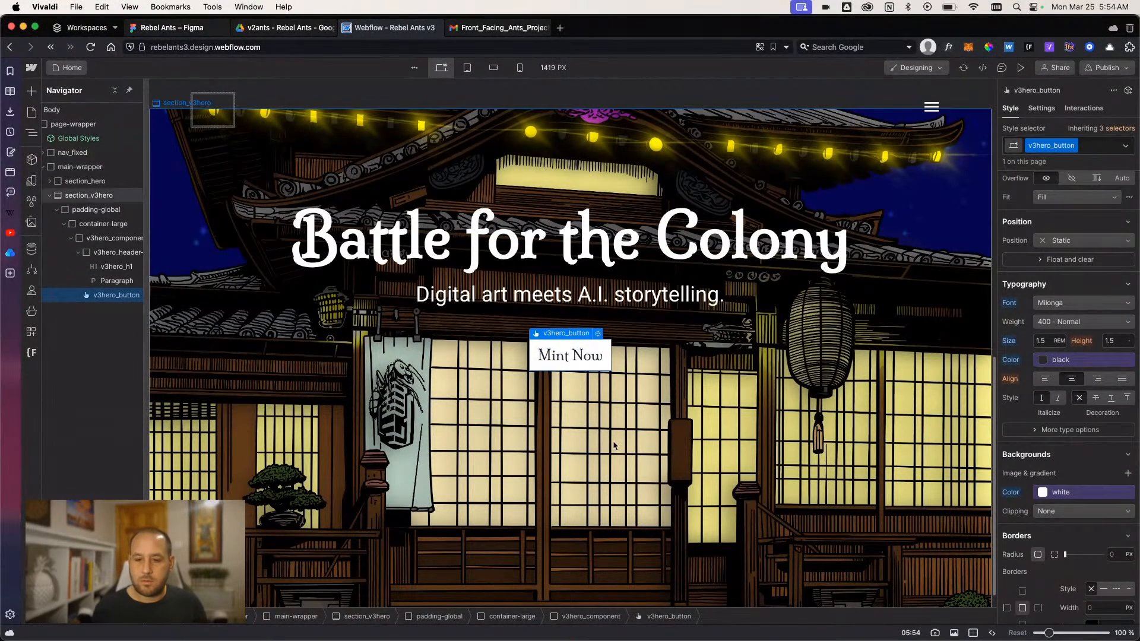
pyautogui.click(613, 441)
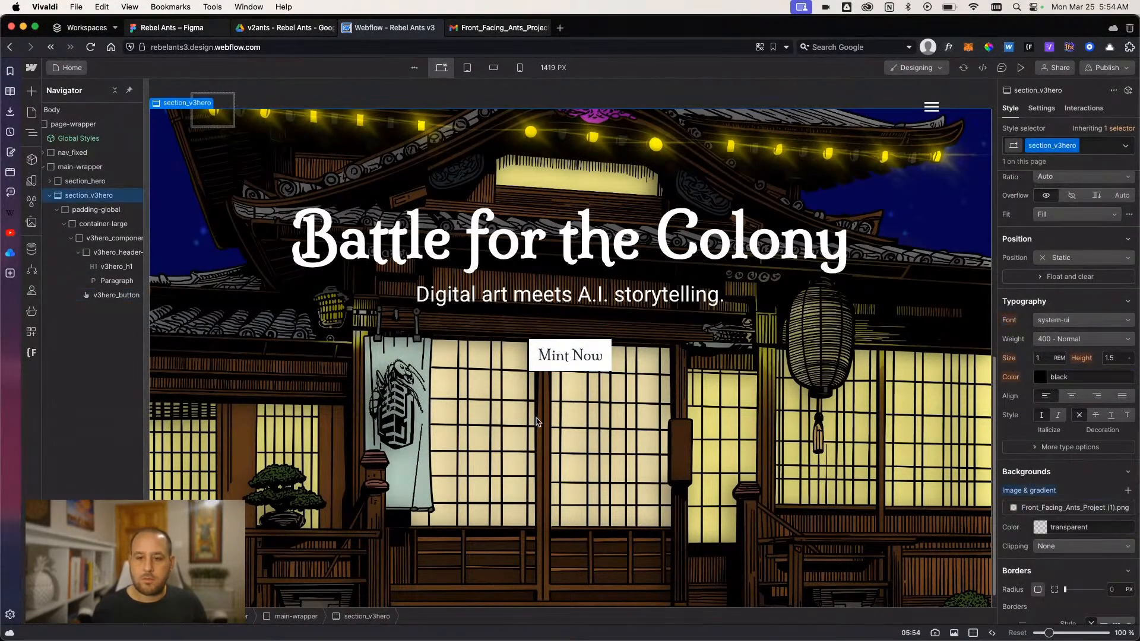
# - Examine v3hero_button's style settings and the section above it, and check the restyled hero in preview mode
pyautogui.click(265, 32)
pyautogui.click(389, 27)
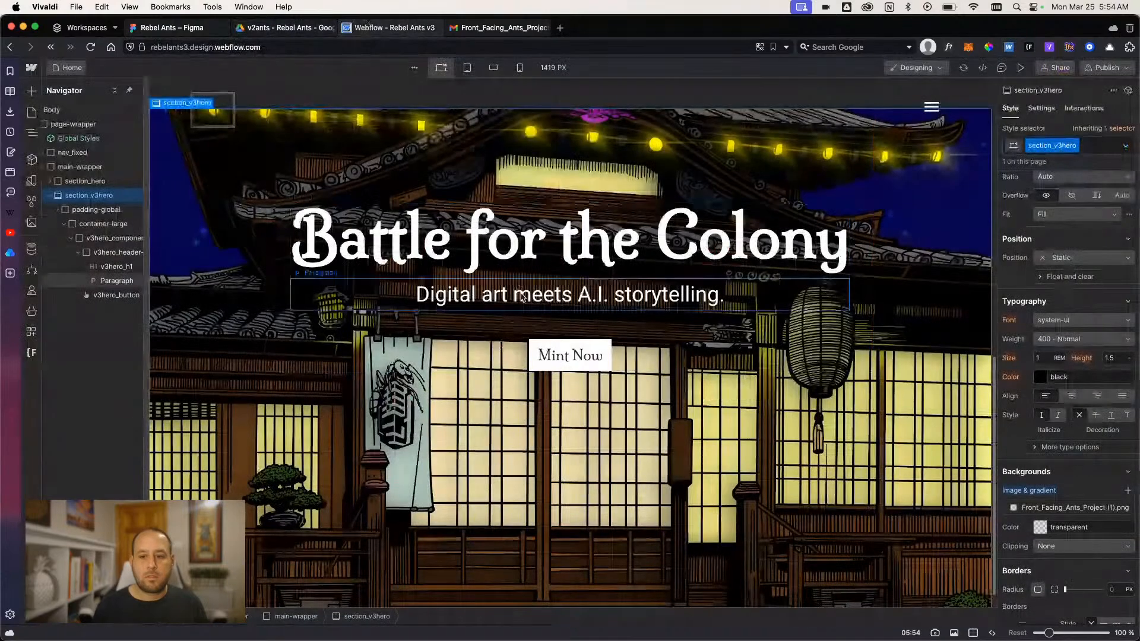
pyautogui.click(558, 355)
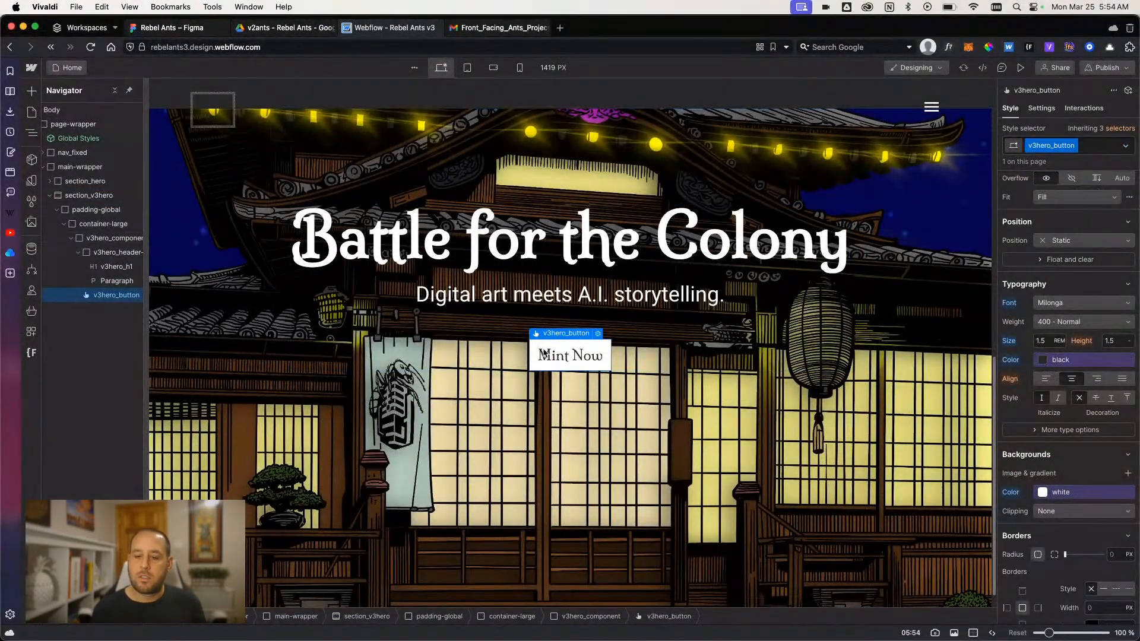
pyautogui.scroll(5, 1043, 363)
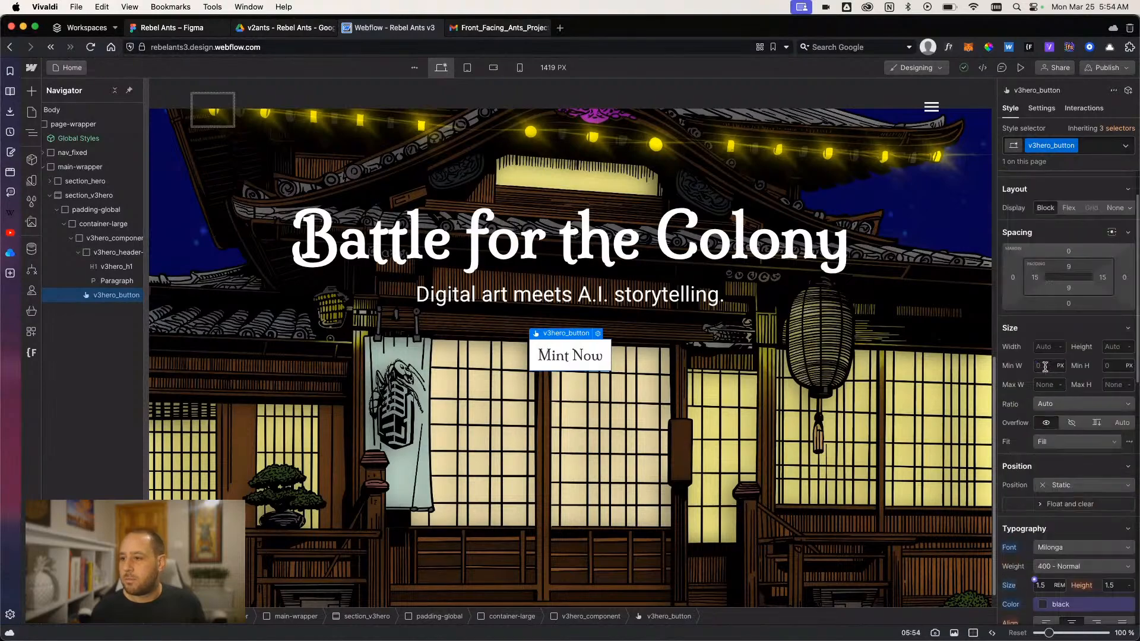
pyautogui.scroll(-7, 1043, 363)
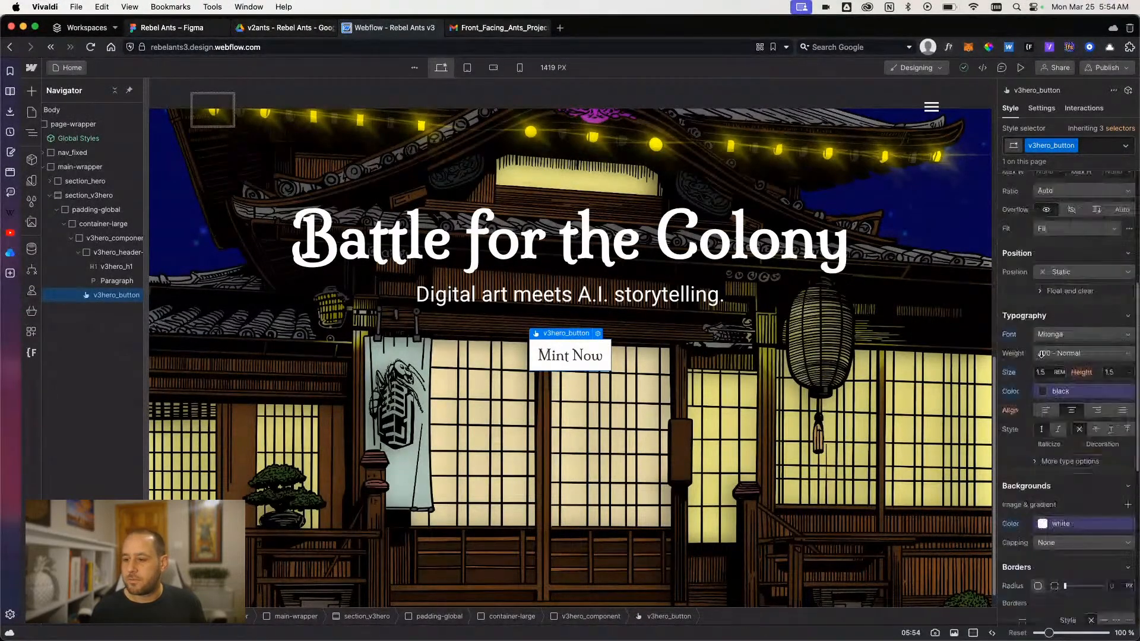
pyautogui.scroll(6, 975, 337)
pyautogui.scroll(6, 1021, 350)
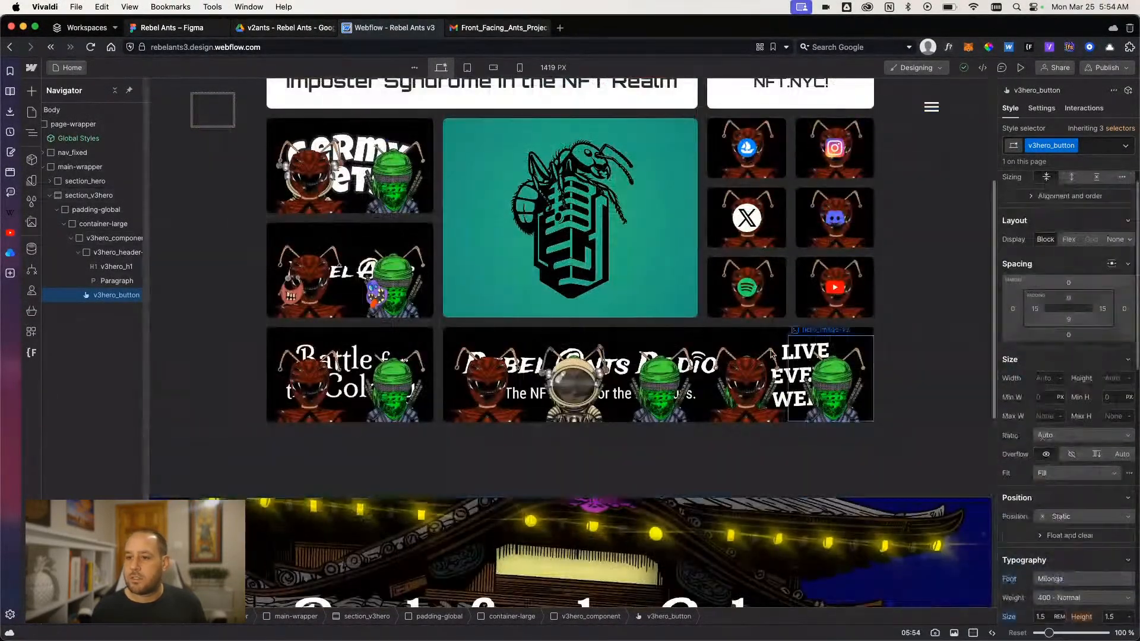
pyautogui.scroll(-7, 758, 360)
pyautogui.scroll(1, 1081, 346)
pyautogui.scroll(-1, 1081, 346)
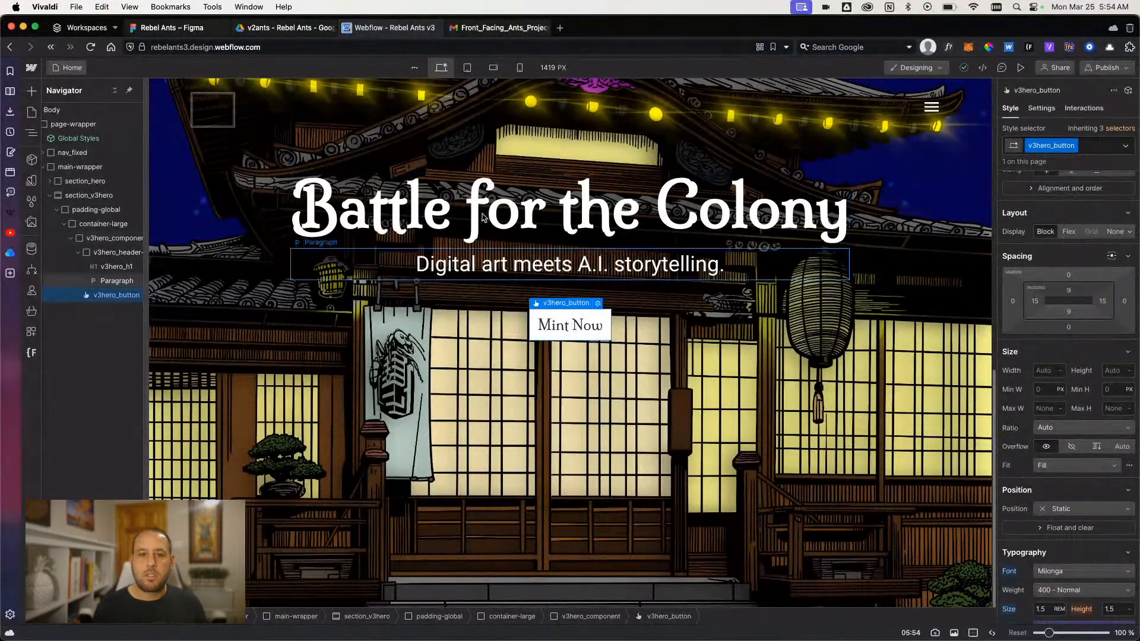
pyautogui.click(1021, 67)
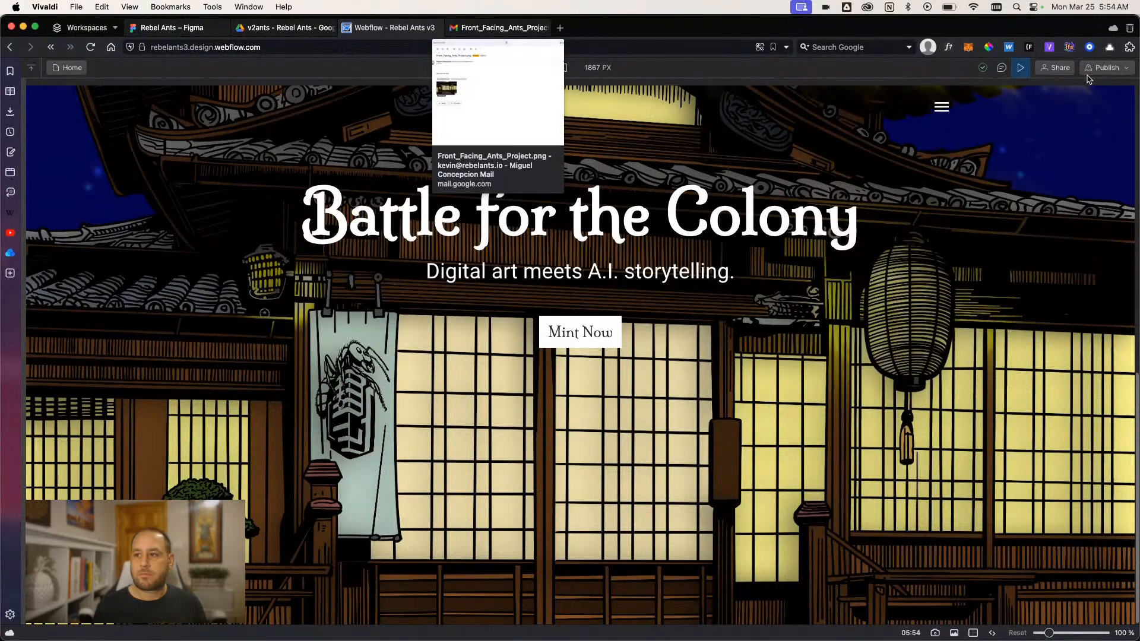
pyautogui.click(1021, 68)
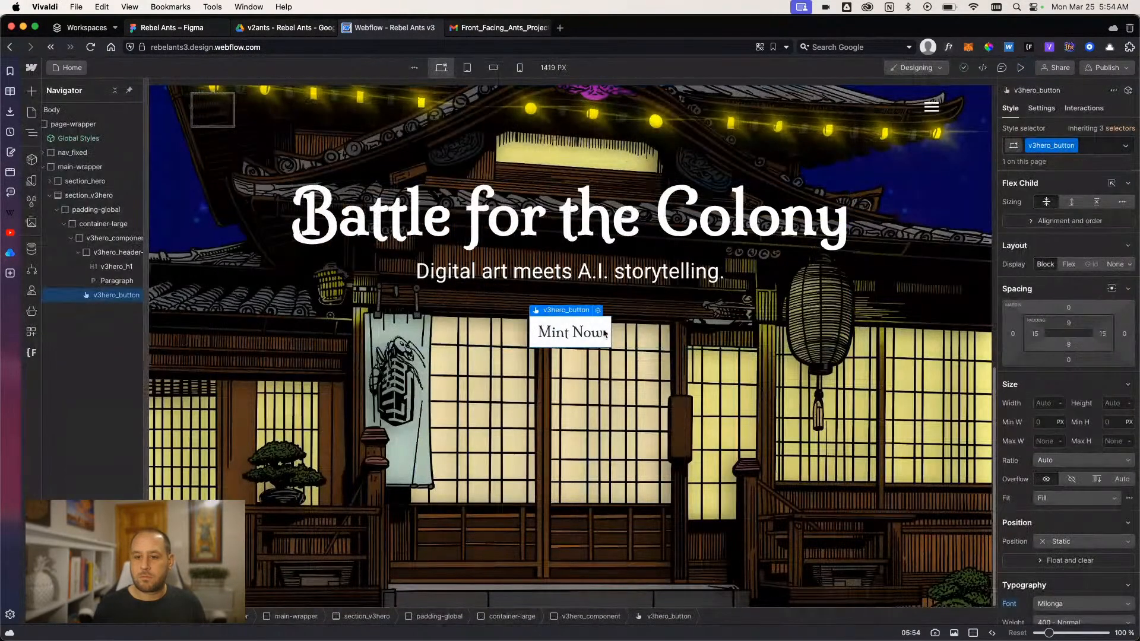
# - Set v3hero_button's left and right padding to 1.5 rem
pyautogui.scroll(-1, 1036, 415)
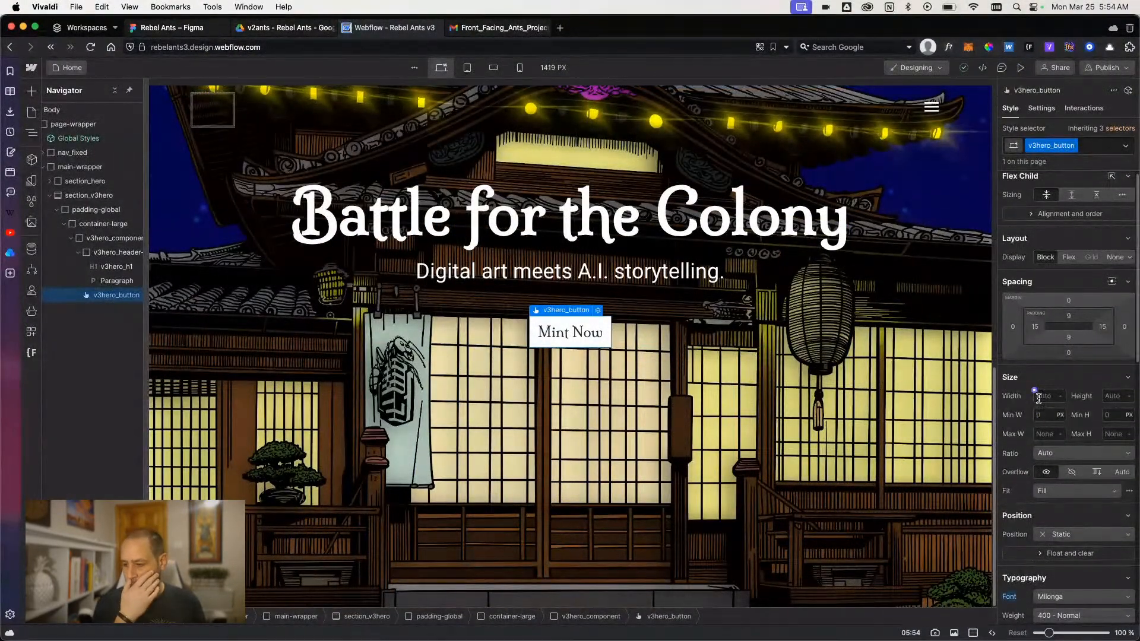
pyautogui.click(1035, 327)
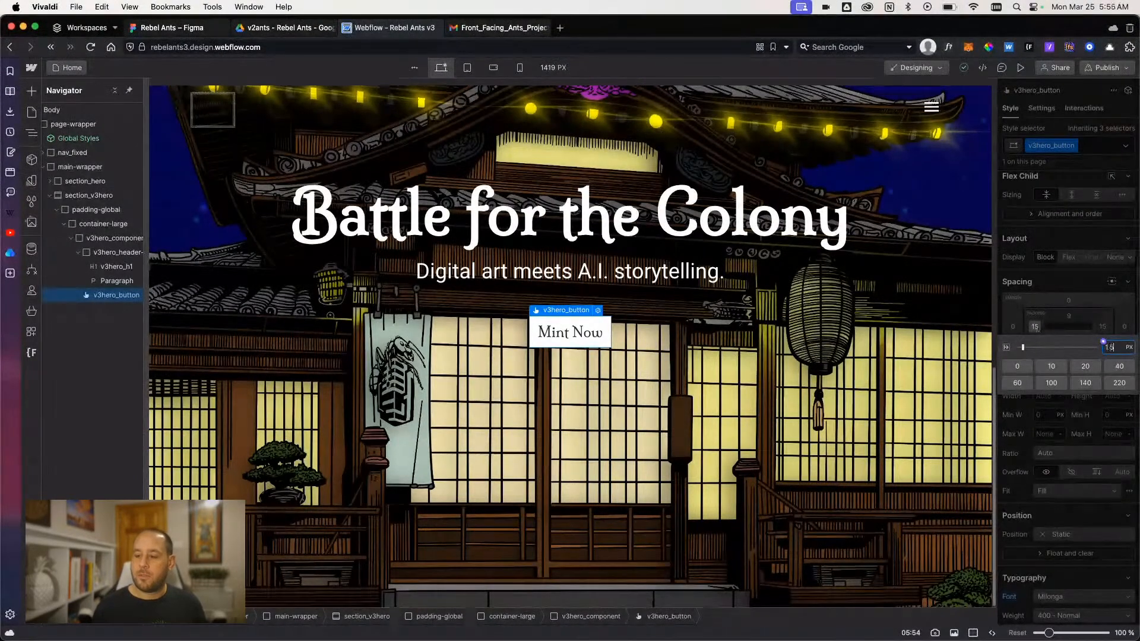
pyautogui.write('1.5rem')
pyautogui.press('Return')
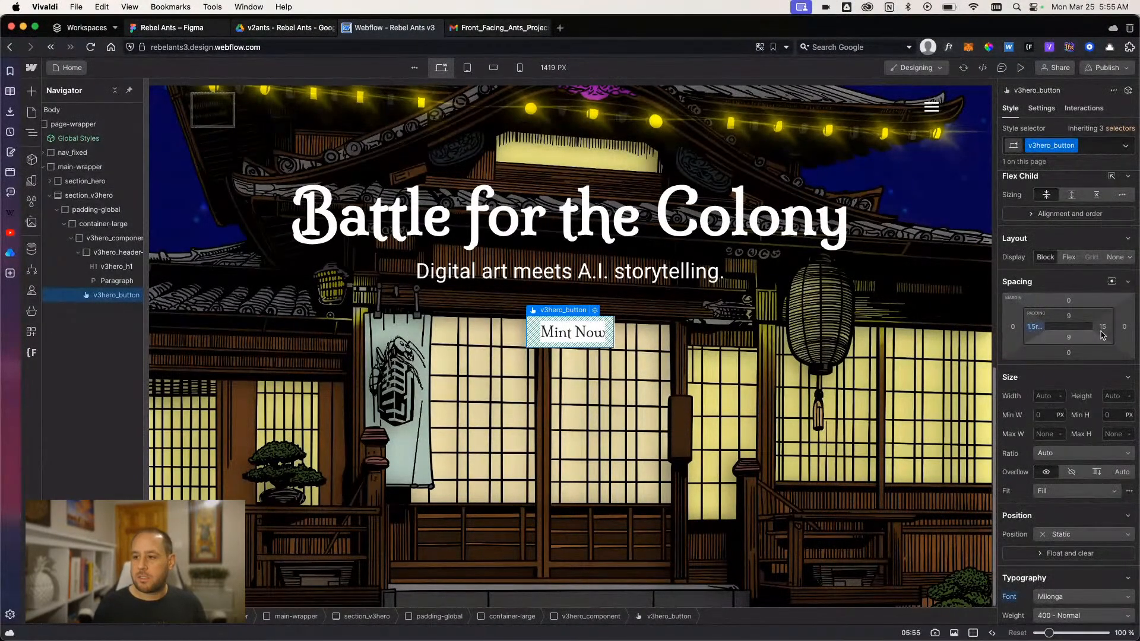
pyautogui.click(1102, 328)
pyautogui.write('1.5rem')
pyautogui.press('Return')
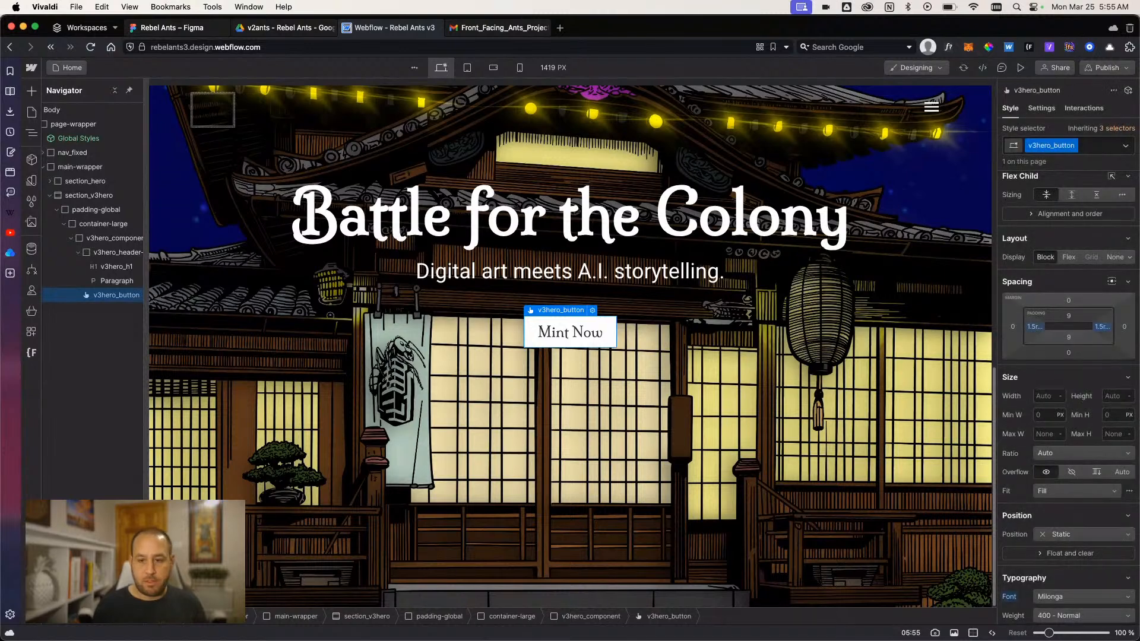
pyautogui.click(873, 388)
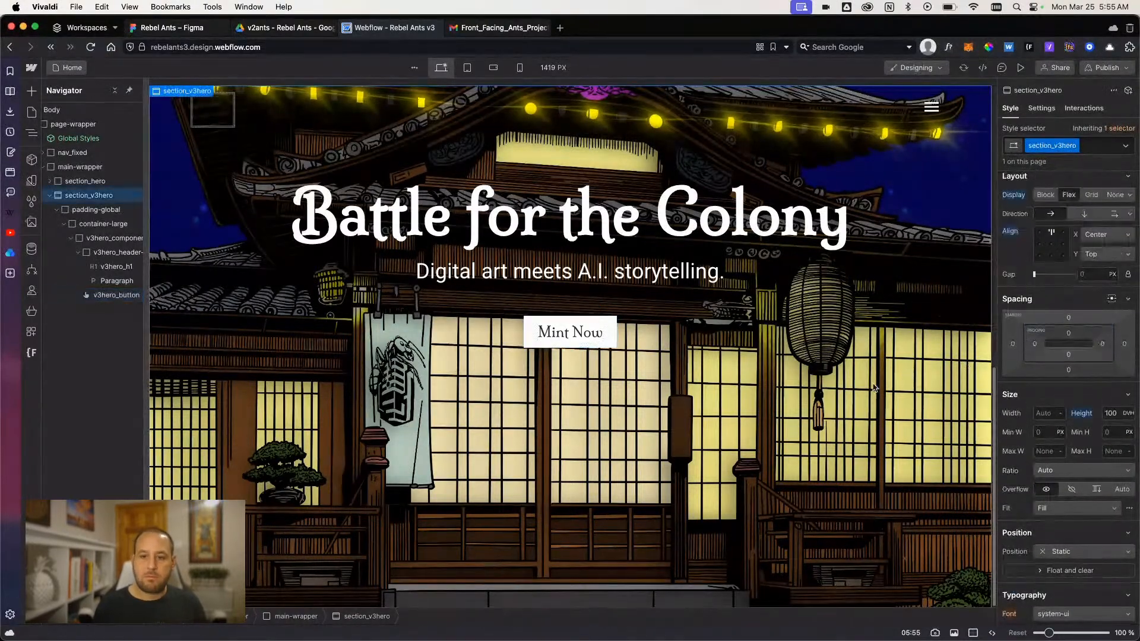
# - Set v3hero_button's left and right padding to 2 rem
pyautogui.click(544, 345)
pyautogui.click(1034, 327)
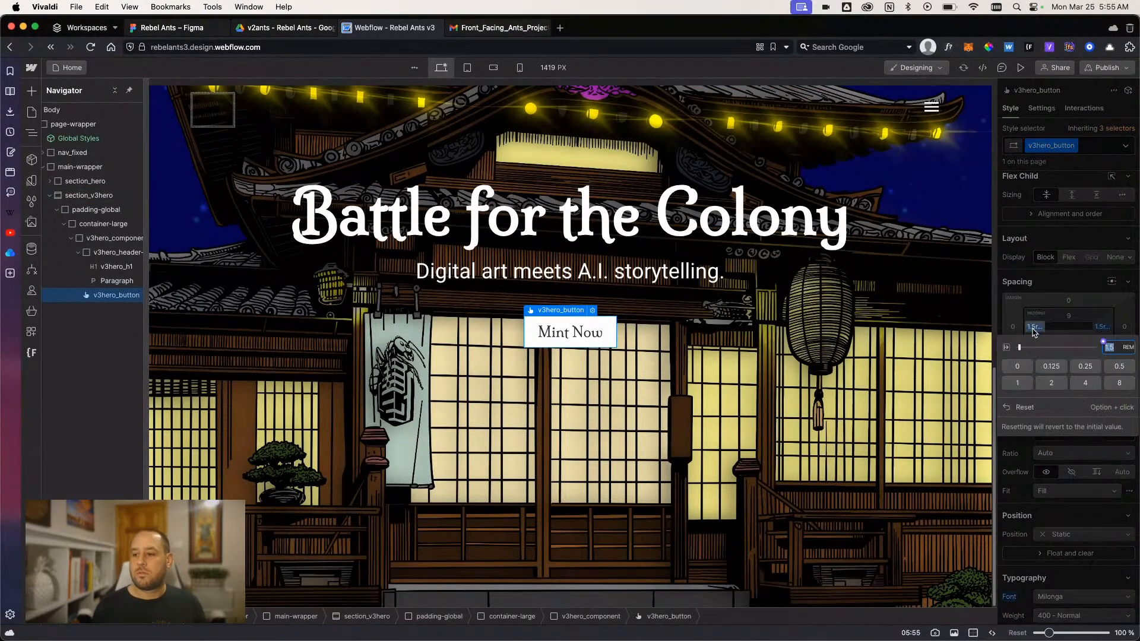
pyautogui.write('2')
pyautogui.press('Return')
pyautogui.click(1102, 328)
pyautogui.write('2')
pyautogui.press('Return')
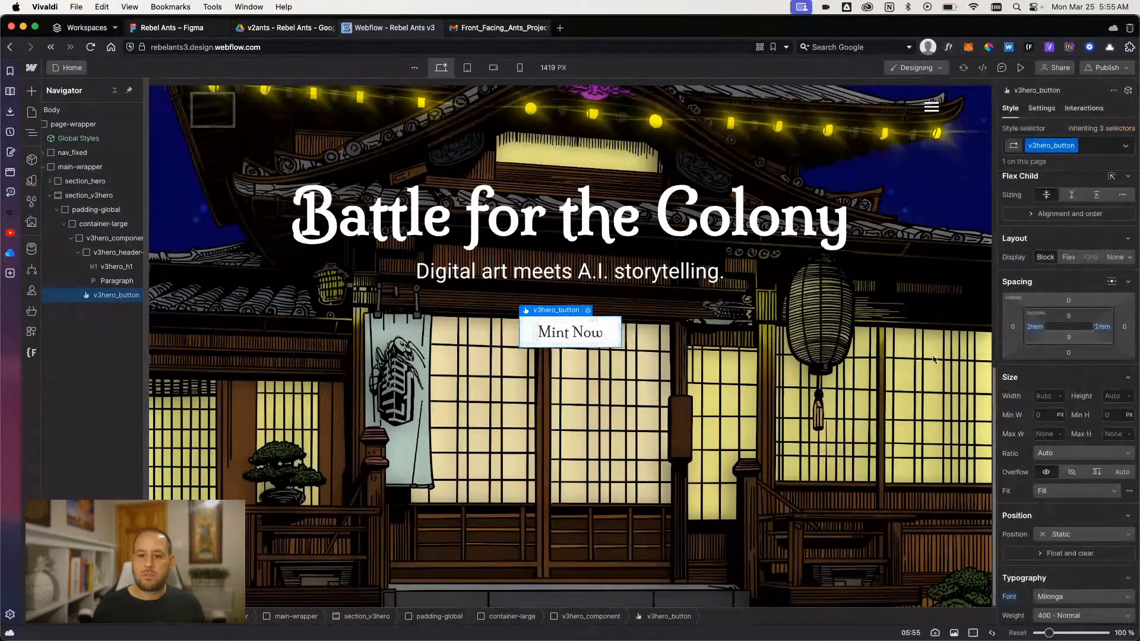
pyautogui.click(731, 392)
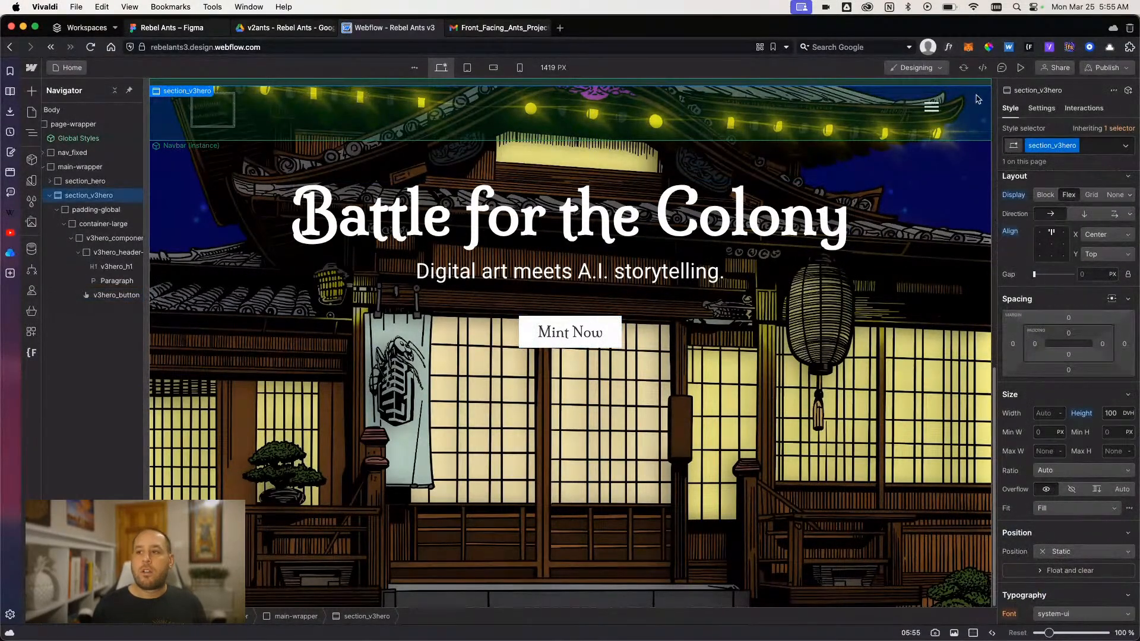
# - Preview the hero section to check the Mint Now button's new padding, and return to the design view
pyautogui.click(1020, 67)
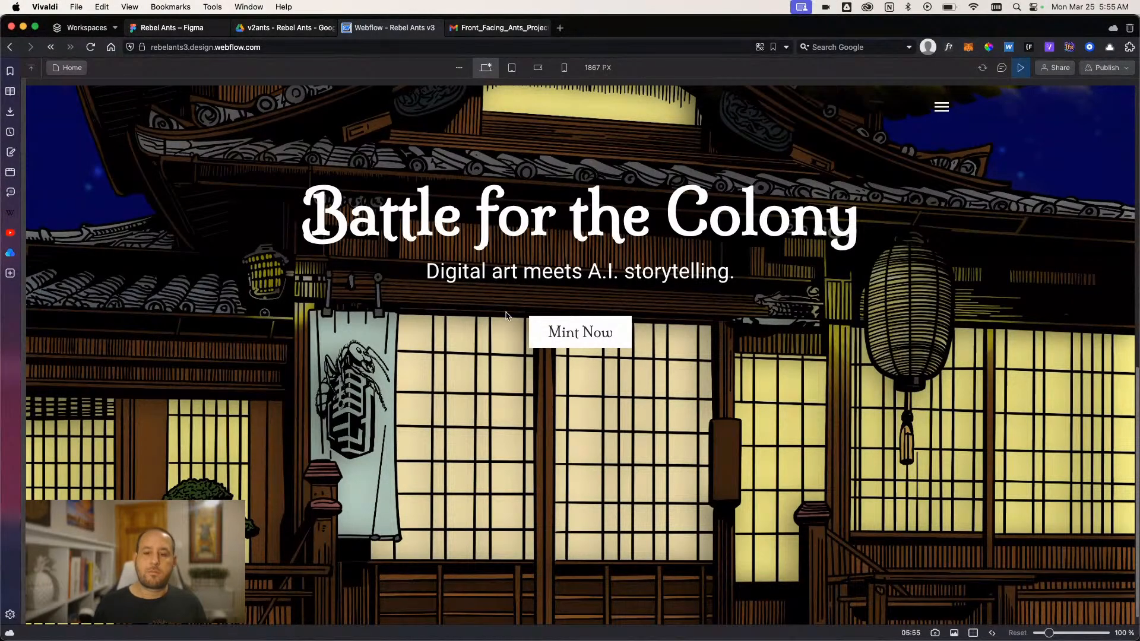
pyautogui.scroll(-1, 522, 333)
pyautogui.scroll(5, 522, 336)
pyautogui.scroll(-5, 522, 336)
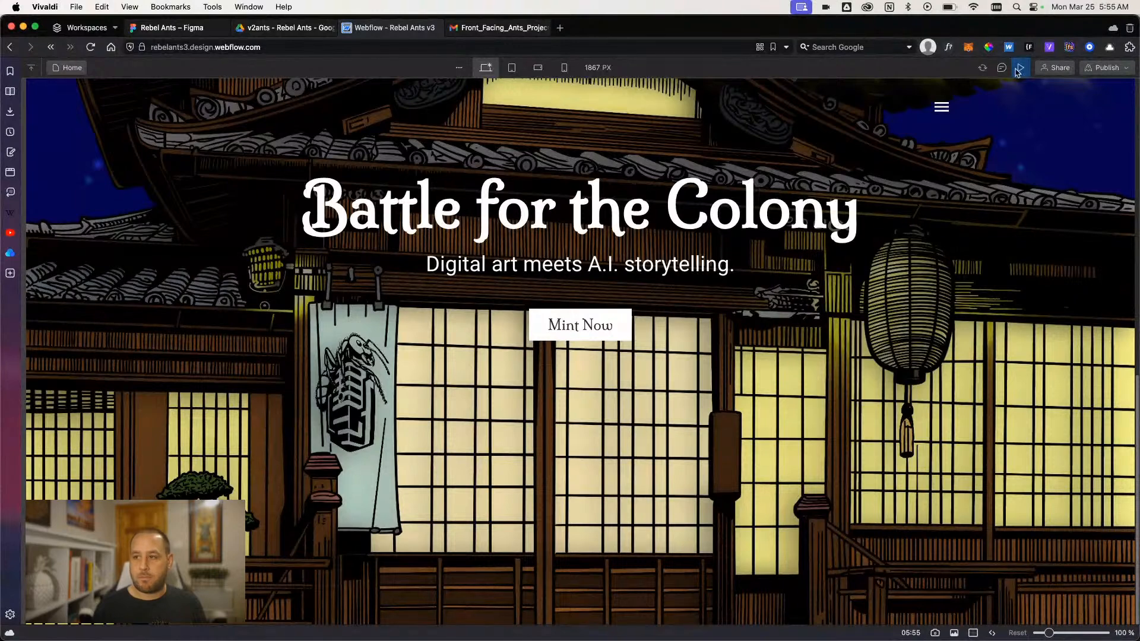
pyautogui.click(1018, 68)
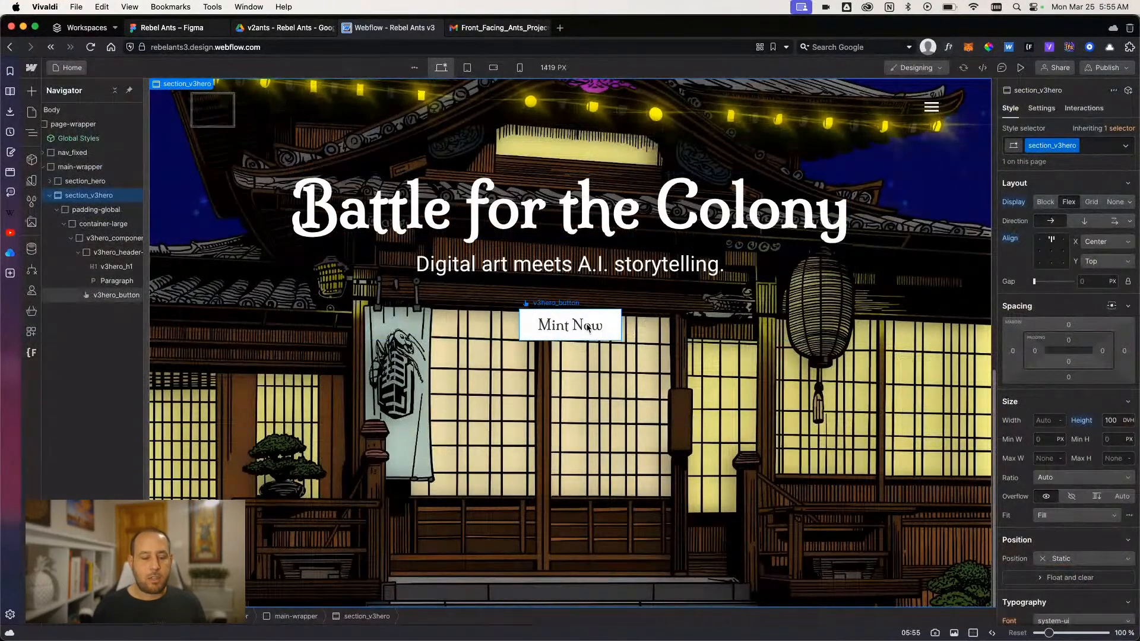
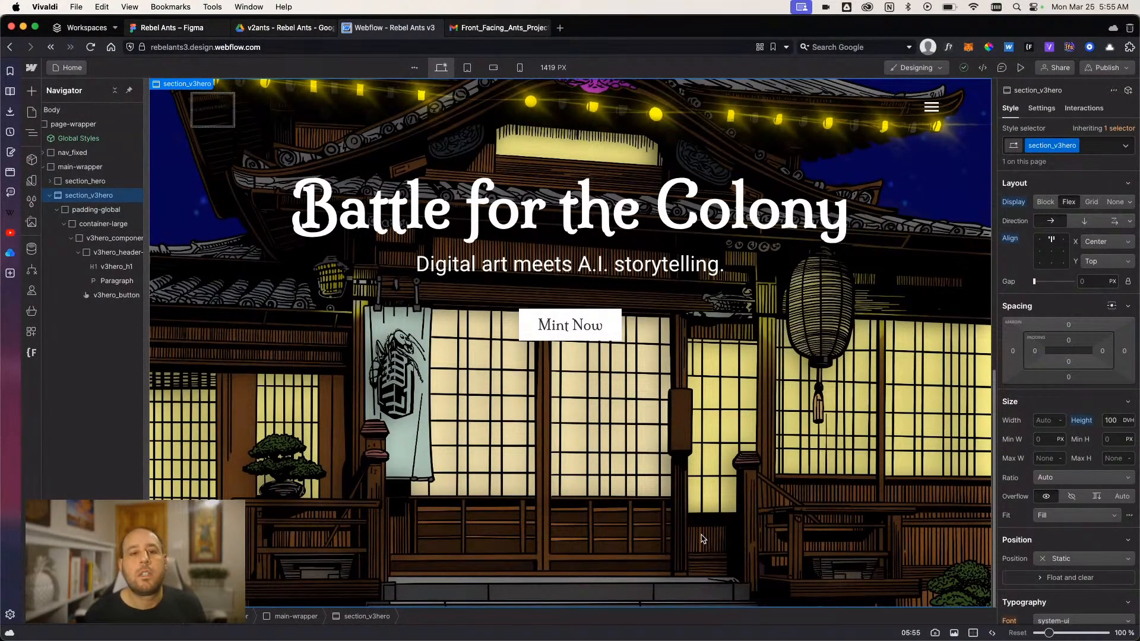
# - Switch to Figma and examine the individual ant character images in the V3.1 hero frame with the purple sky
pyautogui.click(191, 33)
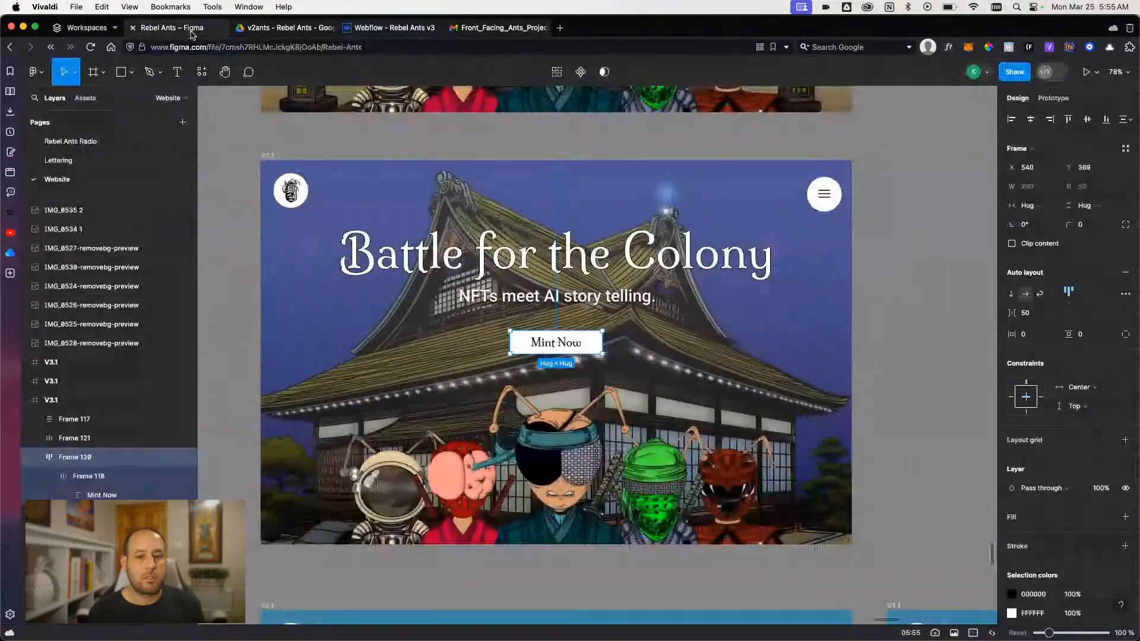
pyautogui.scroll(-1, 439, 415)
pyautogui.scroll(1, 439, 416)
pyautogui.click(377, 452)
pyautogui.click(565, 448)
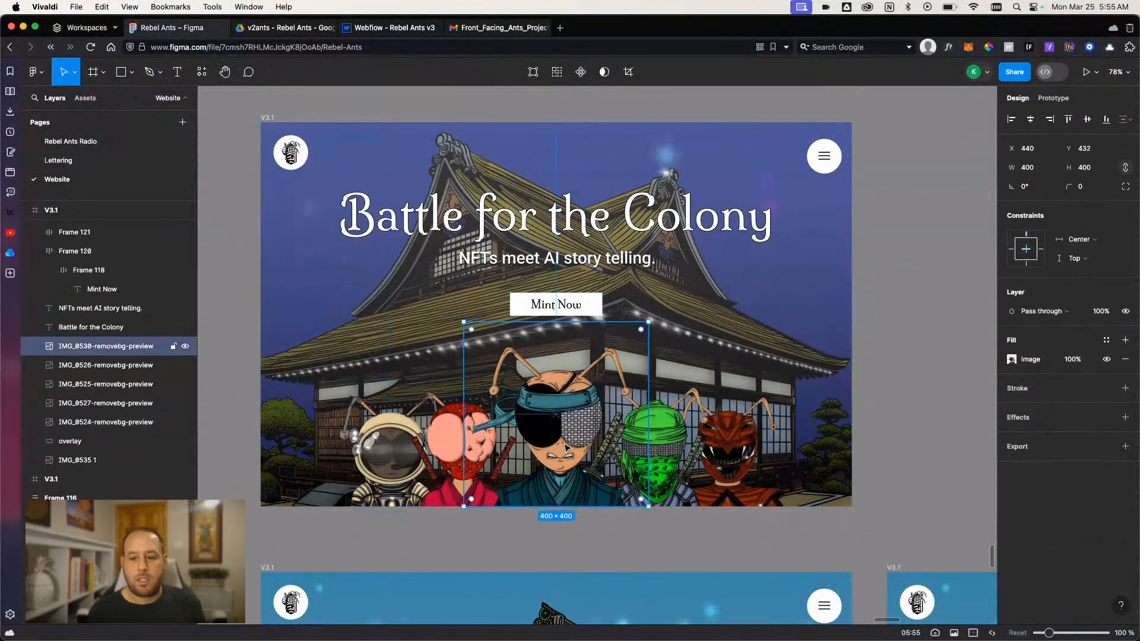
pyautogui.click(669, 446)
pyautogui.click(747, 448)
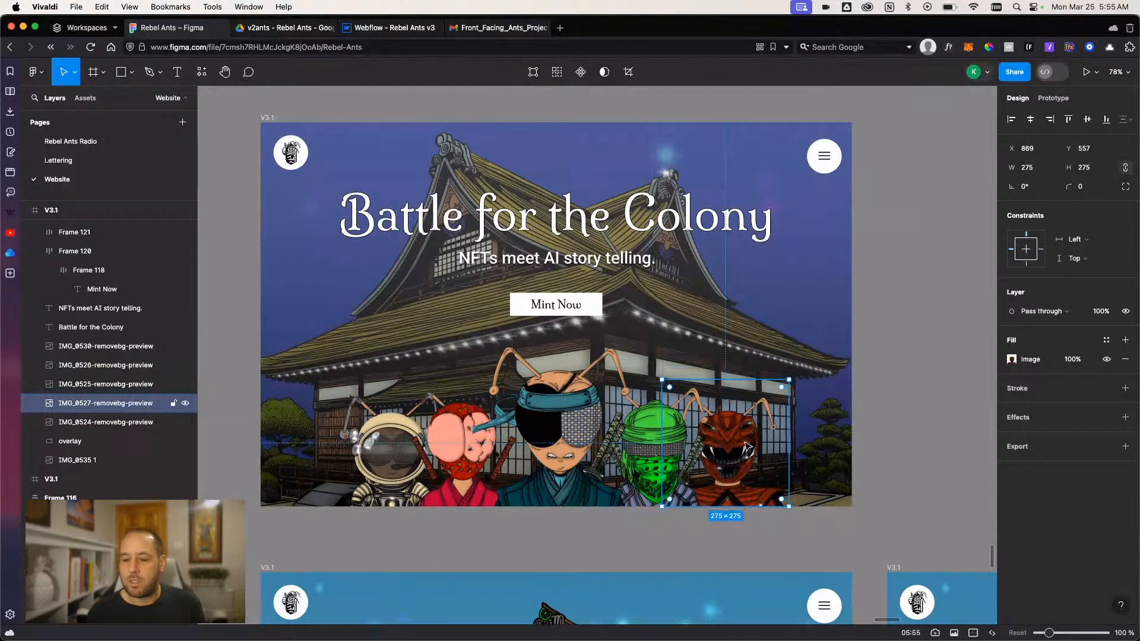
pyautogui.click(753, 549)
pyautogui.click(669, 448)
pyautogui.click(743, 449)
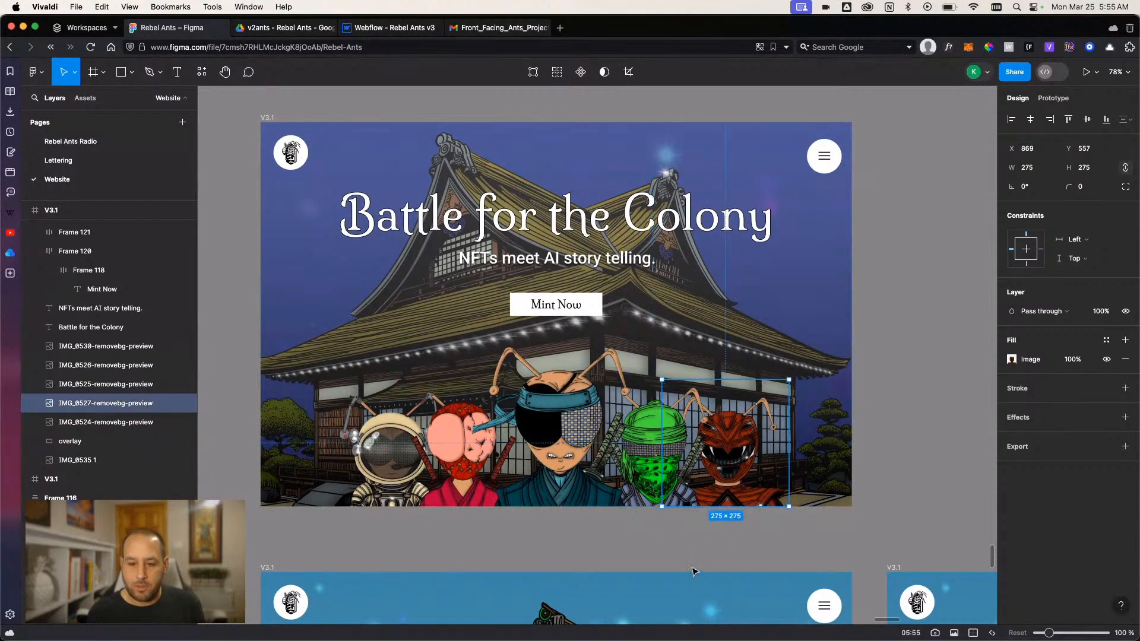
pyautogui.click(663, 545)
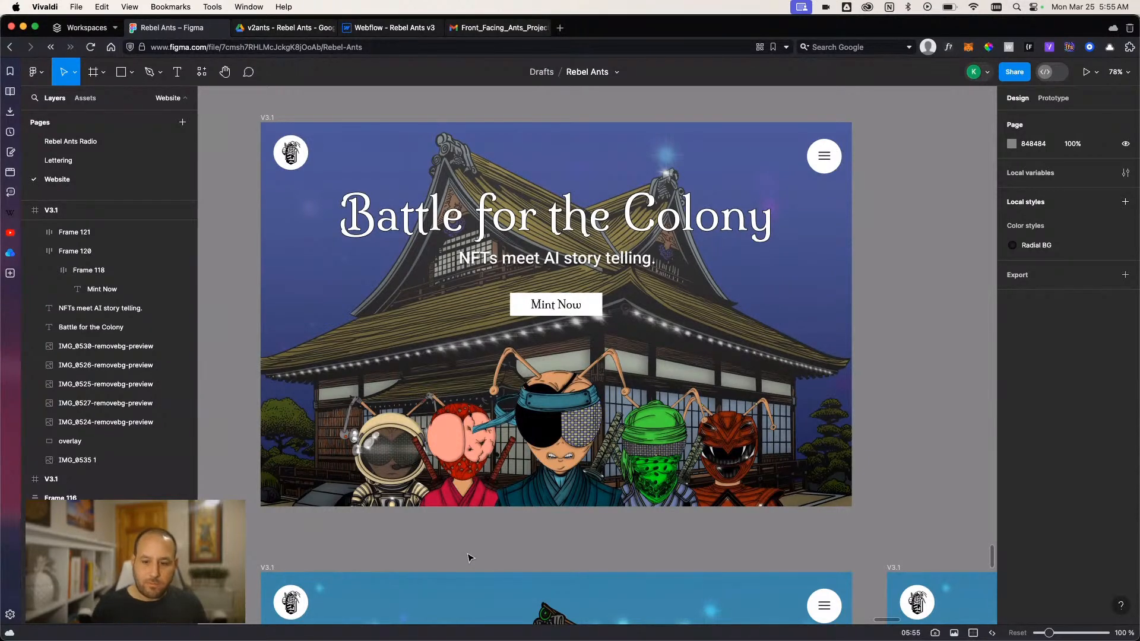
pyautogui.click(545, 453)
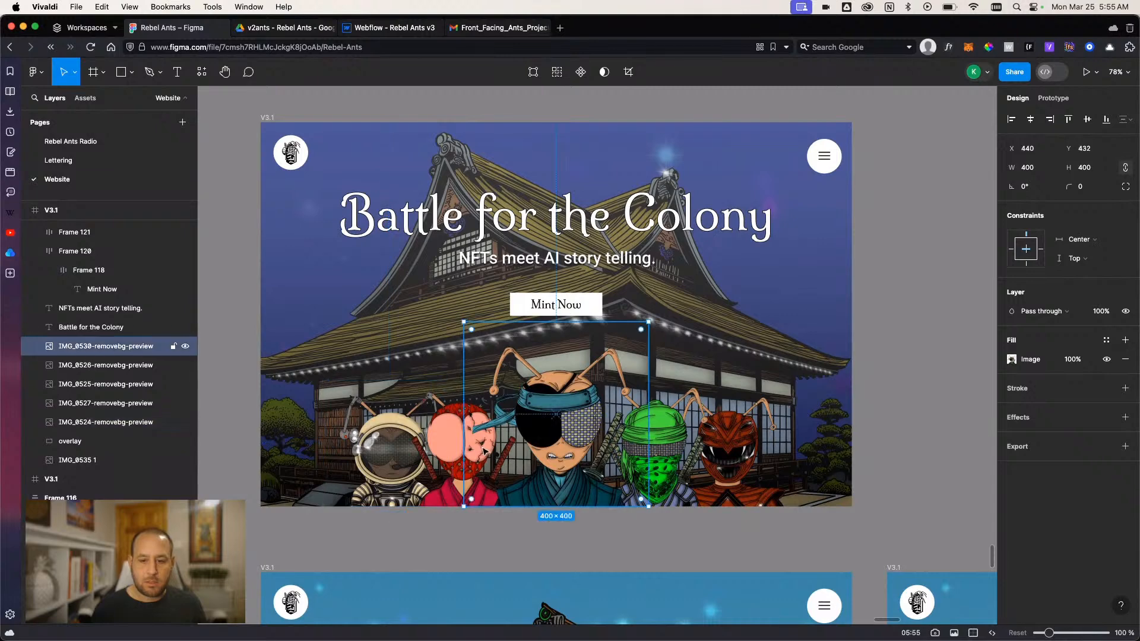
pyautogui.click(657, 444)
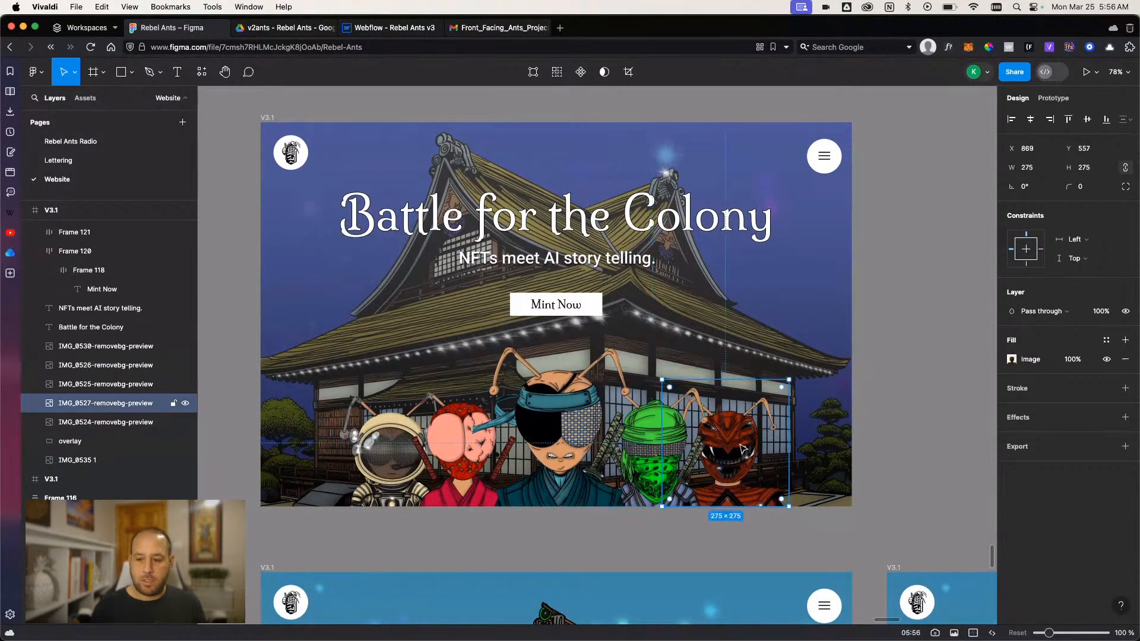
pyautogui.keyDown('shift'); pyautogui.click(629, 464); pyautogui.keyUp('shift')
pyautogui.click(629, 540)
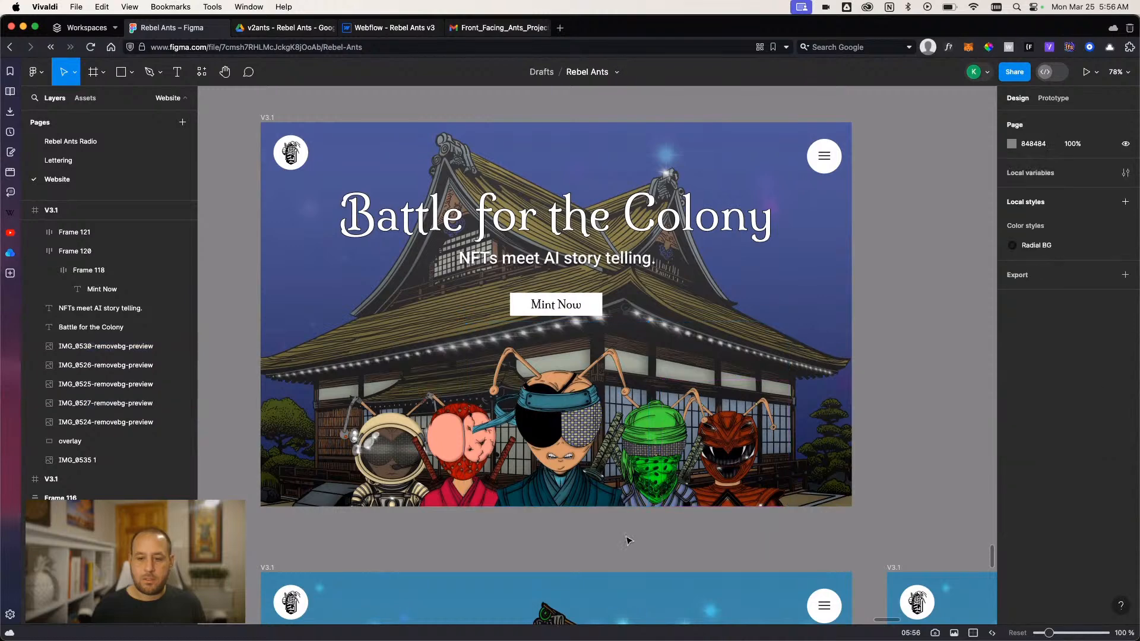
# - Export the five ant character images of the purple-sky V3.1 frame as separate 1x PNG files
pyautogui.click(387, 451)
pyautogui.click(1017, 446)
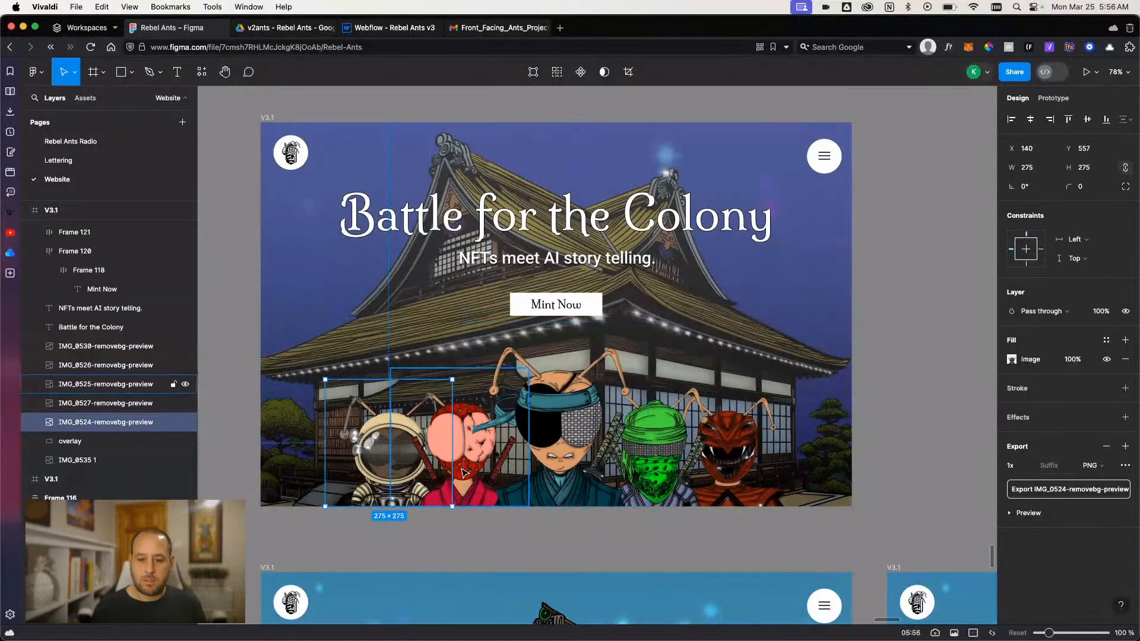
pyautogui.click(455, 451)
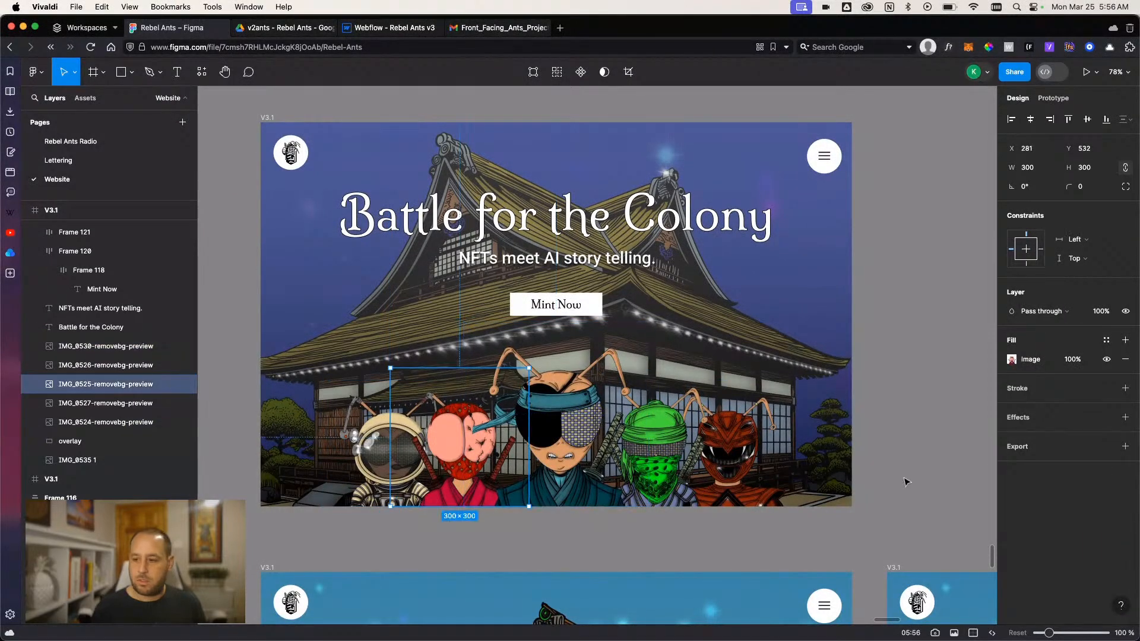
pyautogui.click(1048, 447)
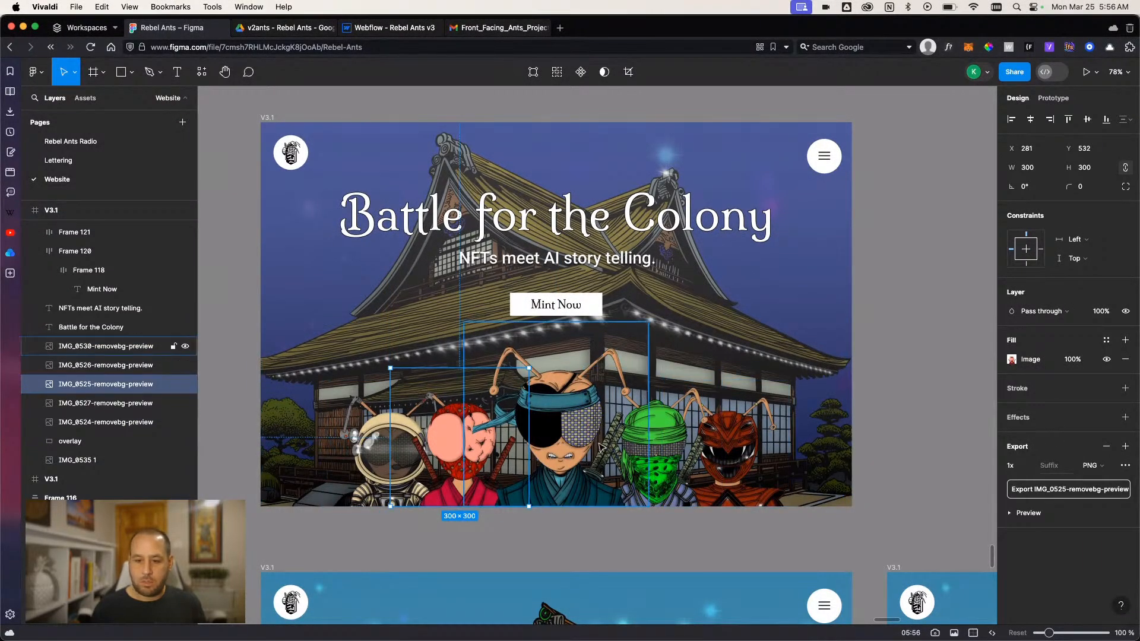
pyautogui.click(601, 446)
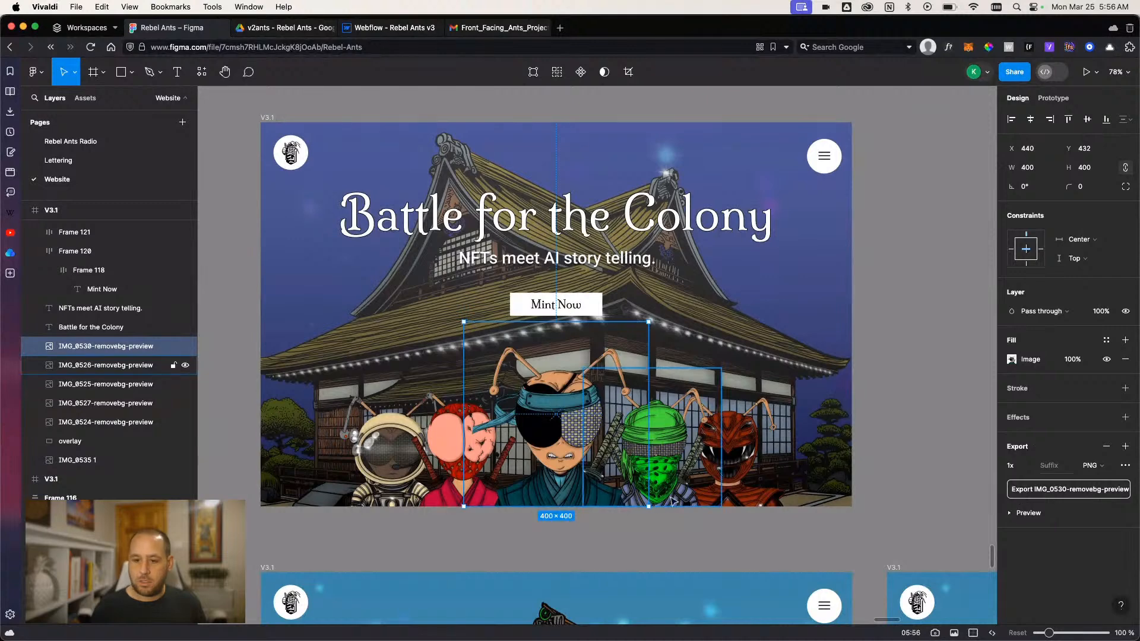
pyautogui.click(674, 472)
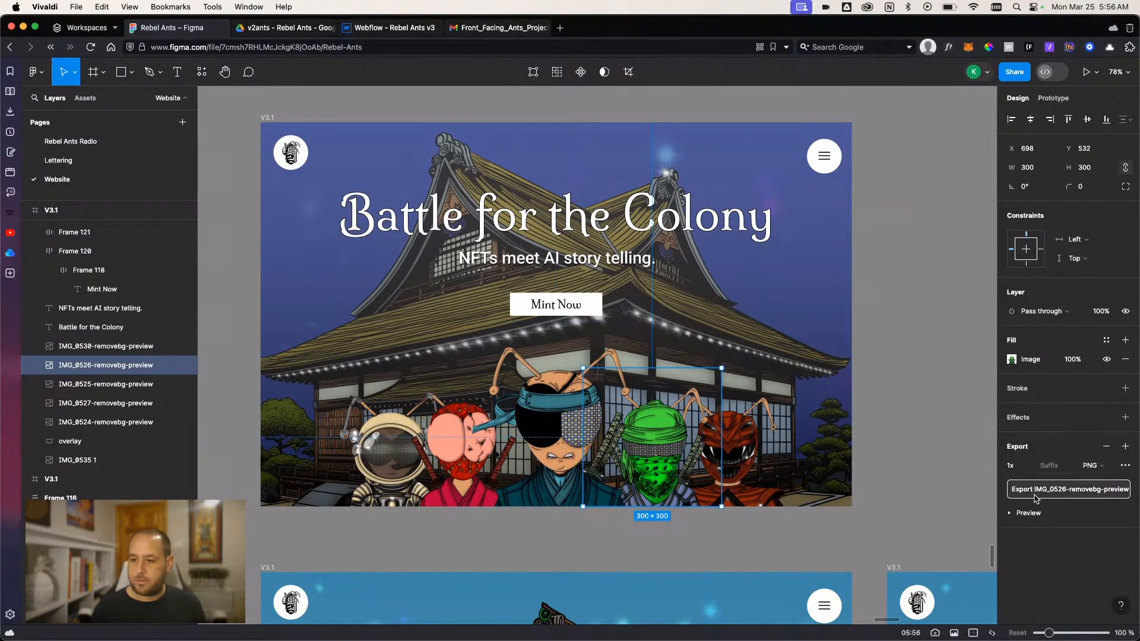
pyautogui.click(758, 475)
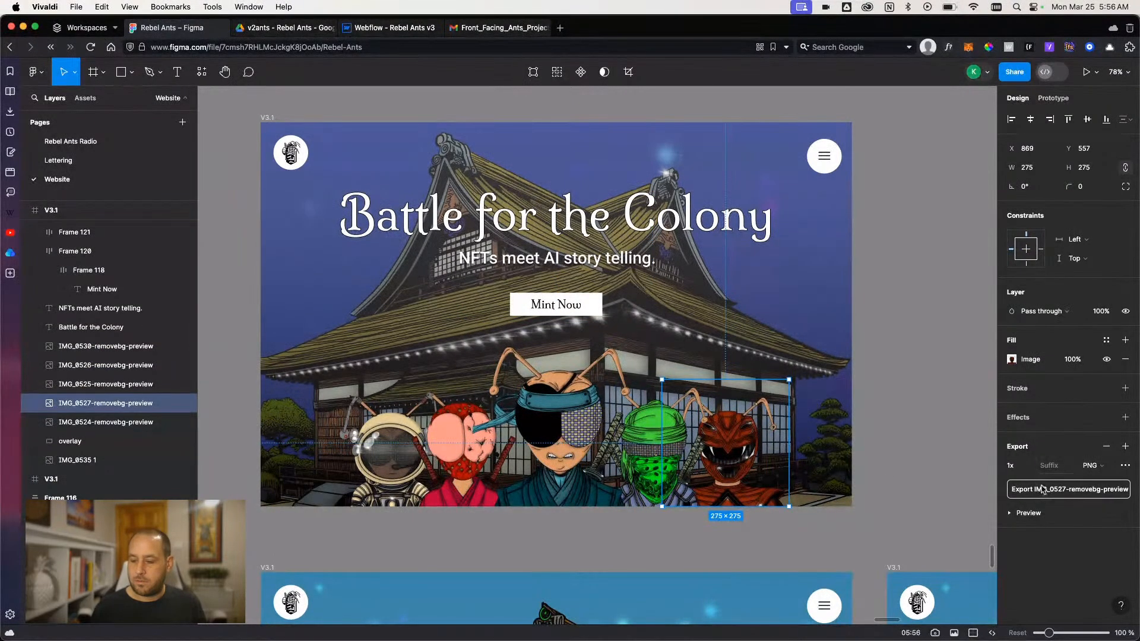
pyautogui.click(790, 549)
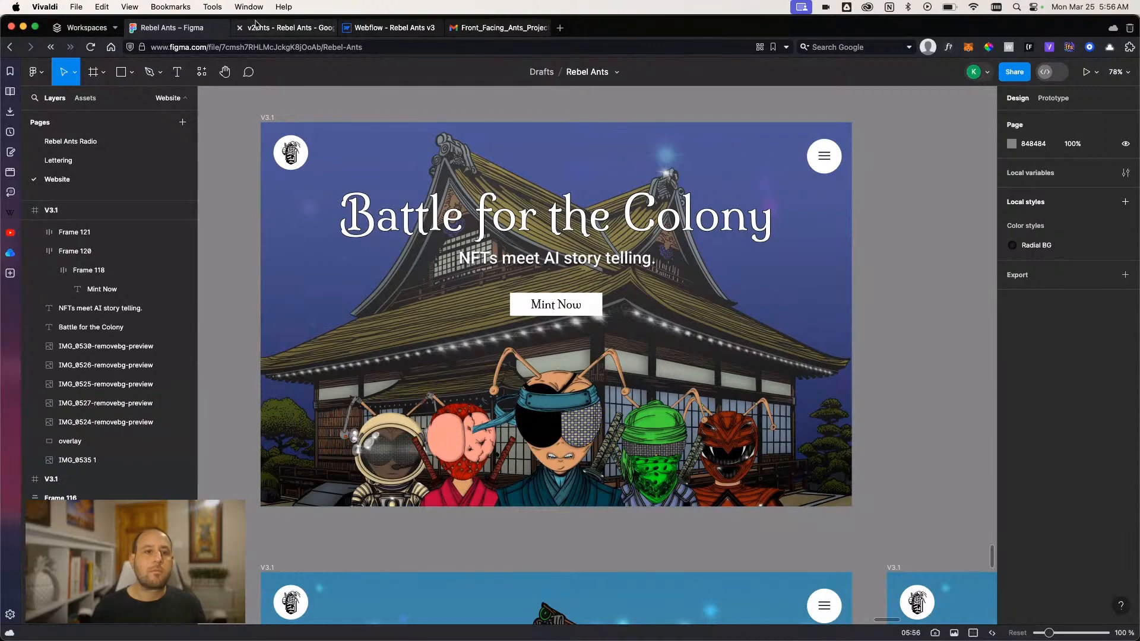
# - Switch to Webflow and check the Battle for the Colony hero section in preview mode
pyautogui.click(391, 27)
pyautogui.scroll(5, 539, 261)
pyautogui.scroll(-4, 523, 279)
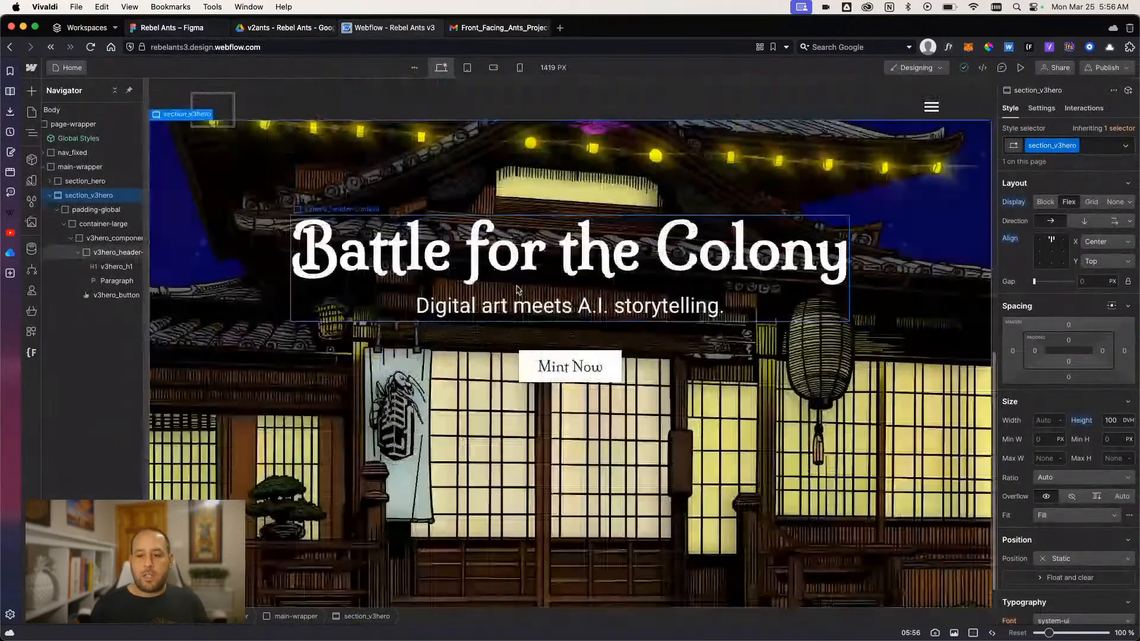
pyautogui.click(1020, 68)
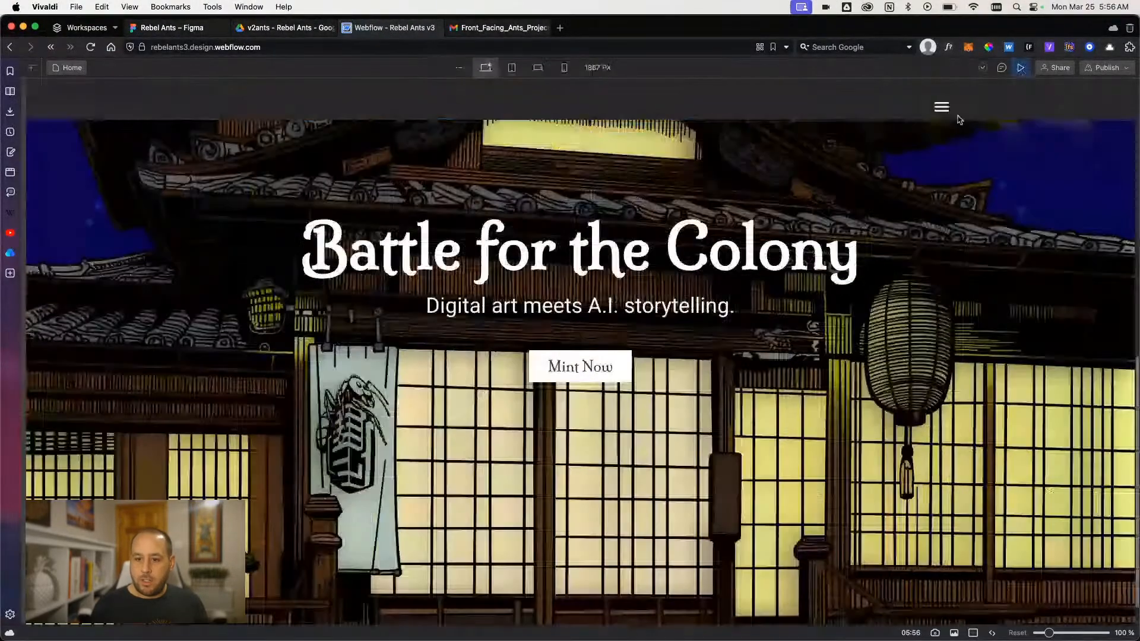
pyautogui.scroll(-2, 513, 411)
pyautogui.scroll(-1, 513, 411)
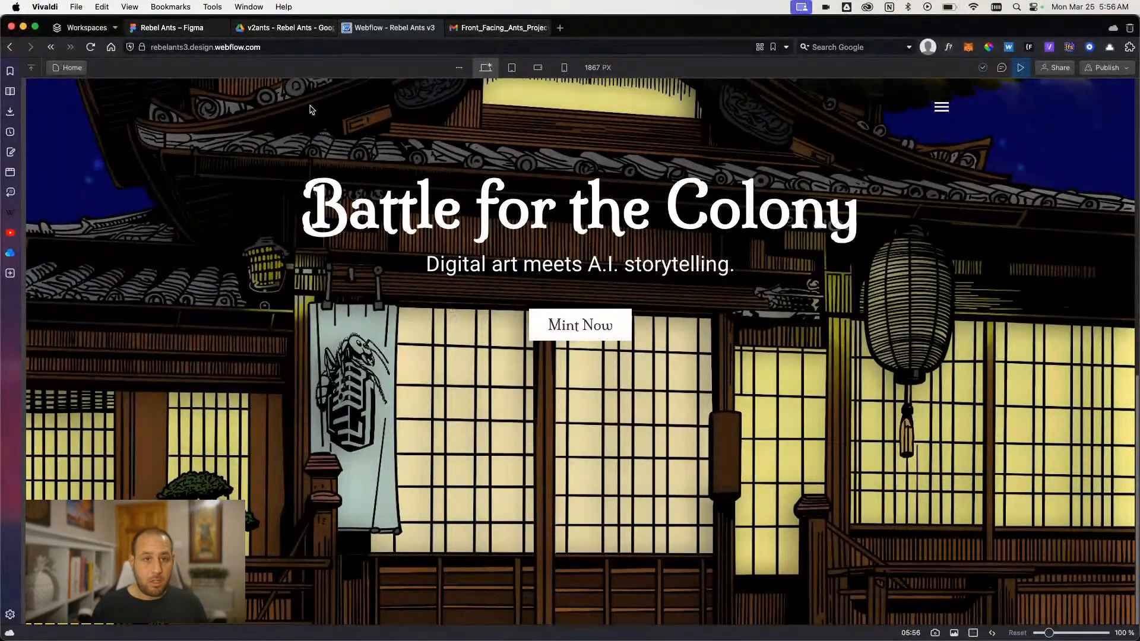
# - Switch to Figma and compare the purple-sky V3.1 frame with its overlay layer hidden and shown, and view the frame above it
pyautogui.click(185, 30)
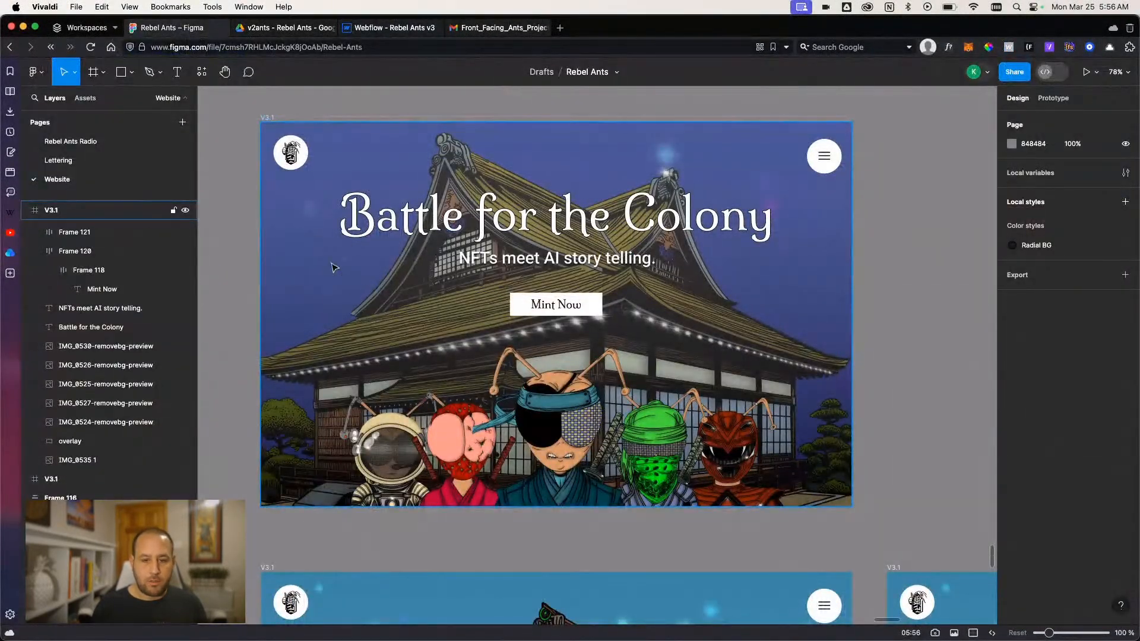
pyautogui.scroll(-5, 358, 308)
pyautogui.scroll(-3, 358, 311)
pyautogui.click(318, 335)
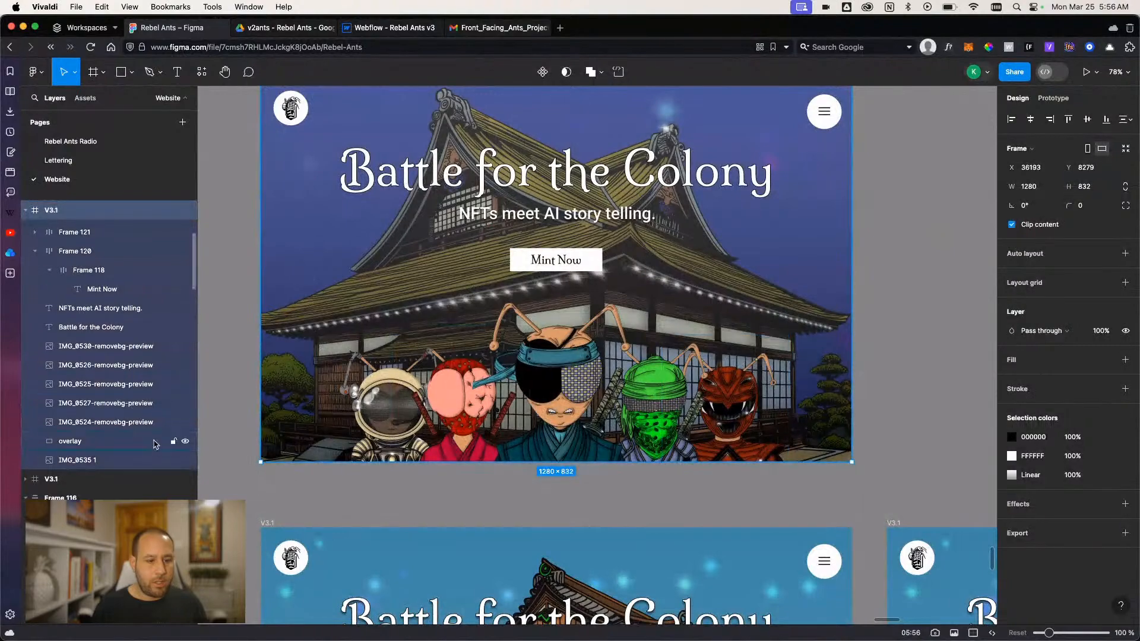
pyautogui.click(185, 442)
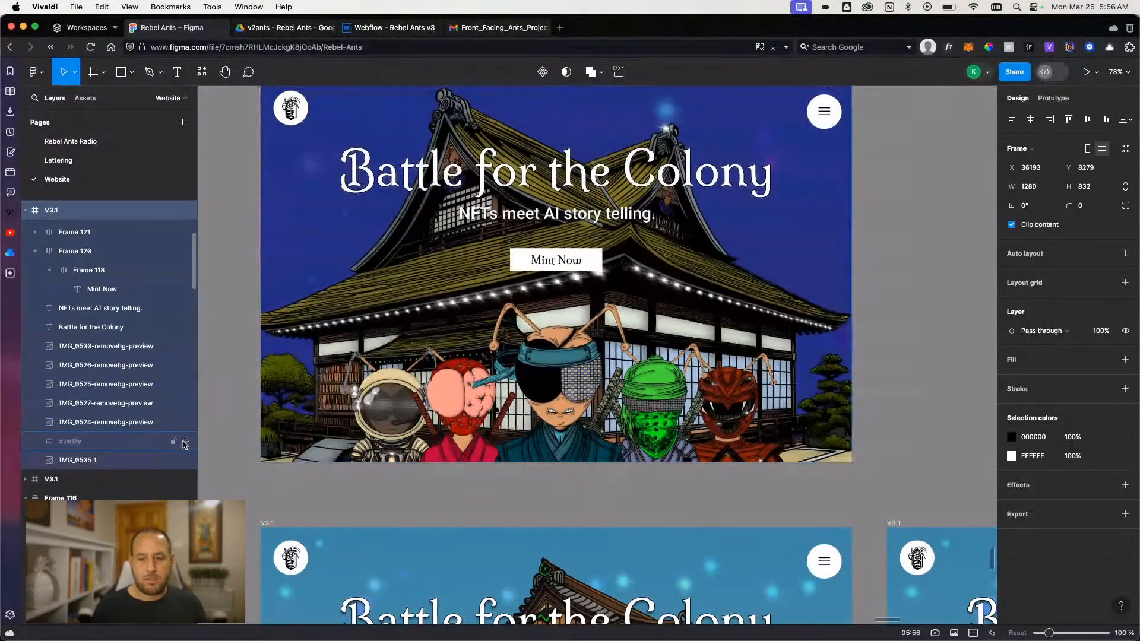
pyautogui.click(185, 442)
pyautogui.scroll(8, 322, 312)
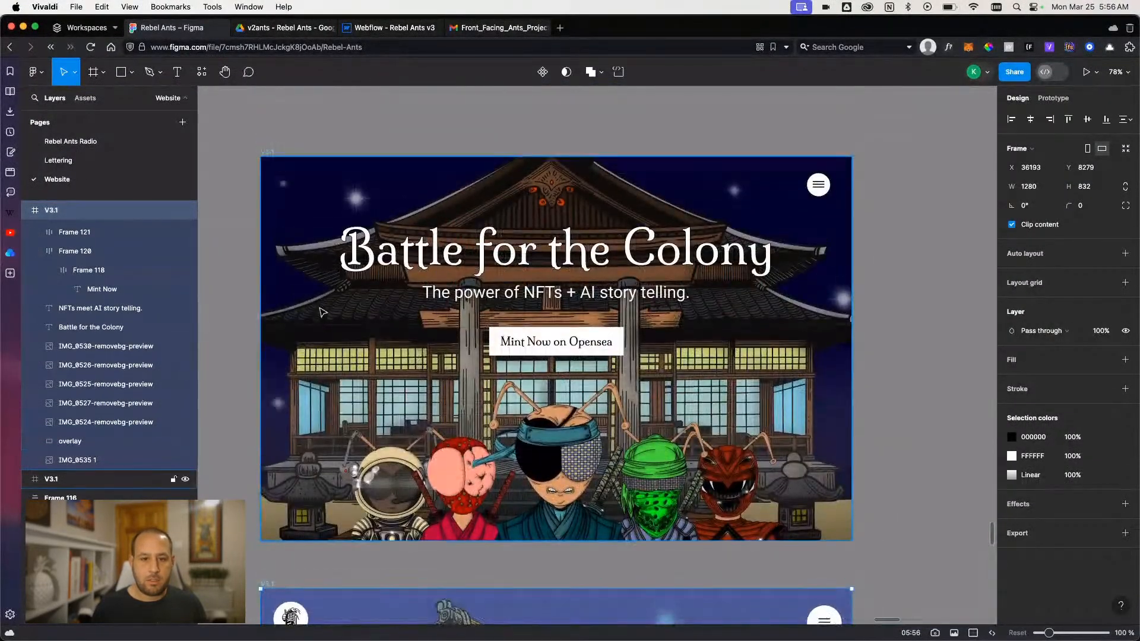
pyautogui.scroll(-10, 327, 316)
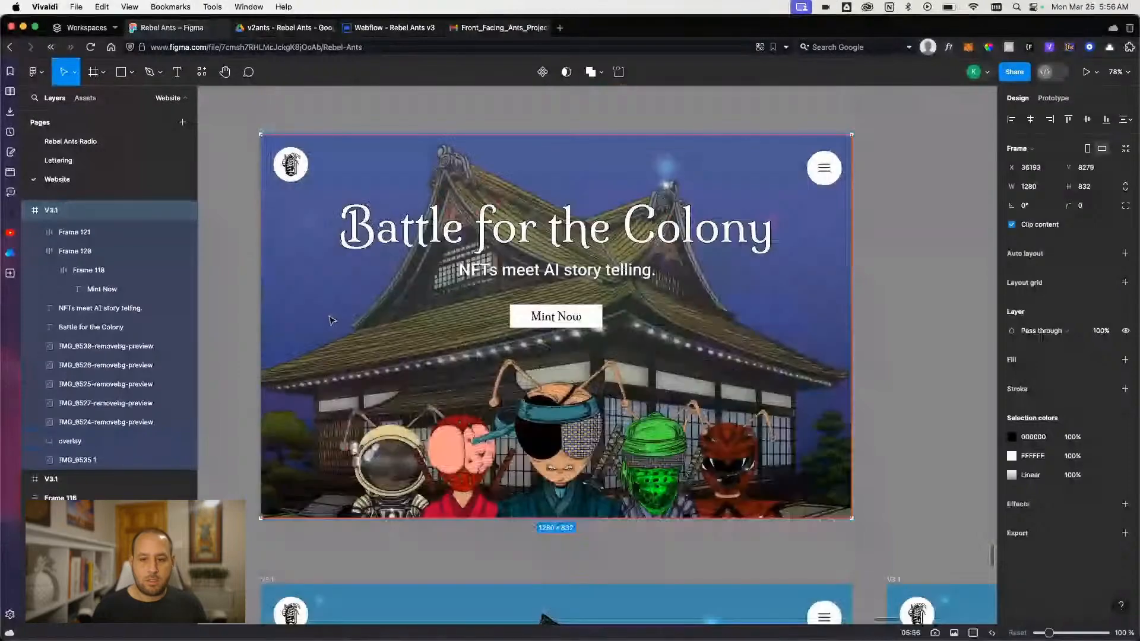
# - Compare the first blue-sky V3.1 frame with its overlay layer hidden and shown, leaving the overlay visible
pyautogui.scroll(-10, 330, 321)
pyautogui.moveTo(307, 386); pyautogui.dragTo(352, 320)
pyautogui.scroll(6, 456, 405)
pyautogui.scroll(10, 456, 405)
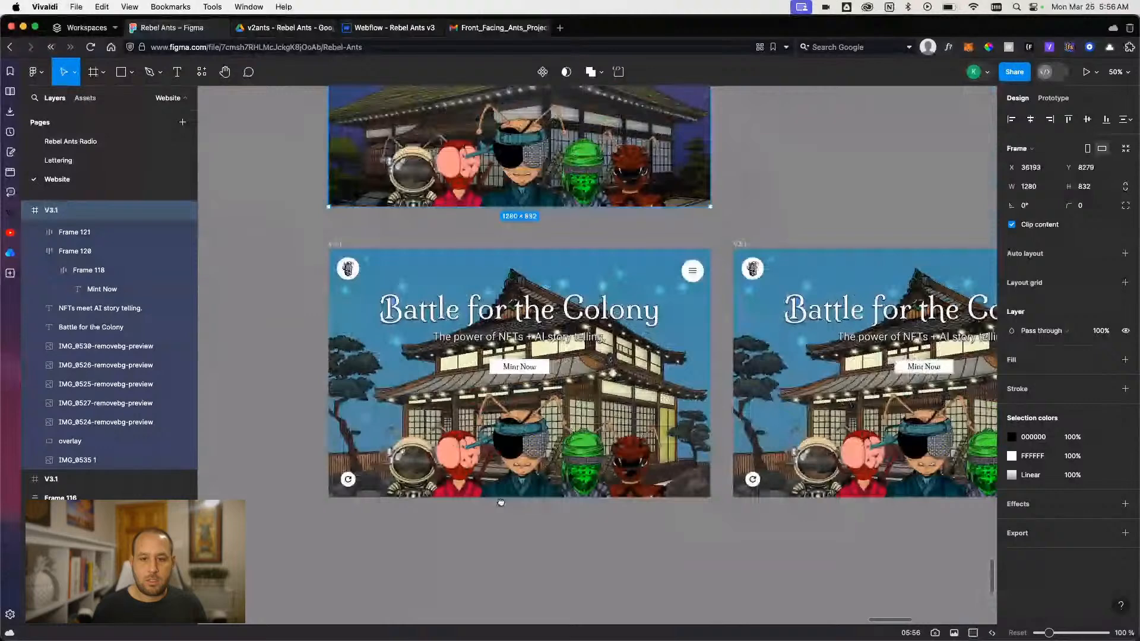
pyautogui.moveTo(501, 502); pyautogui.dragTo(497, 522)
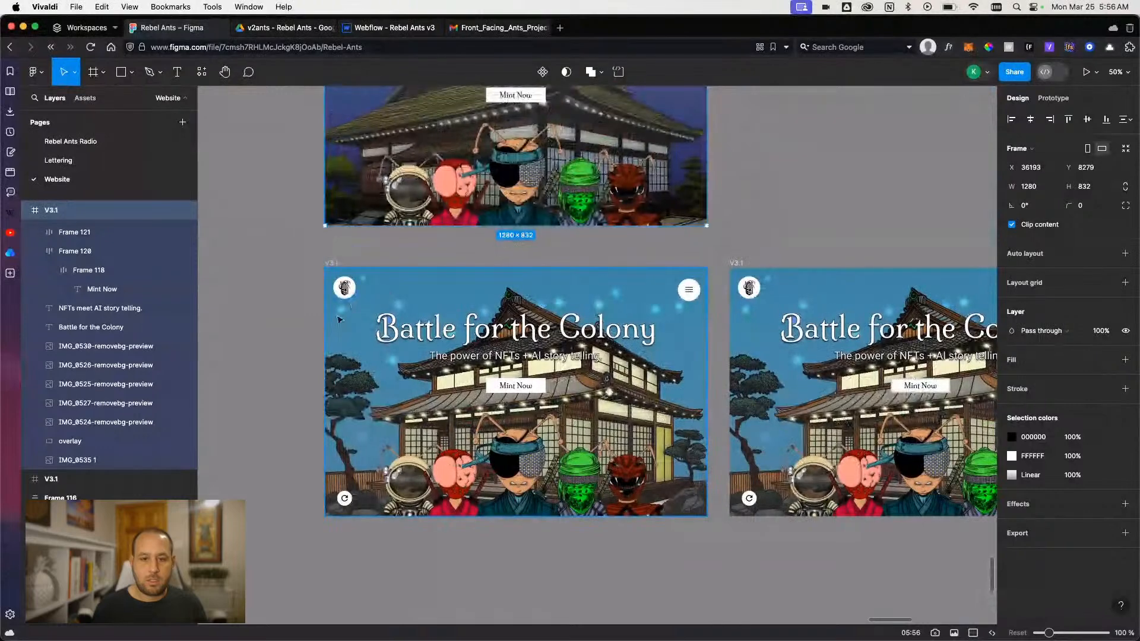
pyautogui.click(332, 263)
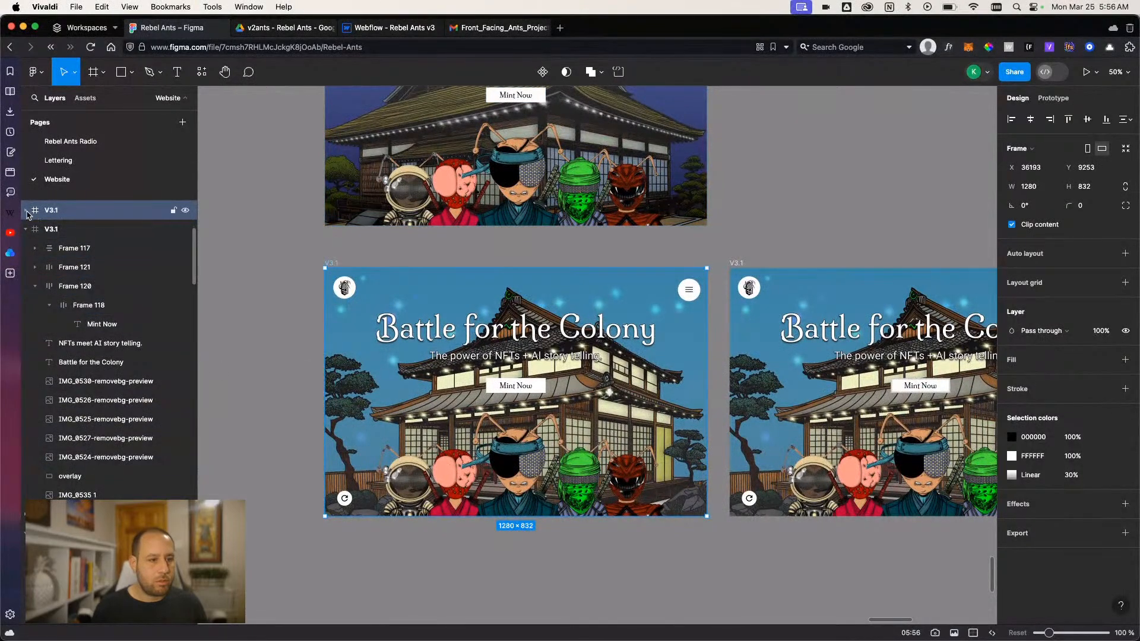
pyautogui.click(26, 211)
pyautogui.click(185, 439)
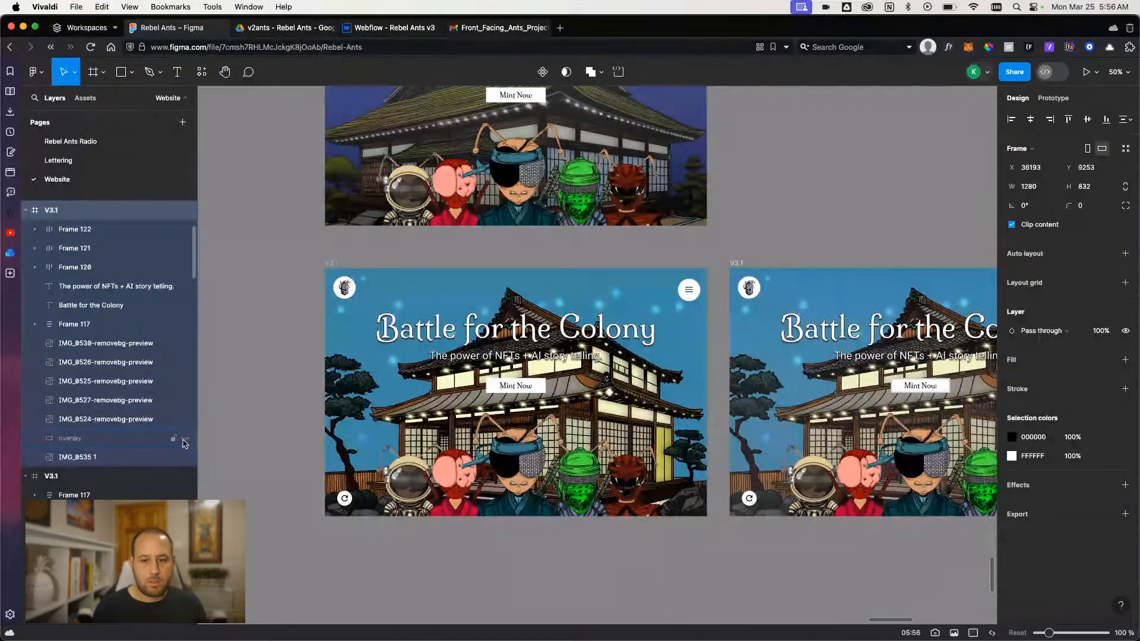
pyautogui.click(185, 439)
pyautogui.click(185, 440)
pyautogui.click(185, 440)
pyautogui.click(186, 440)
pyautogui.click(185, 440)
pyautogui.click(186, 439)
pyautogui.click(185, 440)
pyautogui.click(262, 377)
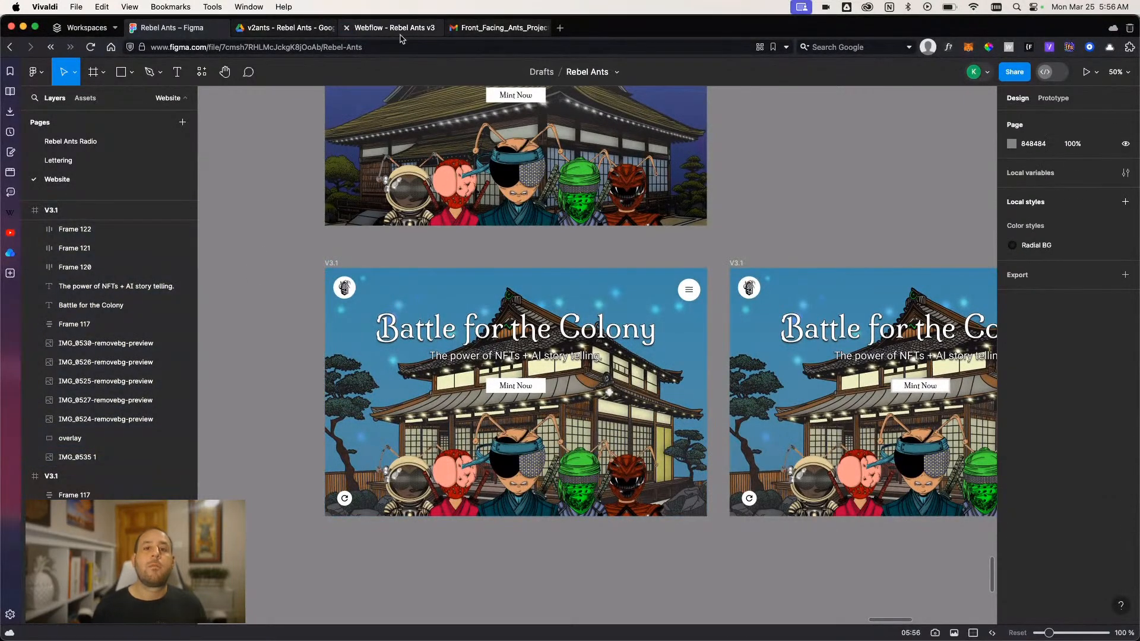
# - Switch to Webflow, review the hero background in preview mode, and return to the design view
pyautogui.click(397, 28)
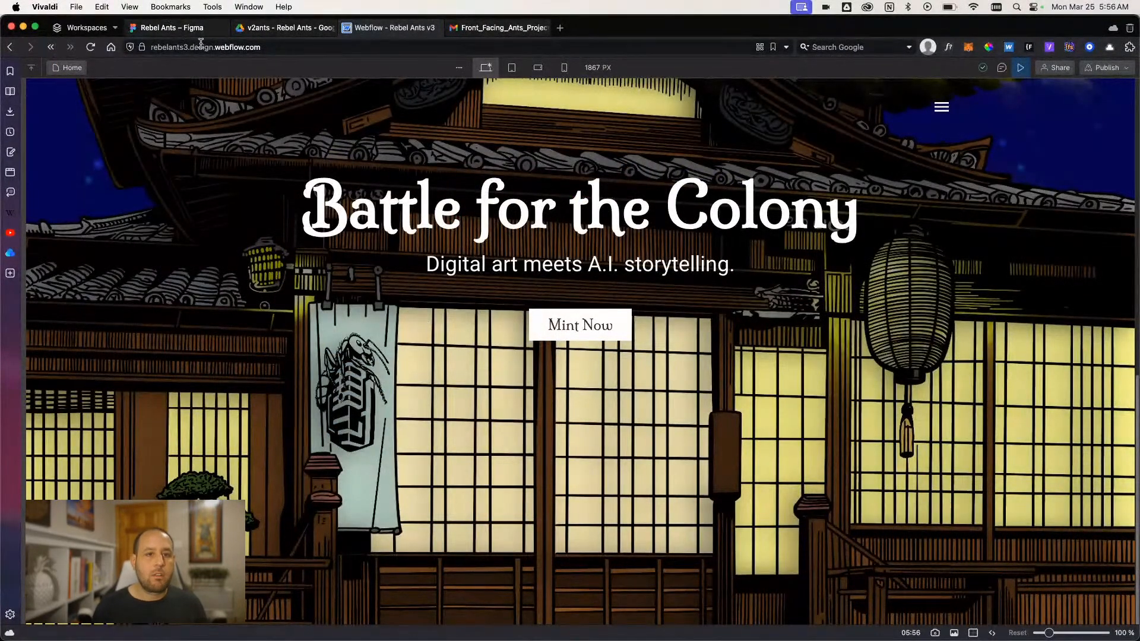
pyautogui.click(1003, 68)
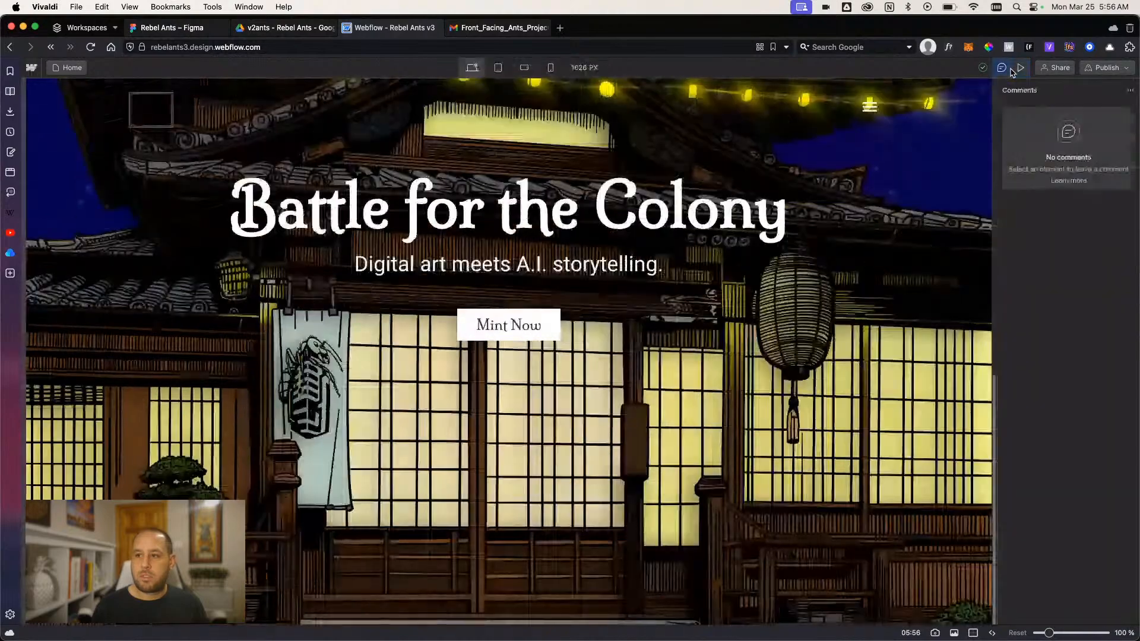
pyautogui.click(1021, 68)
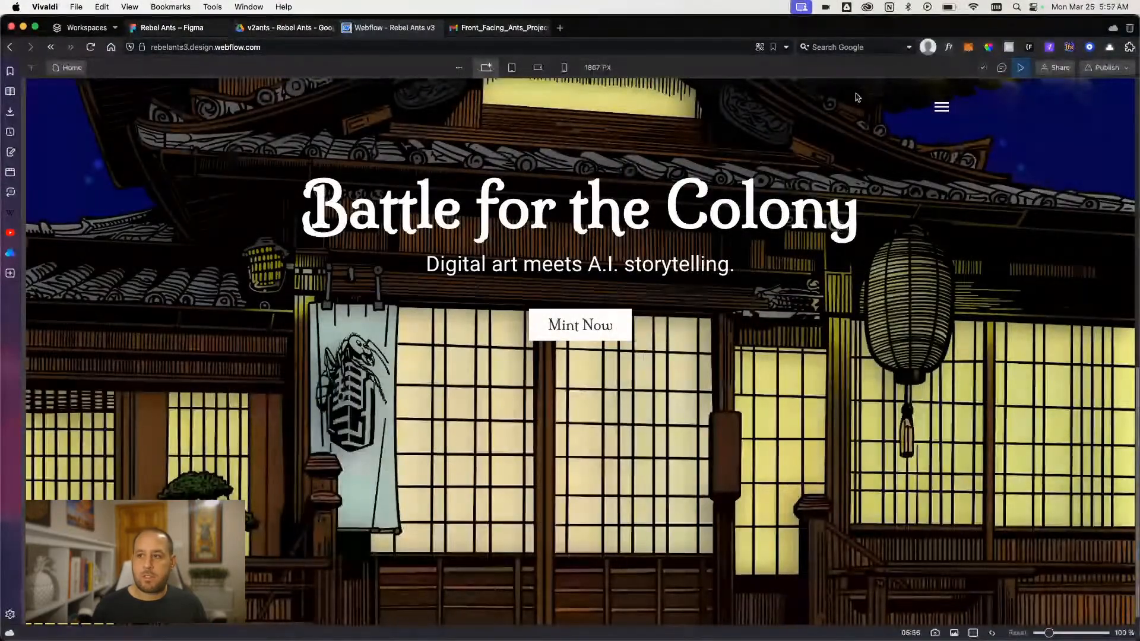
pyautogui.click(1021, 68)
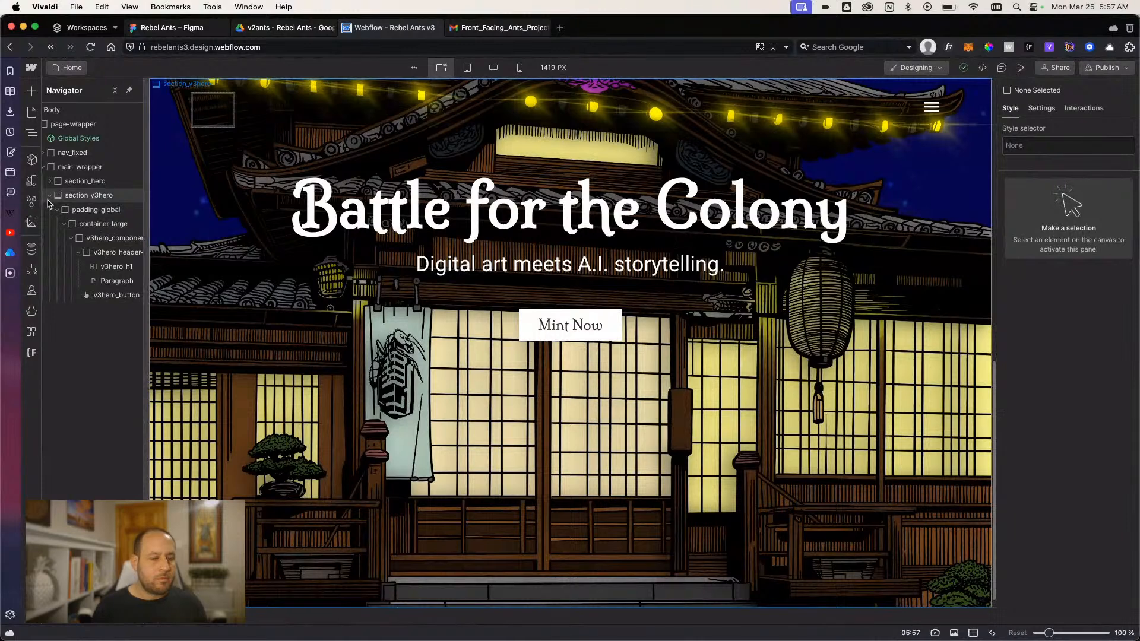
# - Collapse the hero's nested elements and add a div block inside container-large, below the v3hero_component
pyautogui.click(76, 253)
pyautogui.click(70, 242)
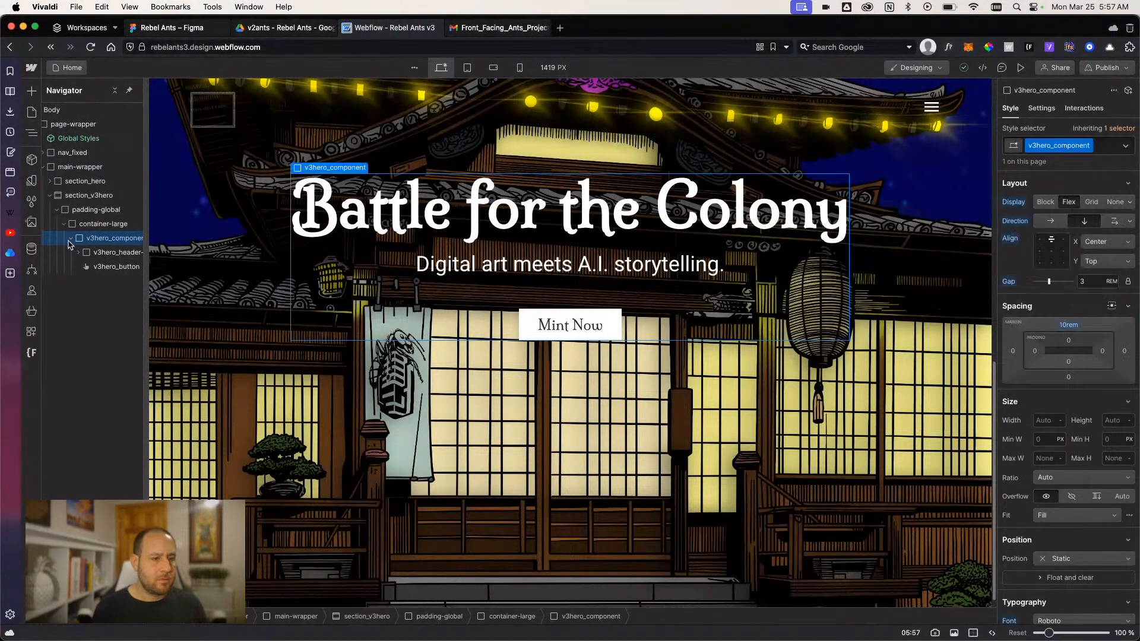
pyautogui.click(70, 241)
pyautogui.click(99, 230)
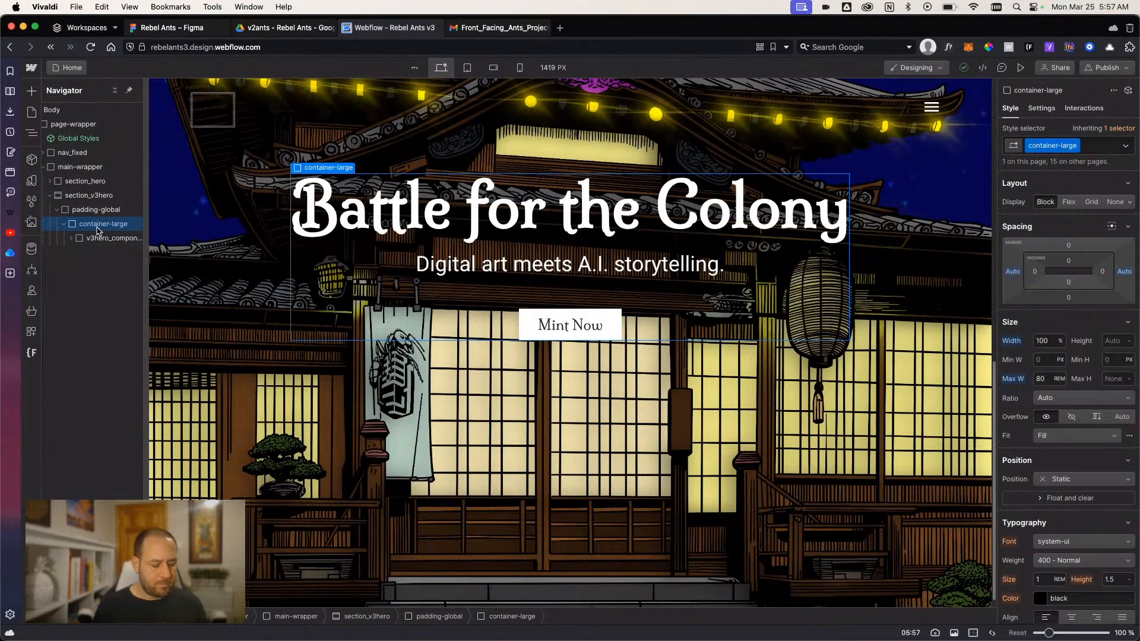
pyautogui.press('super+e')
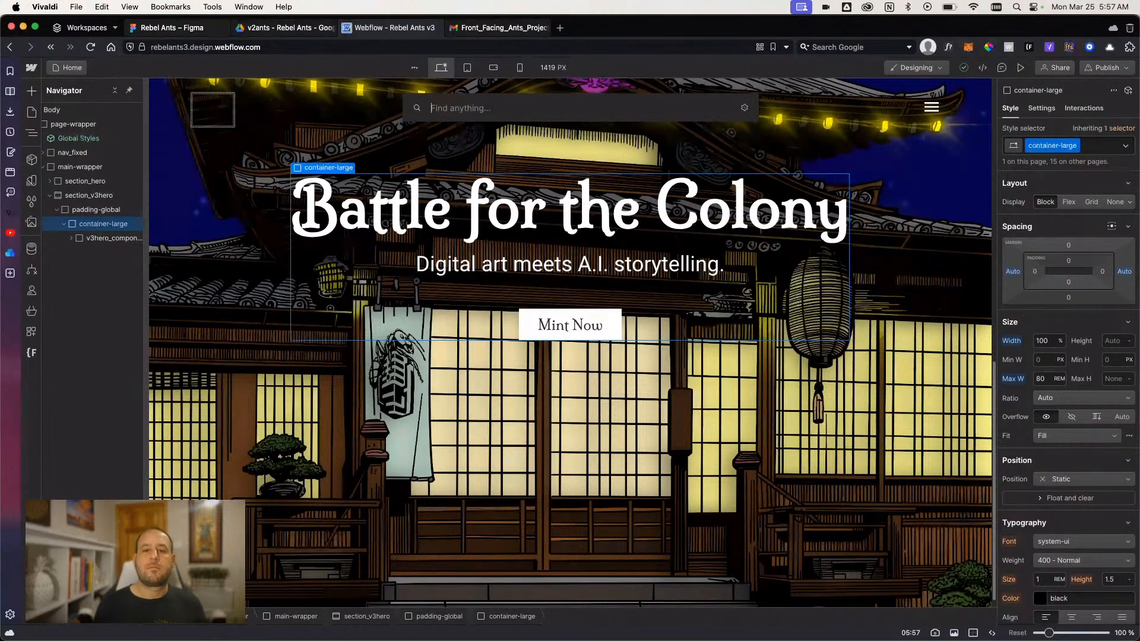
pyautogui.write('div')
pyautogui.press('Return')
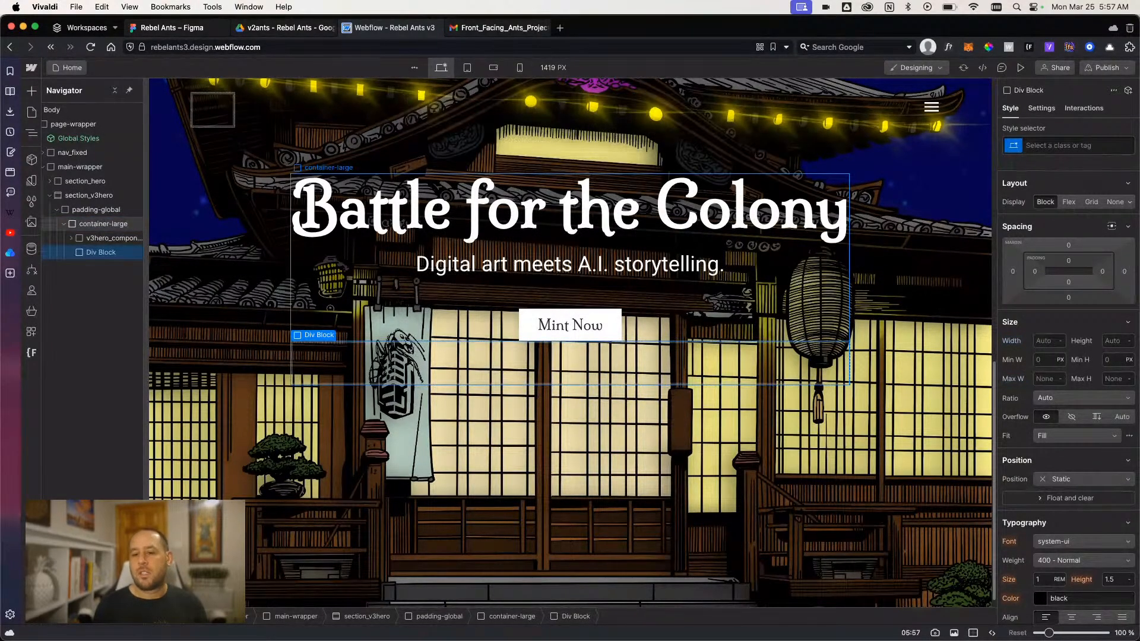
# - Give the new div block the class v3hero_ants-container
pyautogui.click(1087, 145)
pyautogui.write('v')
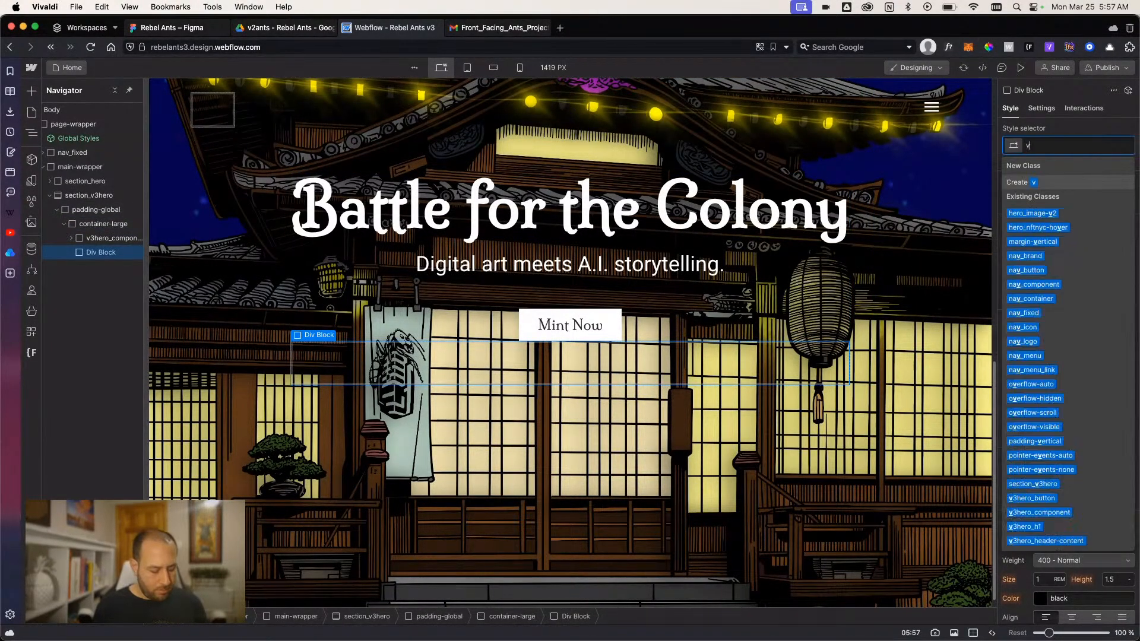
pyautogui.write('3hero_ants')
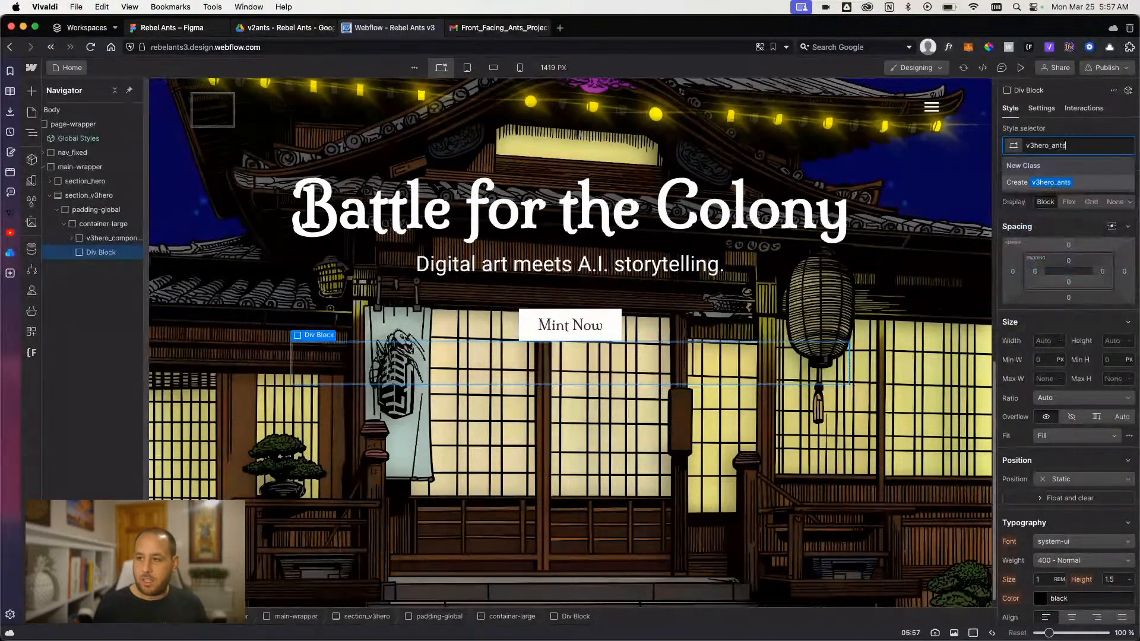
pyautogui.write('-w')
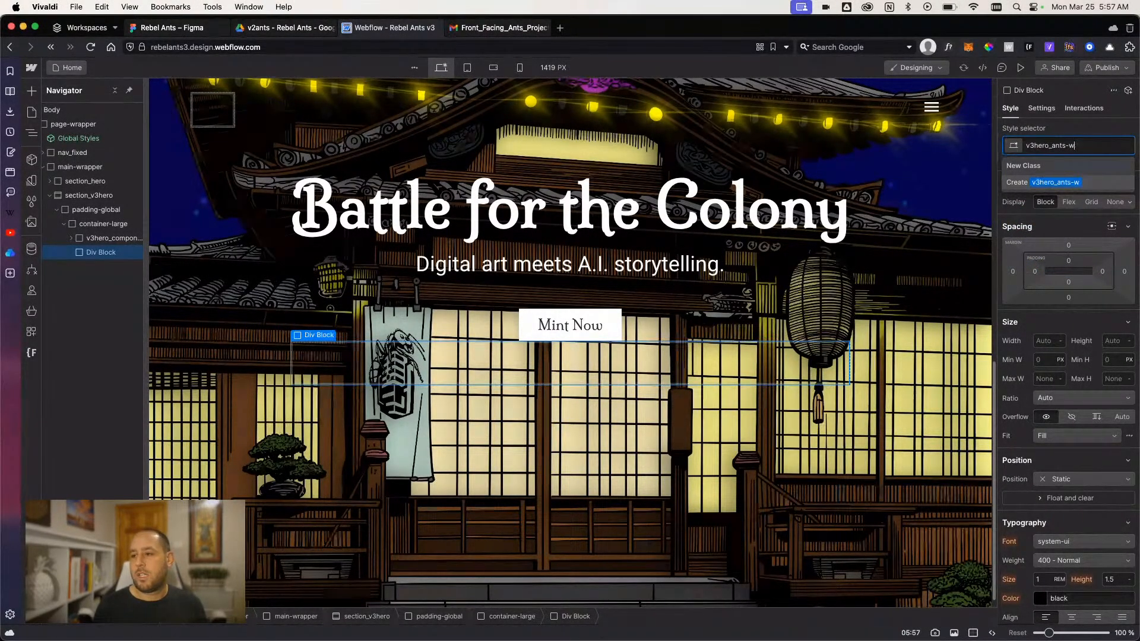
pyautogui.write('rapr')
pyautogui.press('Return')
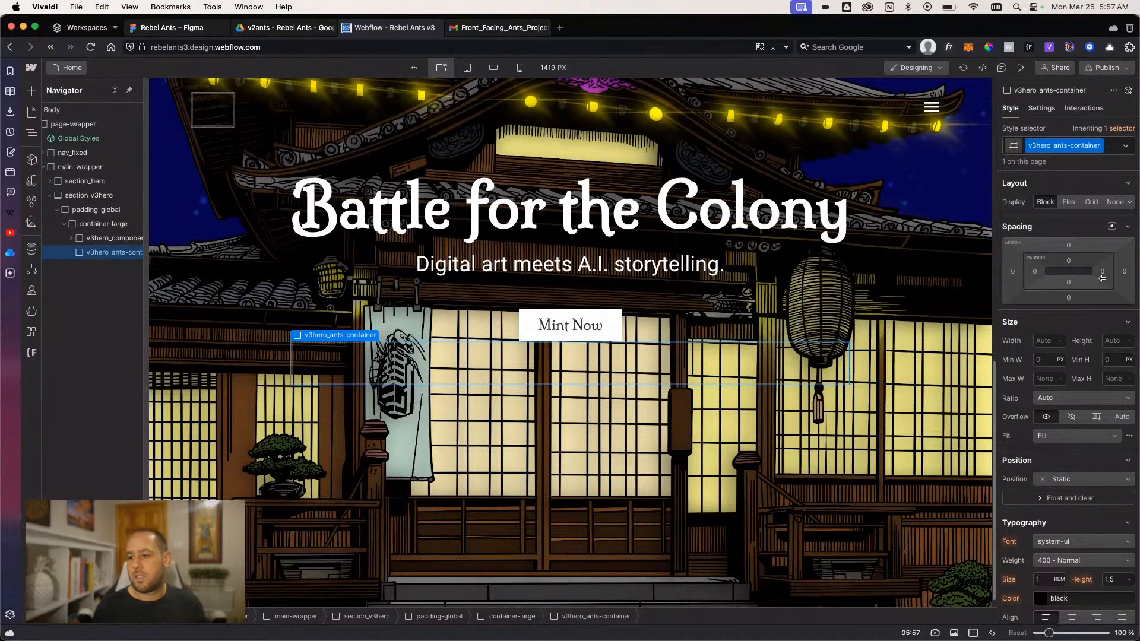
# - Set v3hero_ants-container to absolute position, anchored to the bottom with 0% left, right and bottom offsets
pyautogui.click(1062, 481)
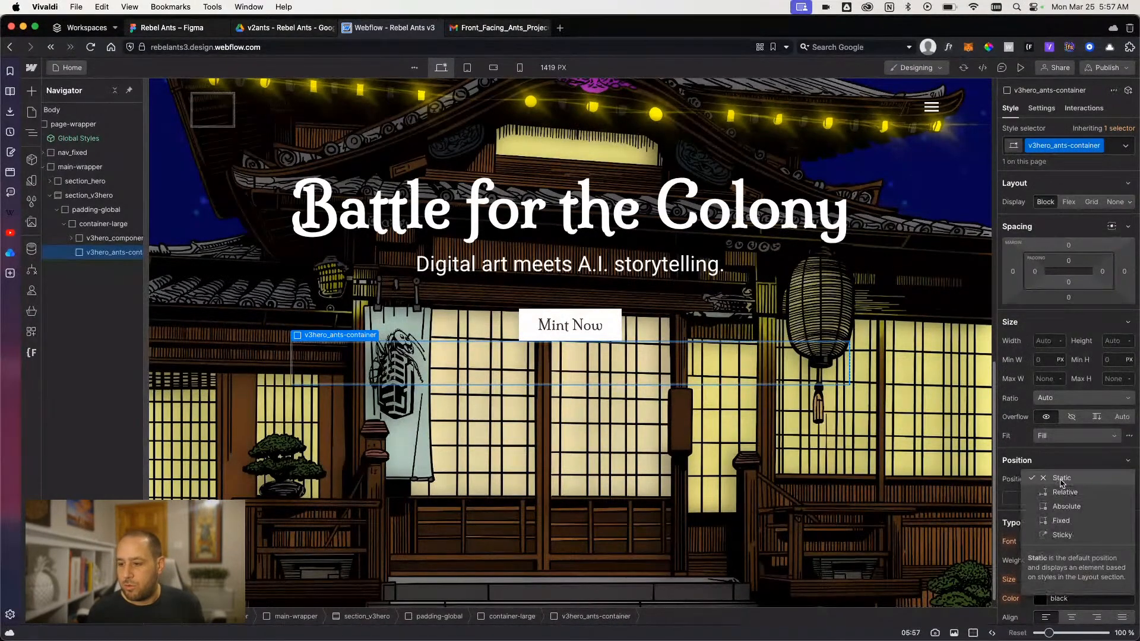
pyautogui.click(1067, 507)
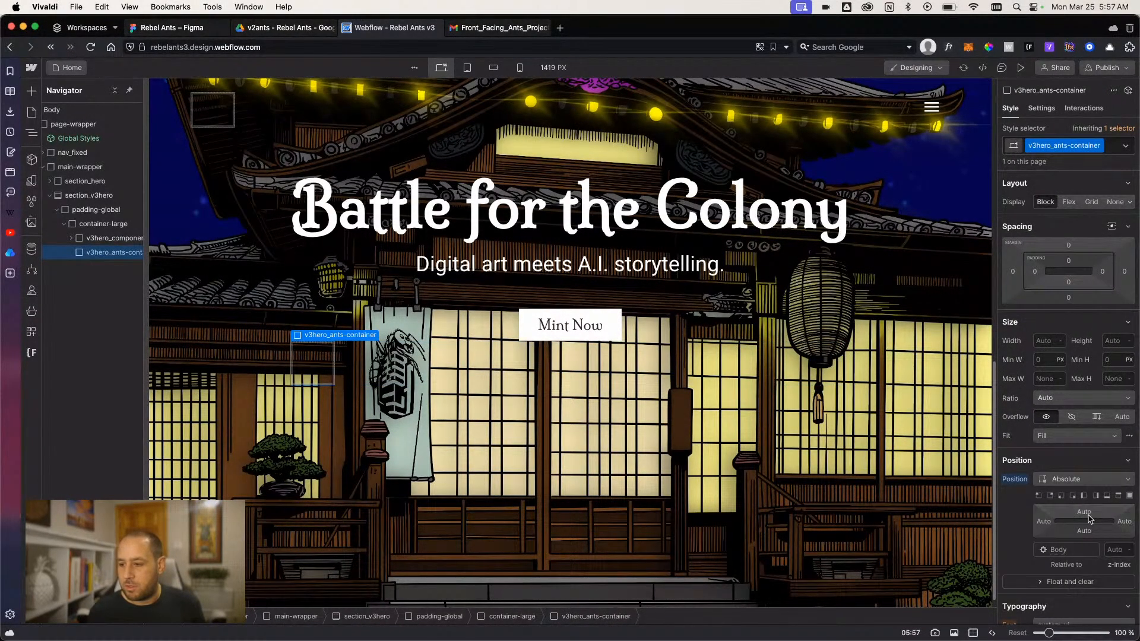
pyautogui.click(1107, 496)
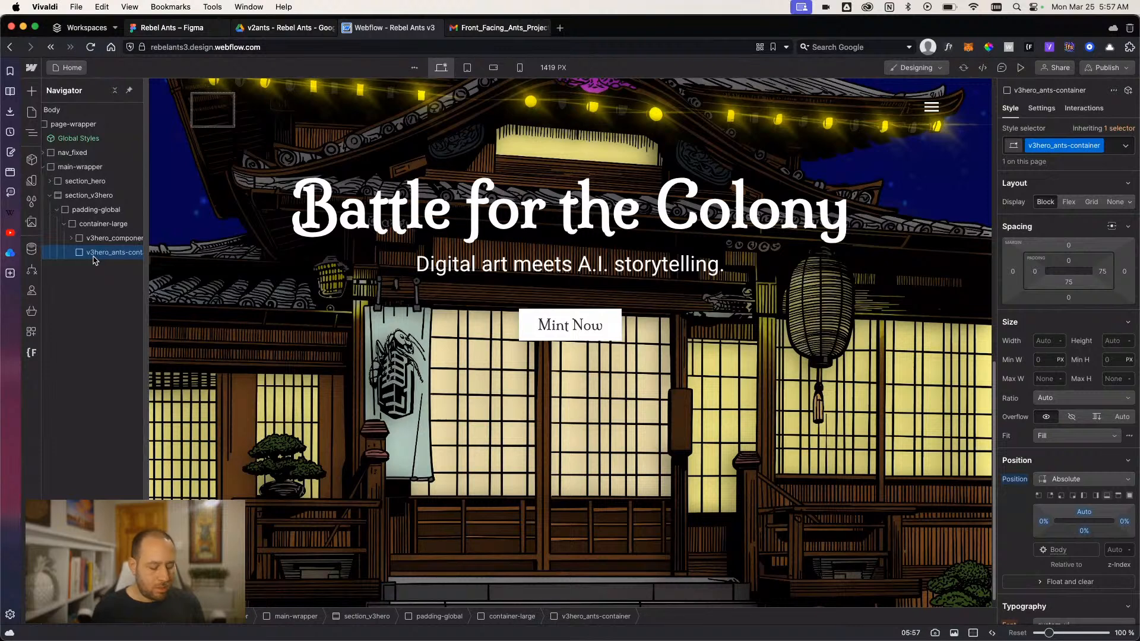
# - Add a div block inside v3hero_ants-container
pyautogui.press('super+k')
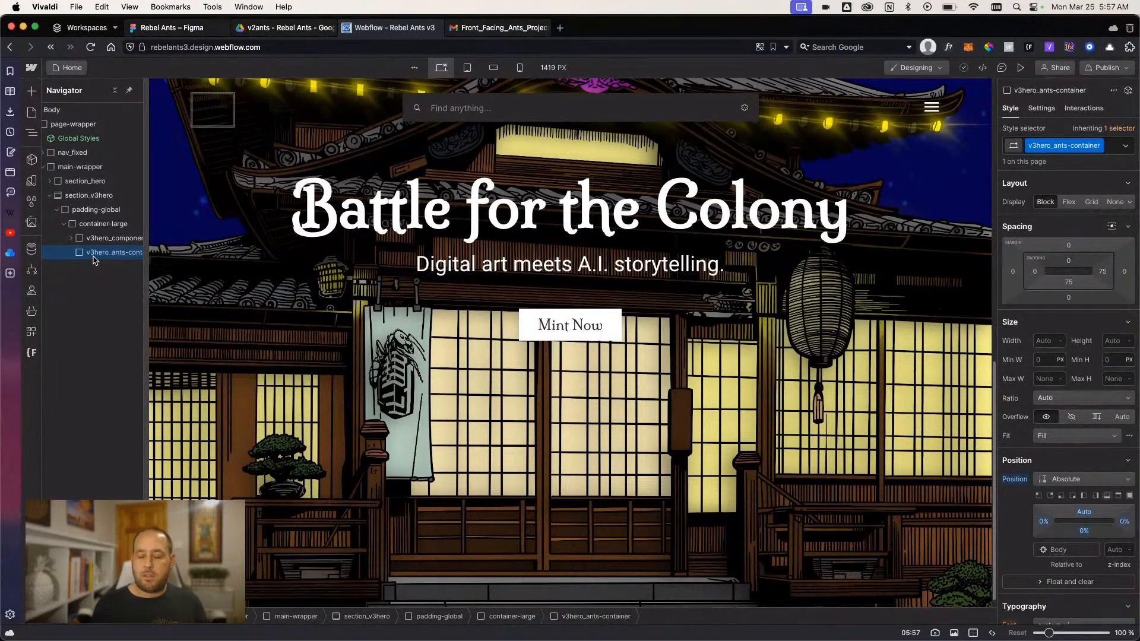
pyautogui.write('div')
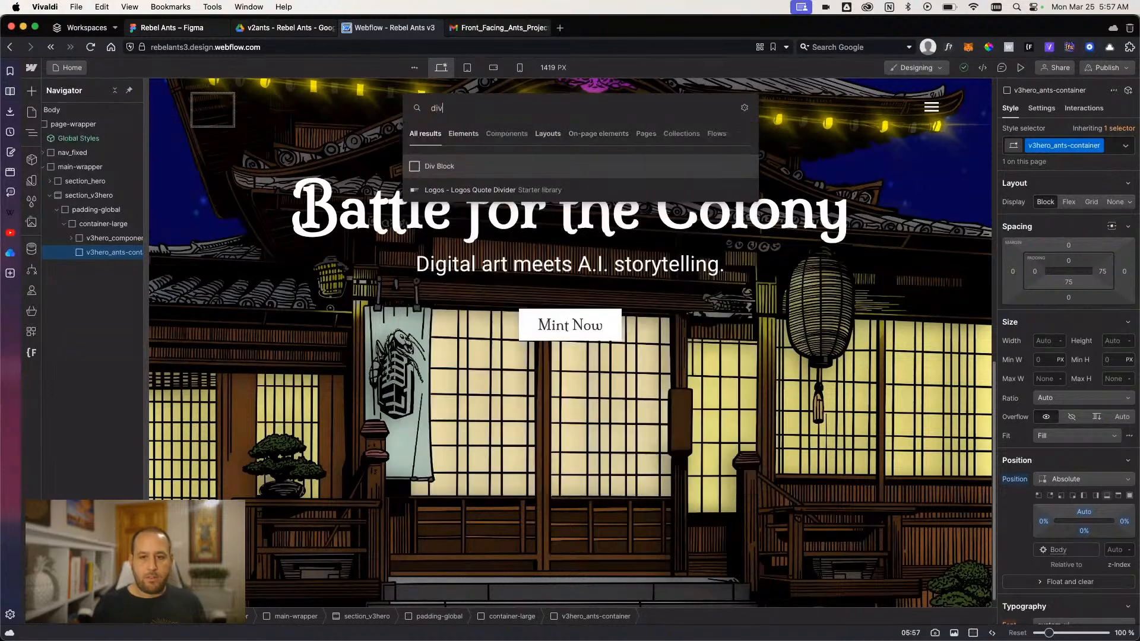
pyautogui.press('Return')
pyautogui.scroll(3, 700, 310)
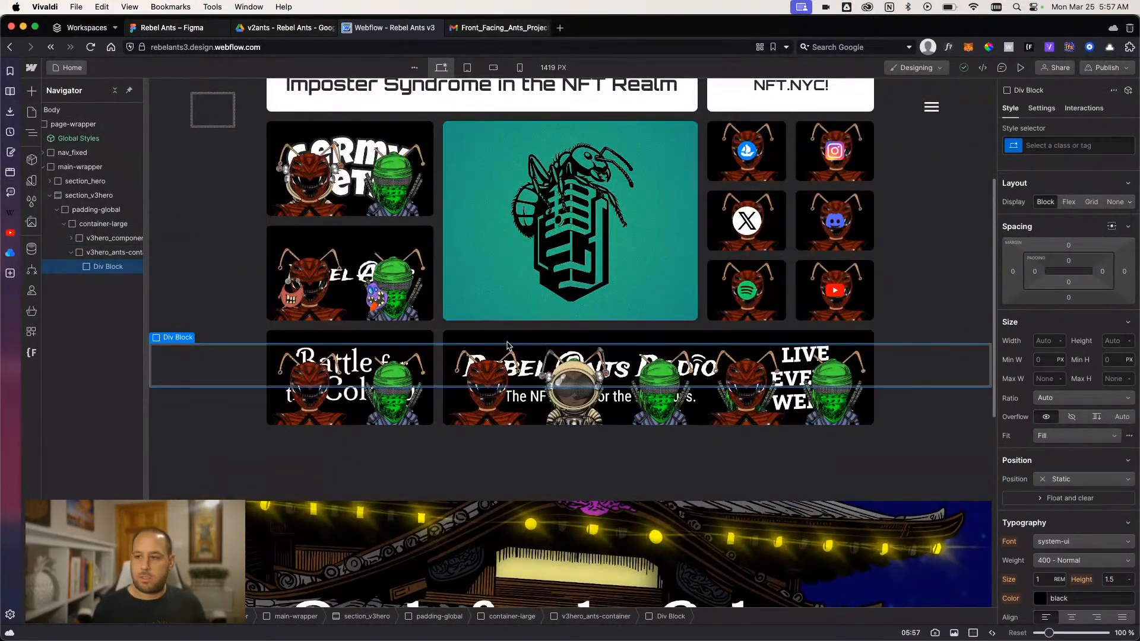
# - Give the nested div block the class v3hero_front-ant-wrapper
pyautogui.click(1069, 144)
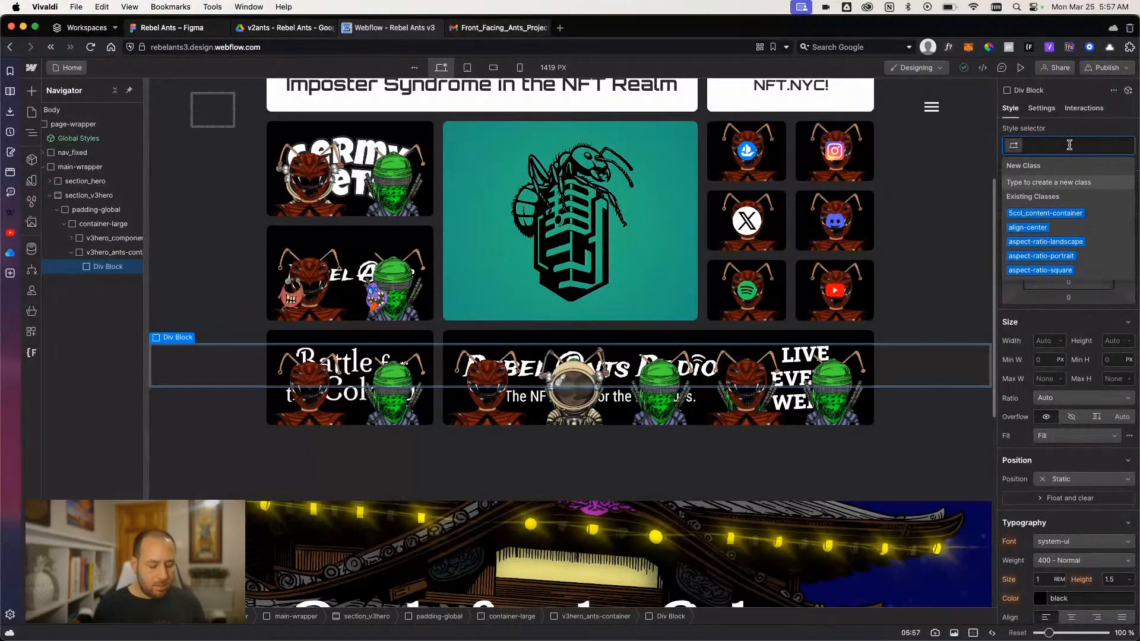
pyautogui.write('vehero')
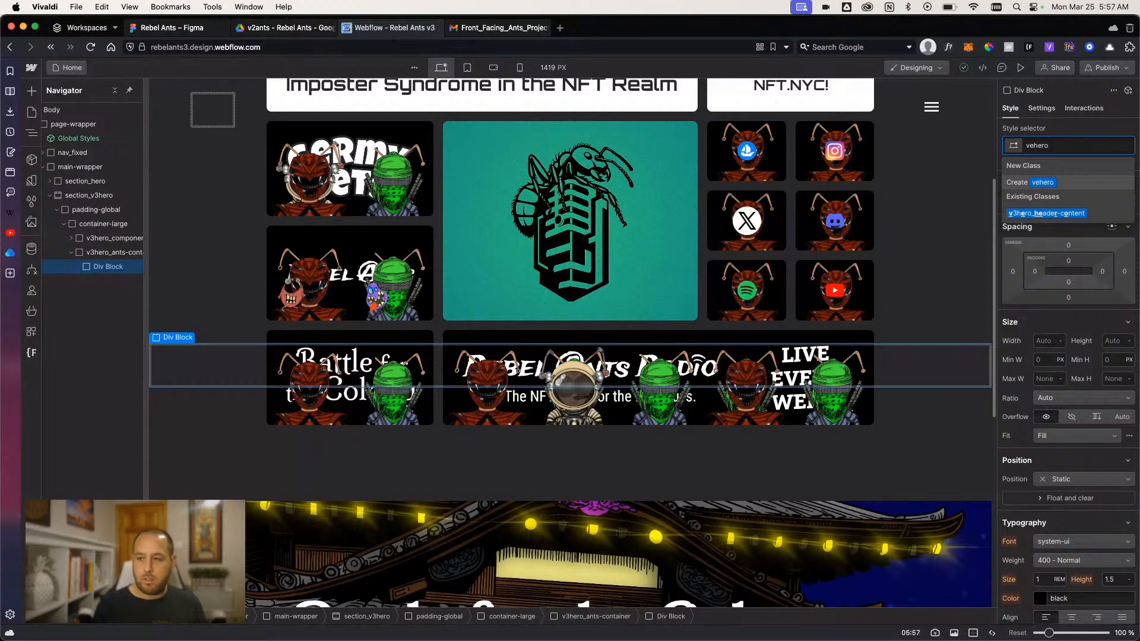
pyautogui.press('BackSpace')
pyautogui.press('BackSpace')
pyautogui.press('BackSpace')
pyautogui.press('BackSpace')
pyautogui.press('BackSpace')
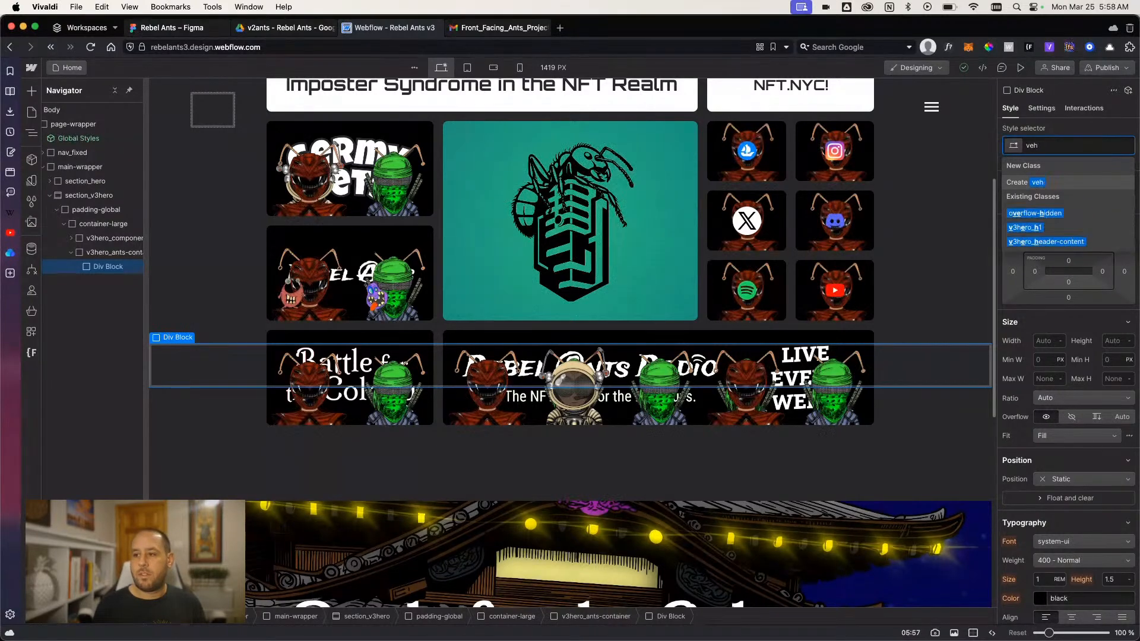
pyautogui.write('3hero_')
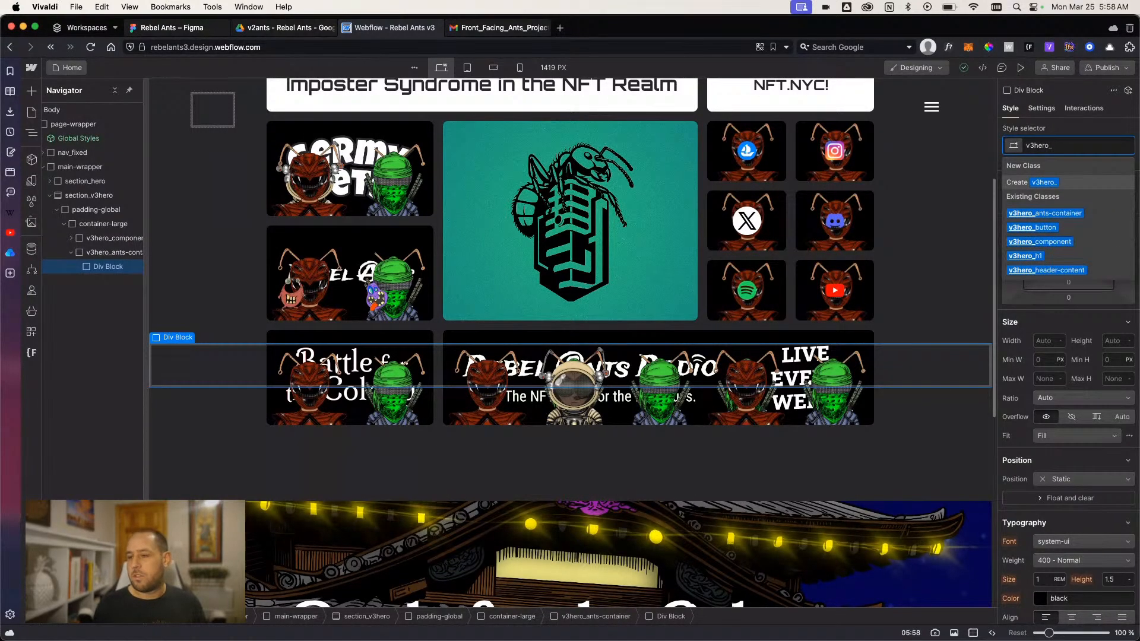
pyautogui.write('midd')
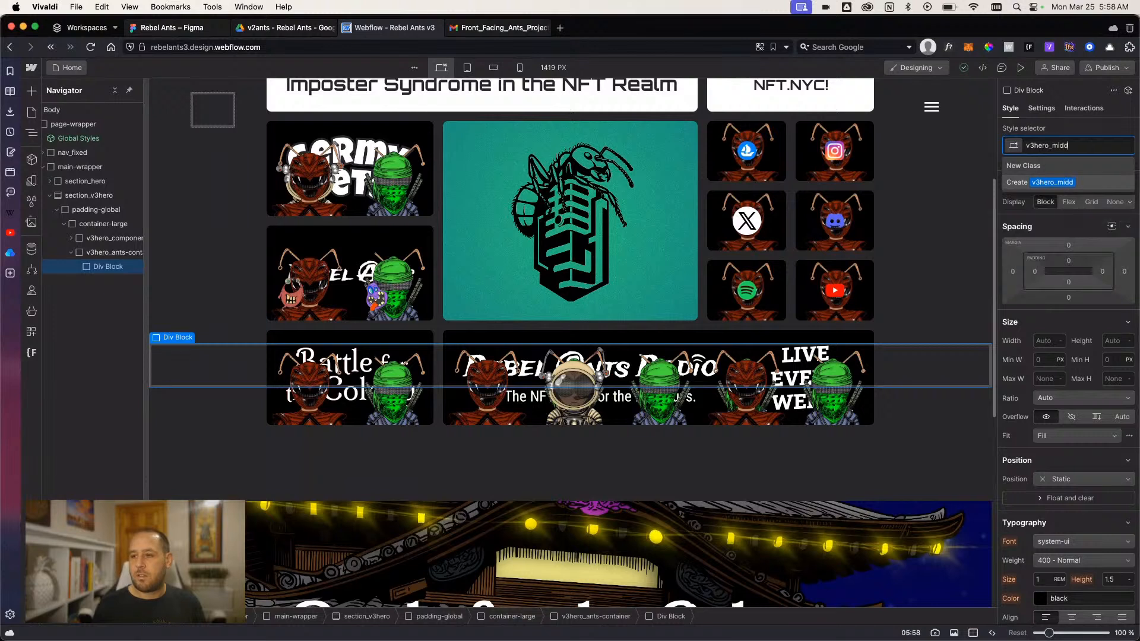
pyautogui.press('BackSpace')
pyautogui.press('BackSpace')
pyautogui.press('BackSpace')
pyautogui.press('BackSpace')
pyautogui.write('ant')
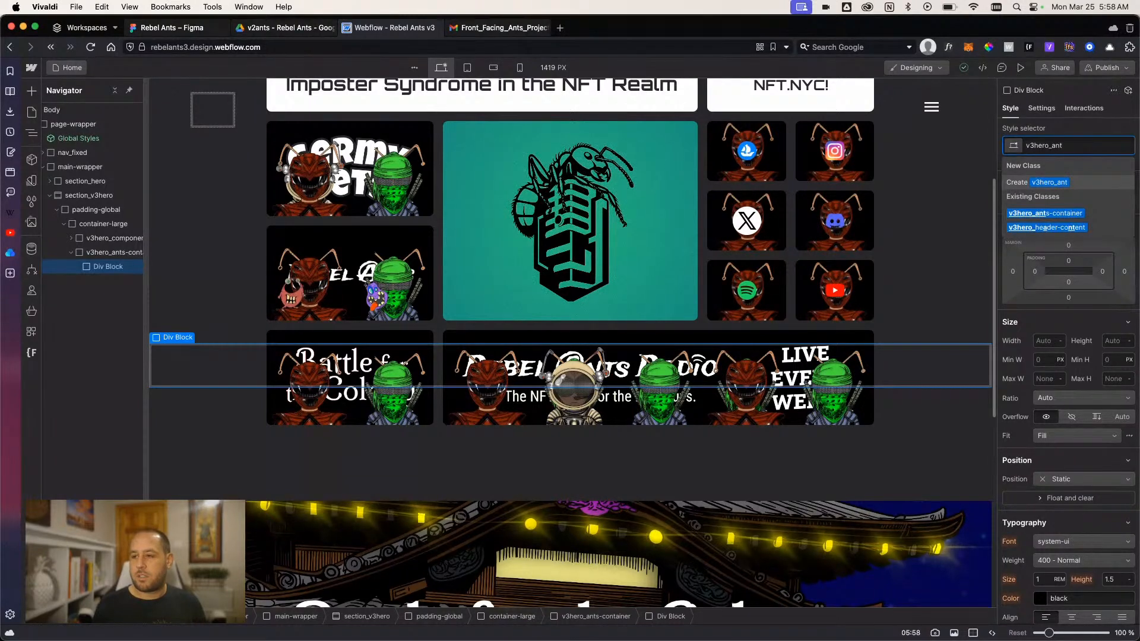
pyautogui.write('-front-wrapper')
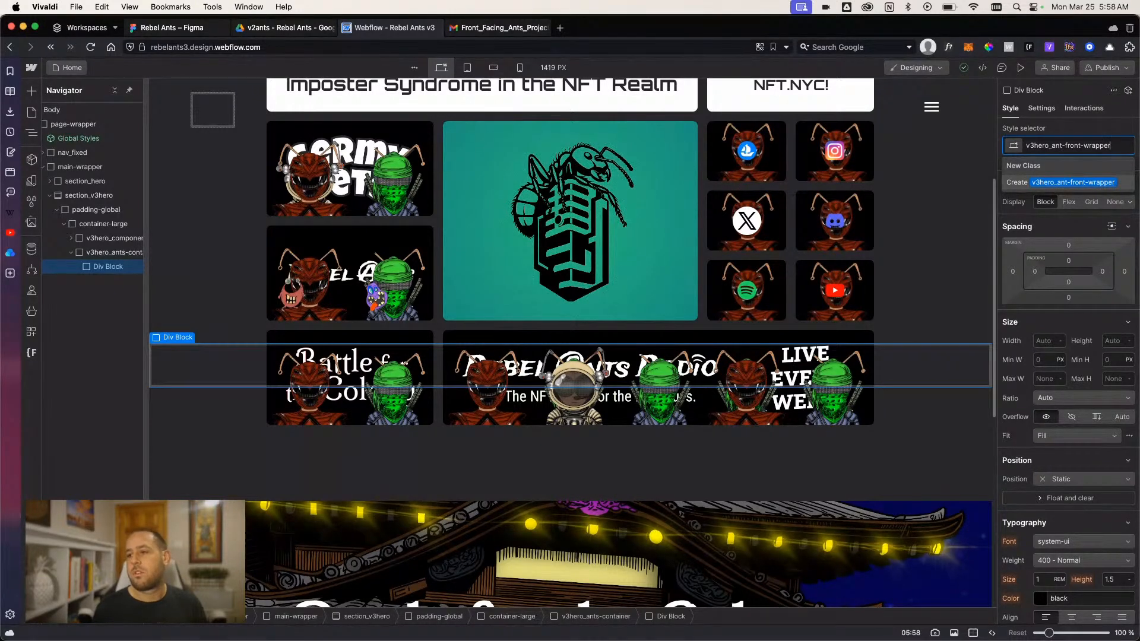
pyautogui.press('BackSpace')
pyautogui.press('BackSpace')
pyautogui.press('BackSpace')
pyautogui.press('BackSpace')
pyautogui.press('BackSpace')
pyautogui.press('BackSpace')
pyautogui.press('BackSpace')
pyautogui.press('BackSpace')
pyautogui.press('BackSpace')
pyautogui.press('BackSpace')
pyautogui.press('BackSpace')
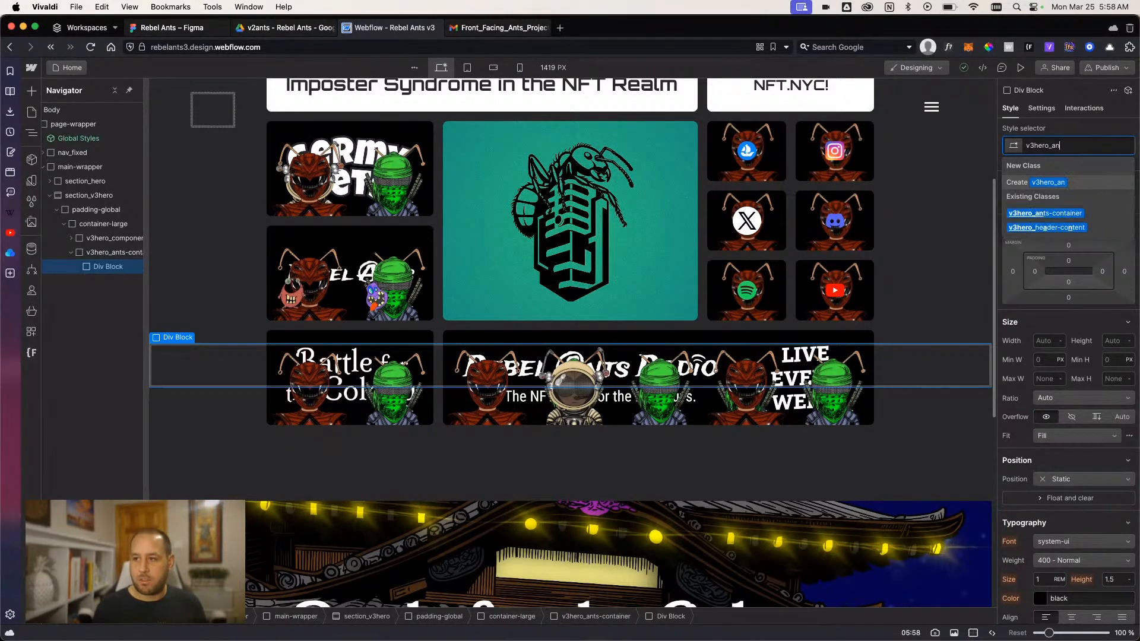
pyautogui.write('front-ant')
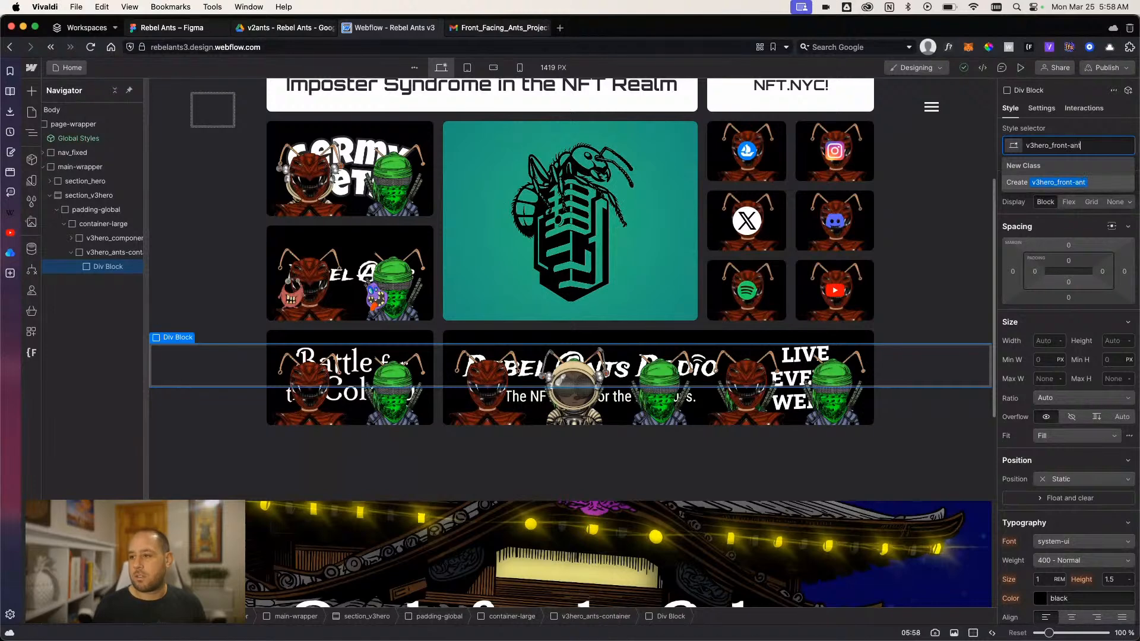
pyautogui.write('-wrapper')
pyautogui.press('Return')
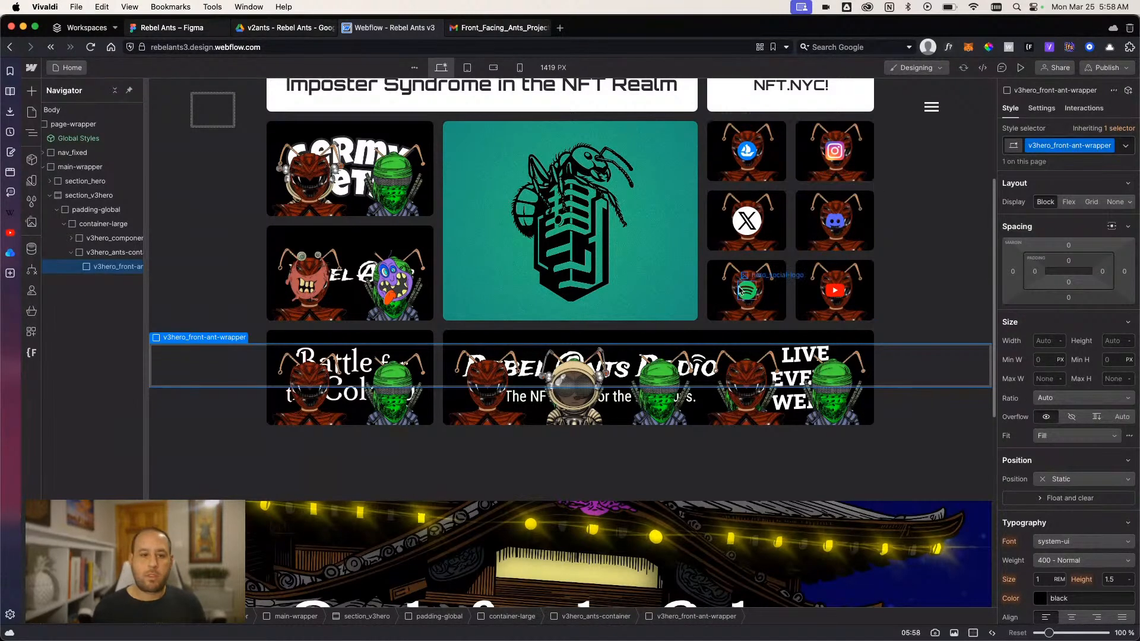
# - Set the position of section_v3hero to relative
pyautogui.scroll(-2, 273, 362)
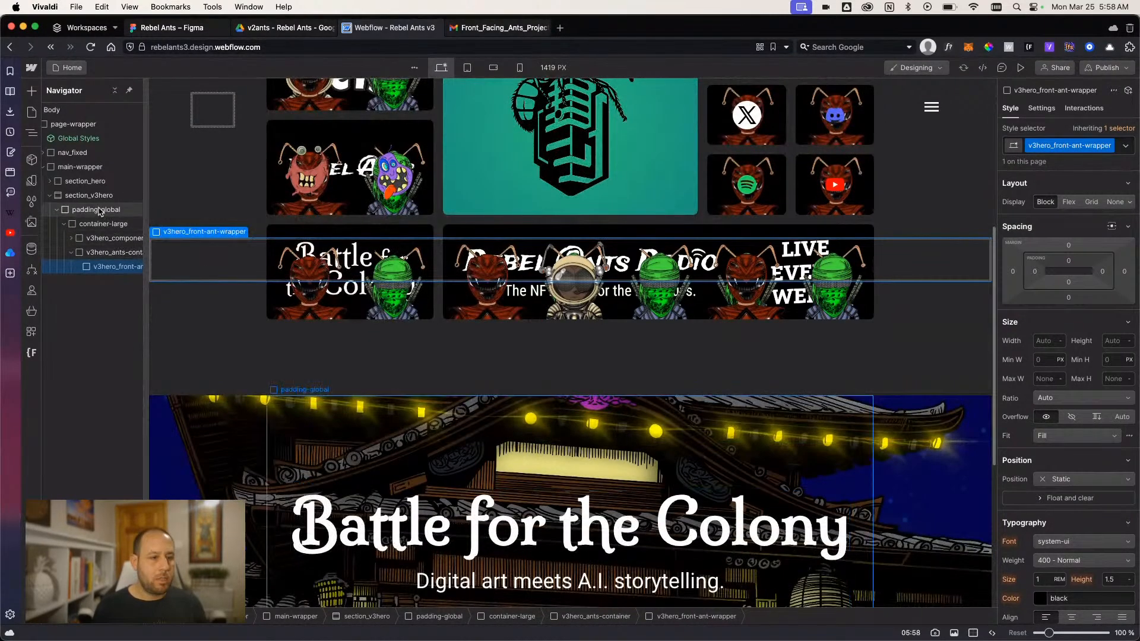
pyautogui.click(97, 196)
pyautogui.scroll(-3, 1061, 402)
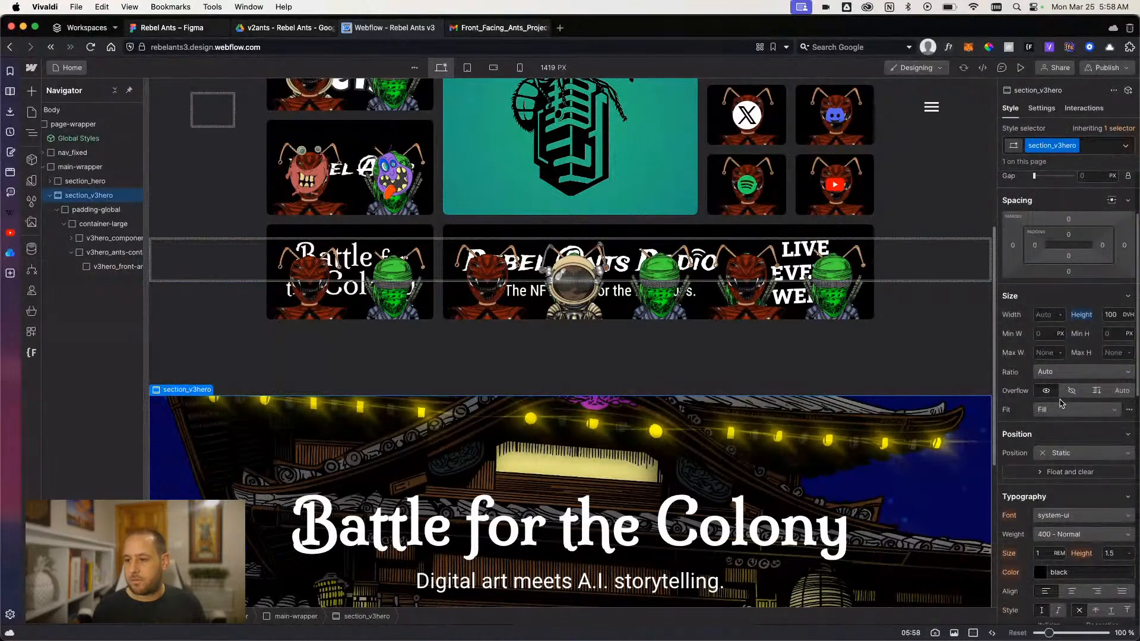
pyautogui.click(1056, 453)
pyautogui.click(1063, 469)
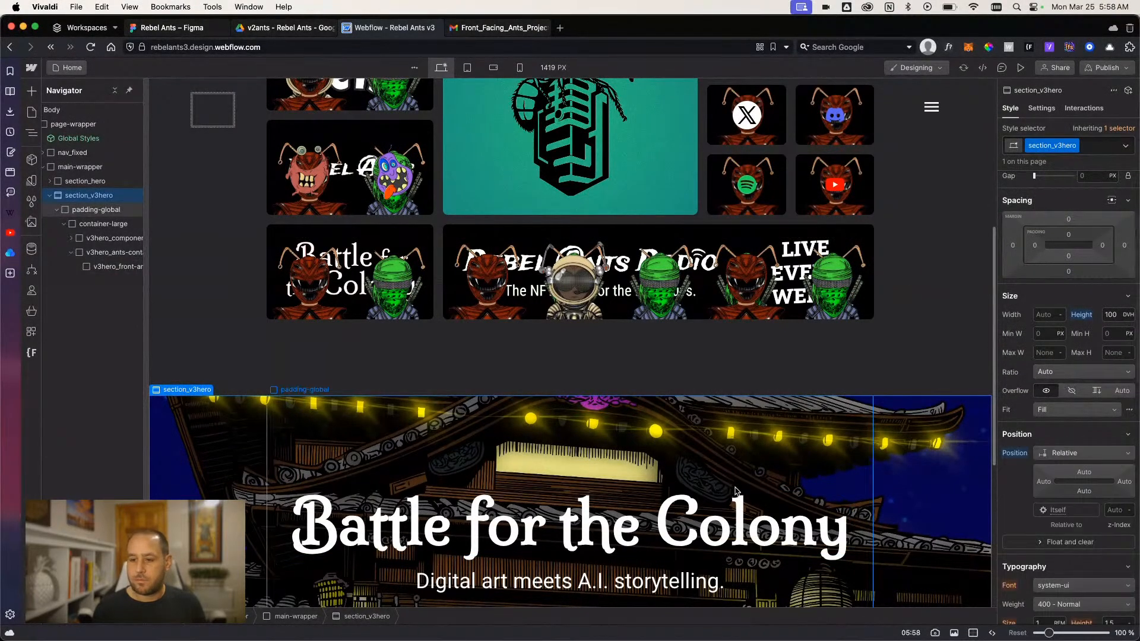
# - Add an image element inside v3hero_front-ant-wrapper
pyautogui.scroll(-5, 769, 501)
pyautogui.click(250, 349)
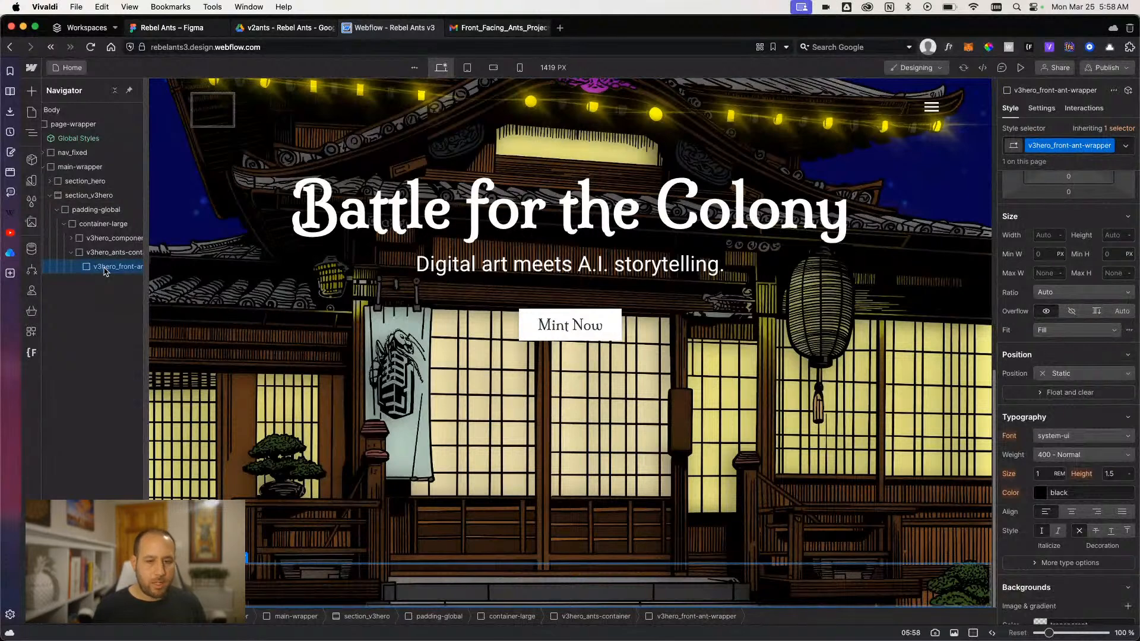
pyautogui.press('super+e')
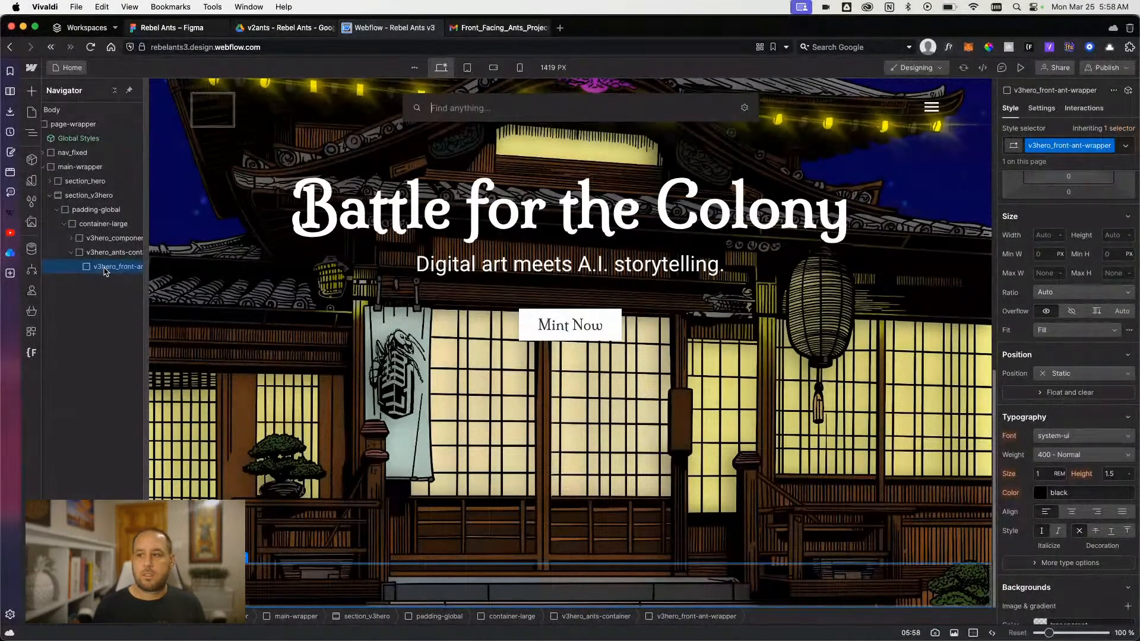
pyautogui.write('image')
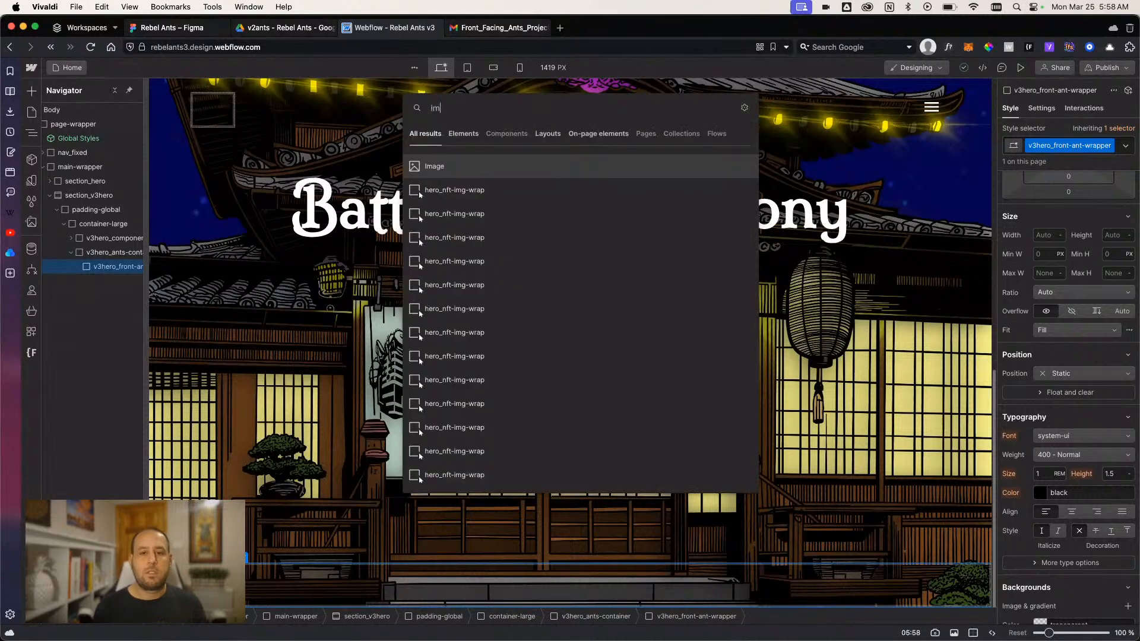
pyautogui.press('Return')
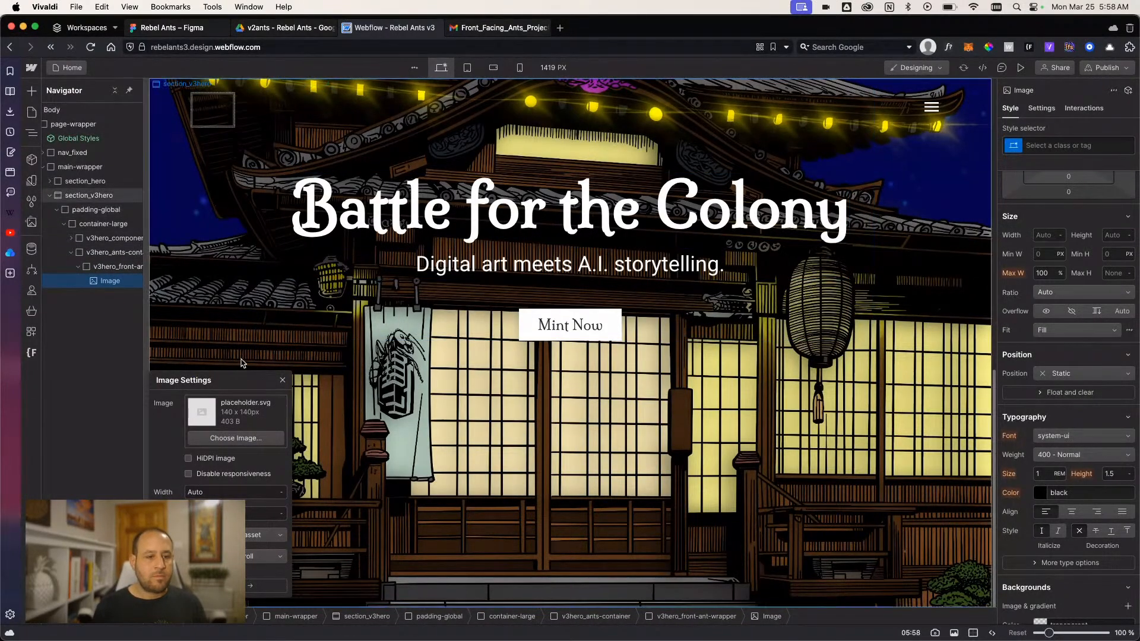
# - Upload the IMG_0530 ant PNG with its background removed from the Downloads folder to the site's assets
pyautogui.click(31, 222)
pyautogui.scroll(-5, 120, 231)
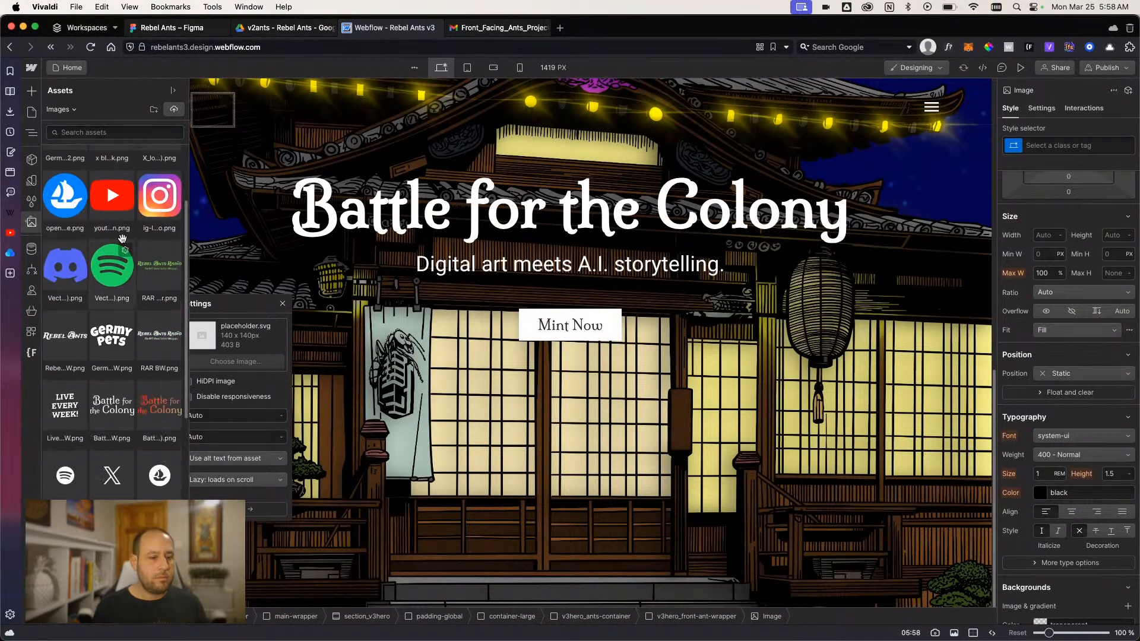
pyautogui.scroll(4, 121, 214)
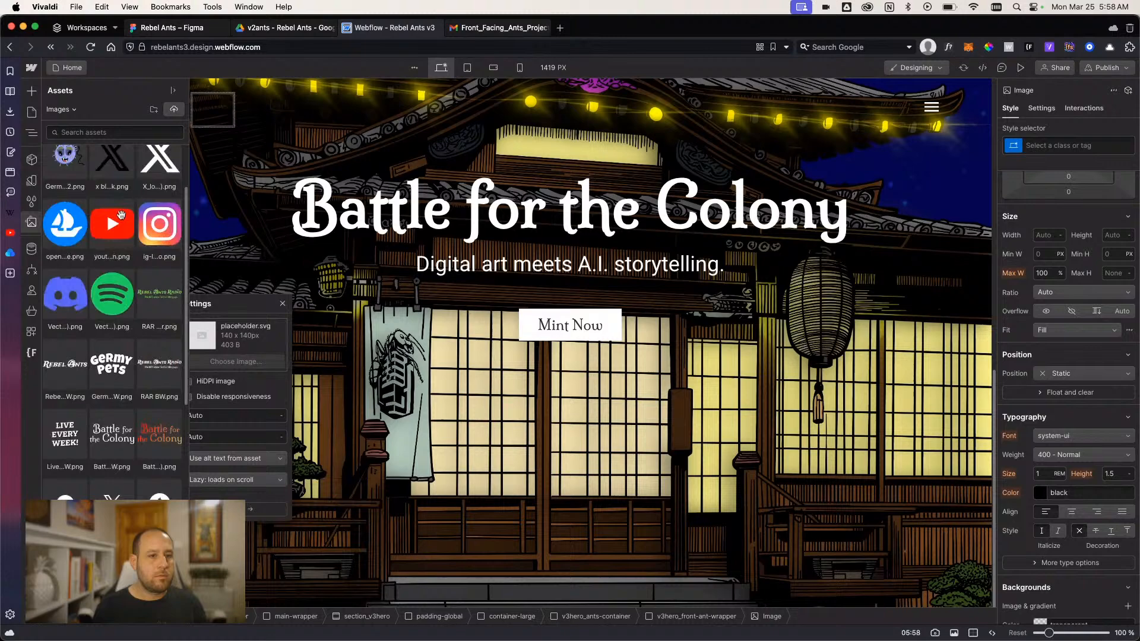
pyautogui.click(173, 110)
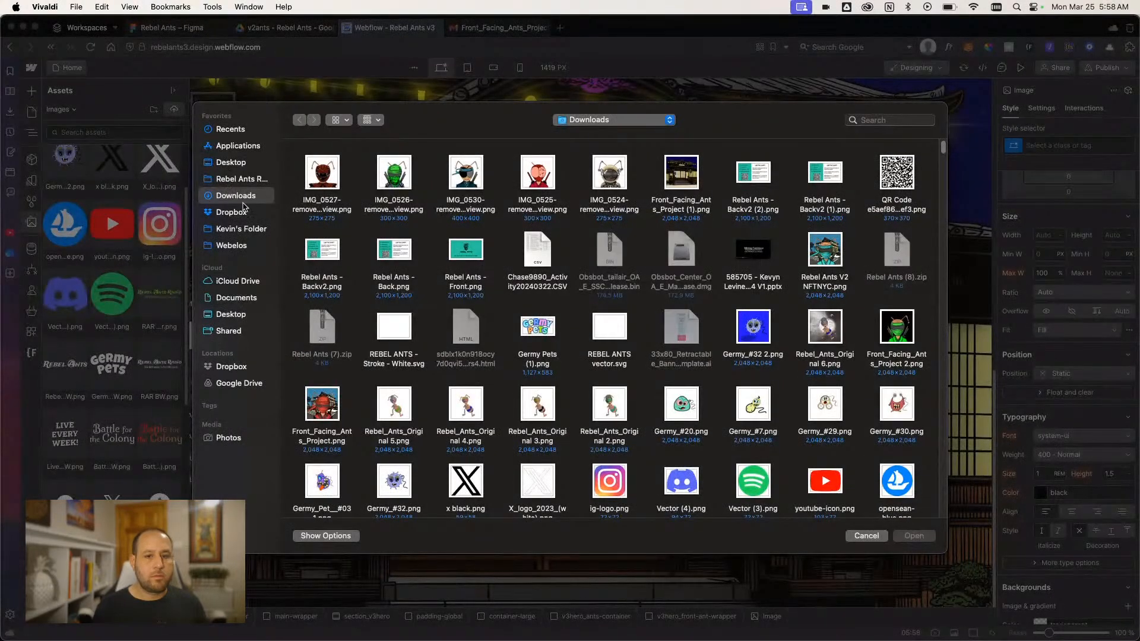
pyautogui.doubleClick(466, 178)
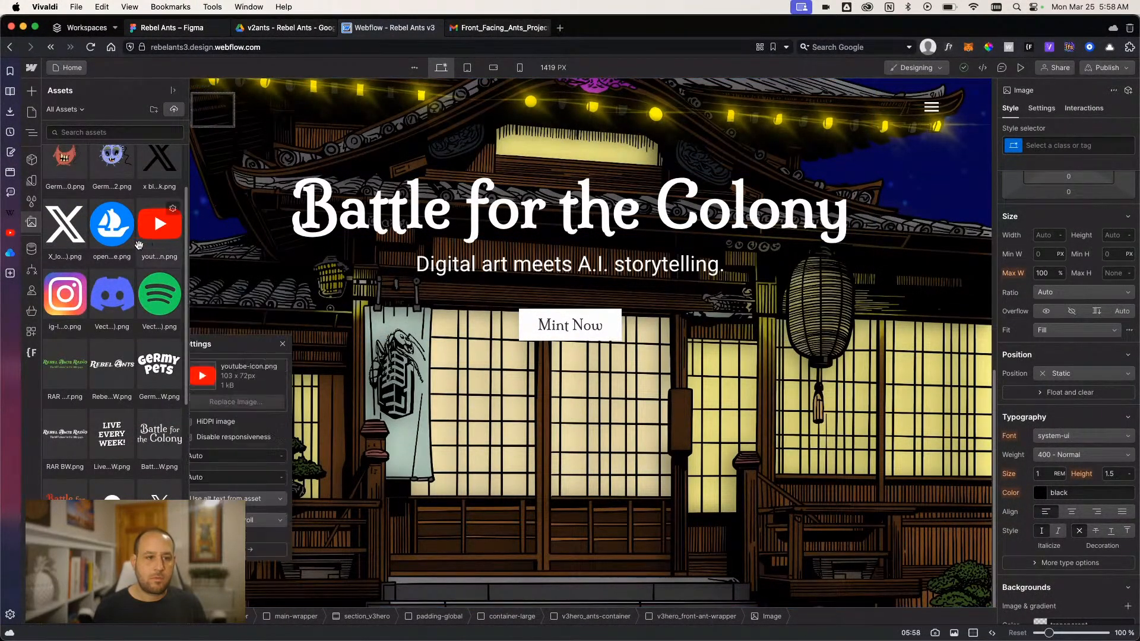
# - Use the uploaded IMG_0530 ant PNG as the source of the image element and close its settings
pyautogui.scroll(2, 158, 232)
pyautogui.click(78, 191)
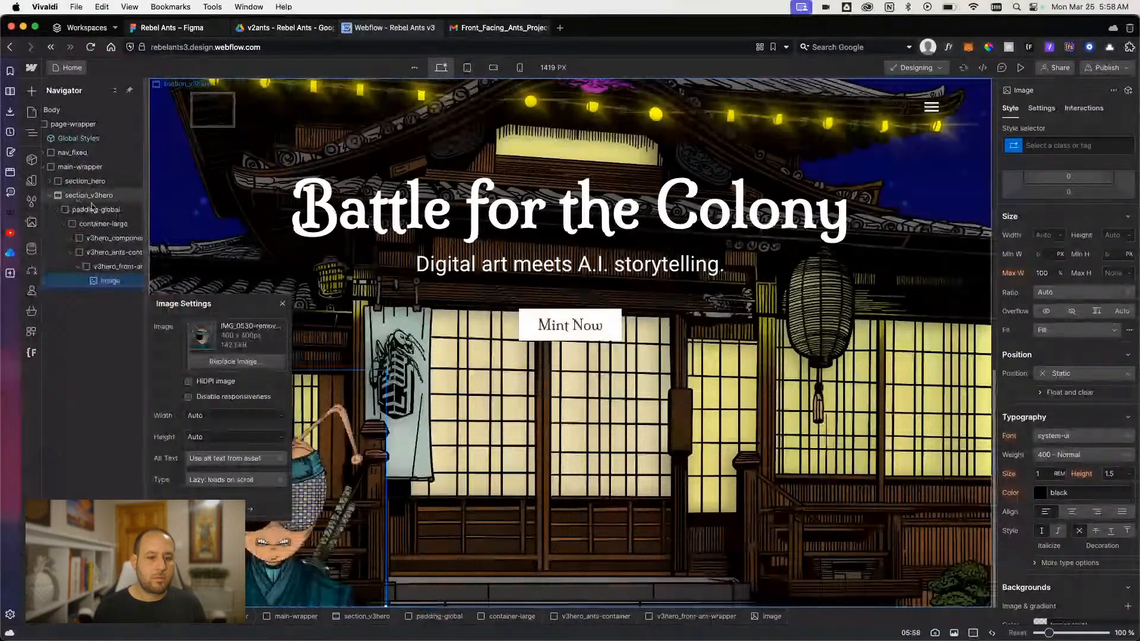
pyautogui.click(288, 306)
# - Set the width of v3hero_front-ant-wrapper to 25 rem
pyautogui.click(116, 266)
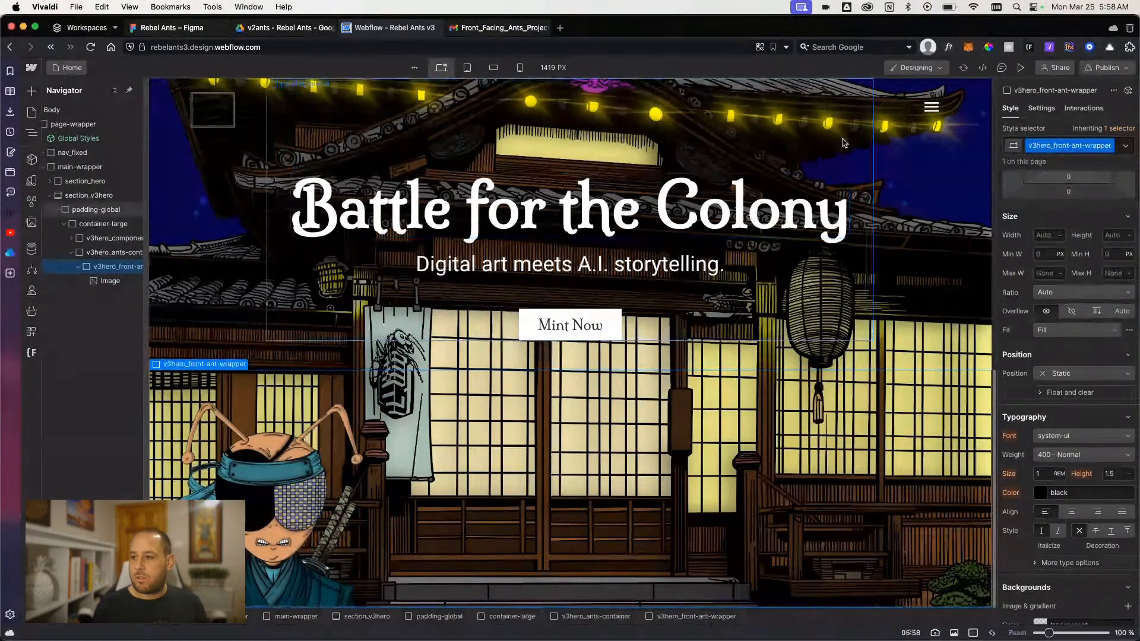
pyautogui.scroll(2, 1054, 274)
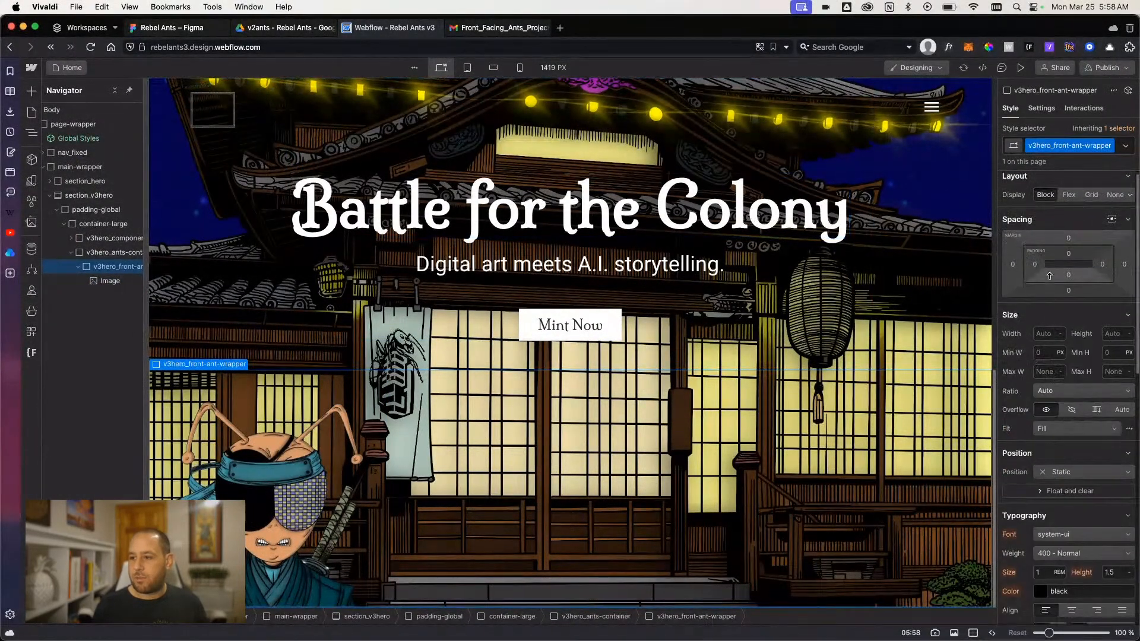
pyautogui.click(1047, 336)
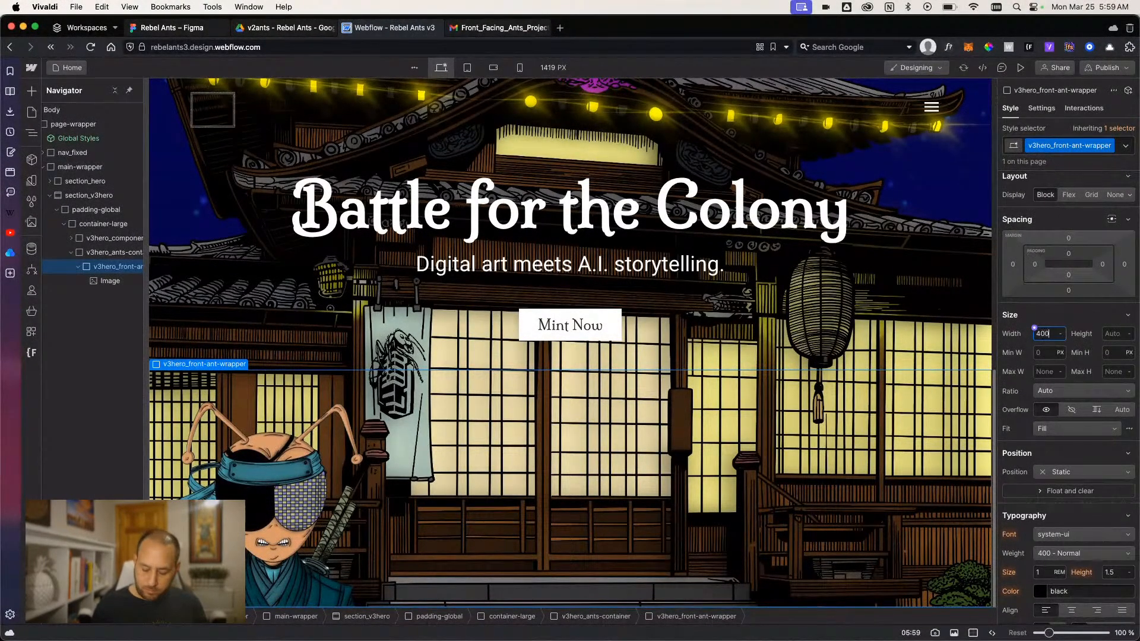
pyautogui.write('25rem')
pyautogui.press('Return')
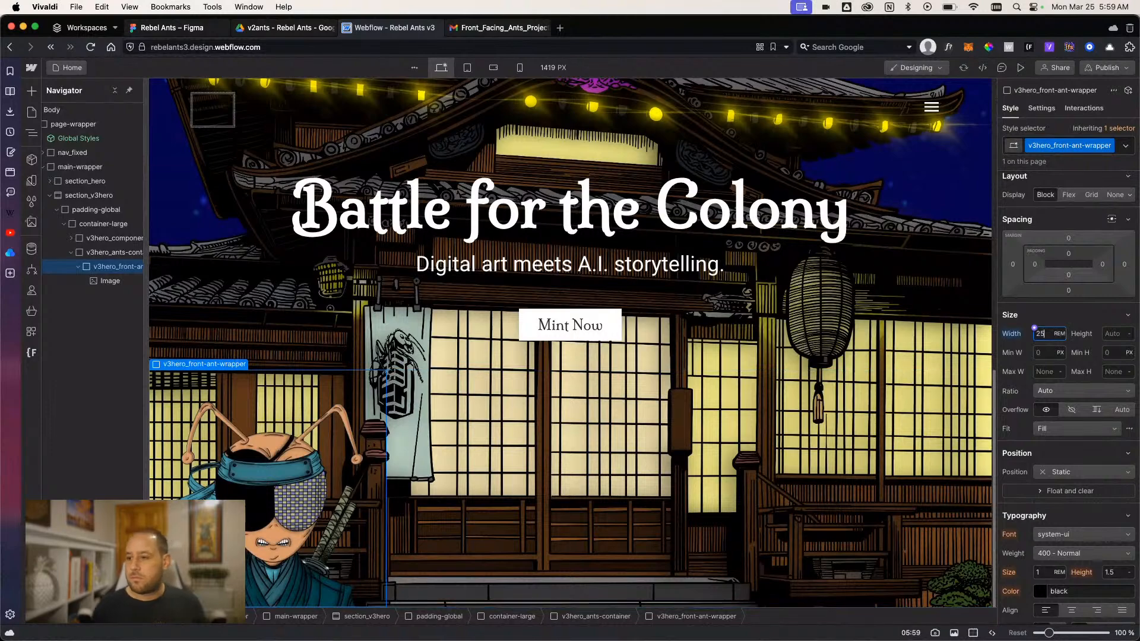
# - Set the height of v3hero_front-ant-wrapper to 25 rem at the desktop breakpoint
pyautogui.press('2')
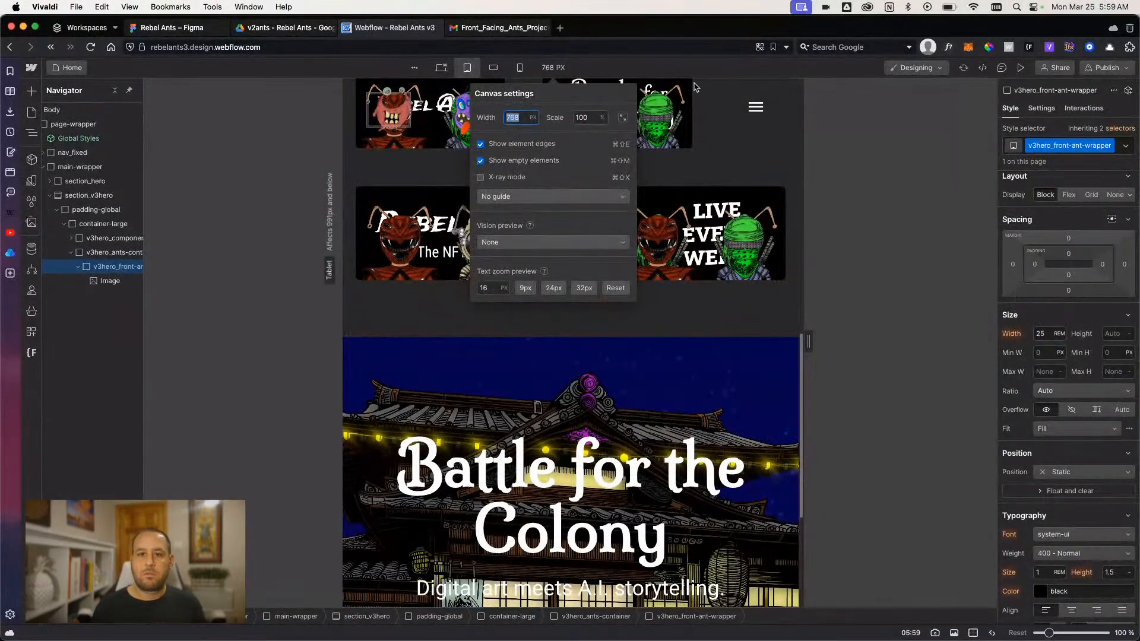
pyautogui.click(442, 67)
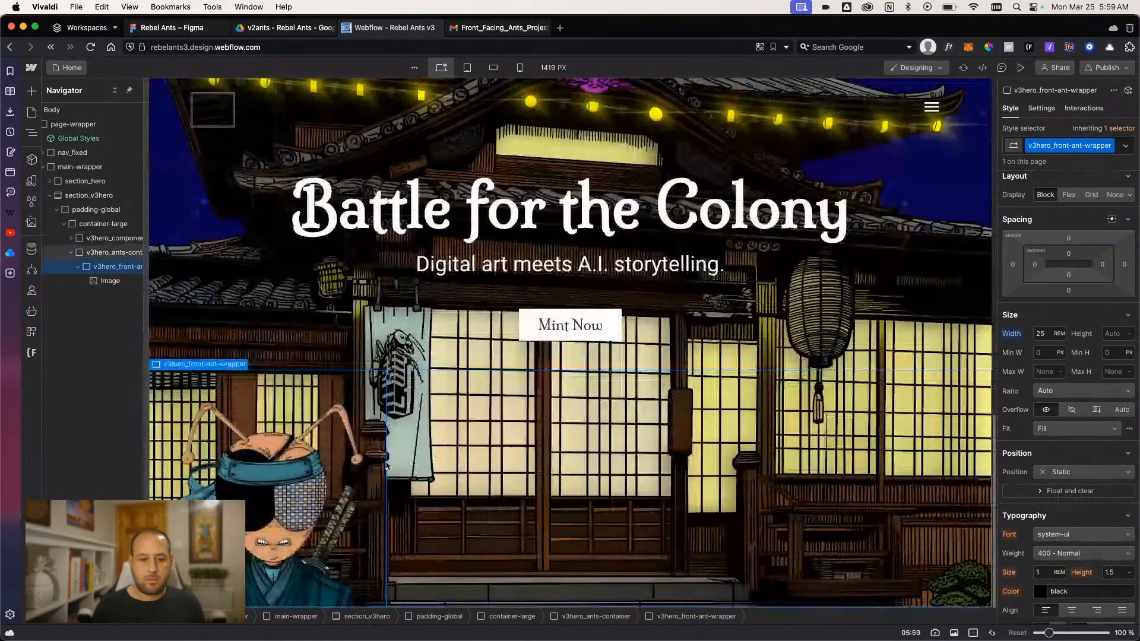
pyautogui.click(385, 465)
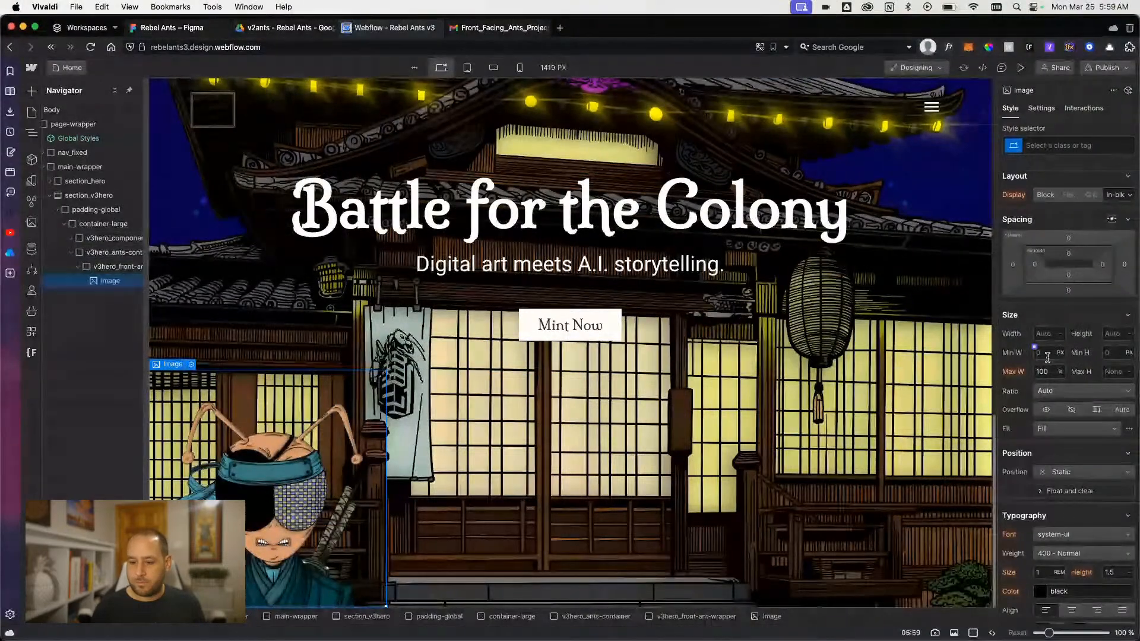
pyautogui.click(694, 616)
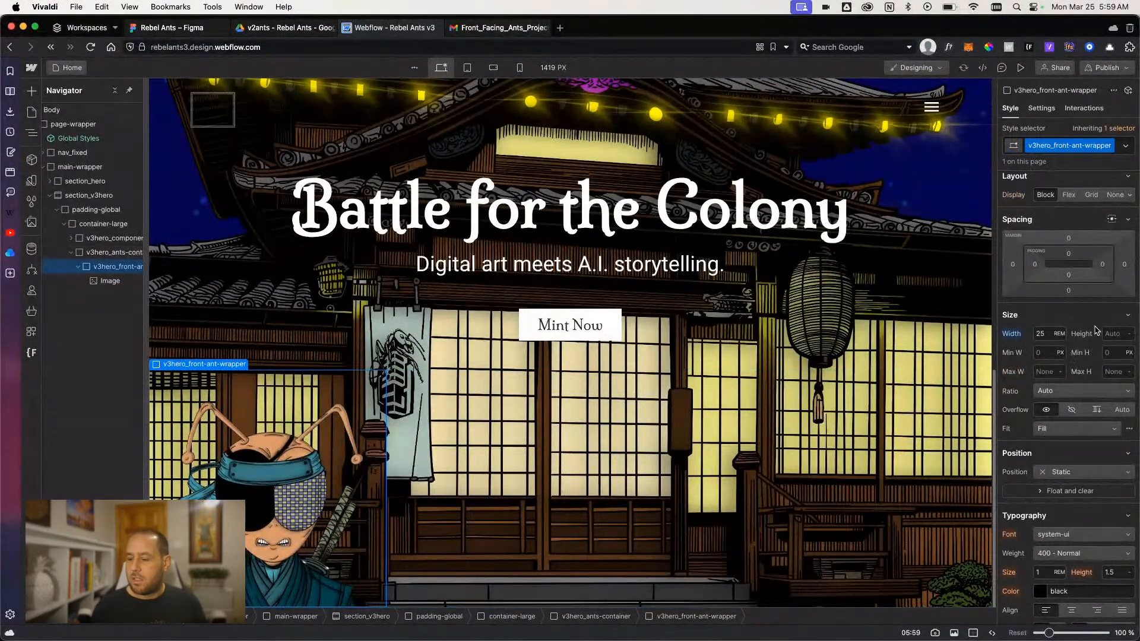
pyautogui.write('25re')
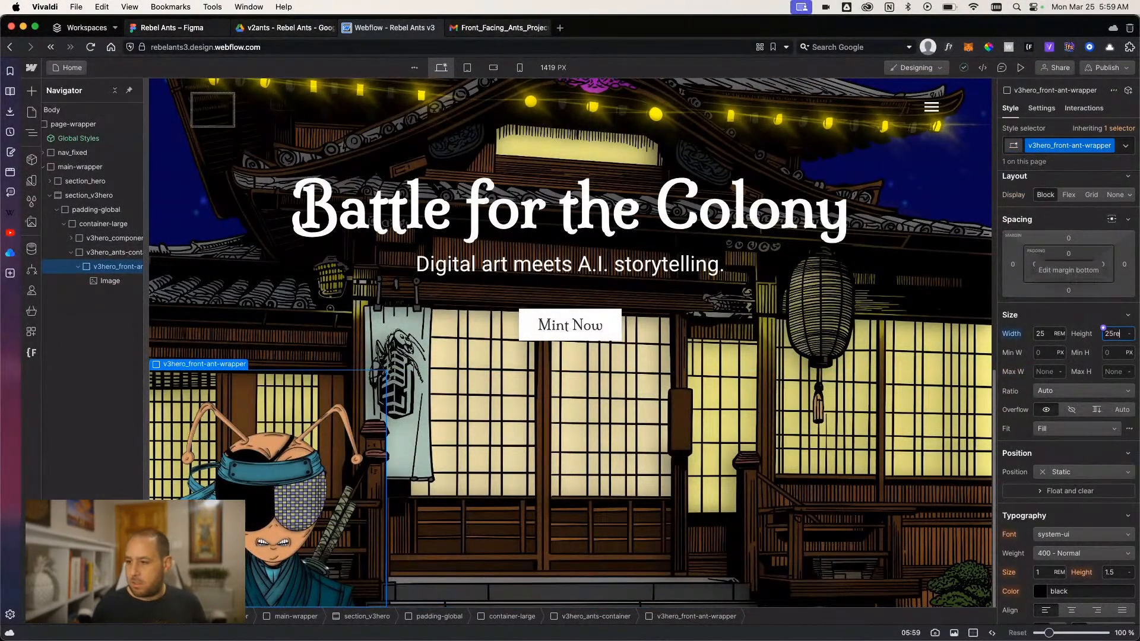
pyautogui.press('Return')
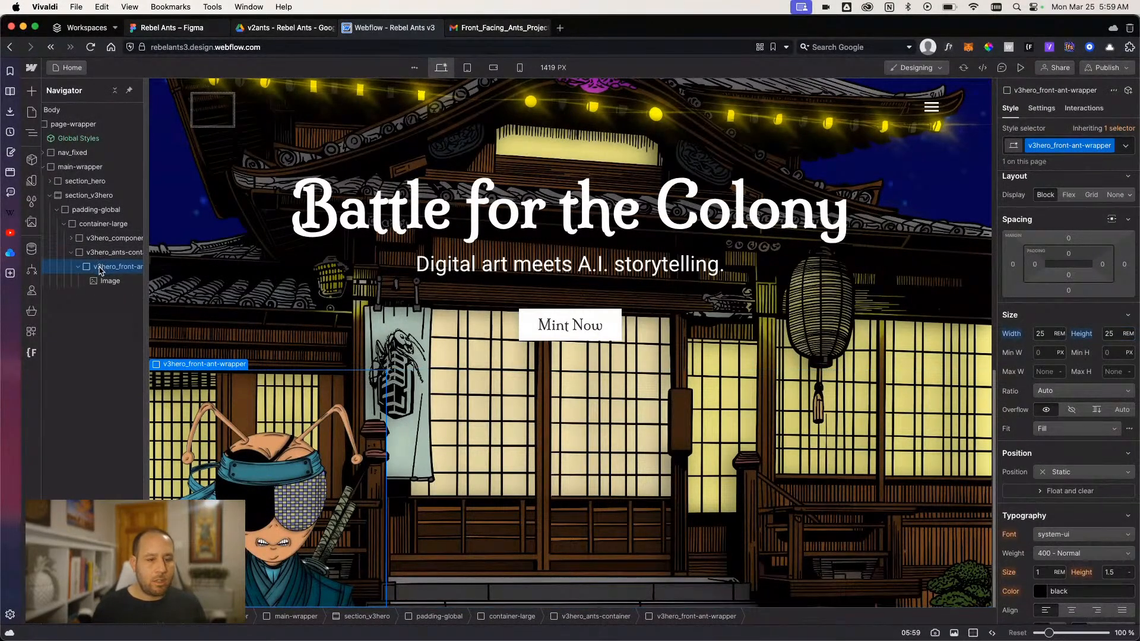
# - Try a centered flex layout on v3hero_front-ant-wrapper and reset its display setting
pyautogui.scroll(1, 1065, 370)
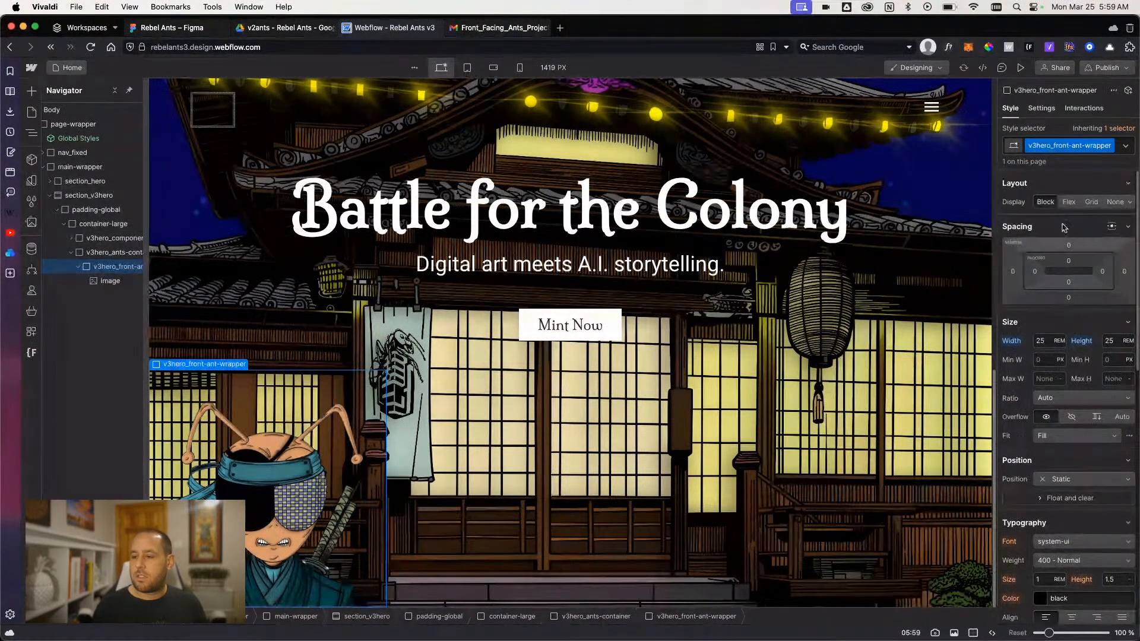
pyautogui.click(1069, 203)
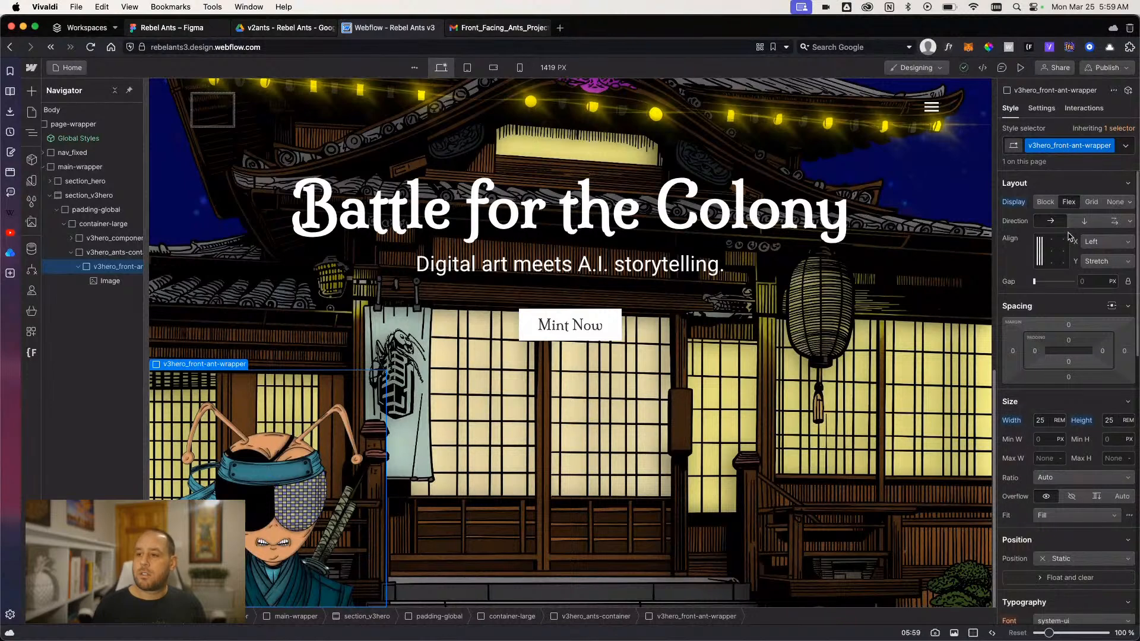
pyautogui.click(1052, 251)
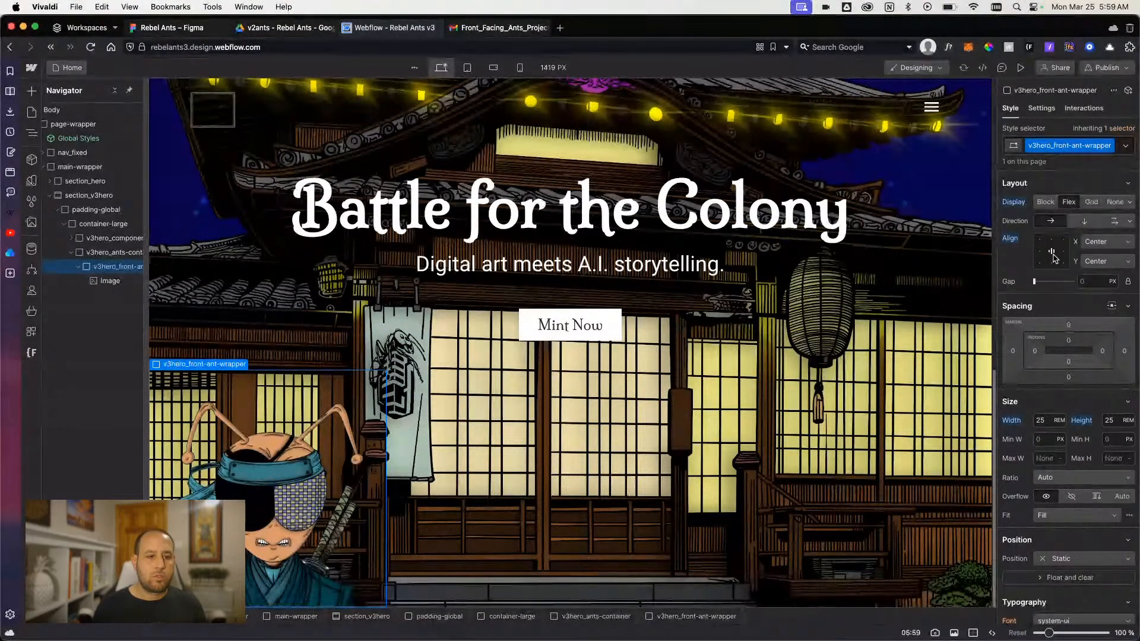
pyautogui.click(1020, 203)
pyautogui.click(1019, 220)
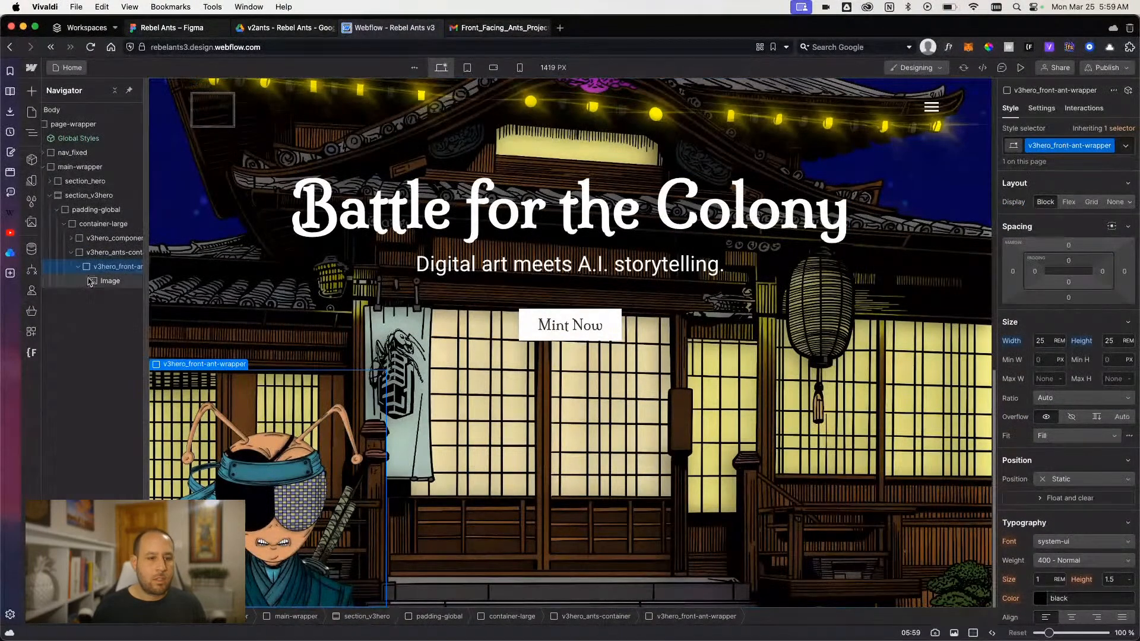
# - Set v3hero_ants-container to a flex layout with its content centered on both the X and Y axes
pyautogui.click(107, 254)
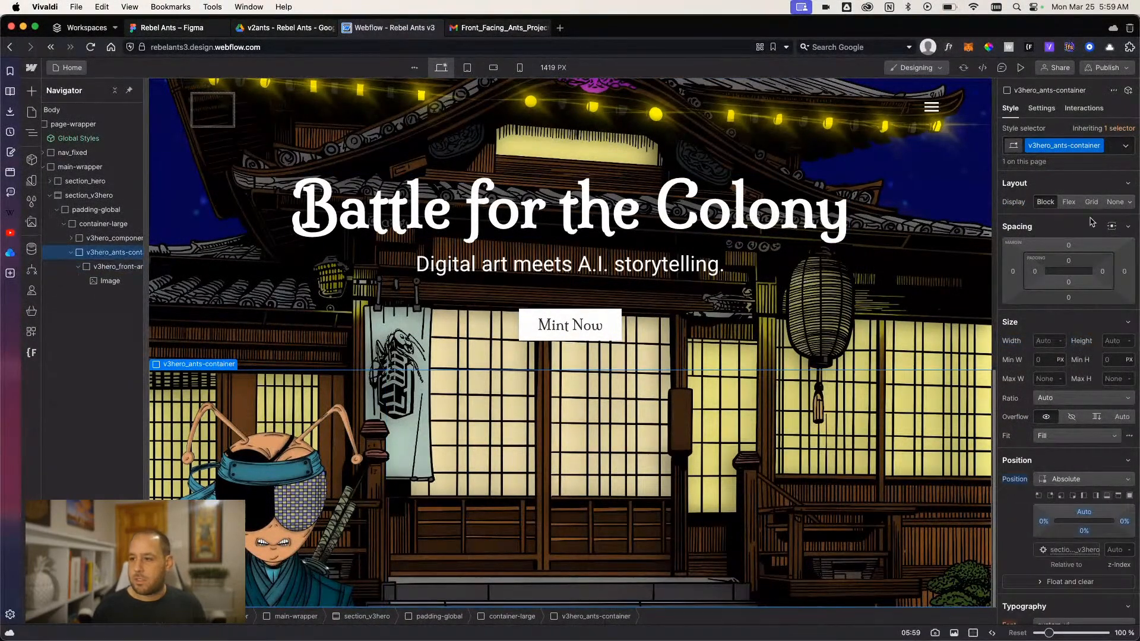
pyautogui.click(1068, 202)
pyautogui.click(1049, 255)
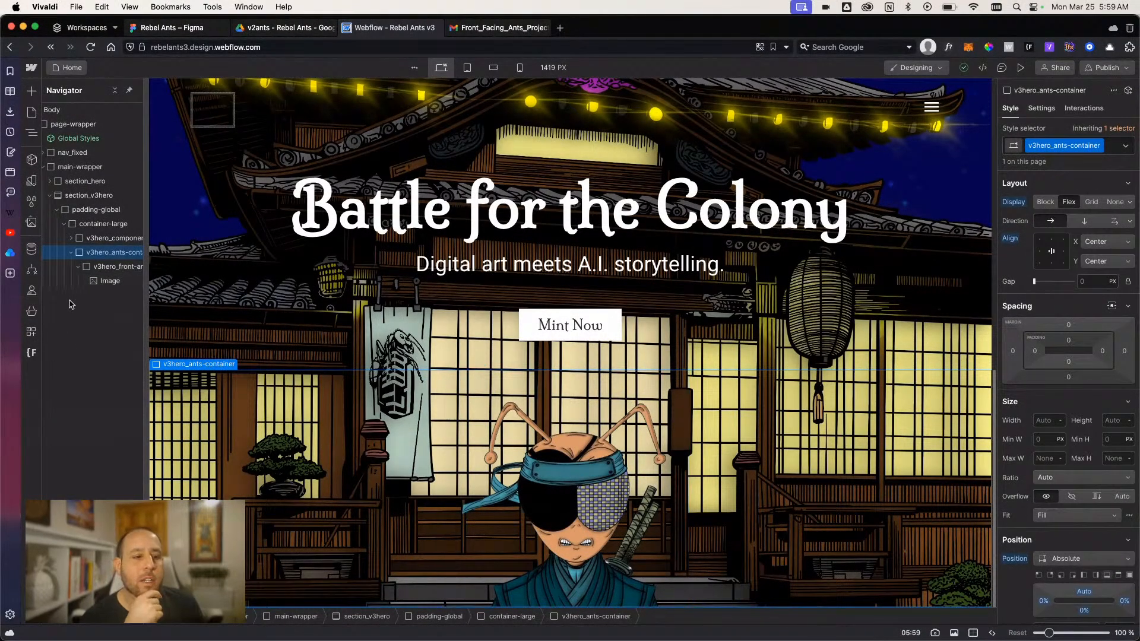
# - Add a div block inside v3hero_ants-container, following v3hero_front-ant-wrapper
pyautogui.click(114, 267)
pyautogui.click(108, 252)
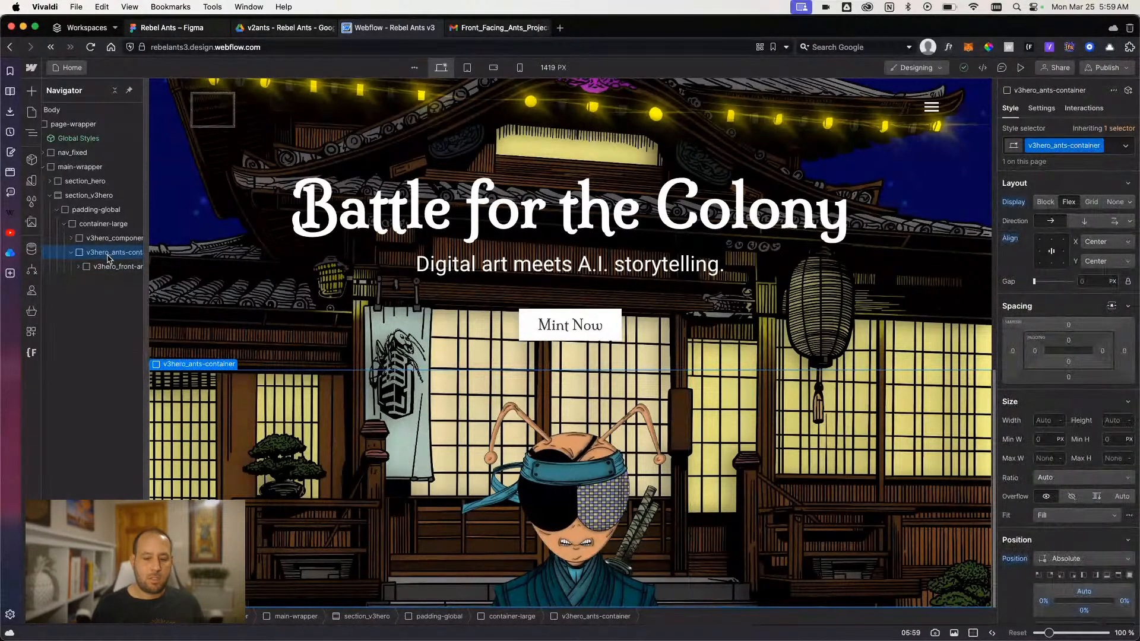
pyautogui.press('super+k')
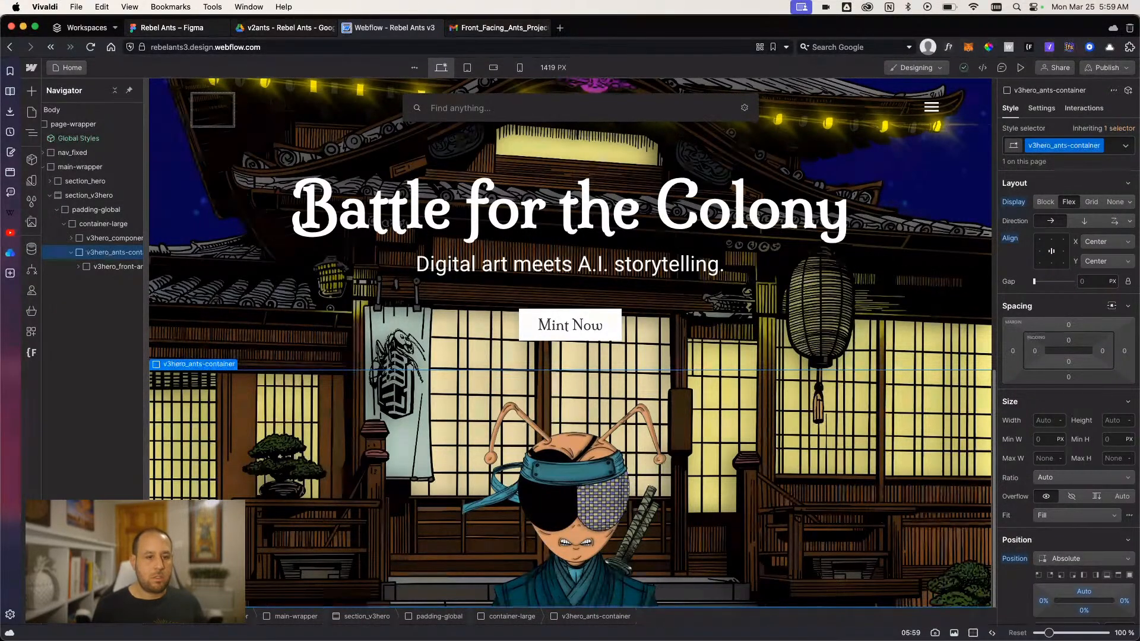
pyautogui.write('dov')
pyautogui.press('BackSpace')
pyautogui.press('BackSpace')
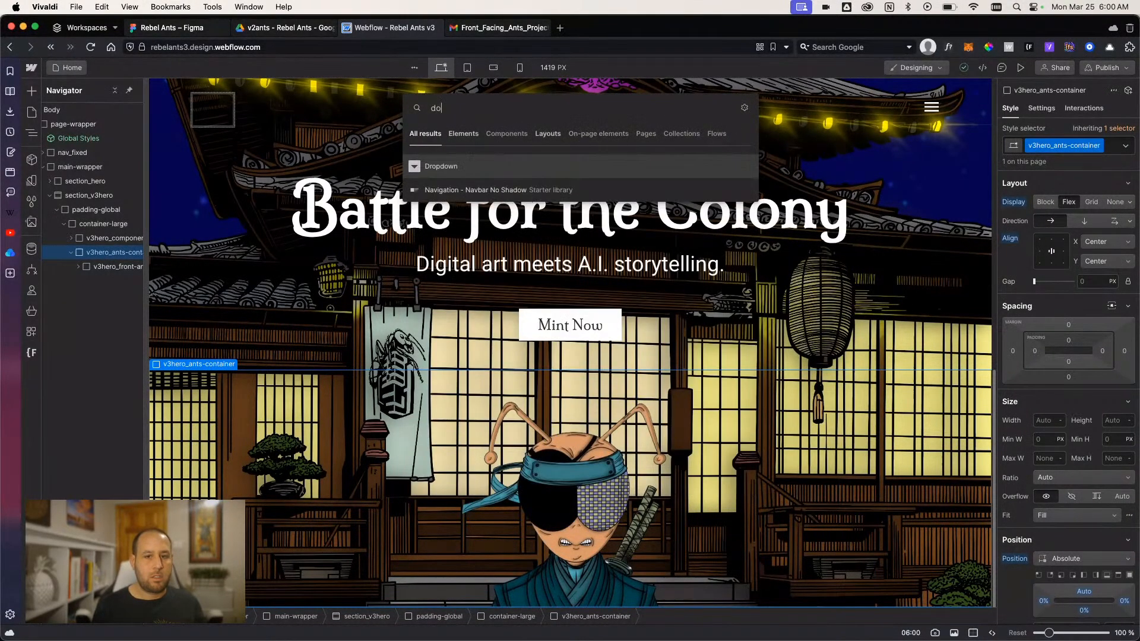
pyautogui.write('iv')
pyautogui.press('Return')
# - Give the added div block the class v3hero_middle-ant-wrapper
pyautogui.press('super+Return')
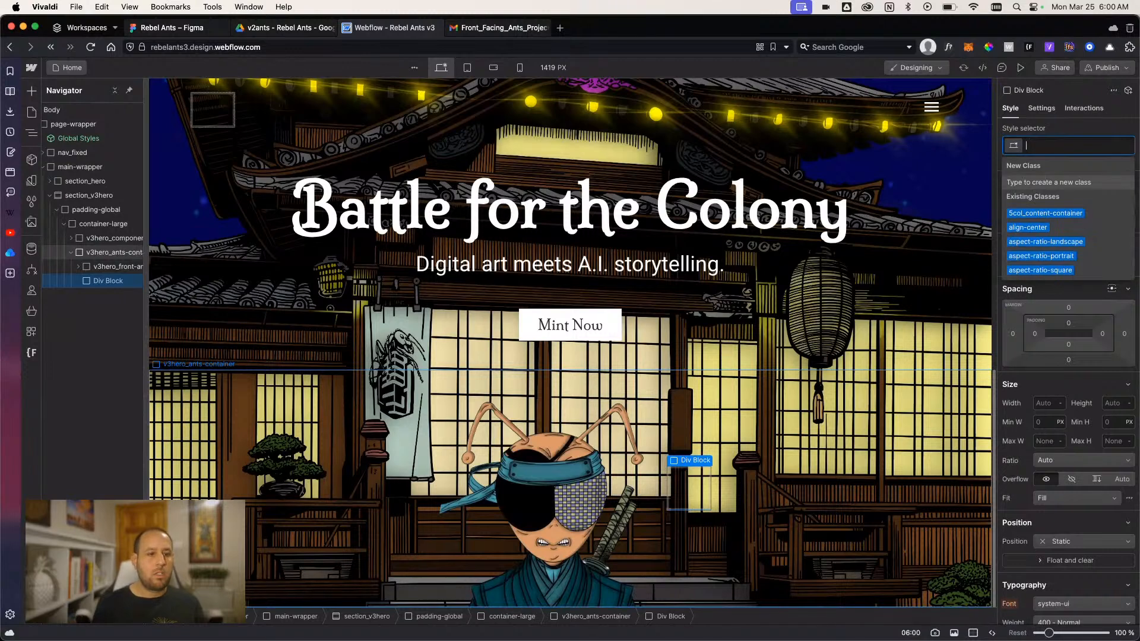
pyautogui.write('vehe')
pyautogui.press('BackSpace')
pyautogui.press('BackSpace')
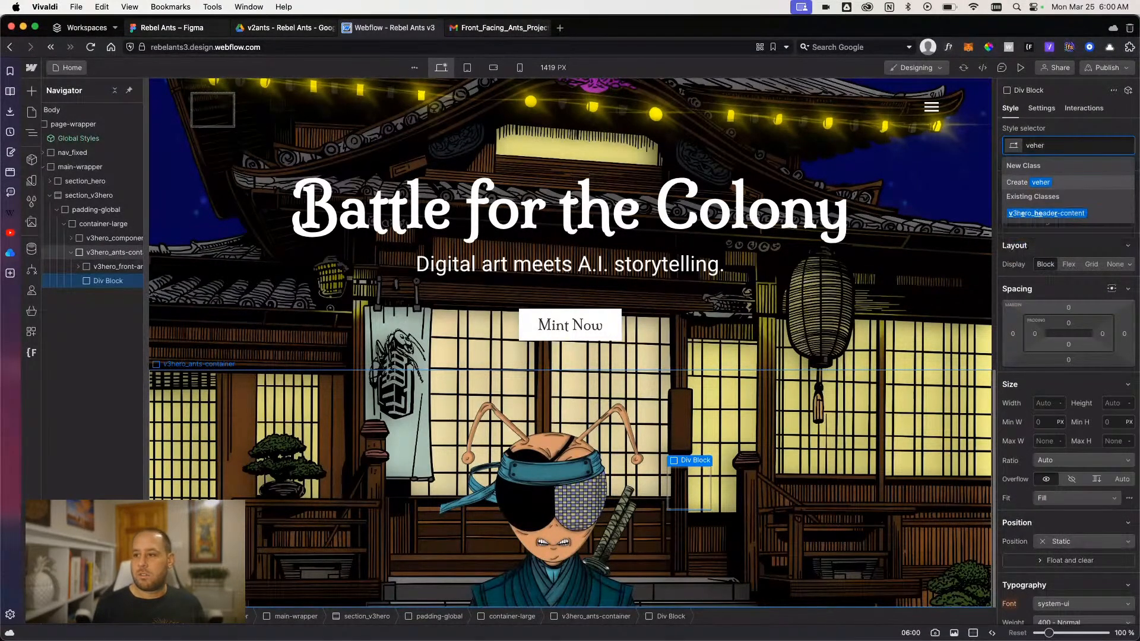
pyautogui.press('BackSpace')
pyautogui.write('3hero_')
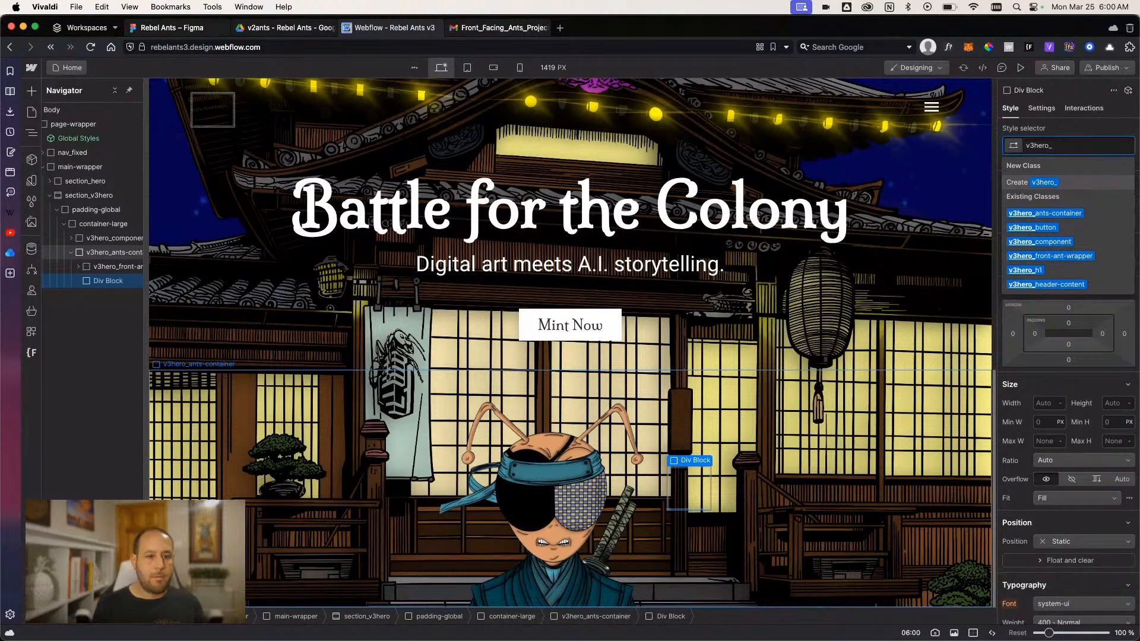
pyautogui.write('middle-an')
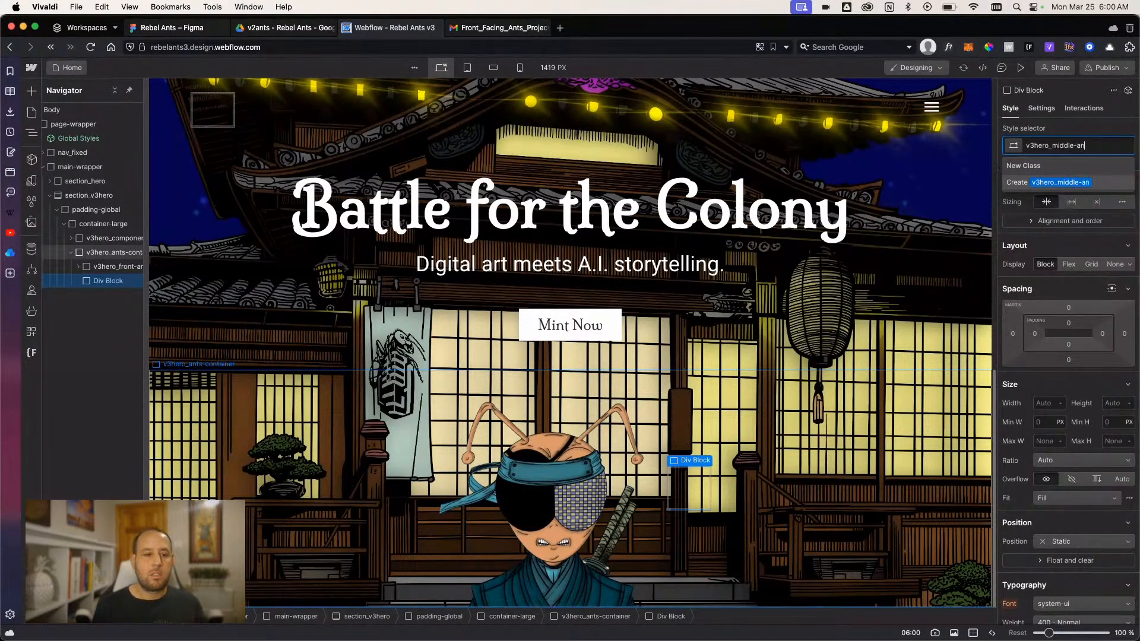
pyautogui.write('t-wrapper')
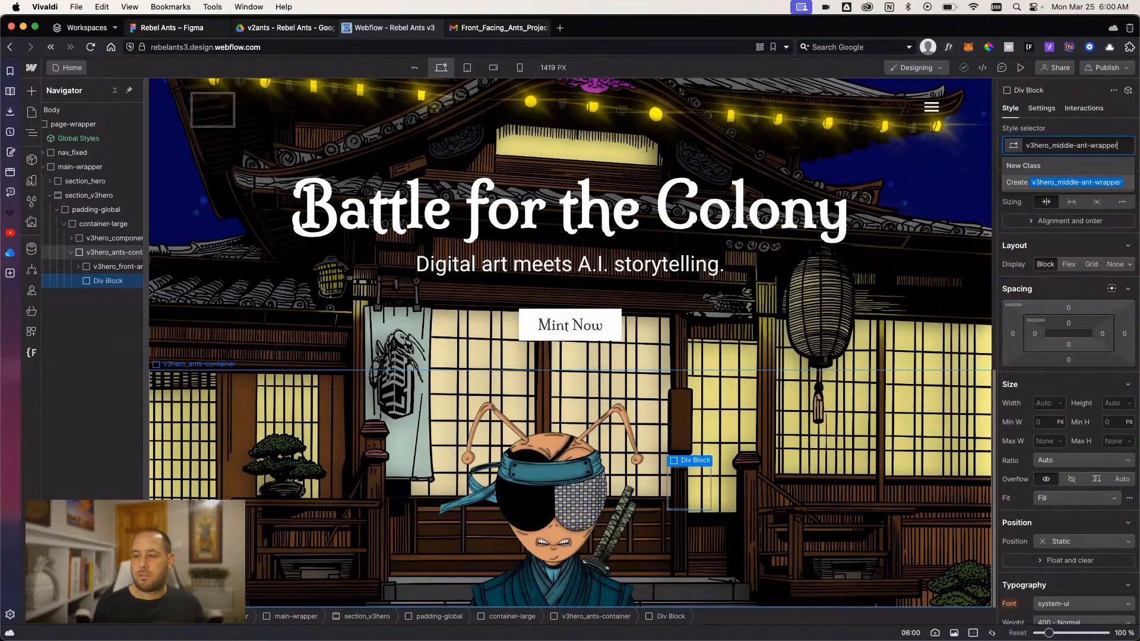
pyautogui.press('Return')
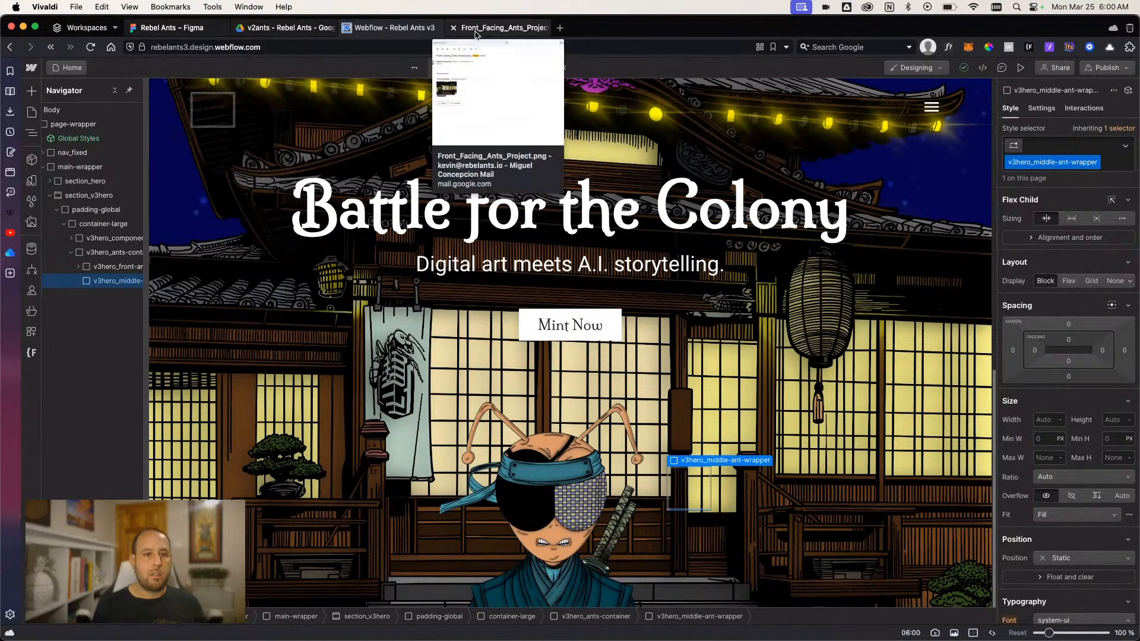
# - Switch to the Figma design, measure the gap between the IMG_0525 and IMG_0526 ants, and divide it by 16
pyautogui.click(189, 29)
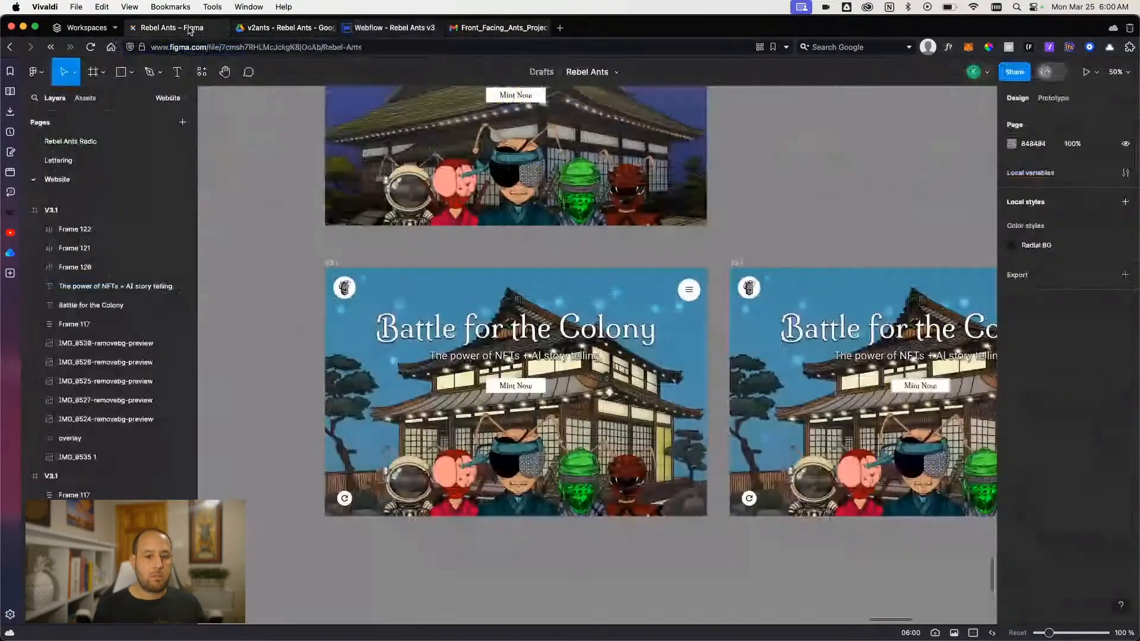
pyautogui.click(469, 482)
pyautogui.click(447, 482)
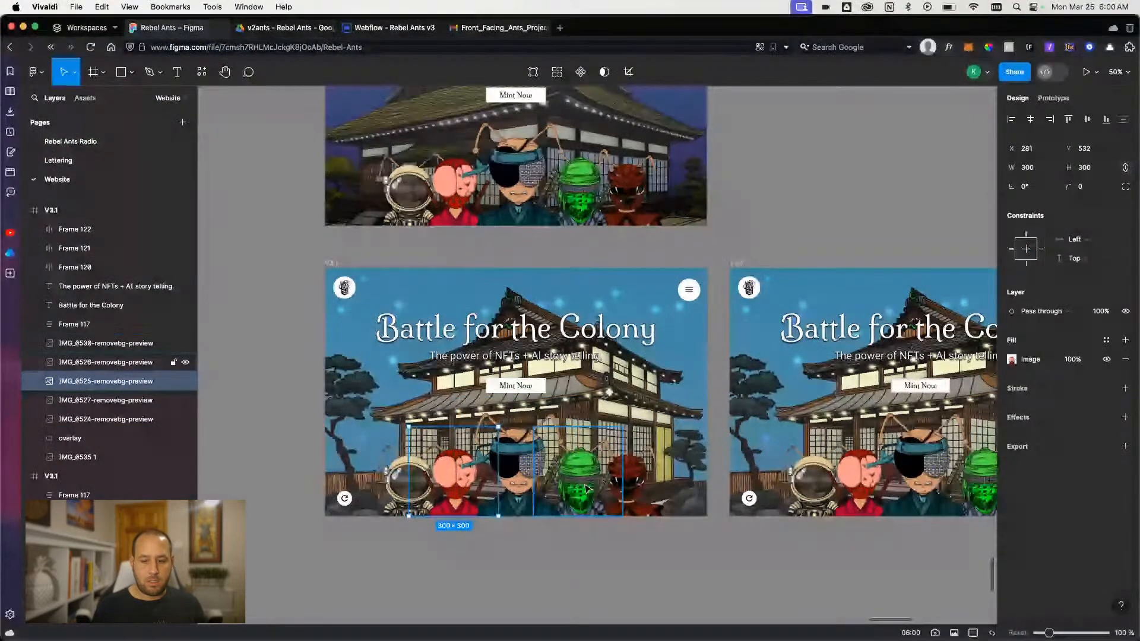
pyautogui.press('alt')
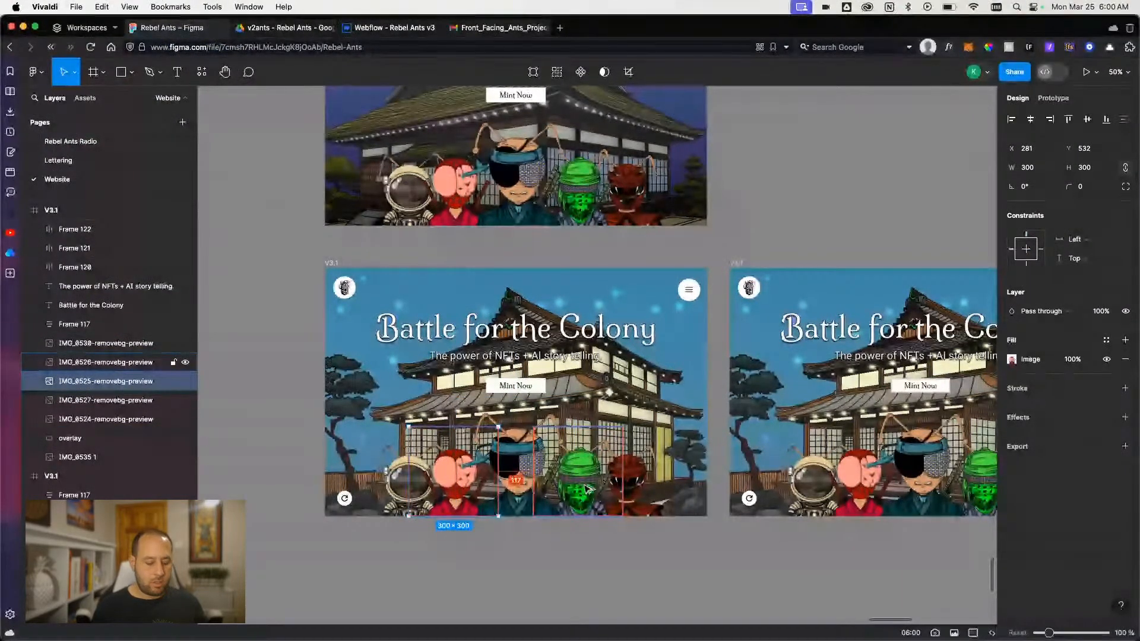
pyautogui.press('super+space')
pyautogui.write('117/16')
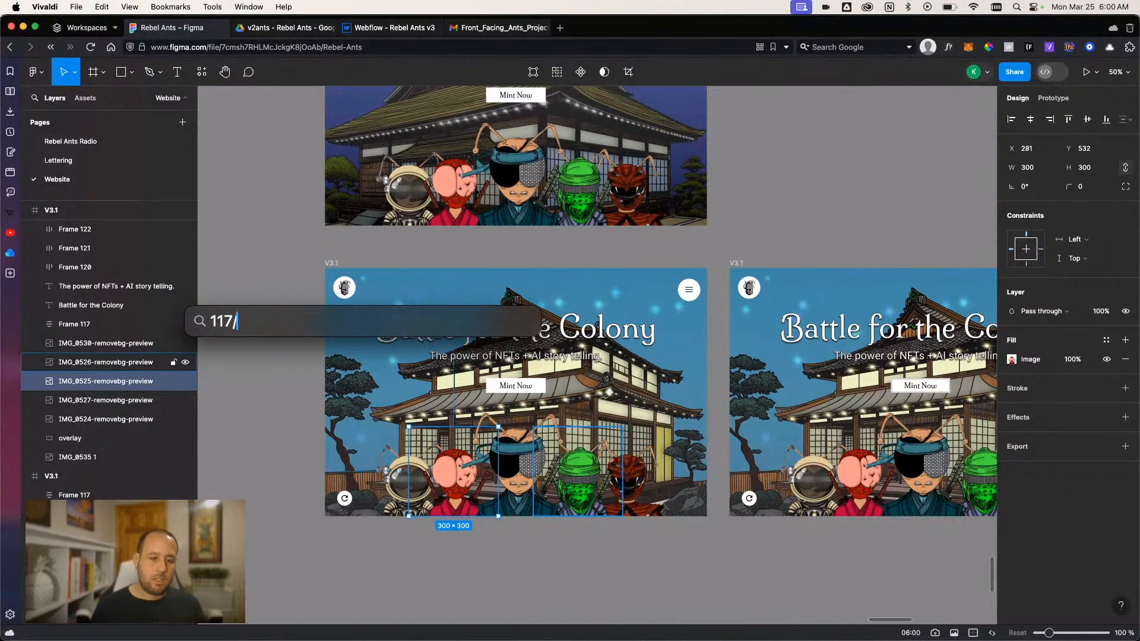
pyautogui.press('Escape')
pyautogui.press('Escape')
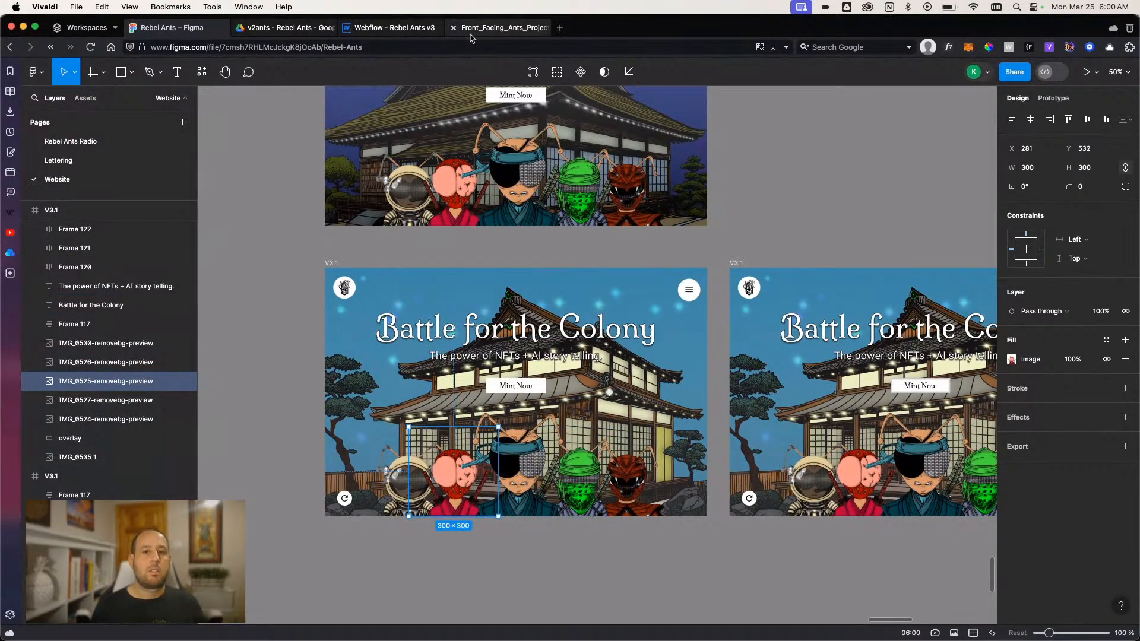
# - Switch back to Webflow and add an image element inside v3hero_middle-ant-wrapper
pyautogui.click(385, 28)
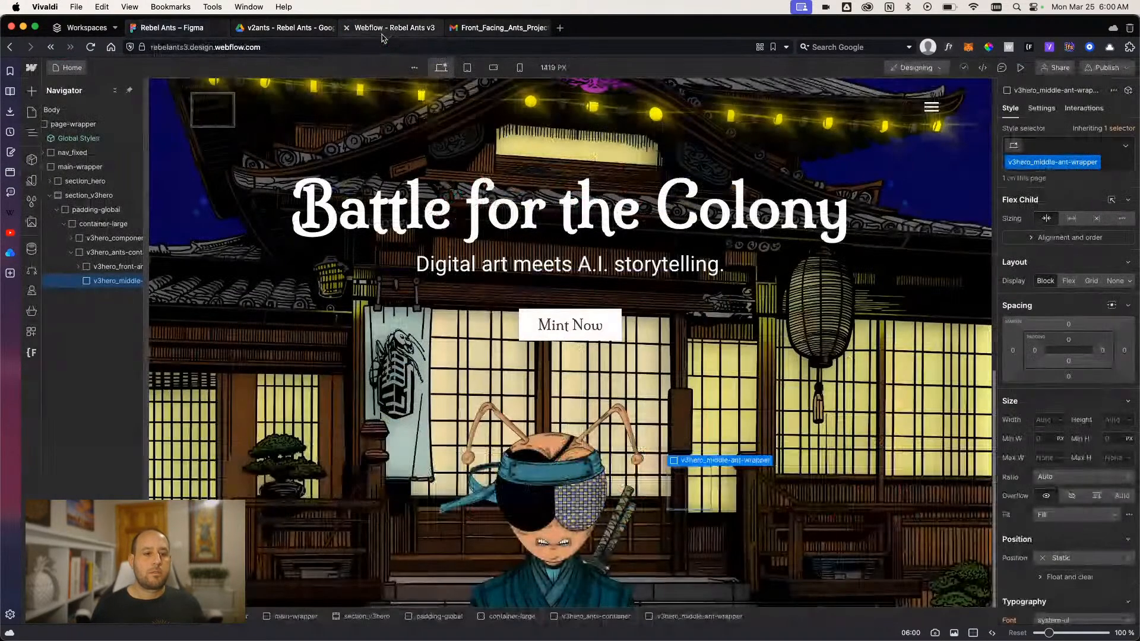
pyautogui.click(105, 282)
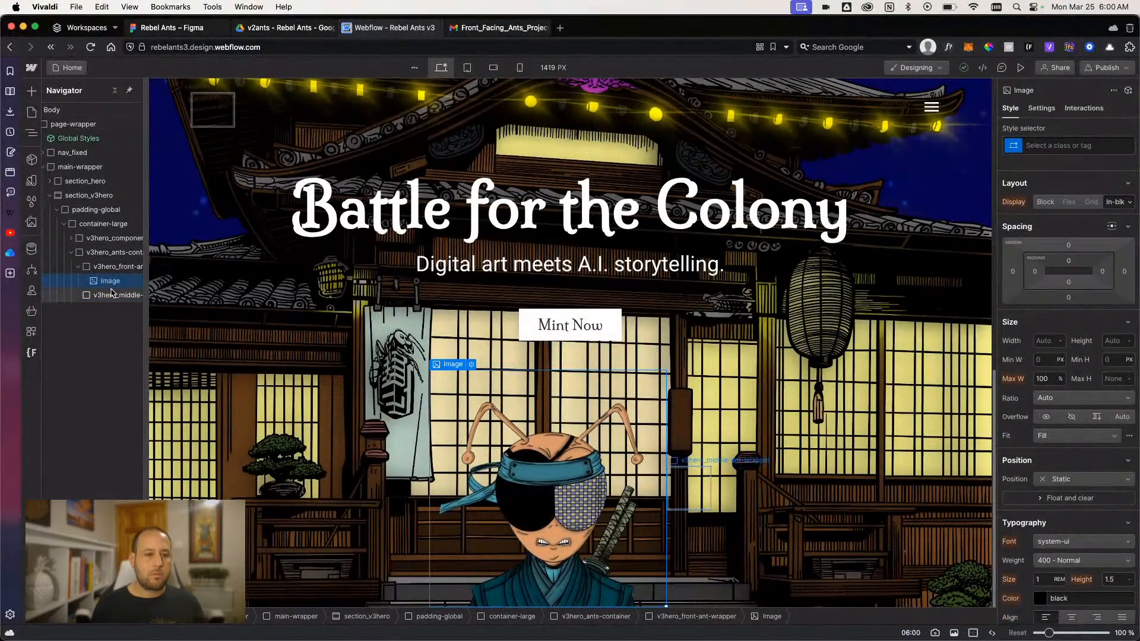
pyautogui.click(112, 268)
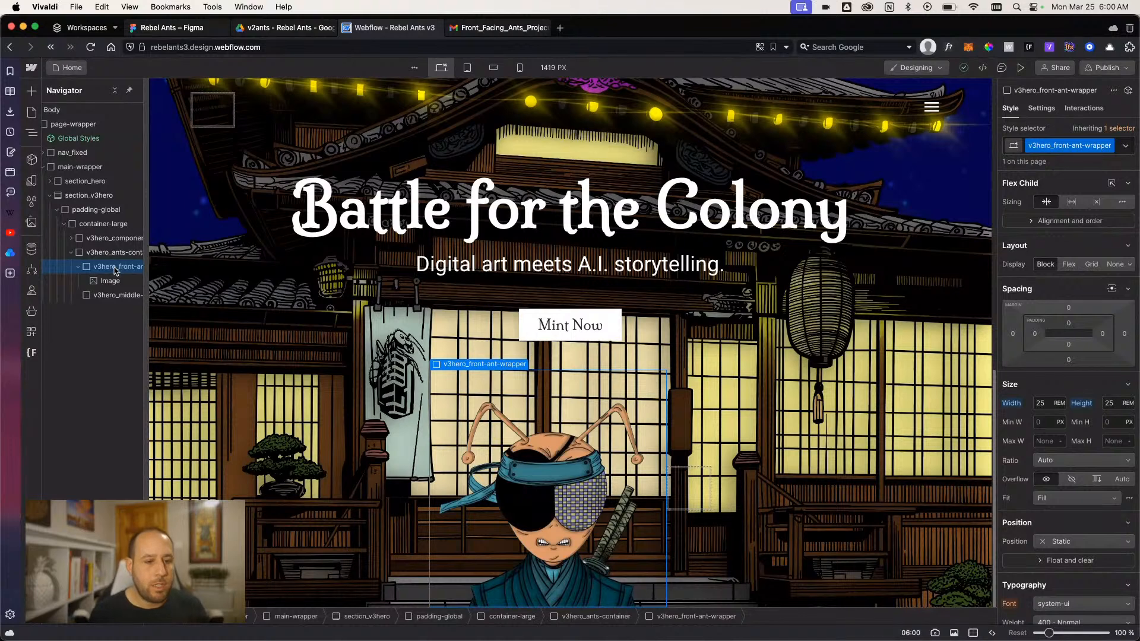
pyautogui.click(116, 295)
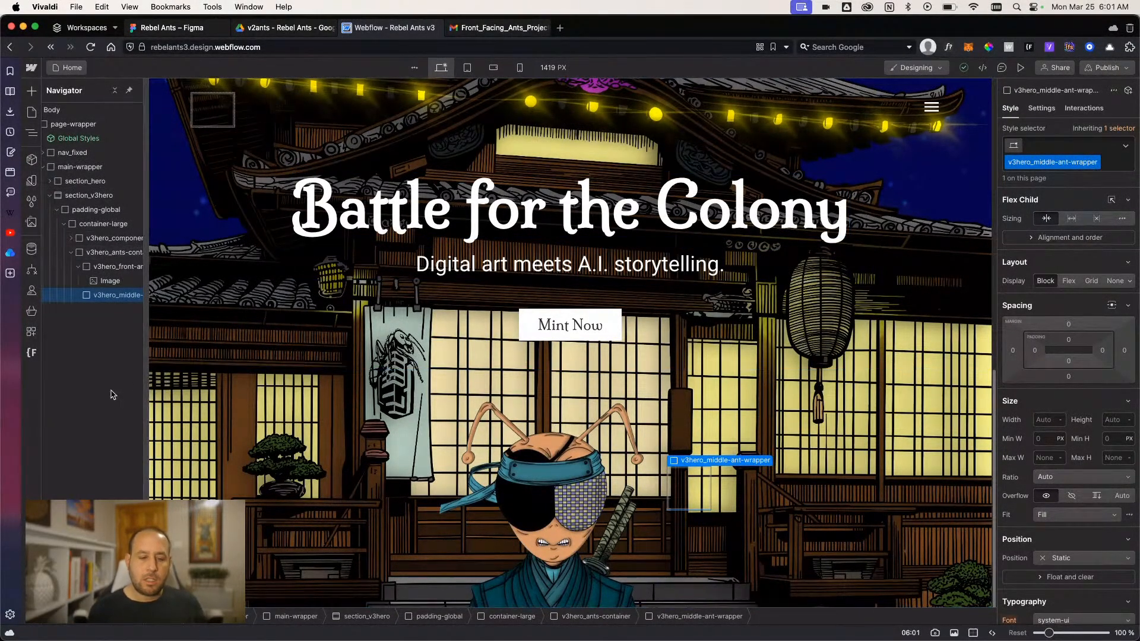
pyautogui.click(77, 266)
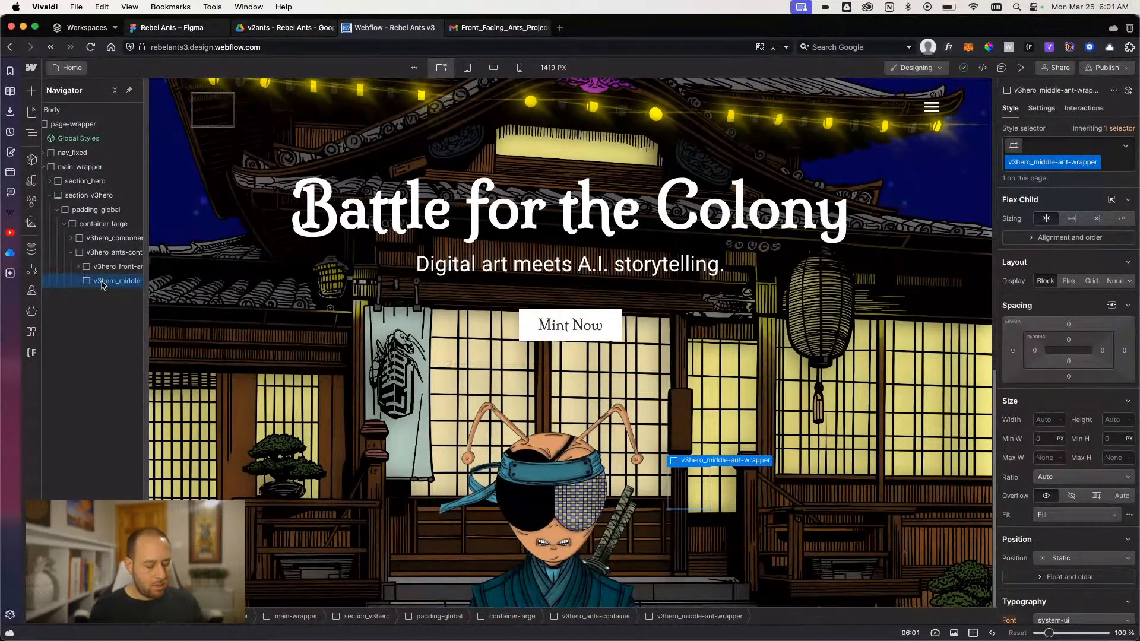
pyautogui.press('super+k')
pyautogui.write('image')
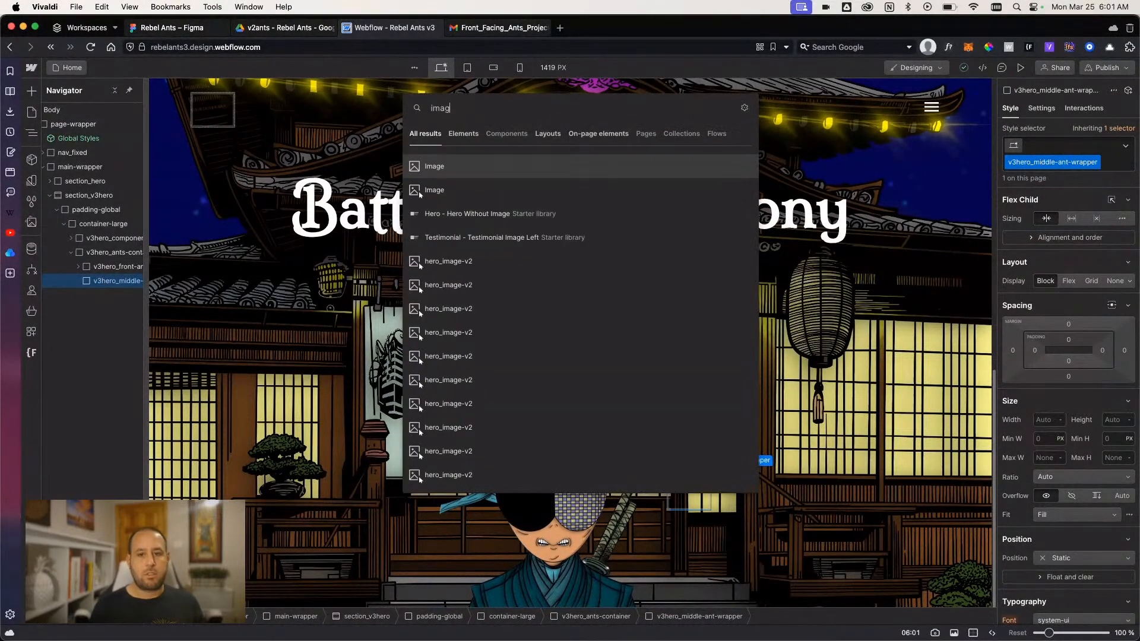
pyautogui.press('Return')
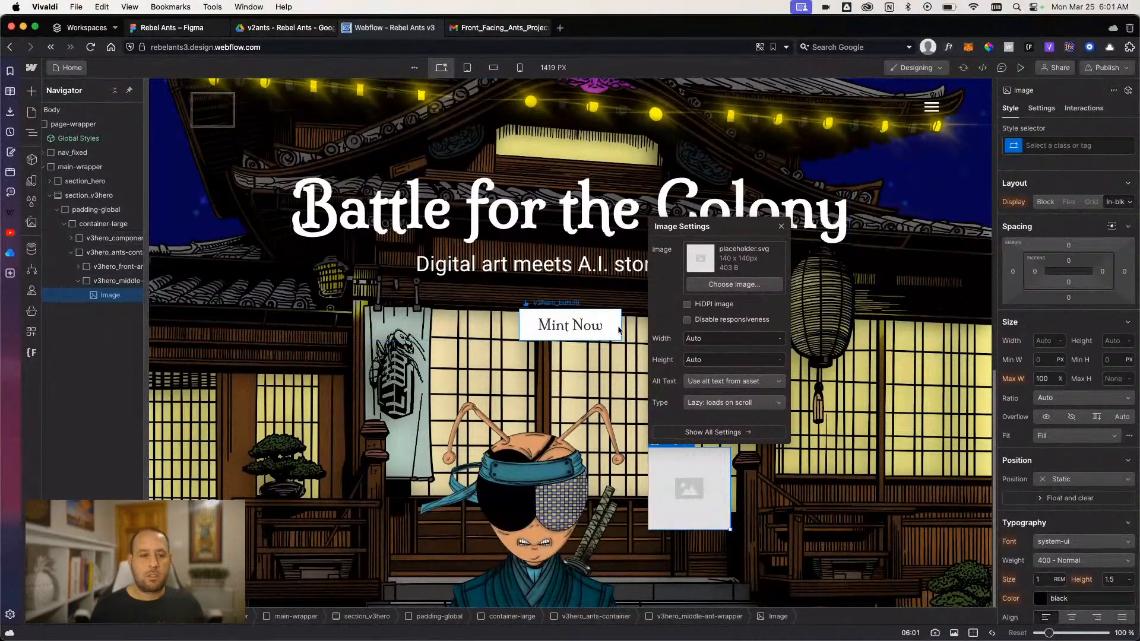
# - Upload the IMG_0526 and IMG_0525 removebg-preview PNGs from Downloads to the assets and use the green IMG_0526 ant as the new image's source
pyautogui.click(734, 284)
pyautogui.click(172, 112)
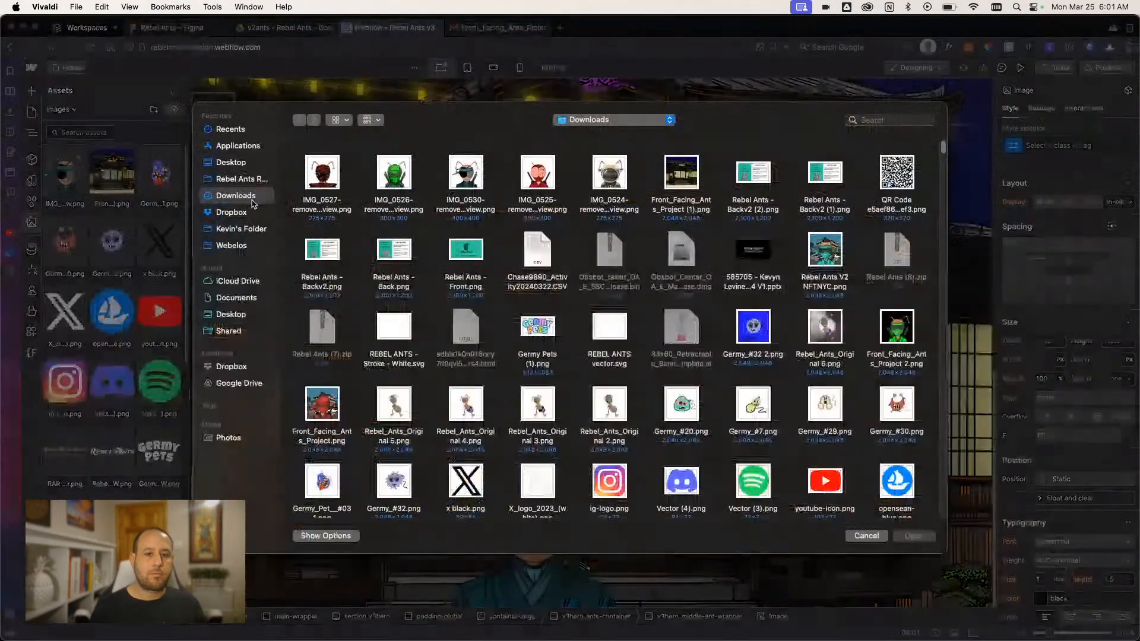
pyautogui.click(393, 177)
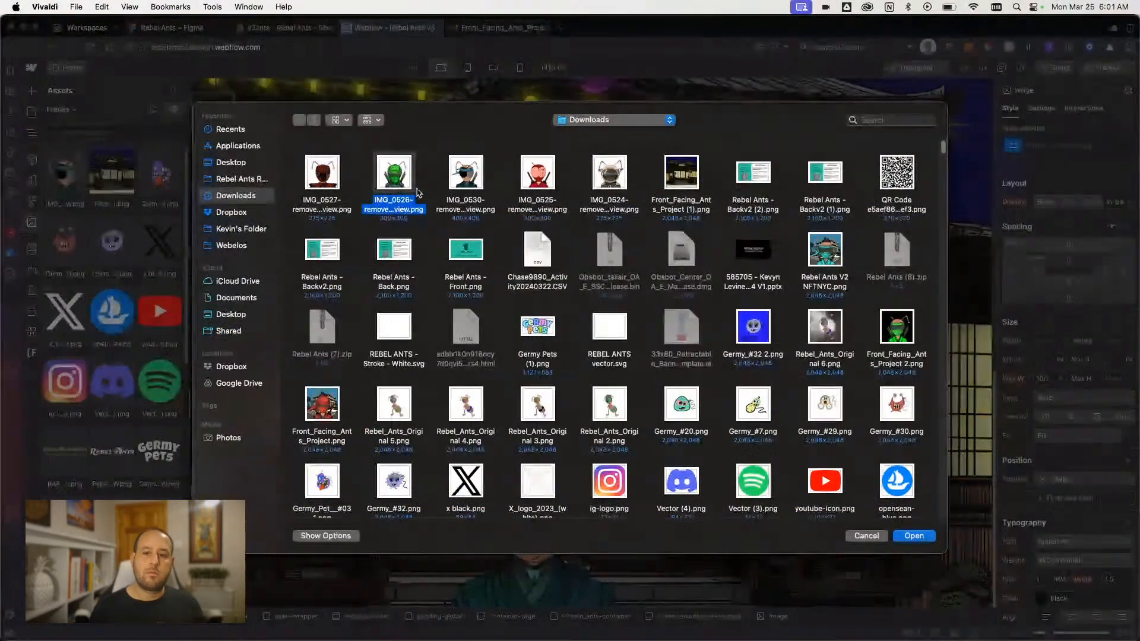
pyautogui.click(548, 181)
pyautogui.click(401, 201)
pyautogui.keyDown('super'); pyautogui.click(543, 188); pyautogui.keyUp('super')
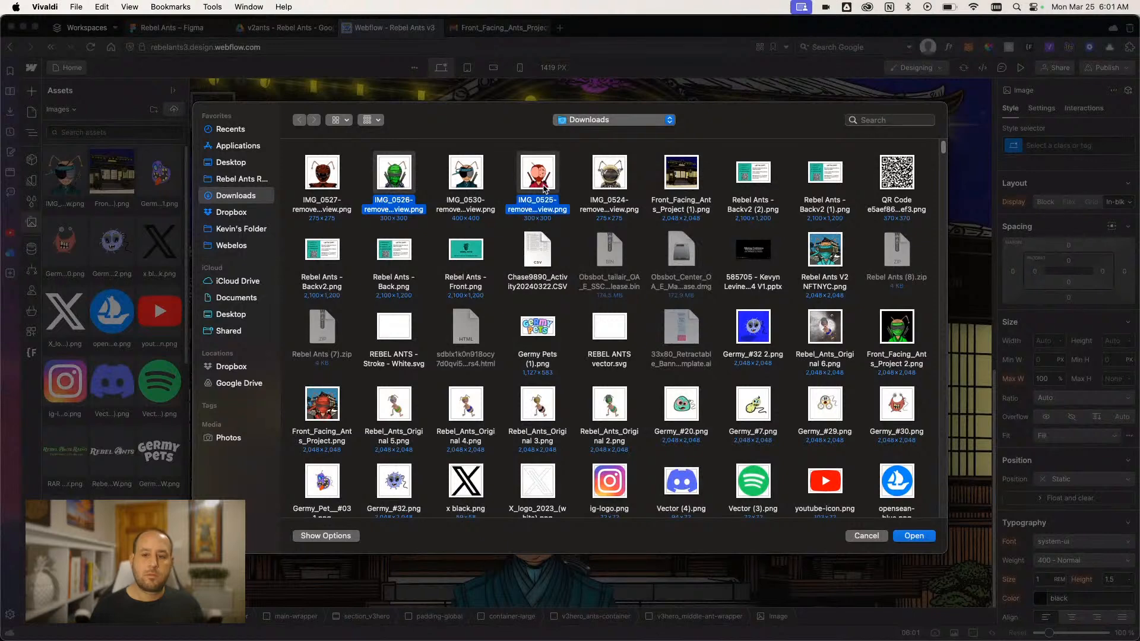
pyautogui.click(914, 536)
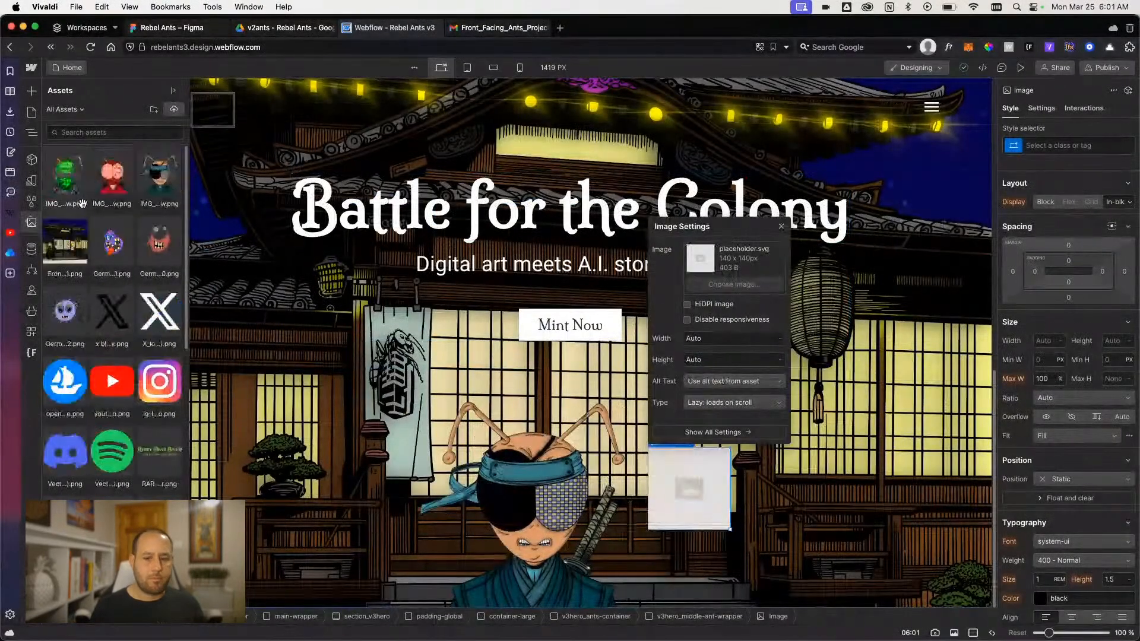
pyautogui.click(57, 172)
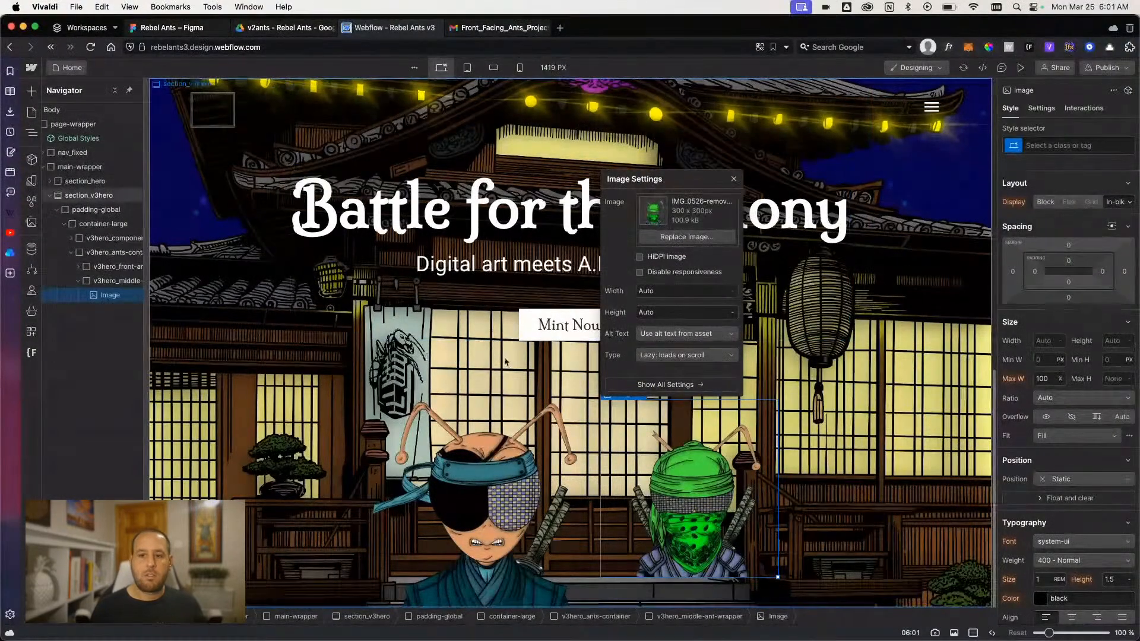
# - Set the width and height of v3hero_middle-ant-wrapper to 18.75 px
pyautogui.click(114, 281)
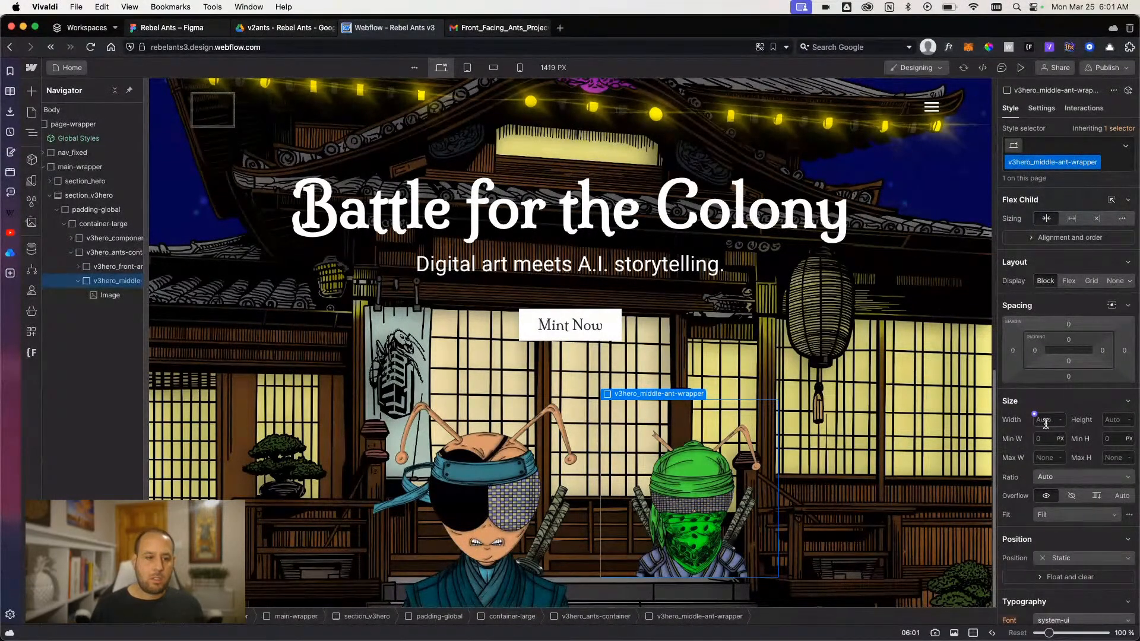
pyautogui.press('Return')
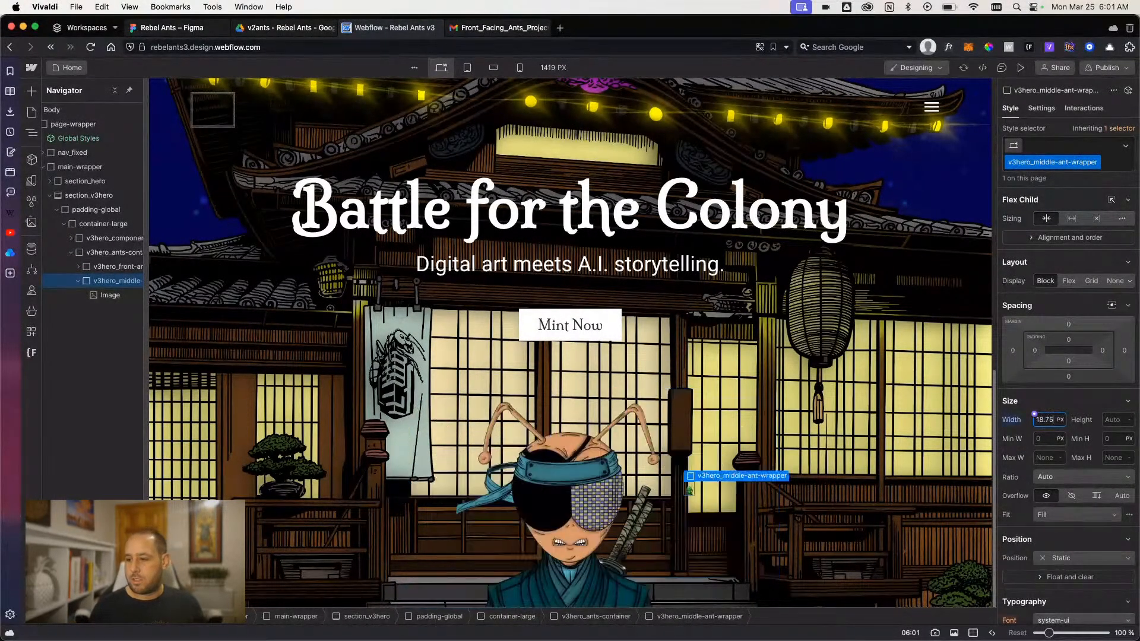
pyautogui.click(1116, 420)
pyautogui.write('18')
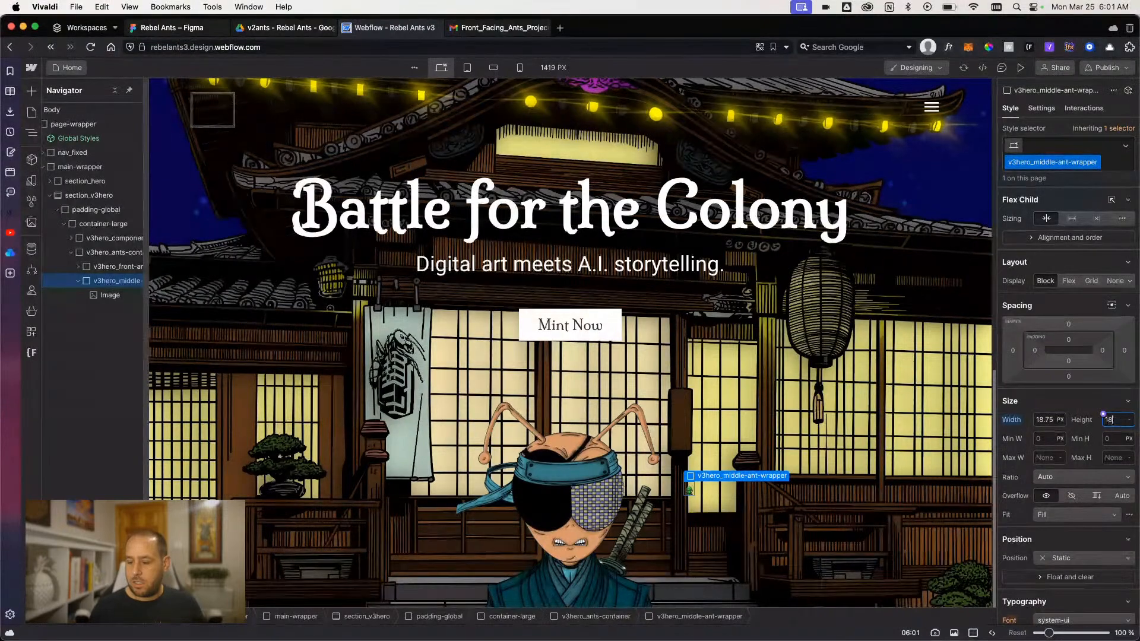
pyautogui.write('.75')
pyautogui.press('Return')
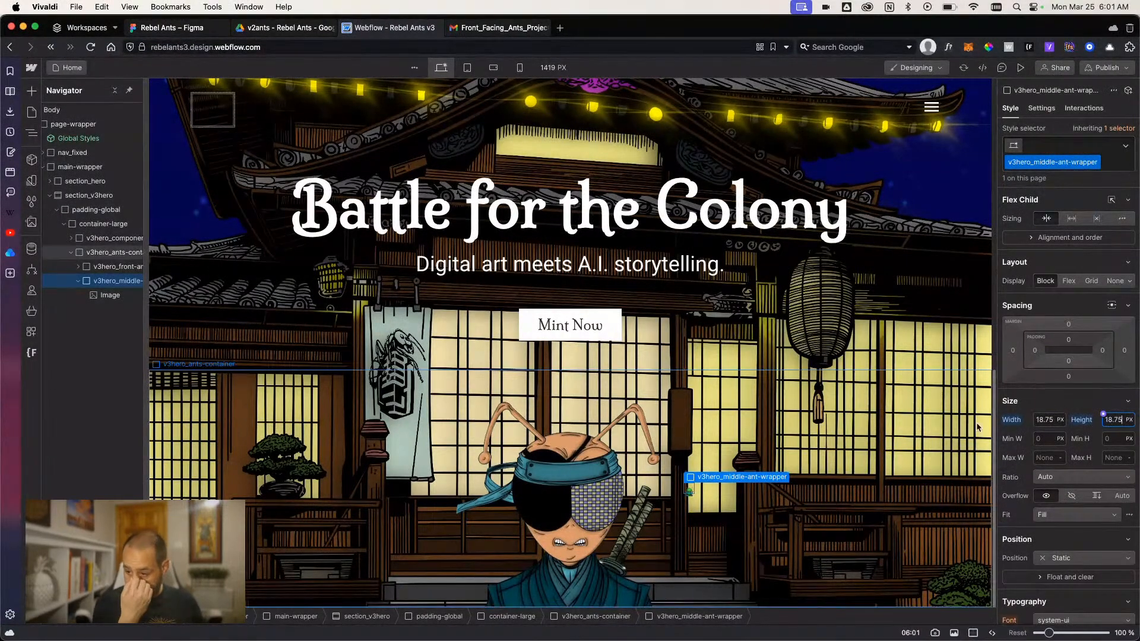
# - Set both the width and height of v3hero_middle-ant-wrapper to 18.75 rem
pyautogui.click(1044, 419)
pyautogui.write('18.7')
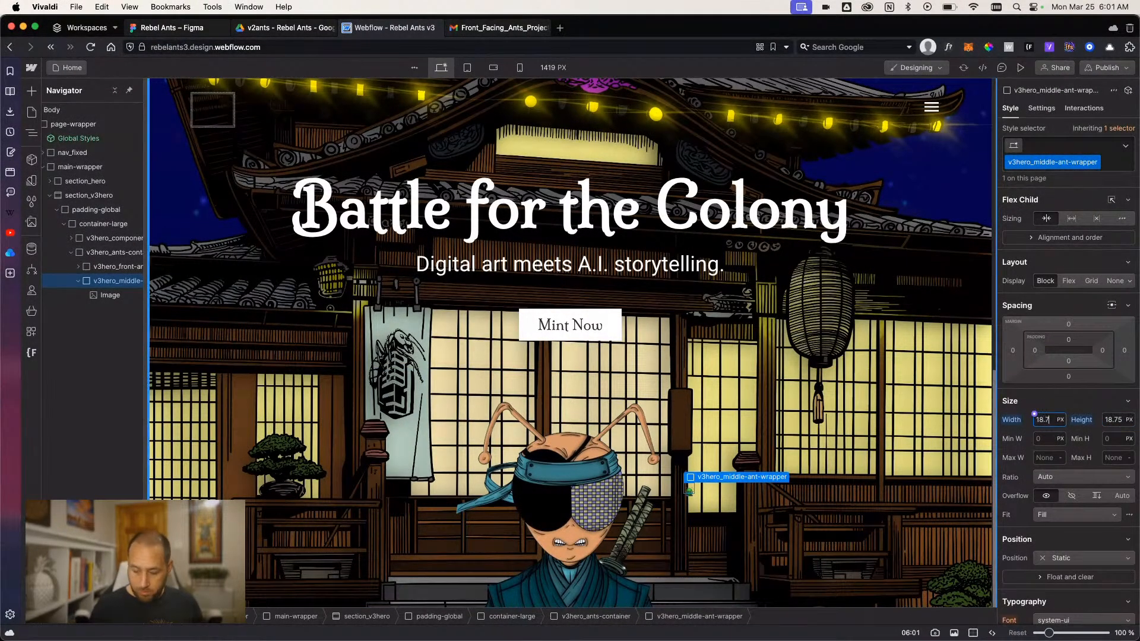
pyautogui.write('5rem')
pyautogui.press('Return')
pyautogui.press('Tab')
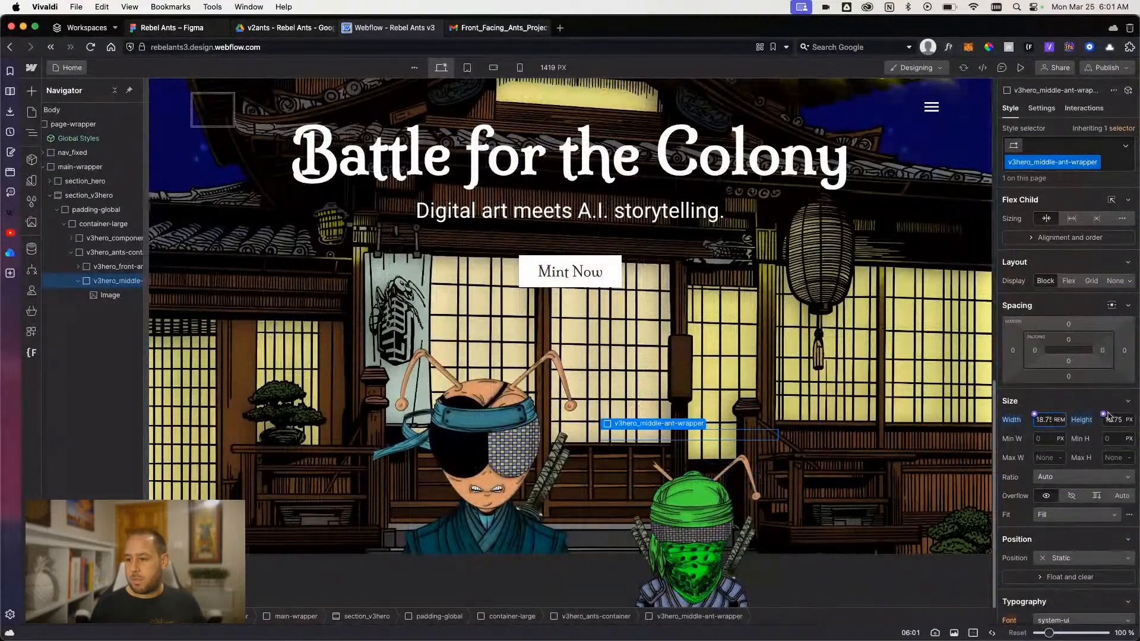
pyautogui.write('18.75')
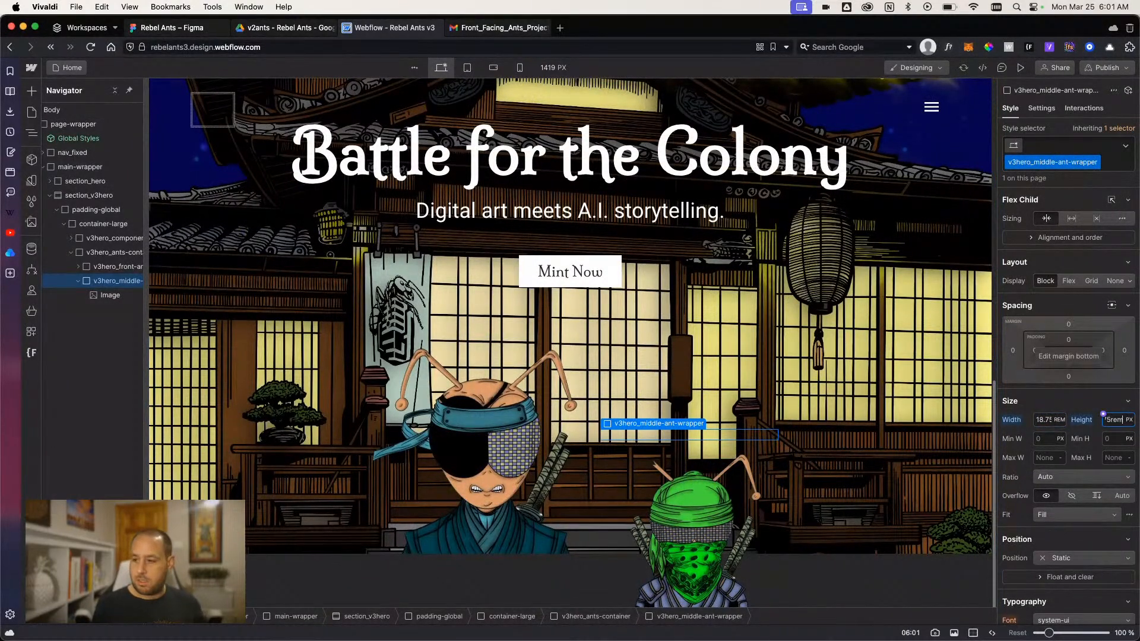
pyautogui.press('Return')
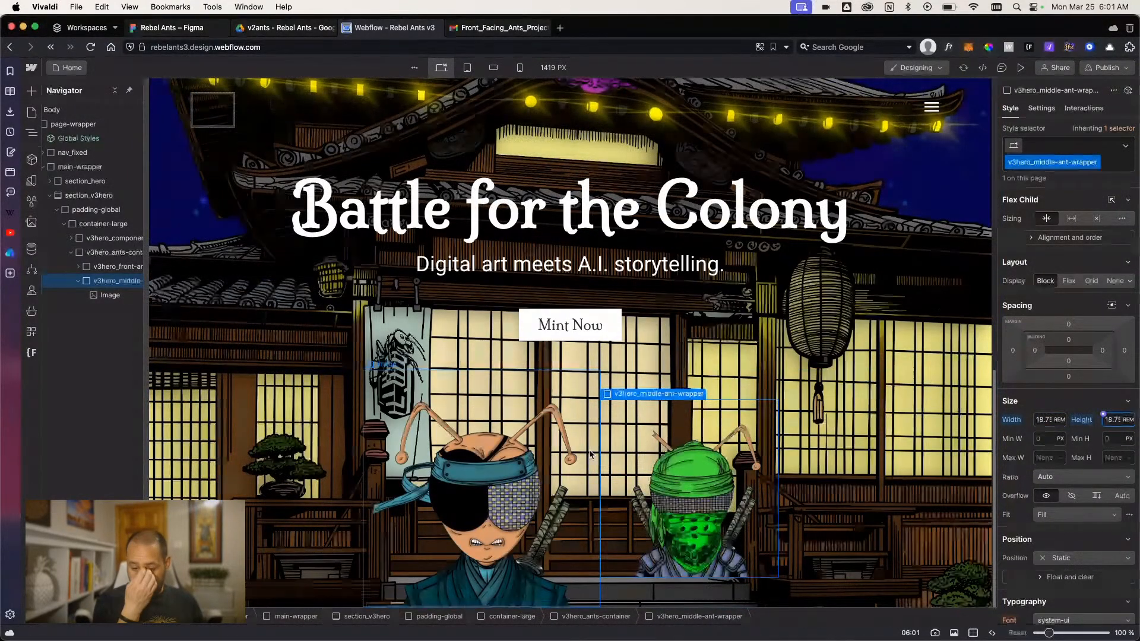
# - Align the content of v3hero_ants-container to the bottom on the Y axis, keeping it centered on the X axis
pyautogui.click(107, 252)
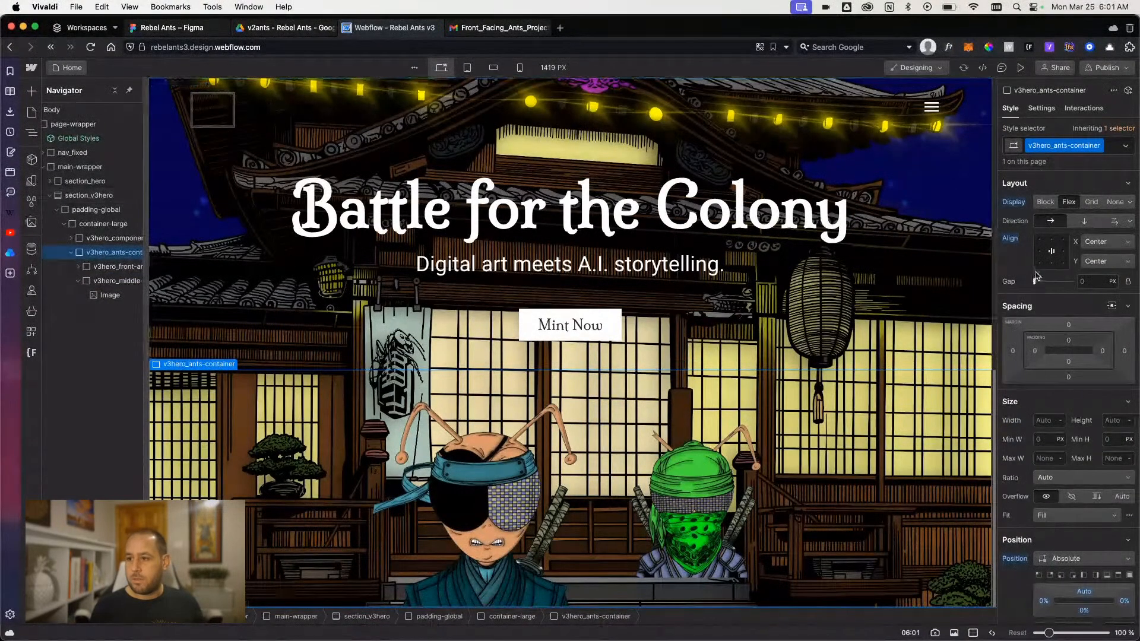
pyautogui.click(1051, 263)
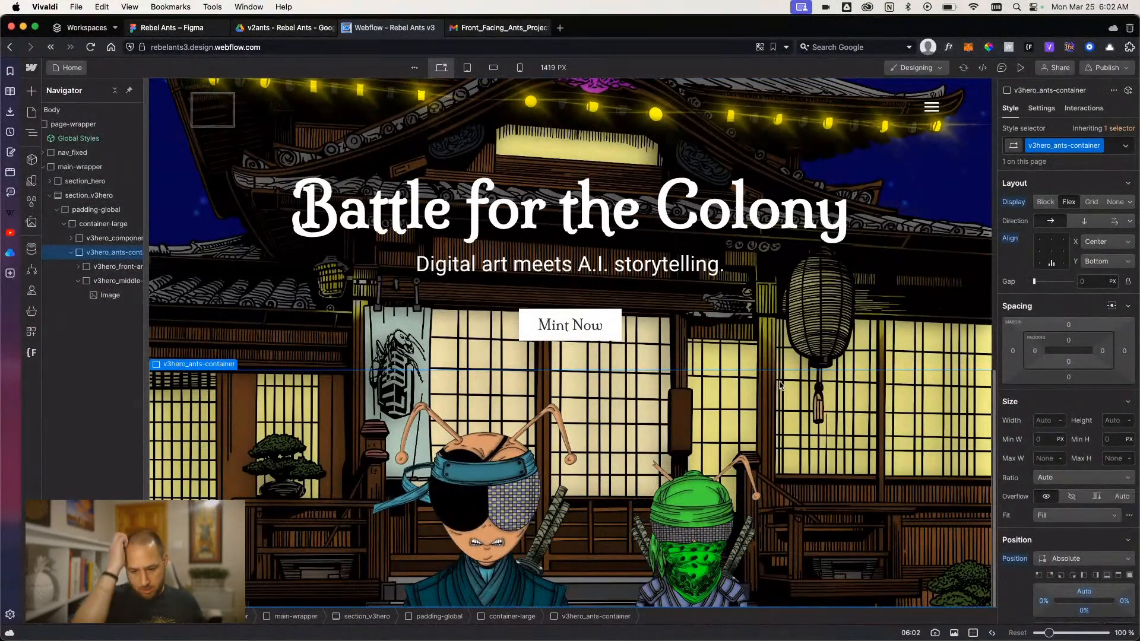
# - Try a left margin of about -106 px on the green ant image and check the overlap in preview mode
pyautogui.click(656, 537)
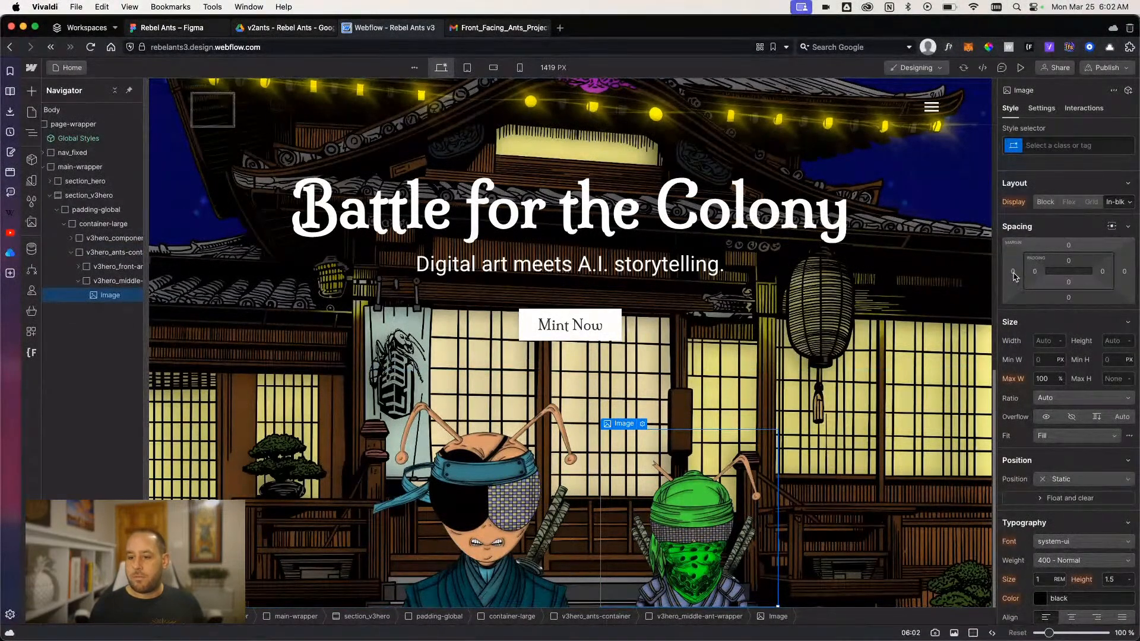
pyautogui.moveTo(1014, 275); pyautogui.dragTo(1075, 278)
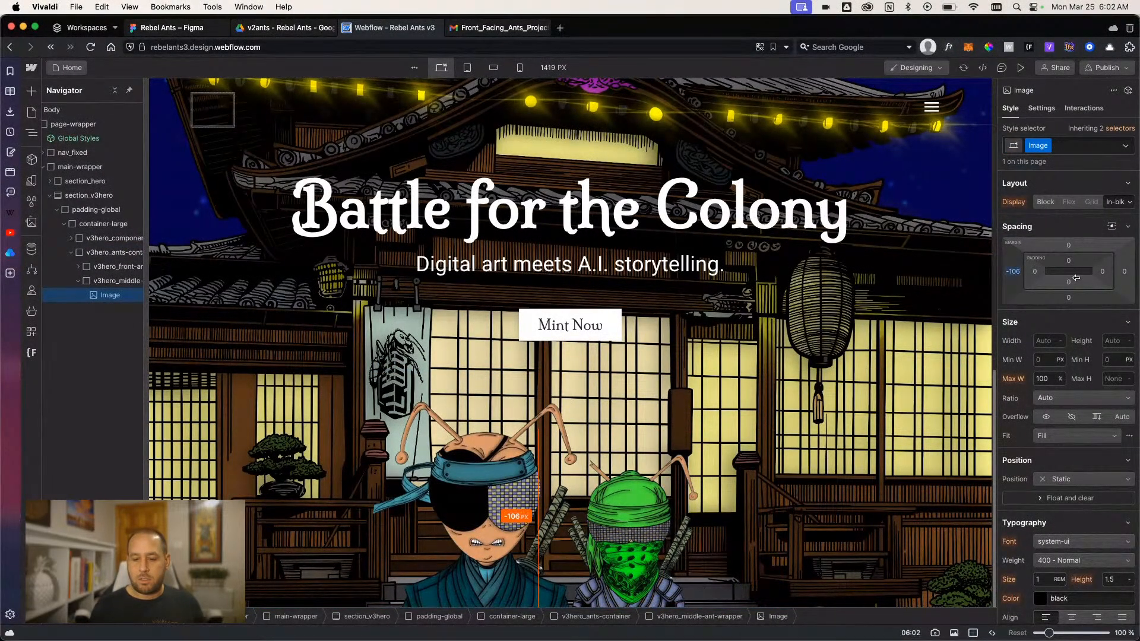
pyautogui.click(113, 281)
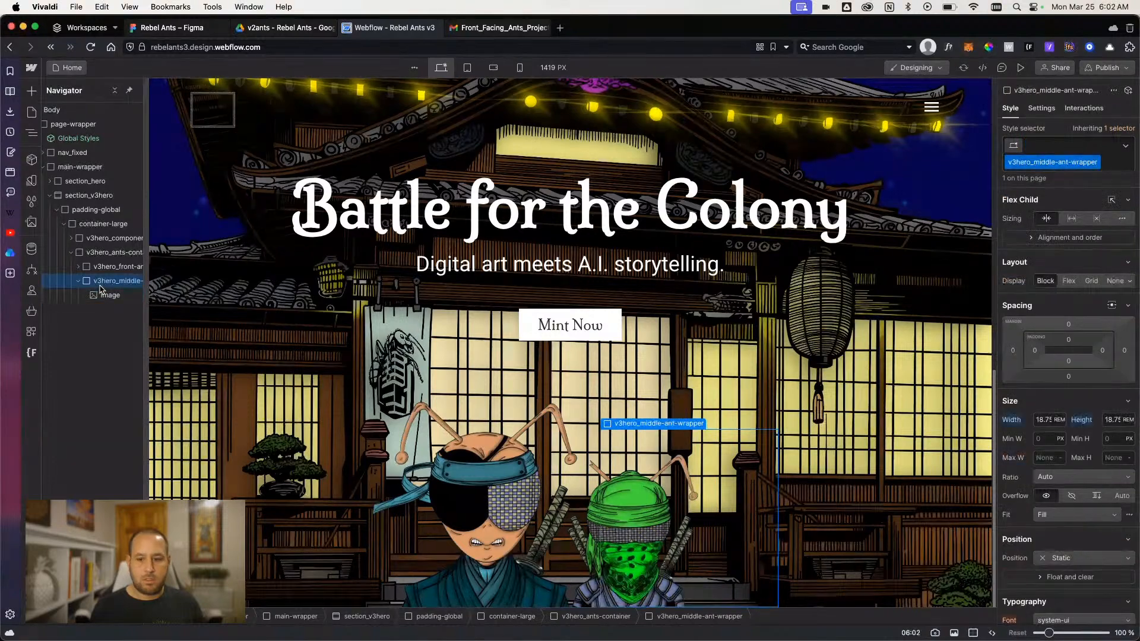
pyautogui.click(1021, 68)
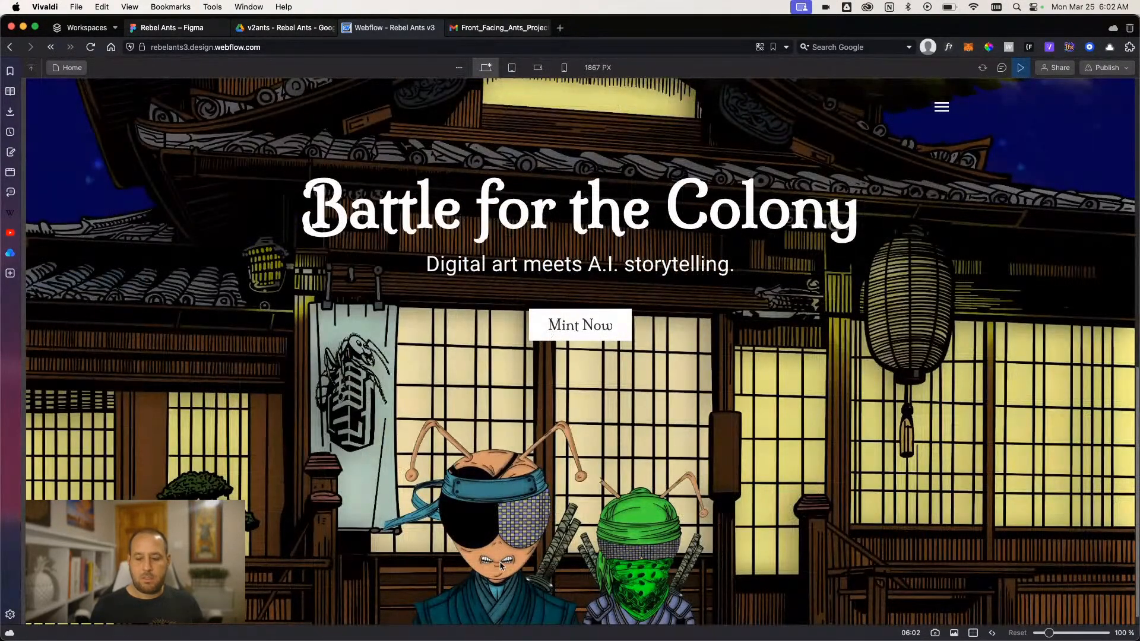
pyautogui.click(1020, 68)
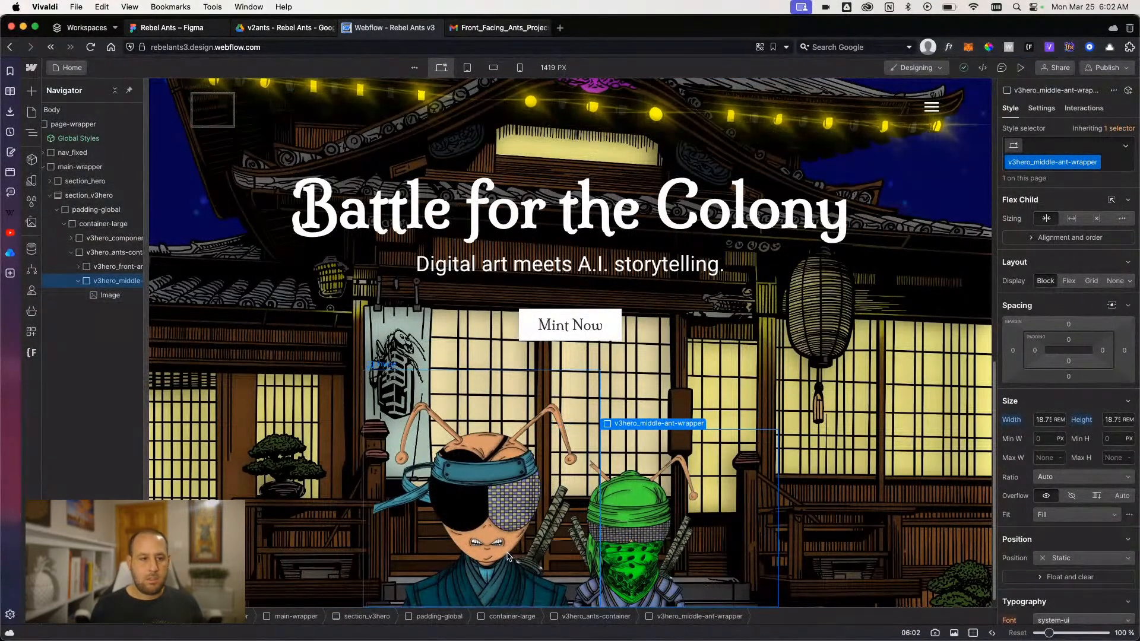
# - Reset the left margin of the image inside v3hero_middle-ant-wrapper
pyautogui.click(98, 266)
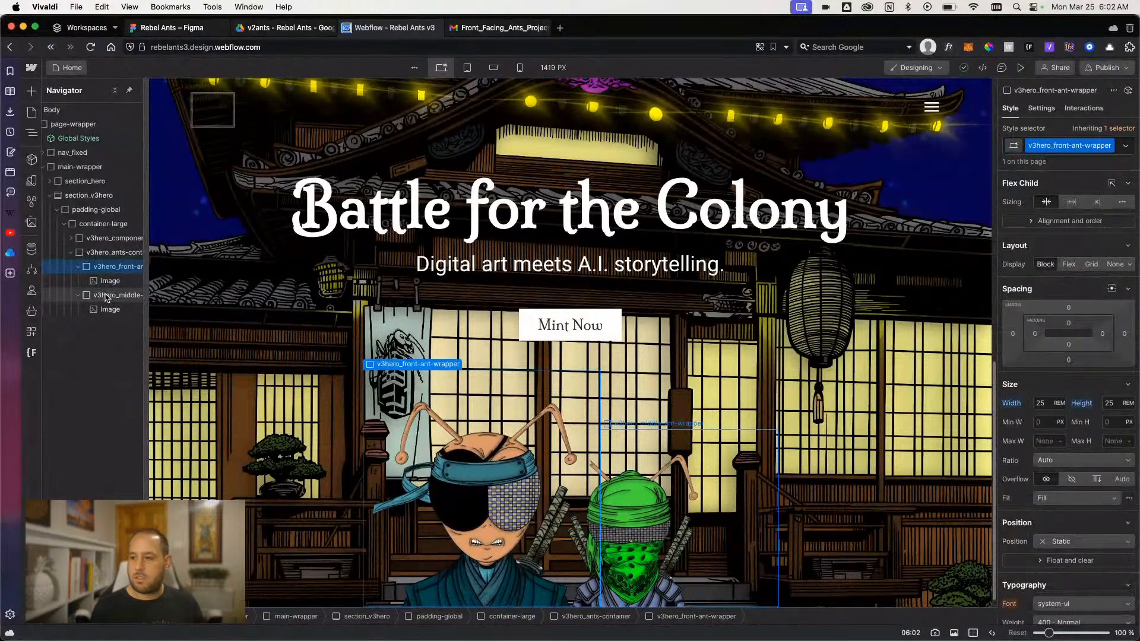
pyautogui.click(107, 295)
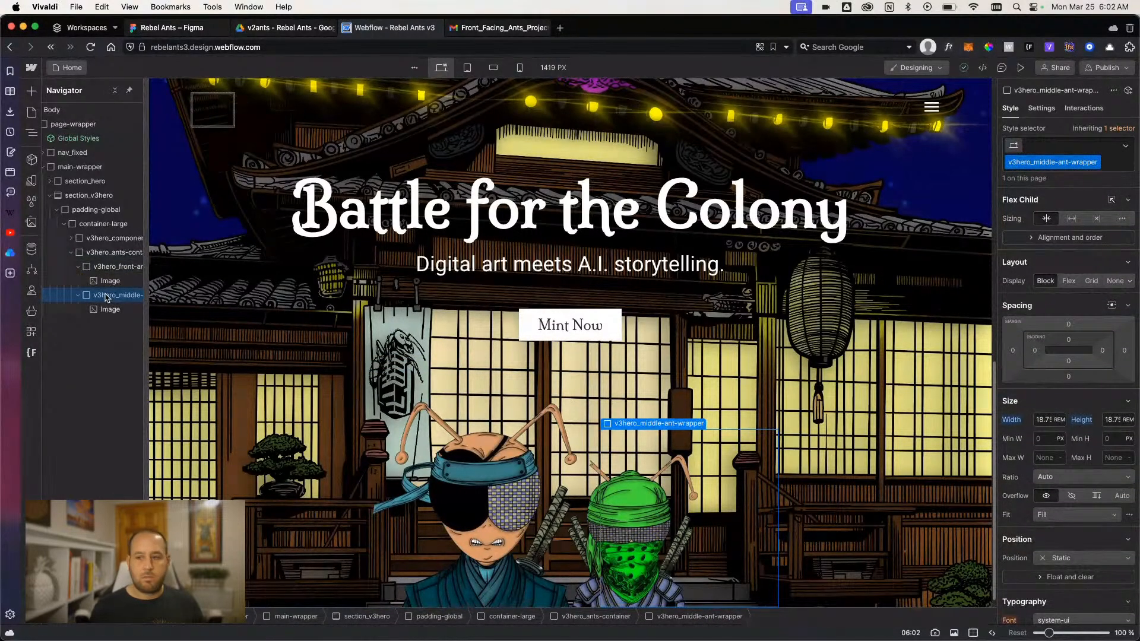
pyautogui.click(109, 309)
pyautogui.click(1013, 272)
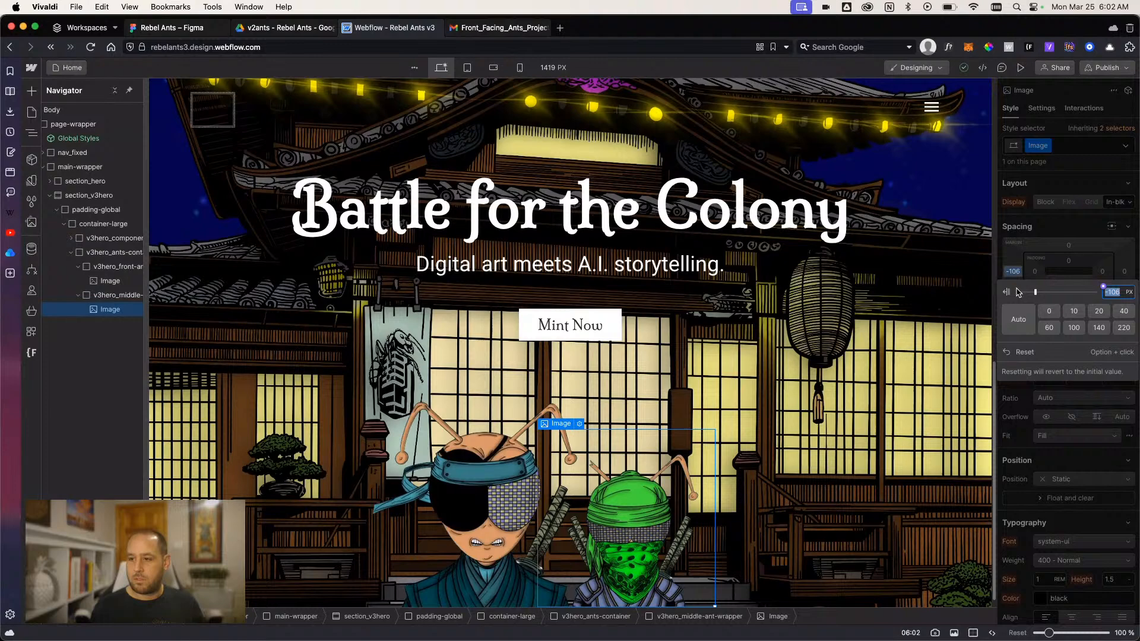
pyautogui.click(1023, 353)
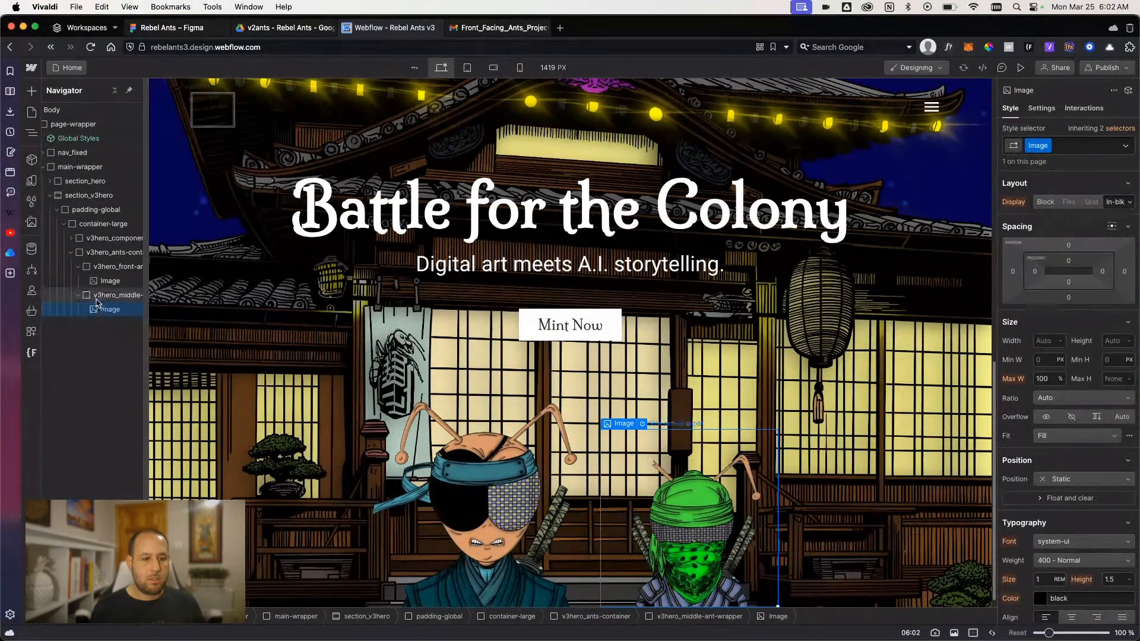
# - Try a left margin of about -144 px on v3hero_middle-ant-wrapper, and reset it
pyautogui.click(98, 296)
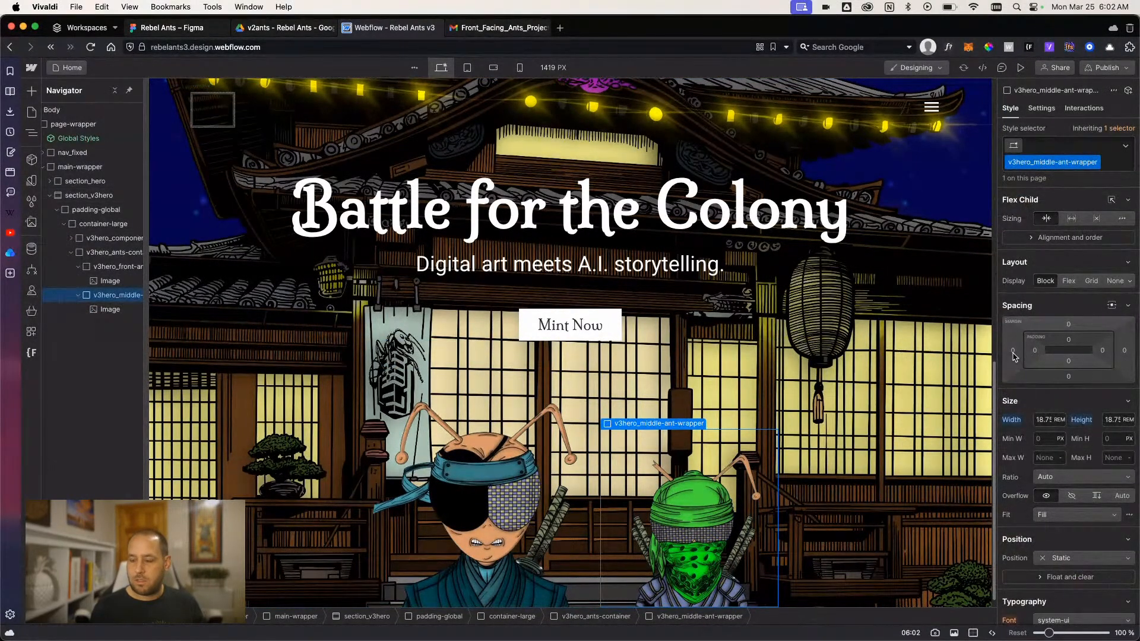
pyautogui.moveTo(1014, 356); pyautogui.dragTo(1097, 356)
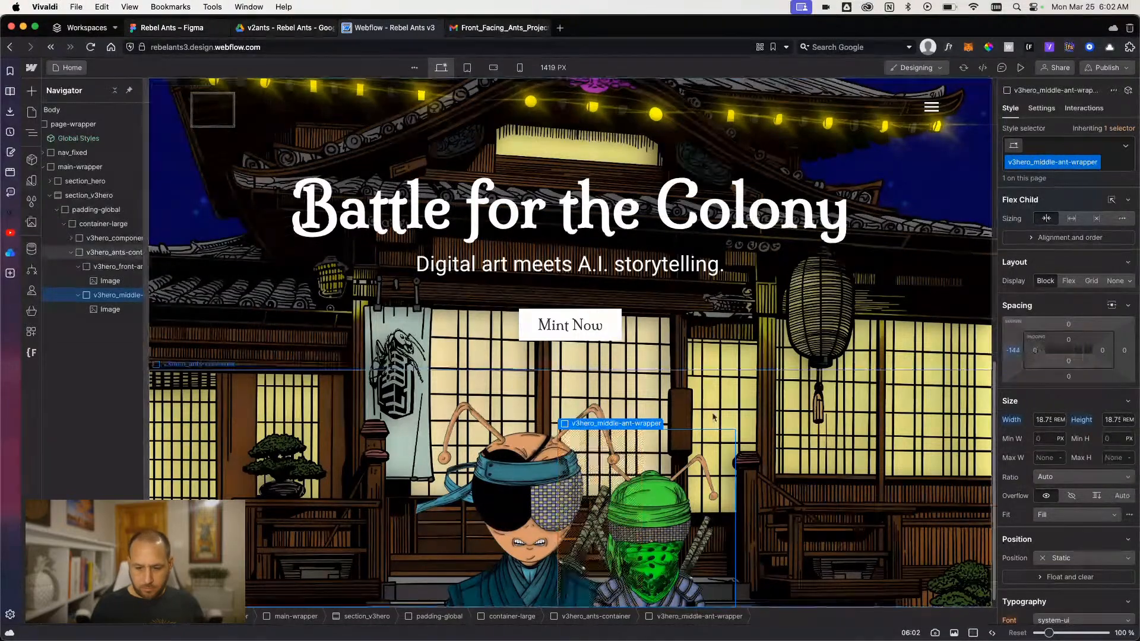
pyautogui.click(1014, 349)
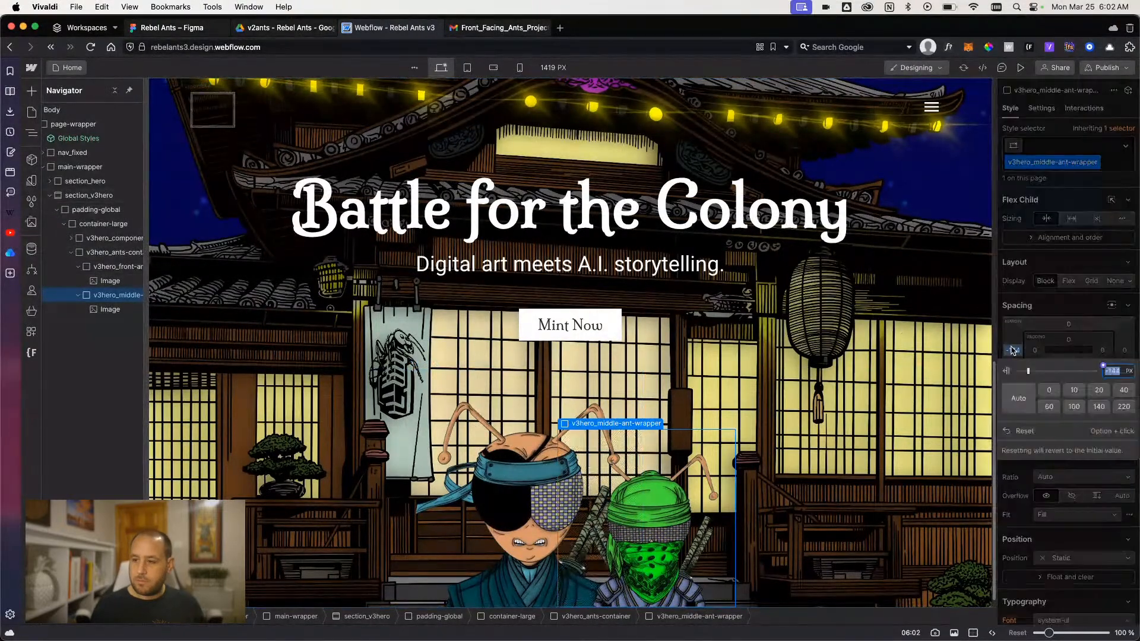
pyautogui.click(1031, 428)
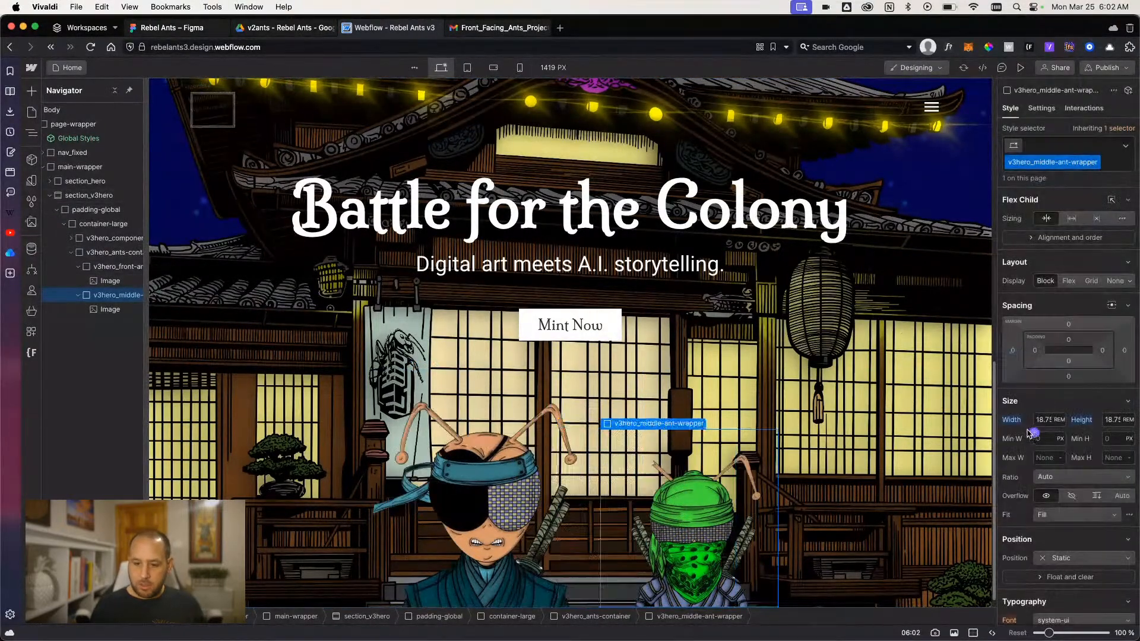
# - Duplicate v3hero_middle-ant-wrapper to add a second green ant beside the first
pyautogui.click(78, 295)
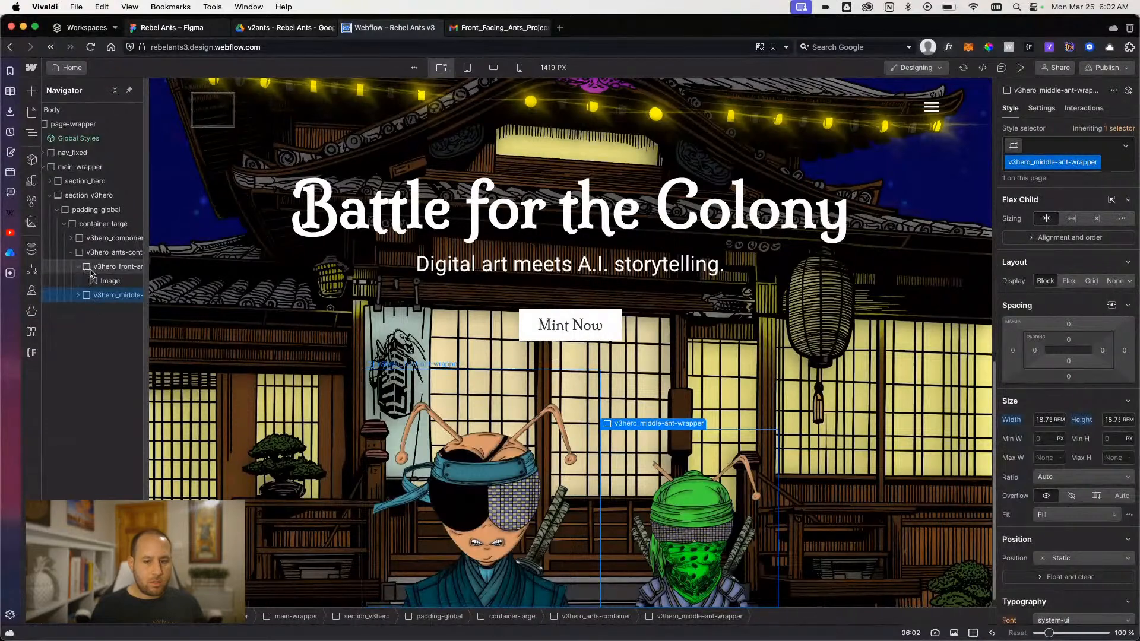
pyautogui.click(93, 269)
pyautogui.click(99, 295)
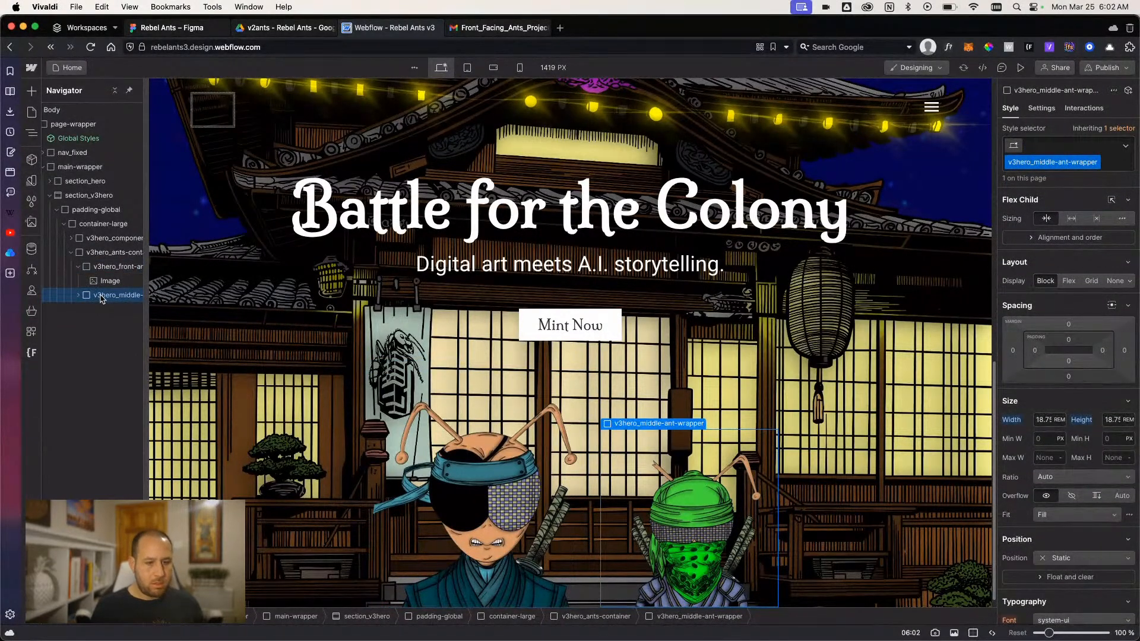
pyautogui.press('super+d')
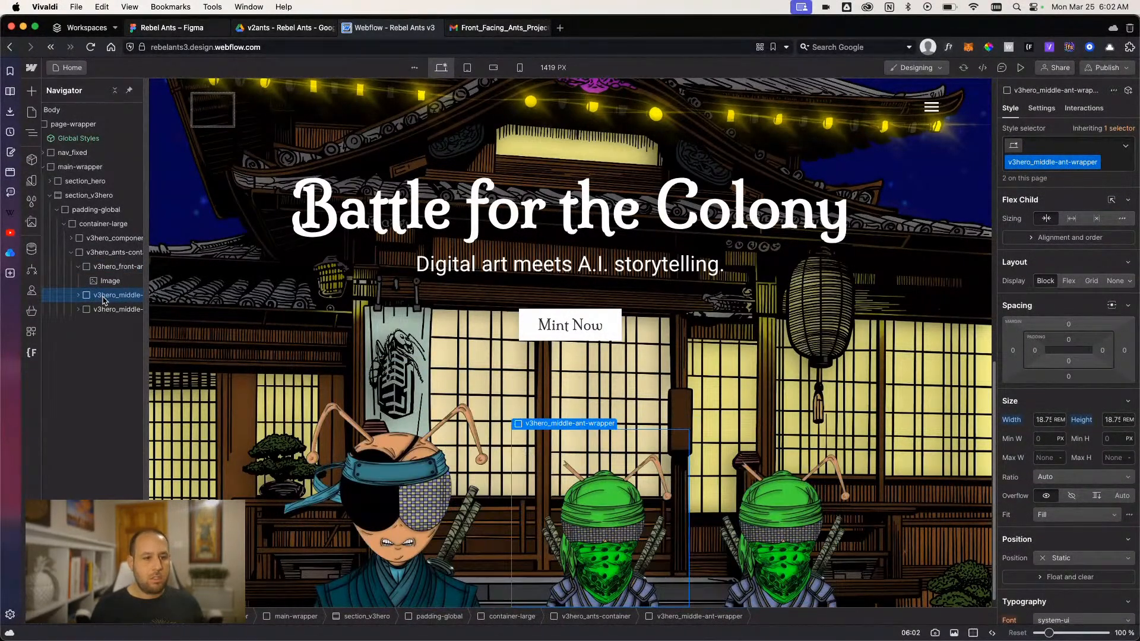
pyautogui.click(78, 267)
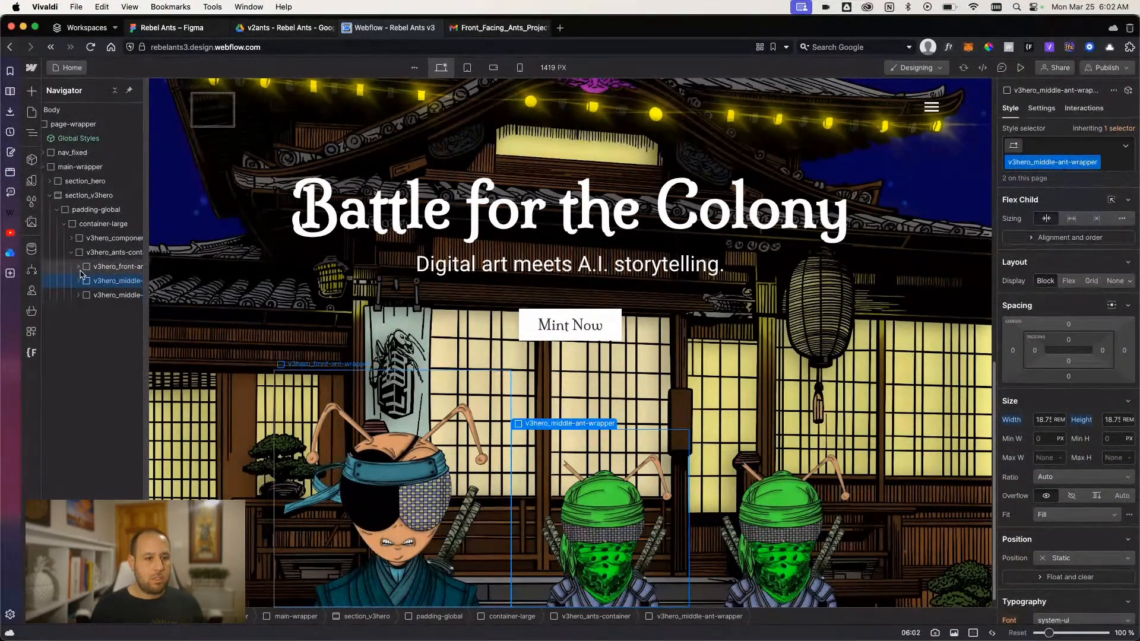
# - Wrap the first v3hero_middle-ant-wrapper in a Div Block and move the second green ant wrapper into it
pyautogui.rightClick(107, 284)
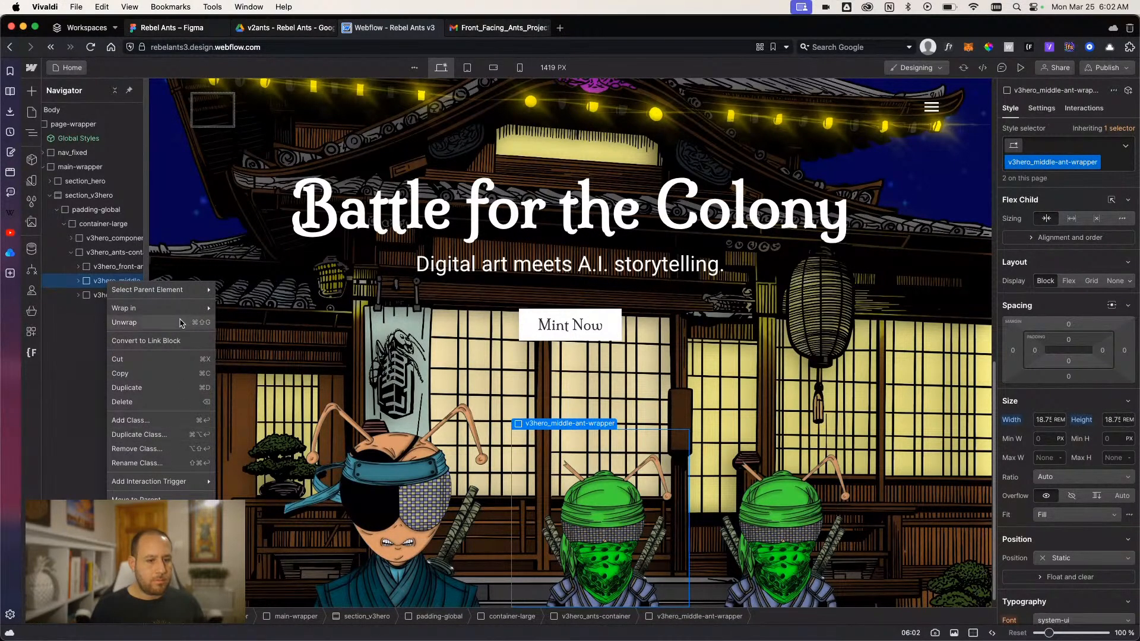
pyautogui.moveTo(178, 308)
pyautogui.click(239, 309)
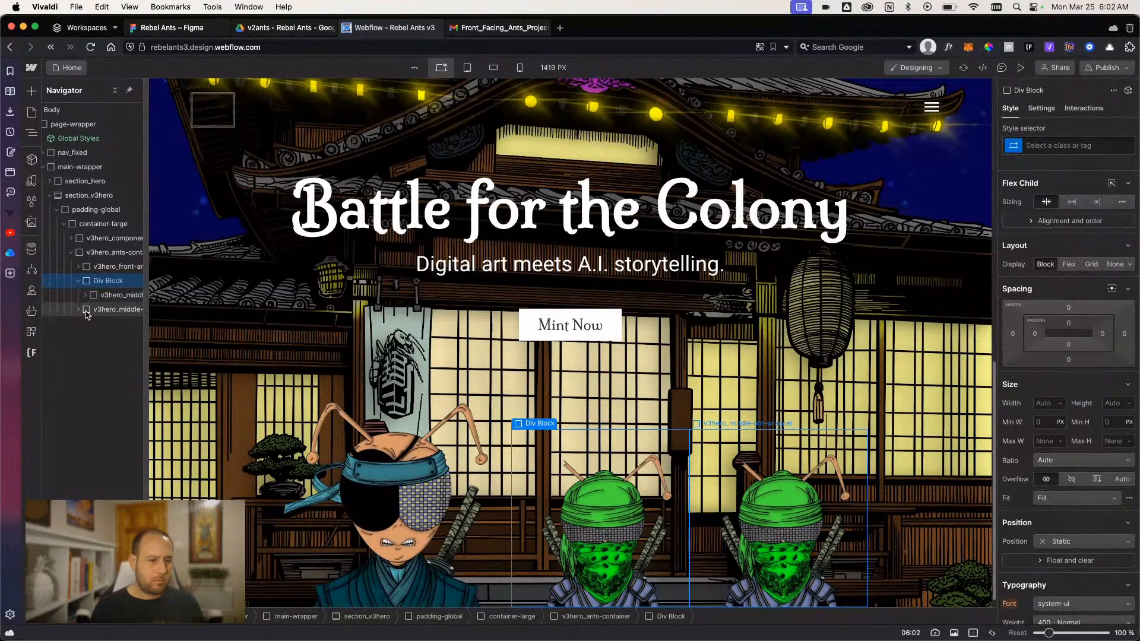
pyautogui.moveTo(86, 314); pyautogui.dragTo(111, 314)
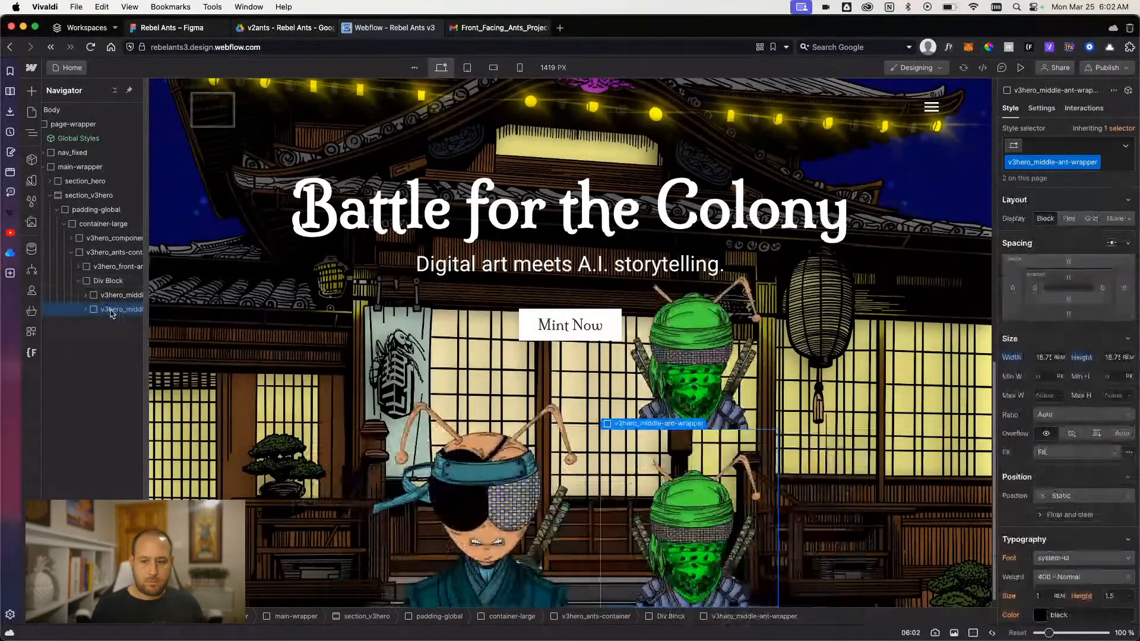
# - Give the new Div Block around the green ants the class v3hero_middle-row
pyautogui.click(111, 282)
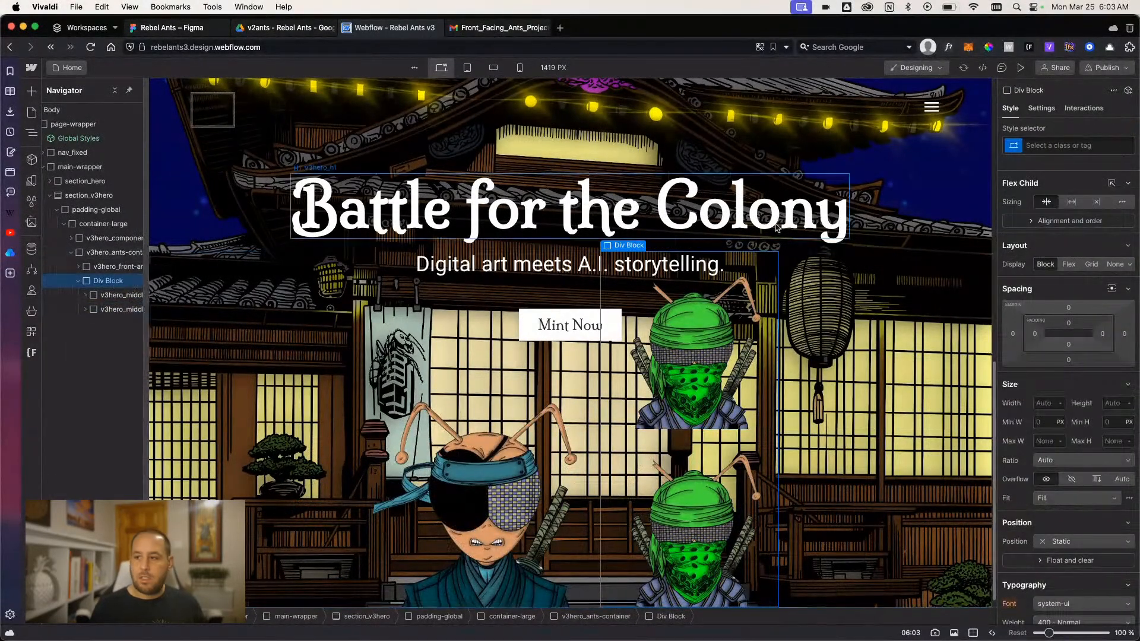
pyautogui.click(1059, 145)
pyautogui.write('v3')
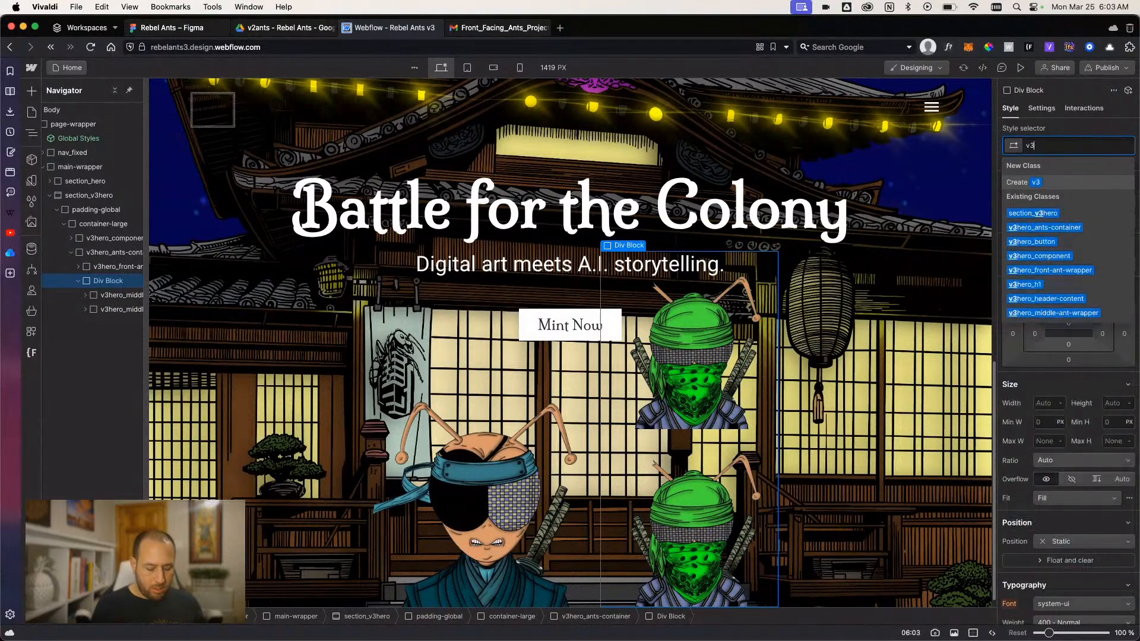
pyautogui.write('her0_')
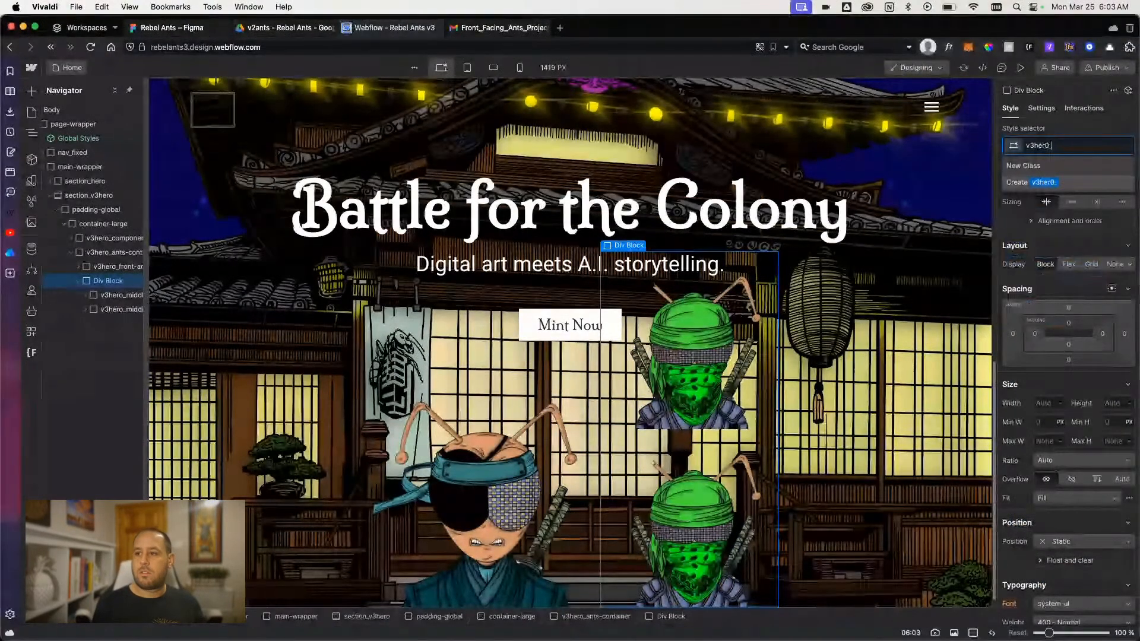
pyautogui.press('BackSpace')
pyautogui.press('BackSpace')
pyautogui.write('o_')
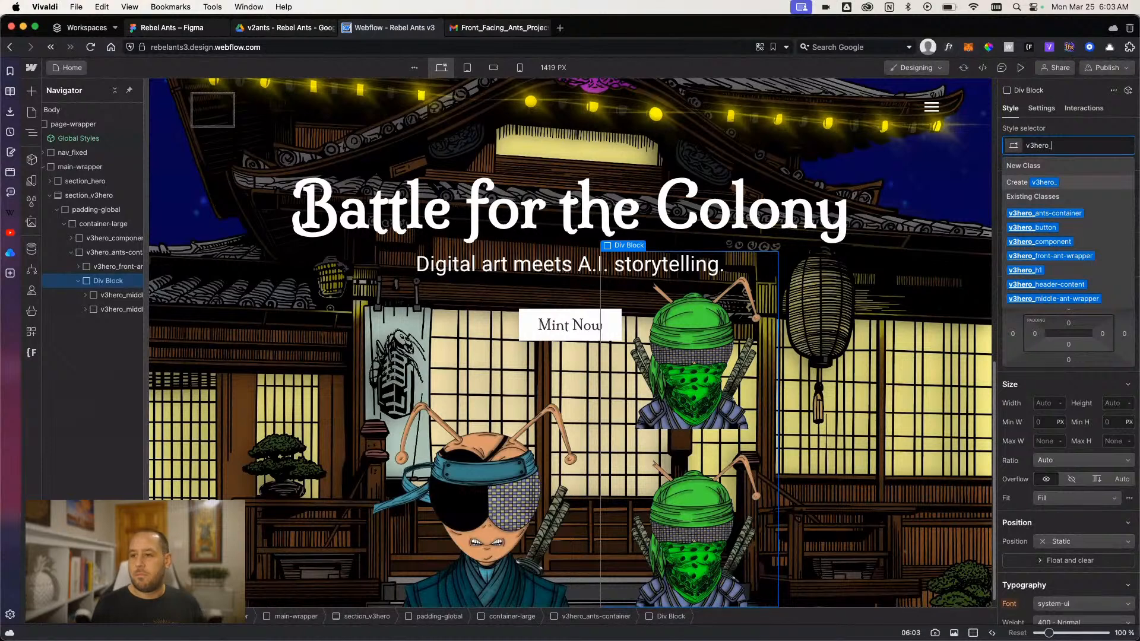
pyautogui.write('middle-rwo')
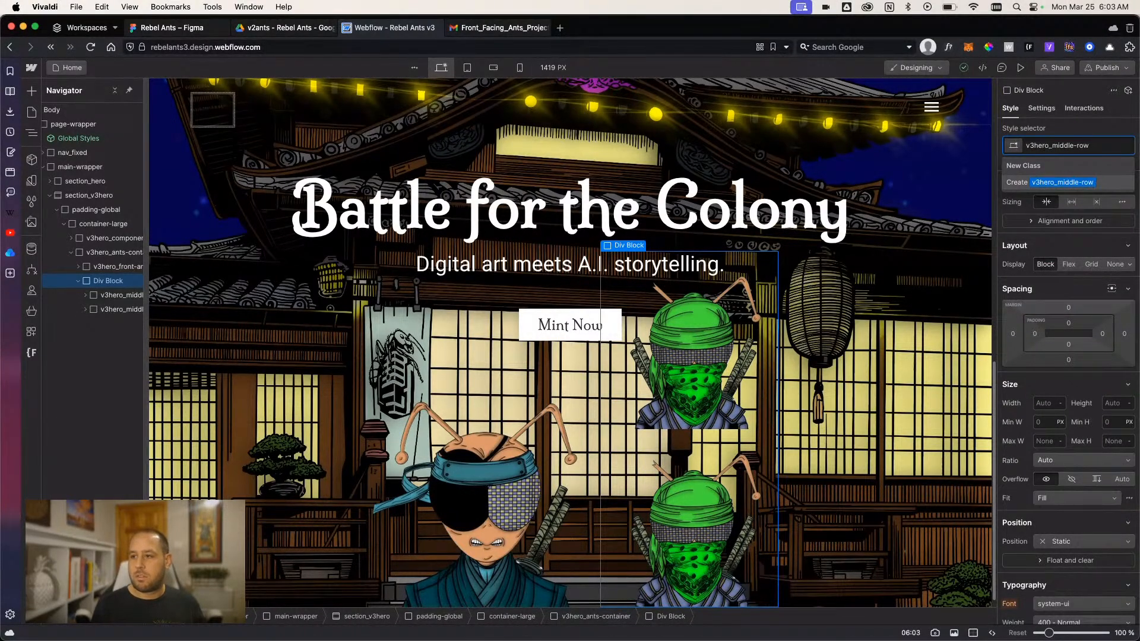
pyautogui.press('Return')
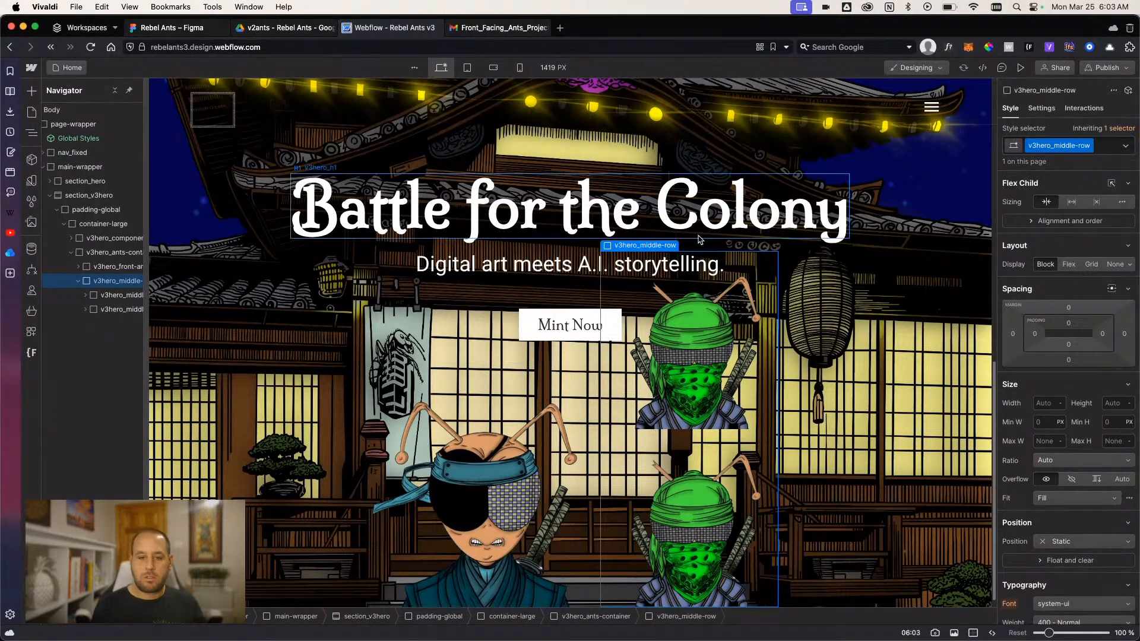
# - Make v3hero_middle-row a horizontal flex layout with space between on X, center on Y and a 7 rem gap
pyautogui.click(1069, 264)
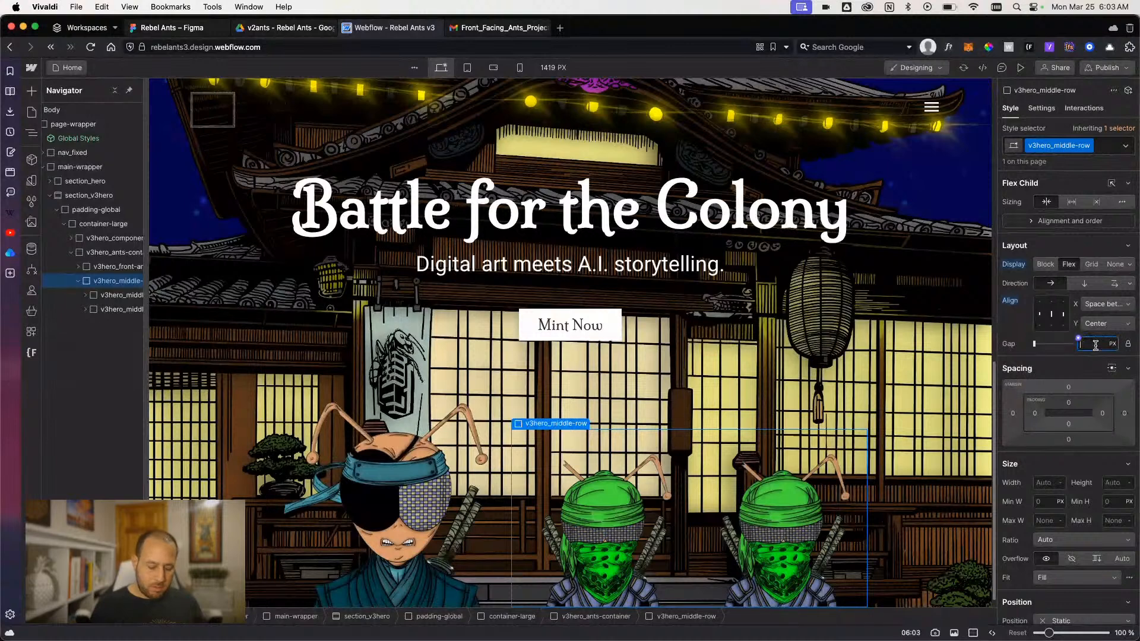
pyautogui.click(1093, 344)
pyautogui.write('7rem')
pyautogui.press('Return')
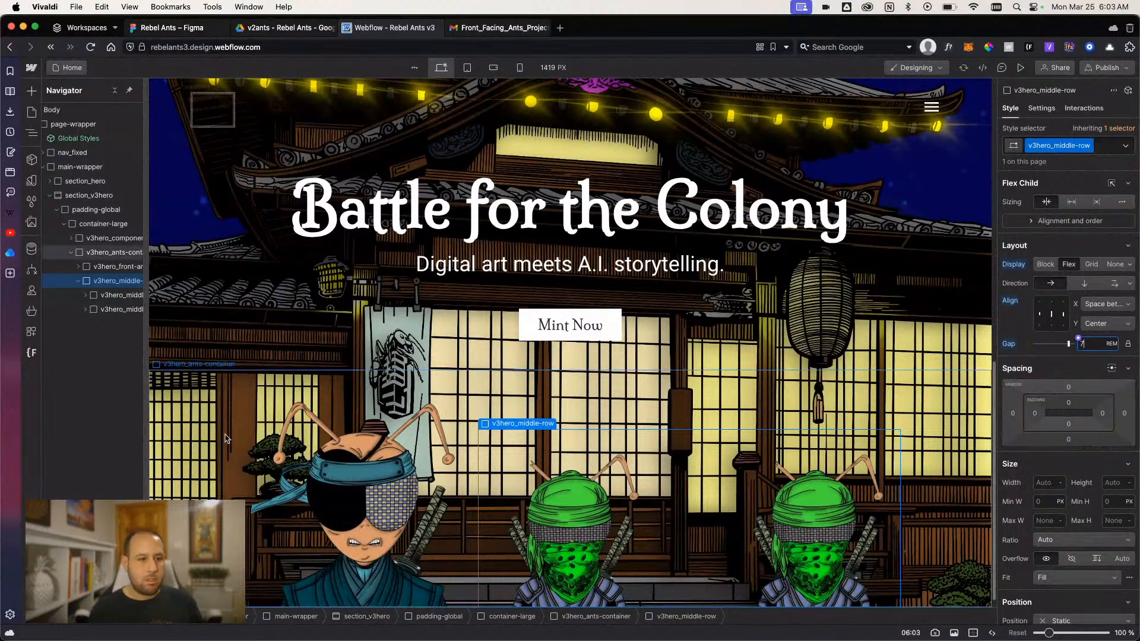
# - Set the position of v3hero_middle-row to Absolute within v3hero_ants-container
pyautogui.click(111, 256)
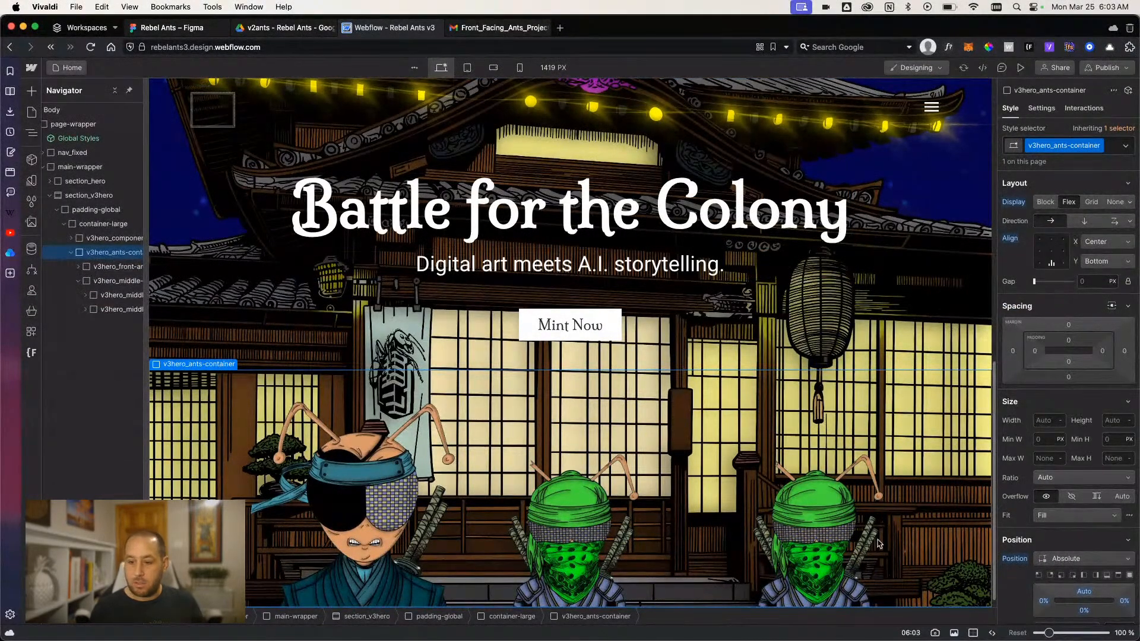
pyautogui.click(112, 281)
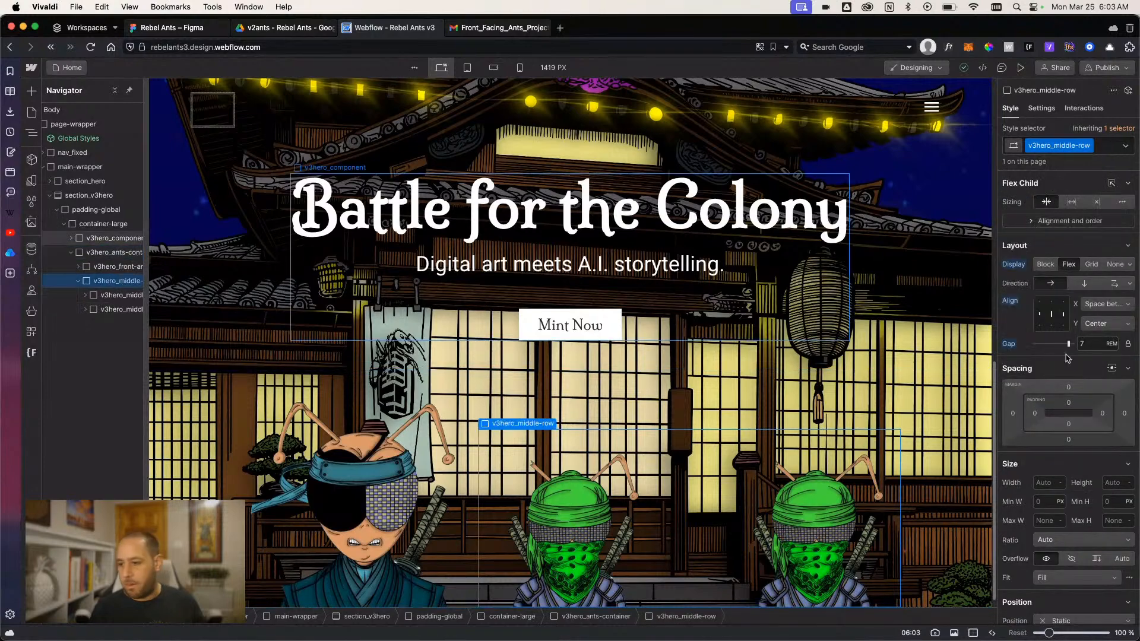
pyautogui.scroll(-2, 1057, 567)
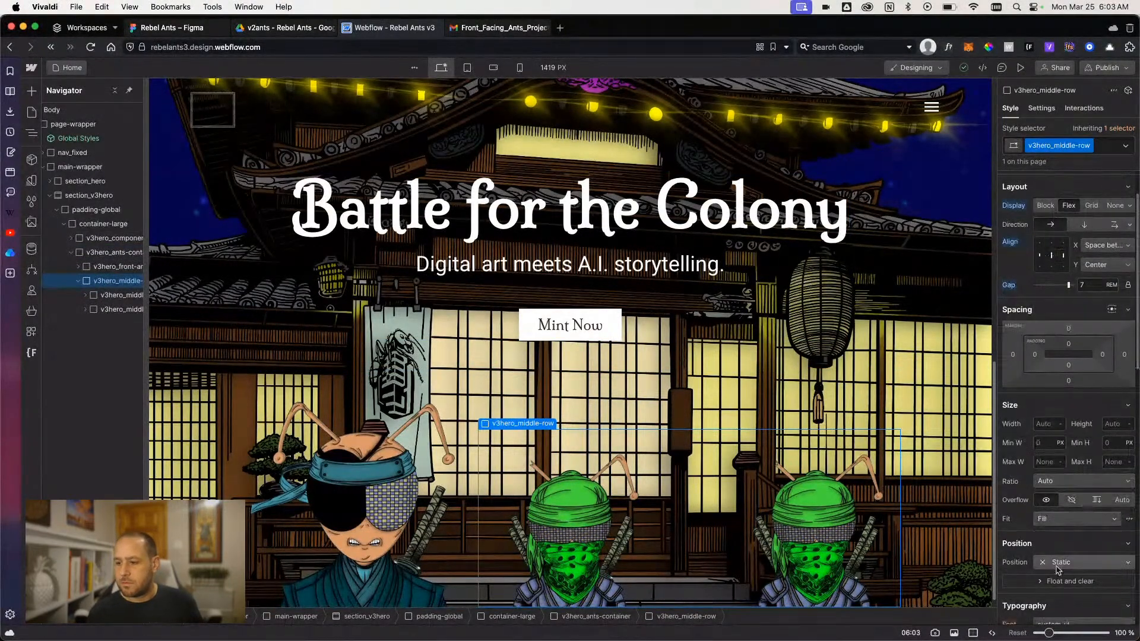
pyautogui.click(1056, 564)
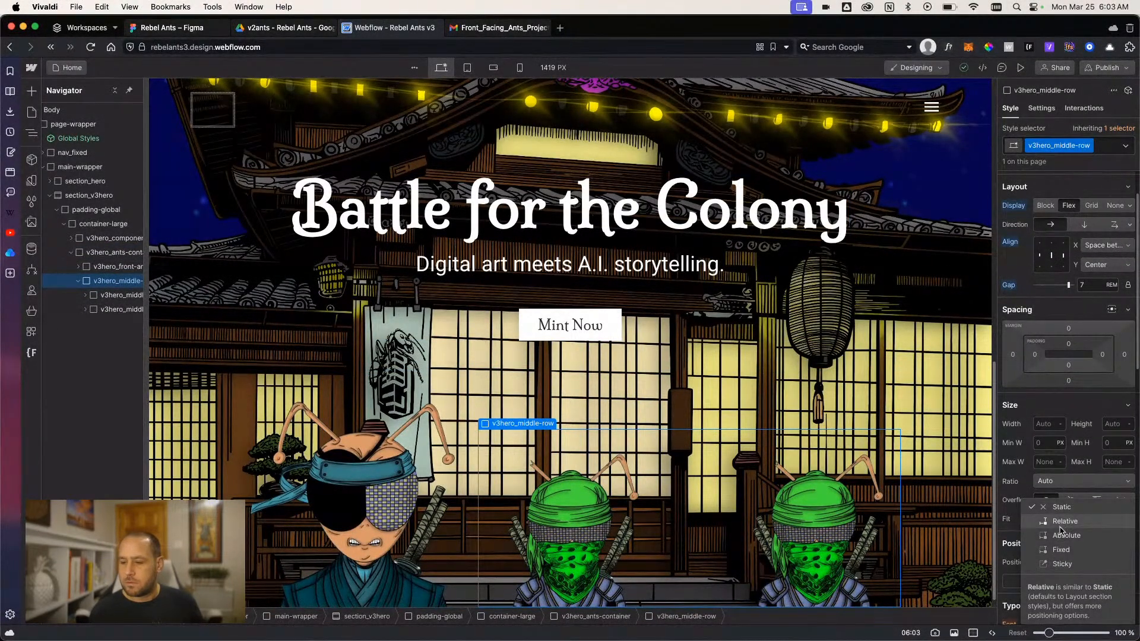
pyautogui.click(1062, 534)
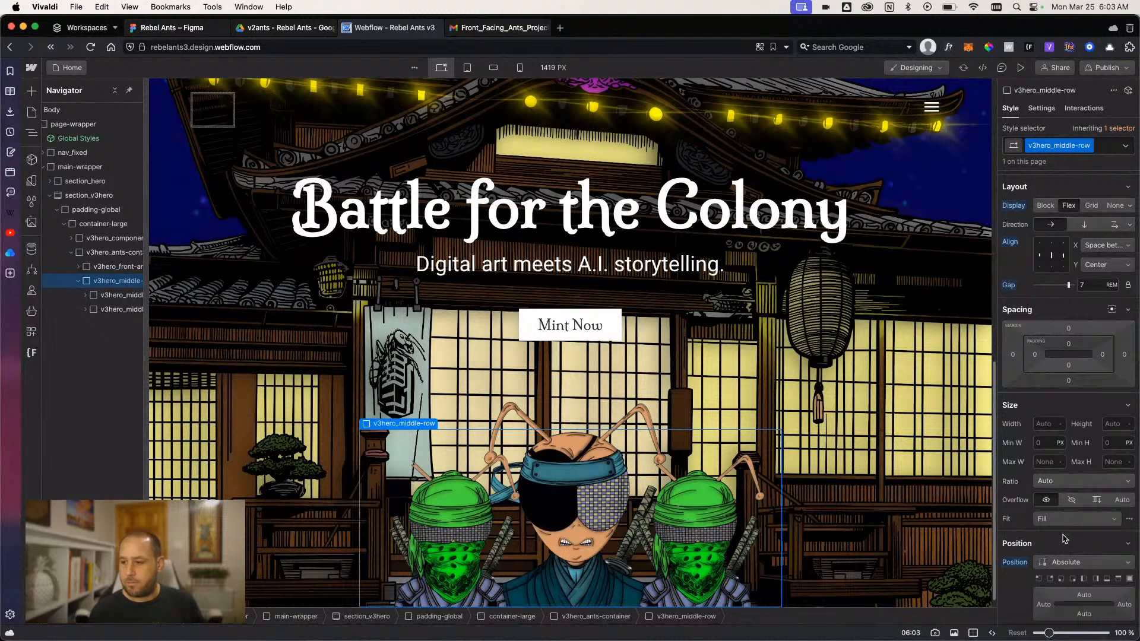
pyautogui.scroll(-2, 1062, 537)
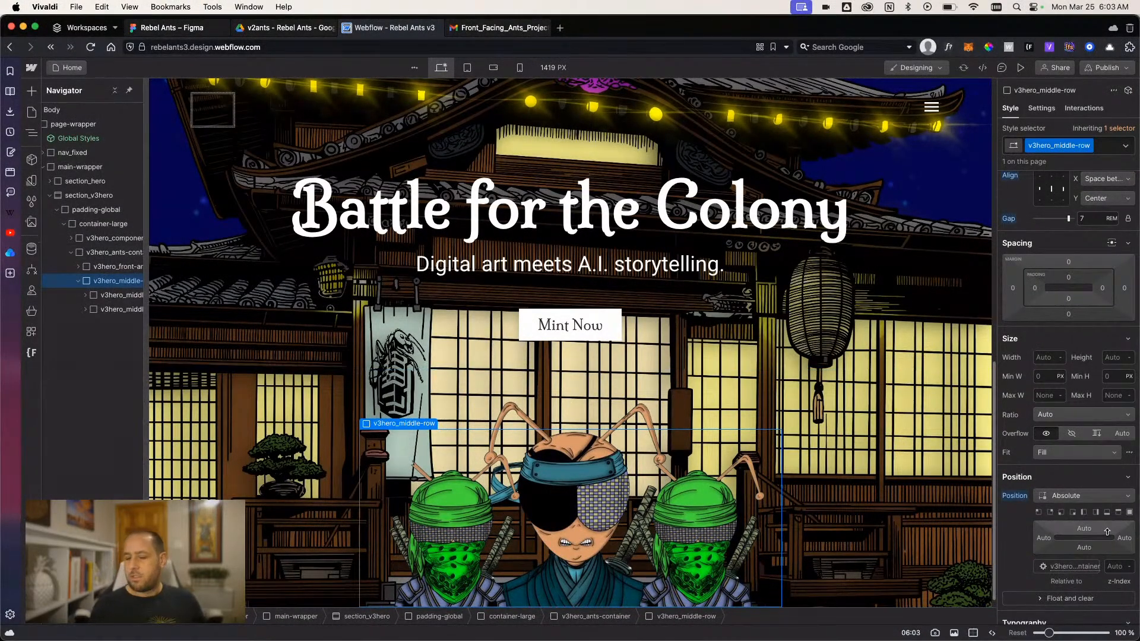
# - Set v3hero_front-ant-wrapper to Relative position with a z-index of 3 so it sits in front of the green ants
pyautogui.click(98, 267)
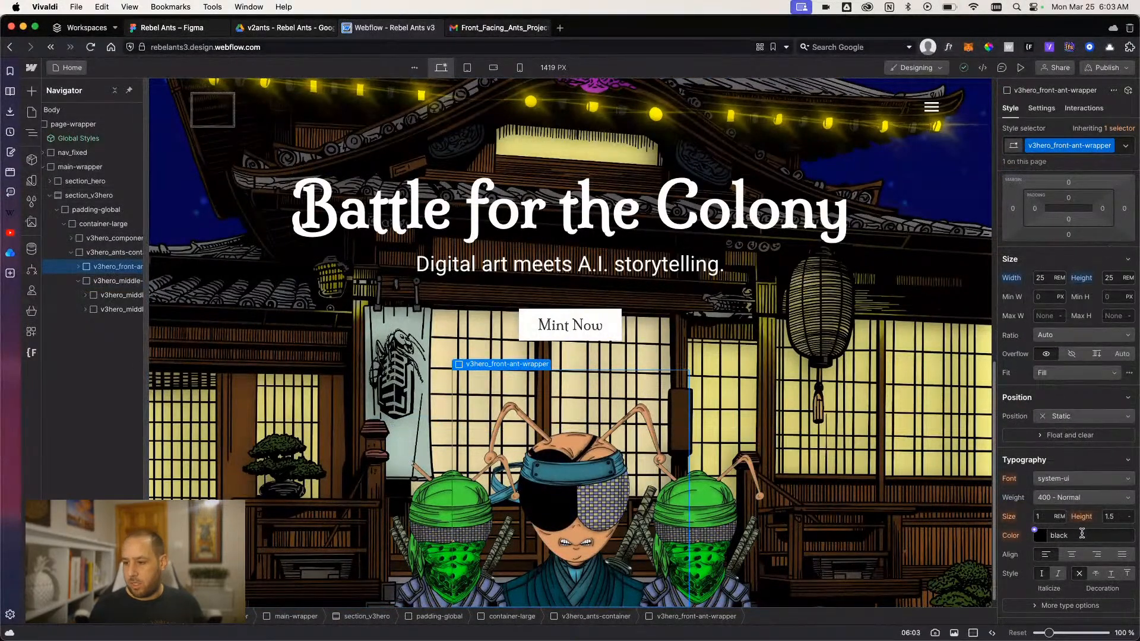
pyautogui.scroll(-2, 1081, 533)
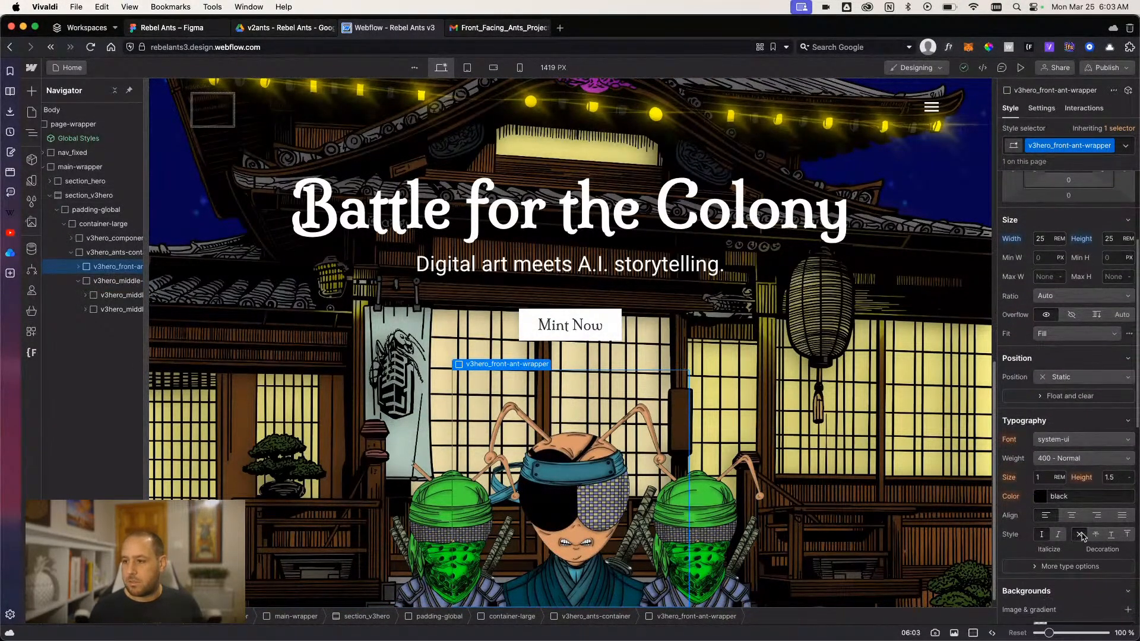
pyautogui.click(1084, 407)
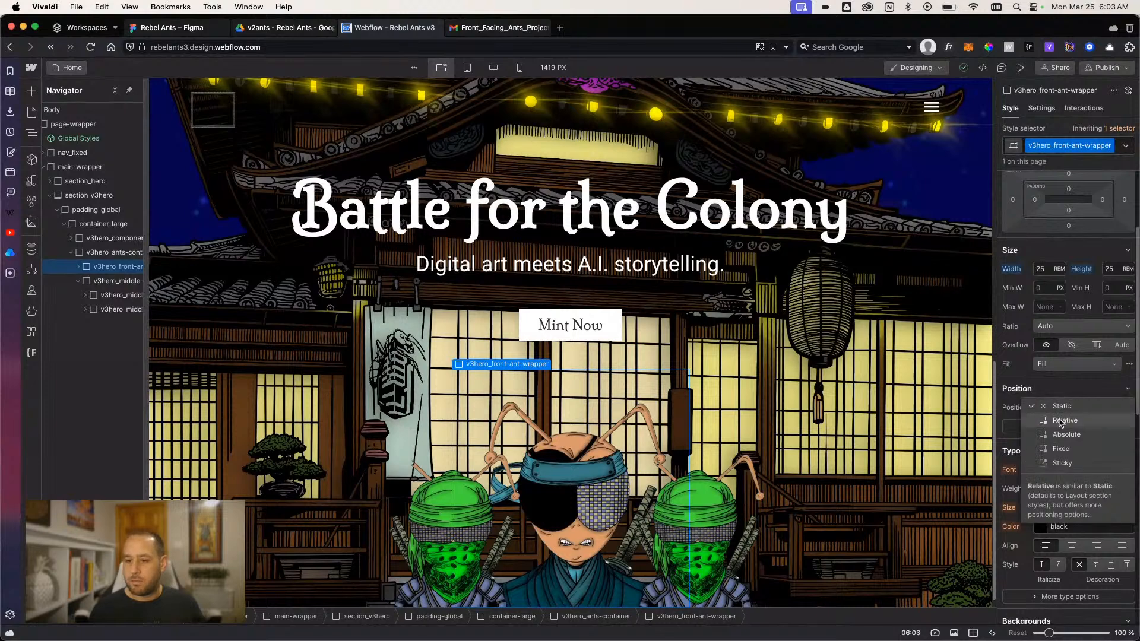
pyautogui.click(1062, 430)
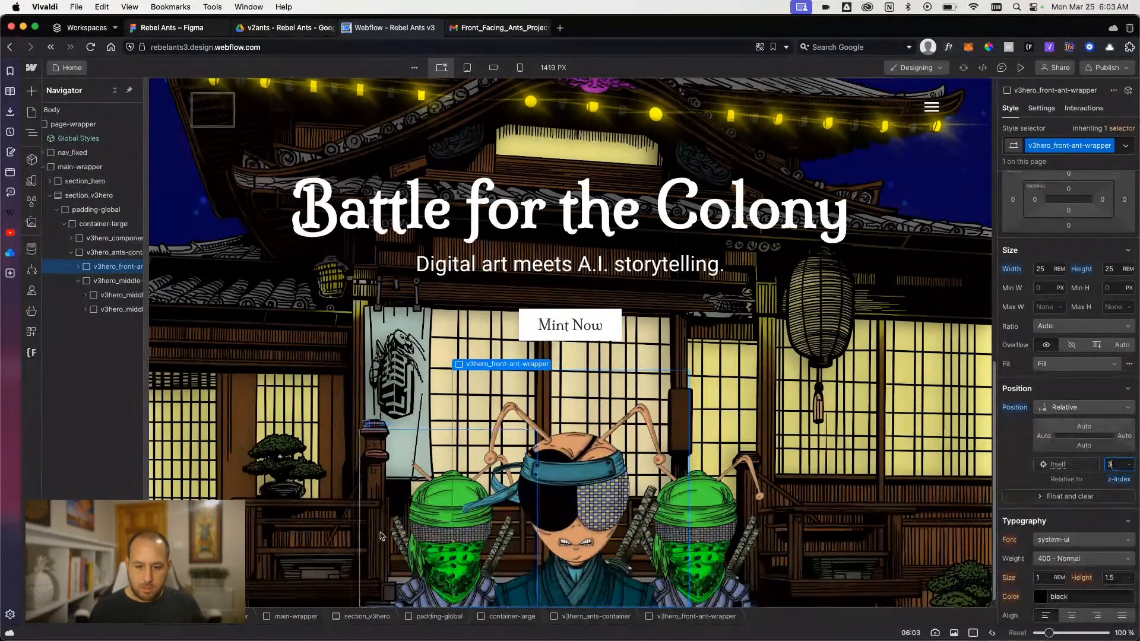
# - Try a width and height of 19 rem on v3hero_middle-ant-wrapper
pyautogui.click(414, 534)
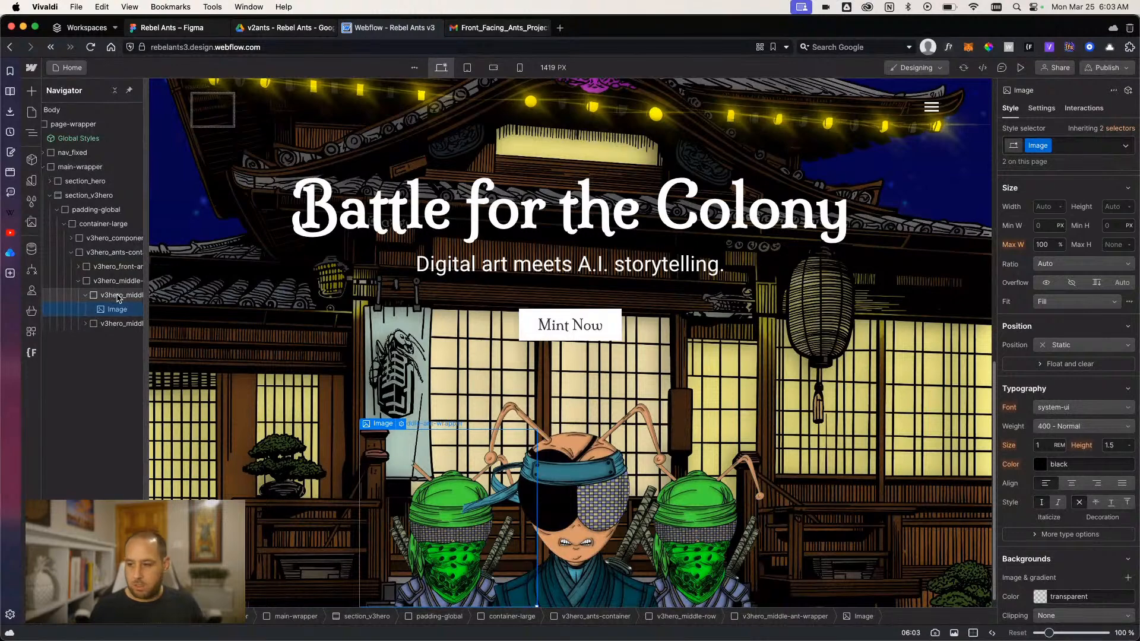
pyautogui.click(1046, 286)
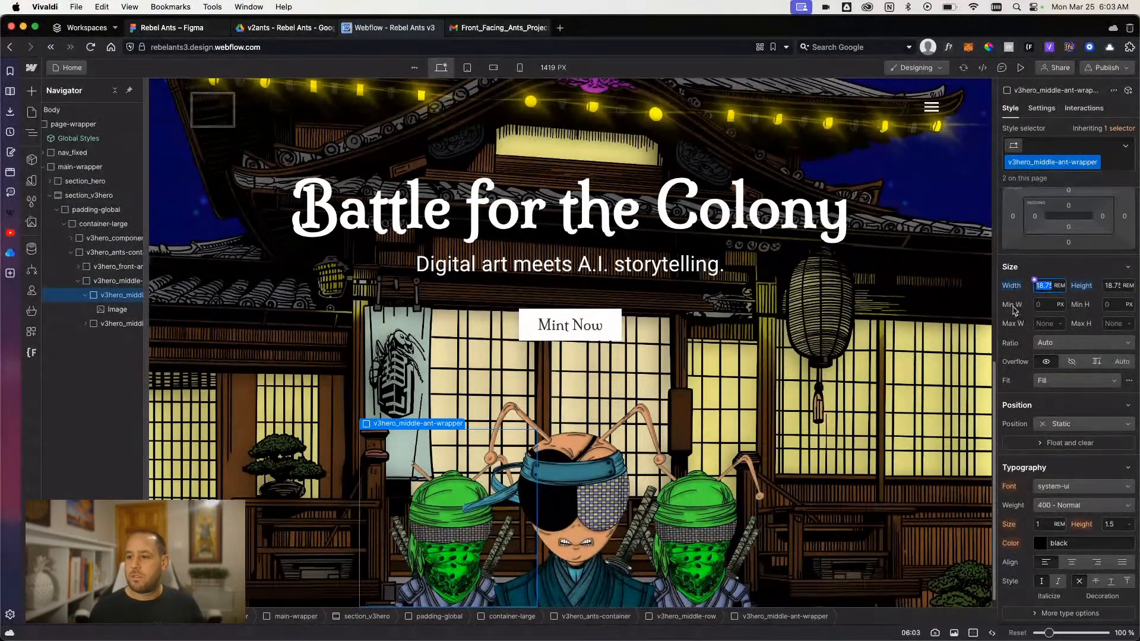
pyautogui.write('19')
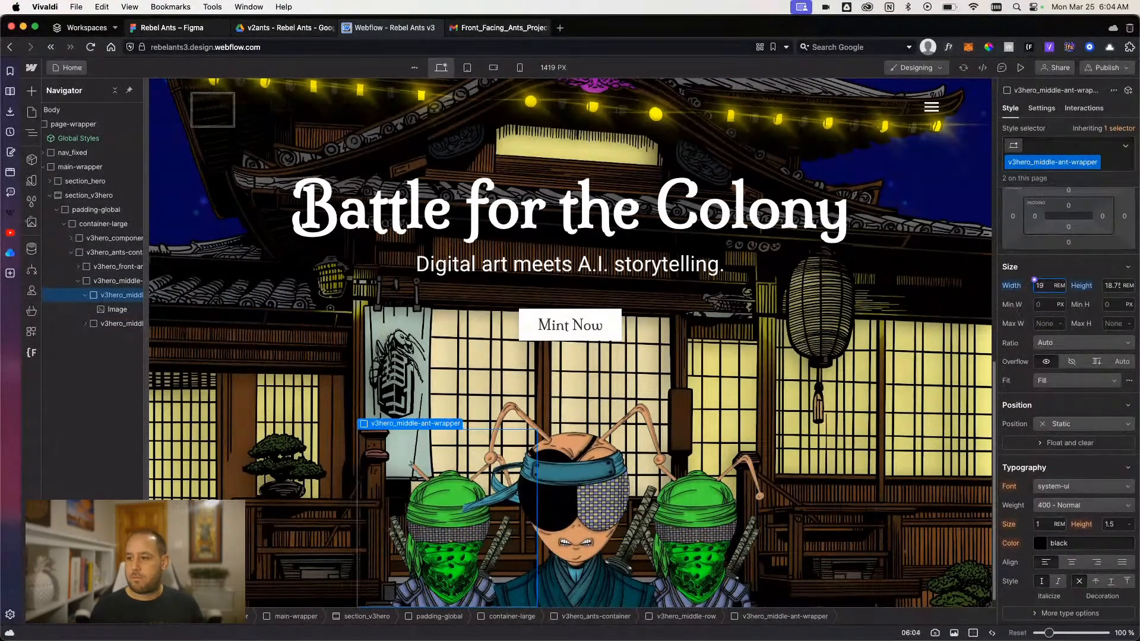
pyautogui.click(1108, 286)
pyautogui.write('19')
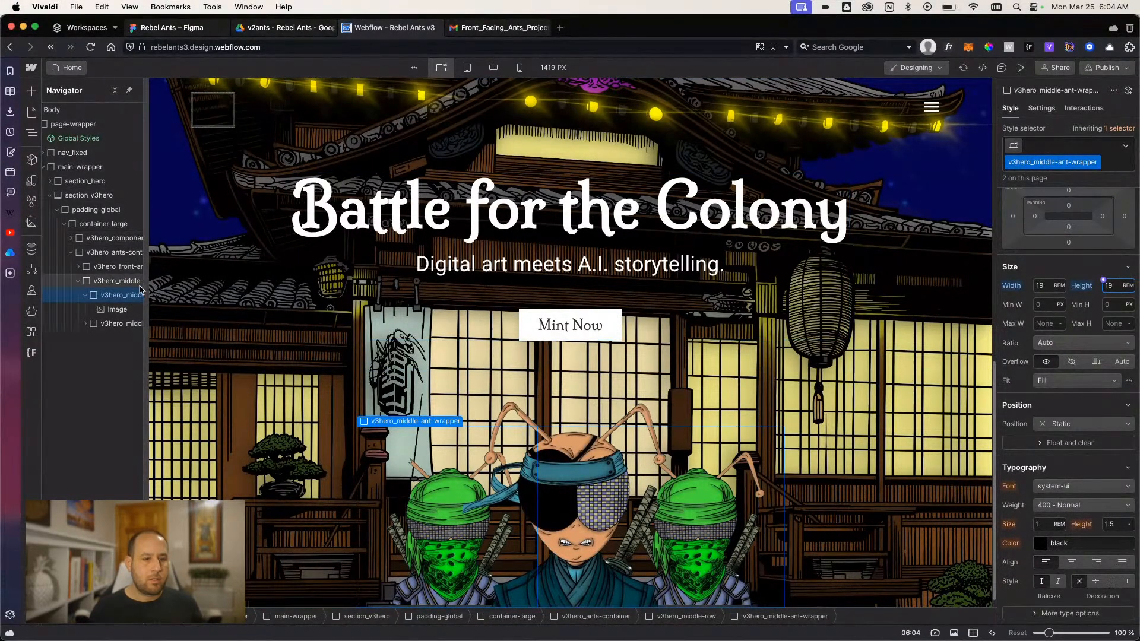
# - Set the width and height of v3hero_middle-ant-wrapper to 20 rem
pyautogui.click(116, 281)
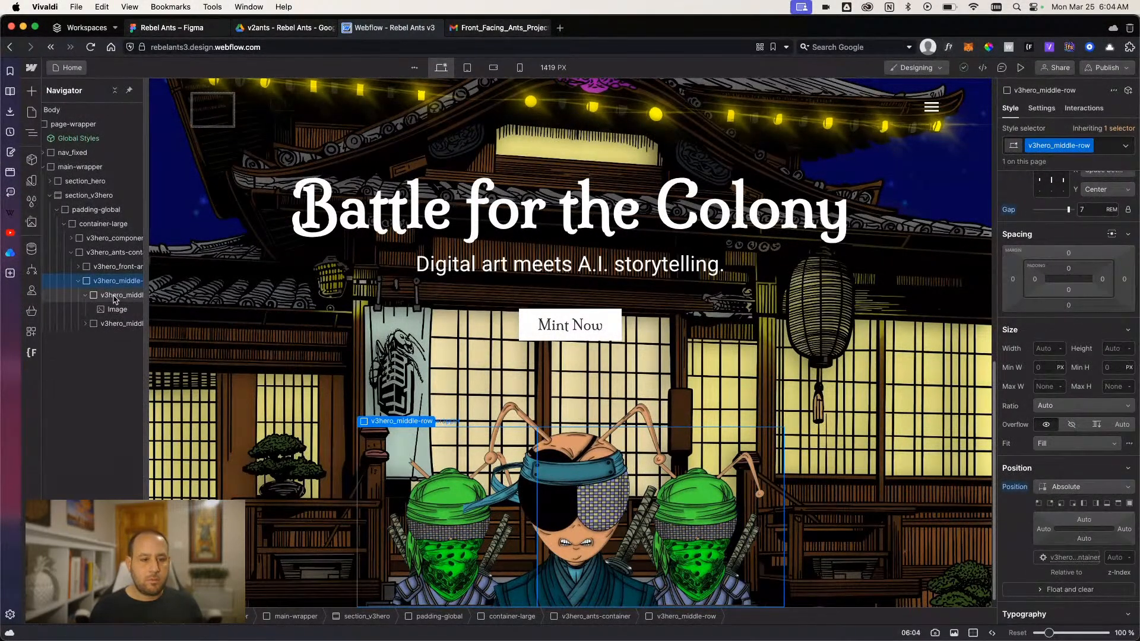
pyautogui.click(115, 270)
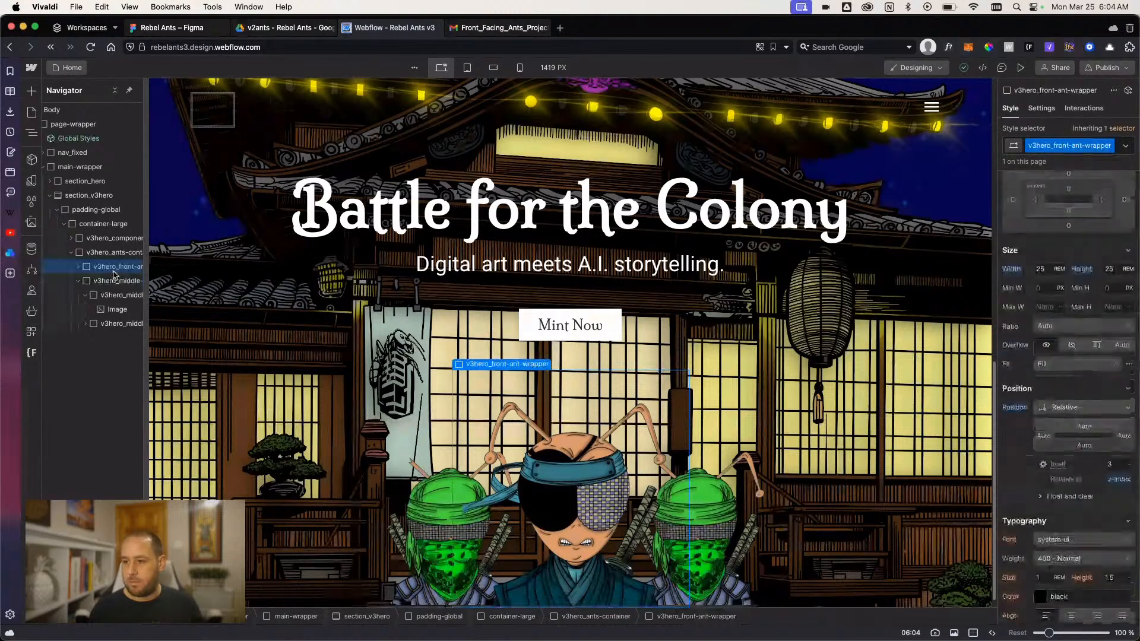
pyautogui.click(116, 294)
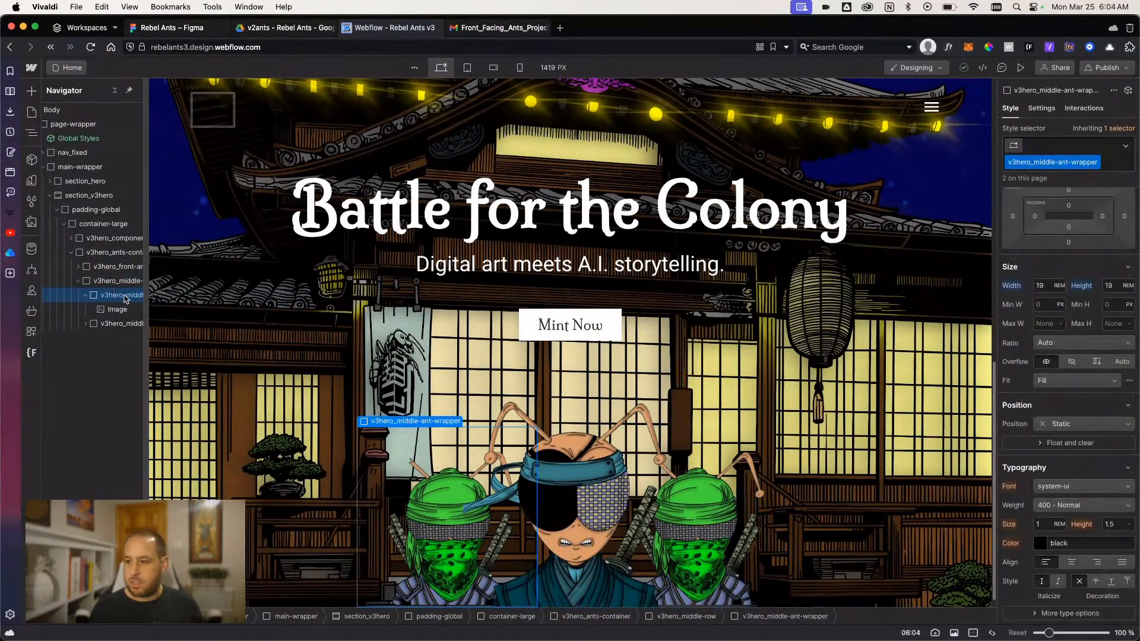
pyautogui.click(1113, 282)
pyautogui.write('20')
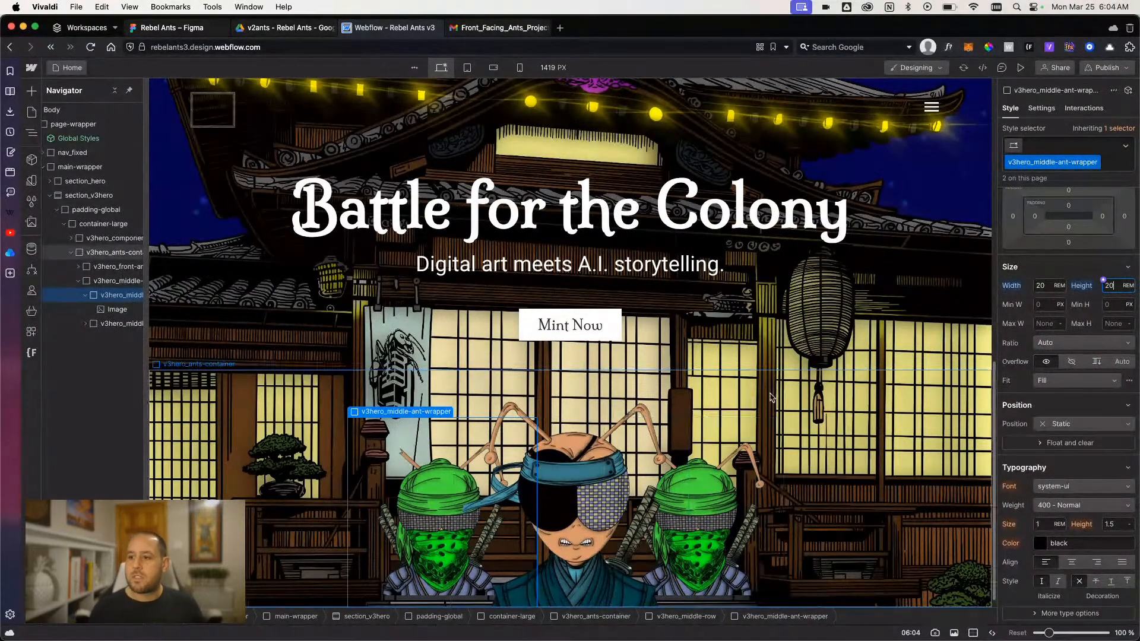
# - Align the content of v3hero_middle-row to center on the X axis and bottom on the Y axis
pyautogui.click(101, 281)
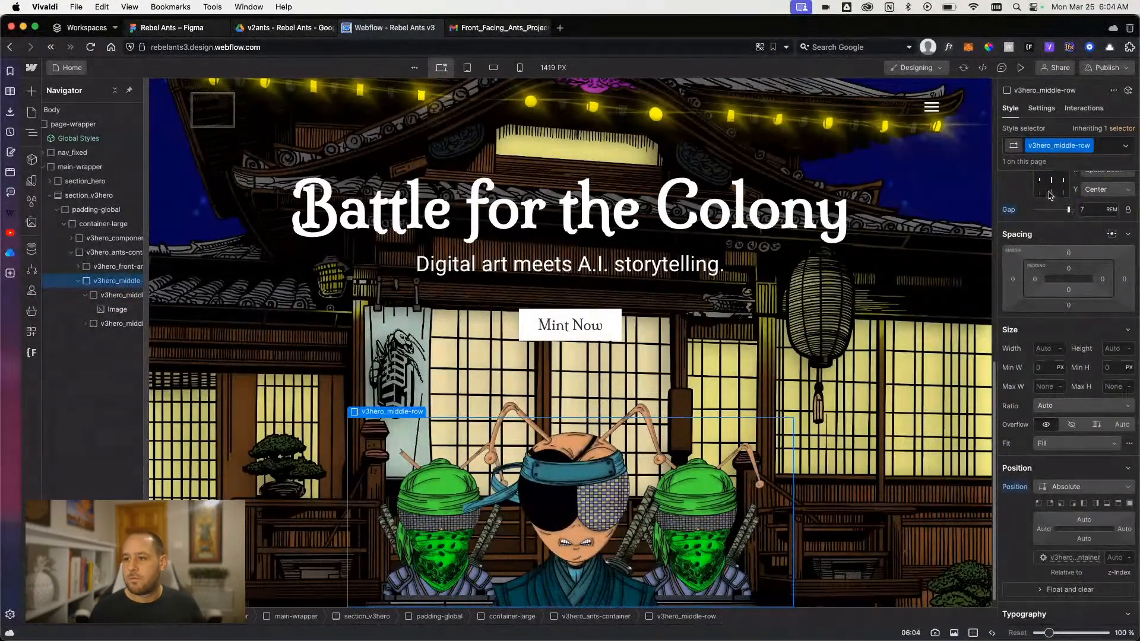
pyautogui.scroll(1, 1051, 196)
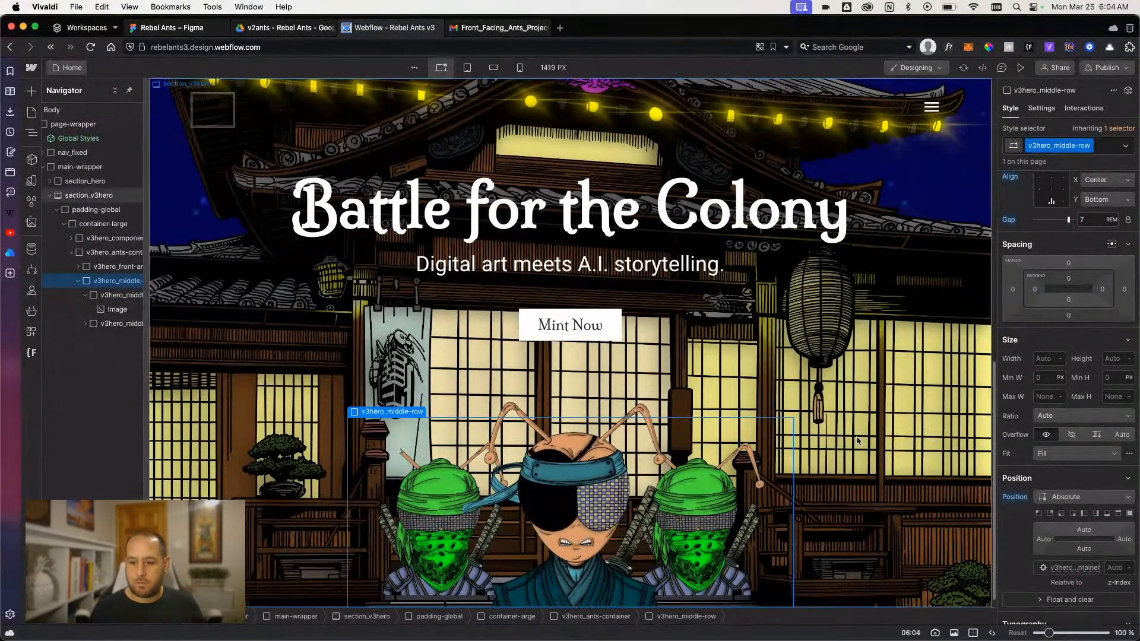
# - Preview the hero section and review the layout and position settings of the ants container, v3hero_front-ant-wrapper and v3hero_middle-row
pyautogui.click(1019, 67)
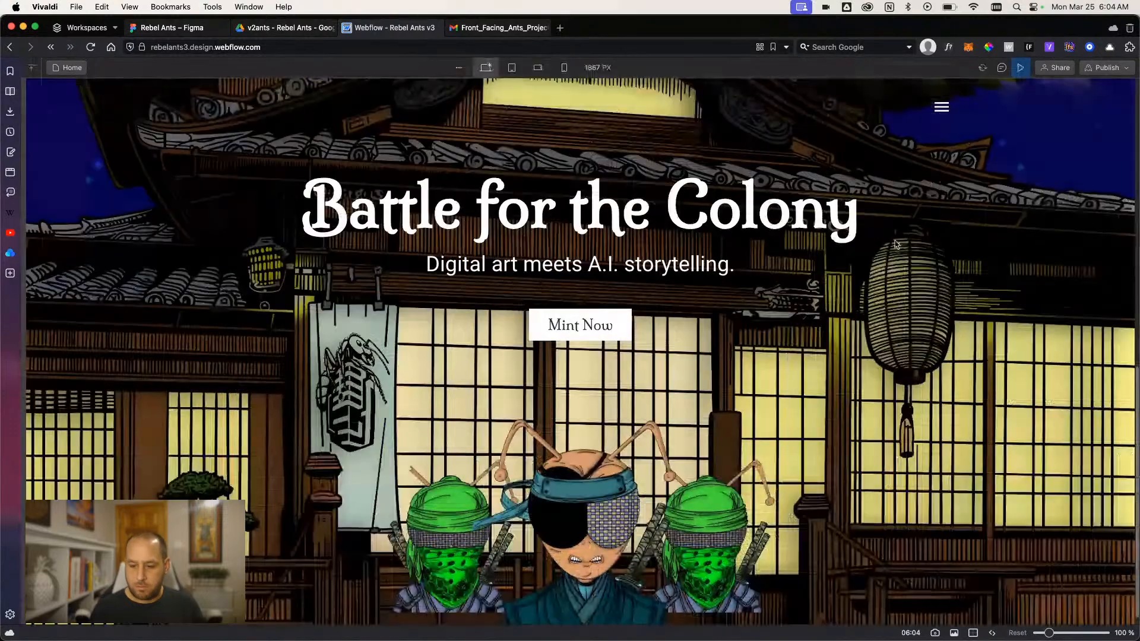
pyautogui.click(1020, 69)
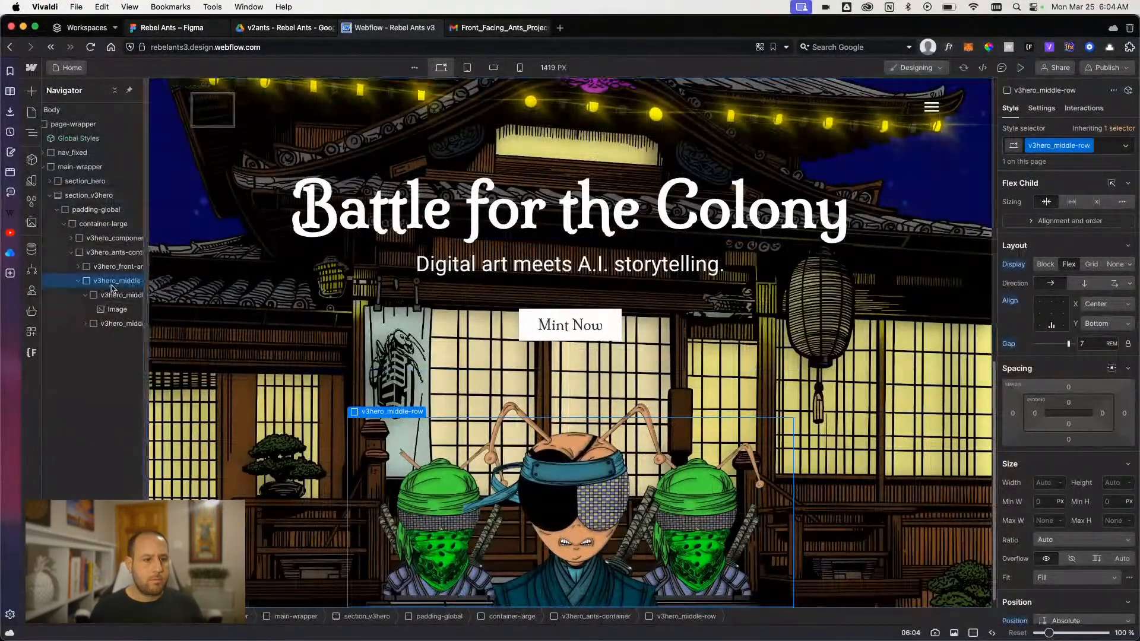
pyautogui.click(77, 281)
pyautogui.click(103, 253)
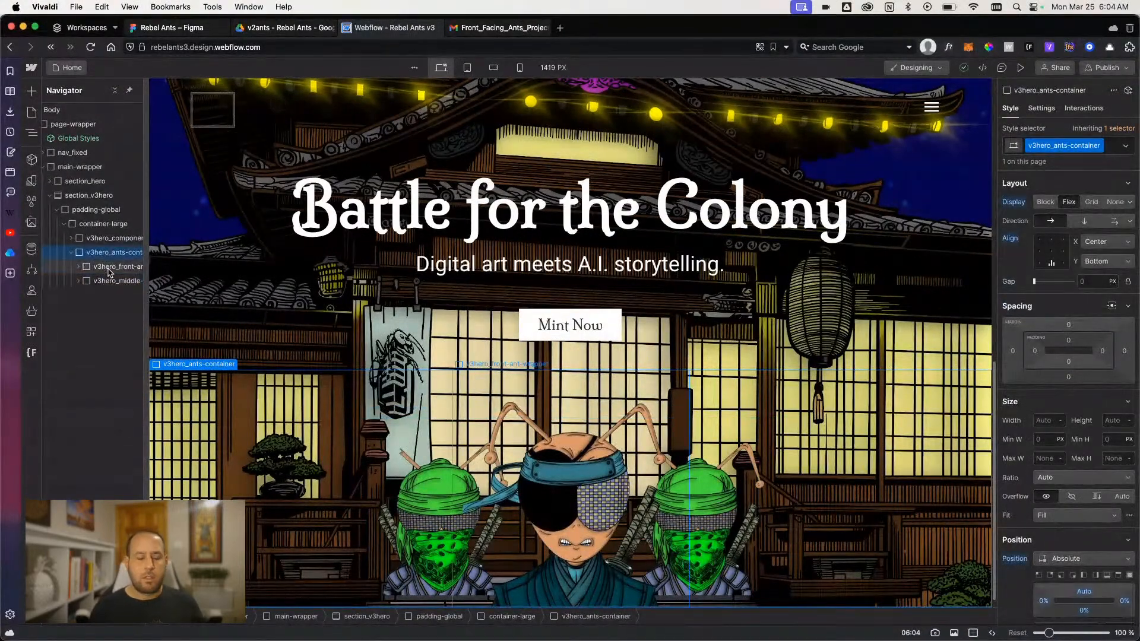
pyautogui.click(107, 268)
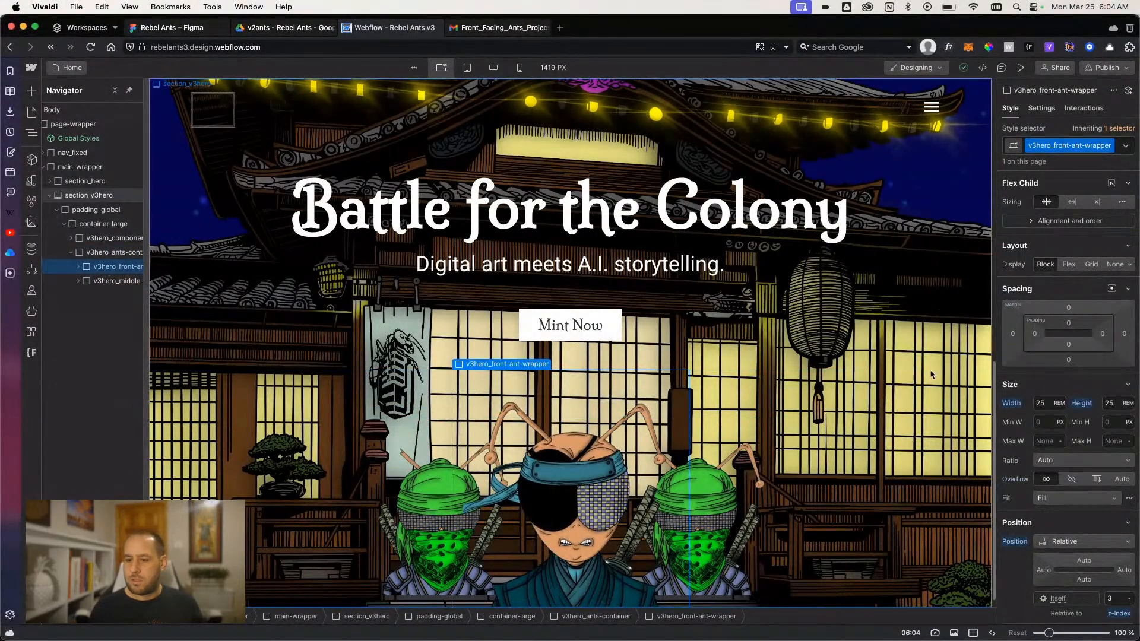
pyautogui.scroll(-2, 1086, 366)
pyautogui.scroll(-1, 1086, 365)
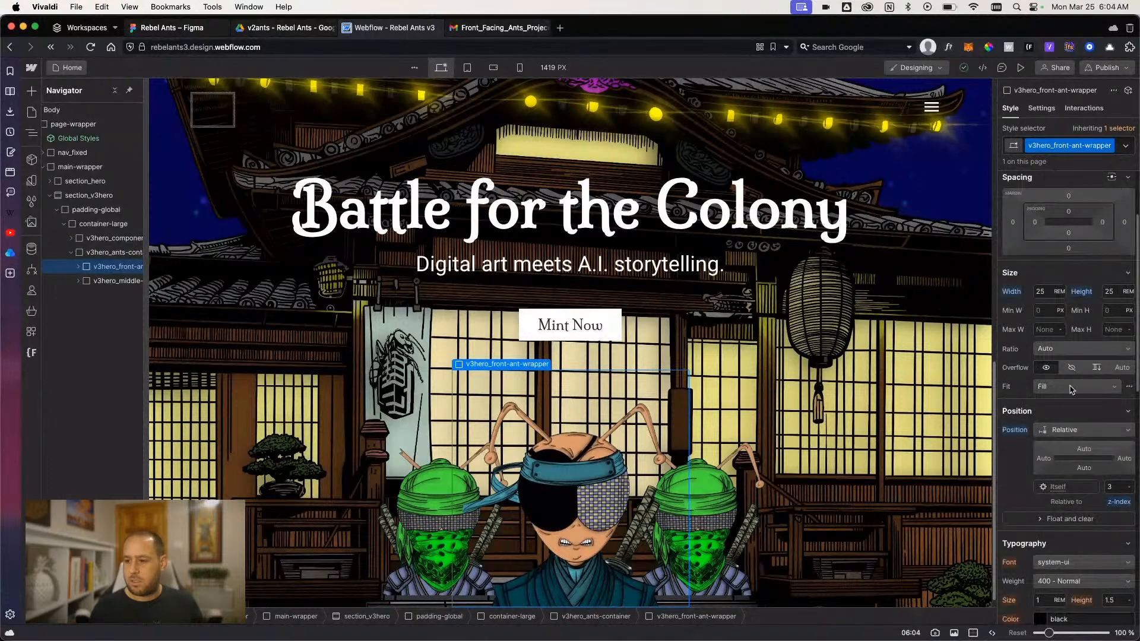
pyautogui.click(113, 282)
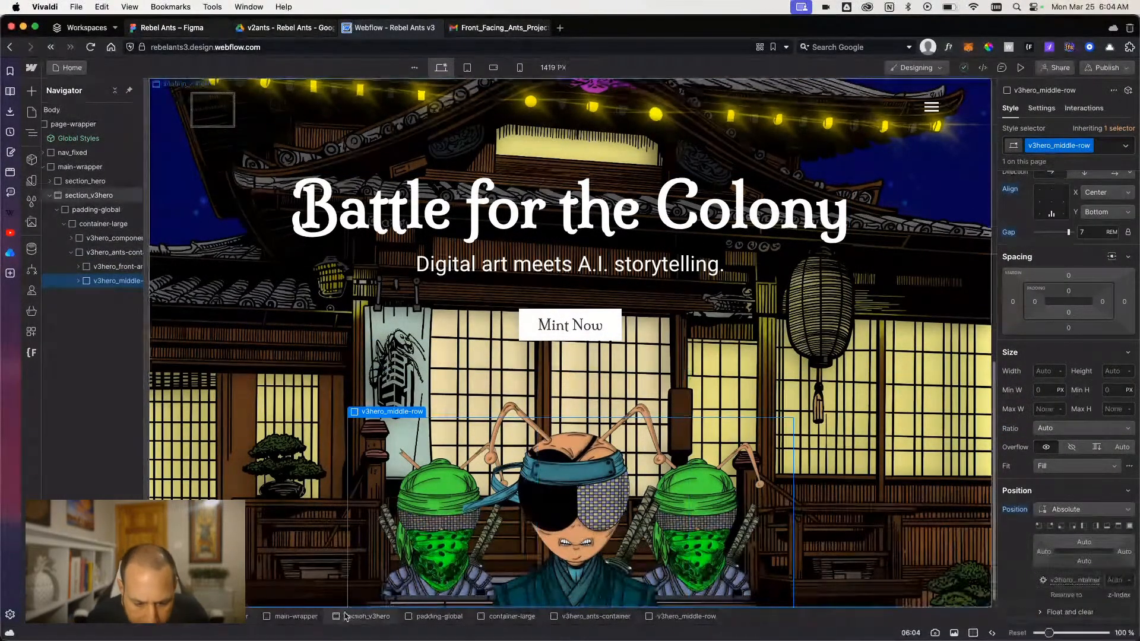
pyautogui.click(77, 281)
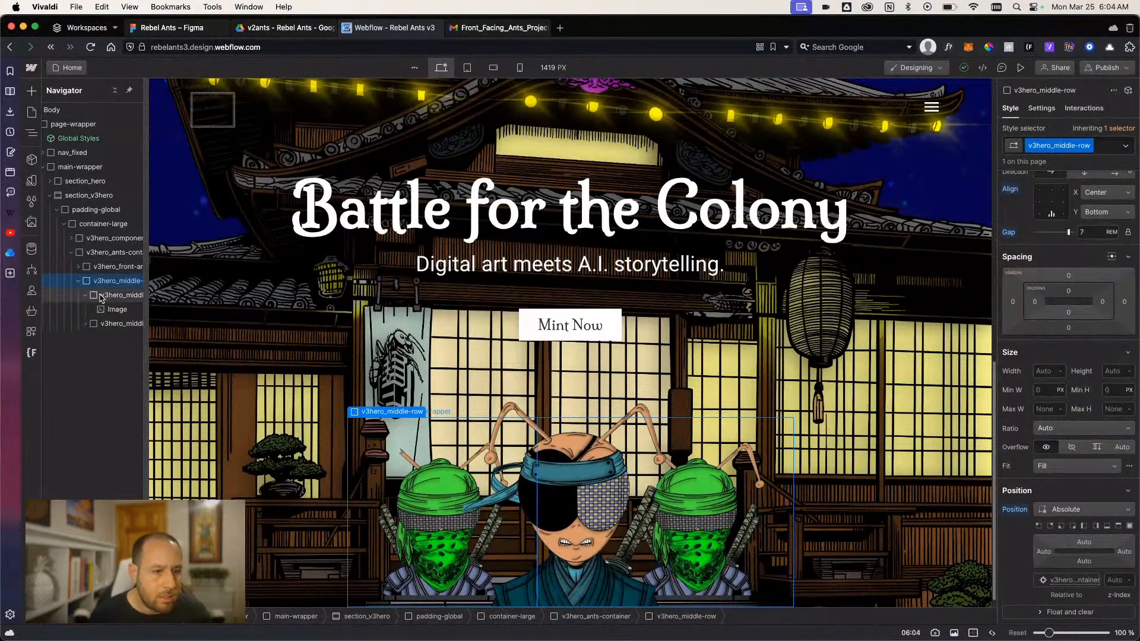
pyautogui.click(121, 296)
pyautogui.click(122, 282)
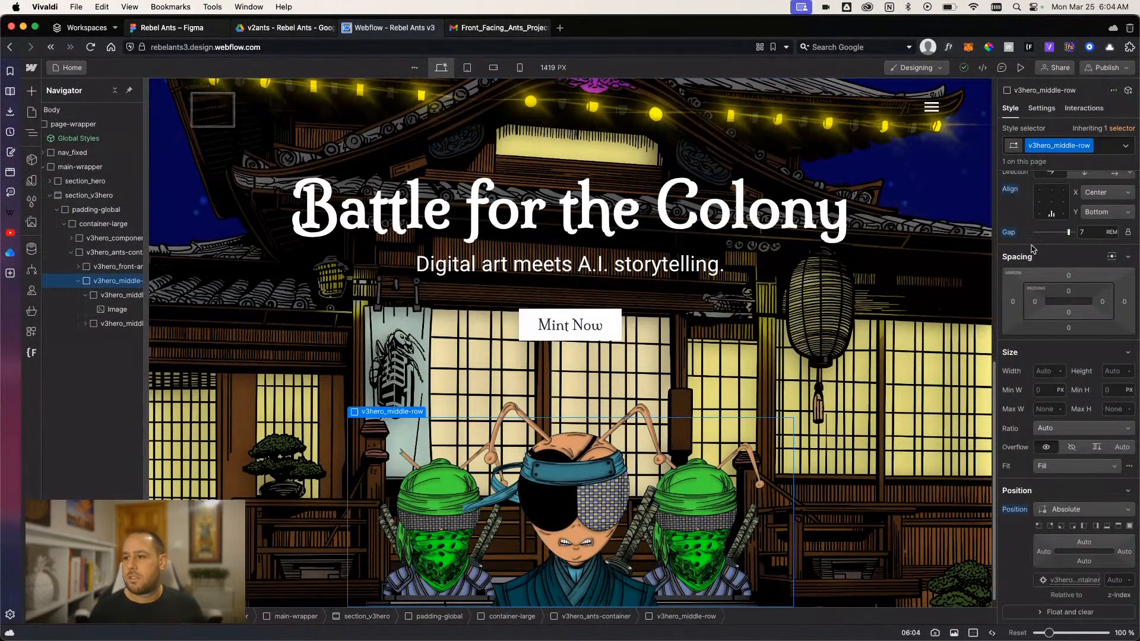
pyautogui.scroll(1, 1051, 219)
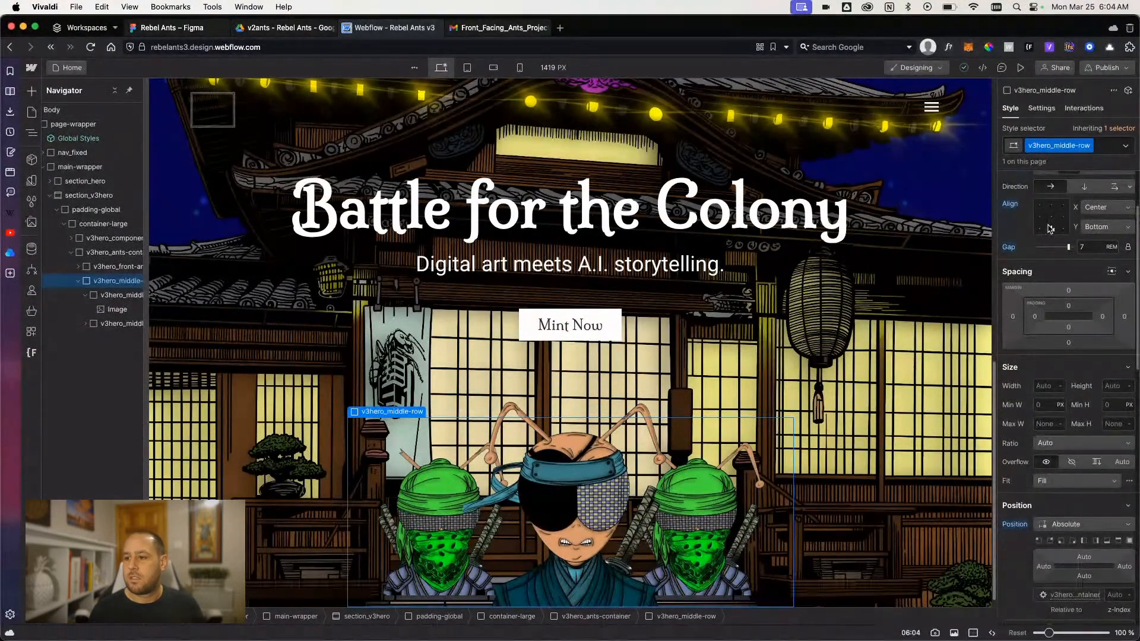
pyautogui.scroll(1, 1050, 229)
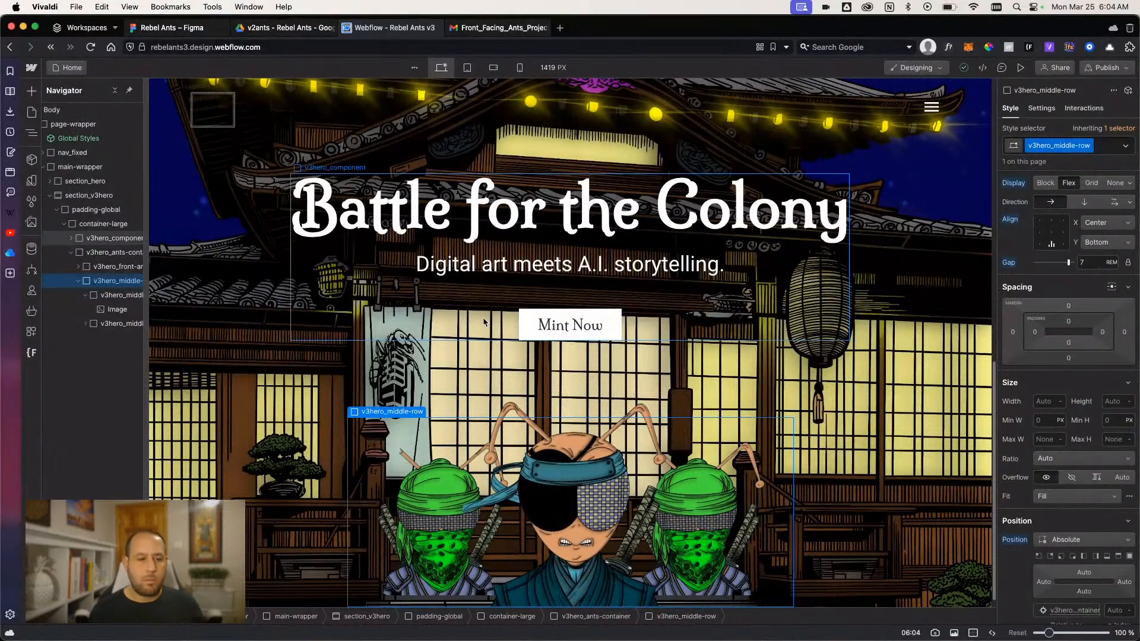
# - Set v3hero_middle-ant-wrapper to Flex, align its content to center on X and bottom on Y, and check the preview
pyautogui.click(122, 295)
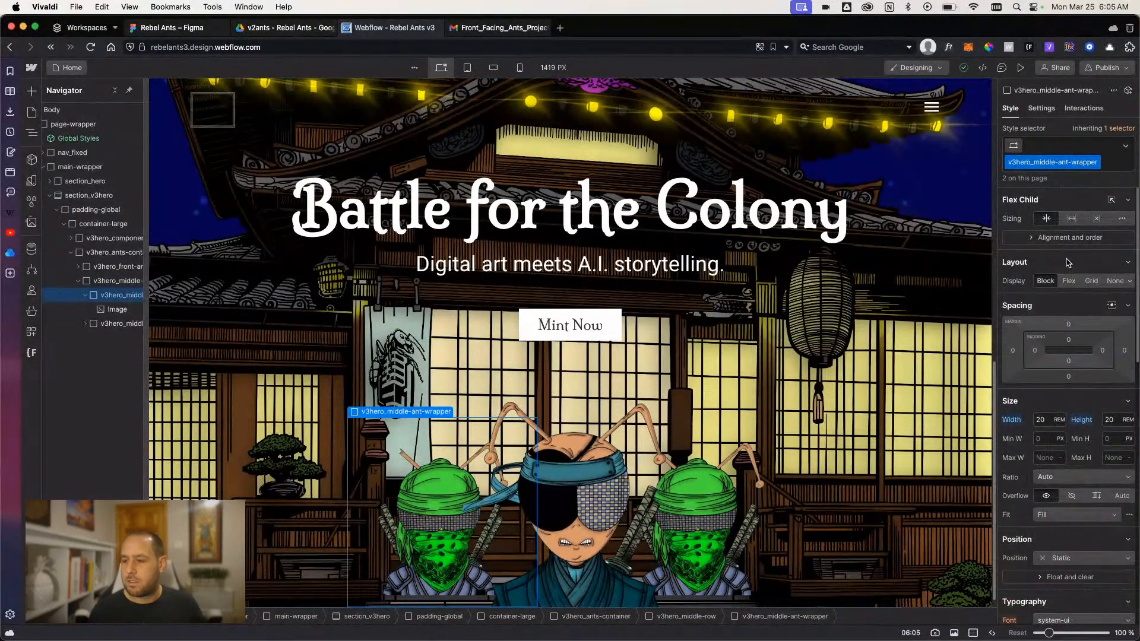
pyautogui.click(1069, 280)
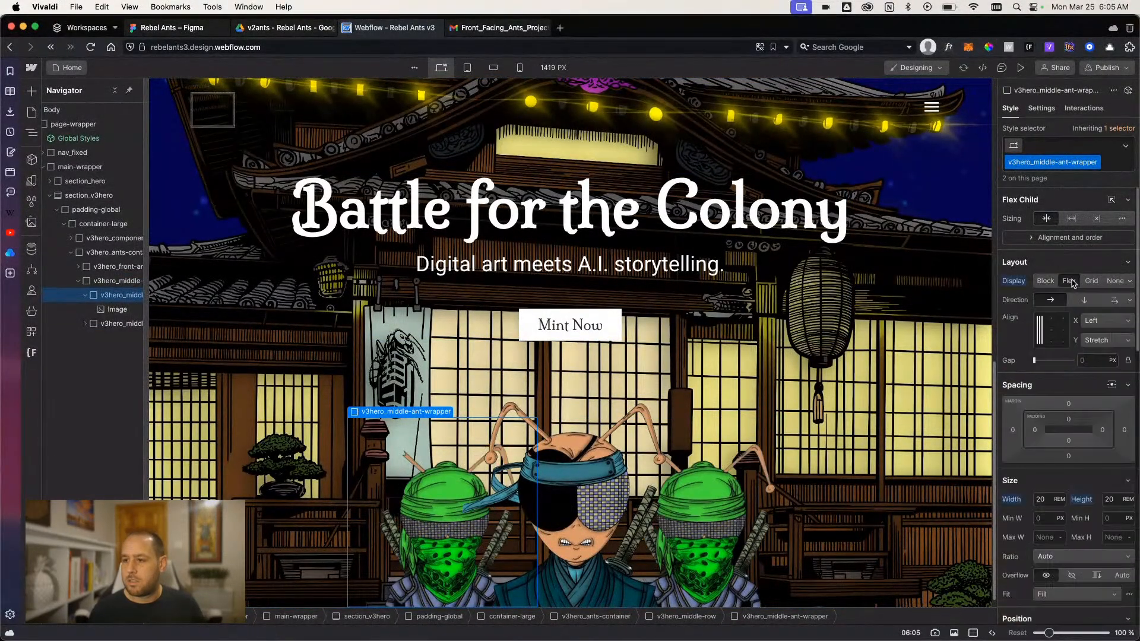
pyautogui.click(1052, 343)
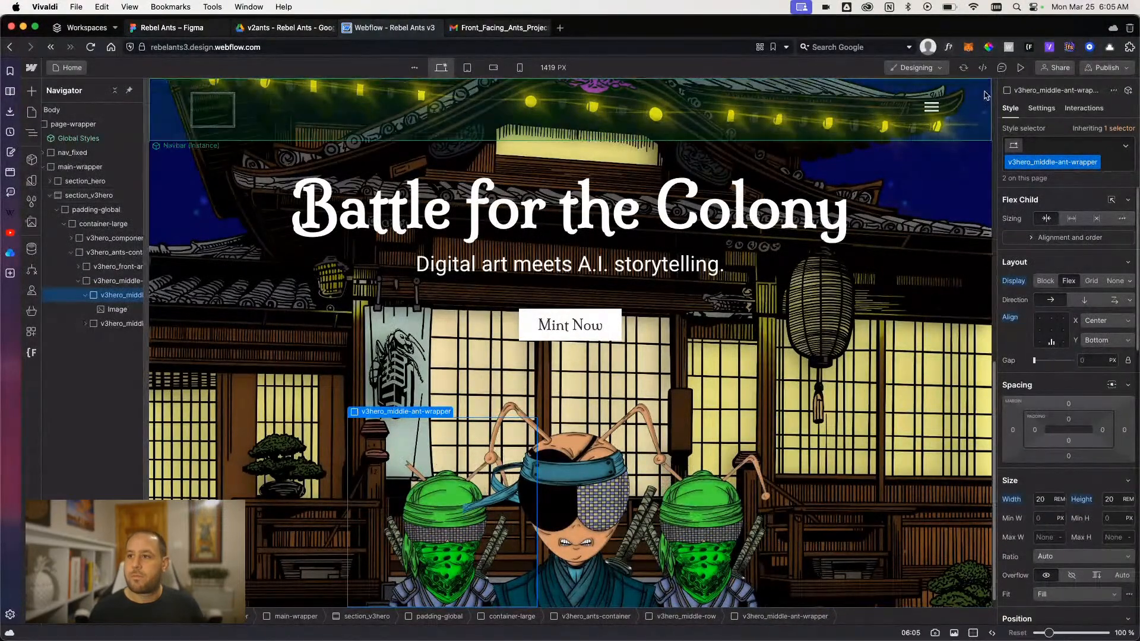
pyautogui.click(1021, 67)
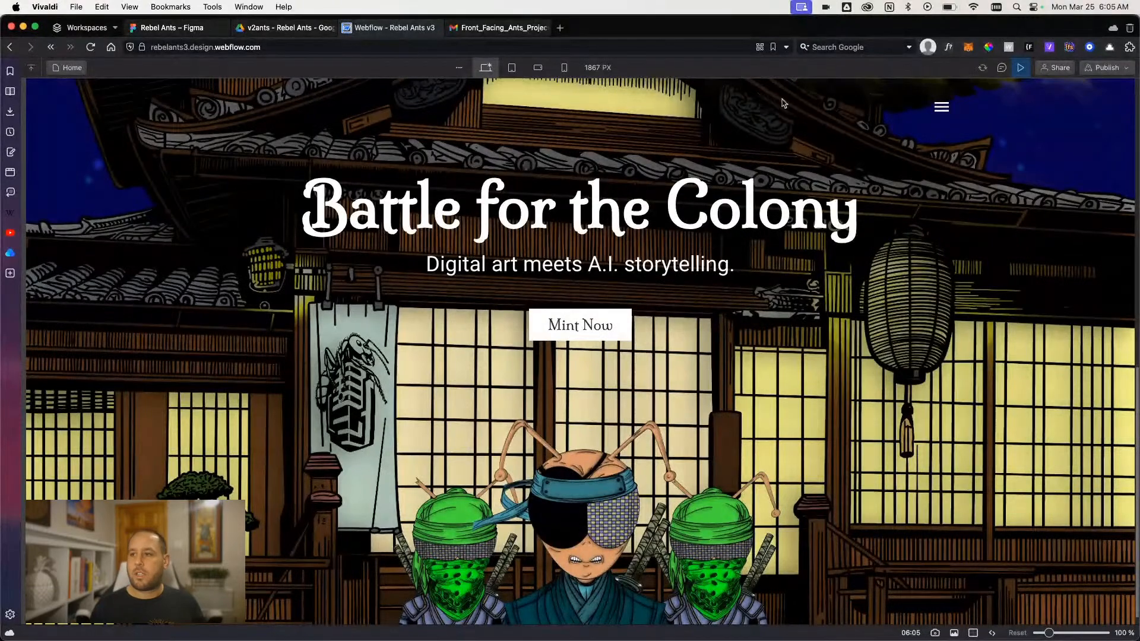
pyautogui.click(1020, 68)
# - Replace the second green ant image in v3hero_middle-row with the red ant image from the assets
pyautogui.click(653, 435)
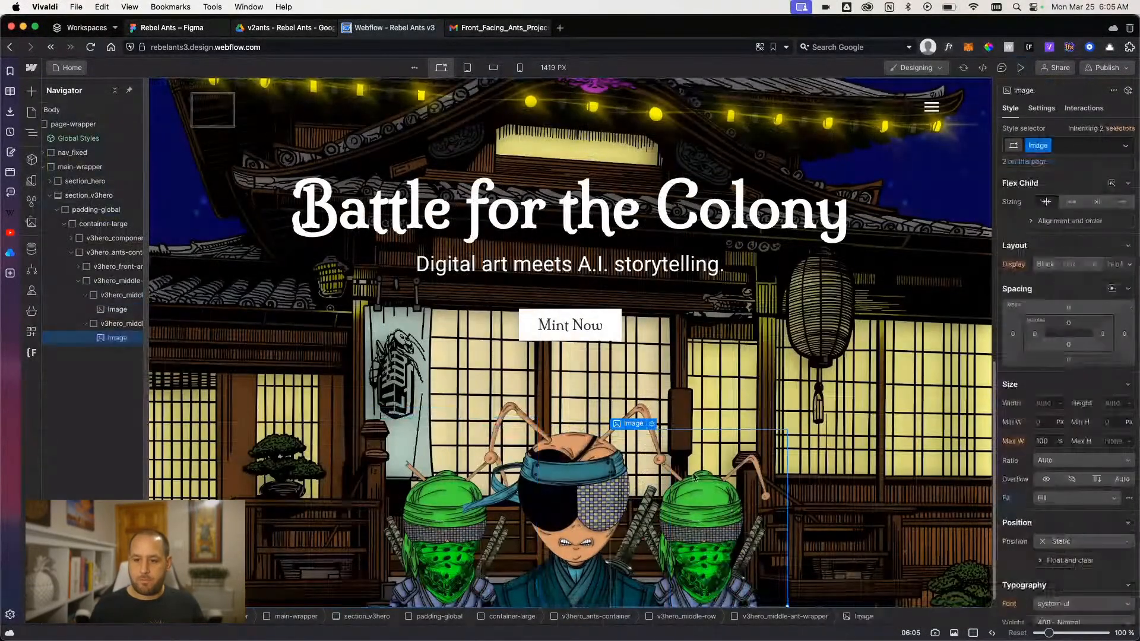
pyautogui.click(653, 424)
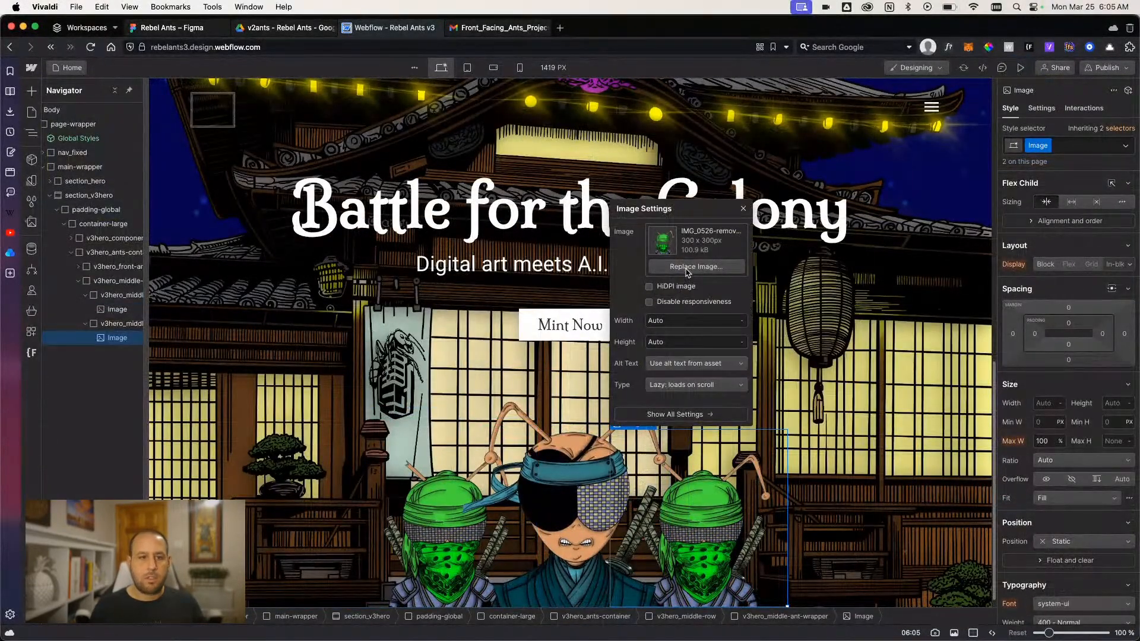
pyautogui.click(687, 273)
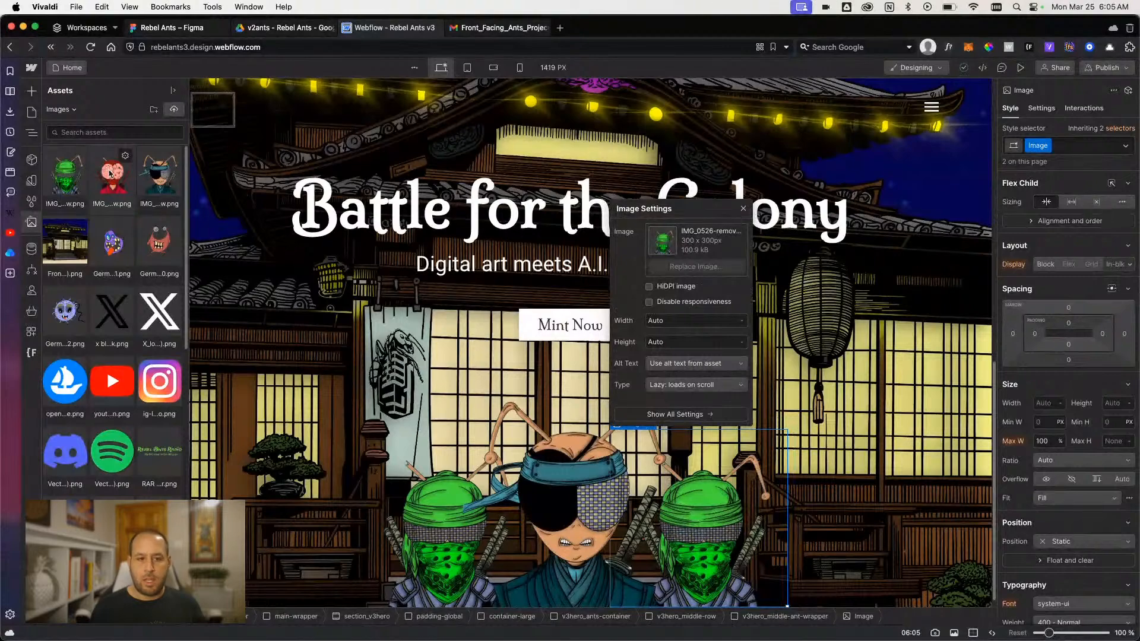
pyautogui.click(110, 174)
pyautogui.click(853, 441)
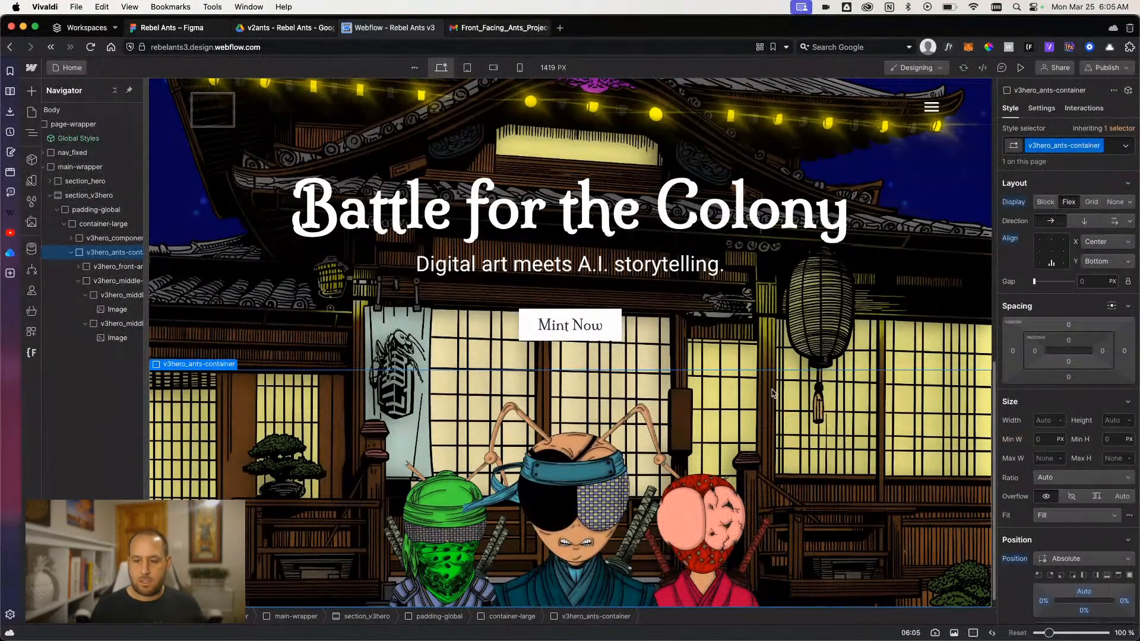
# - Collapse v3hero_middle-row with its ant wrappers in the element tree and duplicate the row
pyautogui.click(89, 195)
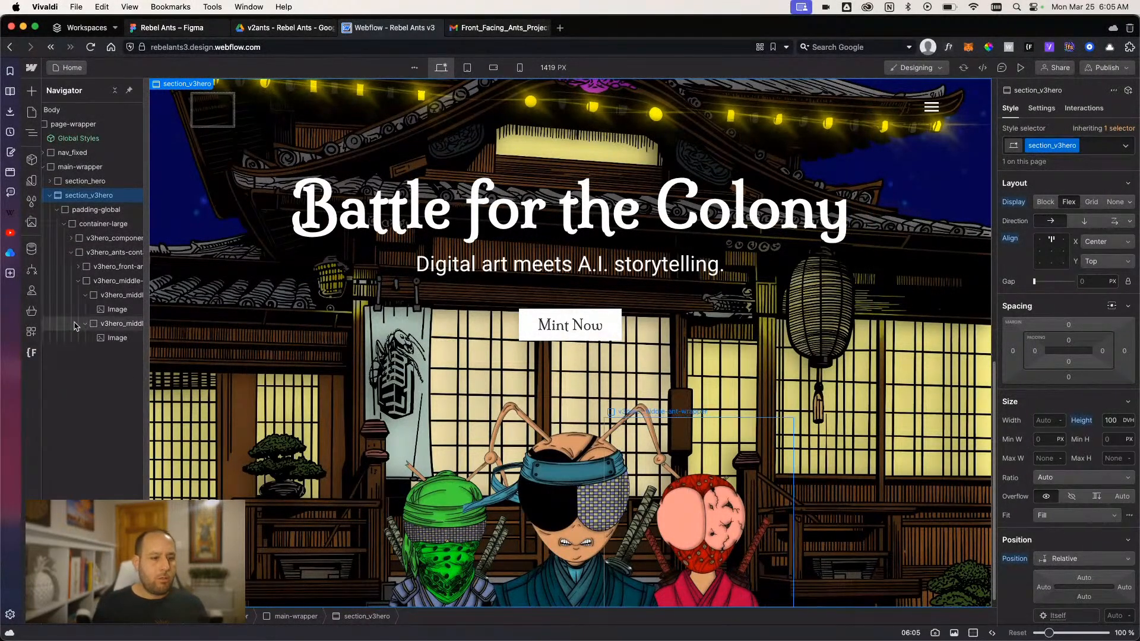
pyautogui.click(85, 295)
pyautogui.click(87, 282)
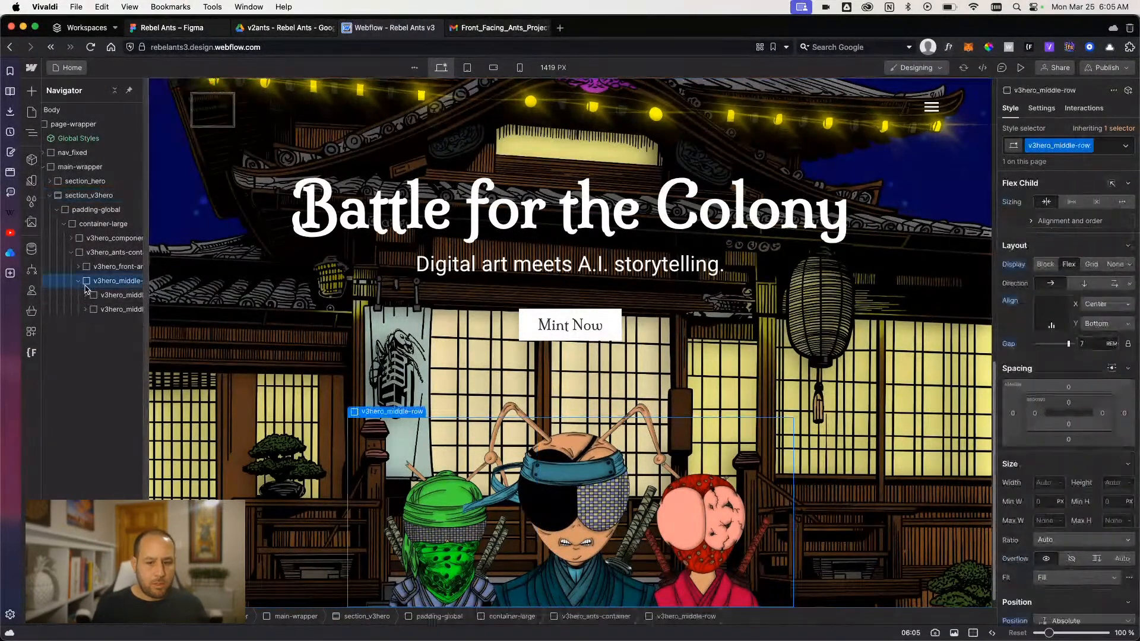
pyautogui.click(77, 282)
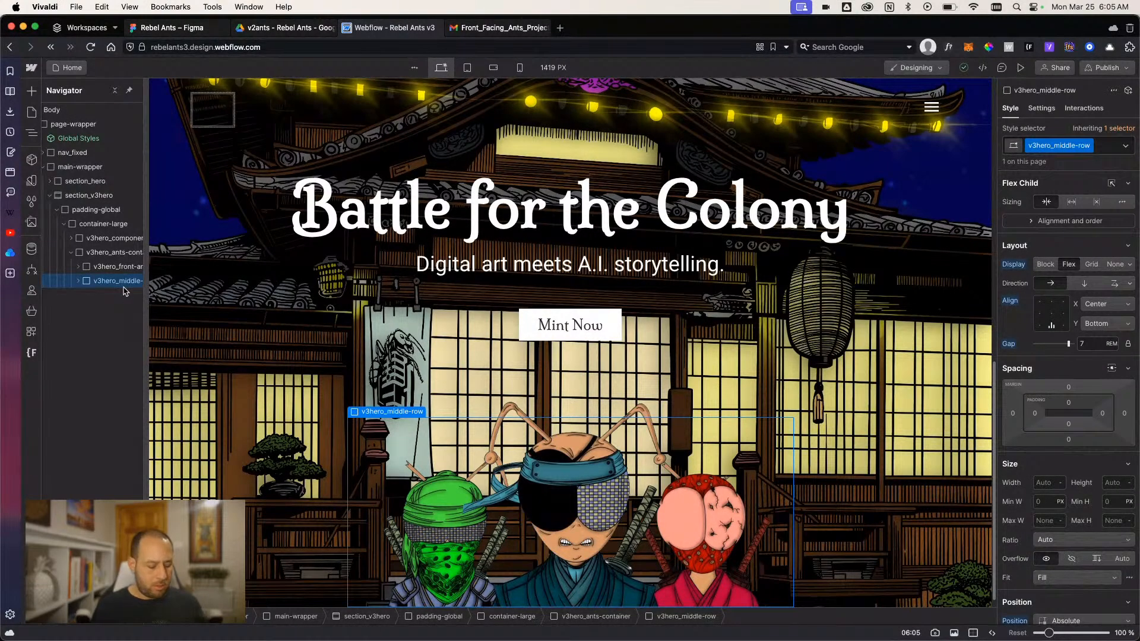
pyautogui.press('super+d')
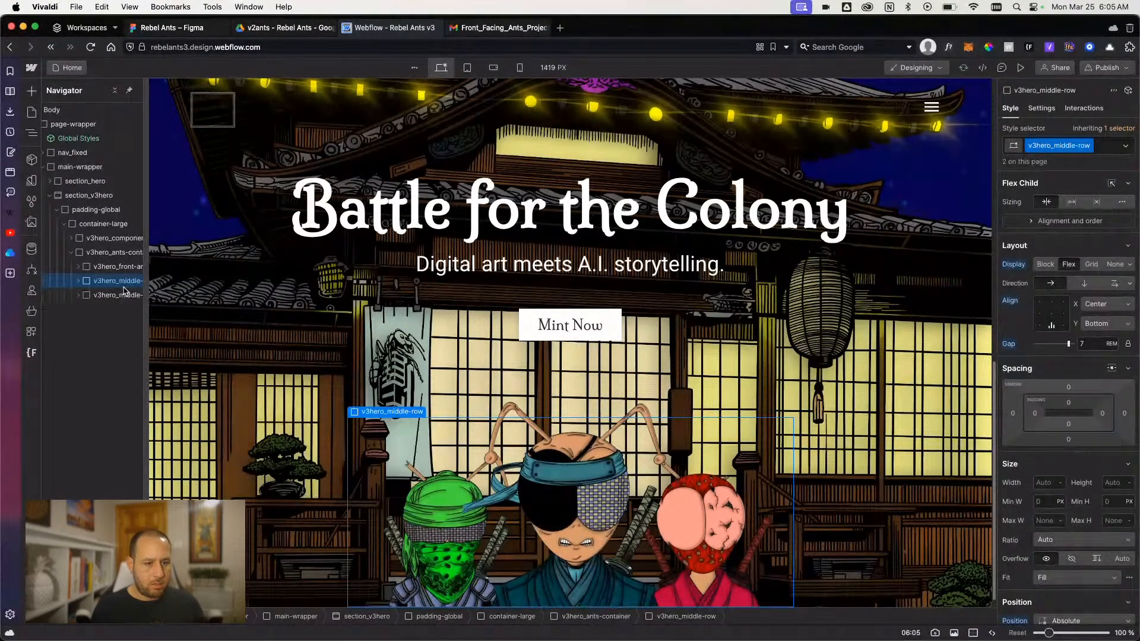
# - Duplicate the v3hero_middle-row class on the second row and rename the new class v3hero_back-row
pyautogui.click(126, 296)
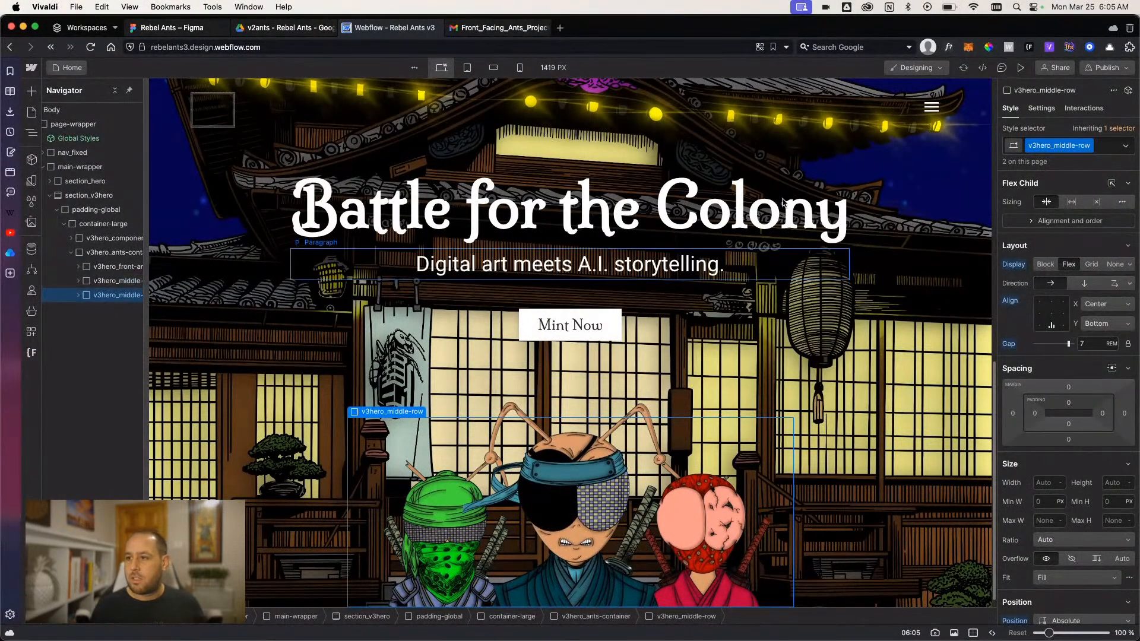
pyautogui.click(1092, 147)
pyautogui.click(1084, 181)
pyautogui.press('Right')
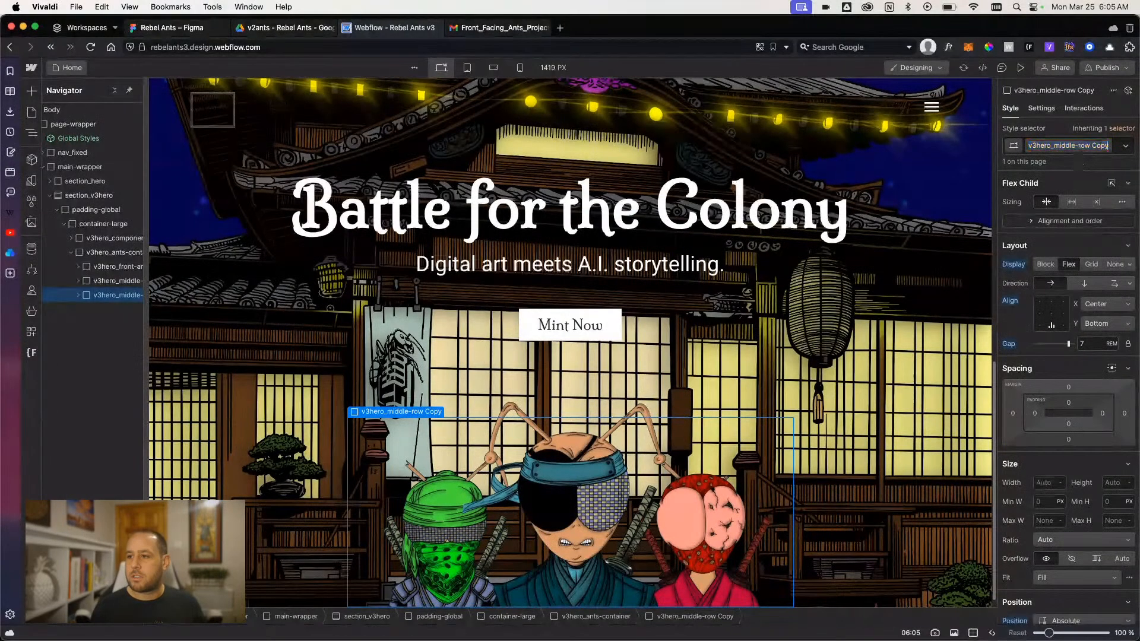
pyautogui.press('BackSpace')
pyautogui.press('BackSpace')
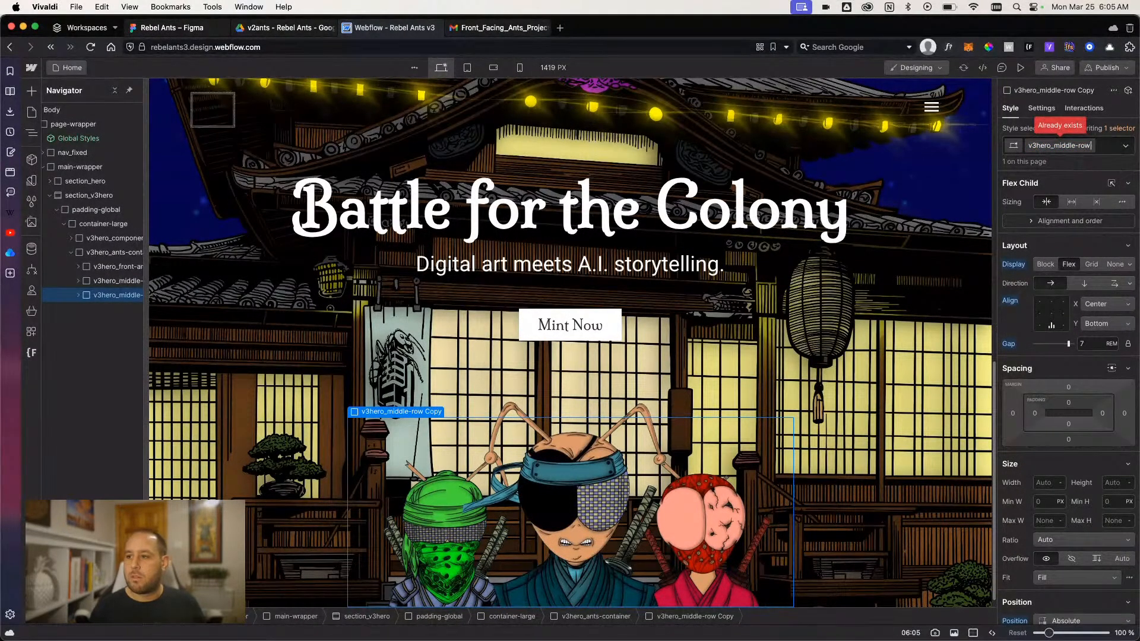
pyautogui.press('BackSpace')
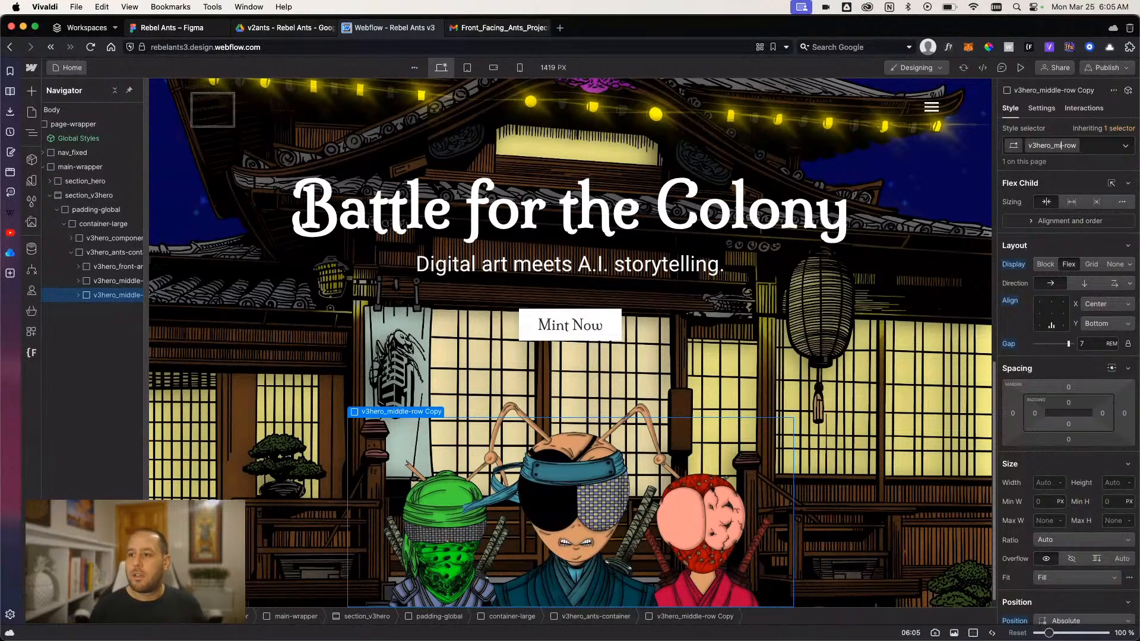
pyautogui.write('back')
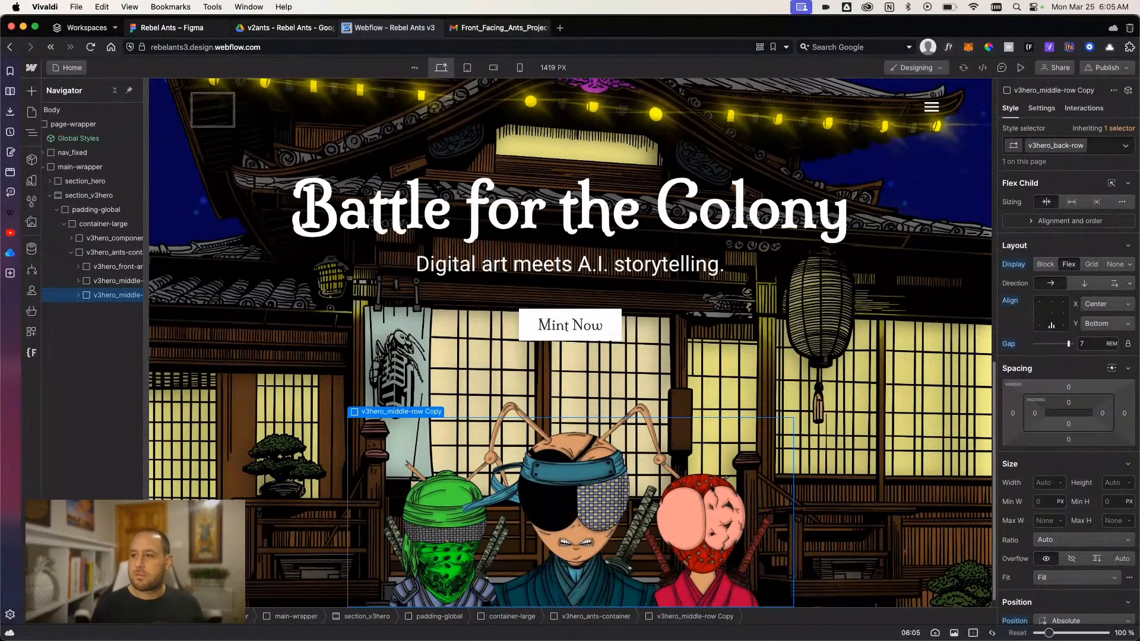
pyautogui.press('Return')
# - Set the z-index of v3hero_middle-row to 2
pyautogui.click(127, 282)
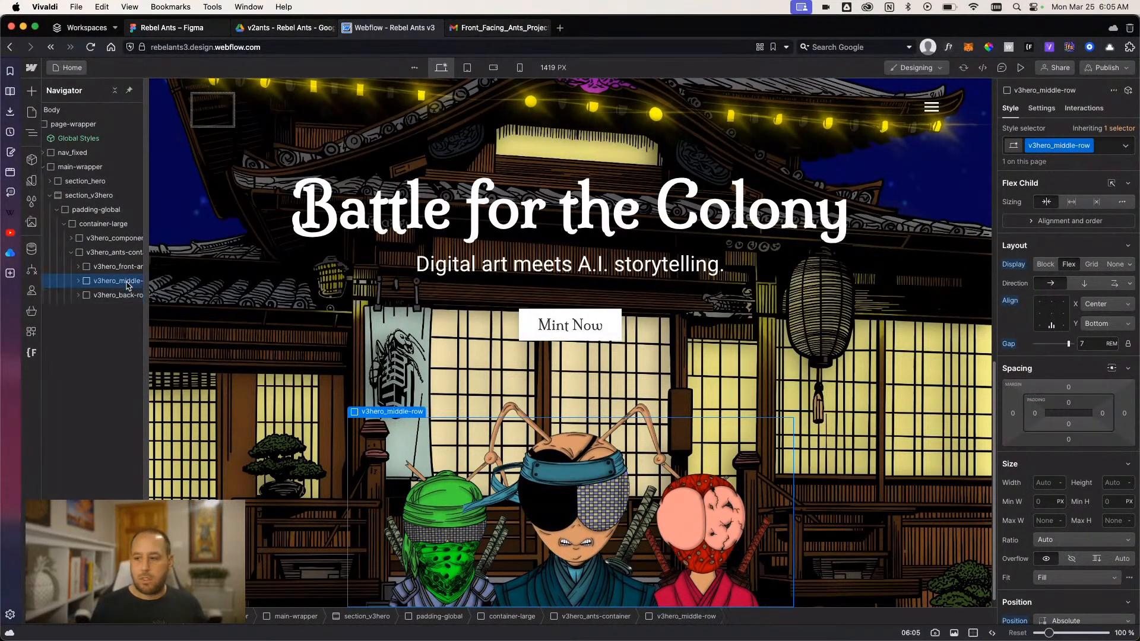
pyautogui.scroll(-3, 1095, 415)
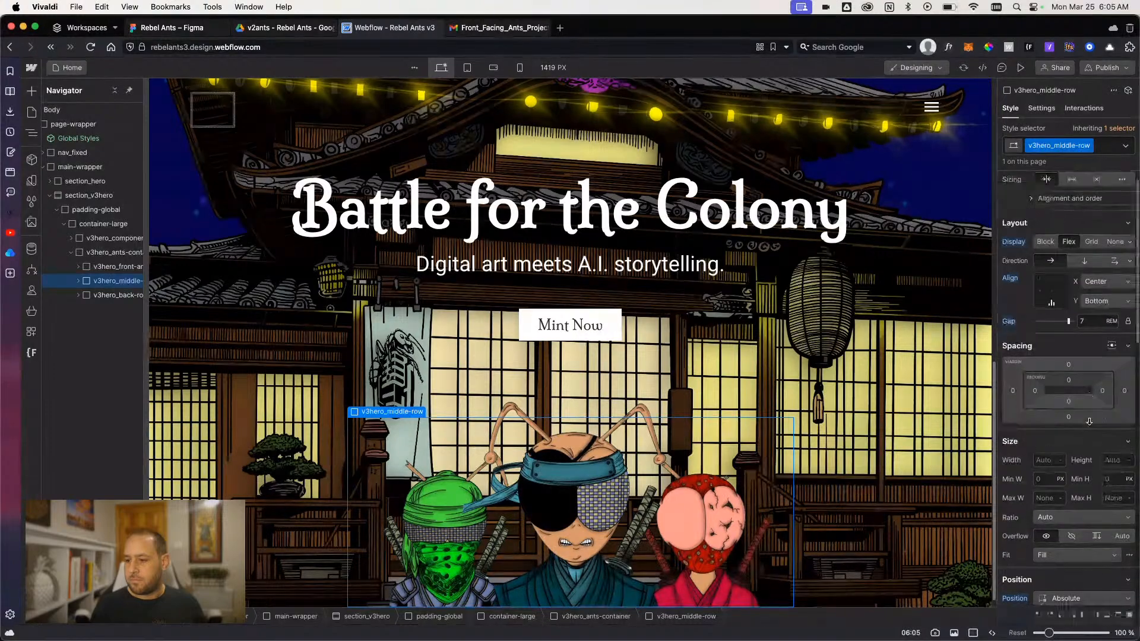
pyautogui.scroll(-1, 1097, 555)
pyautogui.click(1116, 596)
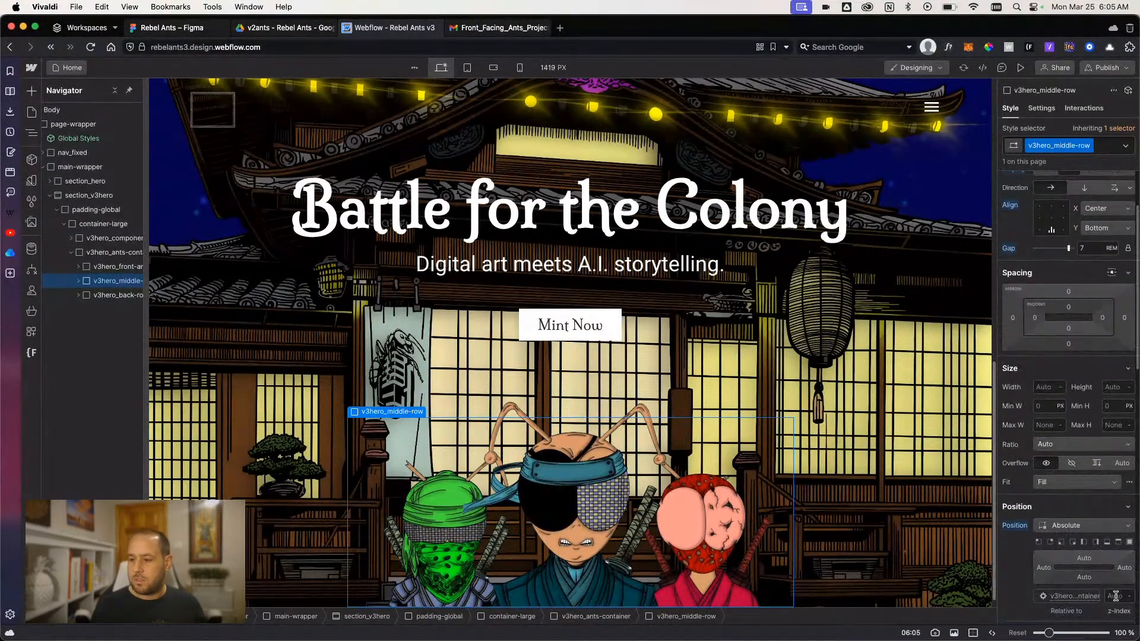
pyautogui.write('2')
# - Set the z-index of v3hero_back-row to 1
pyautogui.click(113, 295)
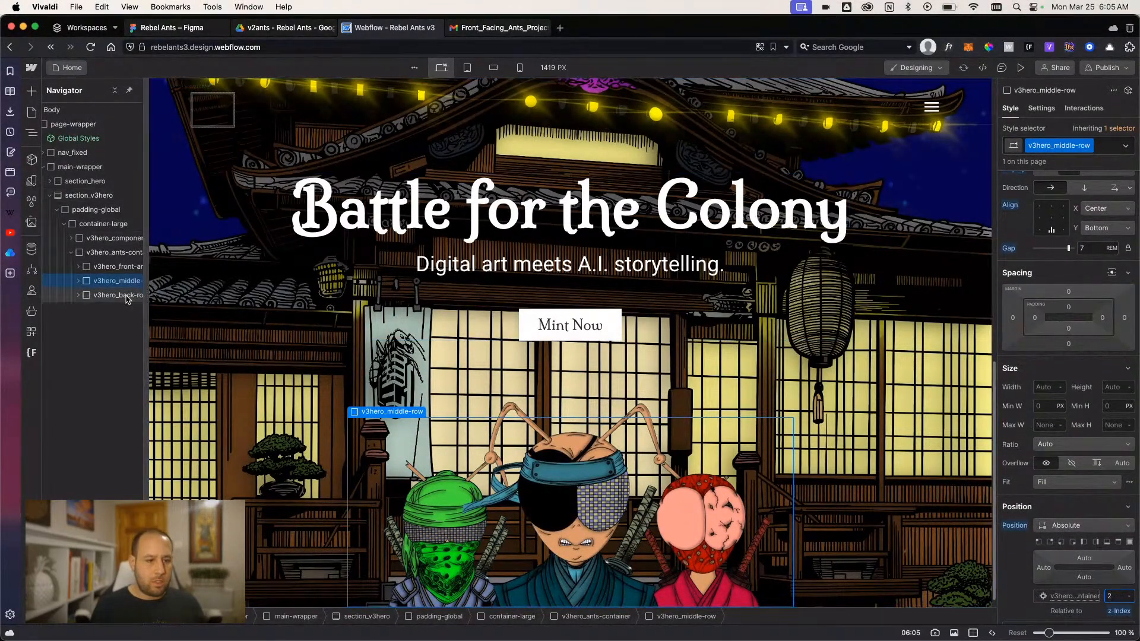
pyautogui.scroll(-1, 1097, 509)
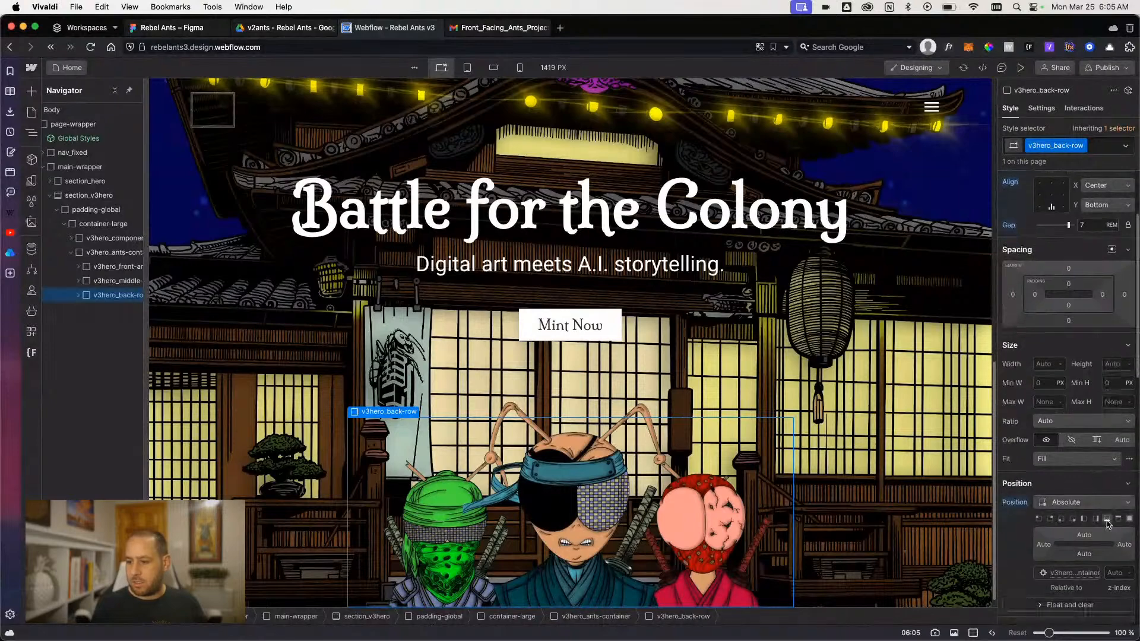
pyautogui.press('Return')
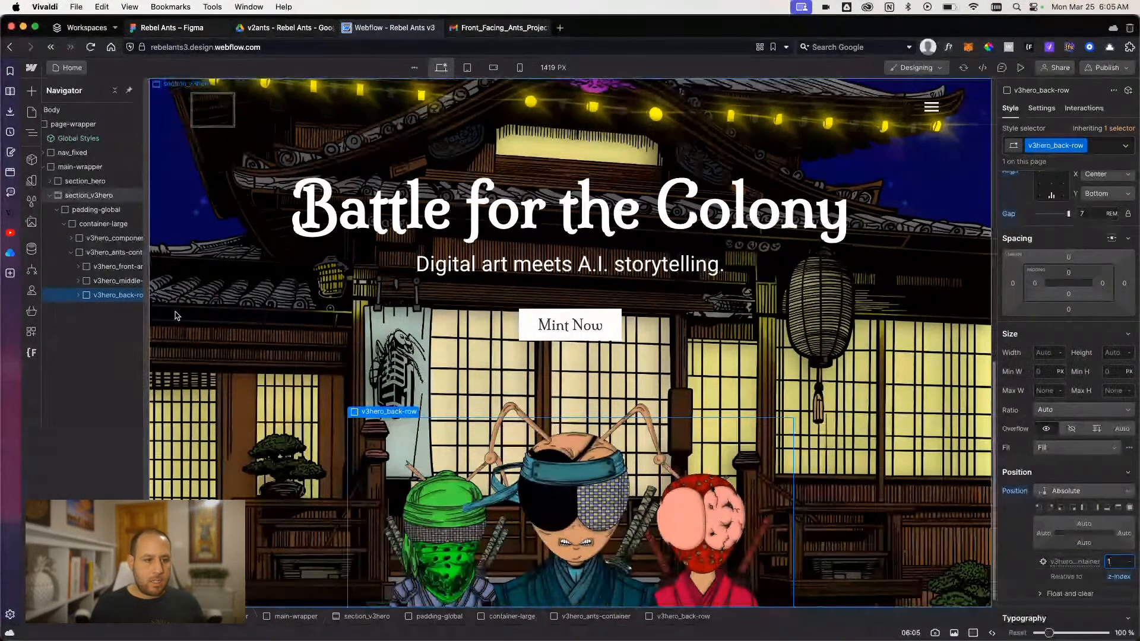
# - Duplicate the v3hero_middle-ant-wrapper class on the back row's first wrapper and rename the new class v3hero_back-ant-wrapper
pyautogui.click(77, 295)
pyautogui.click(120, 309)
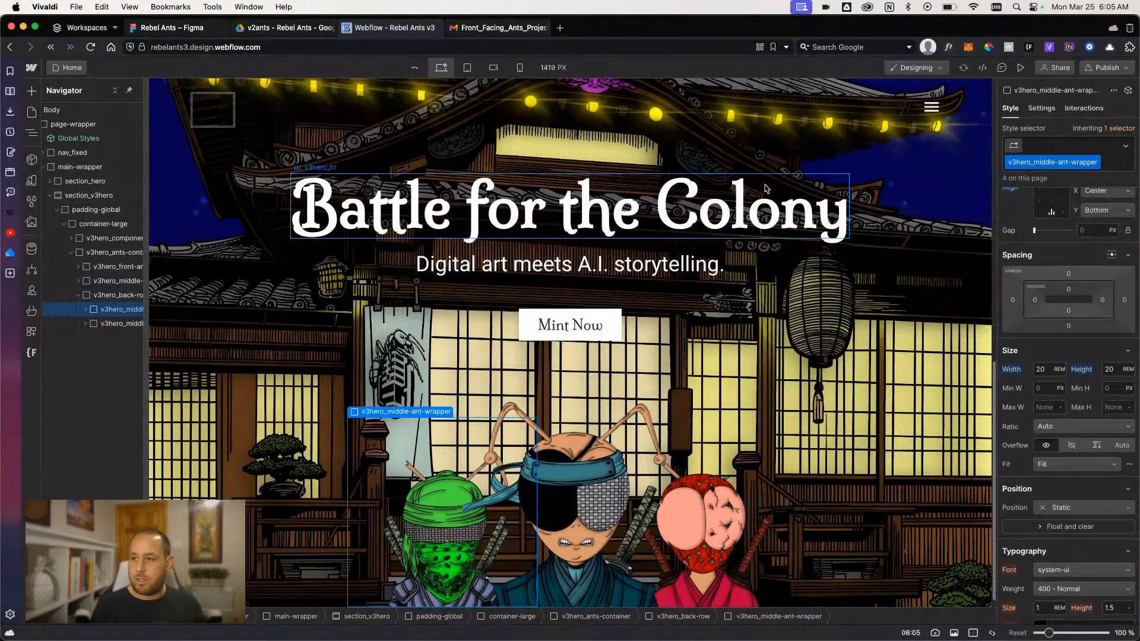
pyautogui.click(1096, 162)
pyautogui.click(1091, 193)
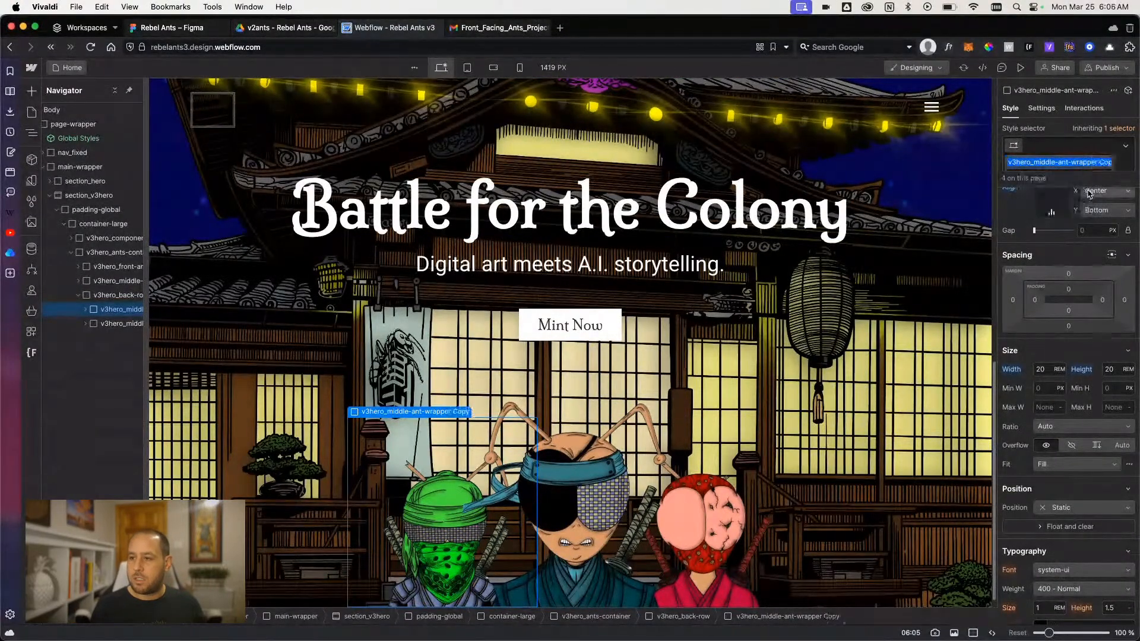
pyautogui.press('BackSpace')
pyautogui.press('BackSpace')
pyautogui.press('BackSpace')
pyautogui.press('BackSpace')
pyautogui.press('BackSpace')
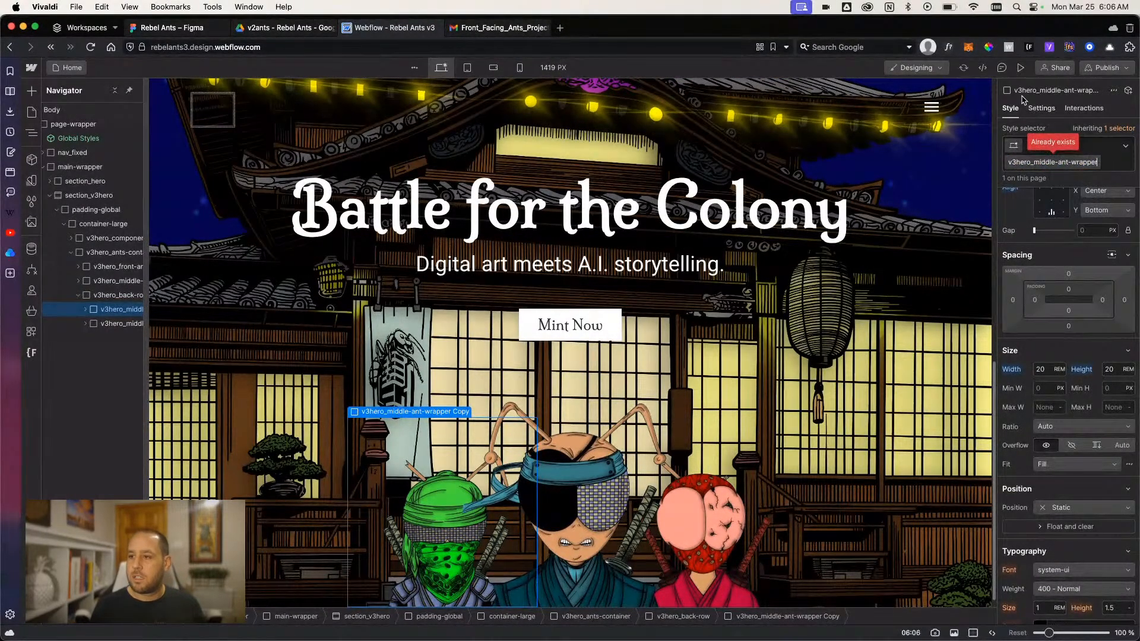
pyautogui.press('Left')
pyautogui.press('Left')
pyautogui.press('Left')
pyautogui.press('Left')
pyautogui.press('Left')
pyautogui.press('Left')
pyautogui.press('Left')
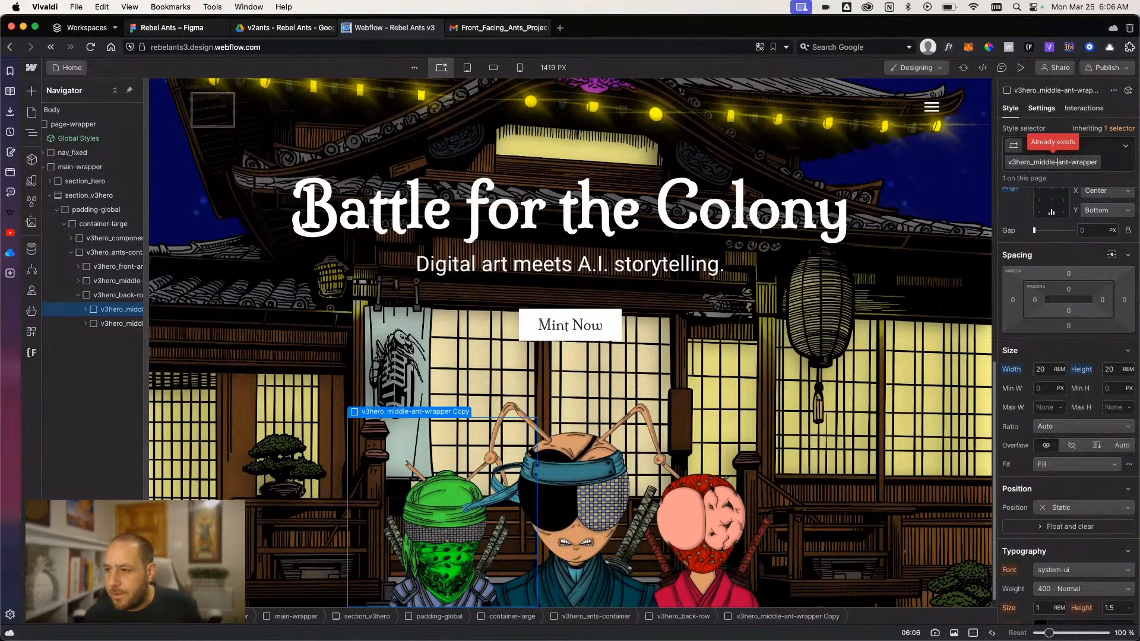
pyautogui.press('BackSpace')
pyautogui.press('BackSpace')
pyautogui.press('BackSpace')
pyautogui.press('BackSpace')
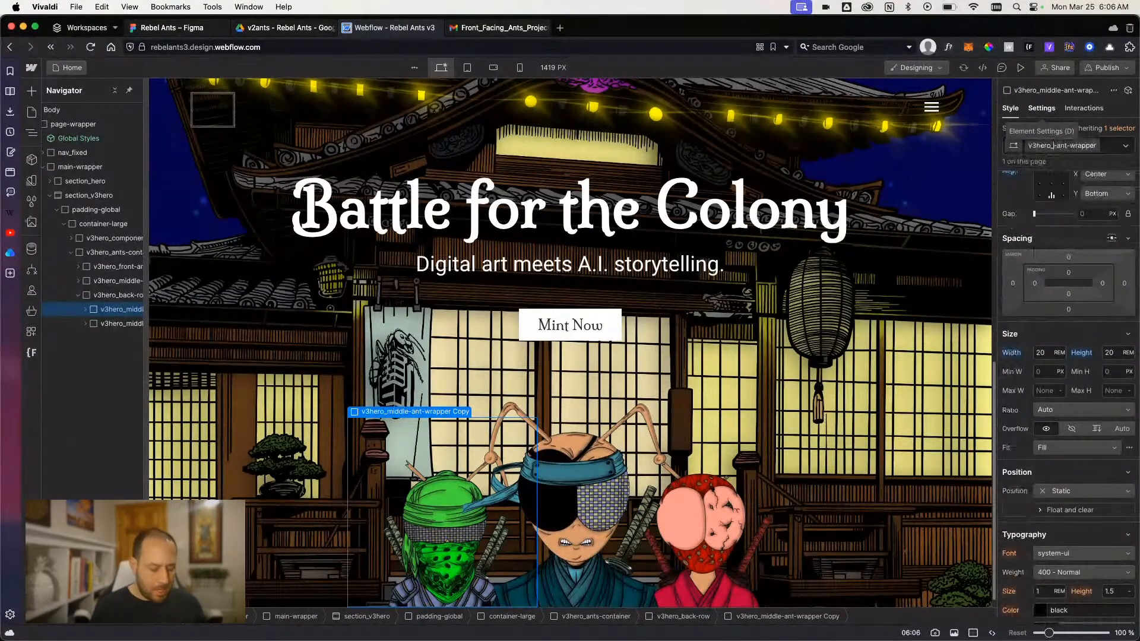
pyautogui.press('Return')
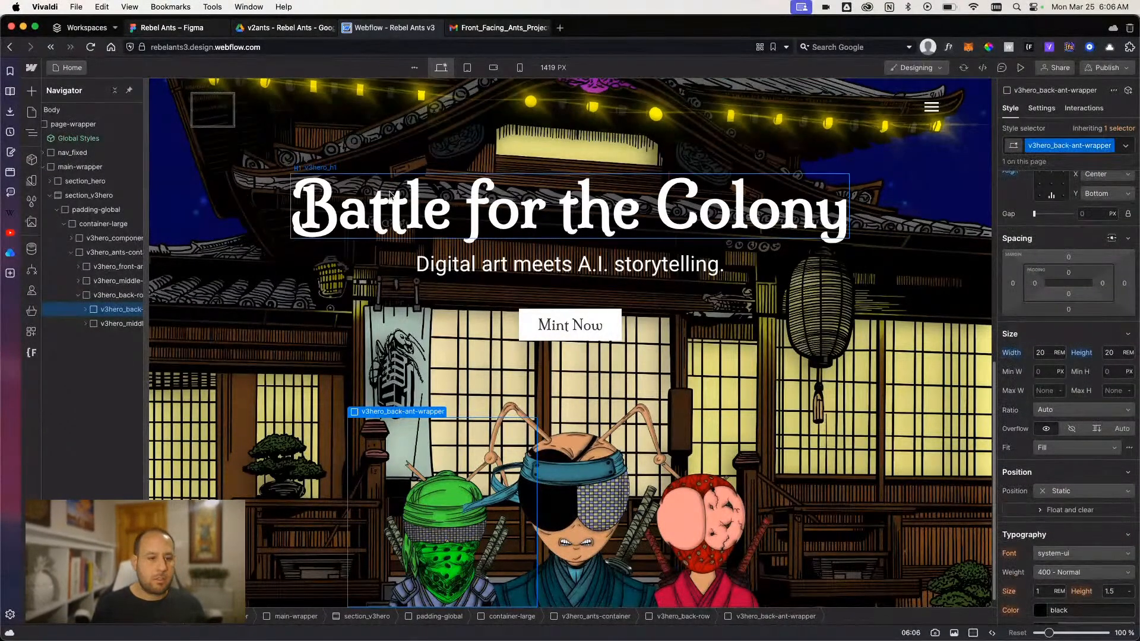
# - Replace the back row's remaining v3hero_middle-ant-wrapper with a duplicate of v3hero_back-ant-wrapper
pyautogui.click(112, 310)
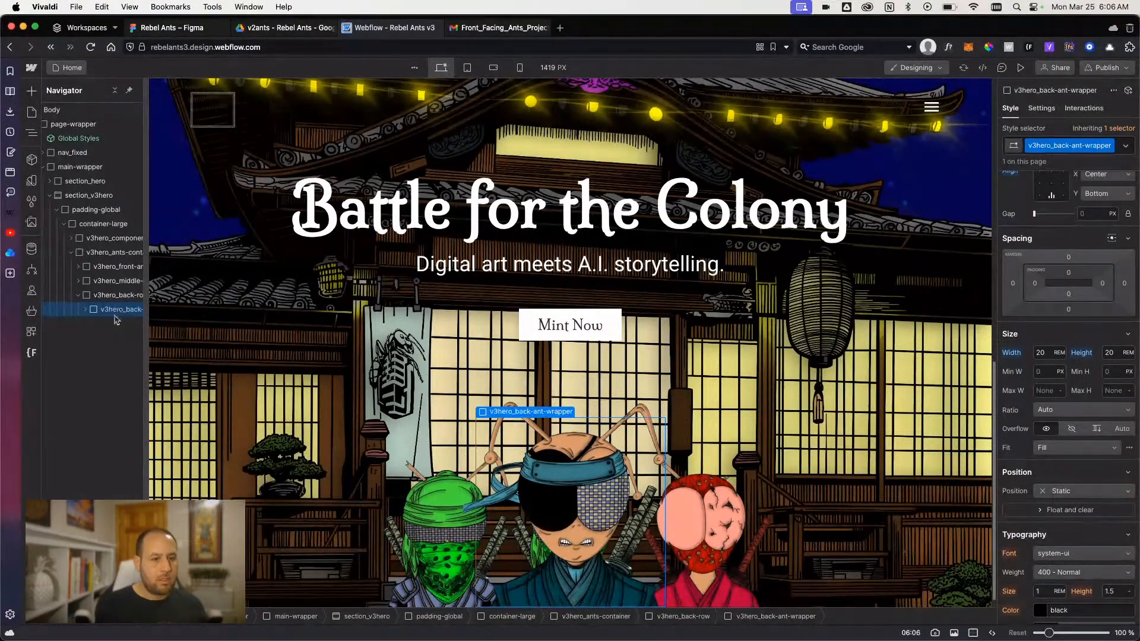
pyautogui.press('super+d')
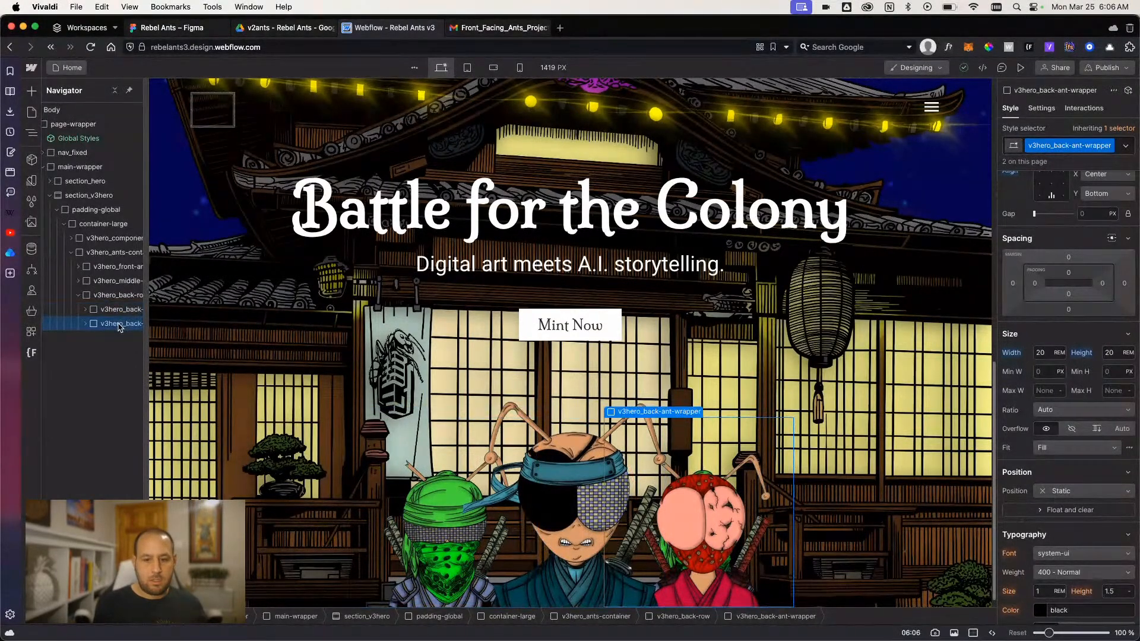
# - Set the gap of v3hero_back-row to 27 rem so its ants spread outside the middle row
pyautogui.click(111, 298)
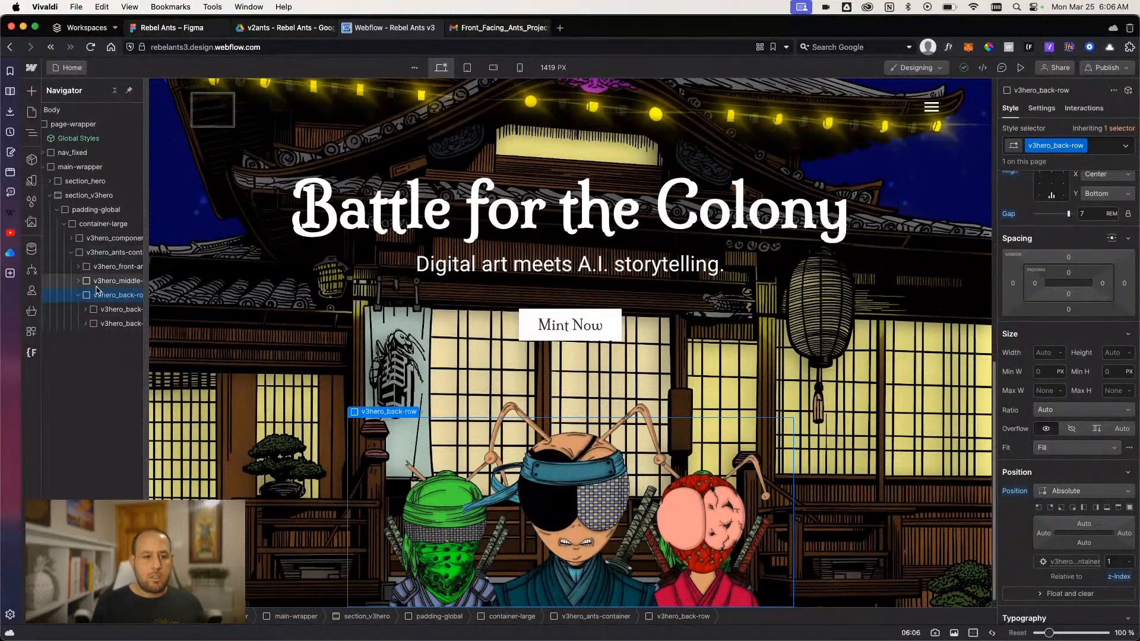
pyautogui.click(103, 280)
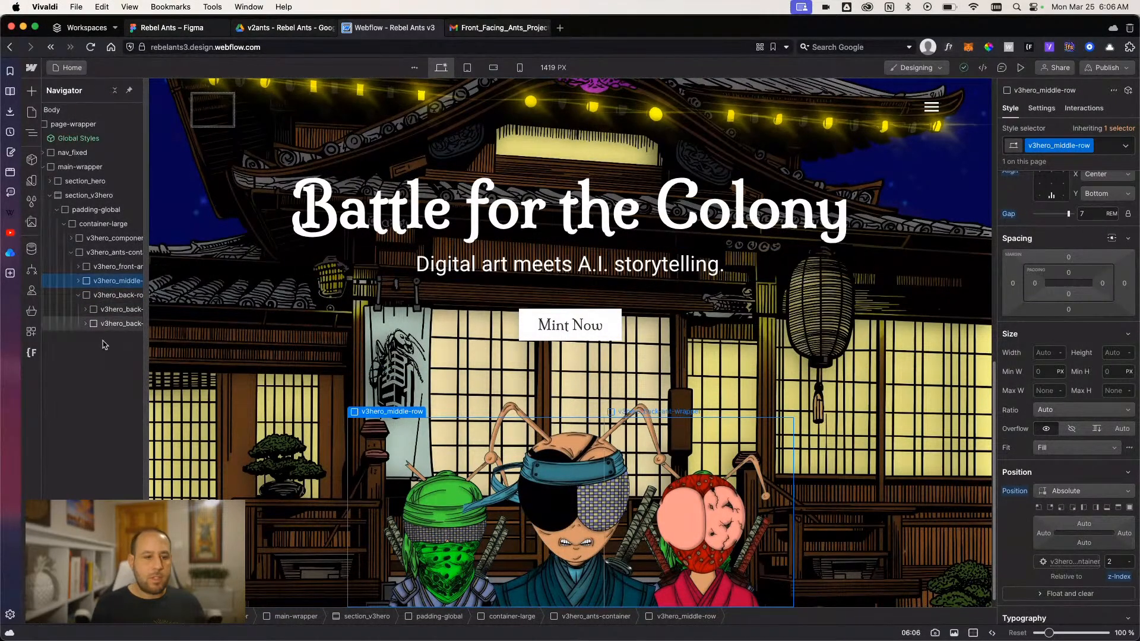
pyautogui.click(109, 296)
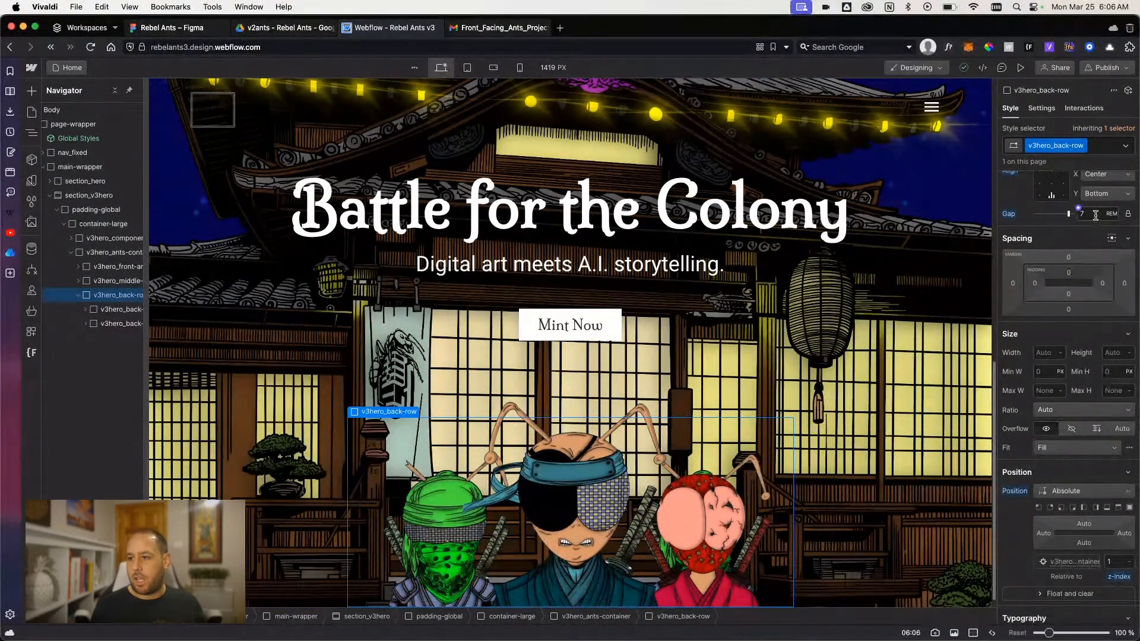
pyautogui.press('Return')
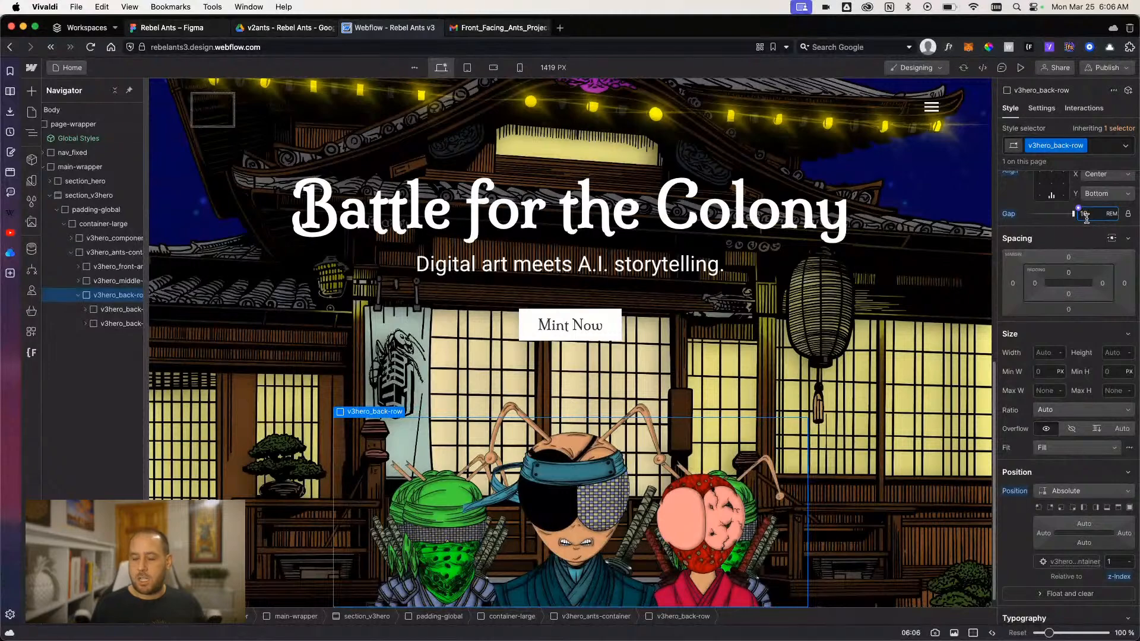
pyautogui.press('Up')
pyautogui.press('Up')
pyautogui.press('Up')
pyautogui.press('Up')
pyautogui.press('Up')
pyautogui.press('Up')
pyautogui.press('Up')
pyautogui.press('Up')
pyautogui.press('Up')
pyautogui.press('Up')
pyautogui.press('Up')
pyautogui.press('Up')
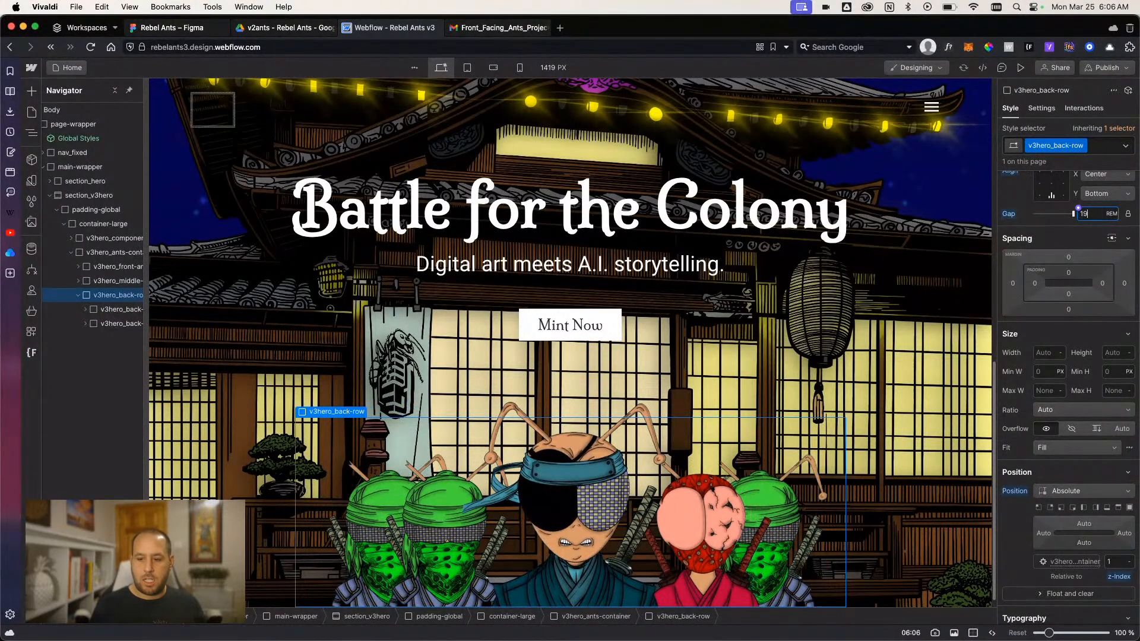
pyautogui.press('Up')
pyautogui.press('Up')
pyautogui.press('Up')
pyautogui.press('Up')
pyautogui.press('Up')
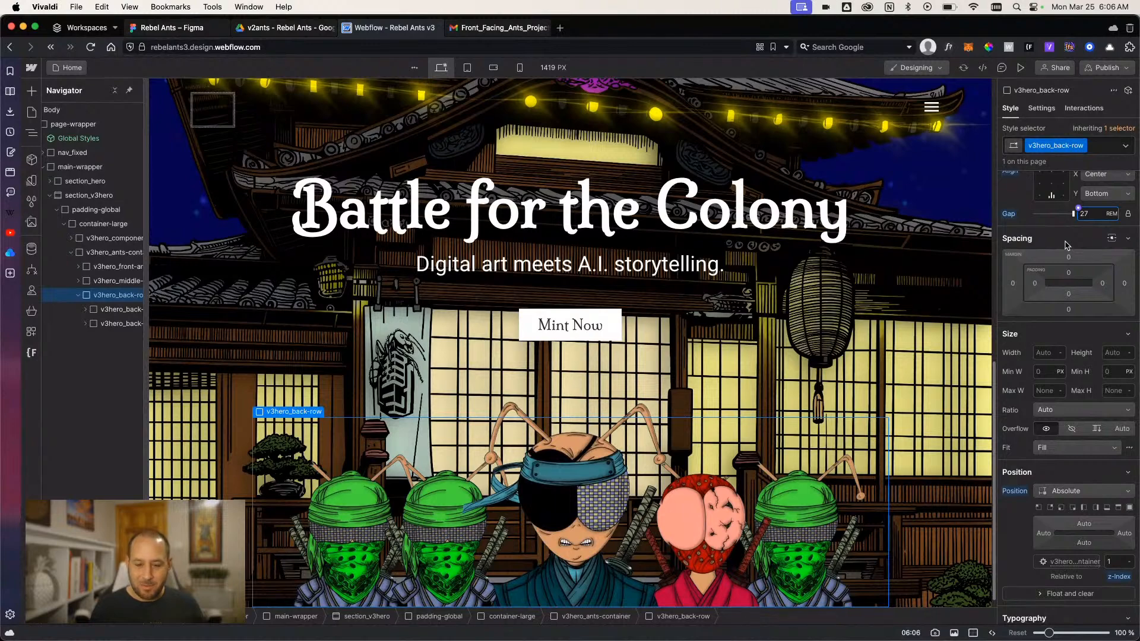
# - Set the width and height of v3hero_back-ant-wrapper to 18 rem
pyautogui.click(97, 310)
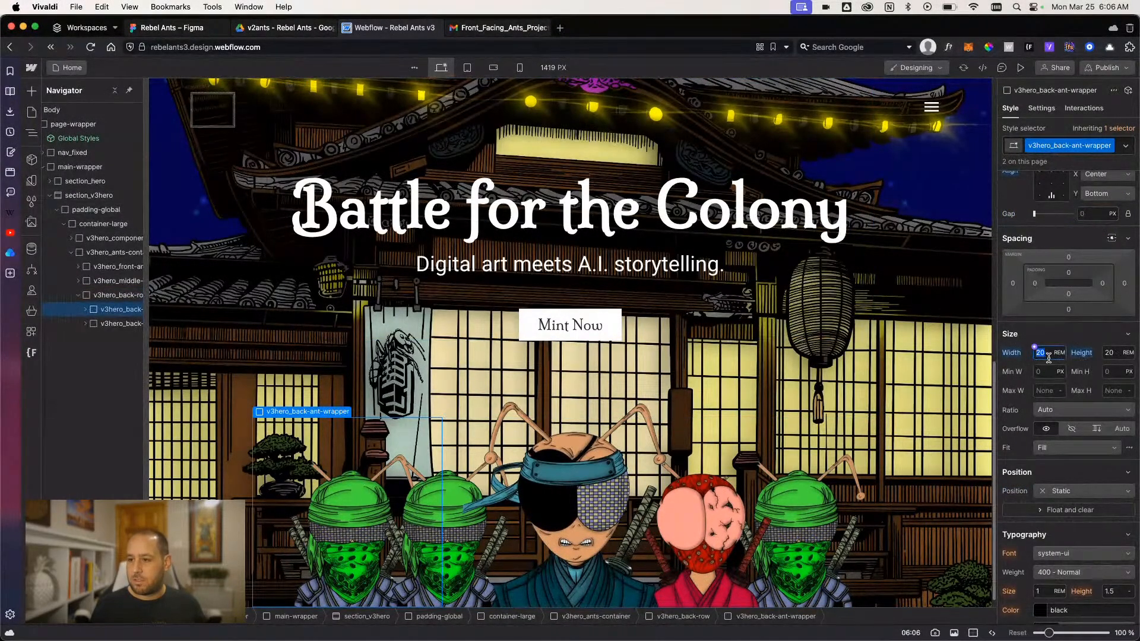
pyautogui.write('1818')
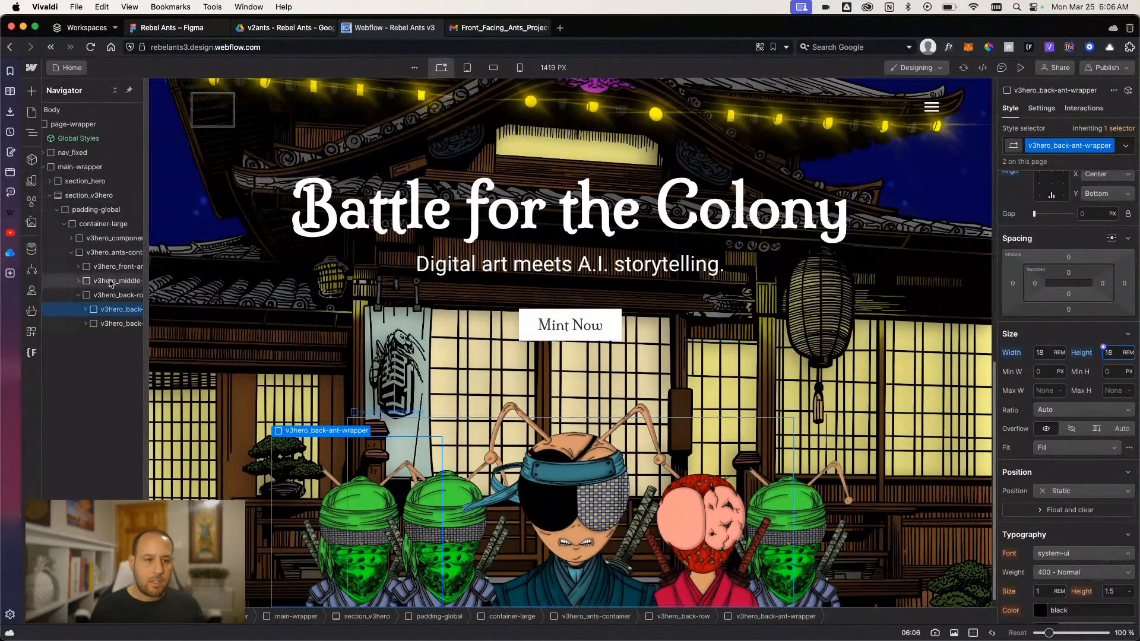
pyautogui.click(113, 325)
pyautogui.click(111, 325)
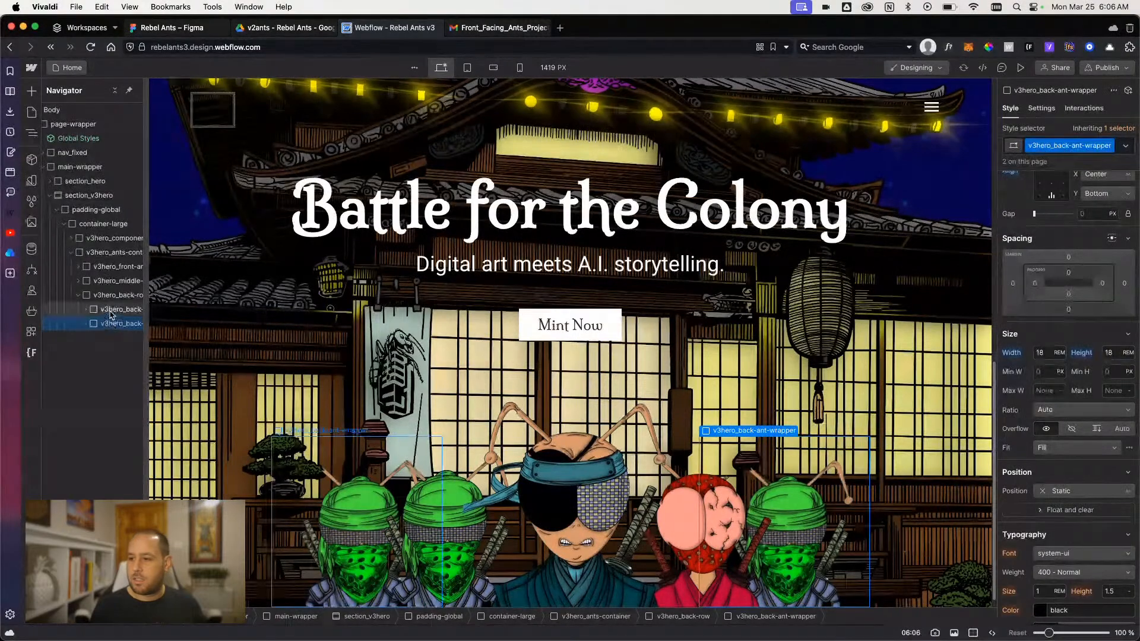
pyautogui.click(113, 311)
pyautogui.click(110, 325)
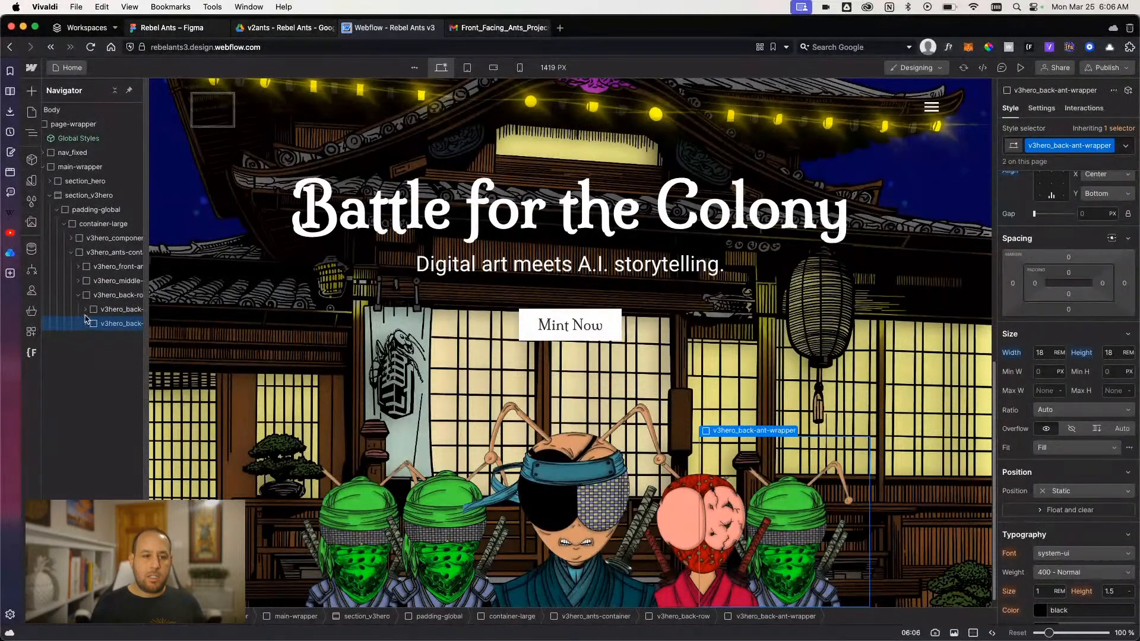
# - Set the width and height of v3hero_middle-ant-wrapper in the middle row to 21 rem
pyautogui.click(113, 281)
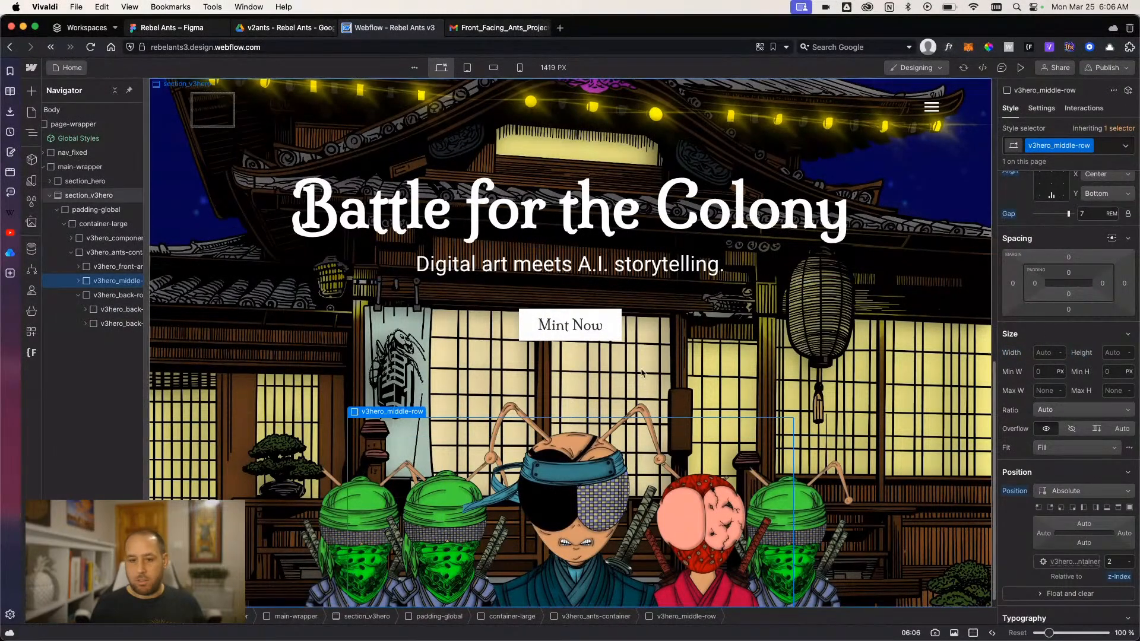
pyautogui.click(79, 281)
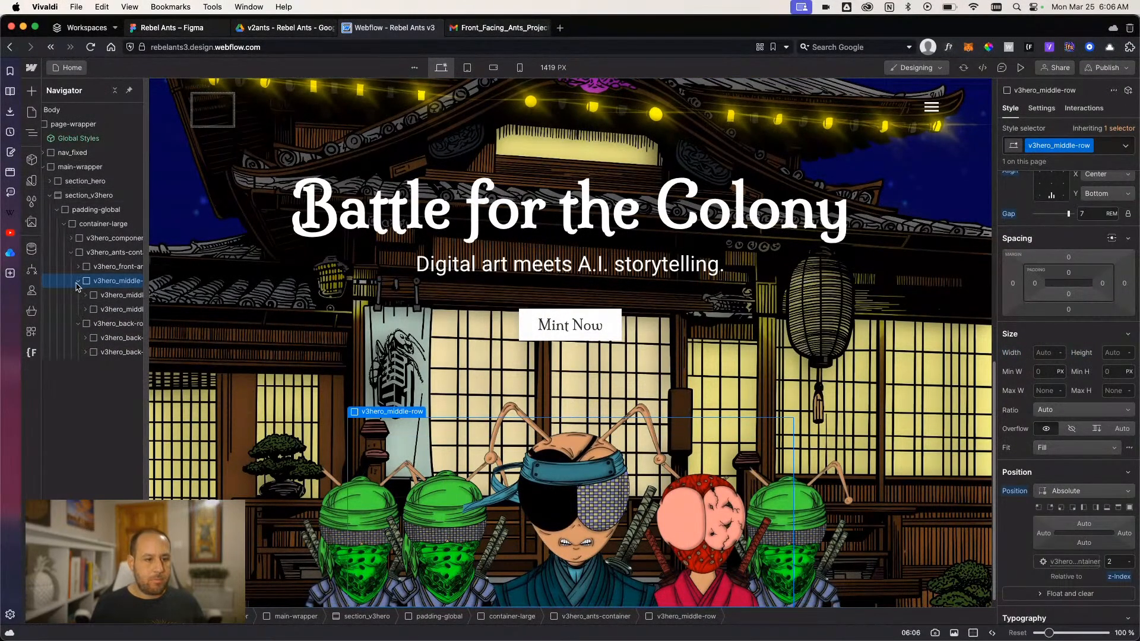
pyautogui.click(108, 300)
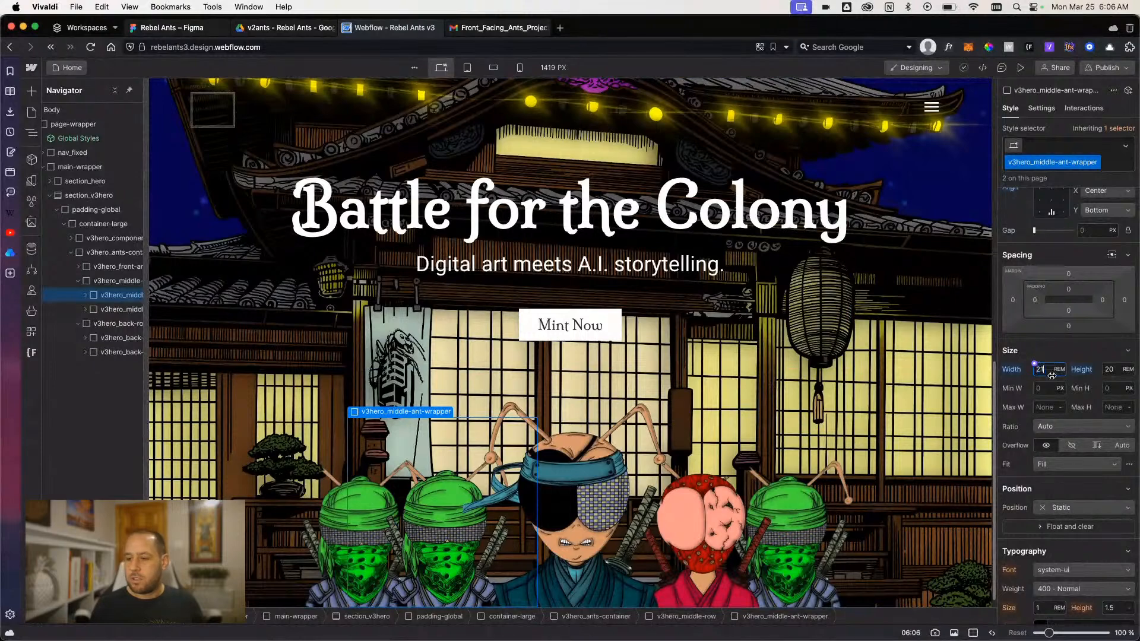
pyautogui.press('Return')
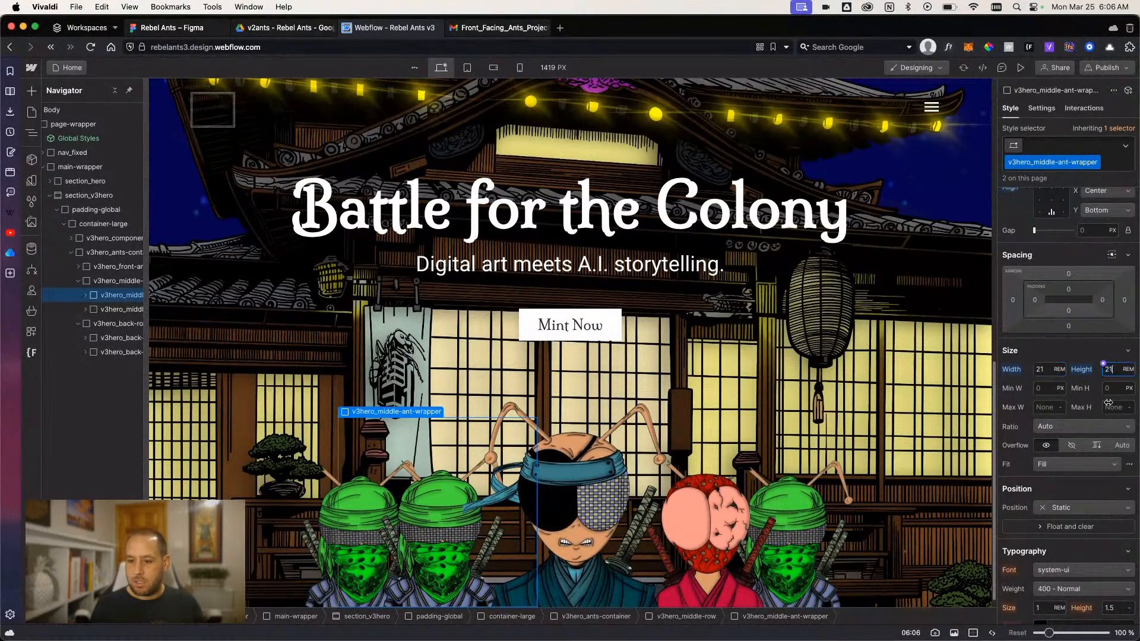
pyautogui.press('Return')
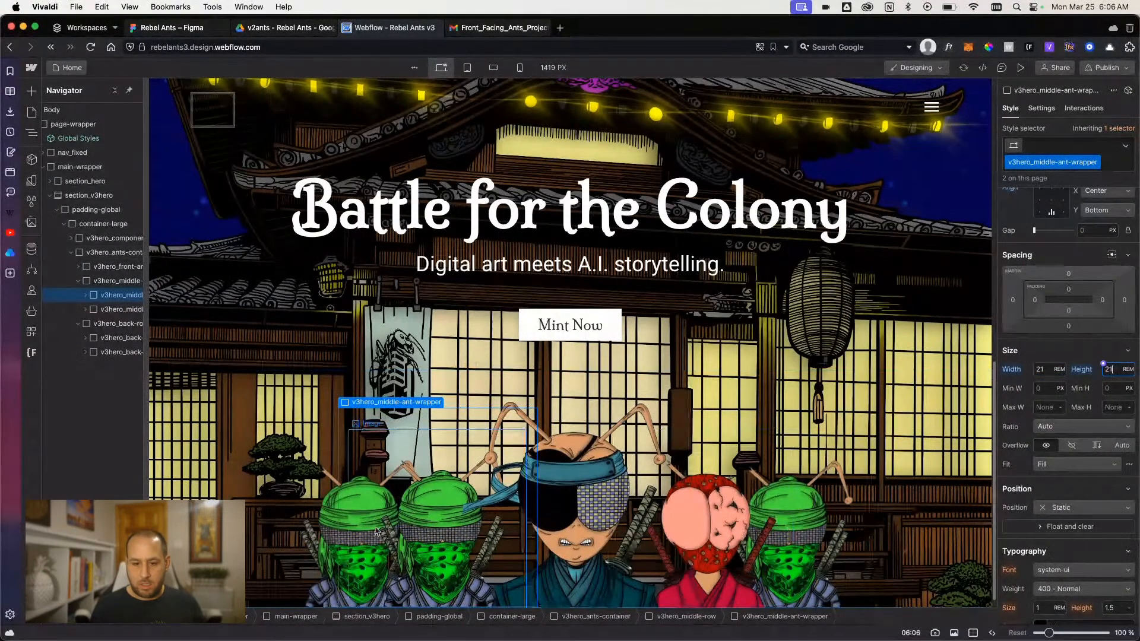
# - Set the width and height of v3hero_back-ant-wrapper to 17 rem and the gap of v3hero_back-row to 30 rem
pyautogui.click(107, 336)
pyautogui.click(1048, 355)
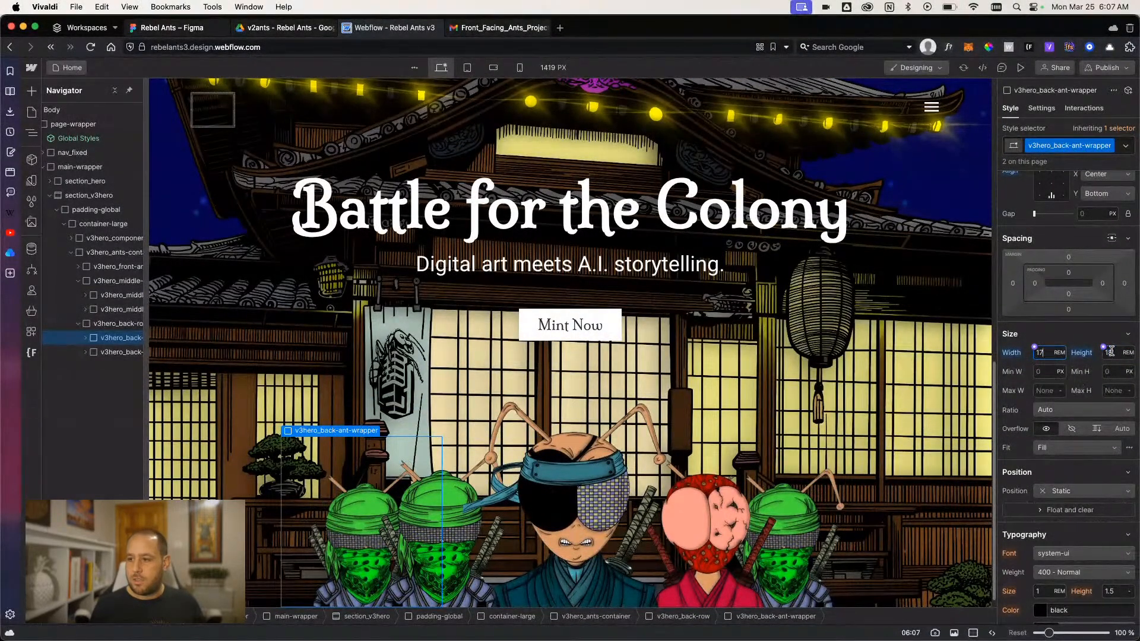
pyautogui.click(118, 324)
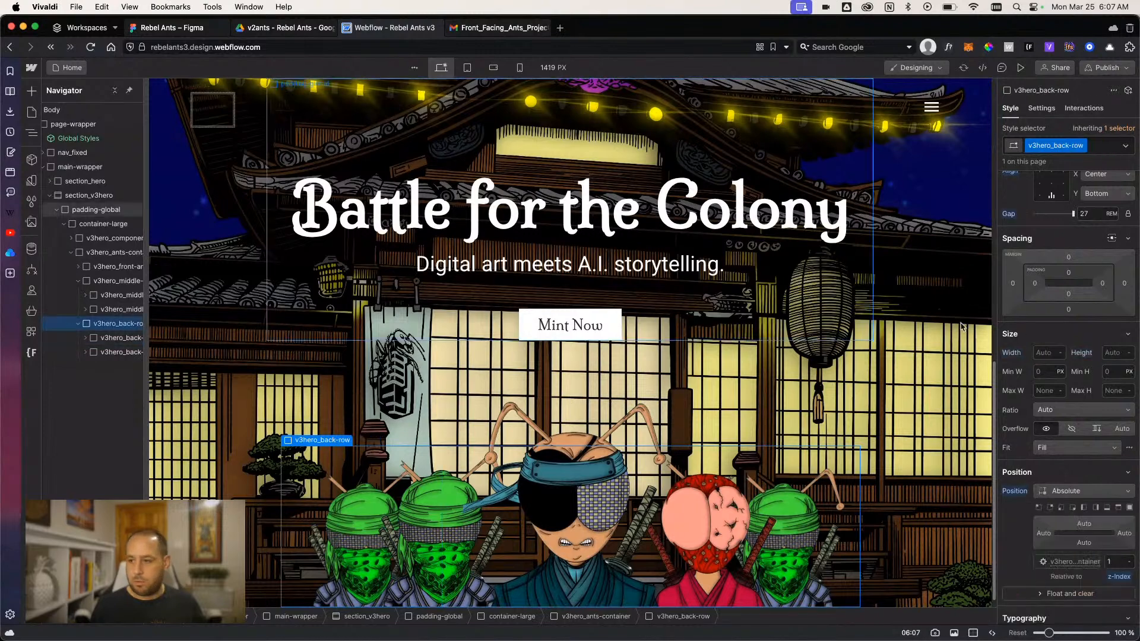
pyautogui.press('Up')
pyautogui.press('Up')
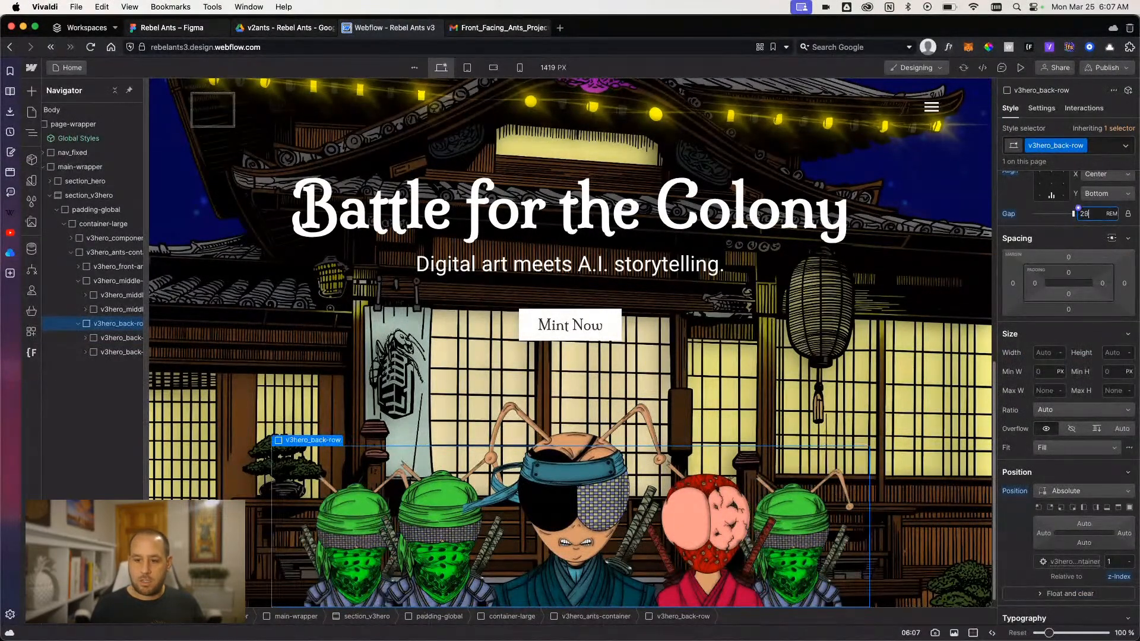
pyautogui.press('Up')
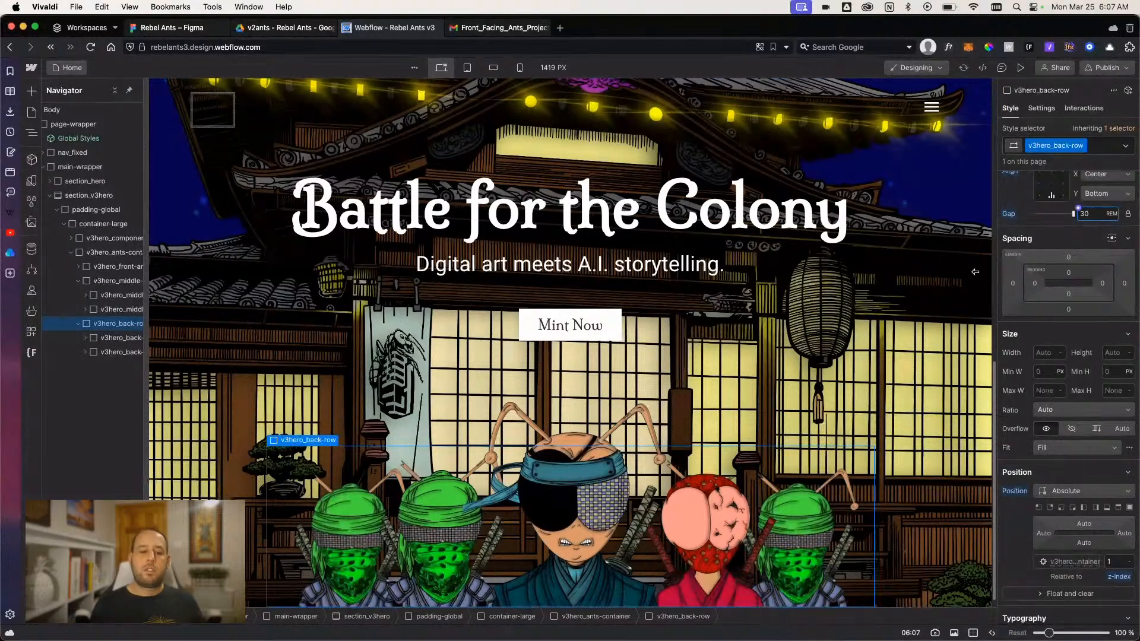
# - Examine the class and style settings of the ant images in the back, front and middle rows
pyautogui.click(110, 339)
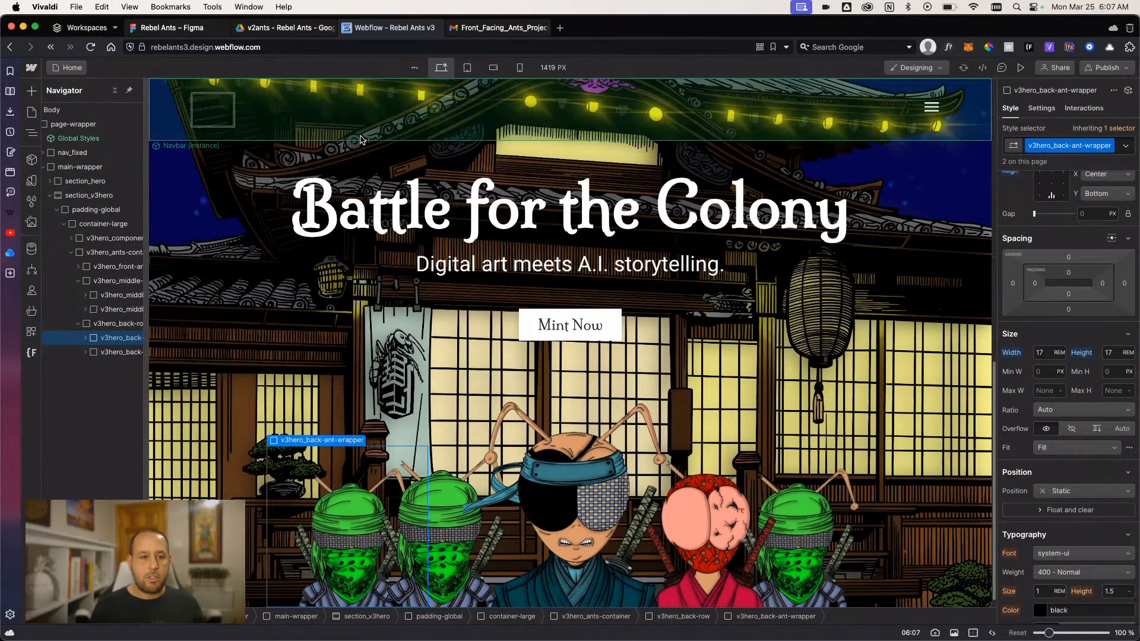
pyautogui.click(85, 338)
pyautogui.click(111, 352)
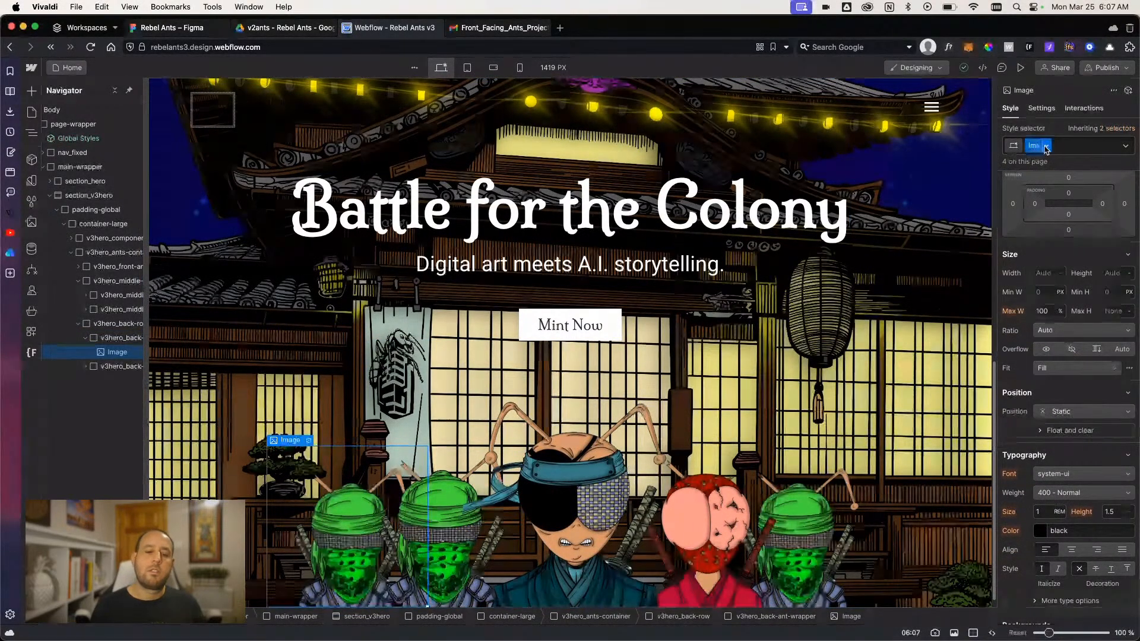
pyautogui.scroll(-2, 1062, 406)
pyautogui.scroll(-3, 1063, 406)
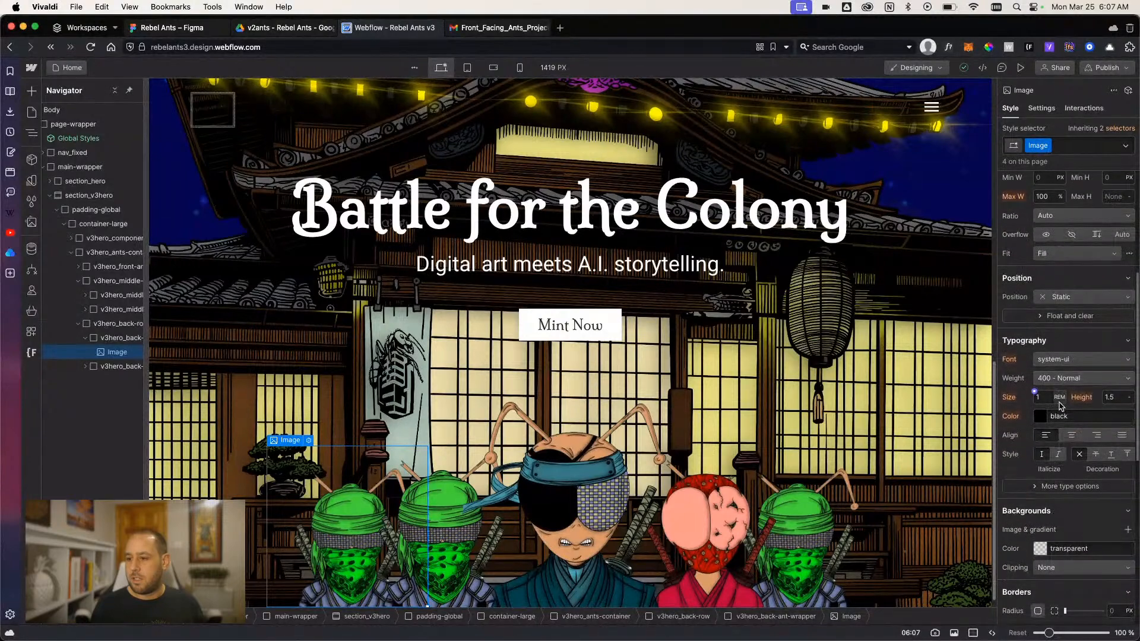
pyautogui.scroll(10, 1061, 405)
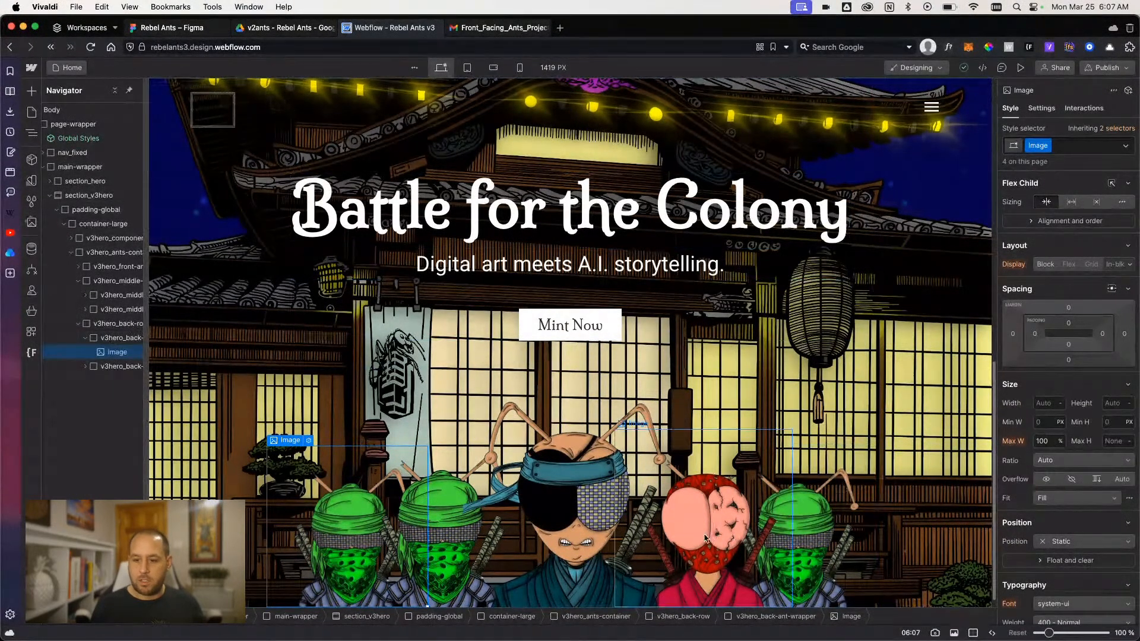
pyautogui.click(568, 523)
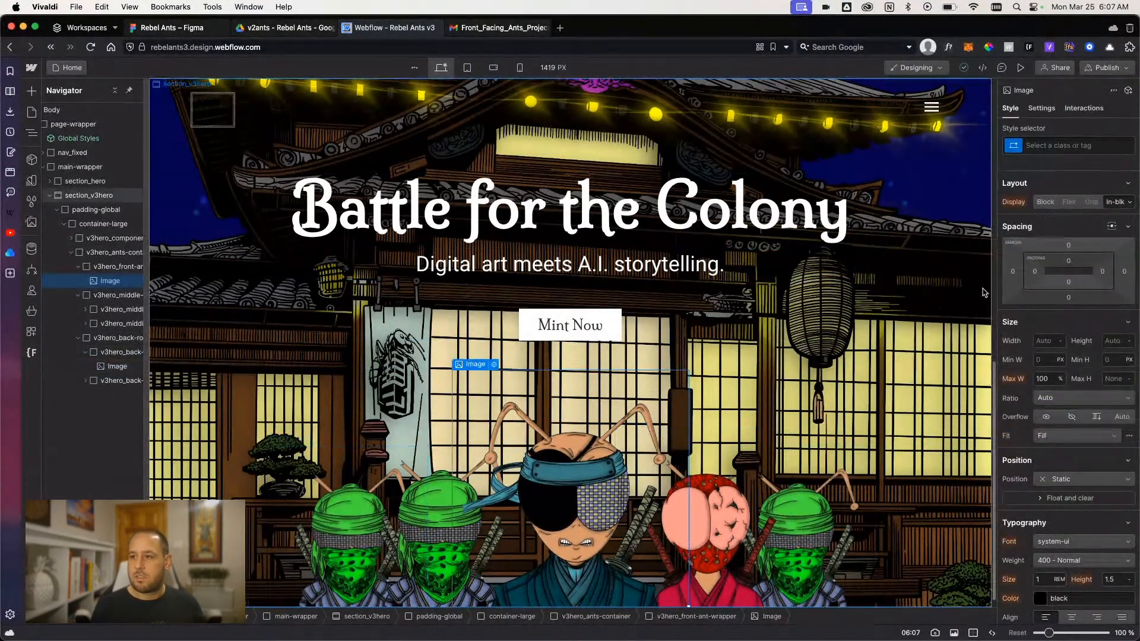
pyautogui.click(102, 297)
pyautogui.click(107, 281)
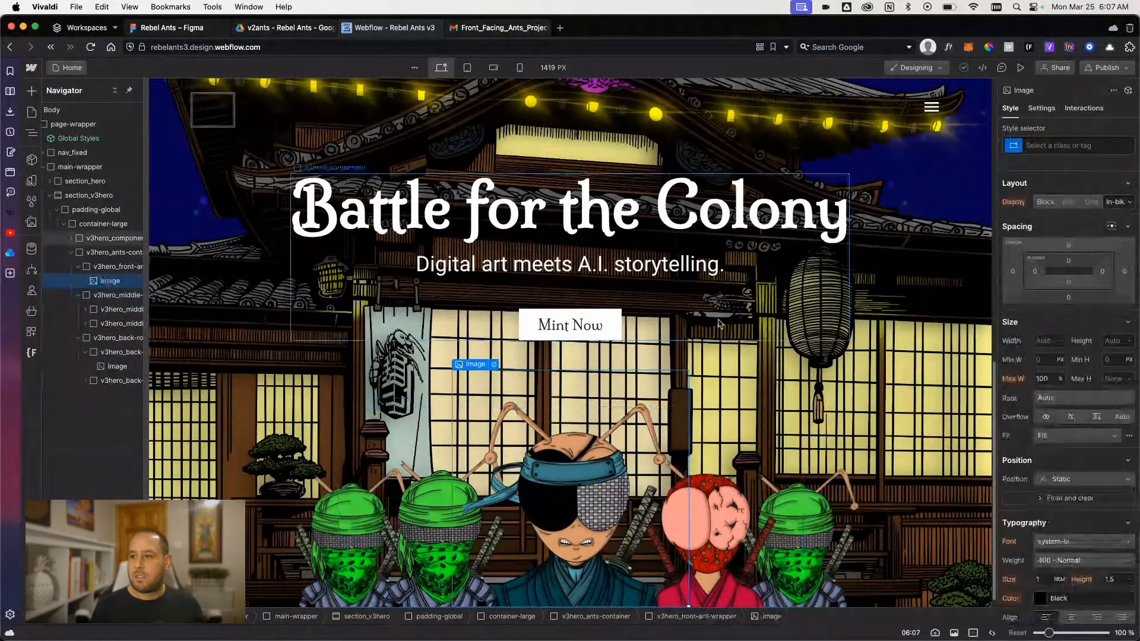
pyautogui.click(85, 309)
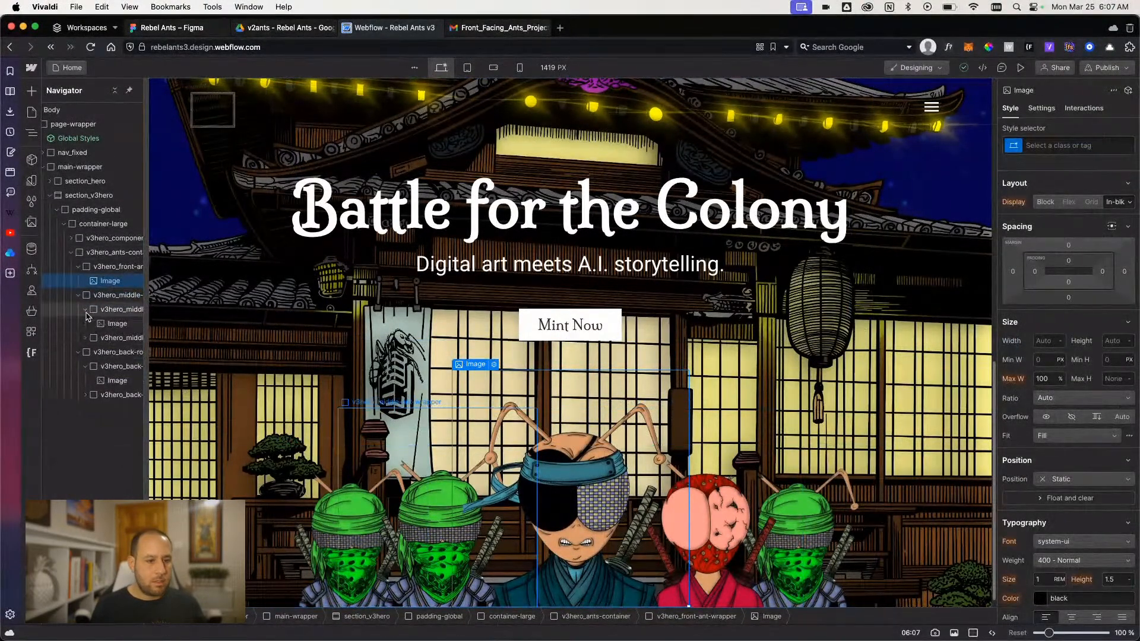
pyautogui.click(114, 324)
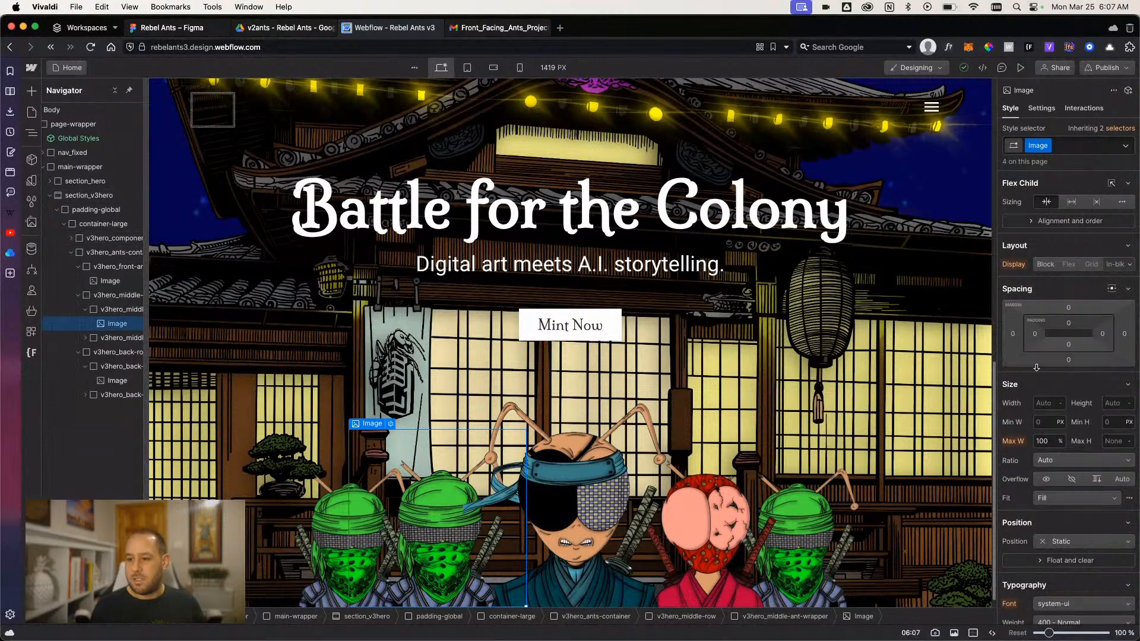
# - Remove the Image class from both ant images in the middle row
pyautogui.scroll(-8, 1036, 368)
pyautogui.scroll(8, 1038, 356)
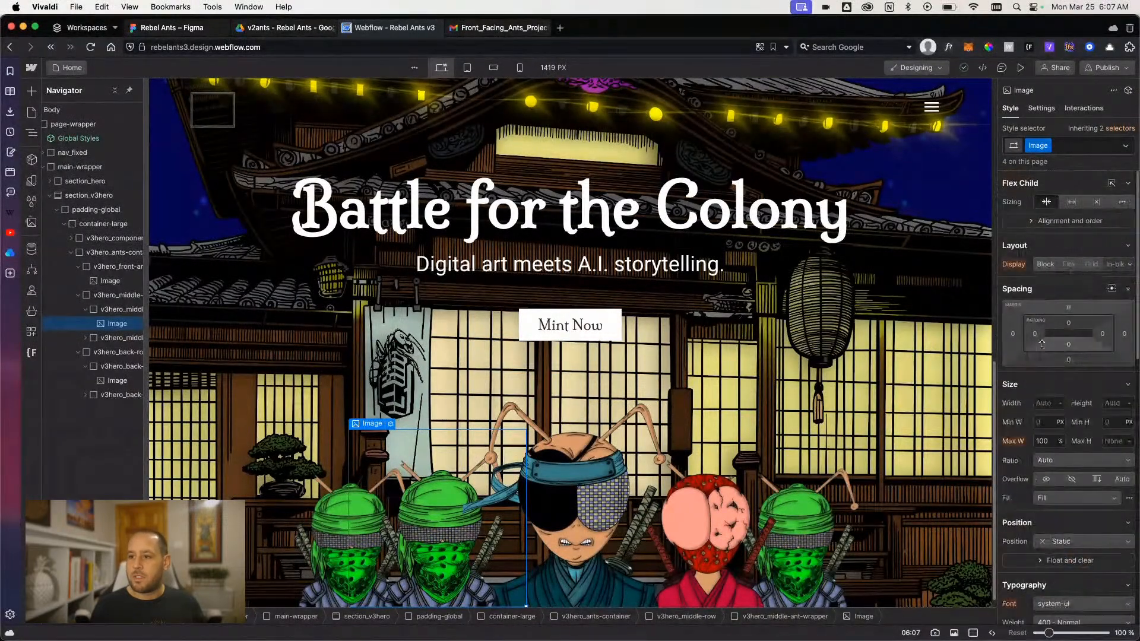
pyautogui.click(1069, 148)
pyautogui.press('BackSpace')
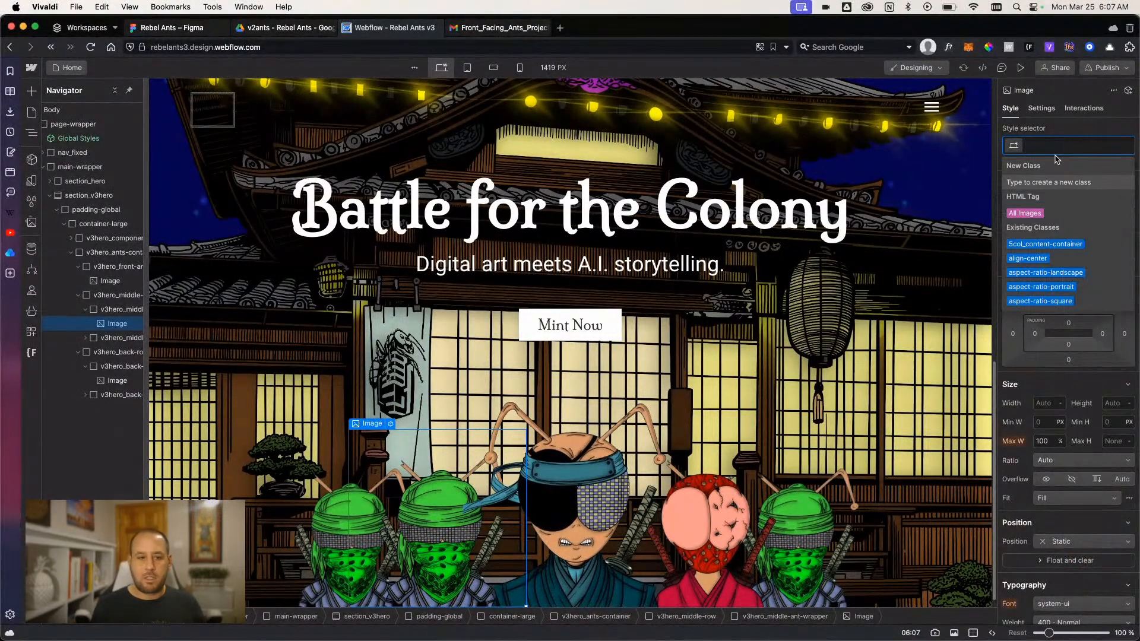
pyautogui.click(87, 338)
pyautogui.click(117, 352)
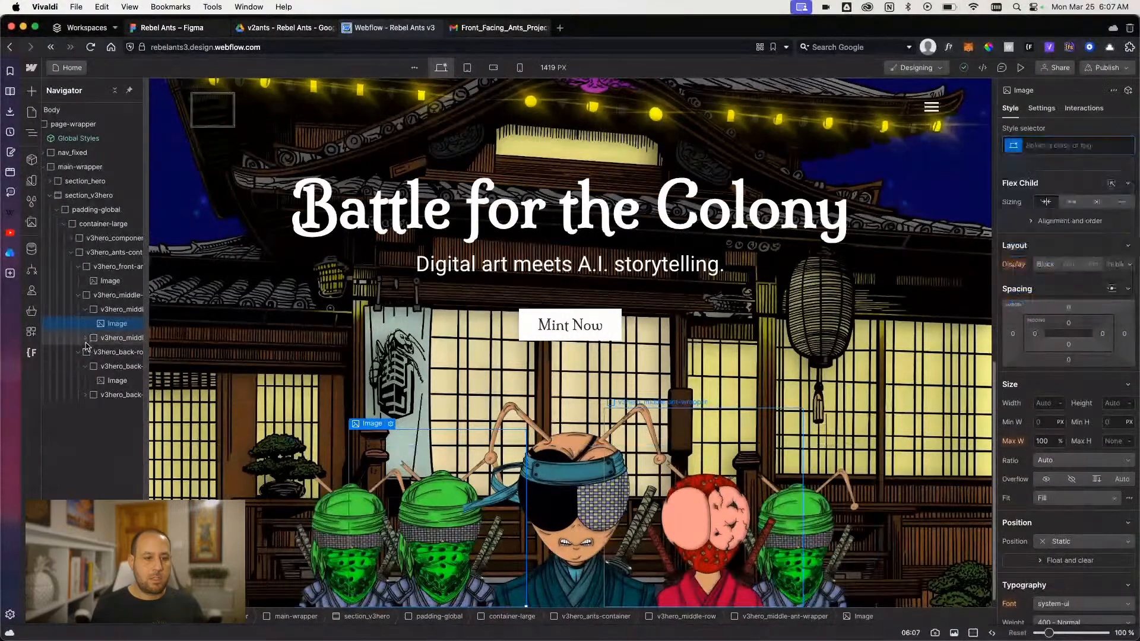
pyautogui.click(1069, 145)
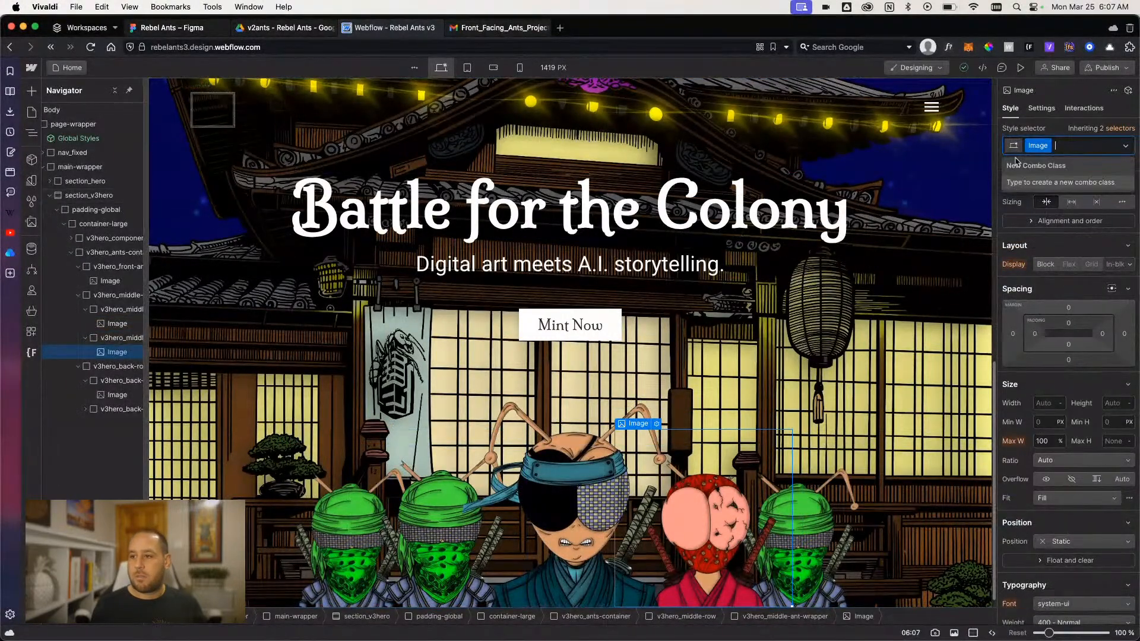
pyautogui.press('BackSpace')
# - Remove the Image class from both ant images in the back row
pyautogui.click(116, 395)
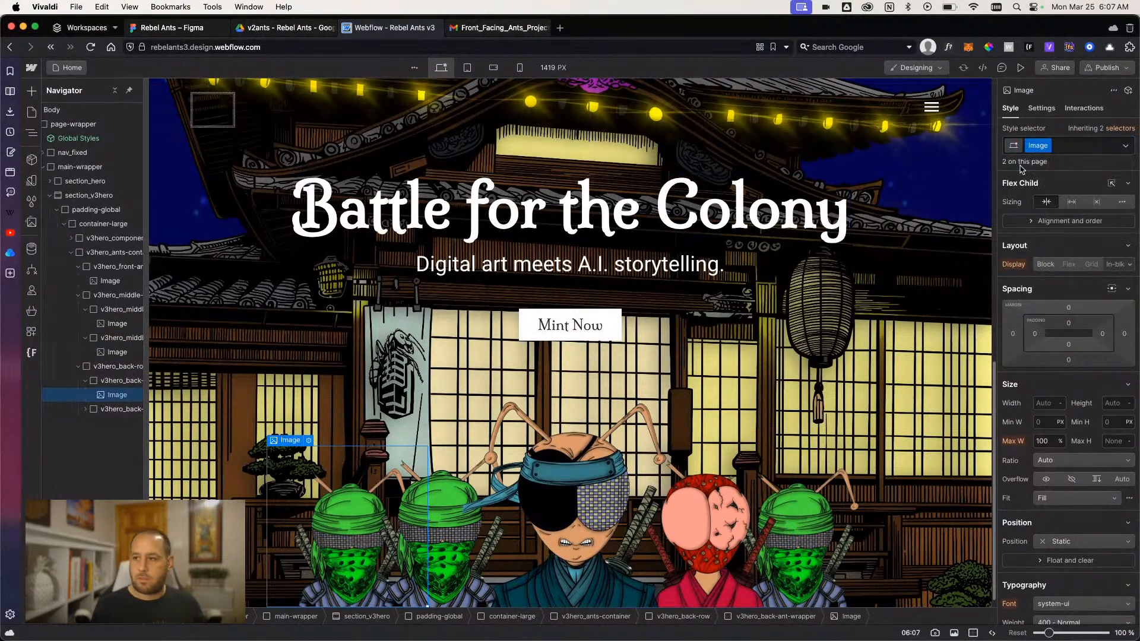
pyautogui.click(1065, 147)
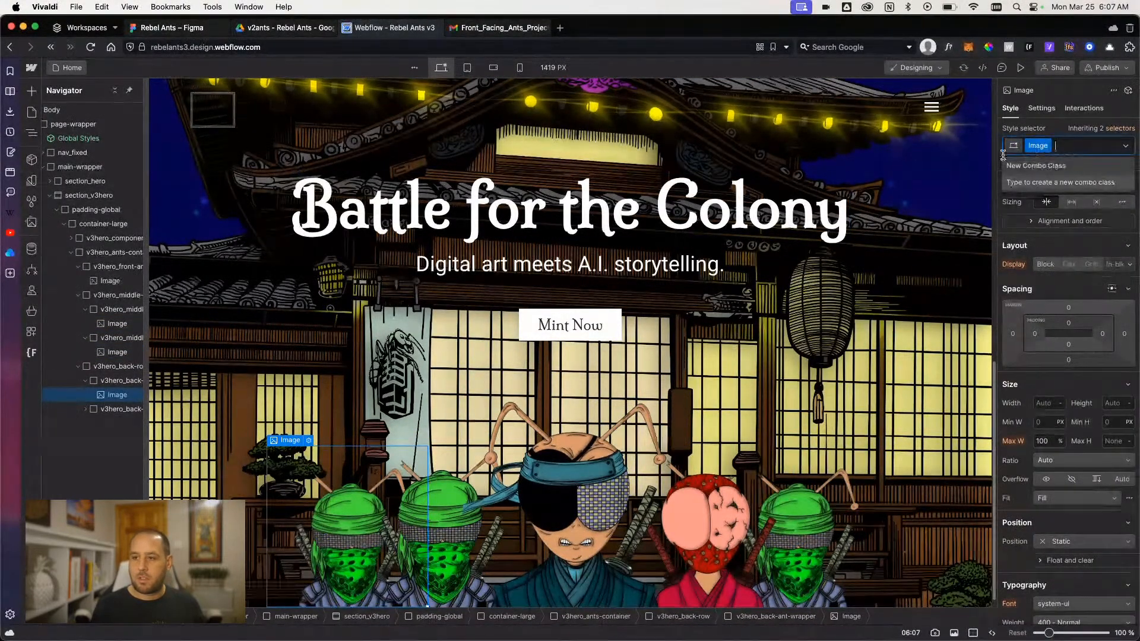
pyautogui.click(136, 409)
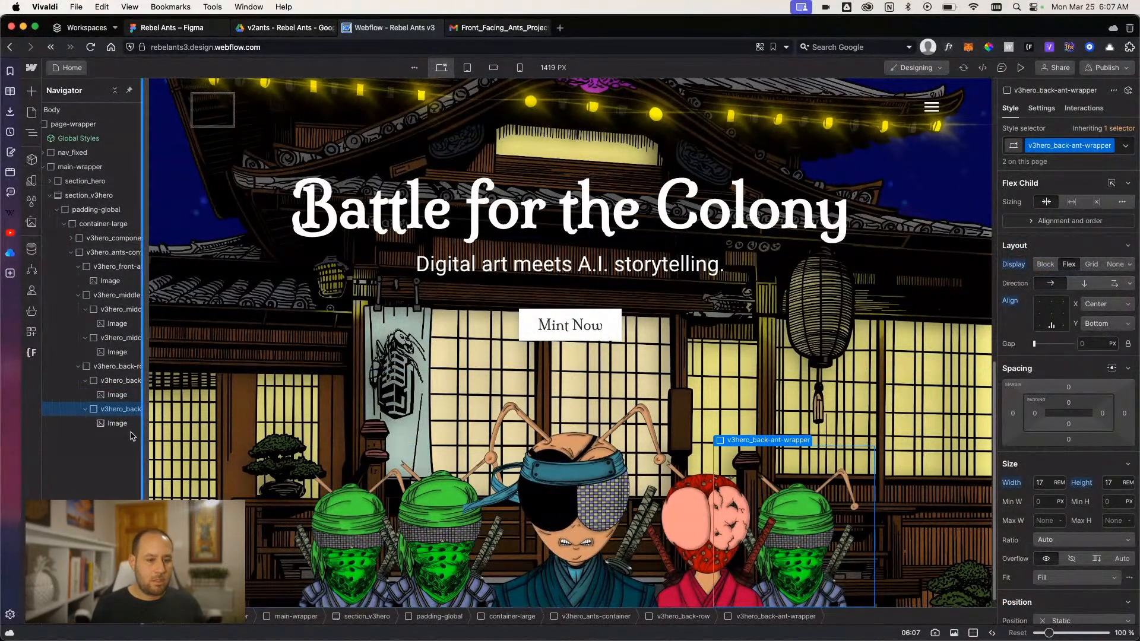
pyautogui.click(117, 423)
pyautogui.click(1076, 147)
pyautogui.press('BackSpace')
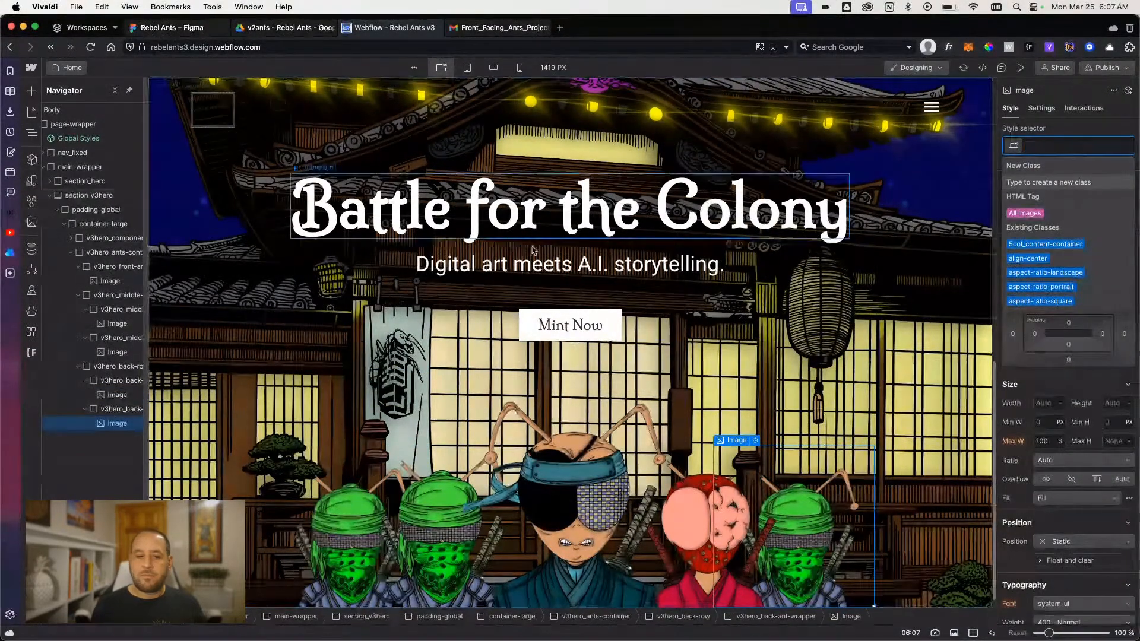
# - Open the image settings of the second back-row ant and bring up the assets for replacing its picture
pyautogui.click(110, 410)
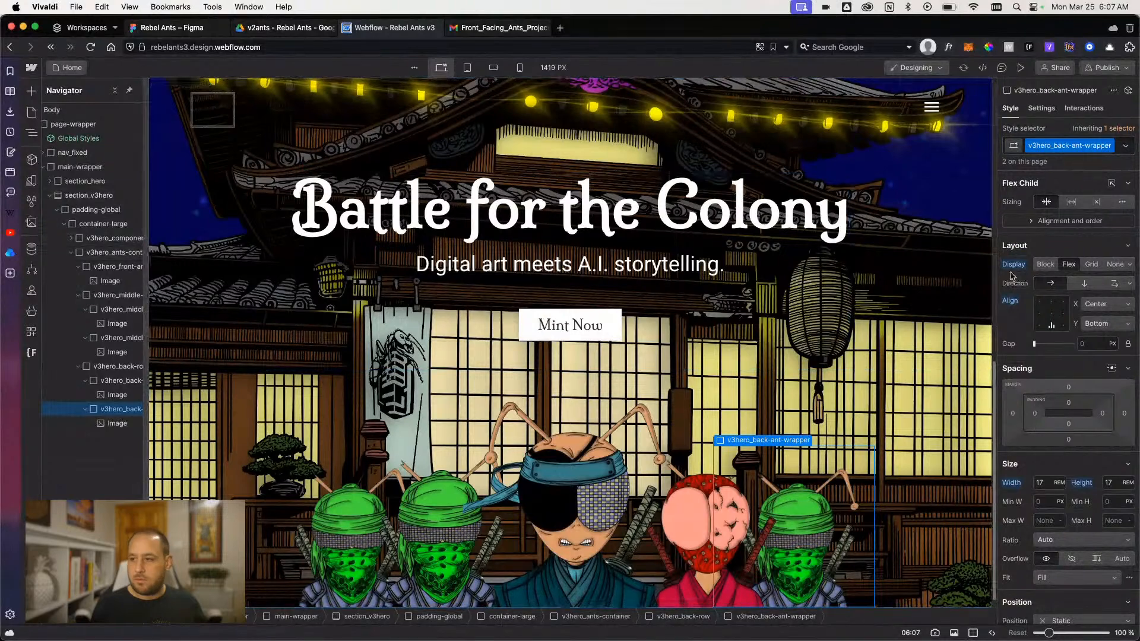
pyautogui.scroll(-5, 1062, 207)
pyautogui.scroll(5, 1062, 208)
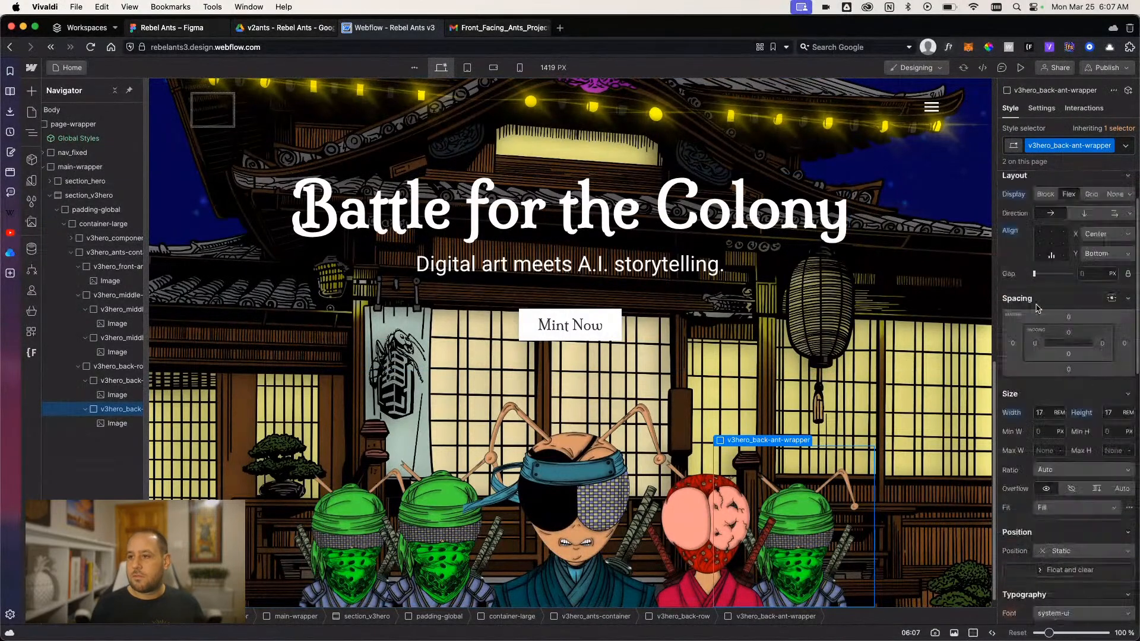
pyautogui.click(1041, 108)
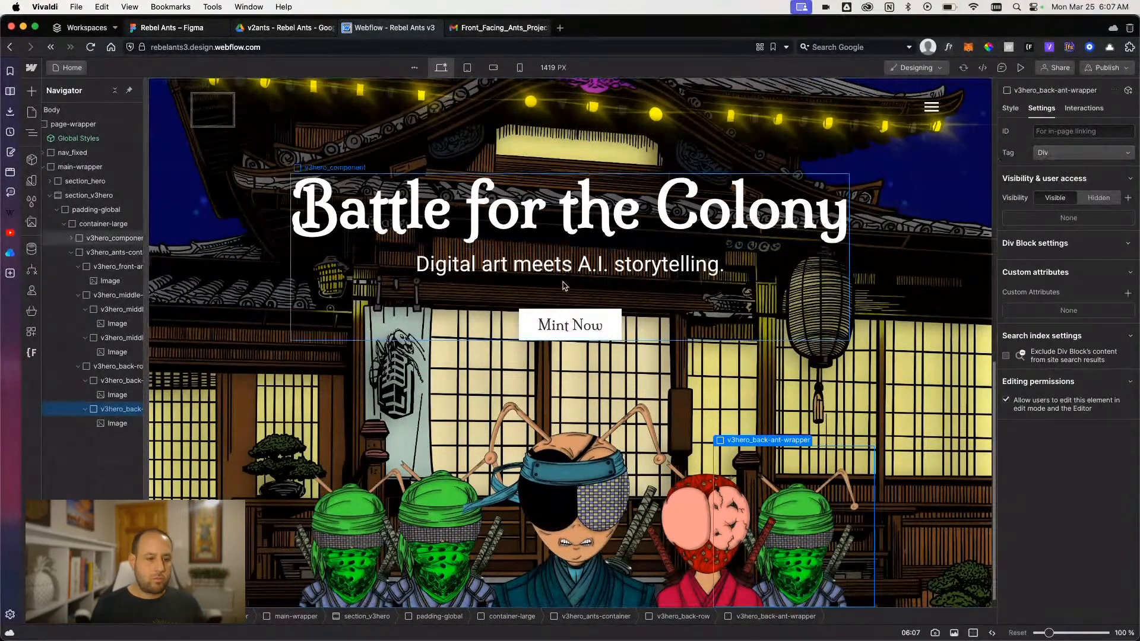
pyautogui.click(117, 424)
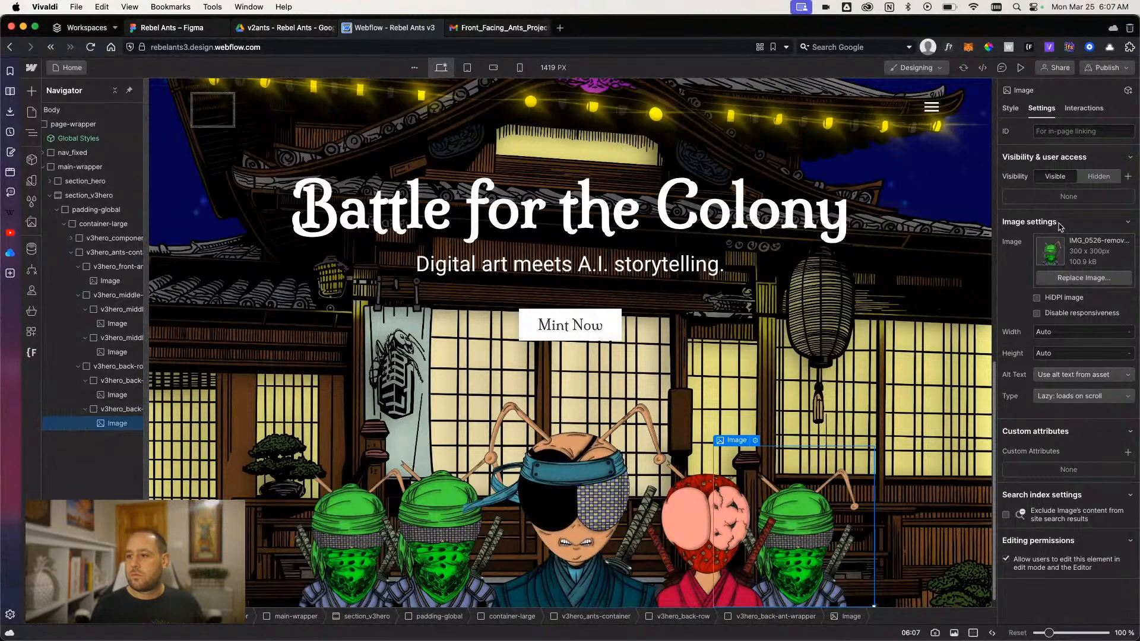
pyautogui.click(1068, 278)
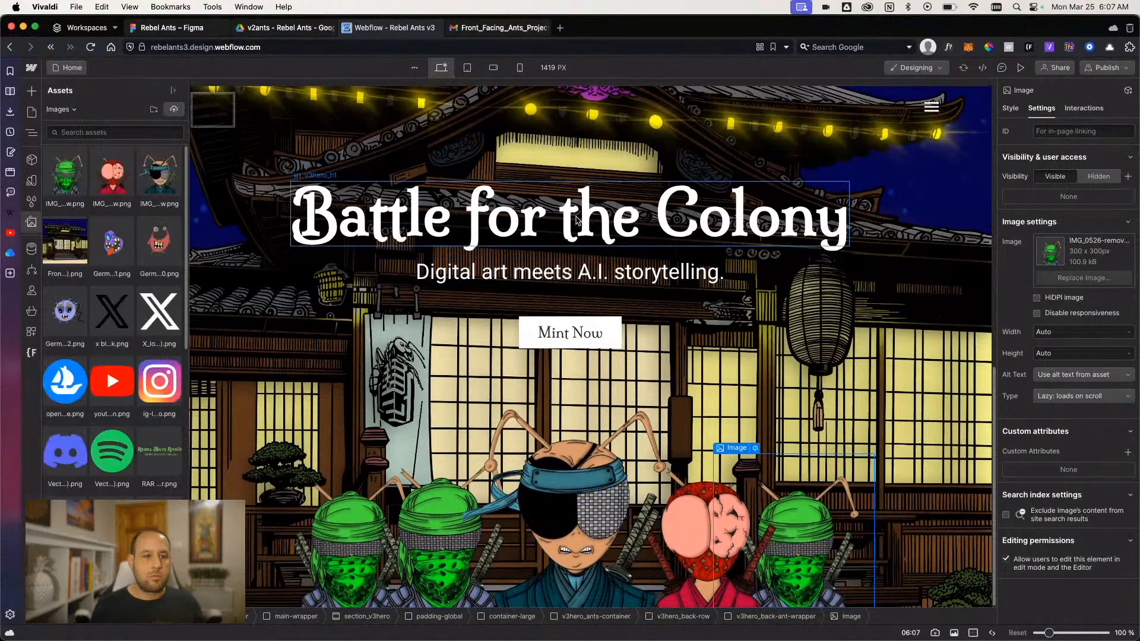
pyautogui.click(95, 194)
pyautogui.press('super+z')
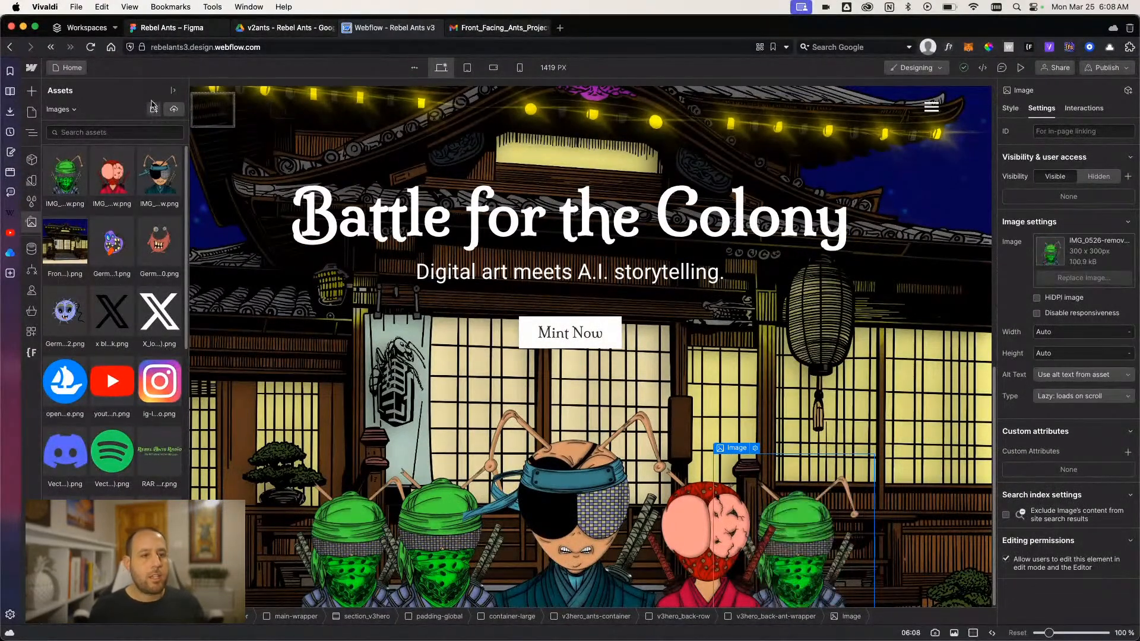
# - Upload the IMG_0524 and IMG_0527 PNG files from Downloads and use the astronaut ant as the second back-row image
pyautogui.click(174, 110)
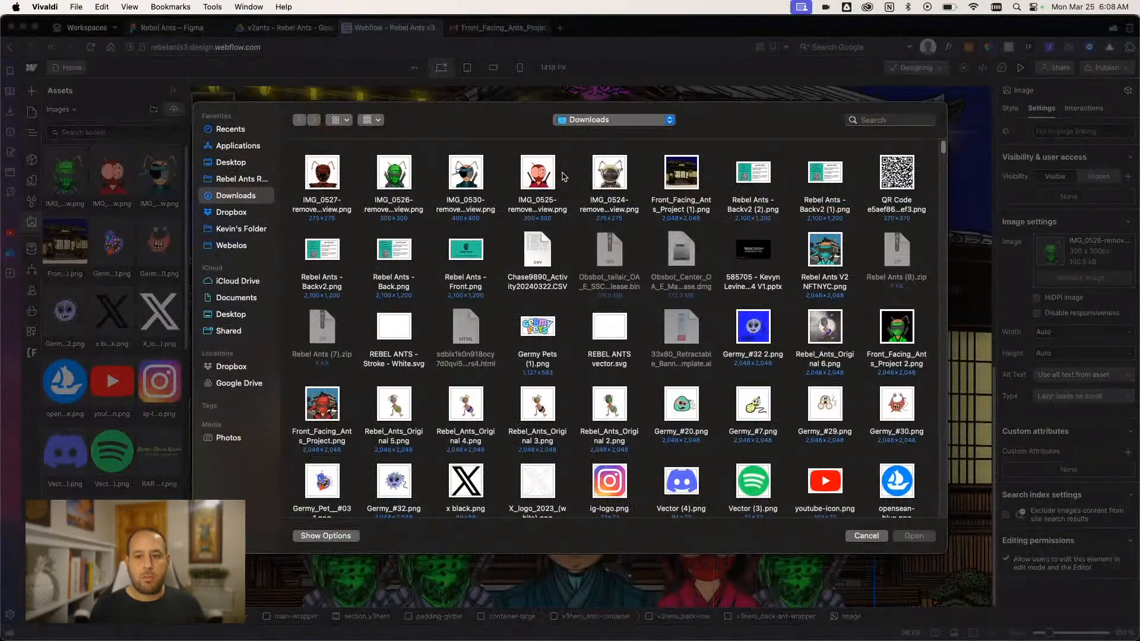
pyautogui.click(609, 175)
pyautogui.keyDown('super'); pyautogui.click(323, 178); pyautogui.keyUp('super')
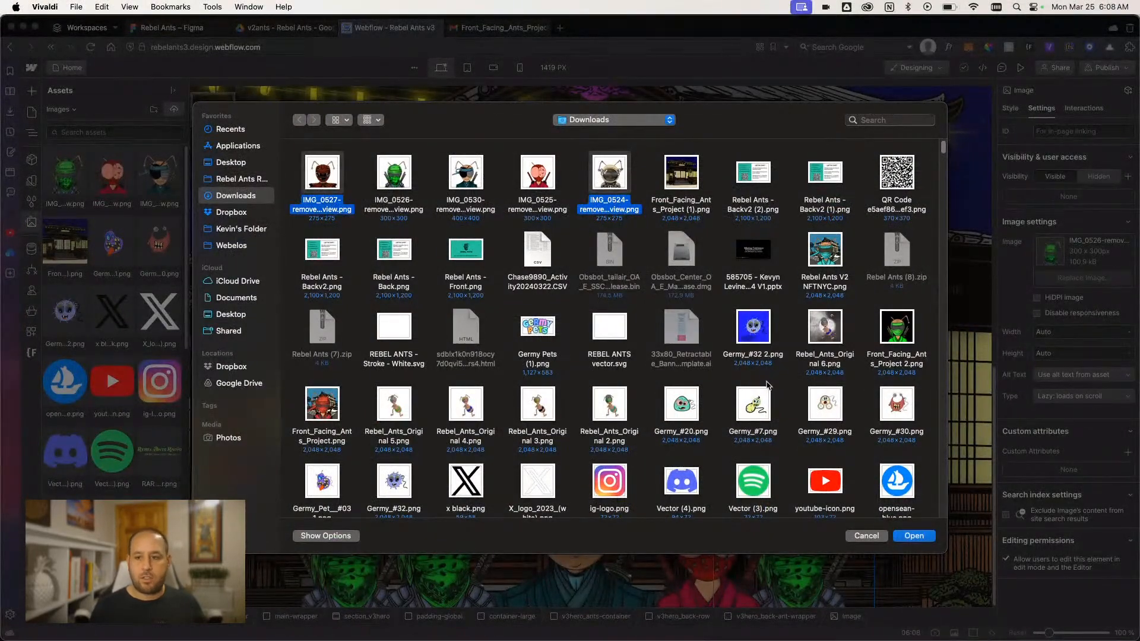
pyautogui.click(915, 536)
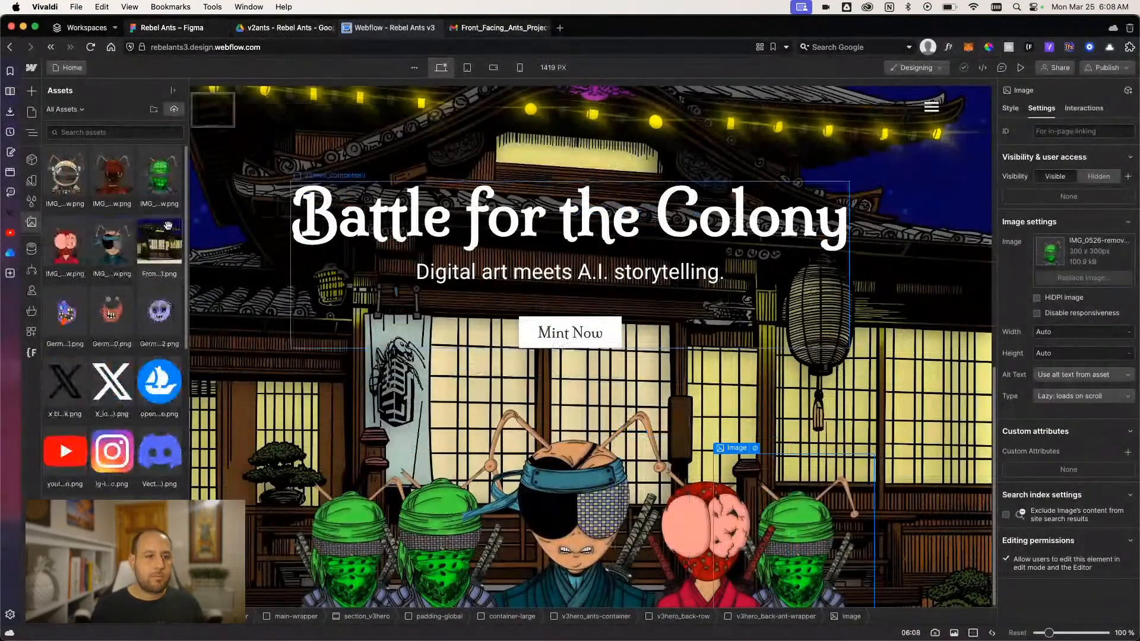
pyautogui.click(64, 180)
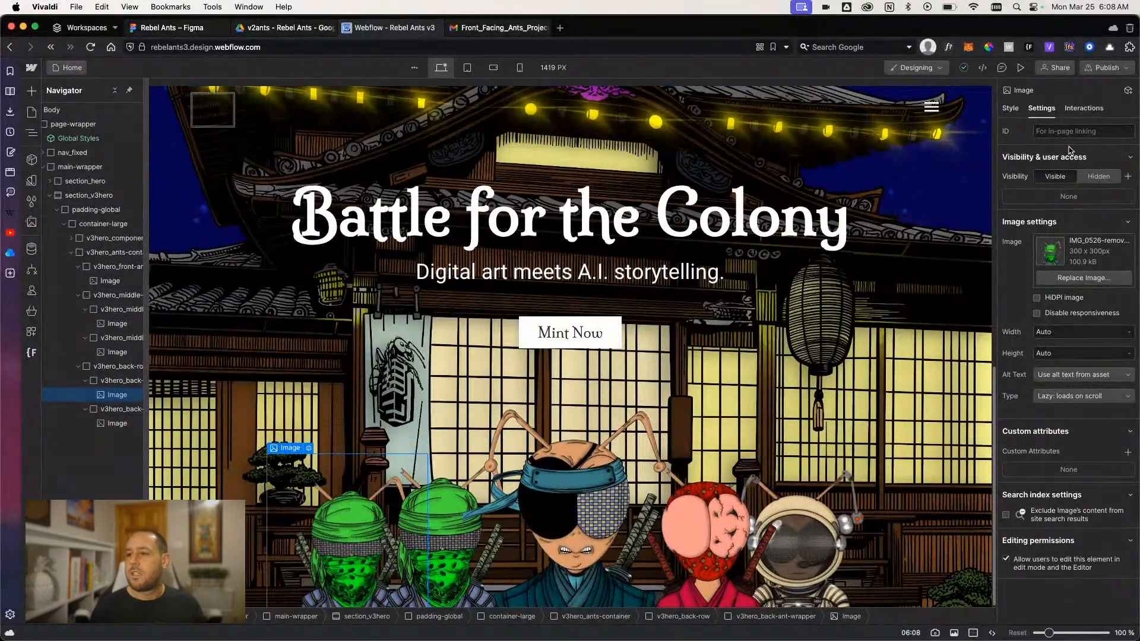
# - Replace the first back-row ant's image with the red IMG_0527 ant and preview the page
pyautogui.click(1076, 278)
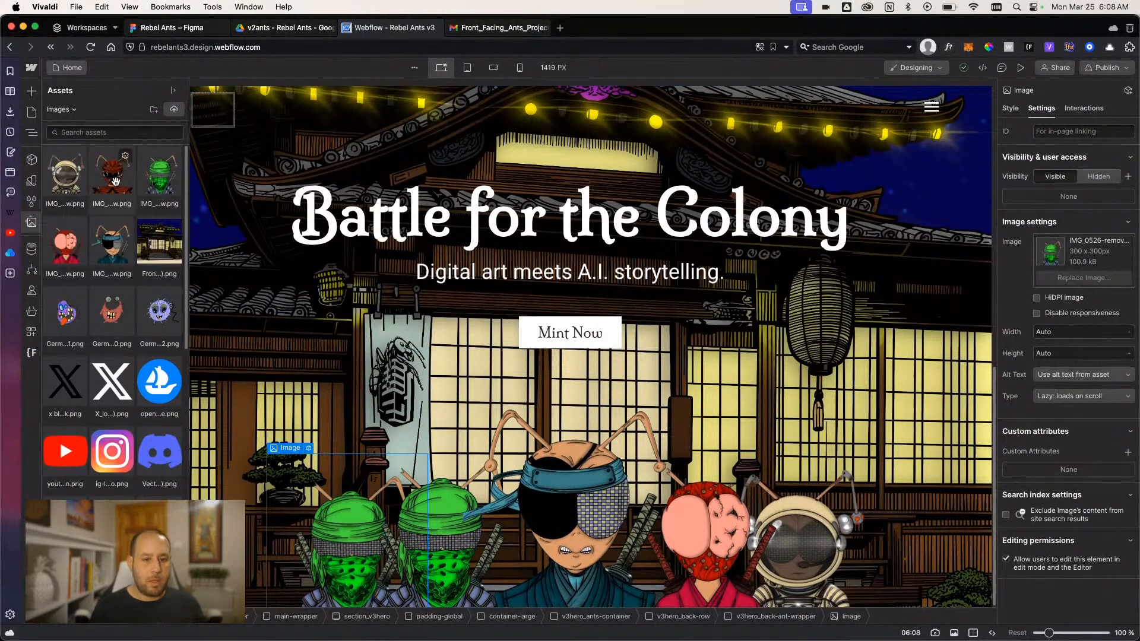
pyautogui.click(117, 185)
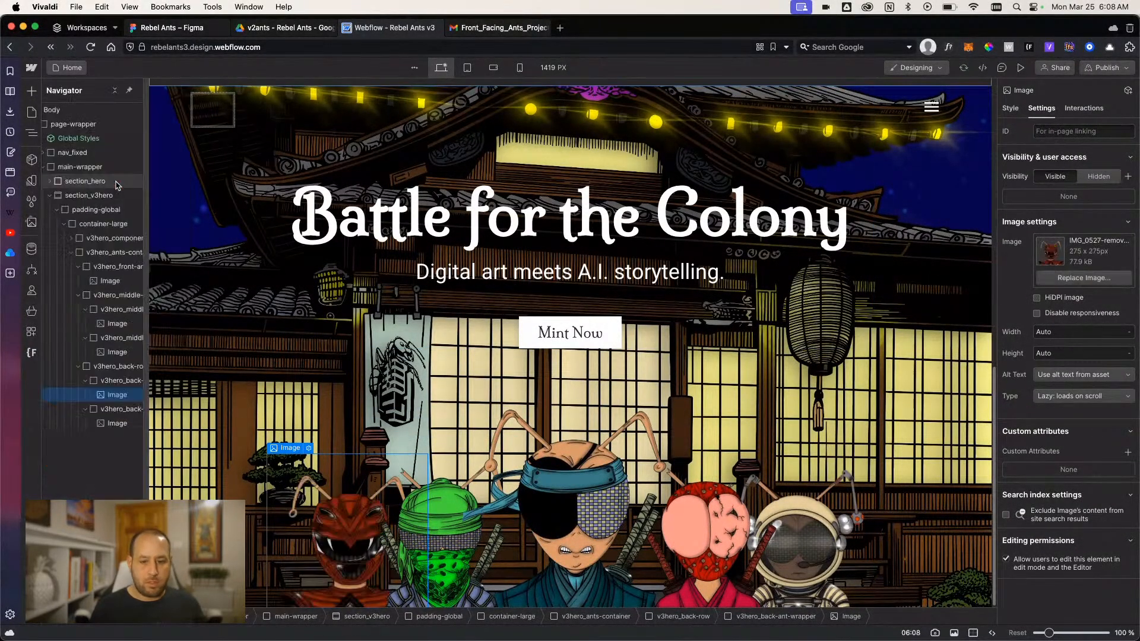
pyautogui.click(1021, 67)
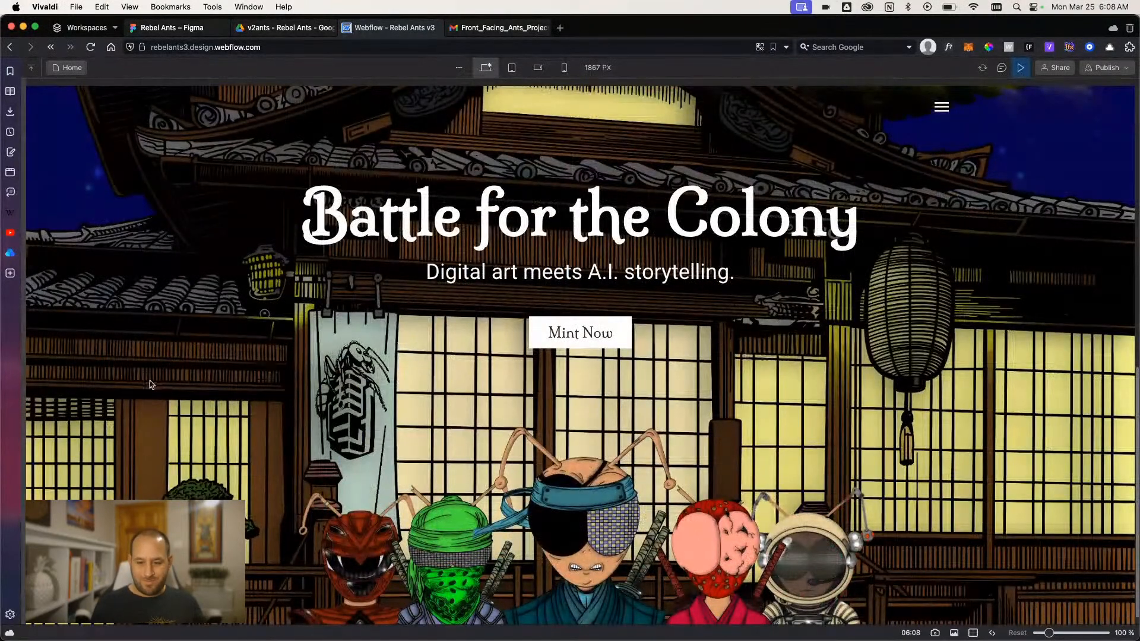
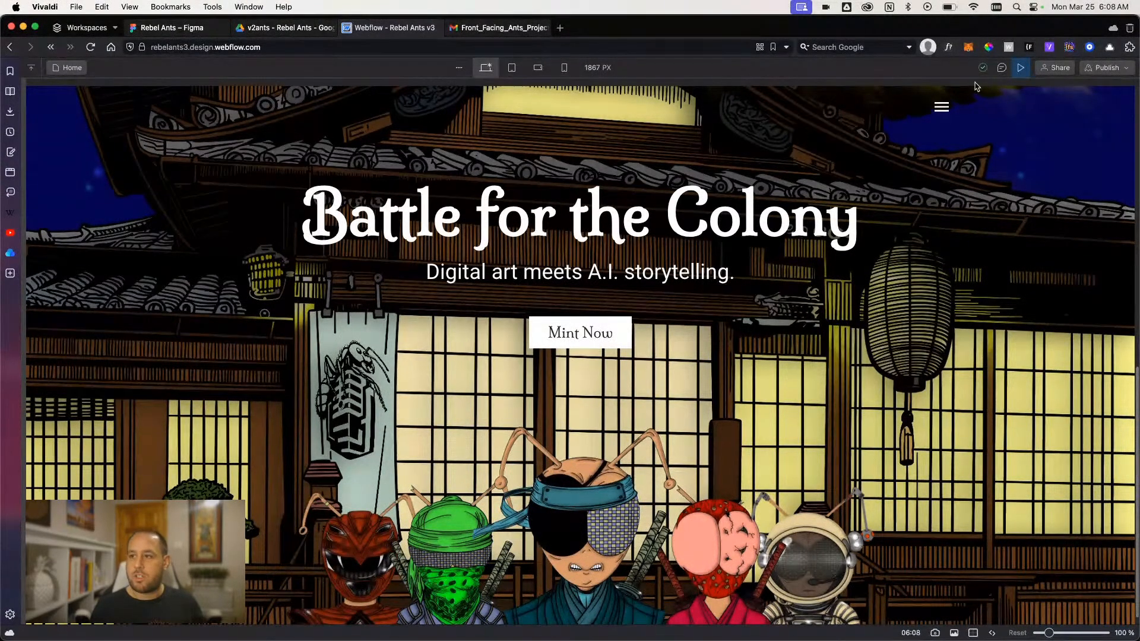
# - Exit the preview and set the v3hero_middle-ant-wrapper's width and height to 22 rem
pyautogui.click(1020, 67)
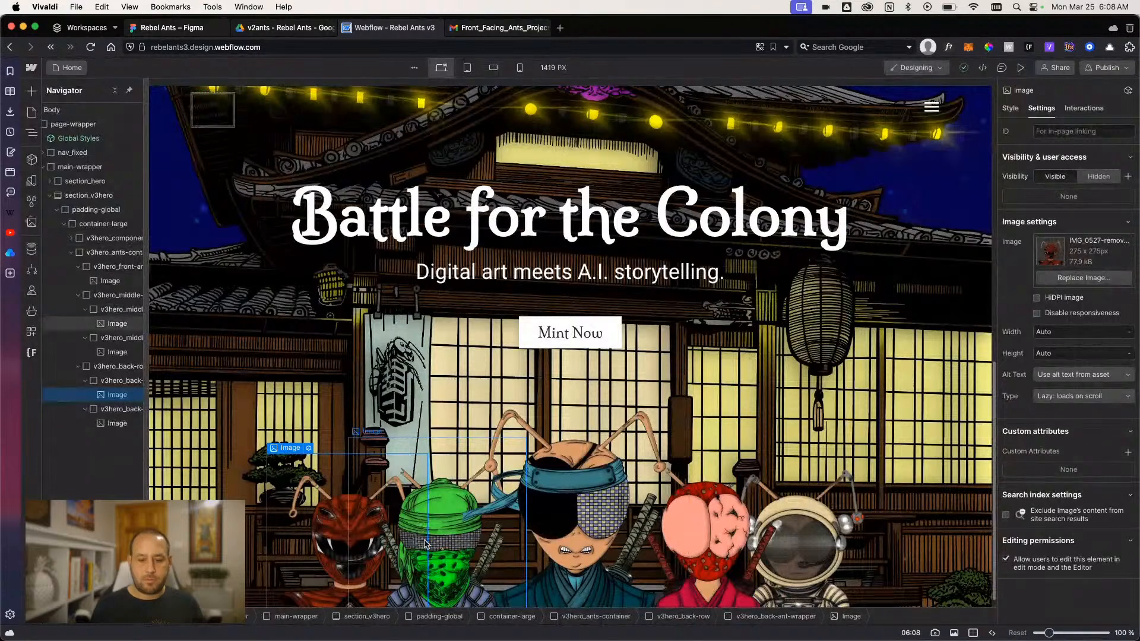
pyautogui.click(566, 488)
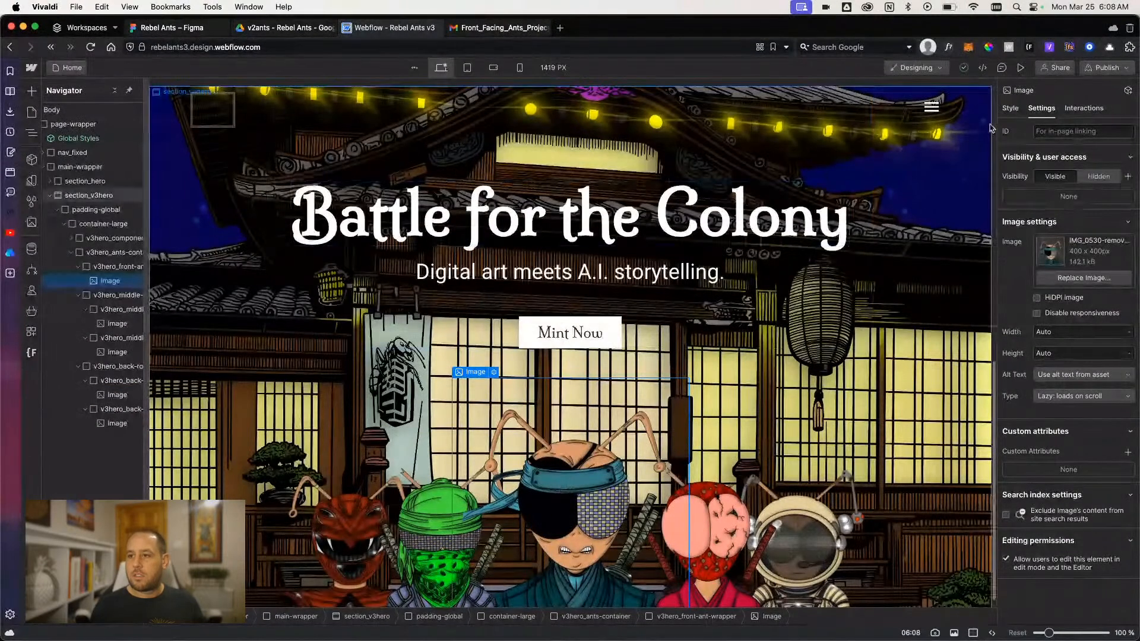
pyautogui.click(1009, 108)
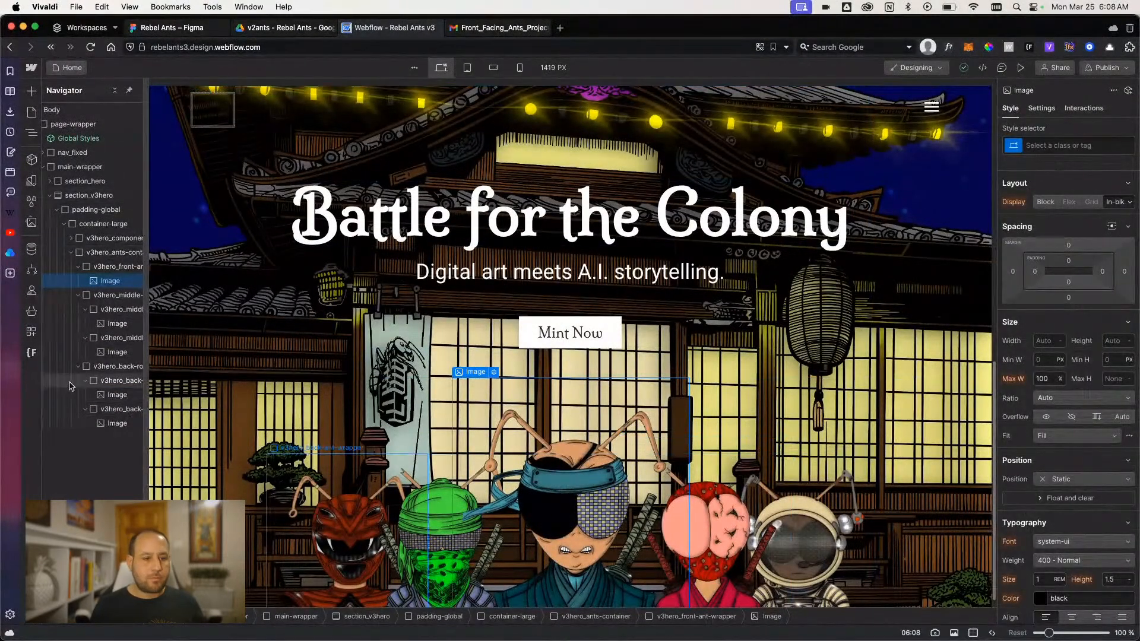
pyautogui.click(634, 408)
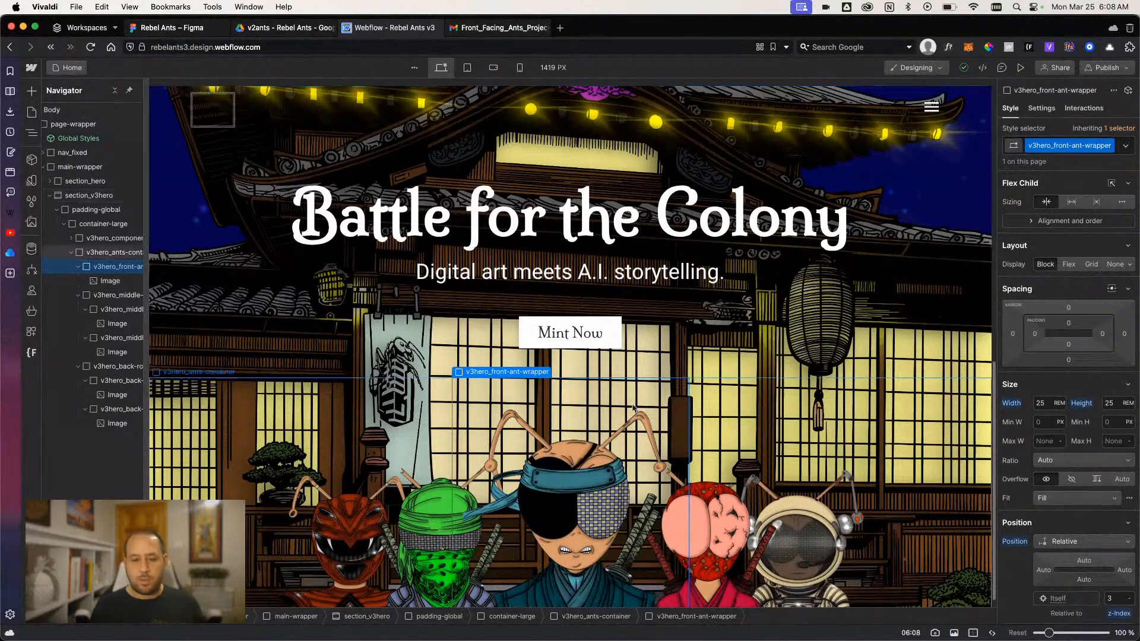
pyautogui.click(100, 309)
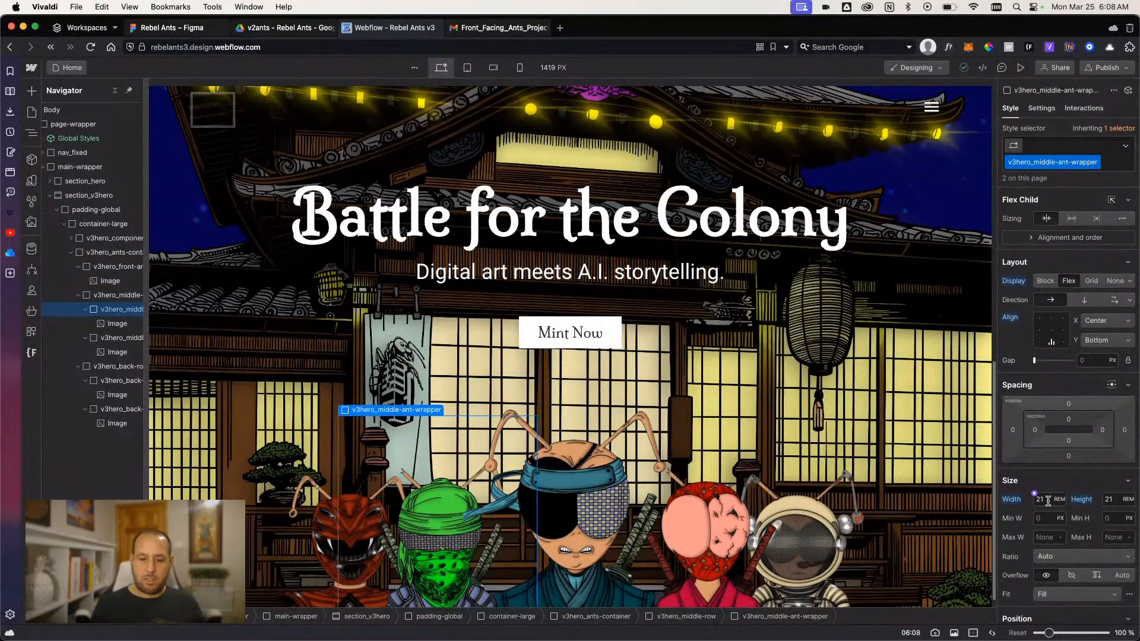
pyautogui.write('22')
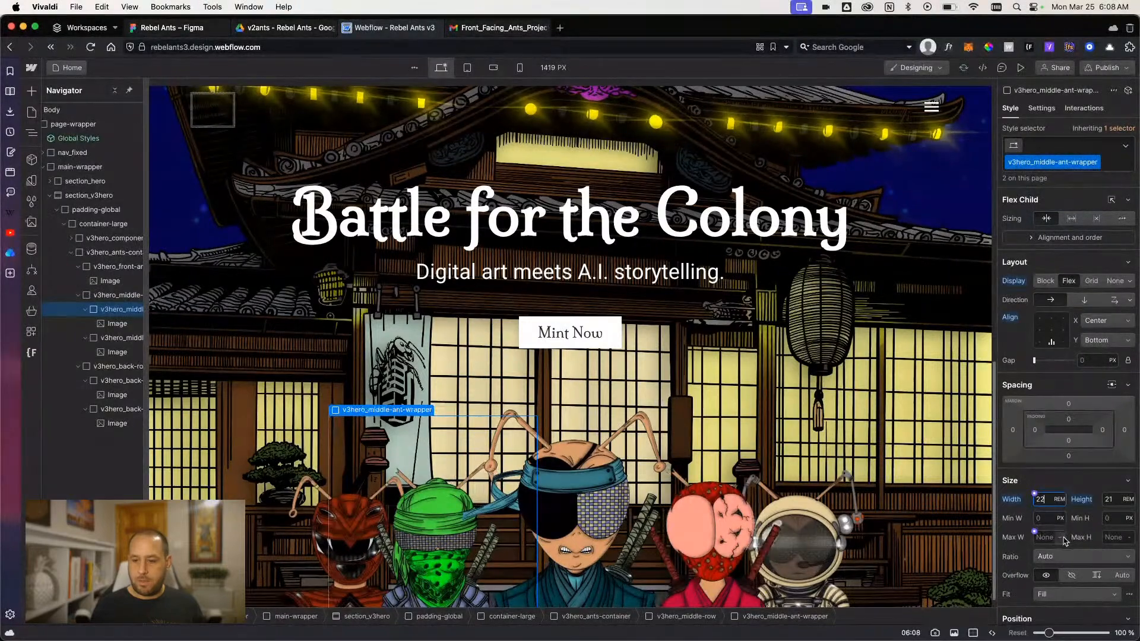
pyautogui.press('Return')
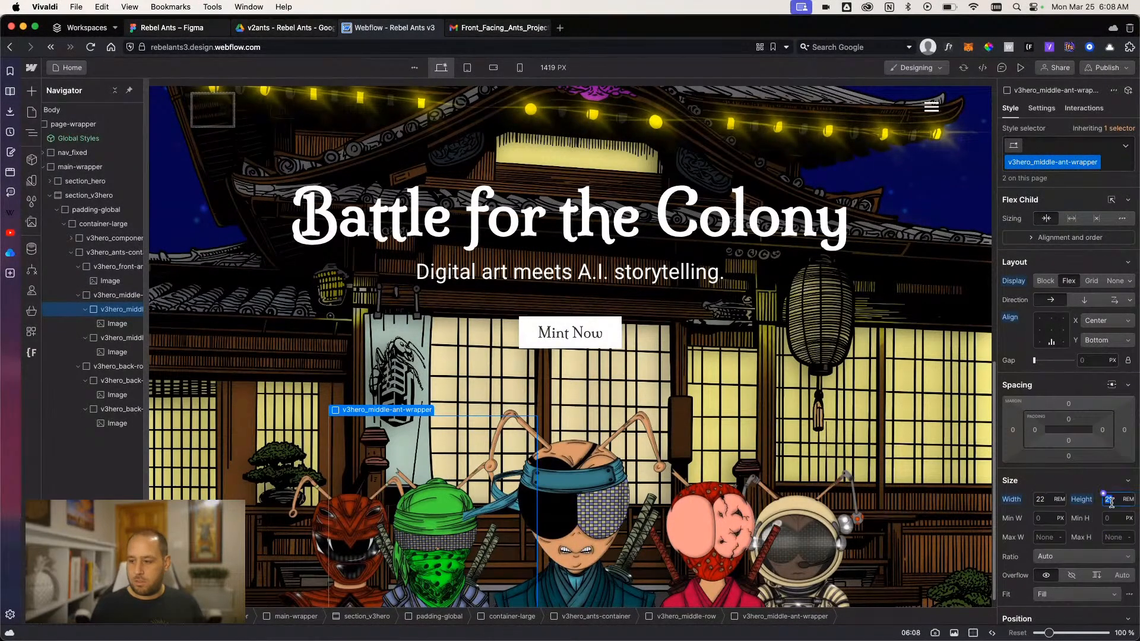
pyautogui.write('22')
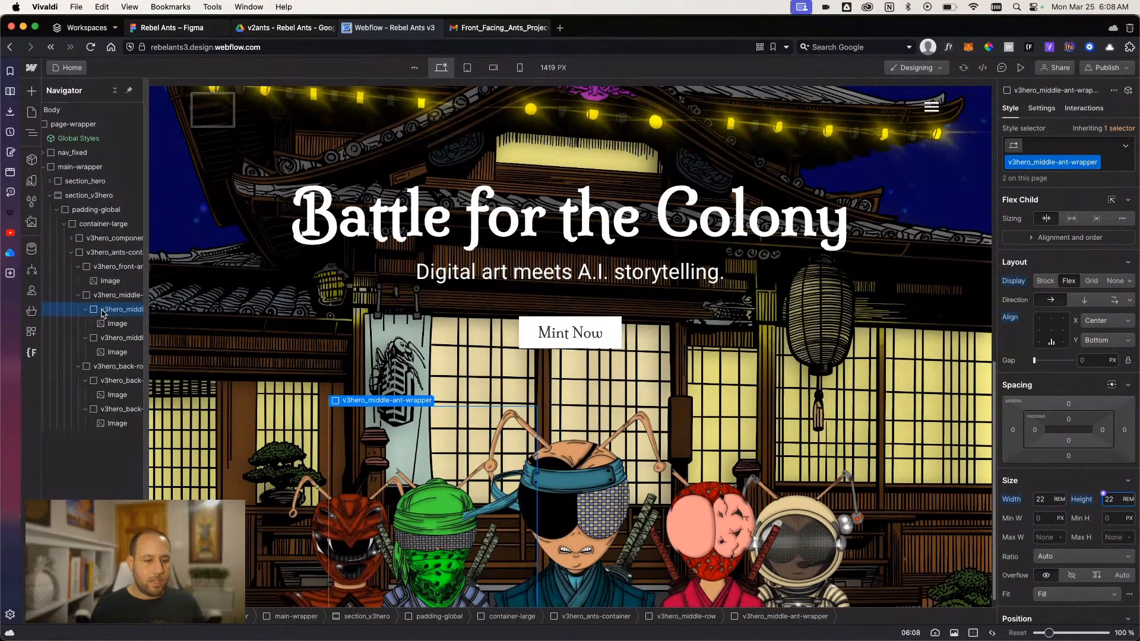
# - Set the v3hero_back-ant-wrapper's width and height to 19 rem and check the ants in the page preview
pyautogui.click(102, 381)
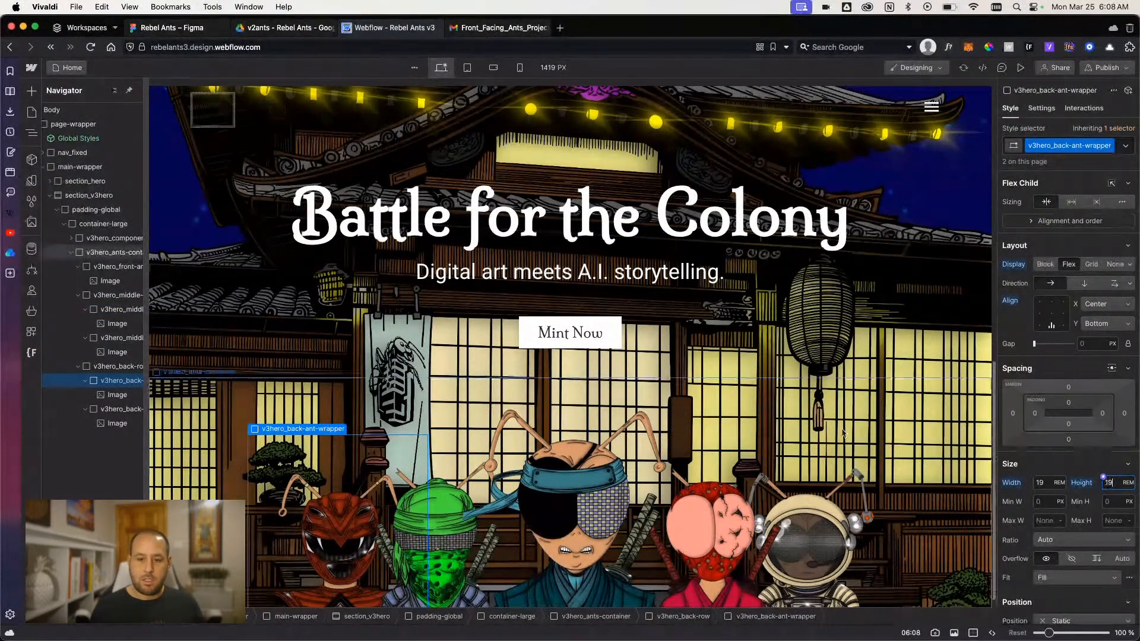
pyautogui.click(1021, 67)
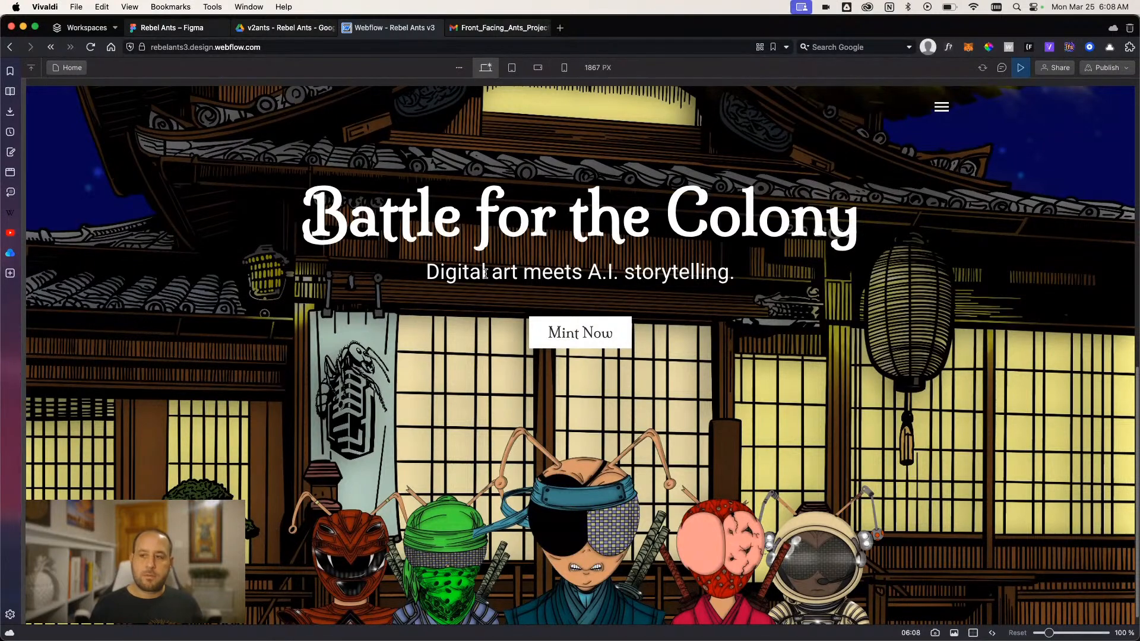
pyautogui.click(1016, 69)
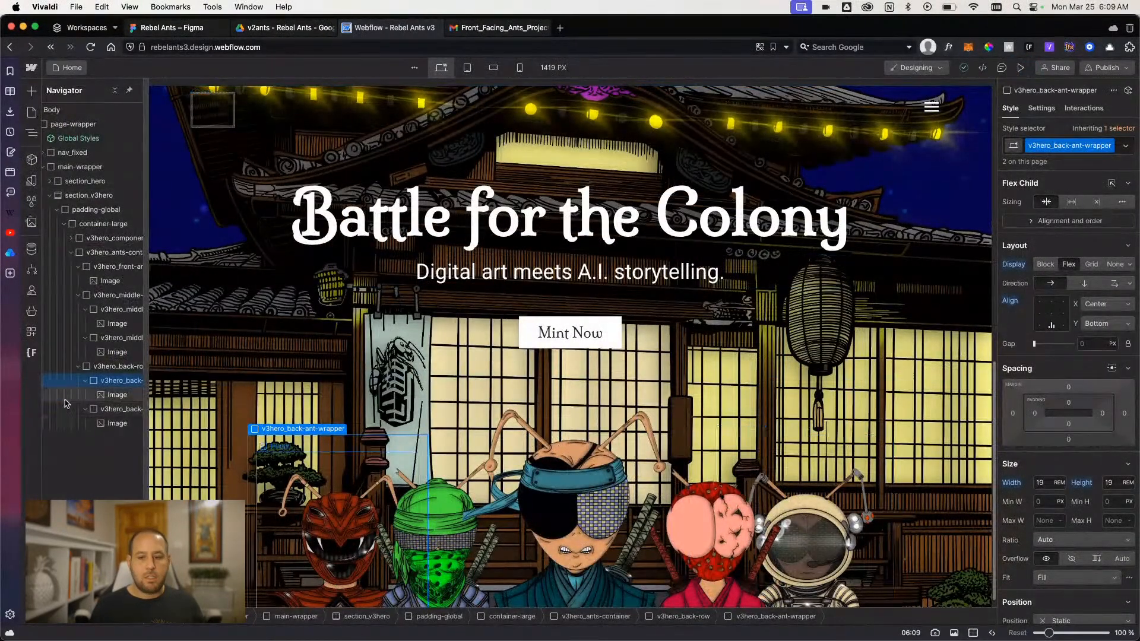
# - Examine the style settings of the front ant wrapper, section_hero, section_v3hero and v3hero_component
pyautogui.click(527, 495)
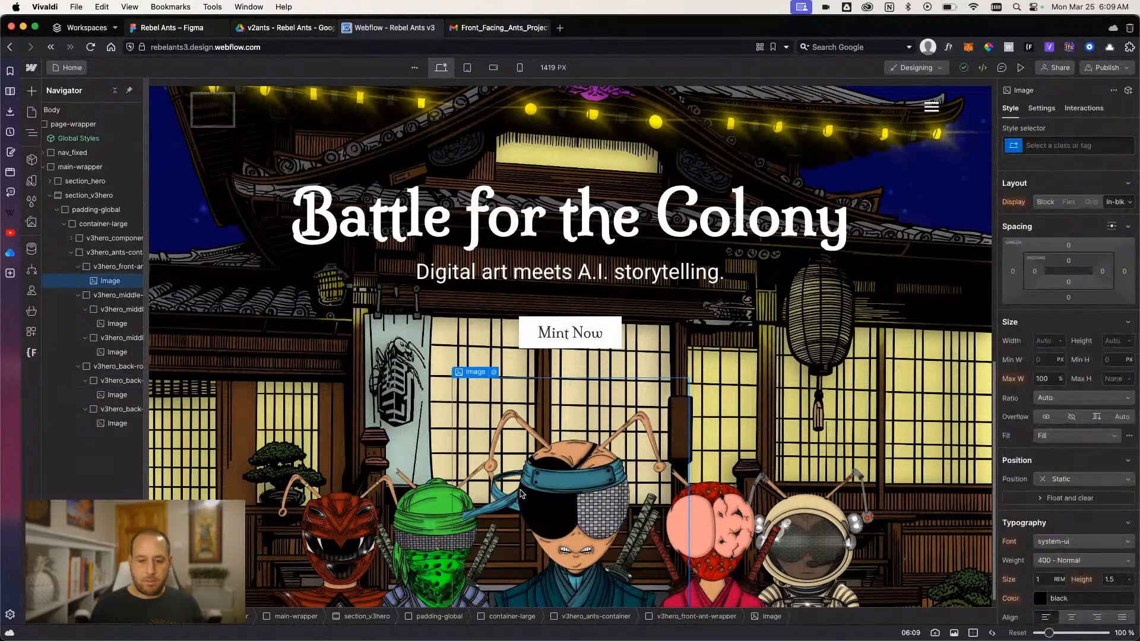
pyautogui.click(111, 269)
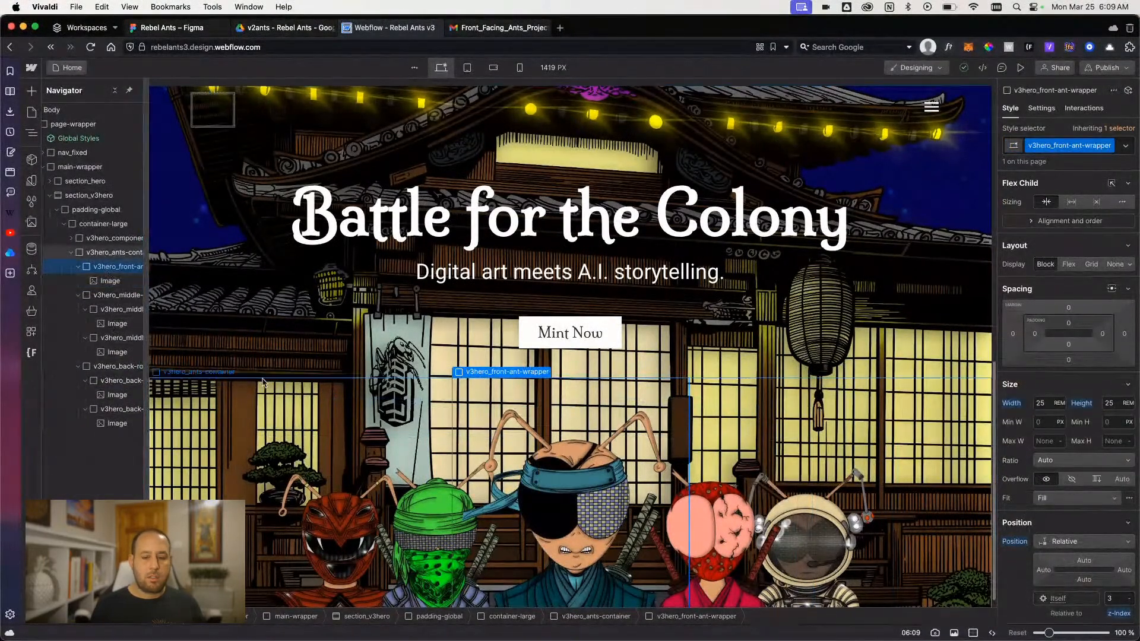
pyautogui.scroll(-1, 253, 430)
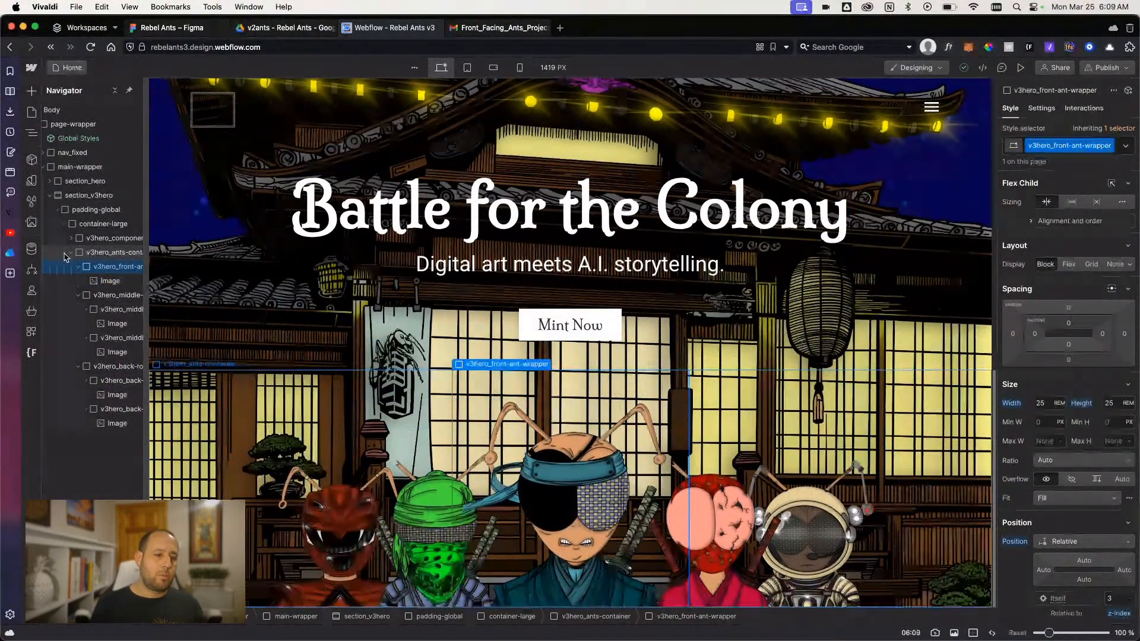
pyautogui.click(67, 253)
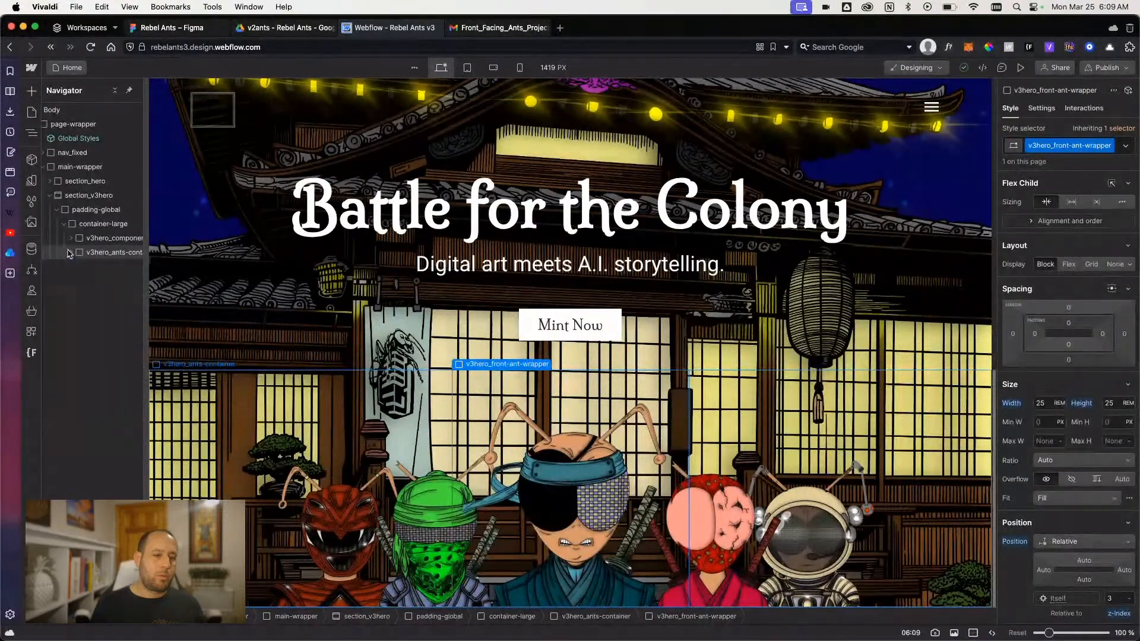
pyautogui.click(73, 181)
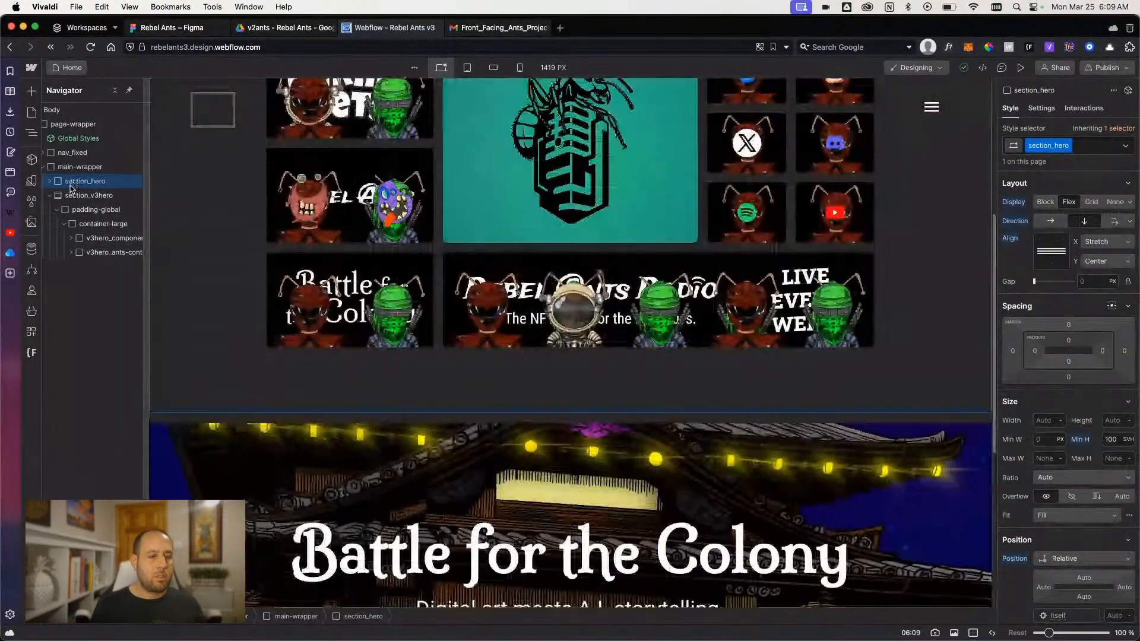
pyautogui.click(69, 196)
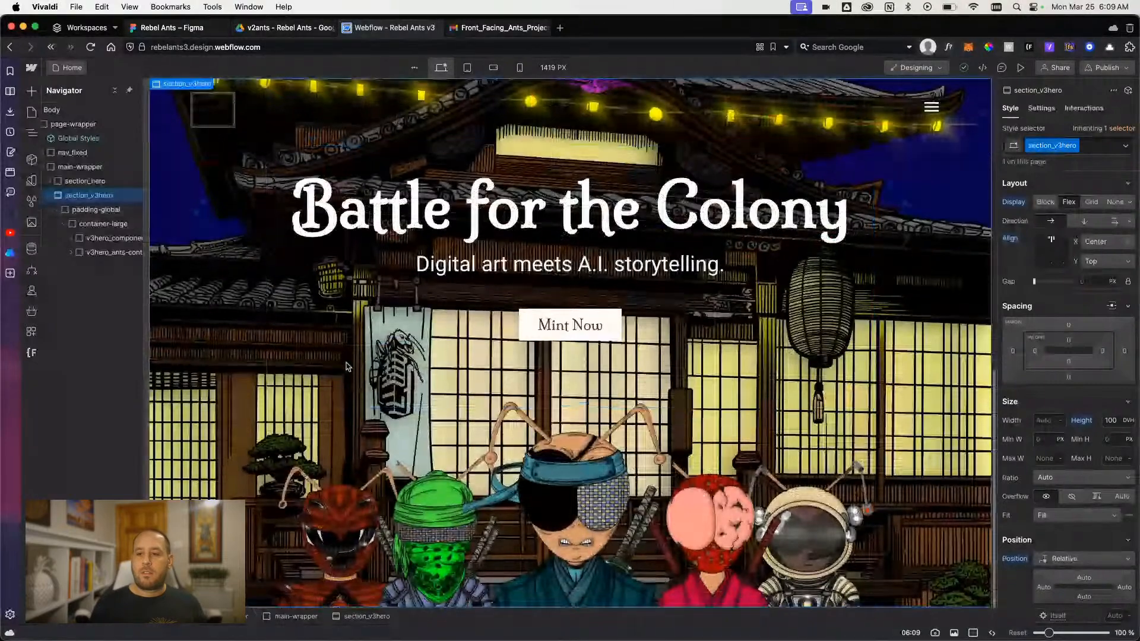
pyautogui.click(98, 238)
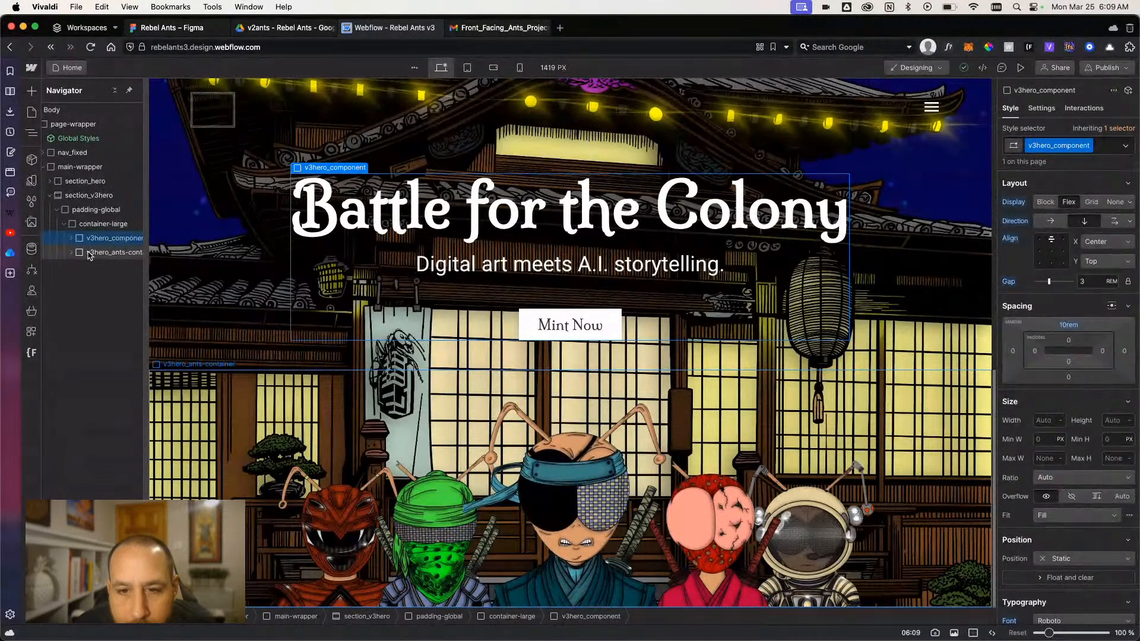
# - Collapse the front, middle and back groups inside v3hero_ants-container and review each one's style settings
pyautogui.click(89, 253)
pyautogui.click(71, 253)
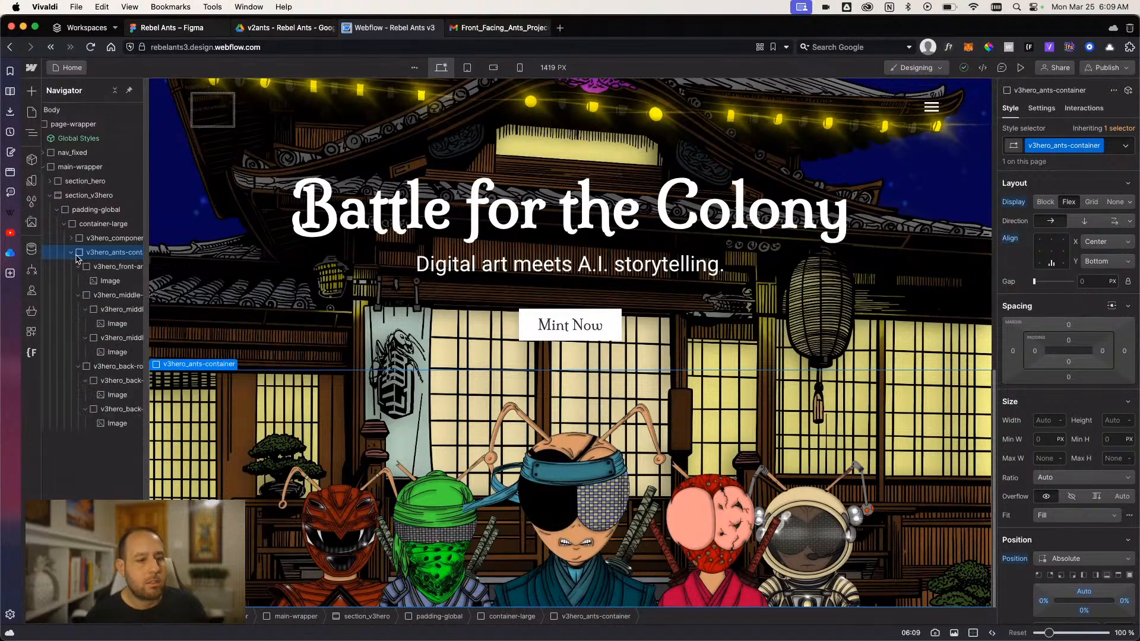
pyautogui.click(78, 267)
pyautogui.click(77, 281)
pyautogui.click(78, 295)
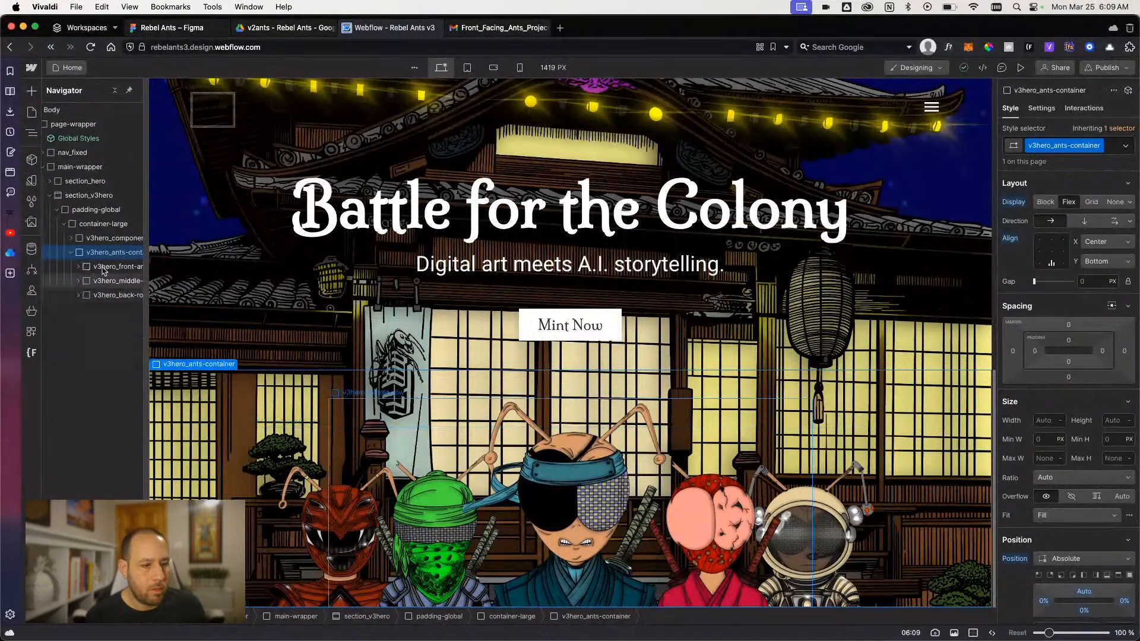
pyautogui.click(106, 268)
pyautogui.click(106, 282)
pyautogui.click(116, 295)
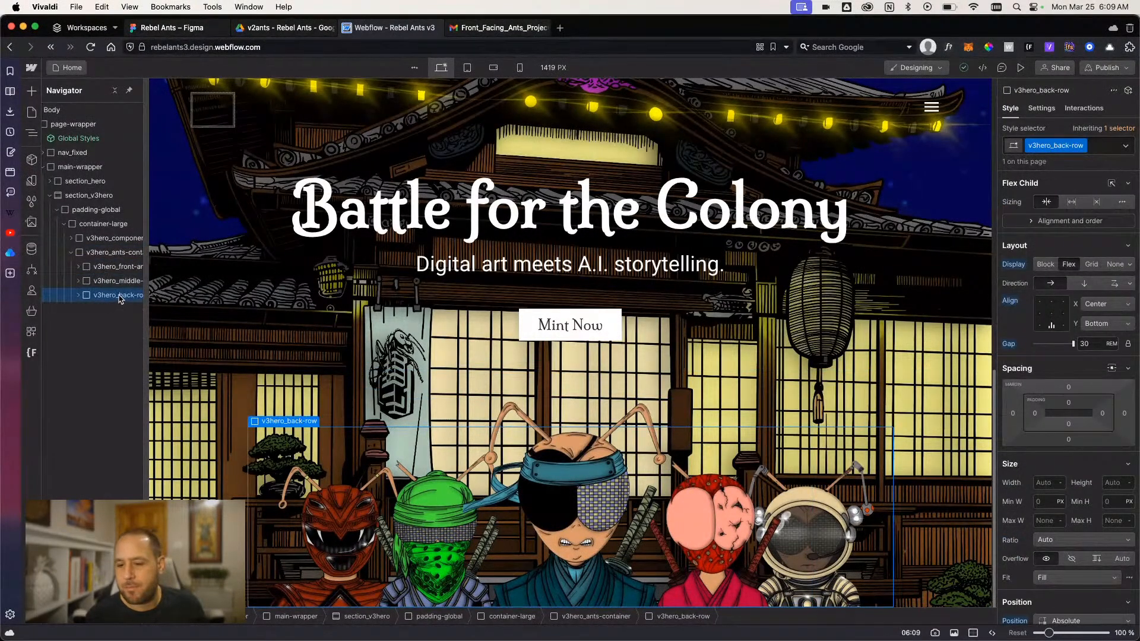
pyautogui.click(114, 267)
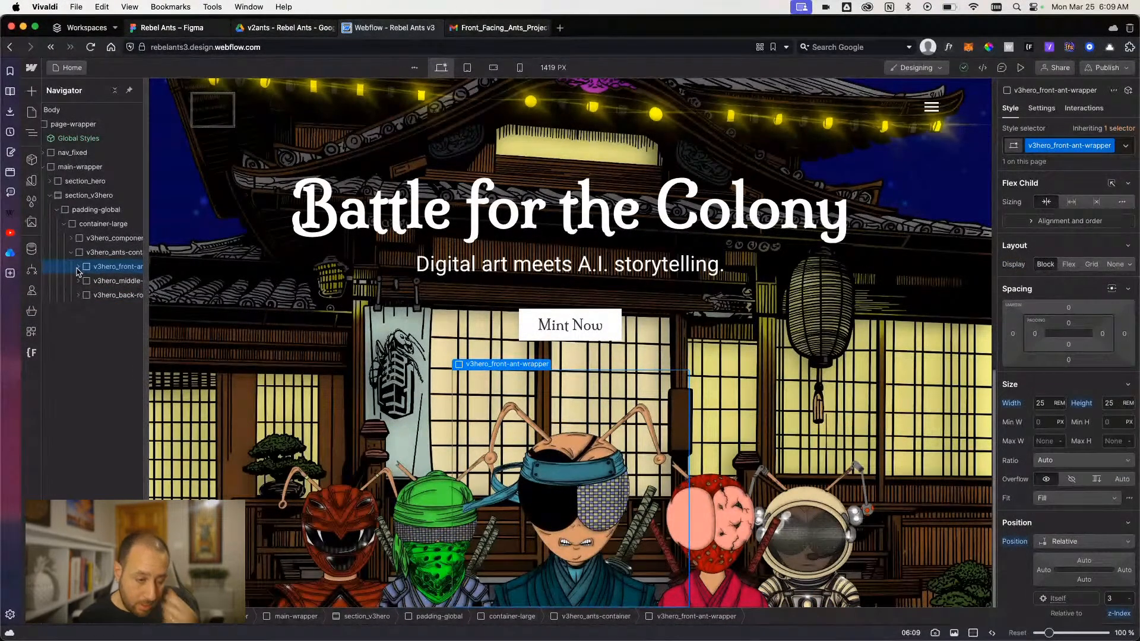
pyautogui.click(78, 267)
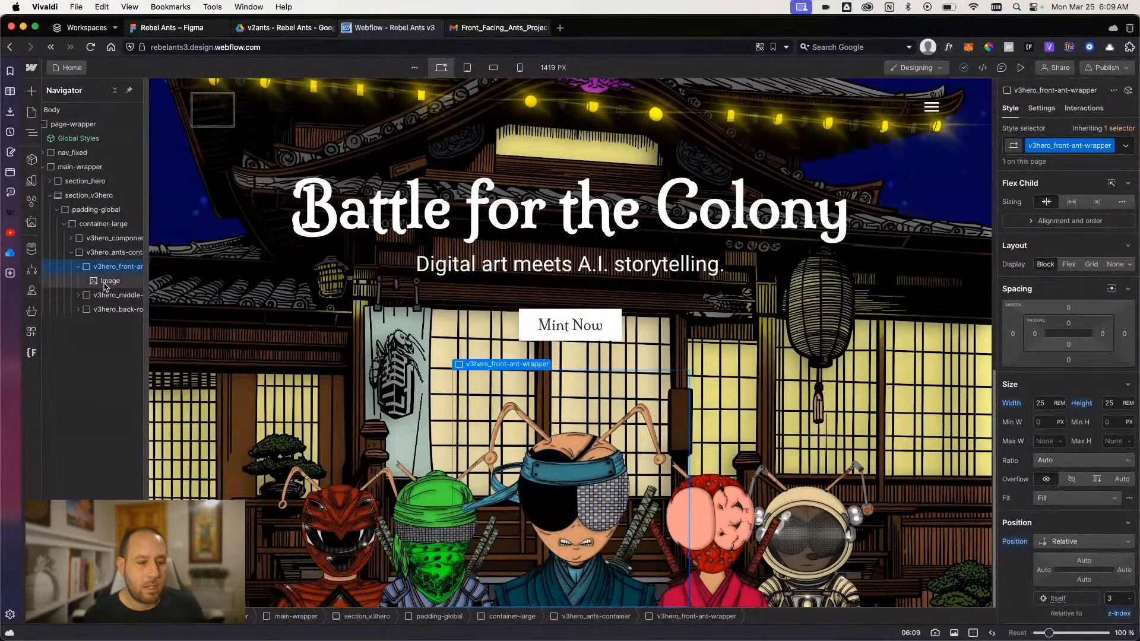
pyautogui.click(77, 267)
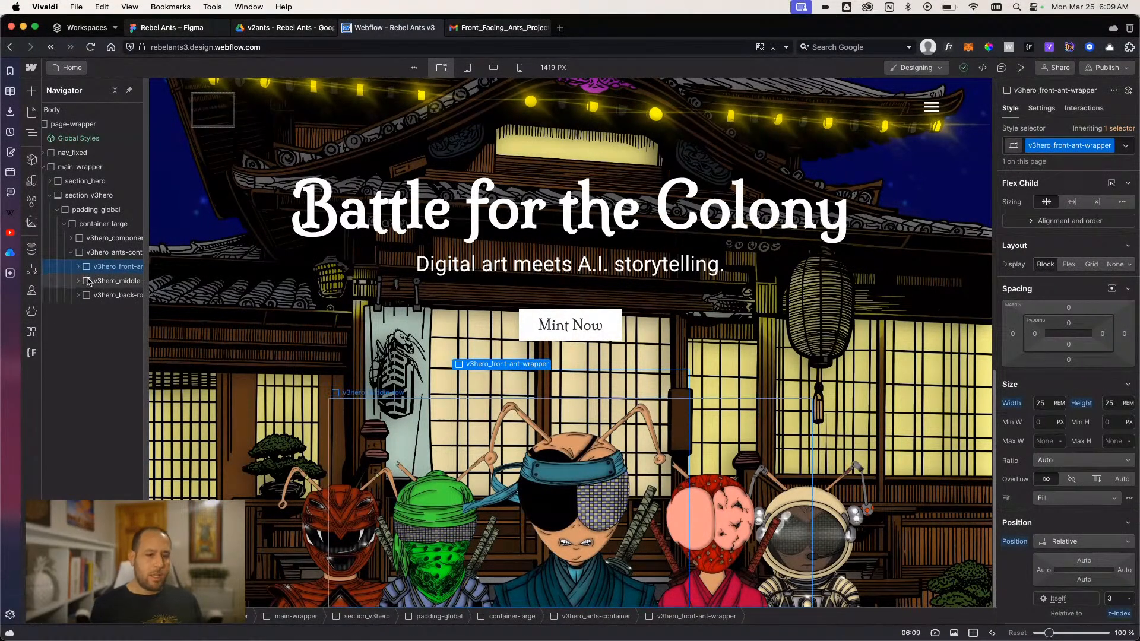
# - Add a page load trigger that starts an animation when the page finishes loading
pyautogui.click(1083, 108)
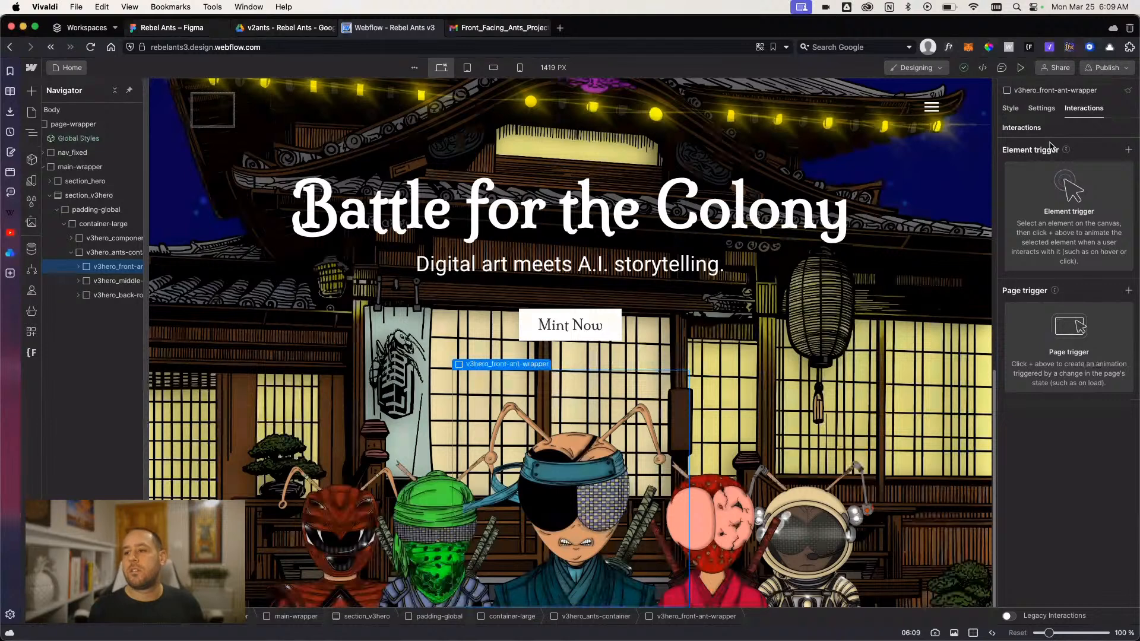
pyautogui.click(1128, 290)
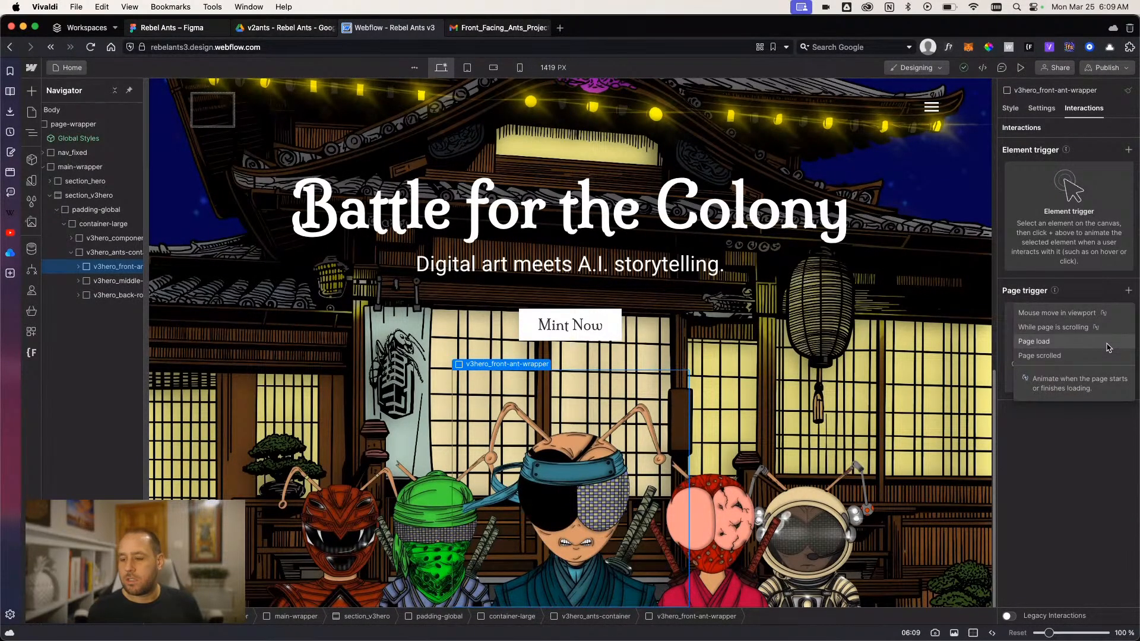
pyautogui.click(1108, 347)
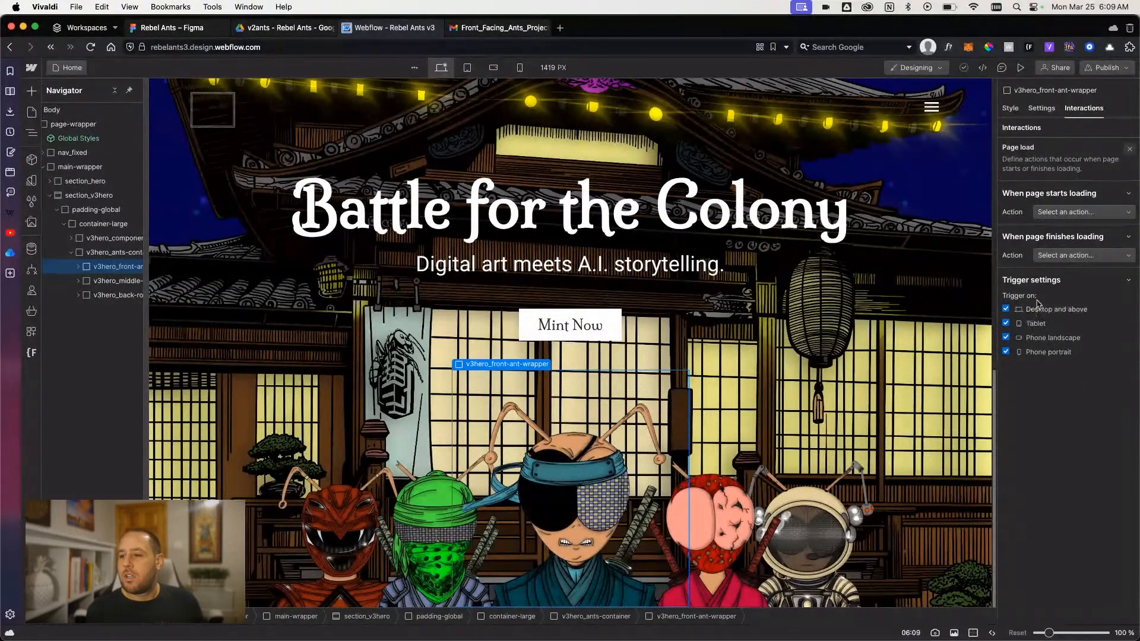
pyautogui.click(1061, 215)
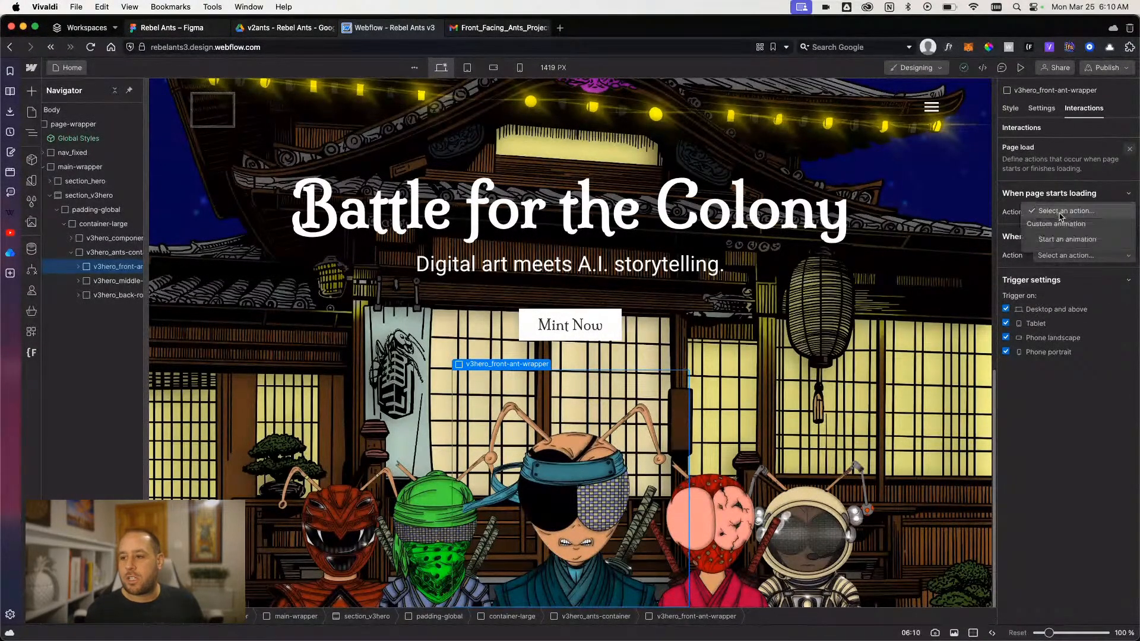
pyautogui.click(1061, 213)
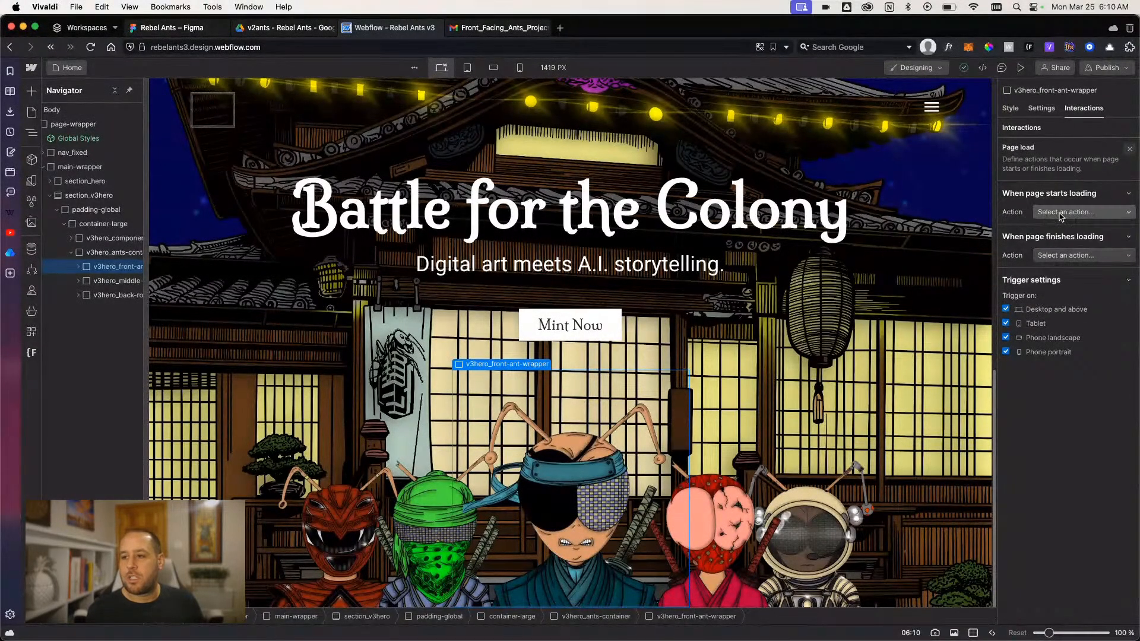
pyautogui.click(1056, 257)
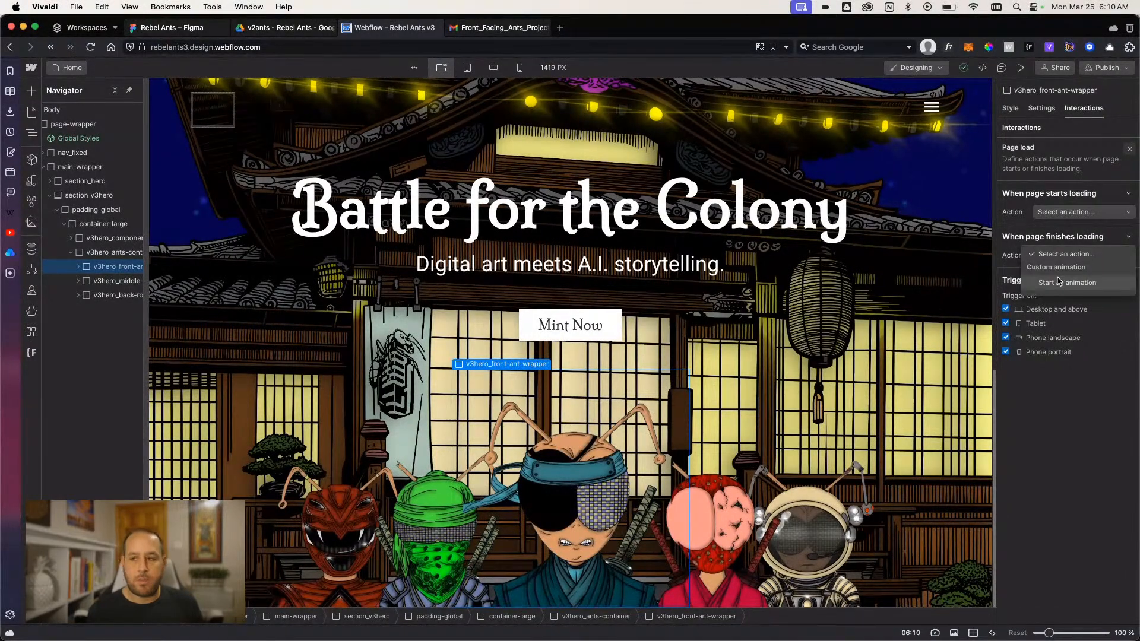
pyautogui.click(1058, 281)
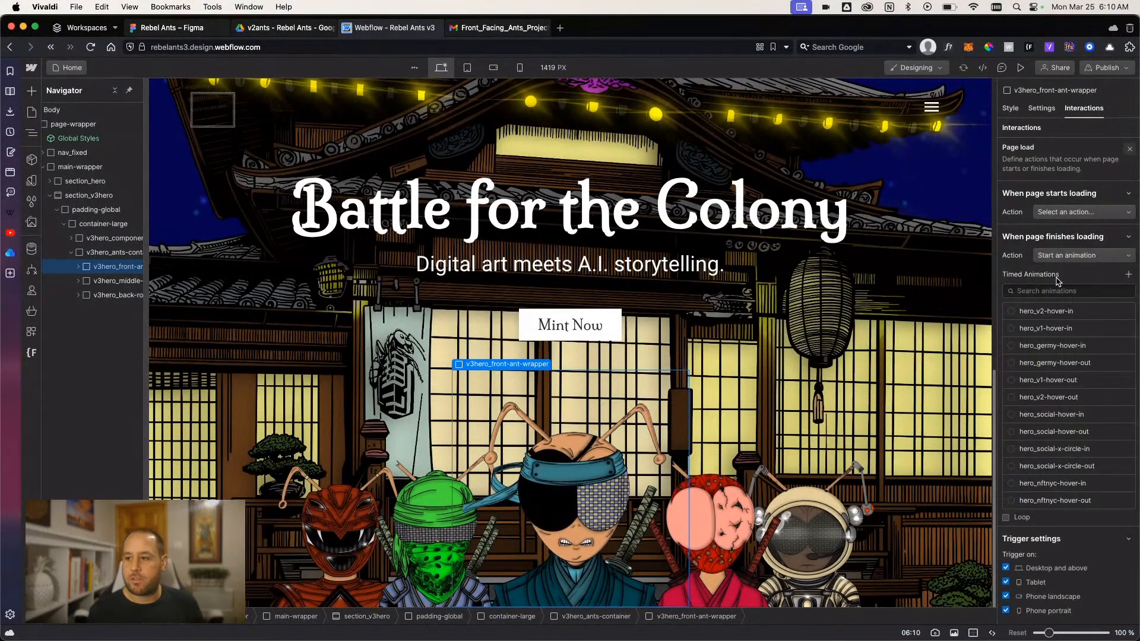
# - Create a timed animation named v2ants_page-load for the page-finished-loading trigger
pyautogui.click(1128, 275)
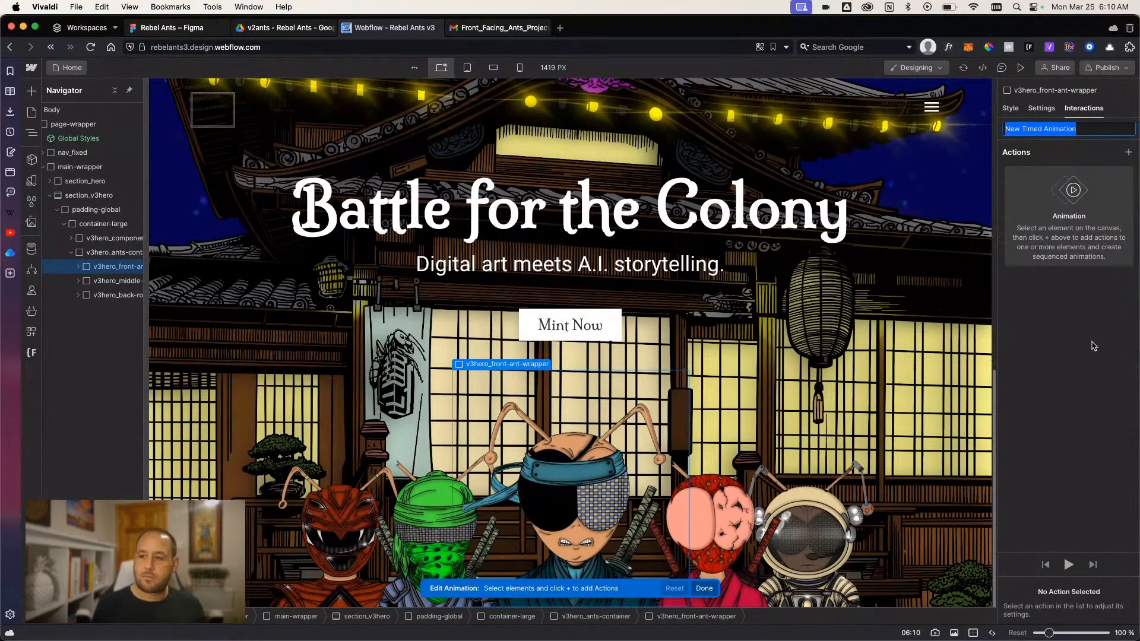
pyautogui.write('v3hero_')
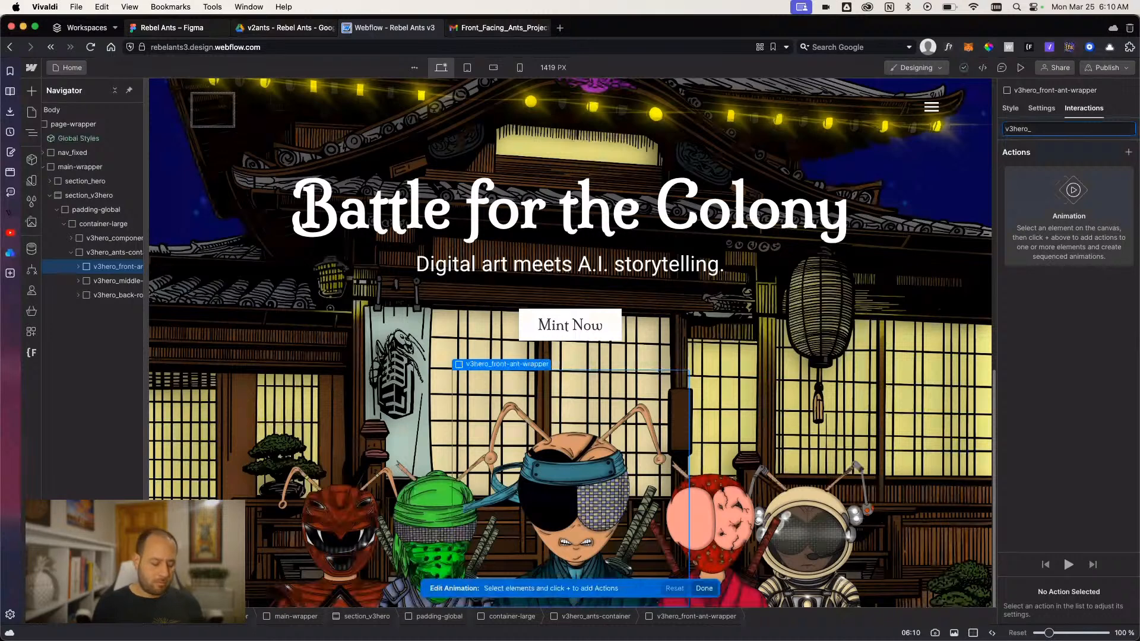
pyautogui.press('BackSpace')
pyautogui.press('BackSpace')
pyautogui.press('BackSpace')
pyautogui.press('BackSpace')
pyautogui.press('BackSpace')
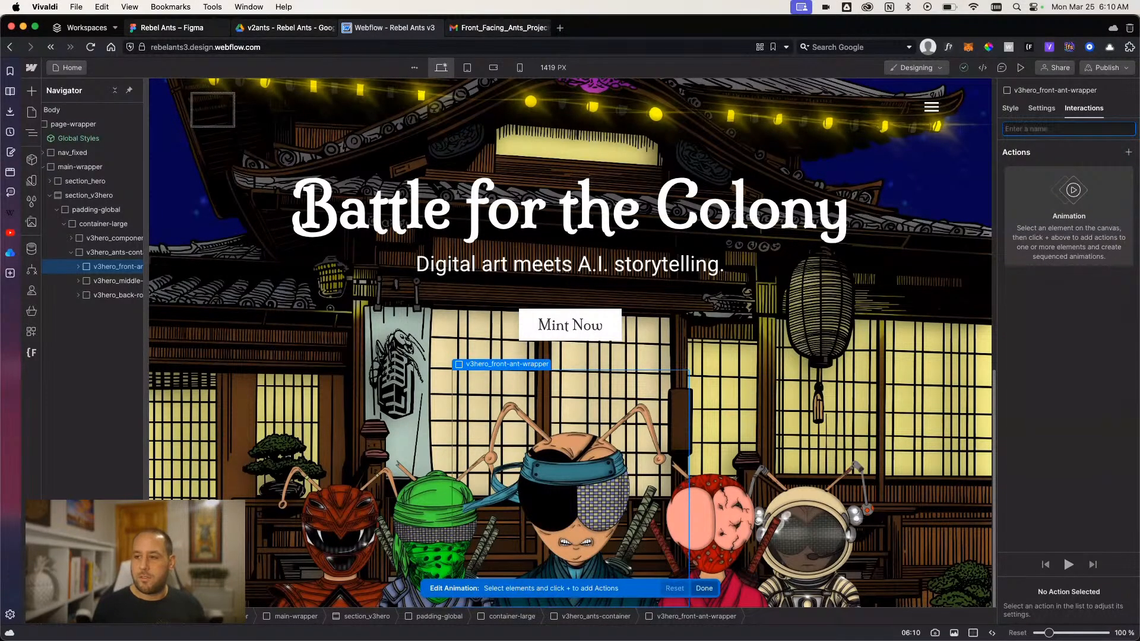
pyautogui.write('2ants_')
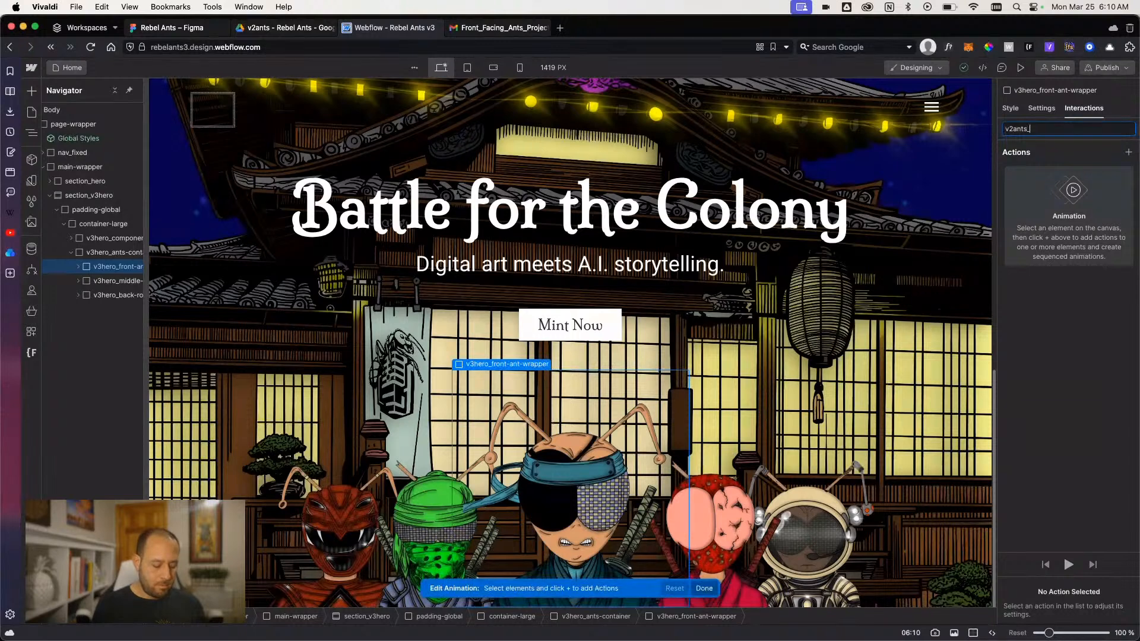
pyautogui.write('page-lo')
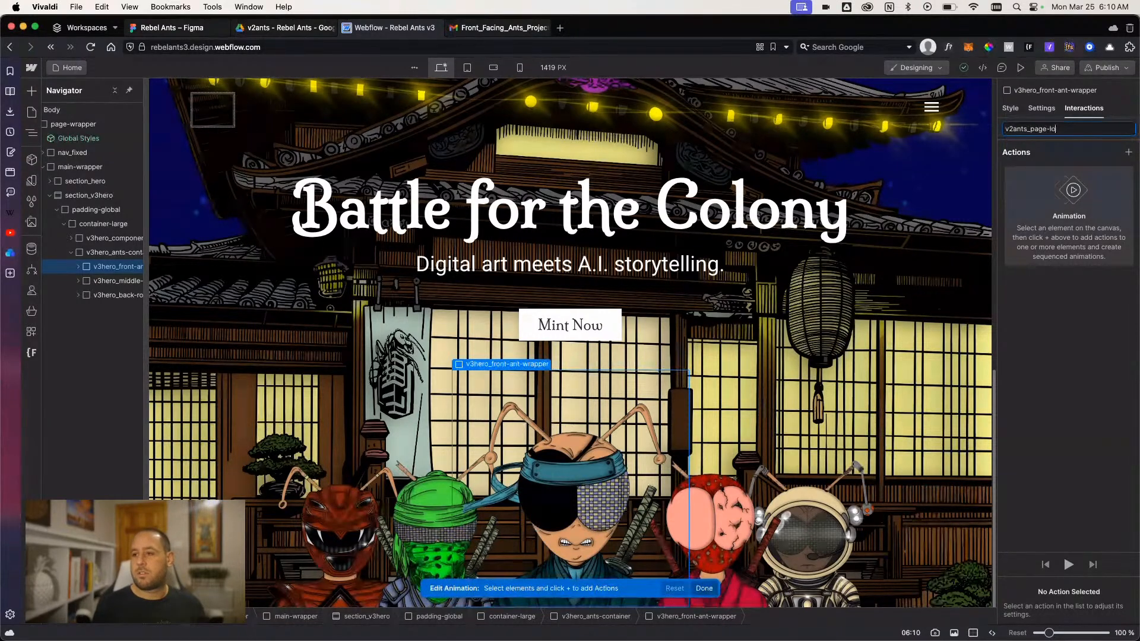
pyautogui.write('ad')
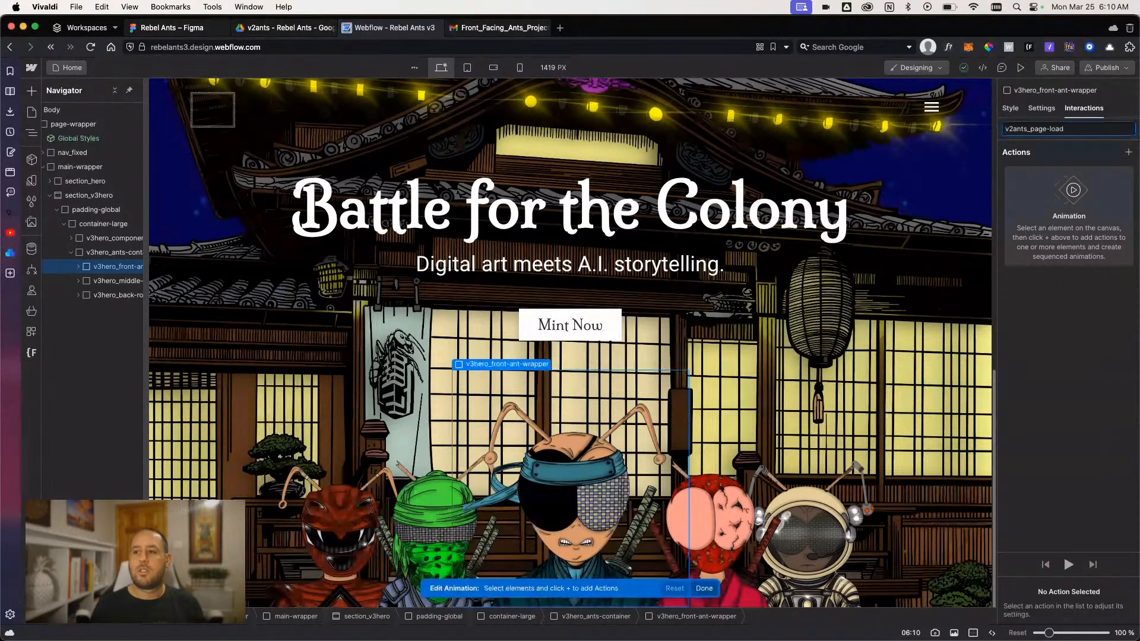
pyautogui.press('Return')
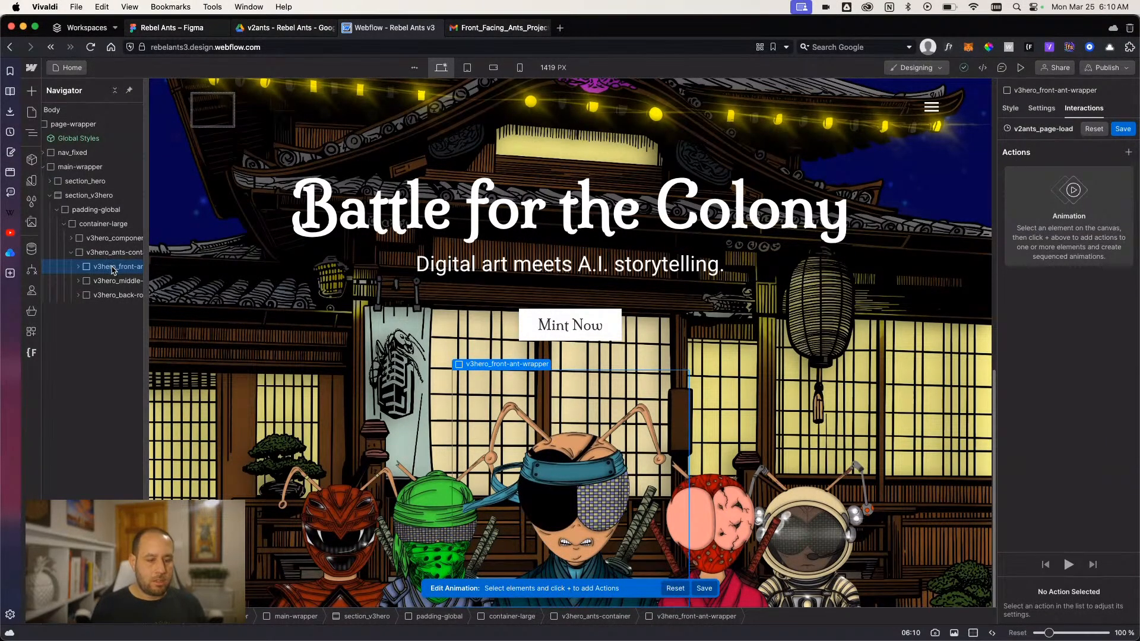
# - Add a Move action for v3hero_front-ant-wrapper as an initial state with a vertical offset of 100%
pyautogui.click(1127, 153)
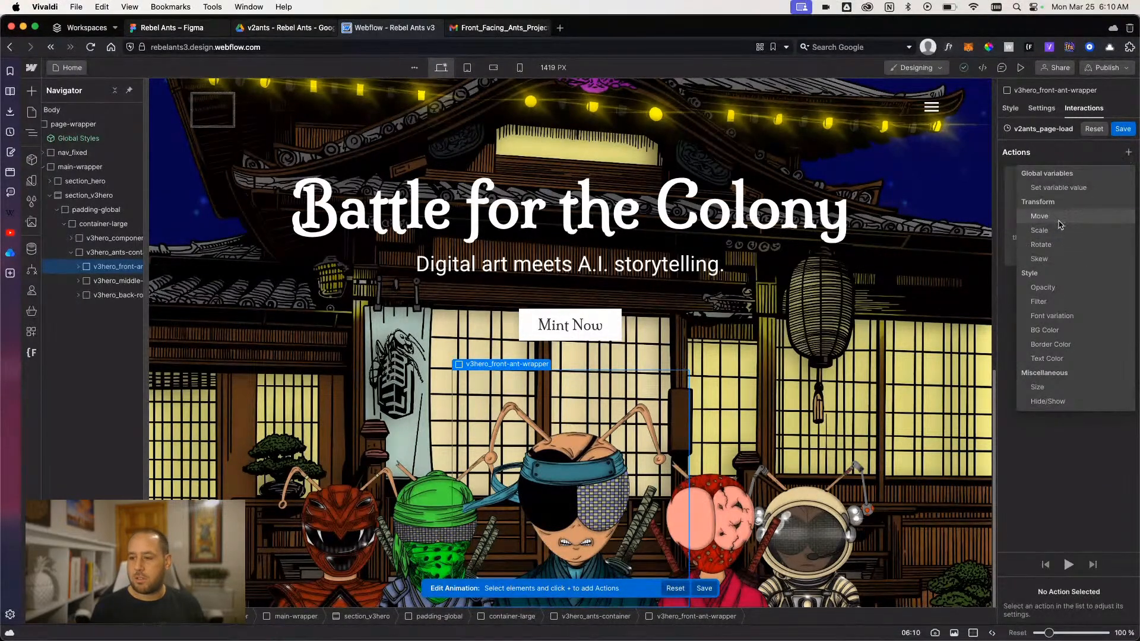
pyautogui.click(1060, 223)
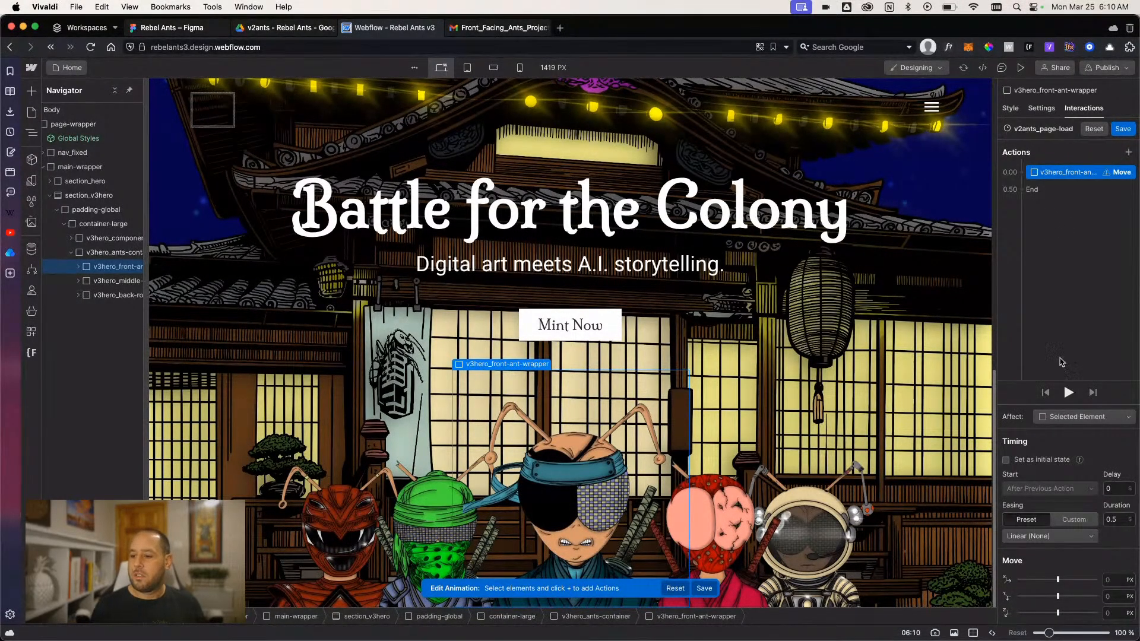
pyautogui.click(1007, 460)
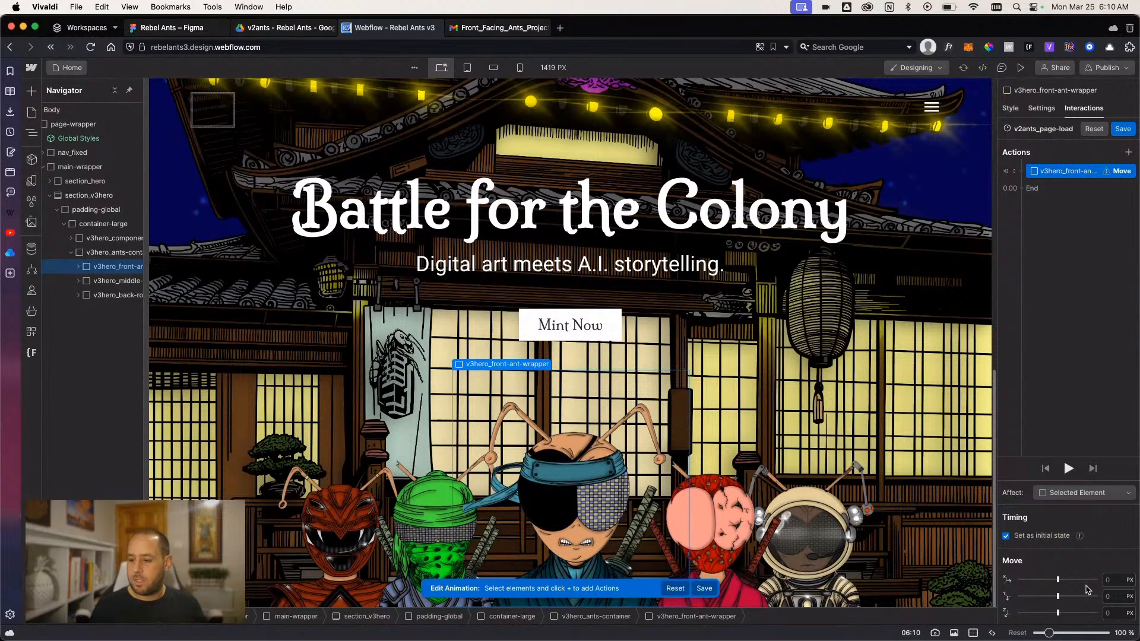
pyautogui.click(1108, 594)
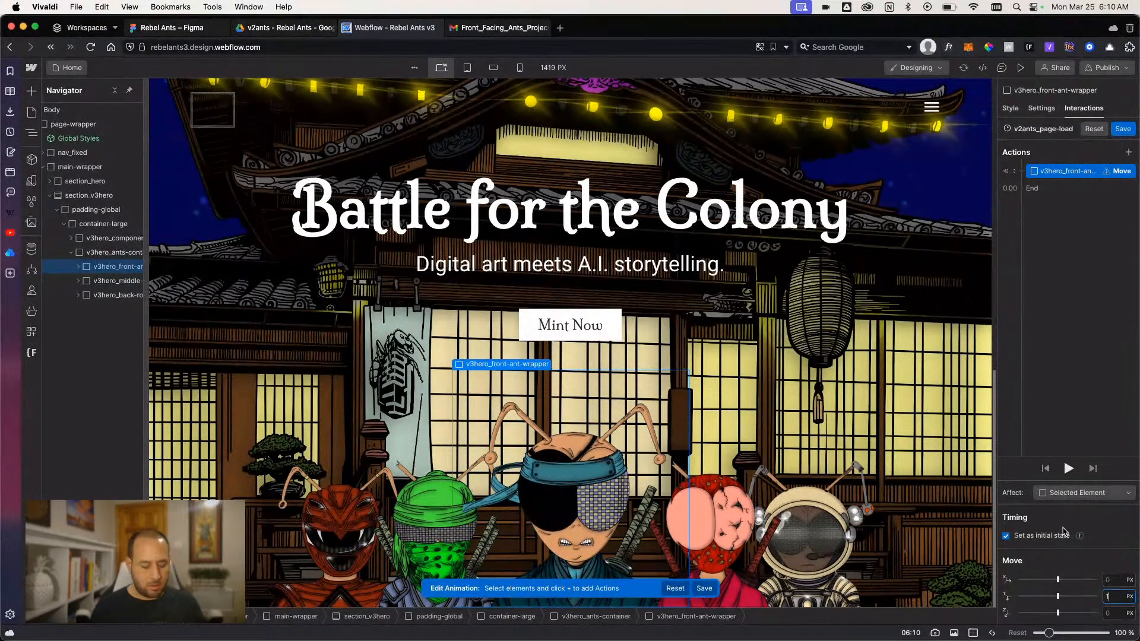
pyautogui.write('100')
pyautogui.press('Return')
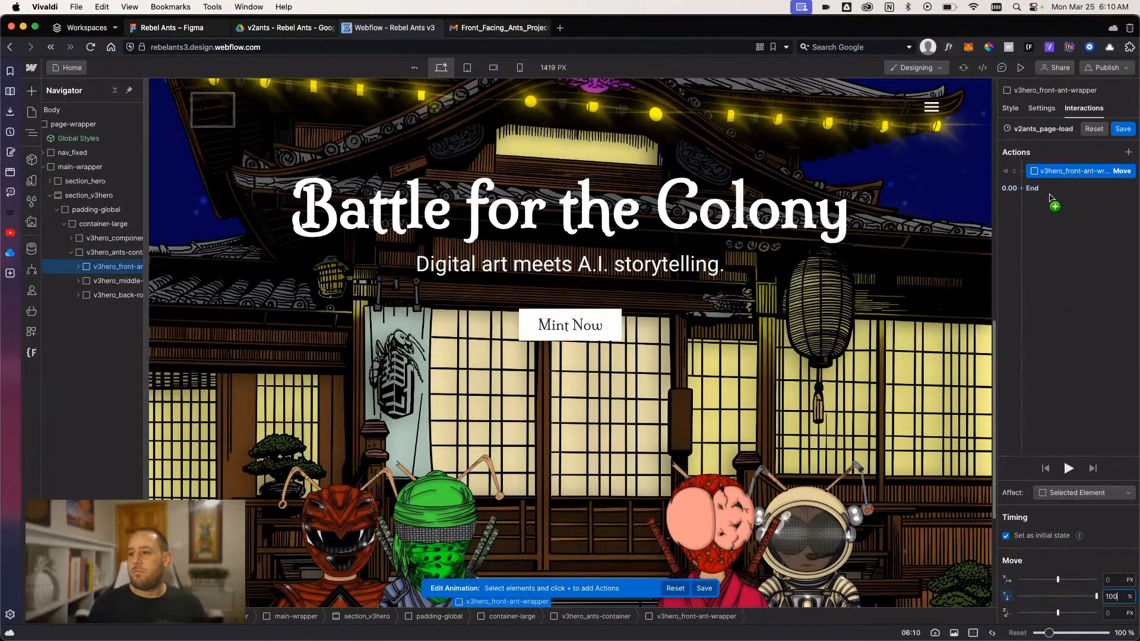
# - Add a second Move action that brings v3hero_front-ant-wrapper to 0% vertically with Out Quart easing
pyautogui.click(1131, 155)
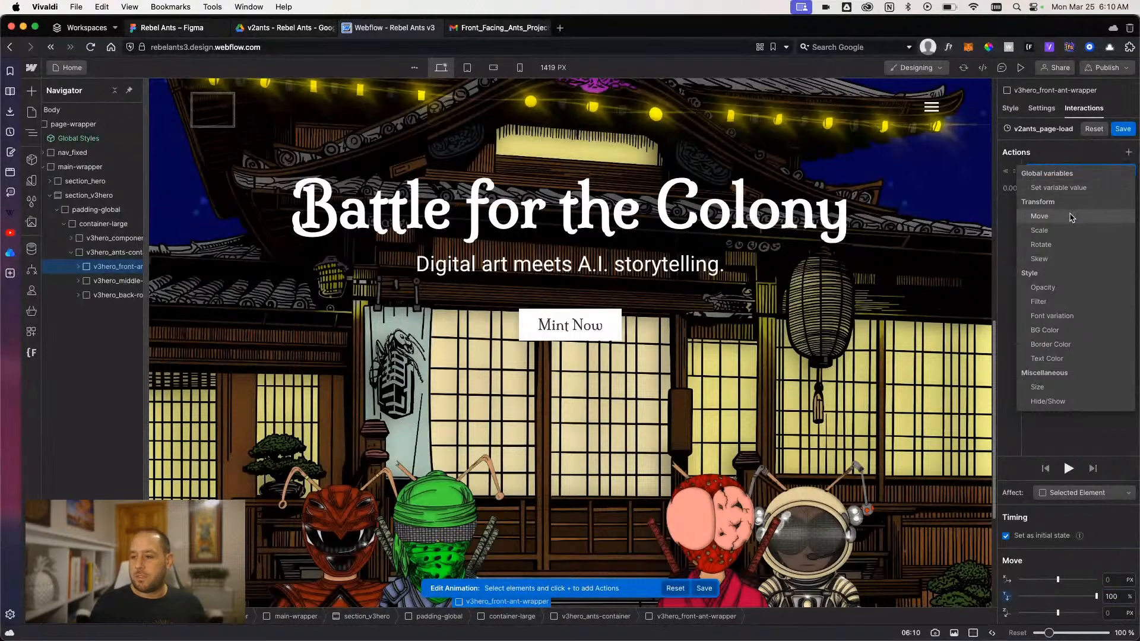
pyautogui.click(1073, 217)
pyautogui.click(1127, 598)
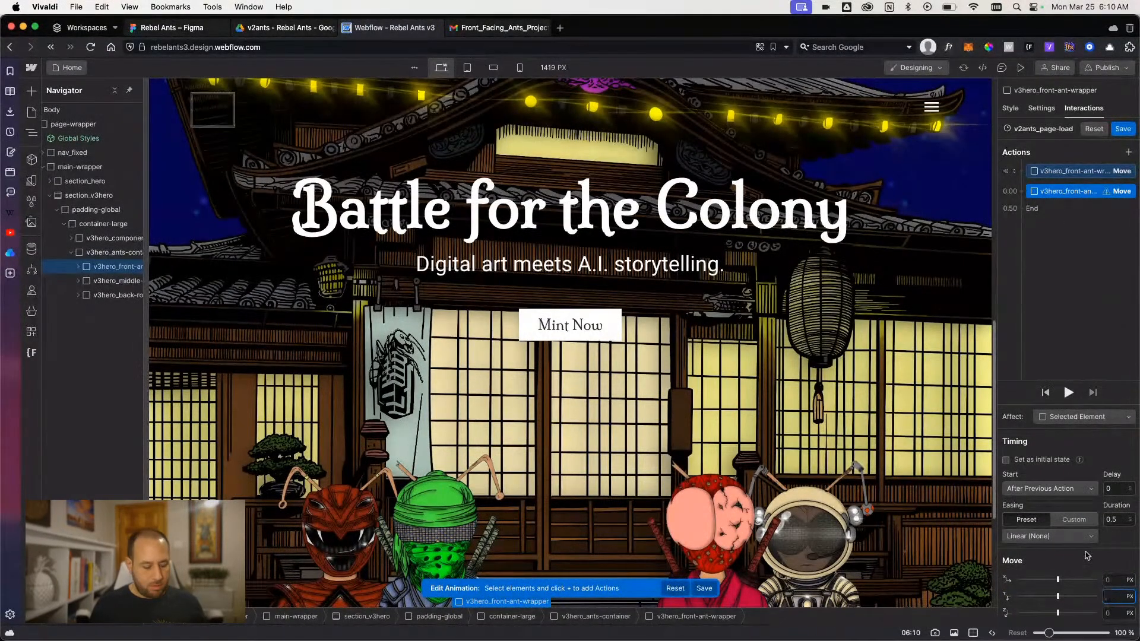
pyautogui.write('%')
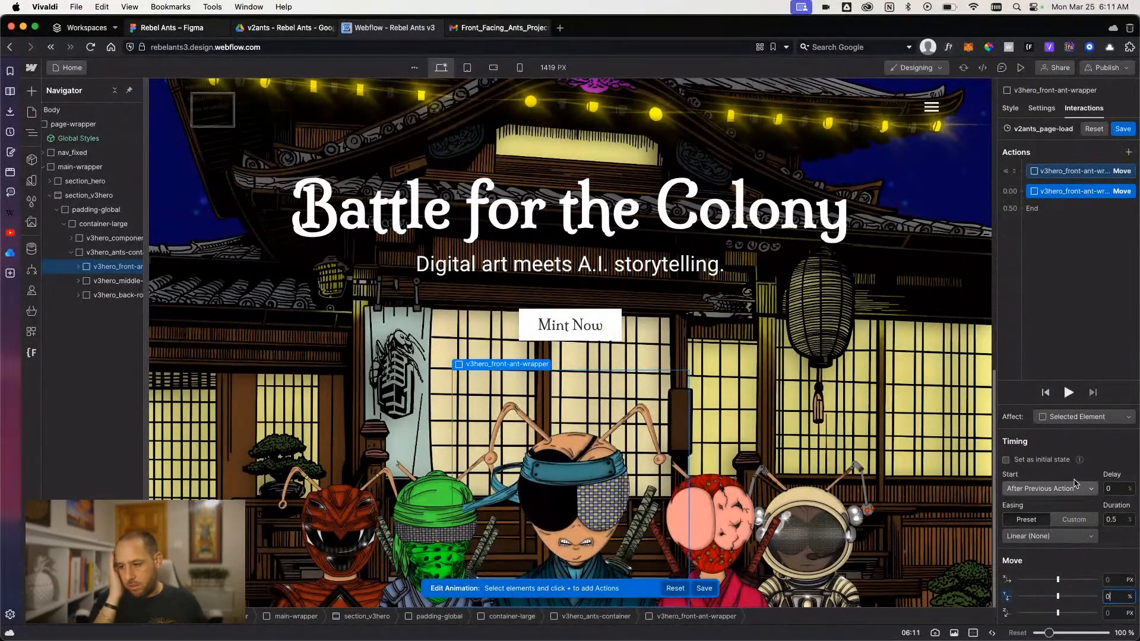
pyautogui.click(1036, 537)
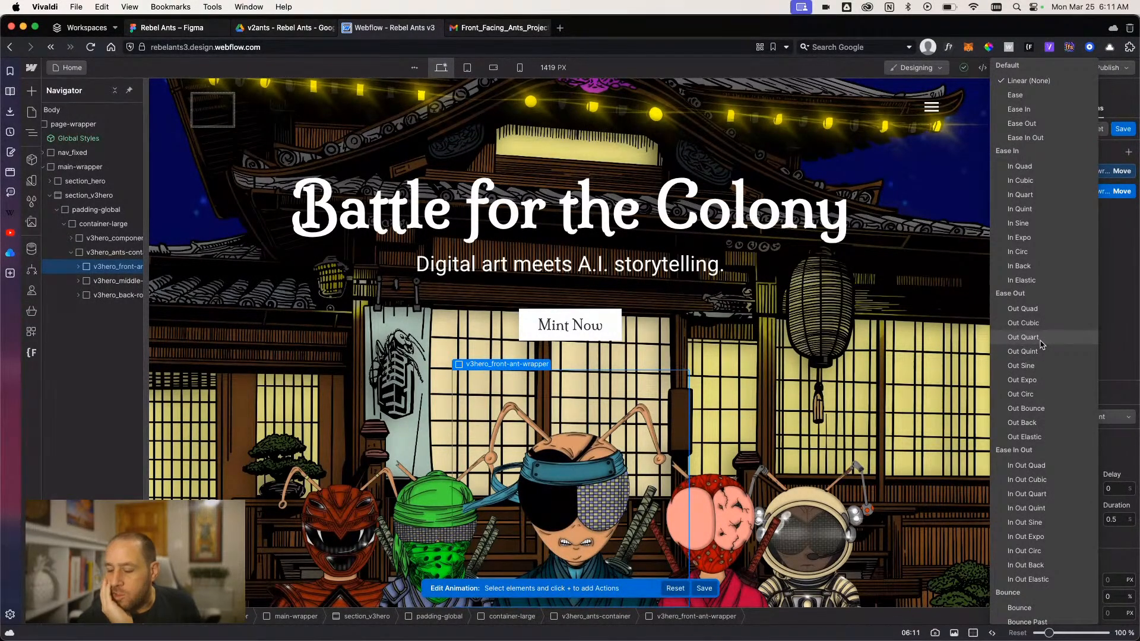
pyautogui.click(1023, 337)
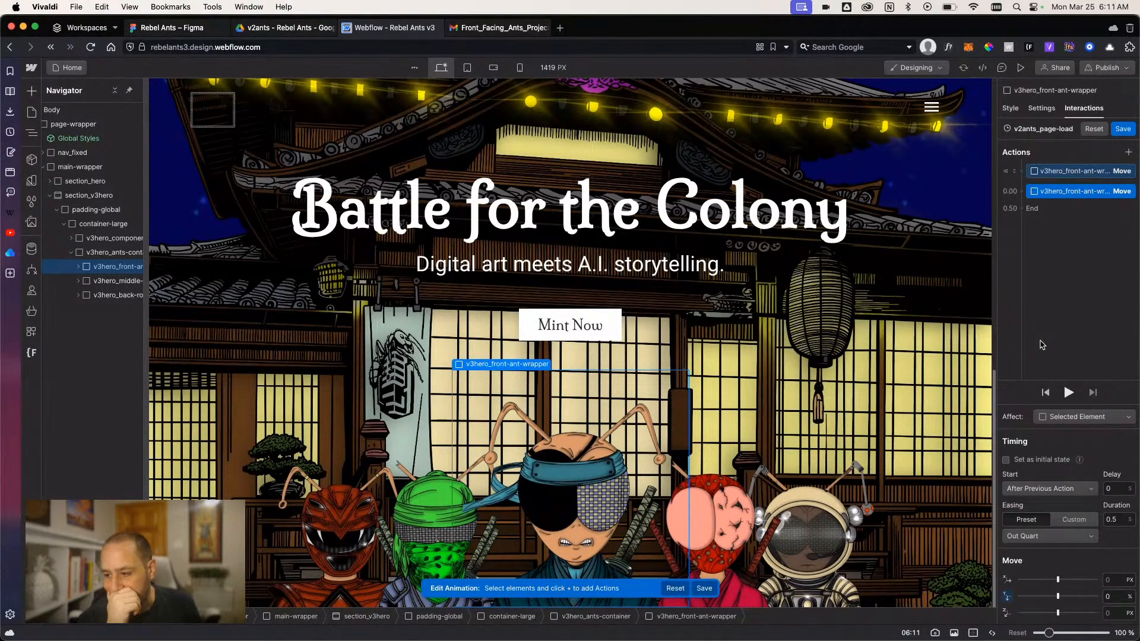
# - Play the animation several times to check how the front ant rises into view
pyautogui.click(1066, 393)
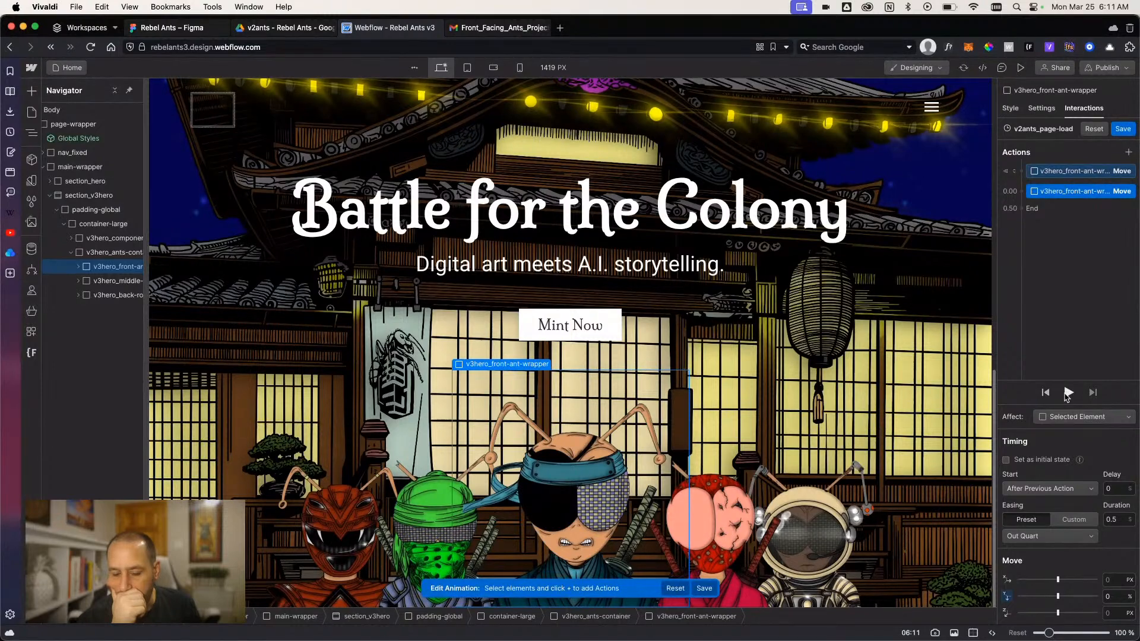
pyautogui.click(1066, 397)
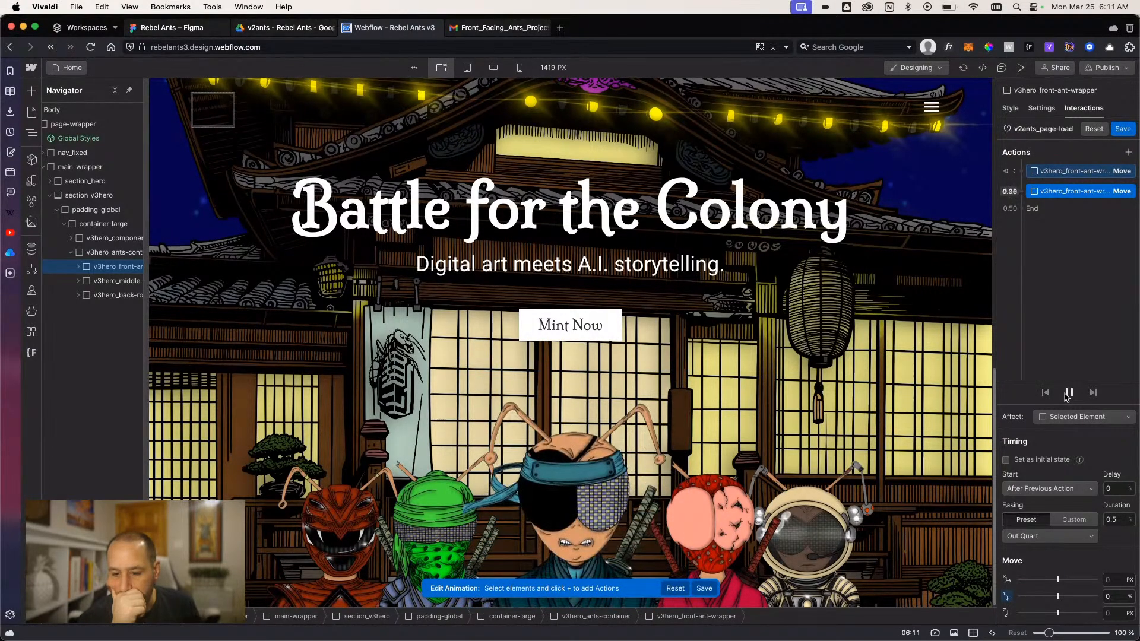
pyautogui.click(1066, 397)
pyautogui.click(1067, 397)
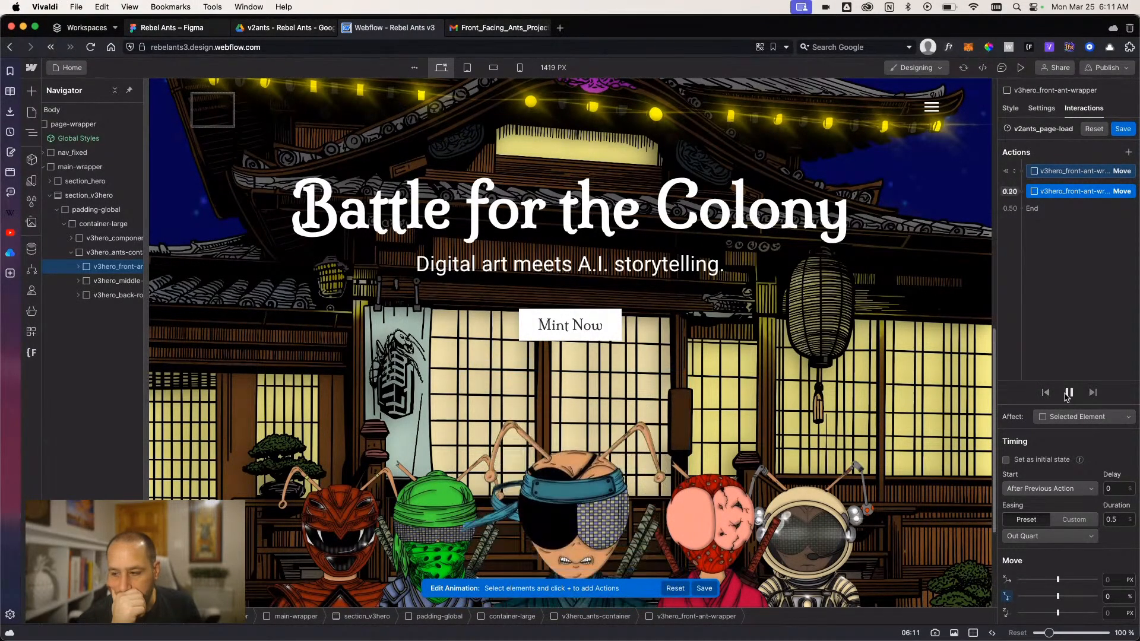
pyautogui.click(1066, 397)
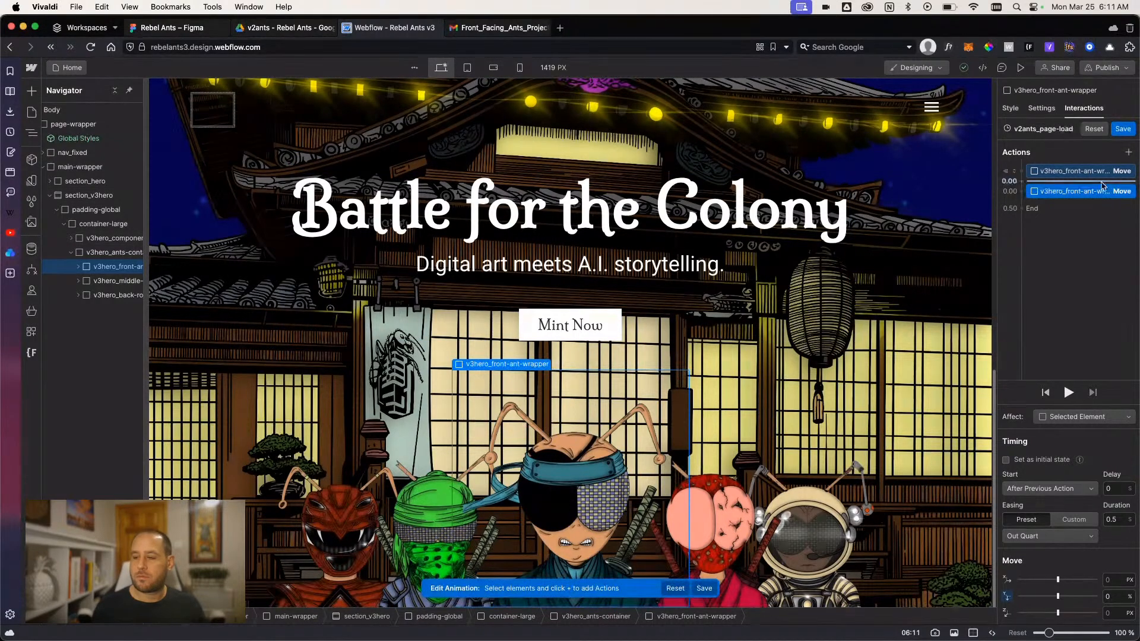
# - Add a Move action for v3hero_middle-row as an initial state with a vertical offset of 100%
pyautogui.click(107, 283)
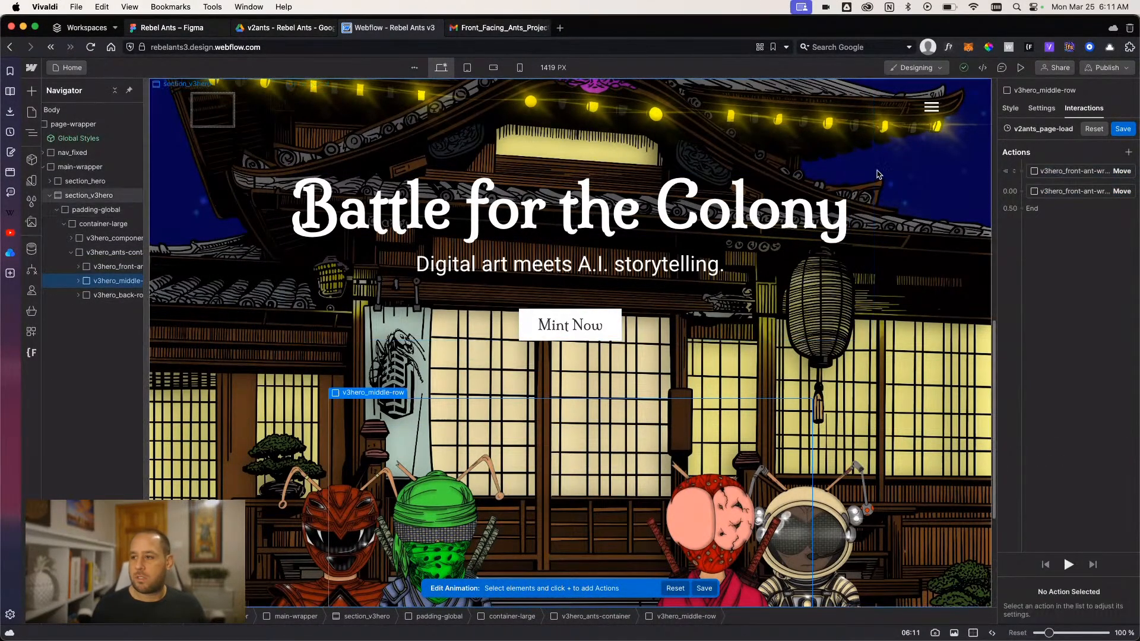
pyautogui.click(1129, 152)
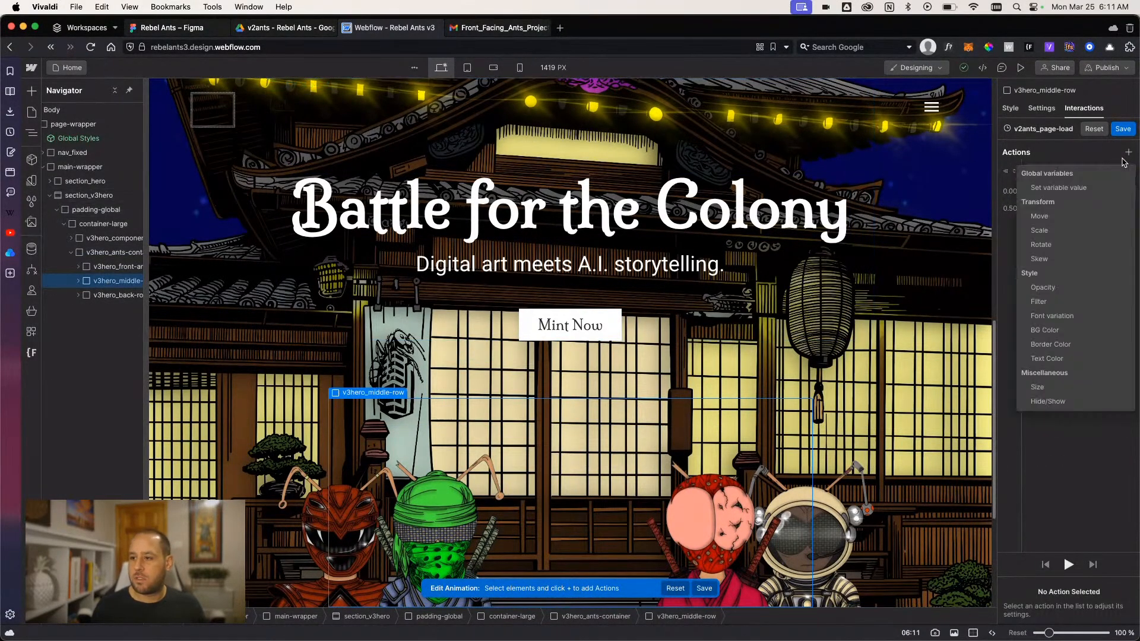
pyautogui.click(1069, 221)
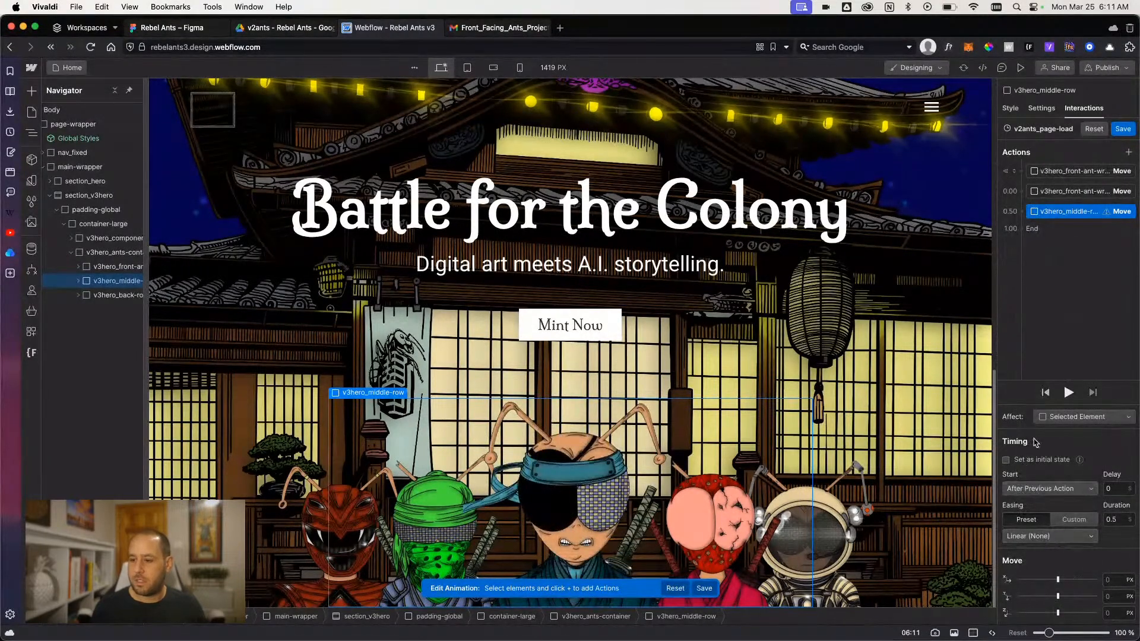
pyautogui.click(1017, 463)
pyautogui.click(1108, 596)
pyautogui.write('100')
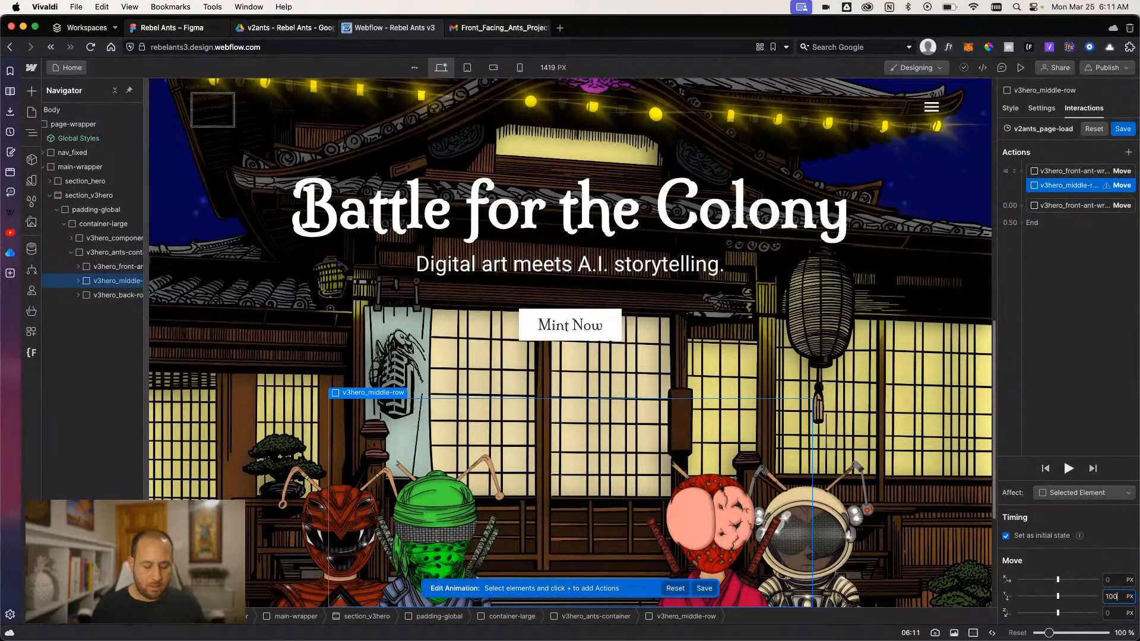
pyautogui.write('%')
pyautogui.press('Return')
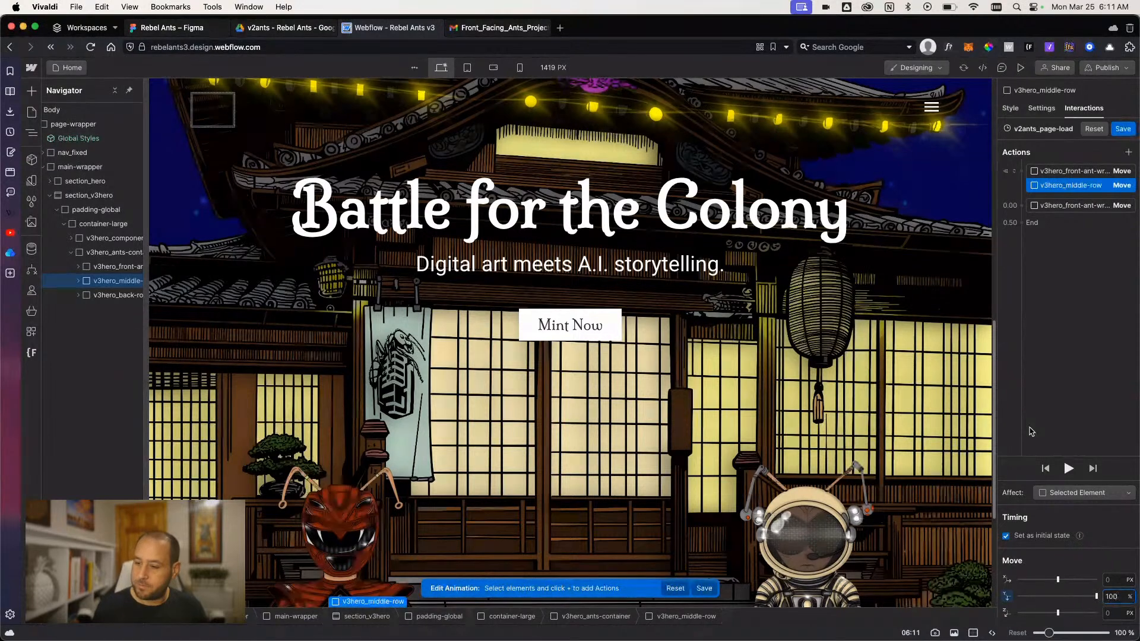
# - Add another Move action that brings v3hero_middle-row to 0% vertically with Out Quart easing
pyautogui.click(1128, 152)
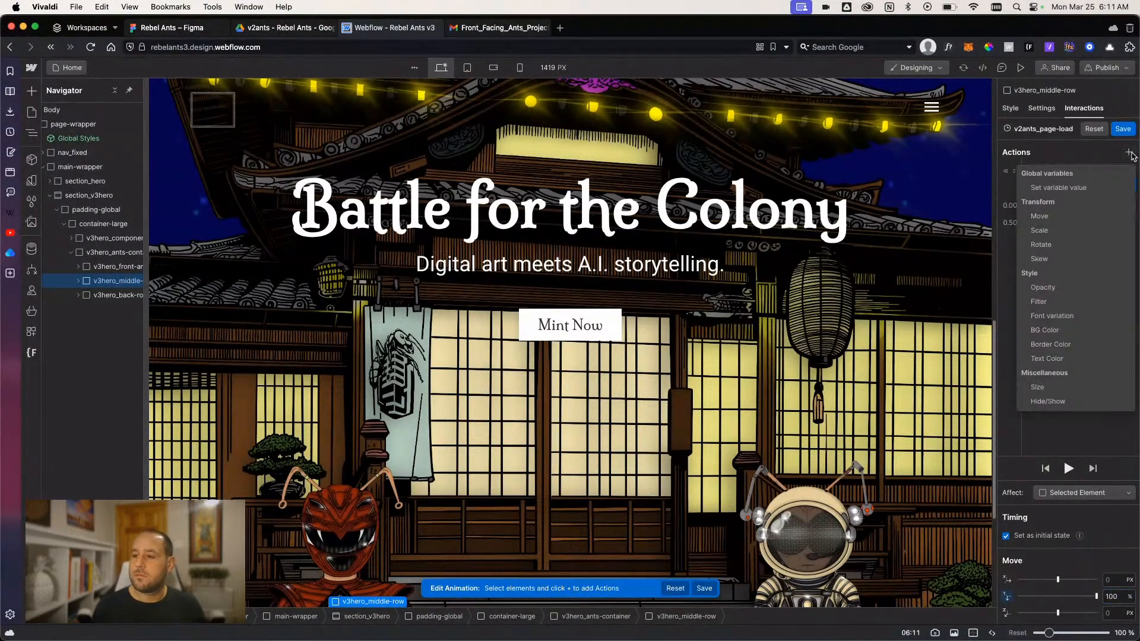
pyautogui.click(1040, 216)
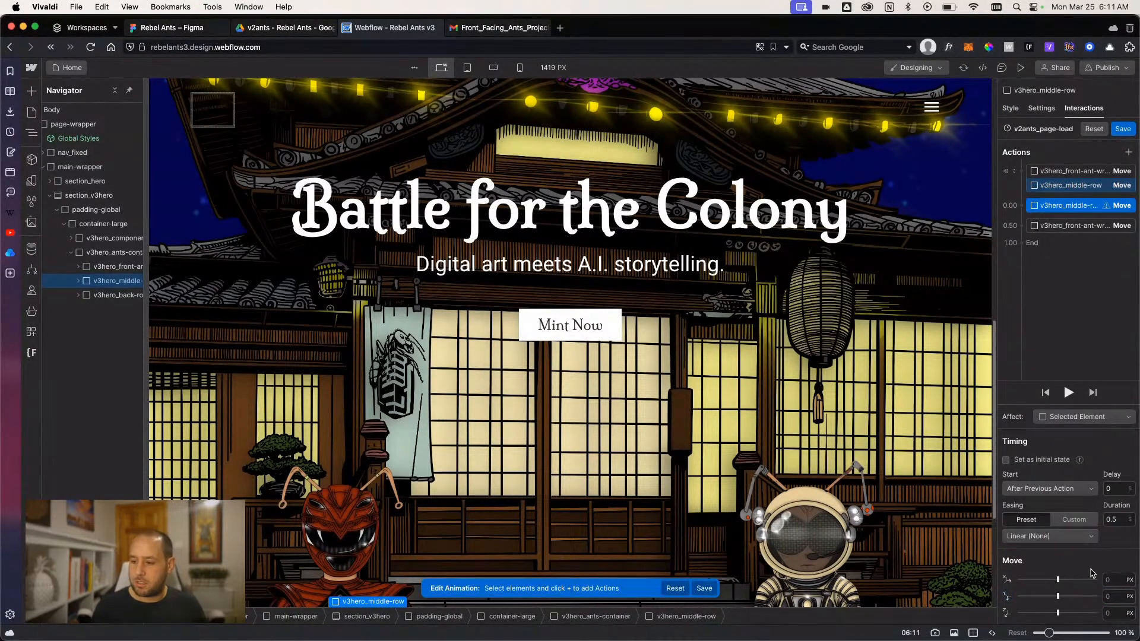
pyautogui.click(1109, 596)
pyautogui.write('0%')
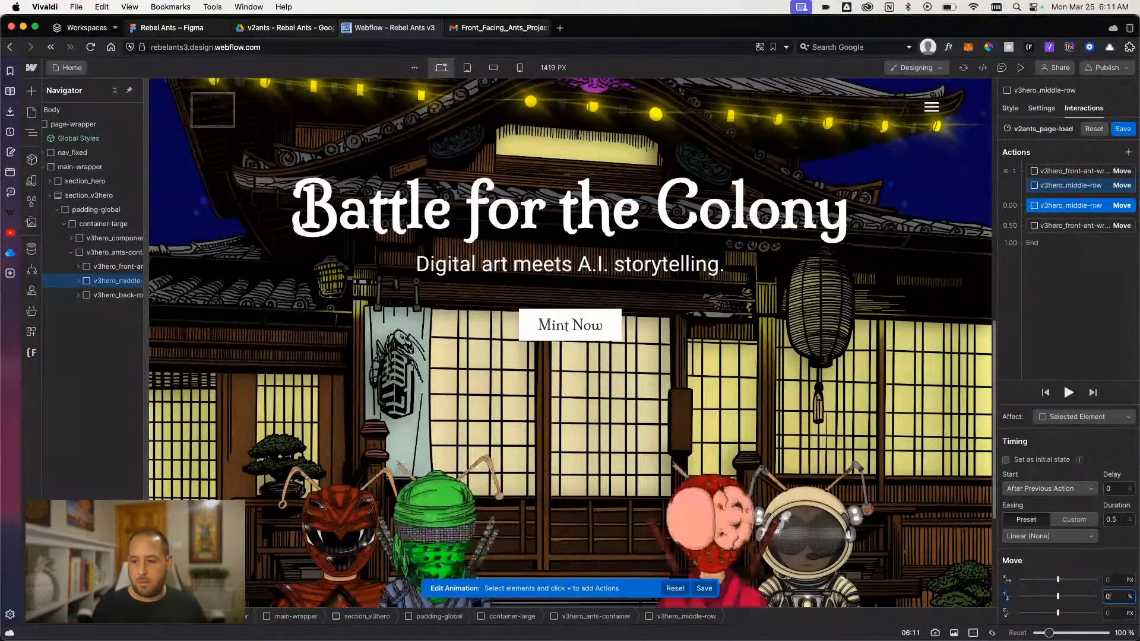
pyautogui.click(1033, 536)
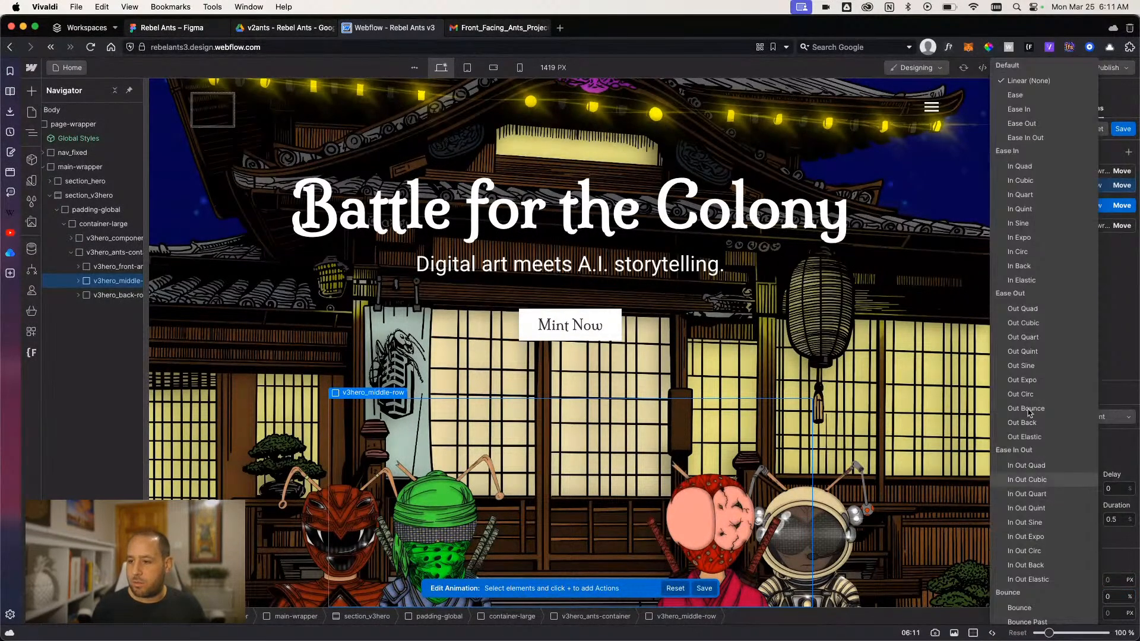
pyautogui.click(1023, 338)
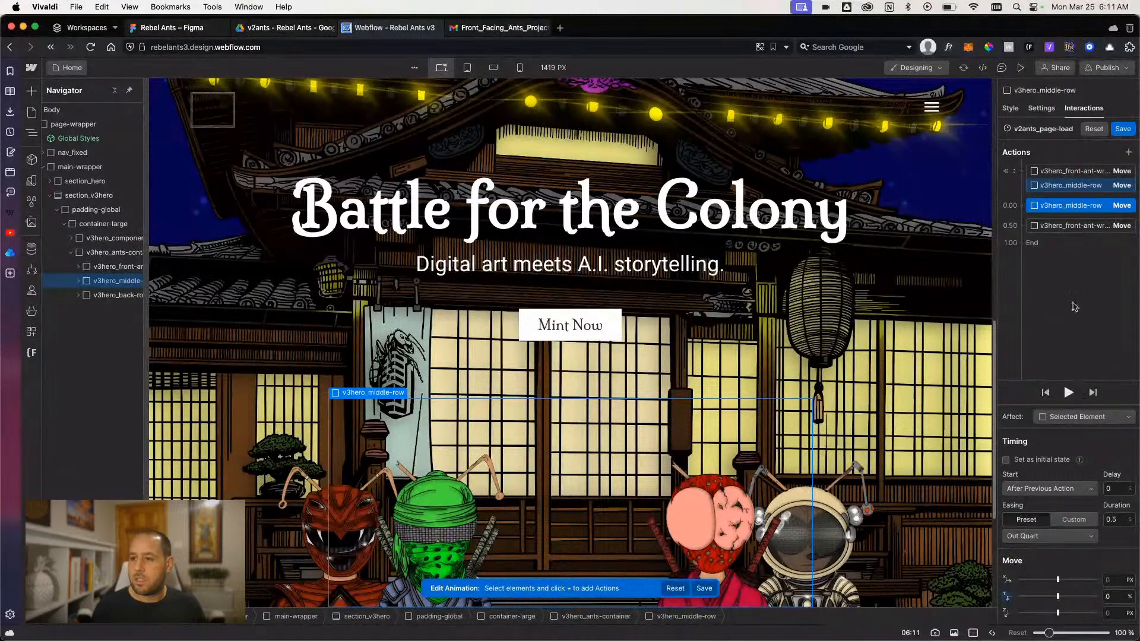
# - Run the middle row's 0% move with the front ant's move, delayed by 0.1 s, and preview the animation
pyautogui.moveTo(1076, 228); pyautogui.dragTo(1074, 207)
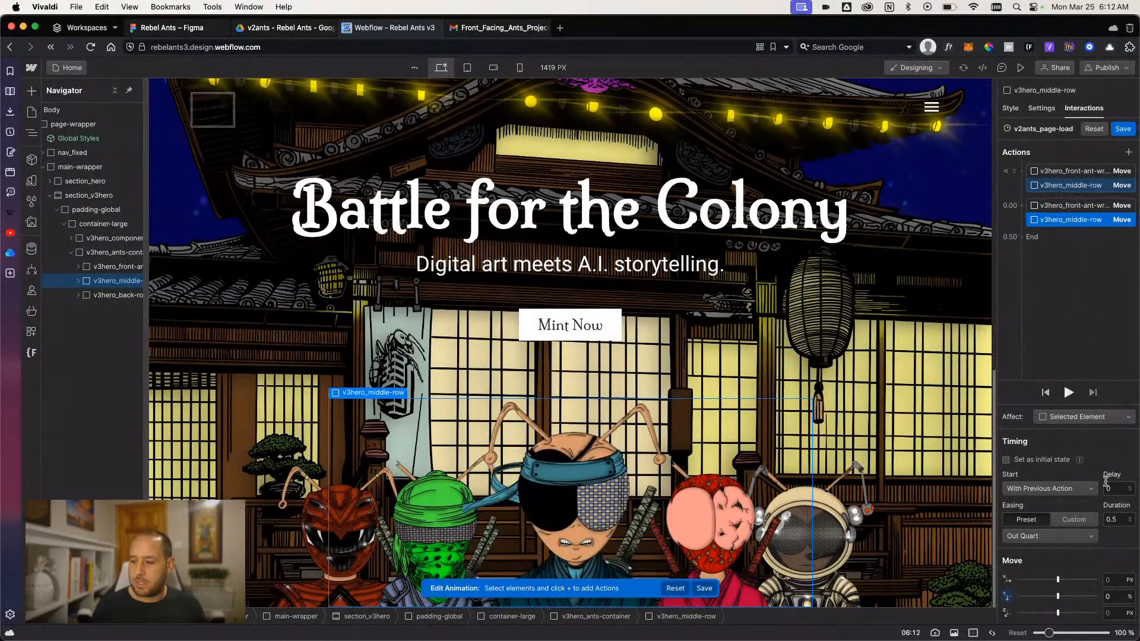
pyautogui.write('.1')
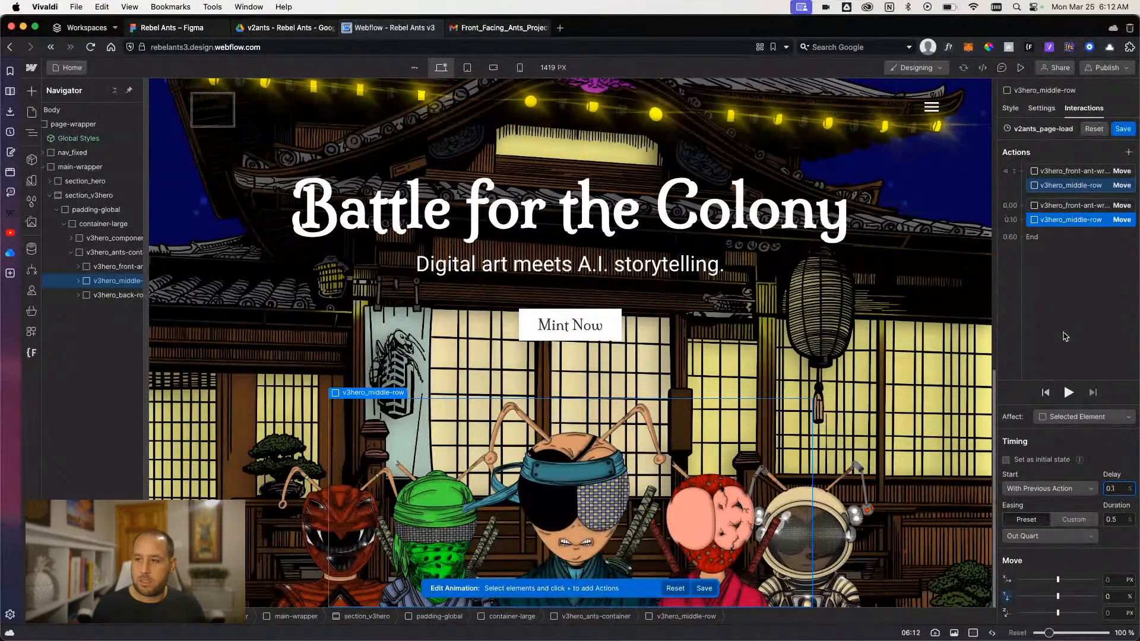
pyautogui.click(1069, 391)
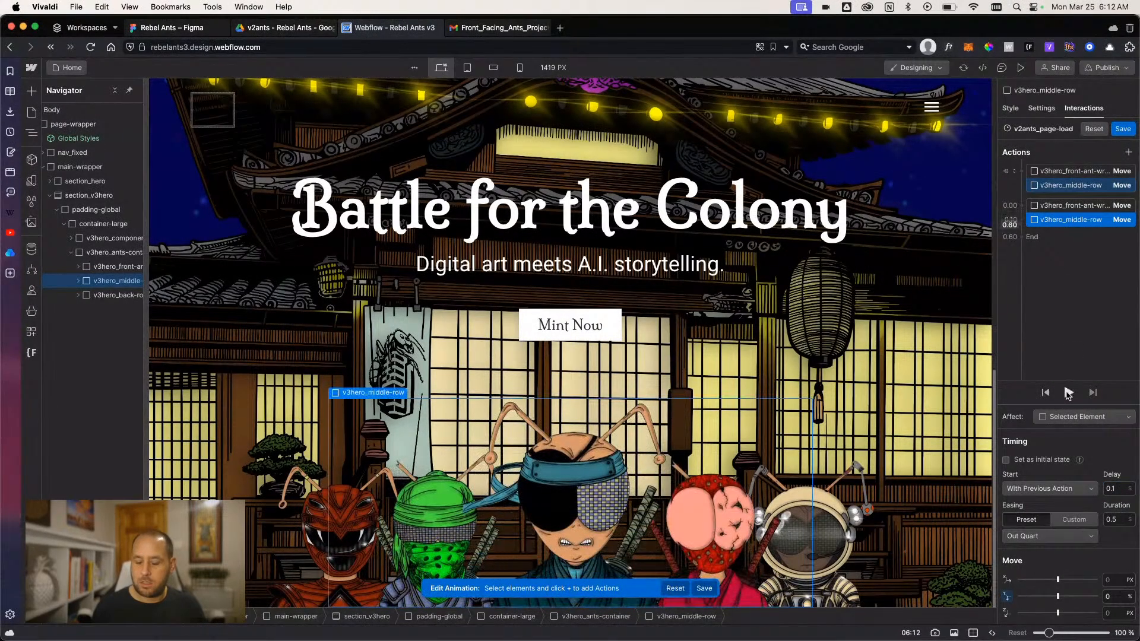
pyautogui.click(1068, 394)
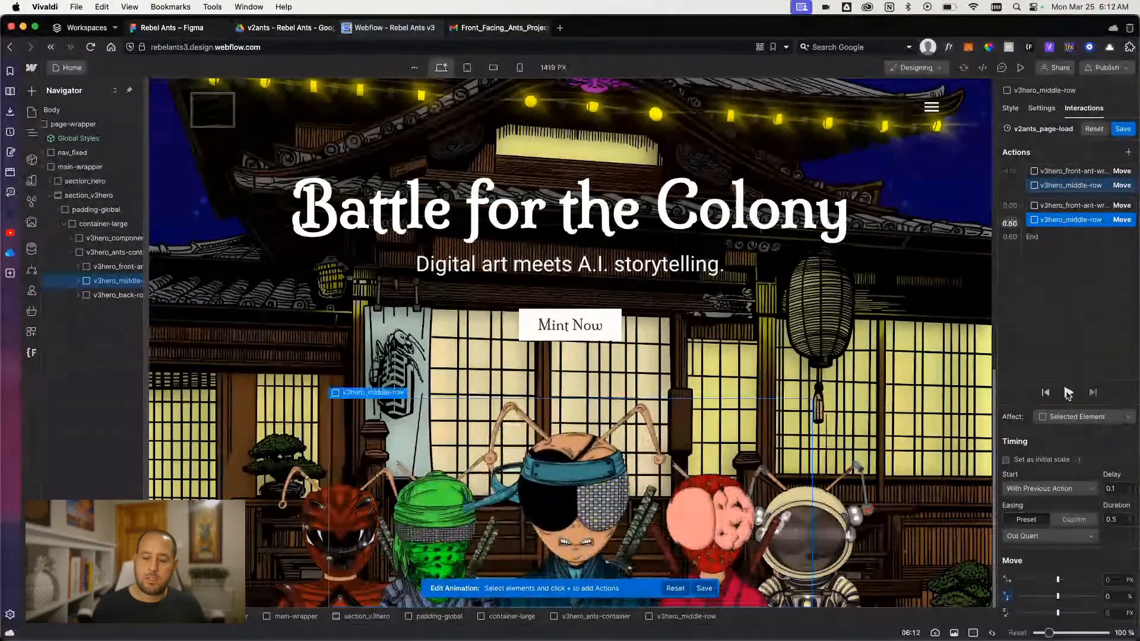
# - Try a 0.2 s delay on the middle row's 0% move and preview the animation
pyautogui.click(1068, 393)
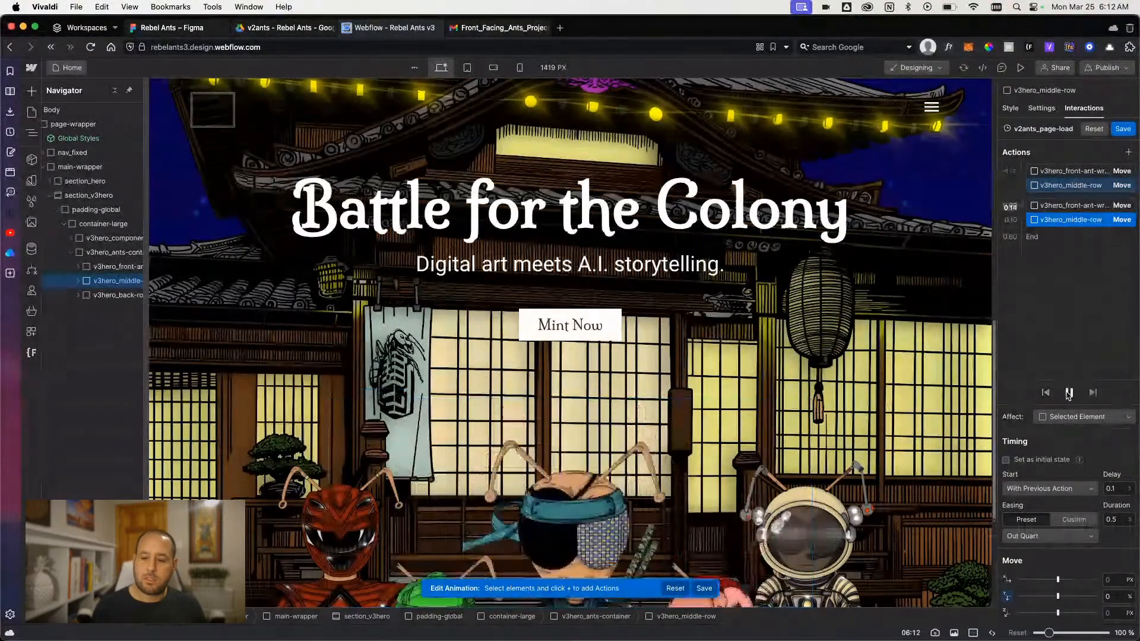
pyautogui.click(1110, 488)
pyautogui.write('.2')
pyautogui.press('Return')
pyautogui.click(1069, 392)
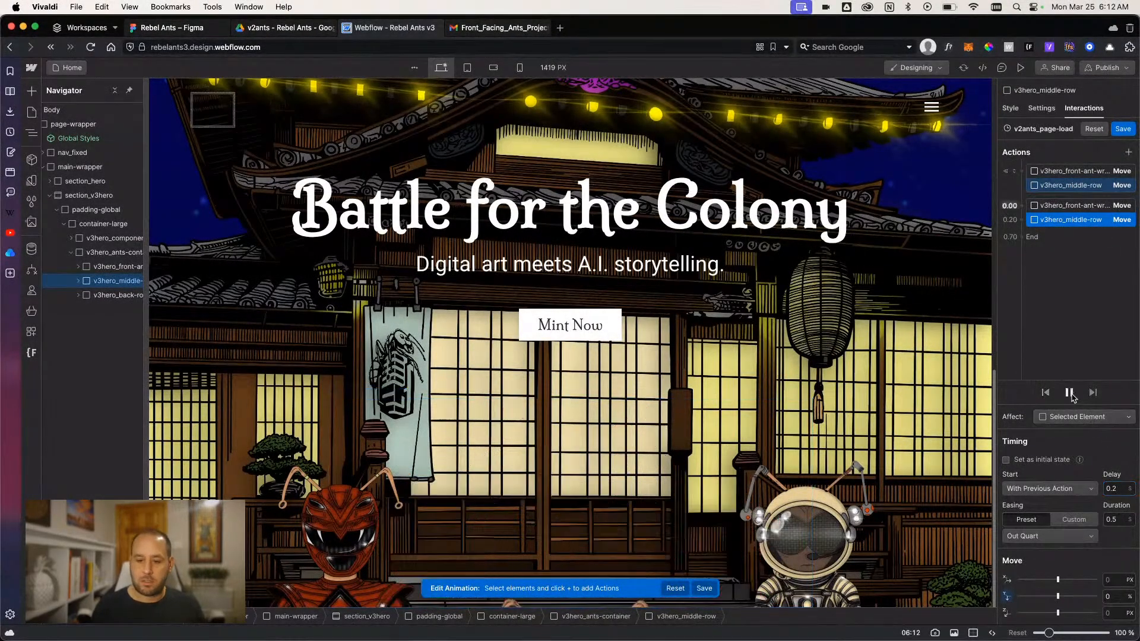
# - Put the middle row's delay back to 0.1 s and play the animation for comparison
pyautogui.click(1113, 489)
pyautogui.write('0.1')
pyautogui.press('Return')
pyautogui.click(1068, 395)
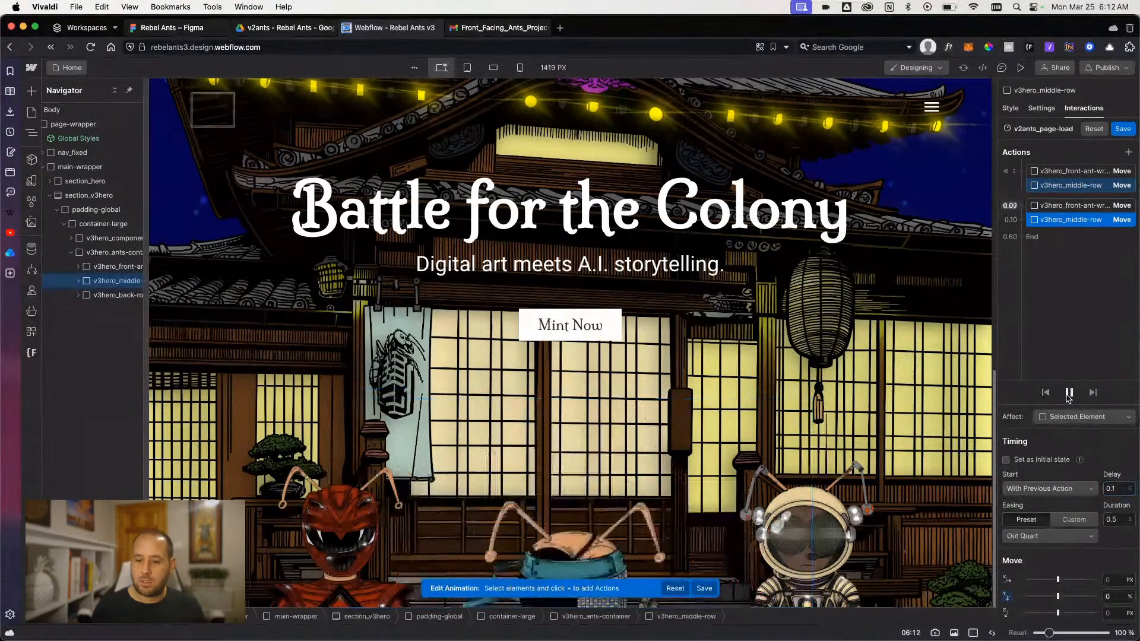
# - Test the middle row's 0% move with a 0.2 s delay once more and replay the animation
pyautogui.click(1113, 489)
pyautogui.write('.2')
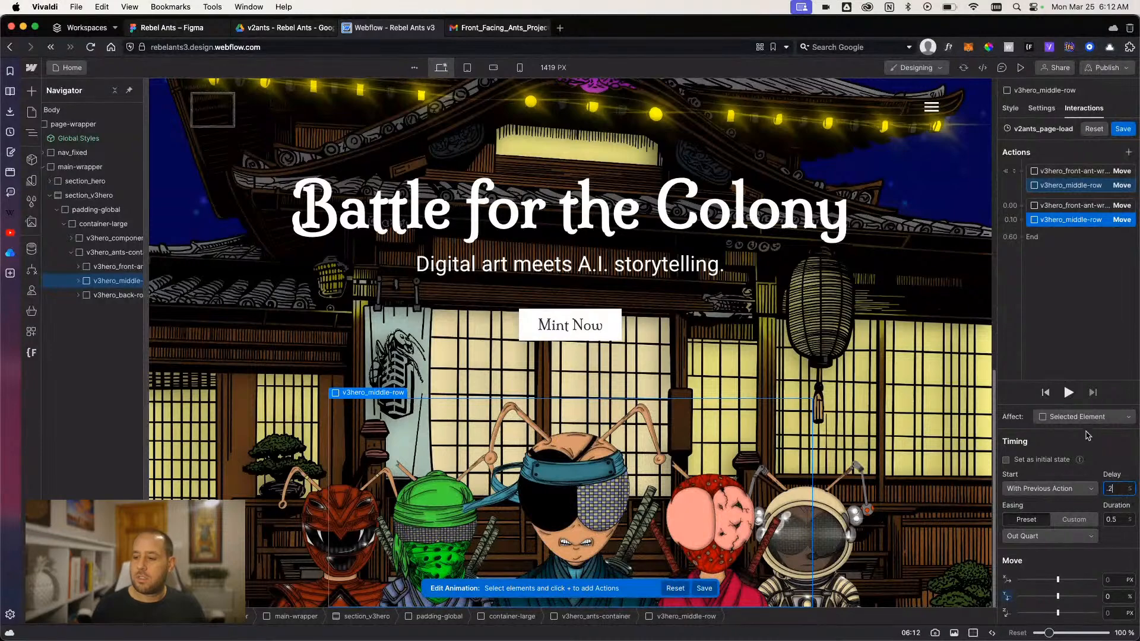
pyautogui.press('Return')
pyautogui.click(1069, 397)
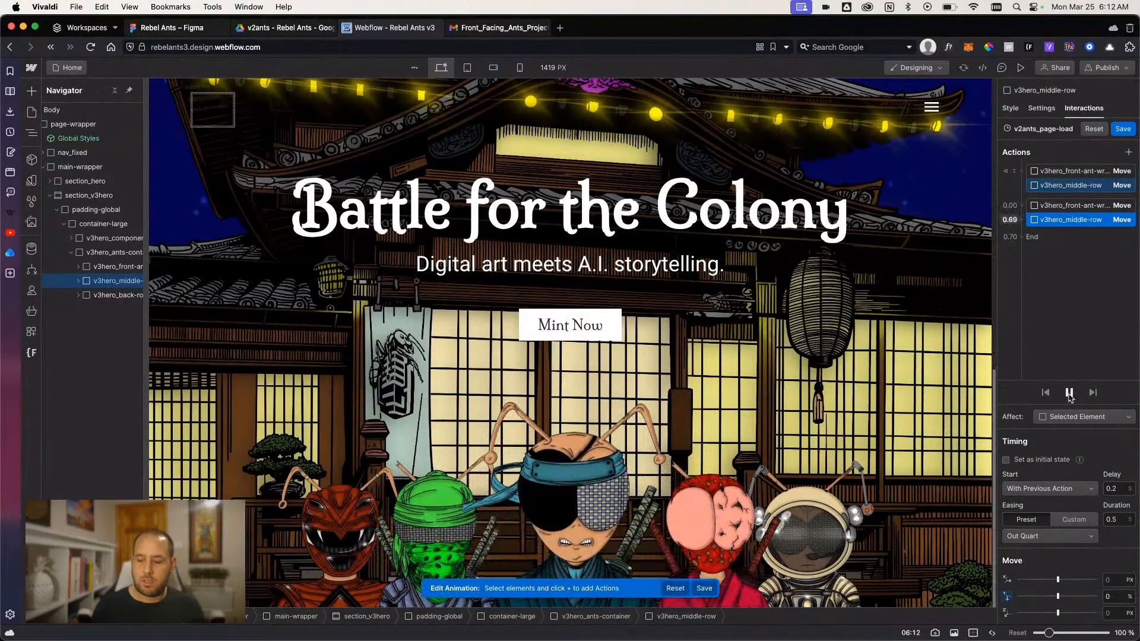
# - Set the delay of the middle row's 0% move to 0.1 s and preview the animation
pyautogui.click(1114, 489)
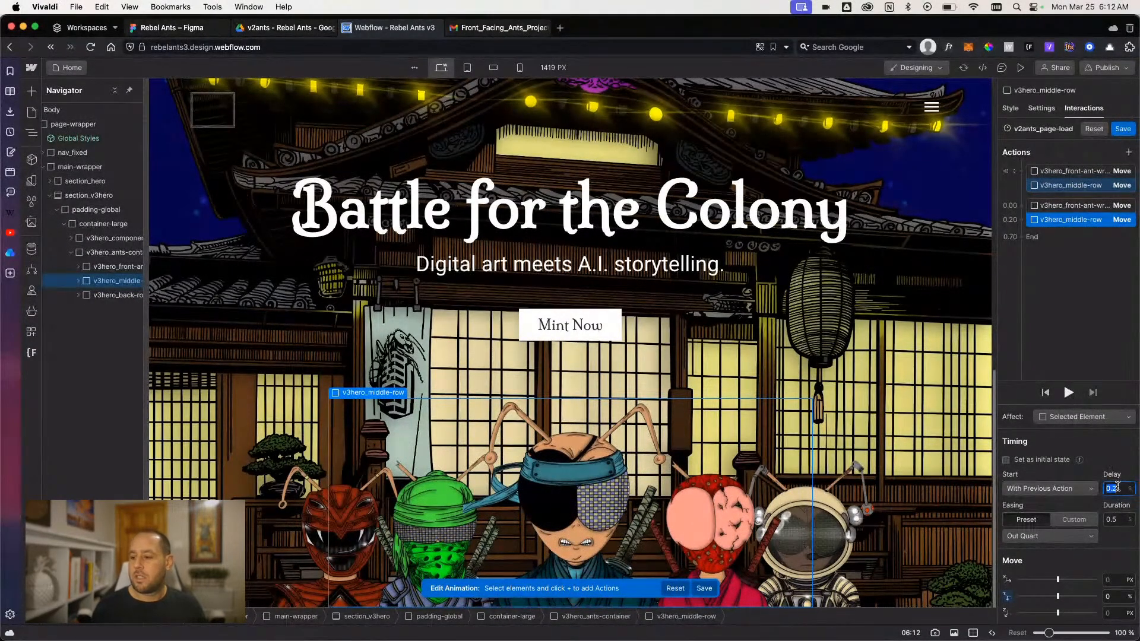
pyautogui.write('.1')
pyautogui.press('Return')
pyautogui.click(1066, 395)
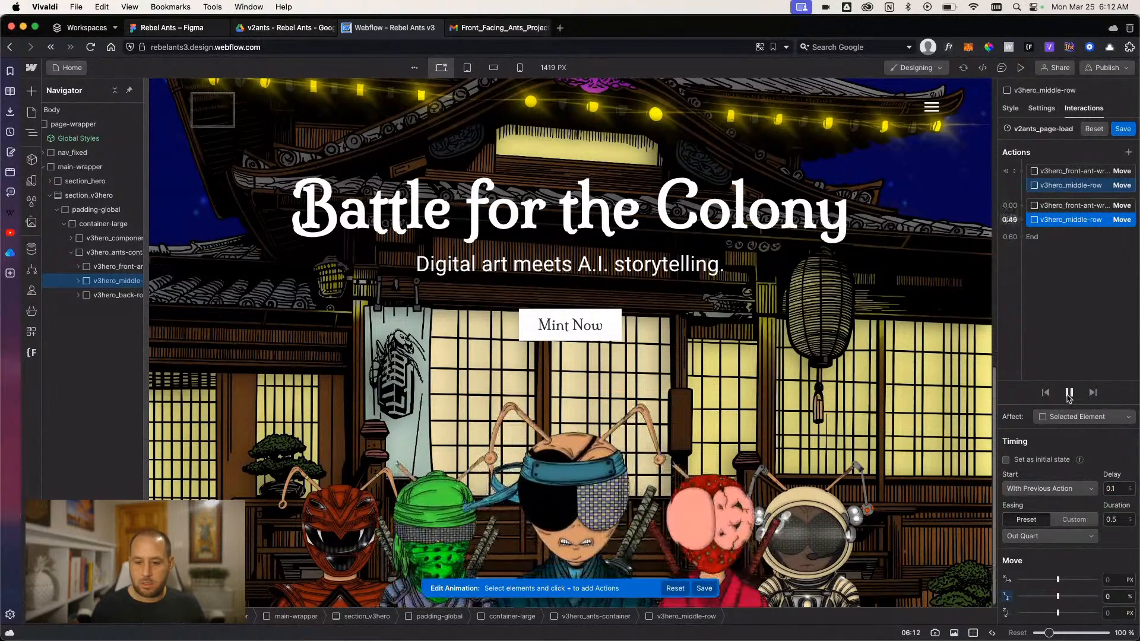
# - Add a Move action for v3hero_back-row as an initial state with a vertical offset of 100%
pyautogui.click(117, 297)
pyautogui.click(1129, 152)
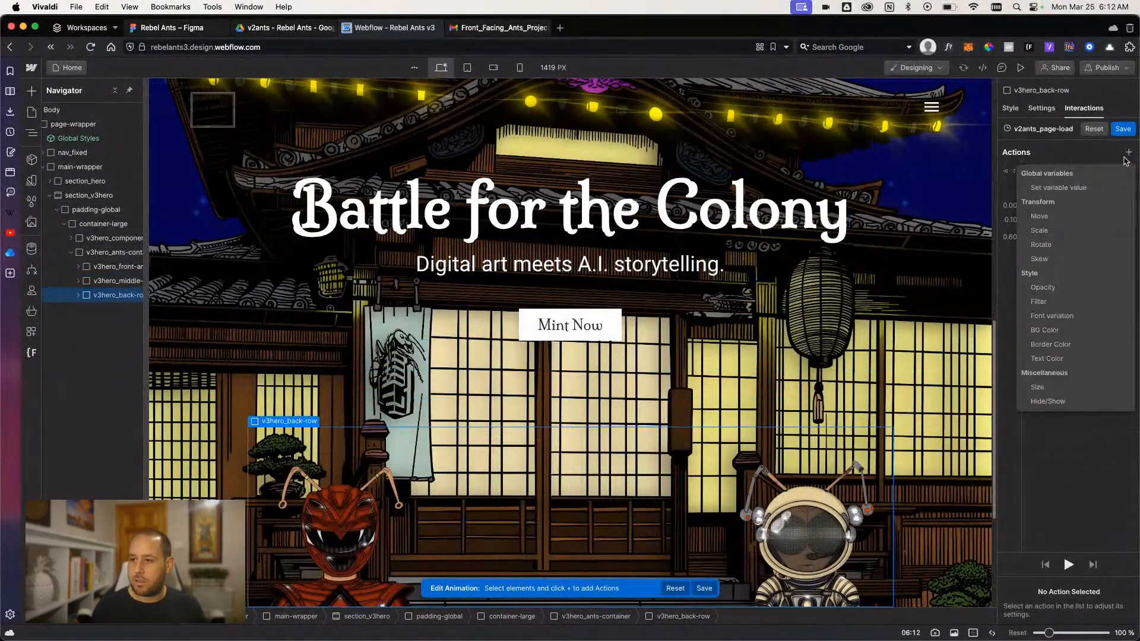
pyautogui.click(1071, 219)
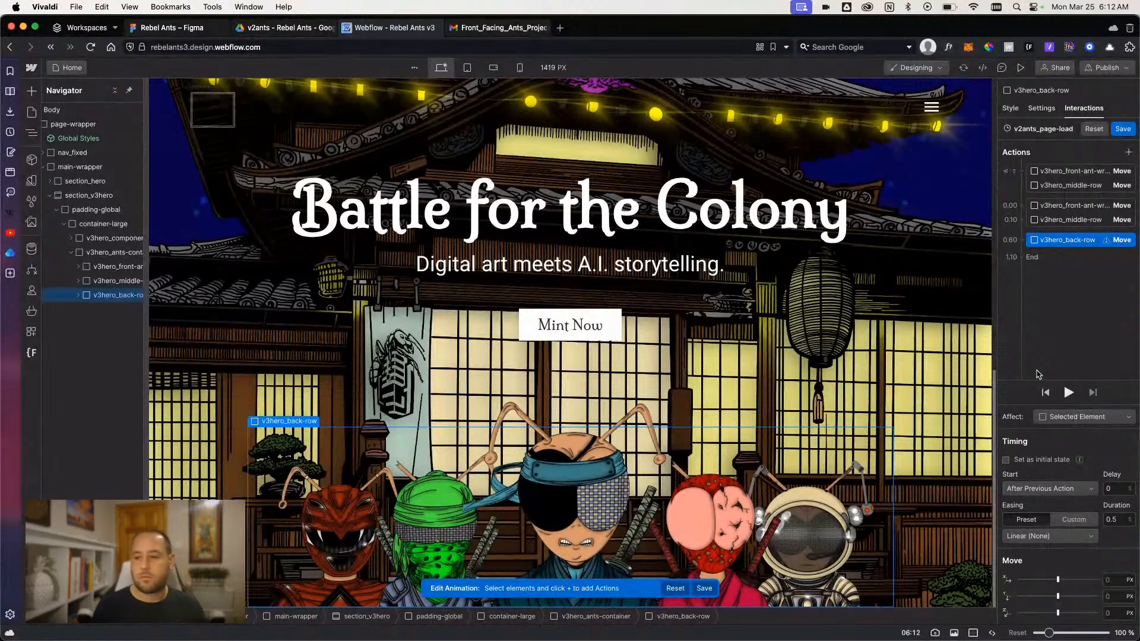
pyautogui.click(1116, 596)
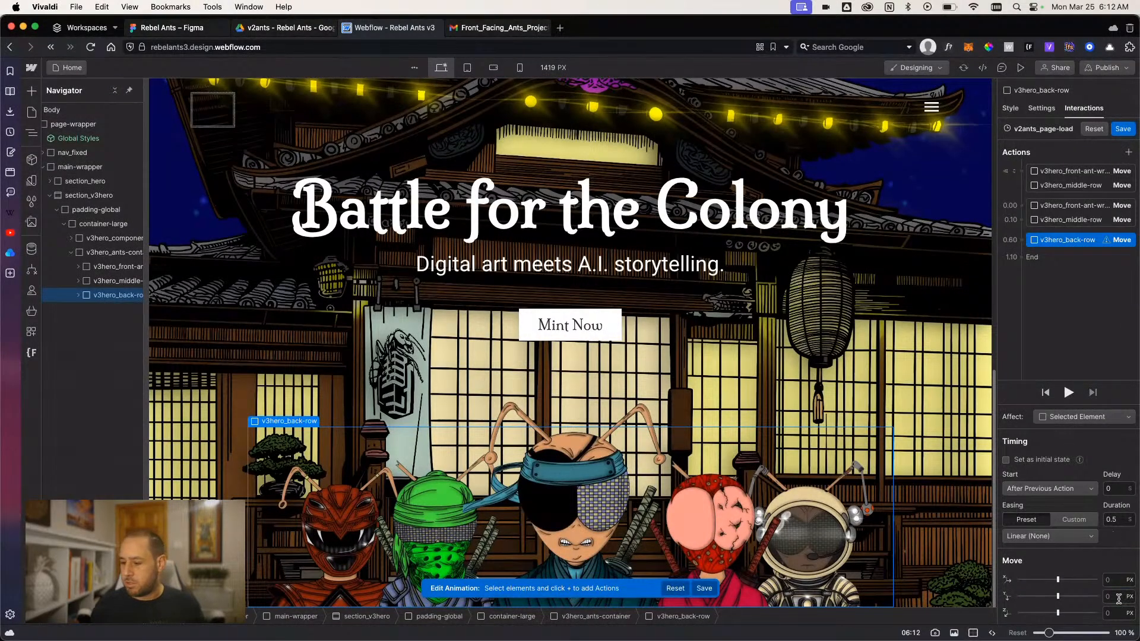
pyautogui.write('100%')
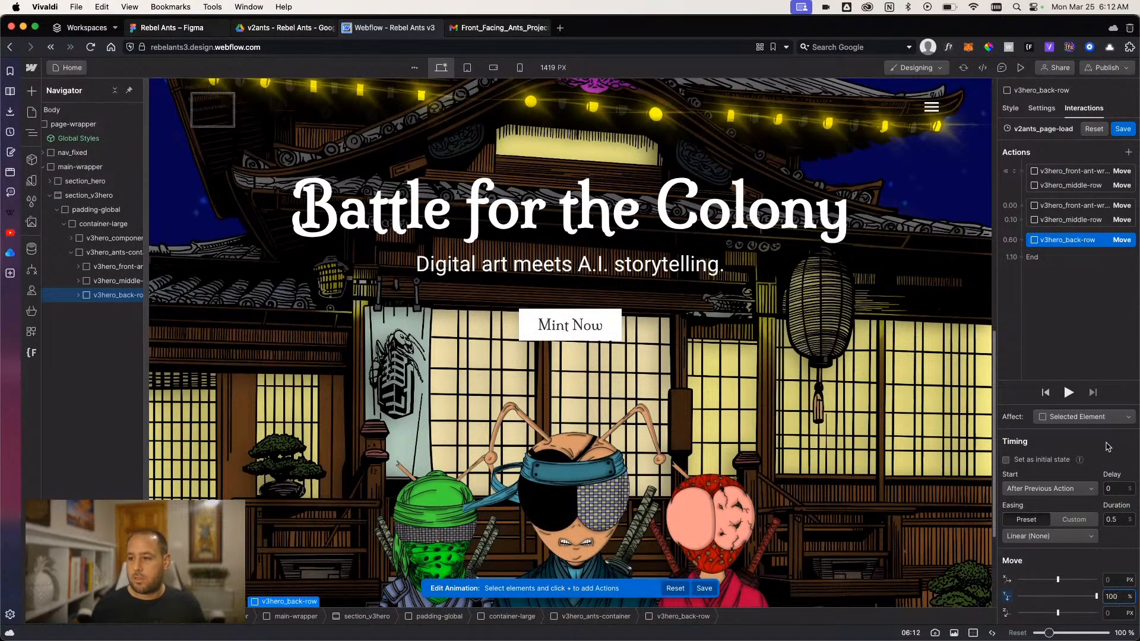
pyautogui.click(1032, 461)
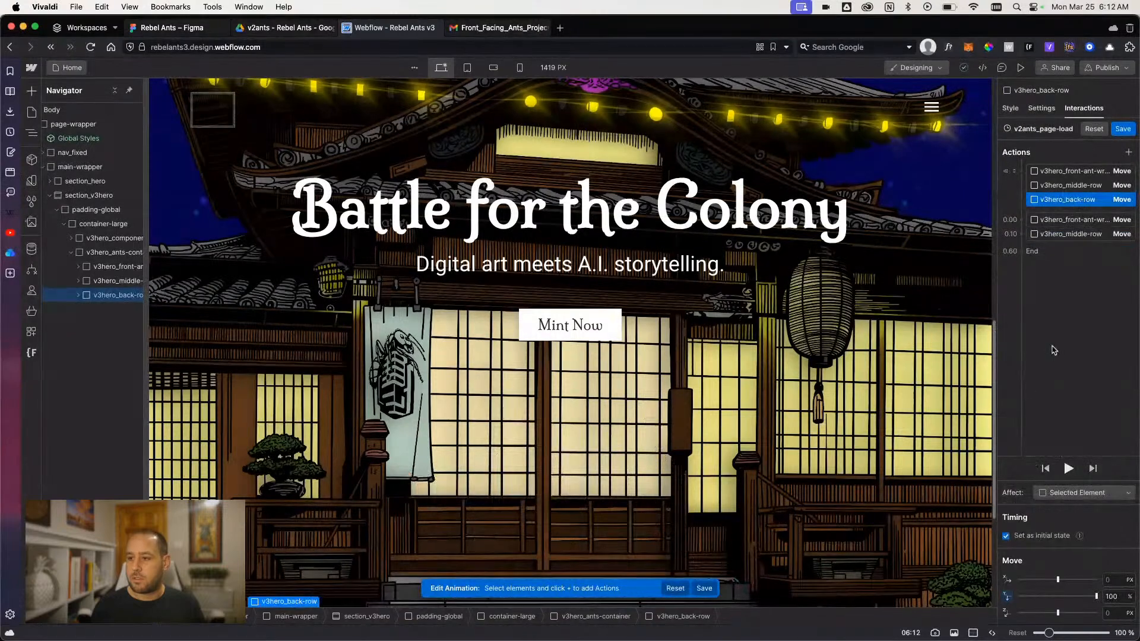
# - Add another Move action that brings v3hero_back-row to 0% vertically with Out Quart easing
pyautogui.click(1130, 155)
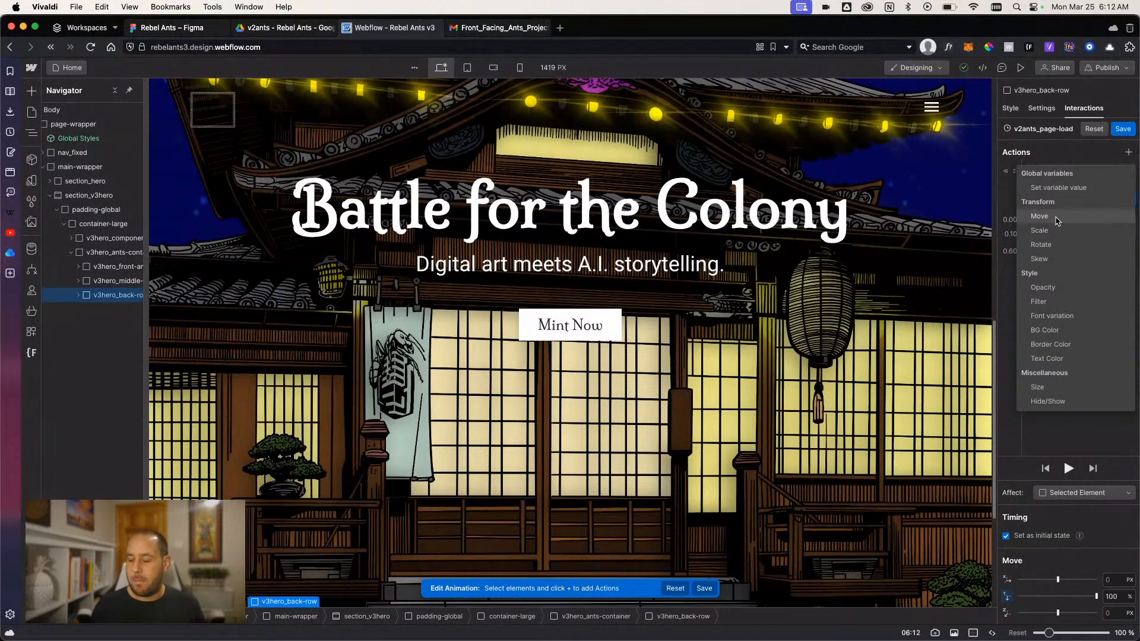
pyautogui.click(1056, 221)
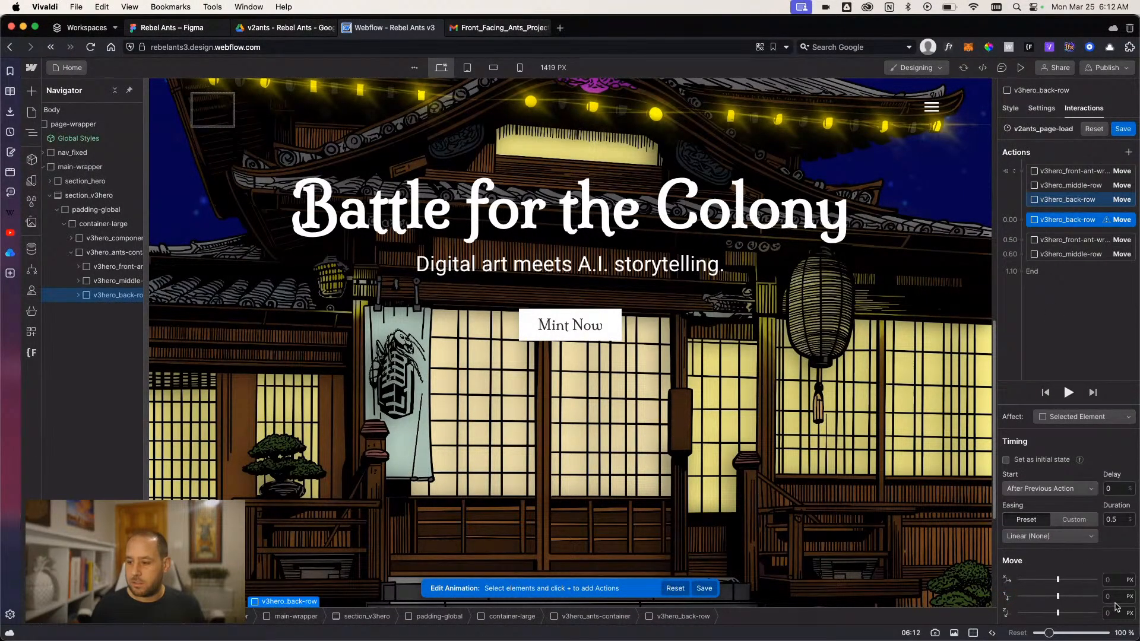
pyautogui.write('0%')
pyautogui.press('Return')
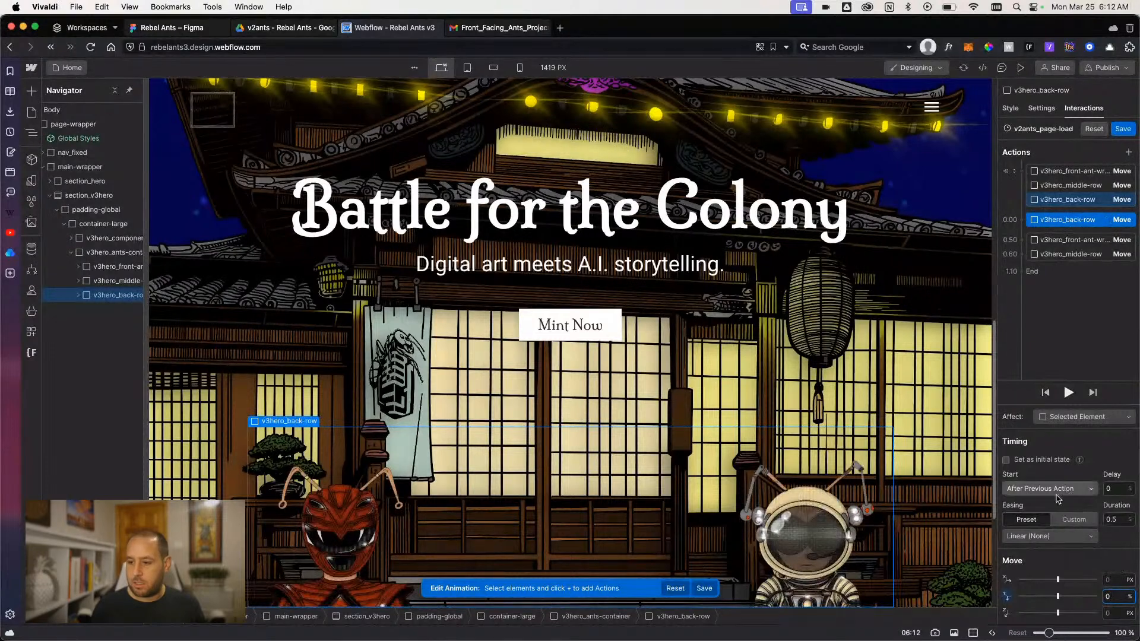
pyautogui.click(1037, 537)
pyautogui.click(1025, 338)
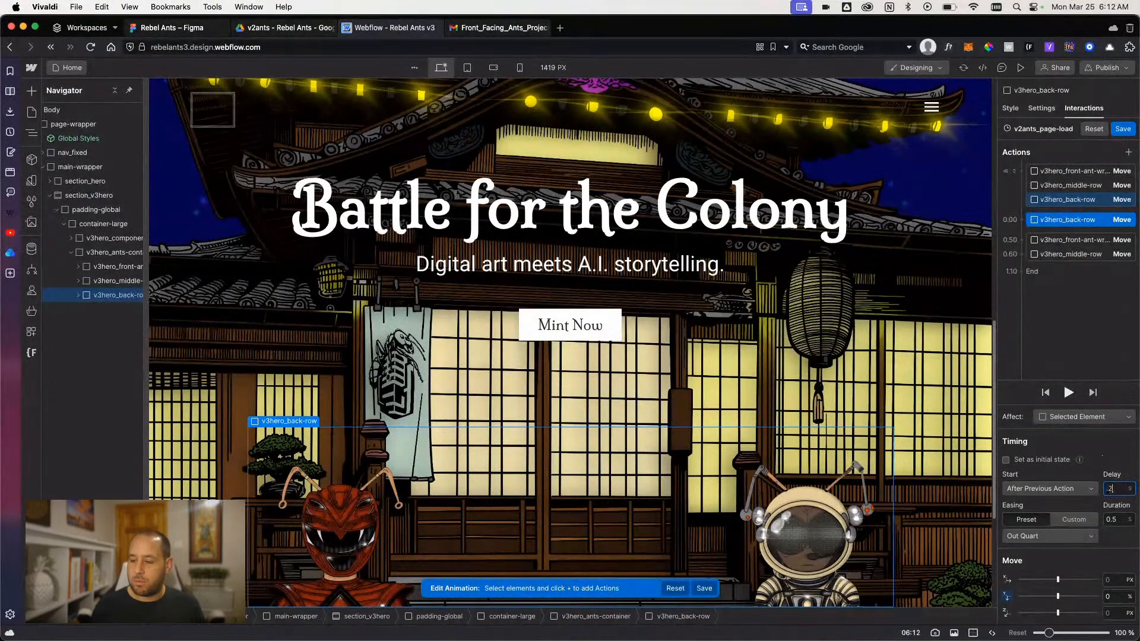
# - Reorder the back row's 0% move below the middle row's, starting with the previous action at a 0.1 s delay, and preview it
pyautogui.click(1067, 393)
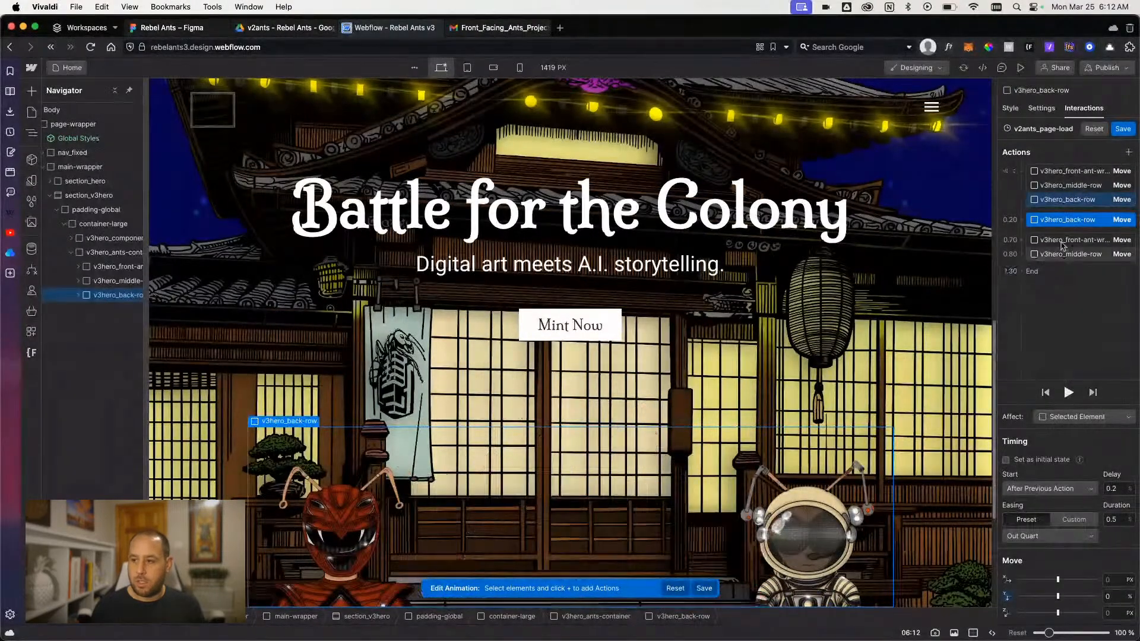
pyautogui.moveTo(1057, 259); pyautogui.dragTo(1055, 274)
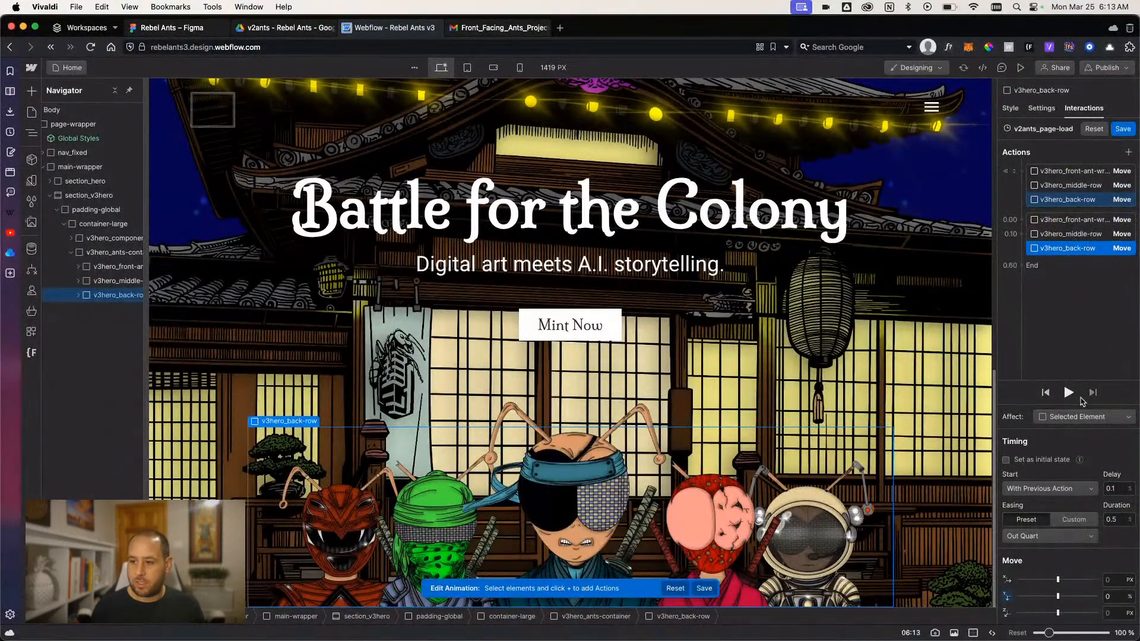
pyautogui.click(1074, 395)
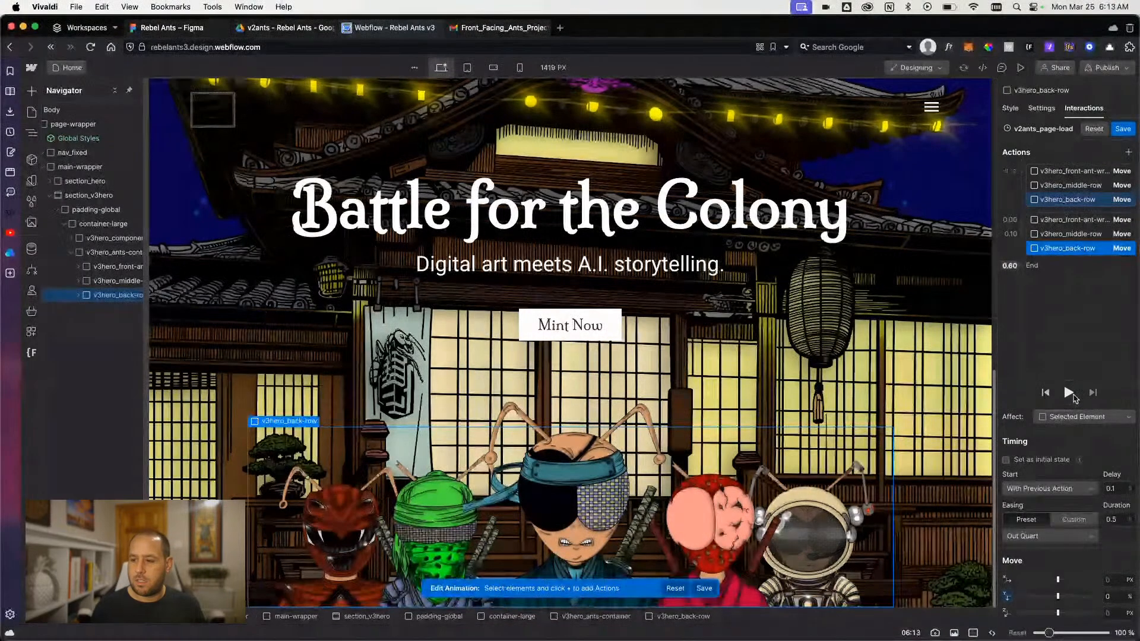
pyautogui.click(1068, 393)
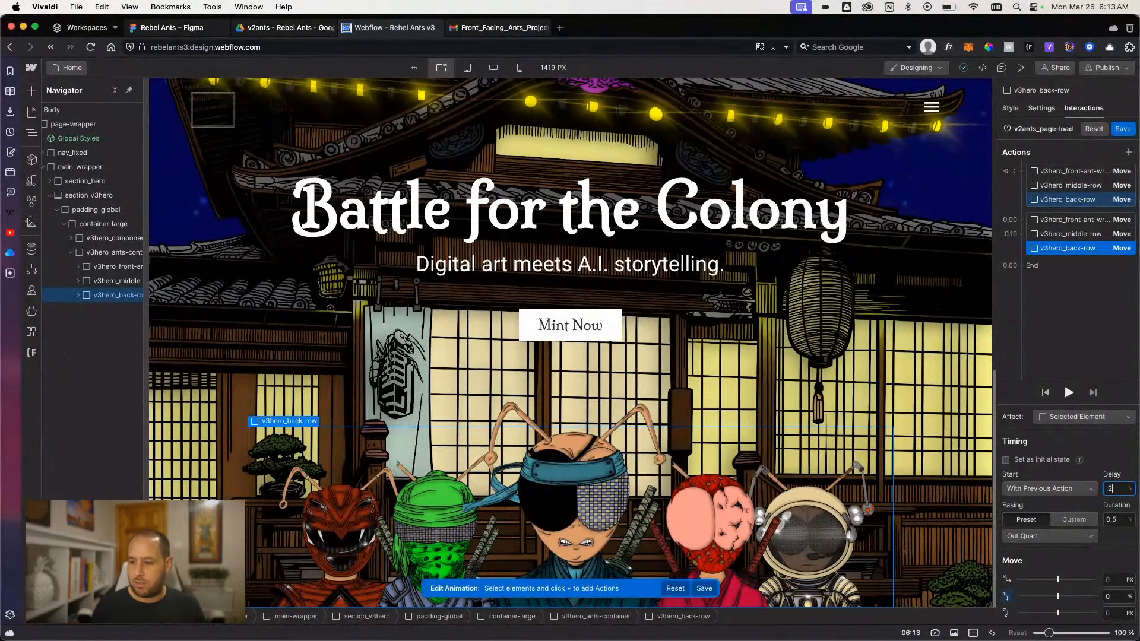
# - Set the delay of the back row's 0% move to 0.2 s and play the animation several times
pyautogui.click(1068, 397)
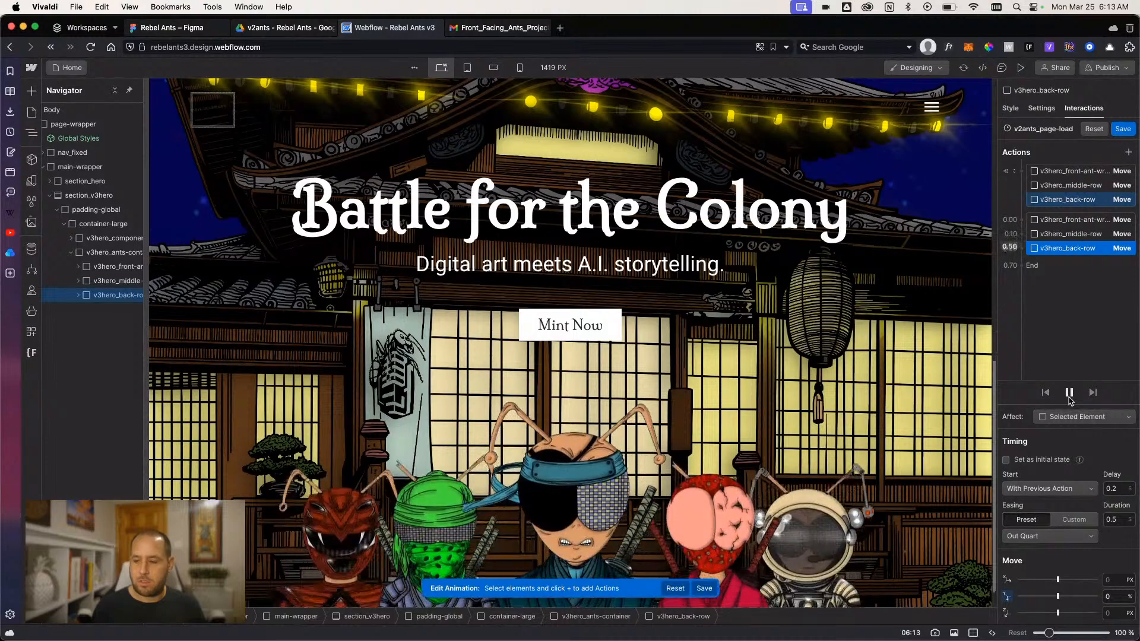
pyautogui.click(1068, 393)
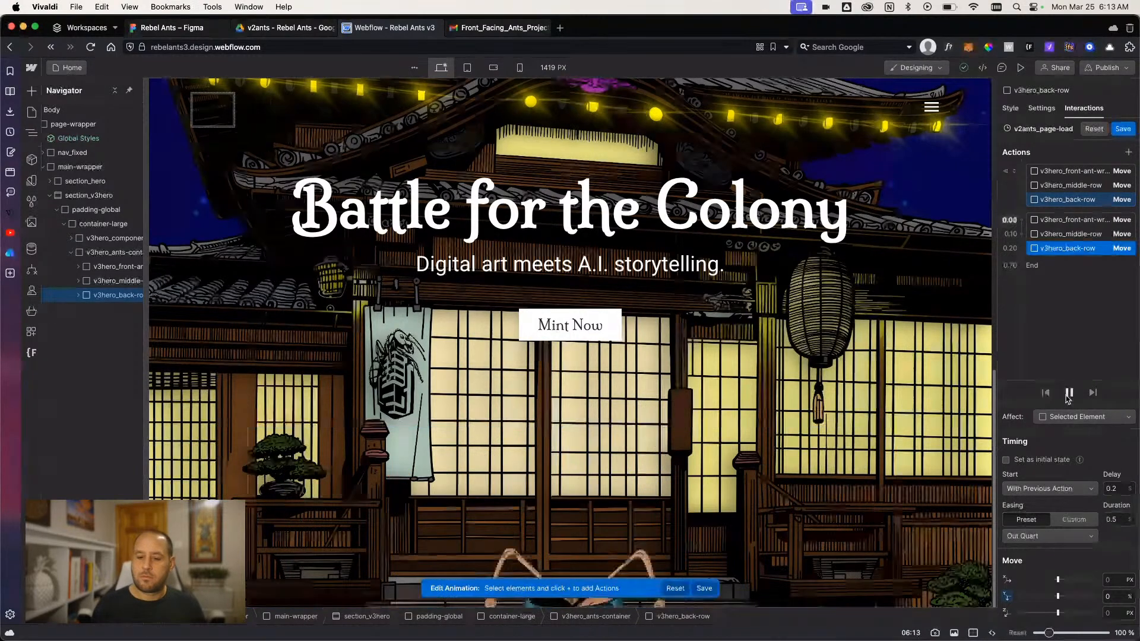
pyautogui.click(1068, 394)
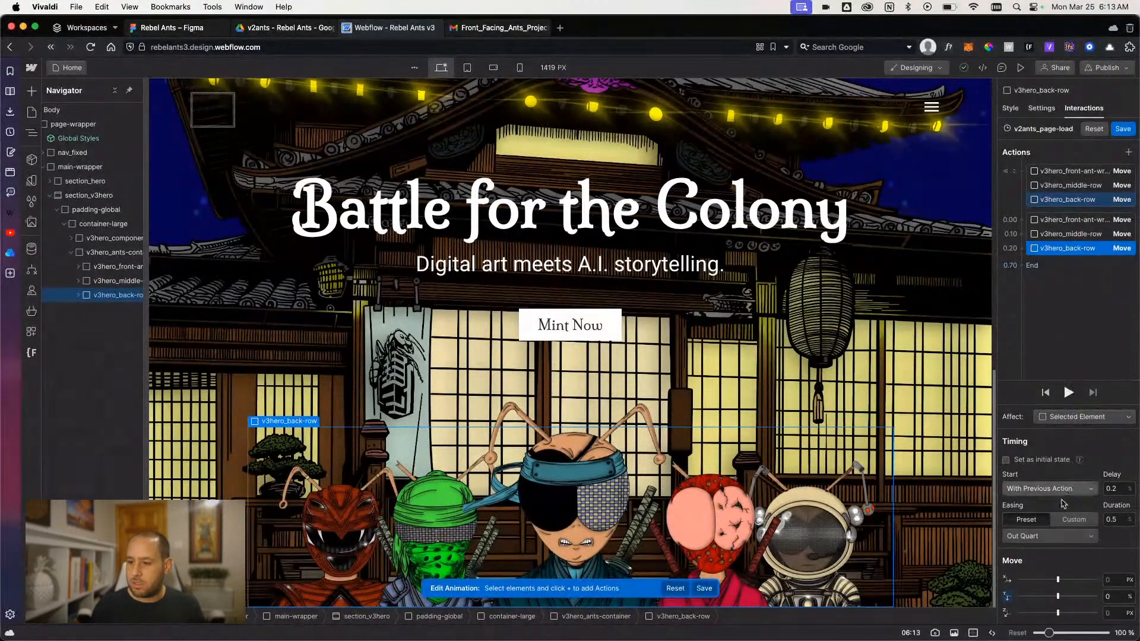
# - Try Out Quint easing on the back row's 0% move and preview the animation
pyautogui.click(1051, 535)
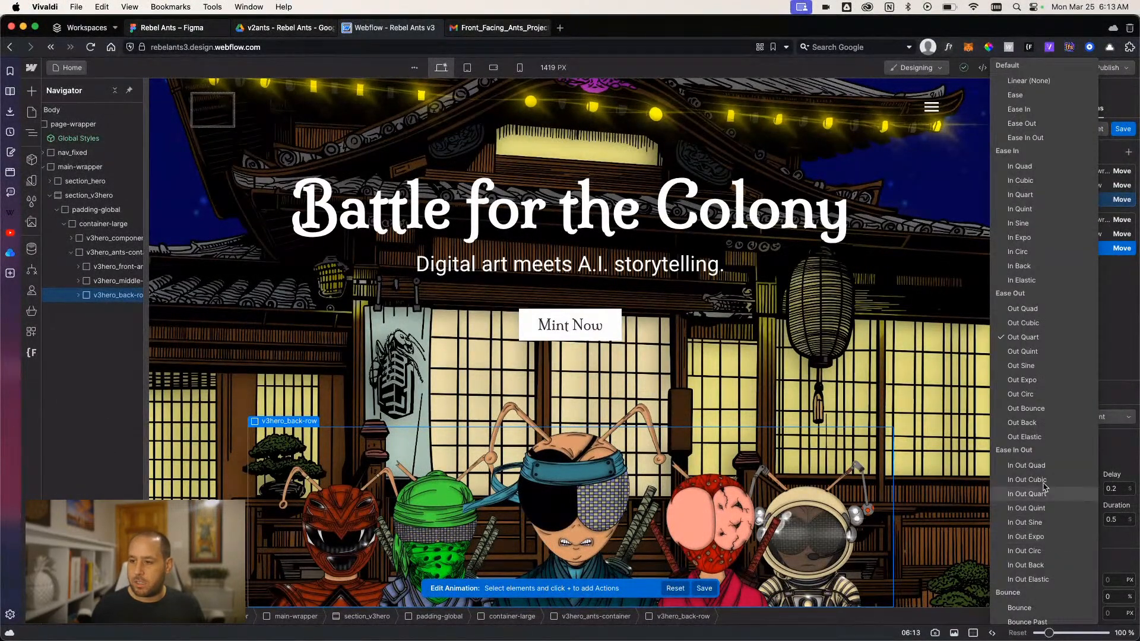
pyautogui.click(1033, 352)
pyautogui.click(1069, 393)
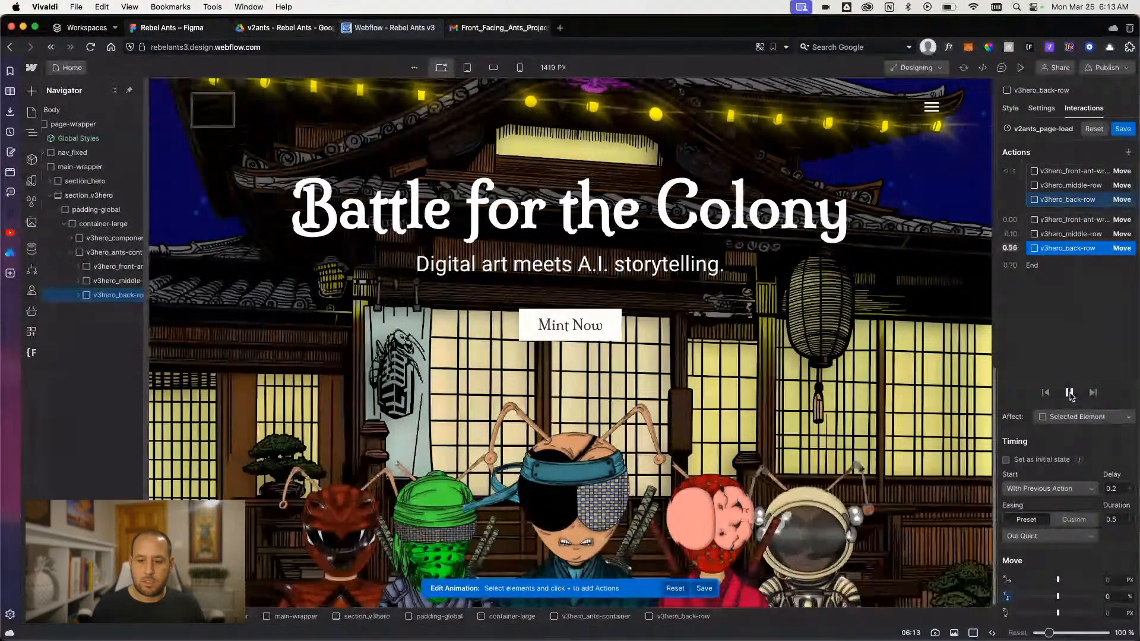
# - Preview the animation with the middle row's 0% move selected and change that move's easing to Out Quint
pyautogui.click(1064, 236)
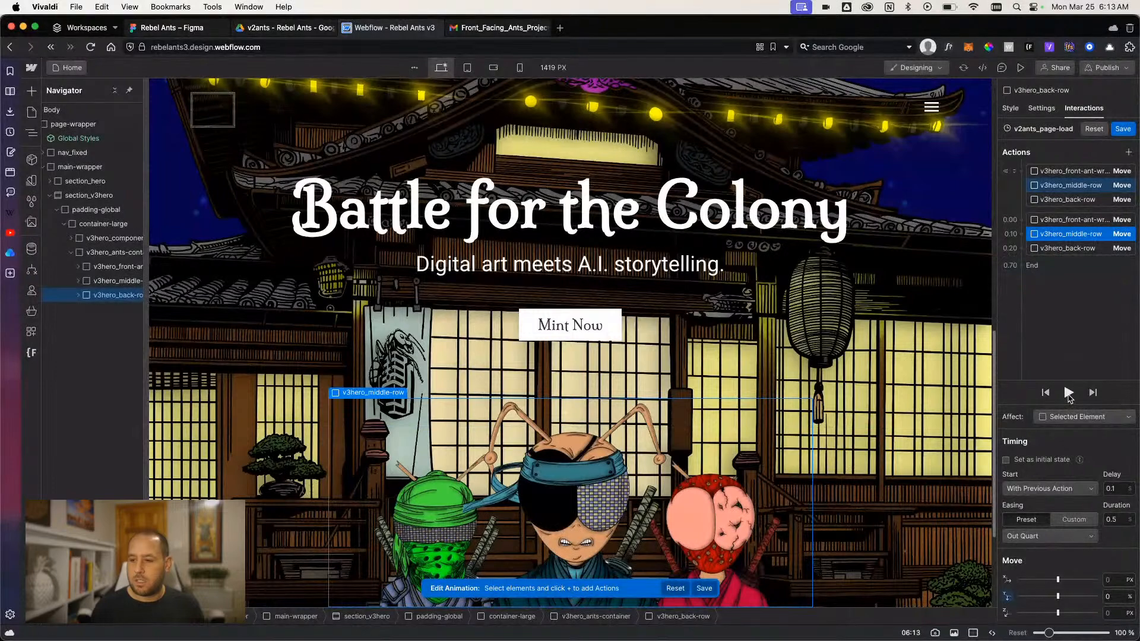
pyautogui.click(1068, 393)
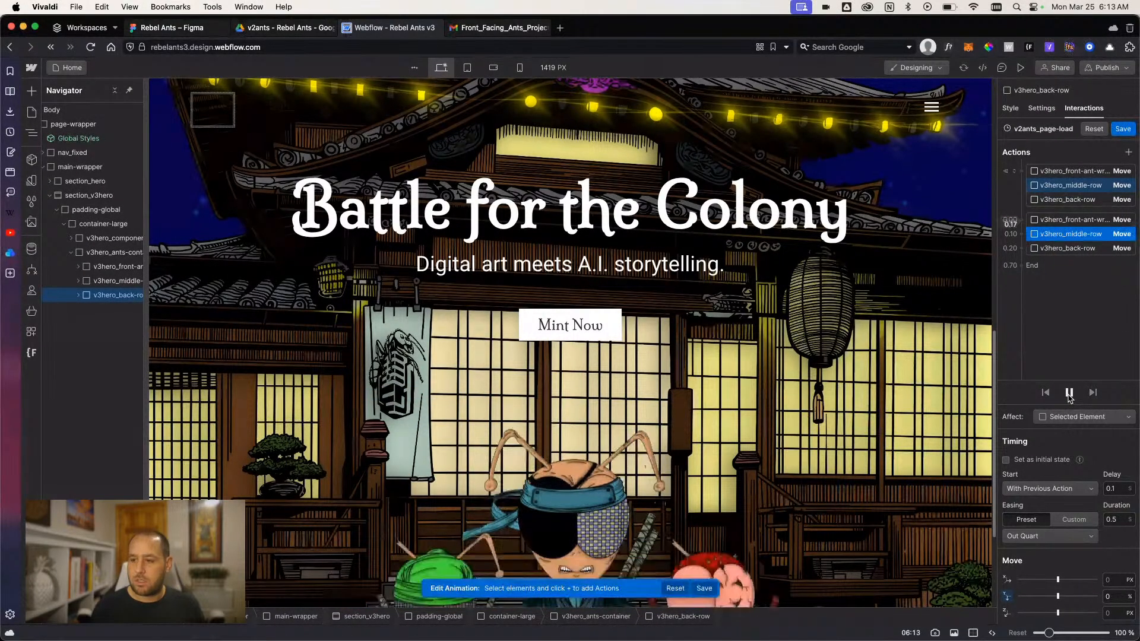
pyautogui.click(1049, 536)
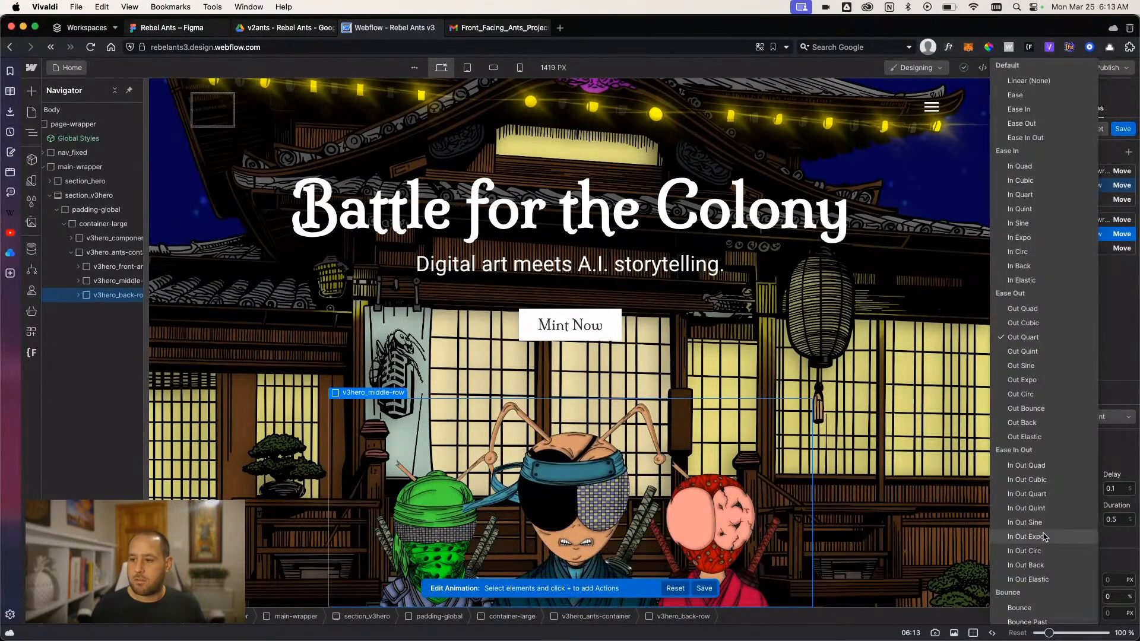
pyautogui.click(1039, 353)
# - Change the easing of the back row's 0% move to Out Sine and preview the animation
pyautogui.click(1059, 251)
pyautogui.click(1048, 536)
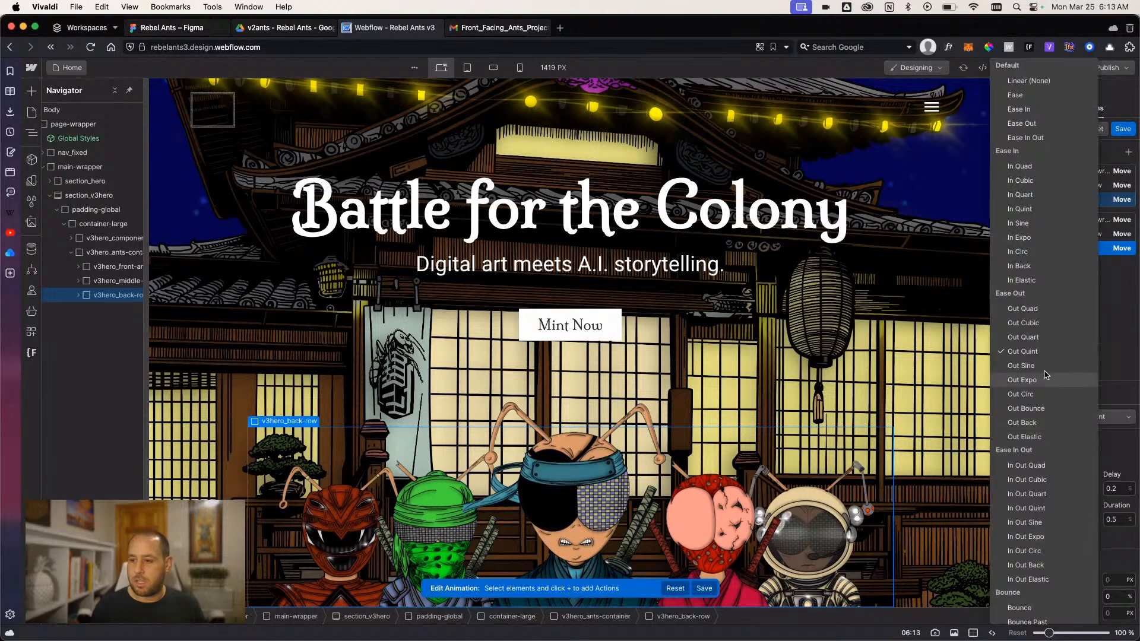
pyautogui.click(1021, 365)
pyautogui.click(1068, 393)
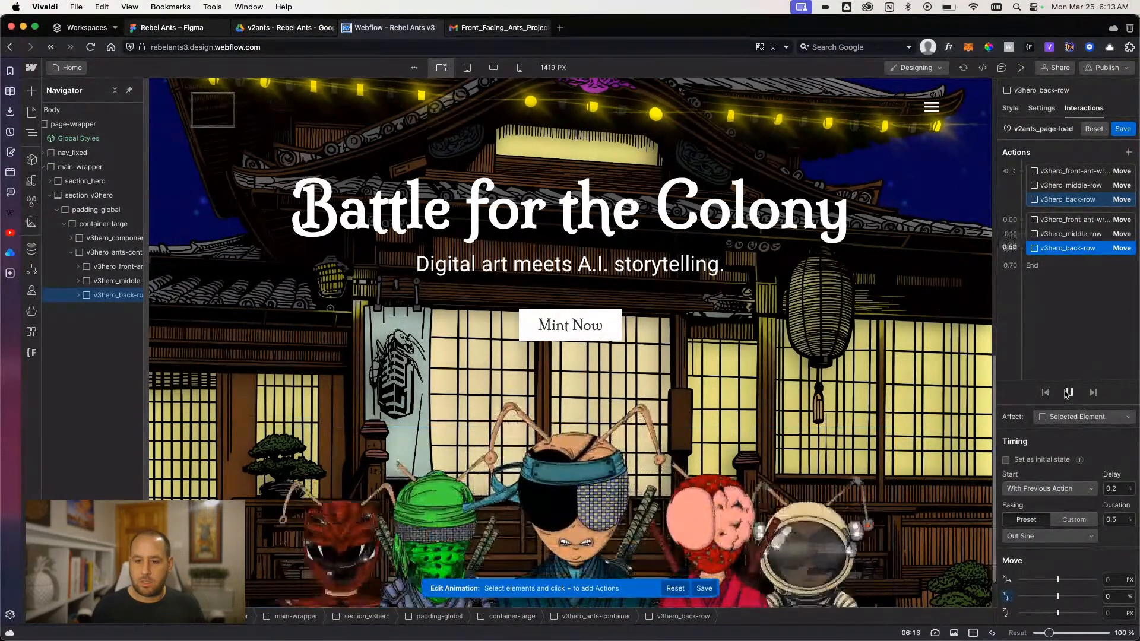
pyautogui.click(1068, 393)
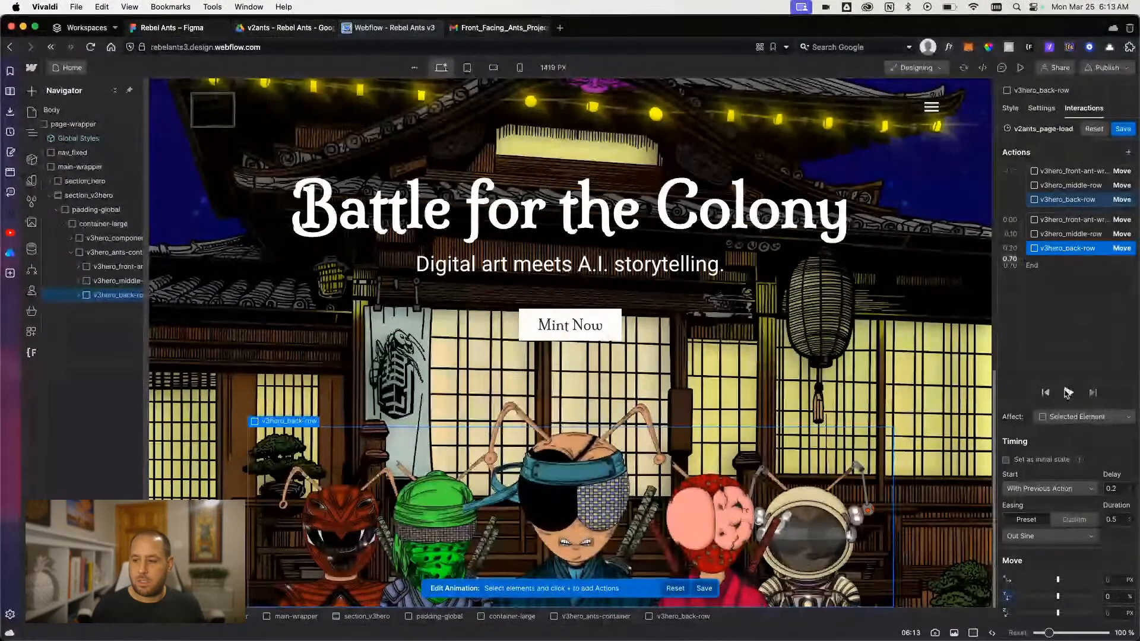
# - Change the easing of the middle row's 0% move to Out Expo and preview the animation
pyautogui.click(1062, 235)
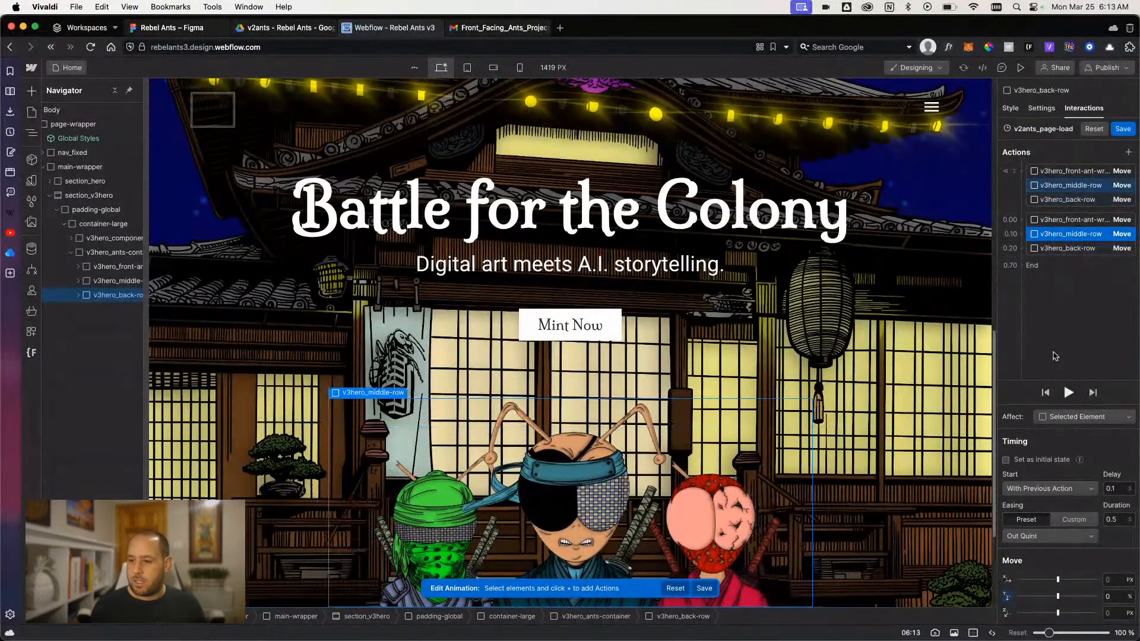
pyautogui.click(1049, 536)
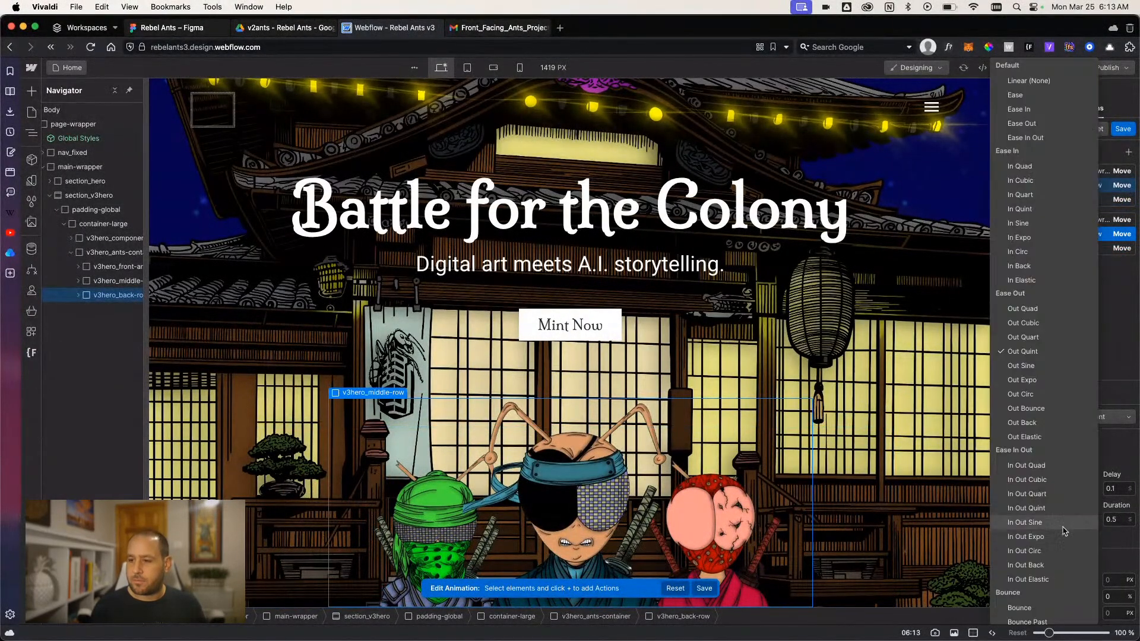
pyautogui.click(1052, 385)
pyautogui.click(1068, 394)
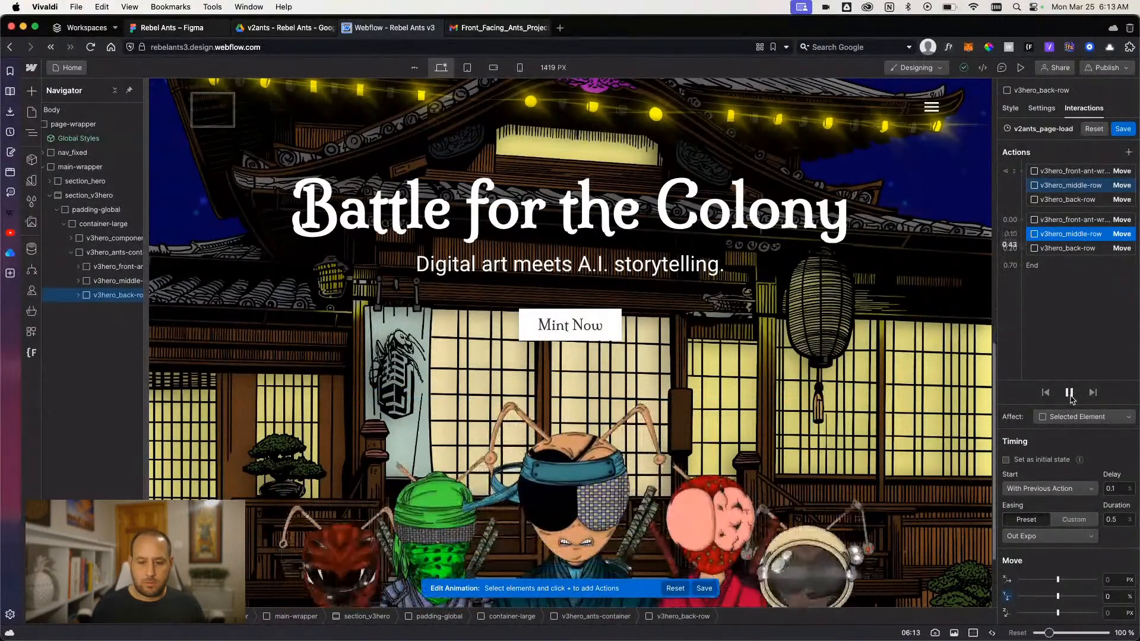
pyautogui.click(1069, 393)
# - Try Out Quad easing on the back row's 0% move and preview the animation
pyautogui.click(1069, 248)
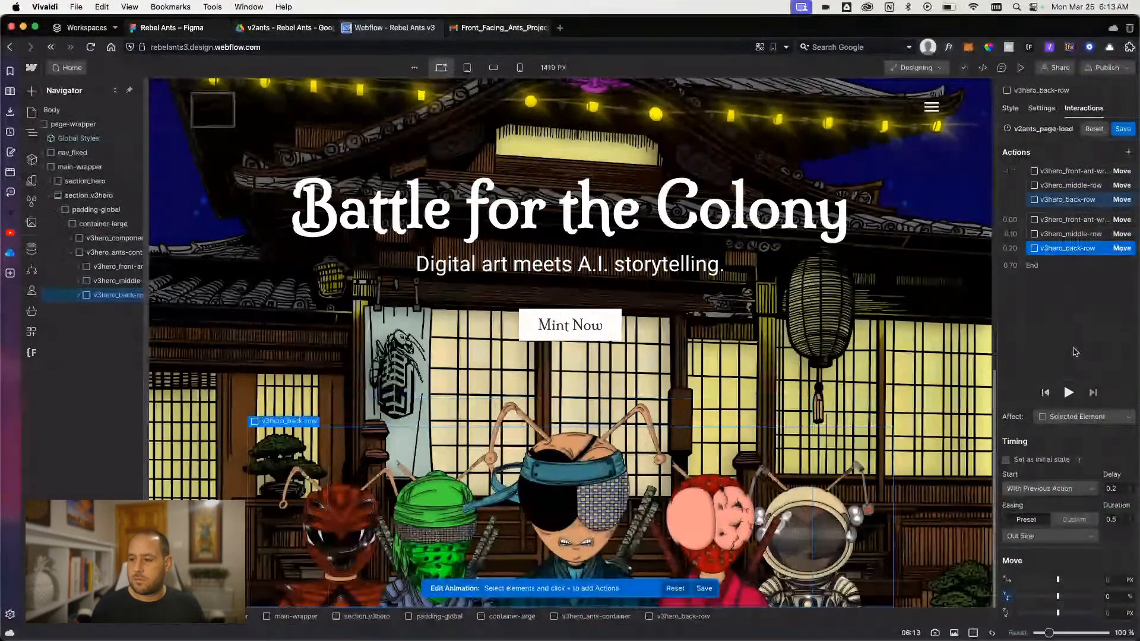
pyautogui.click(1049, 538)
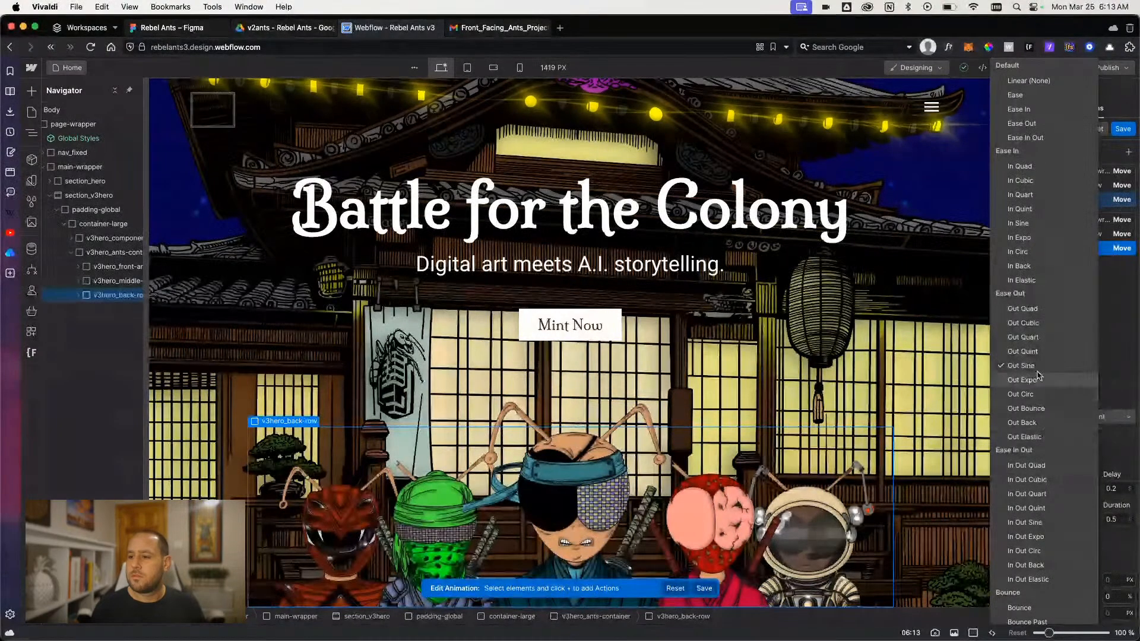
pyautogui.click(1031, 309)
pyautogui.click(1068, 393)
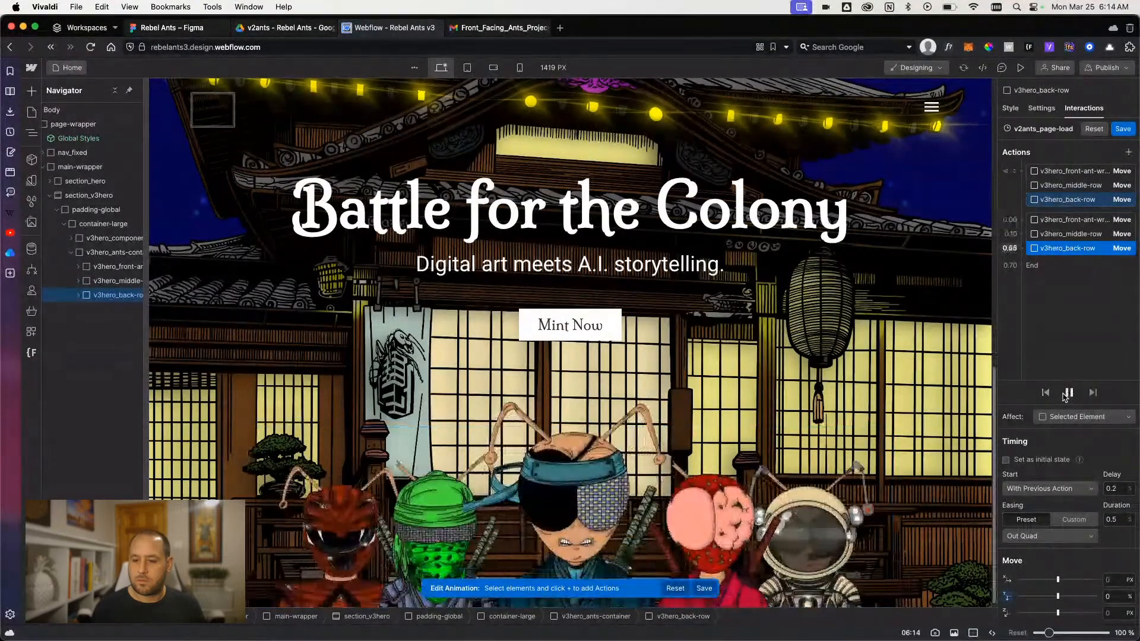
pyautogui.click(1067, 394)
pyautogui.click(1067, 394)
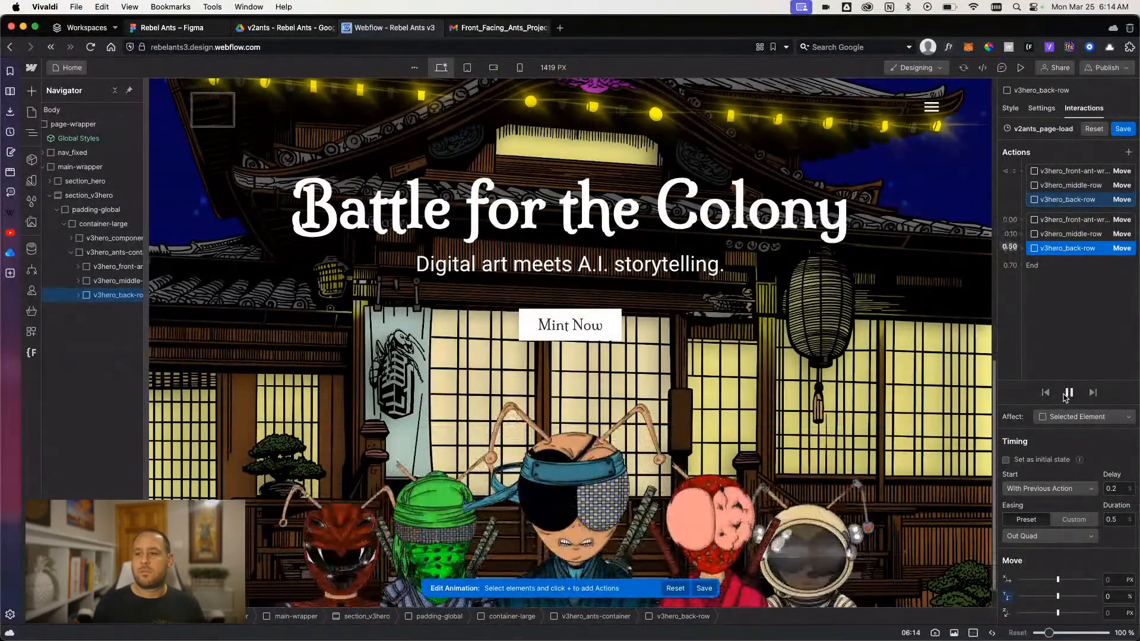
# - Save the v2ants_page-load animation, preview the page and reload the Designer
pyautogui.click(1115, 130)
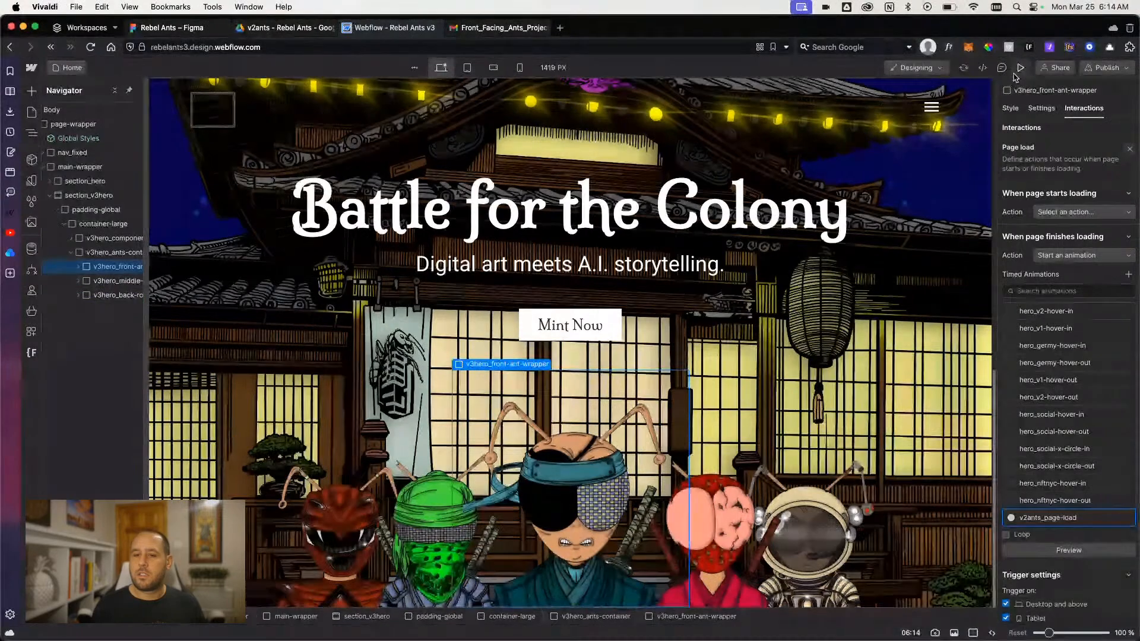
pyautogui.click(1020, 67)
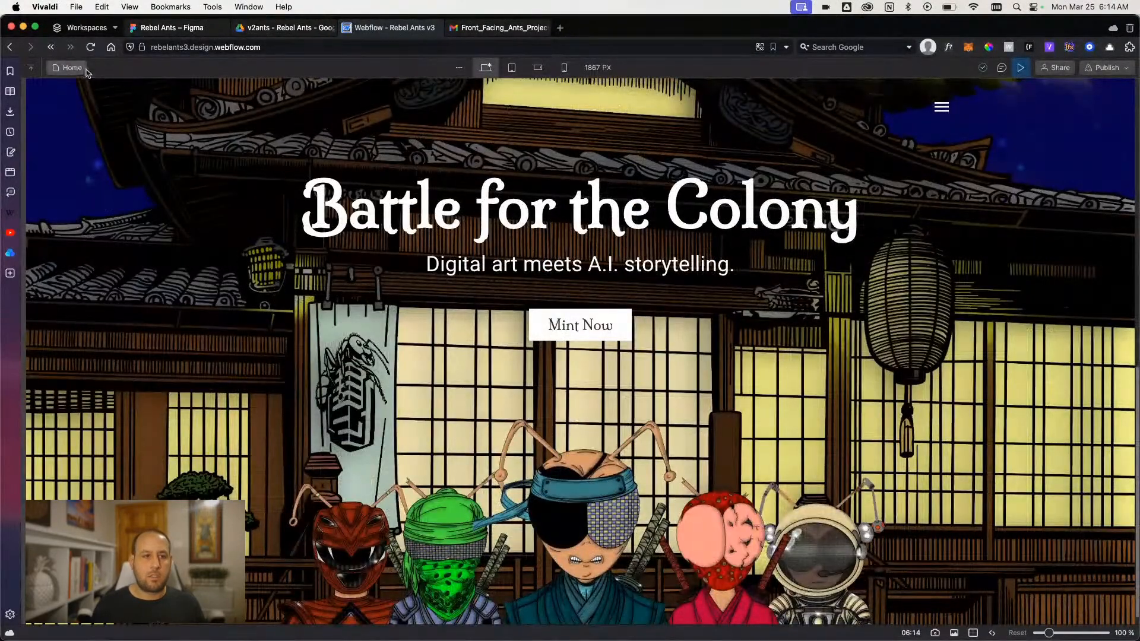
pyautogui.click(90, 47)
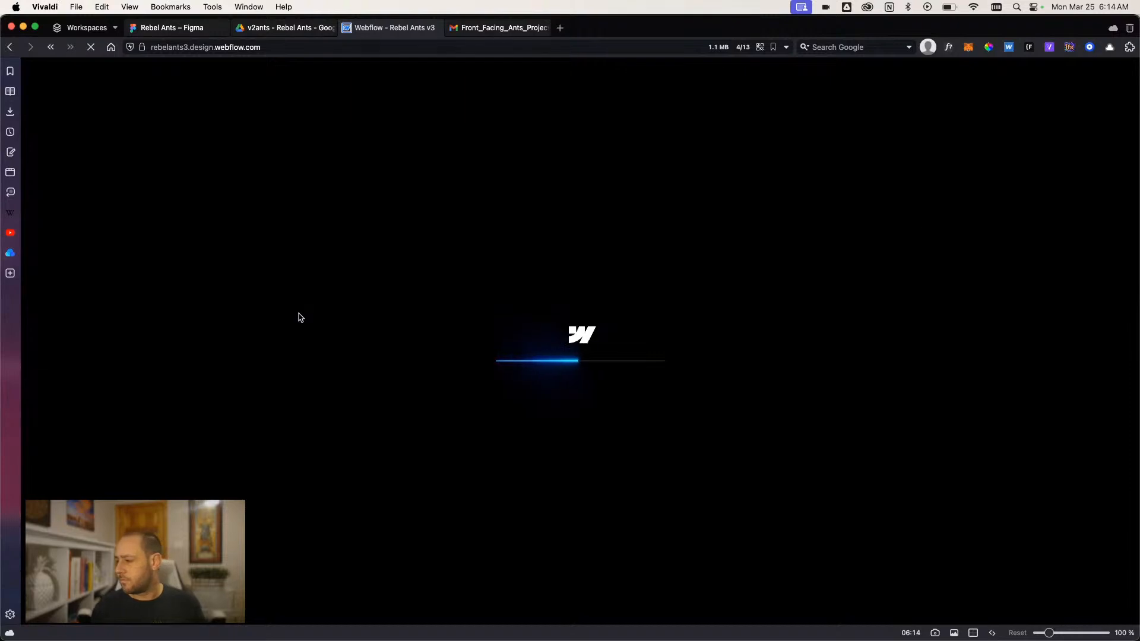
pyautogui.scroll(-10, 300, 338)
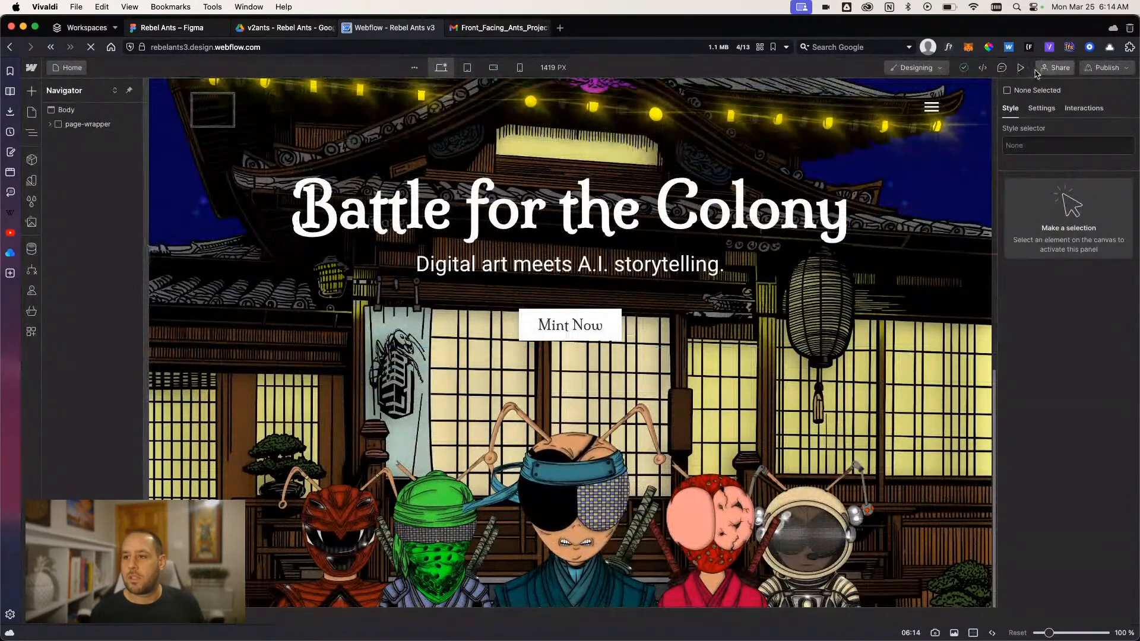
# - Preview the reloaded page several times to examine the ants' page-load animation, and return to design mode
pyautogui.press('super+shift+p')
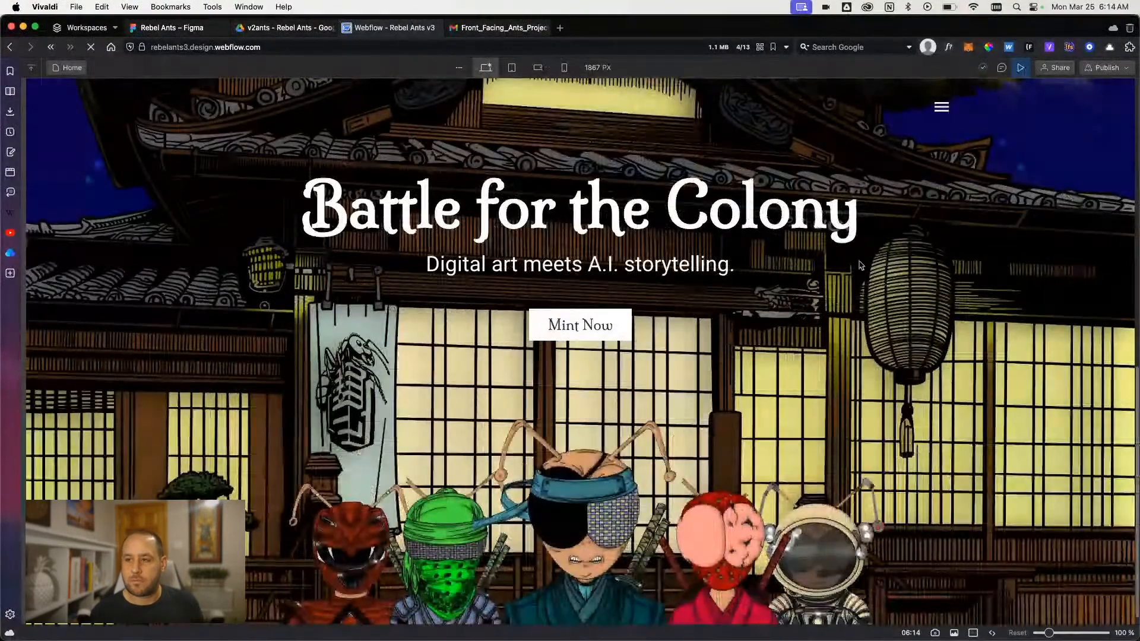
pyautogui.click(1020, 68)
pyautogui.click(1020, 68)
pyautogui.click(1020, 68)
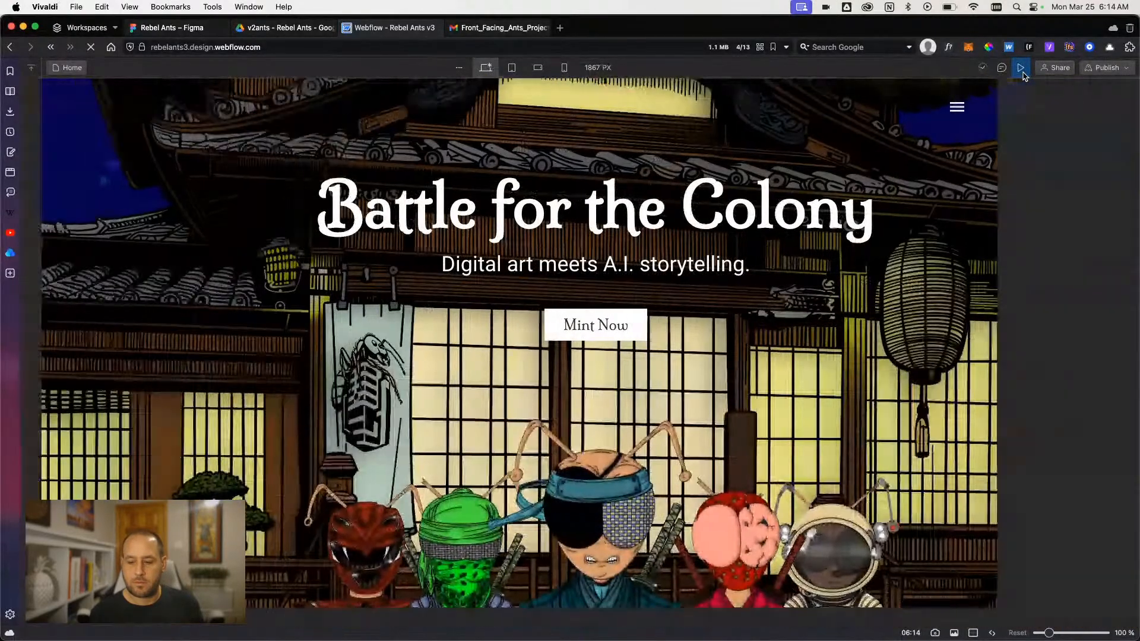
pyautogui.click(1020, 68)
pyautogui.click(1021, 69)
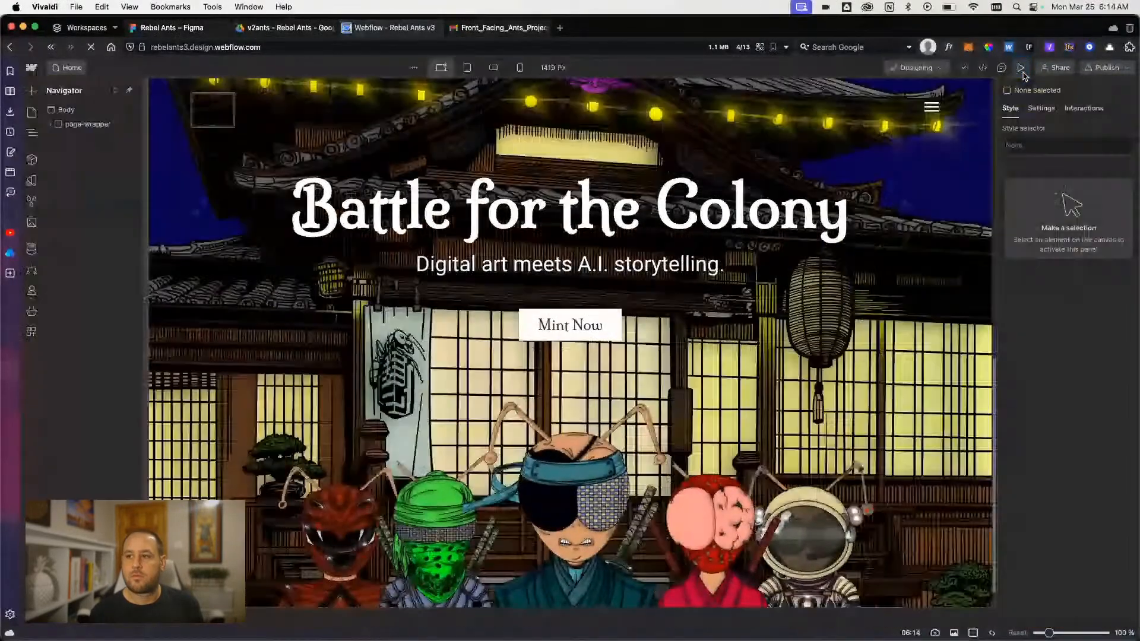
# - Select section_v3hero and open the v2ants_page-load animation of its page load trigger for editing
pyautogui.click(49, 124)
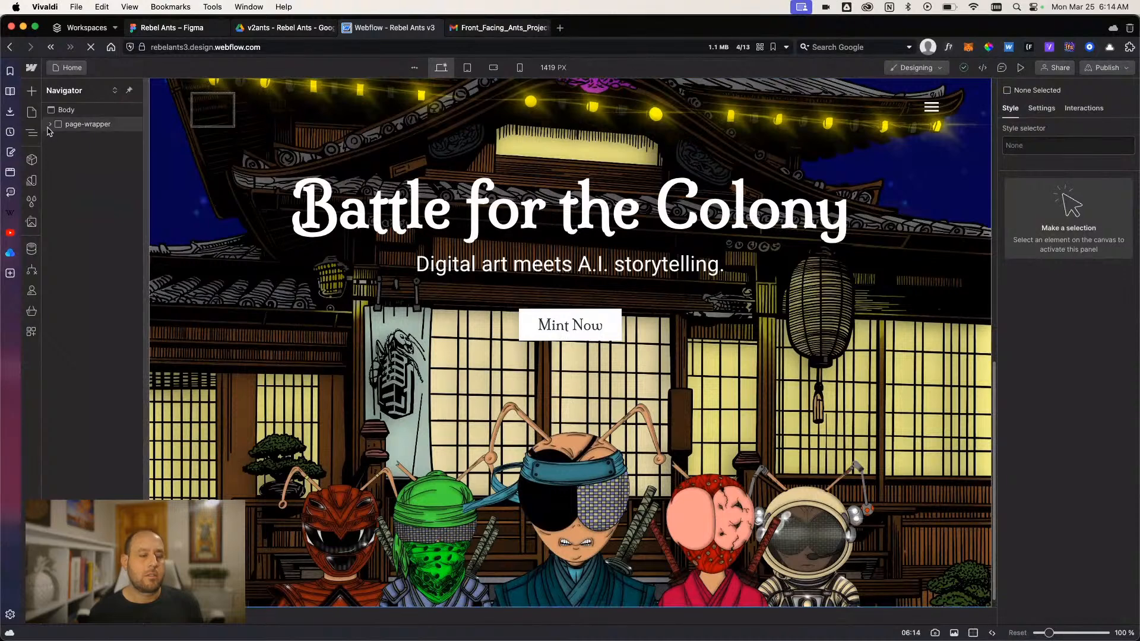
pyautogui.click(58, 167)
pyautogui.click(102, 195)
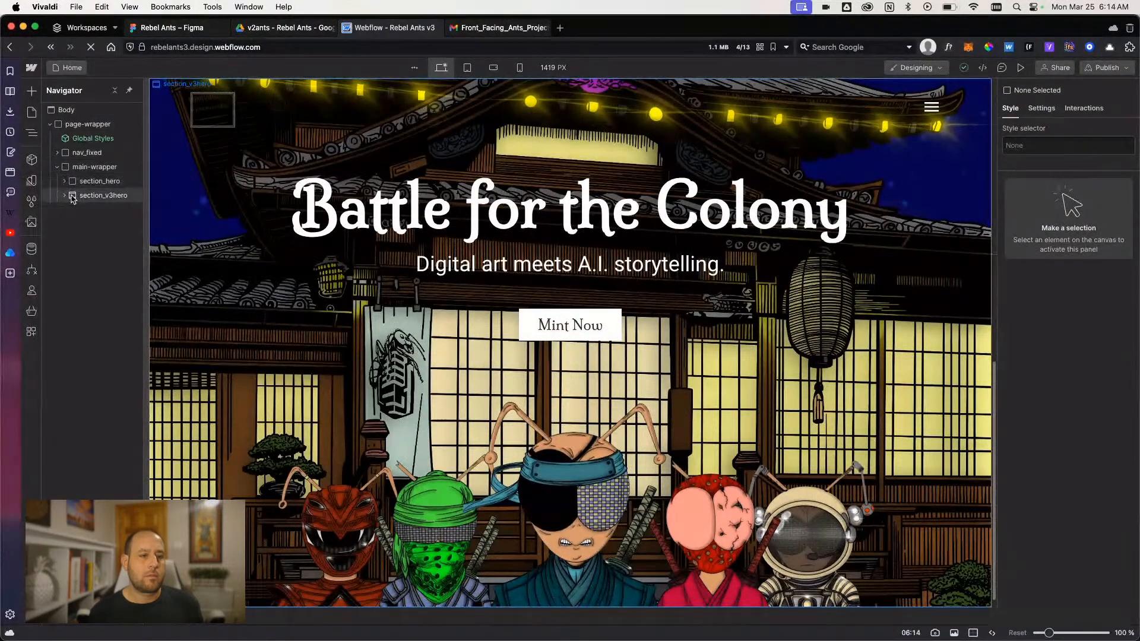
pyautogui.click(1084, 108)
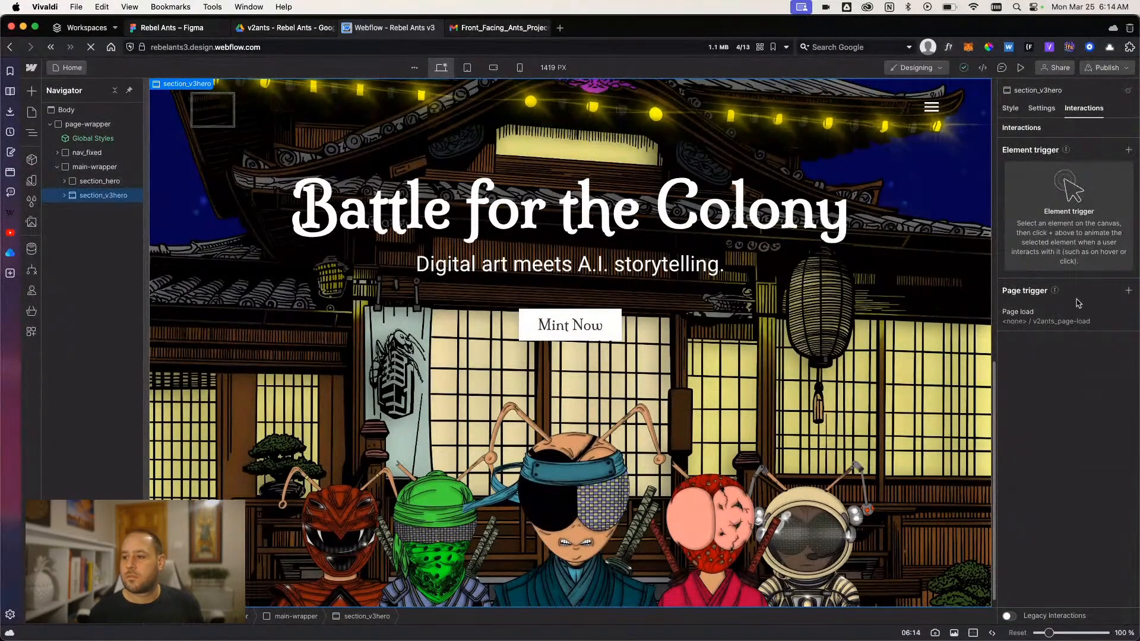
pyautogui.click(1069, 318)
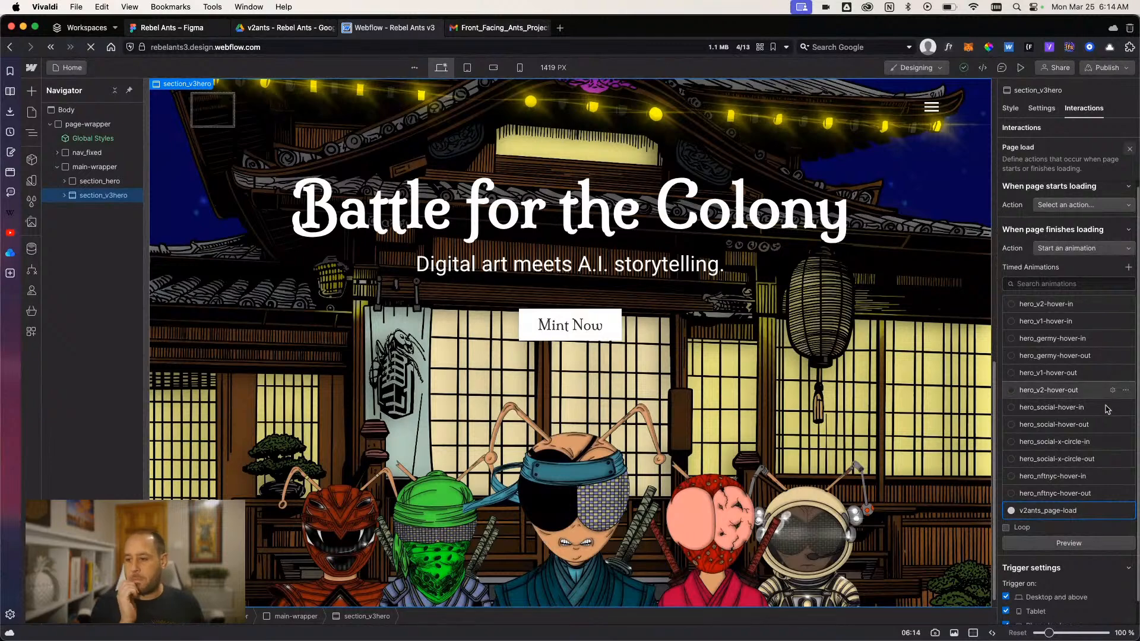
pyautogui.click(1111, 511)
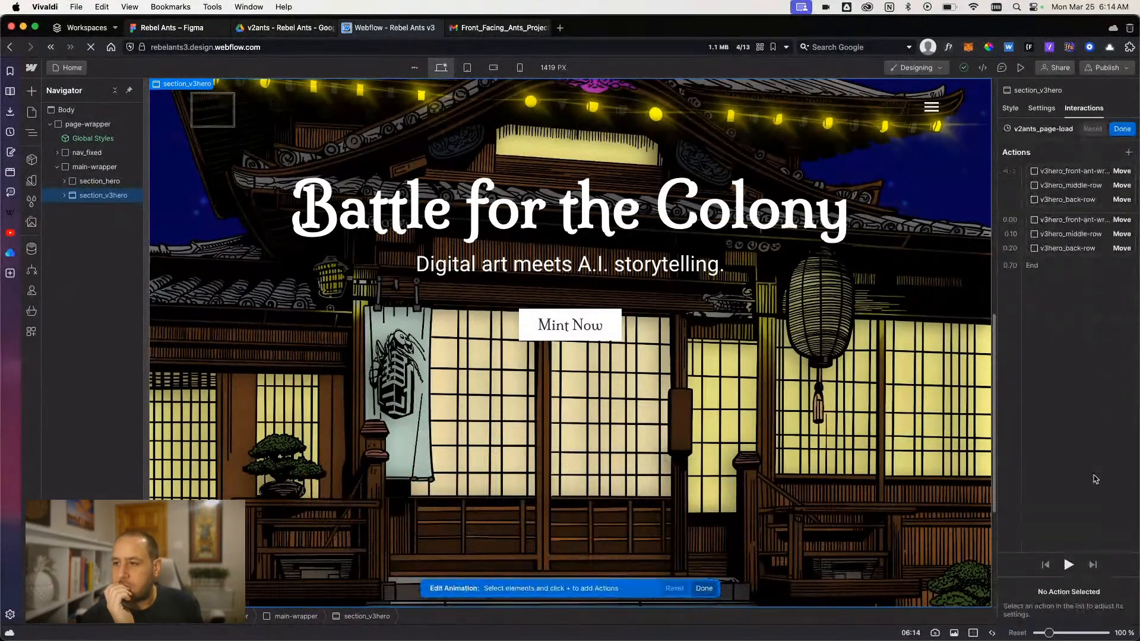
# - Set the easing of both the middle row's and the back row's 0% moves to Out Quart, matching the front ant
pyautogui.click(1066, 248)
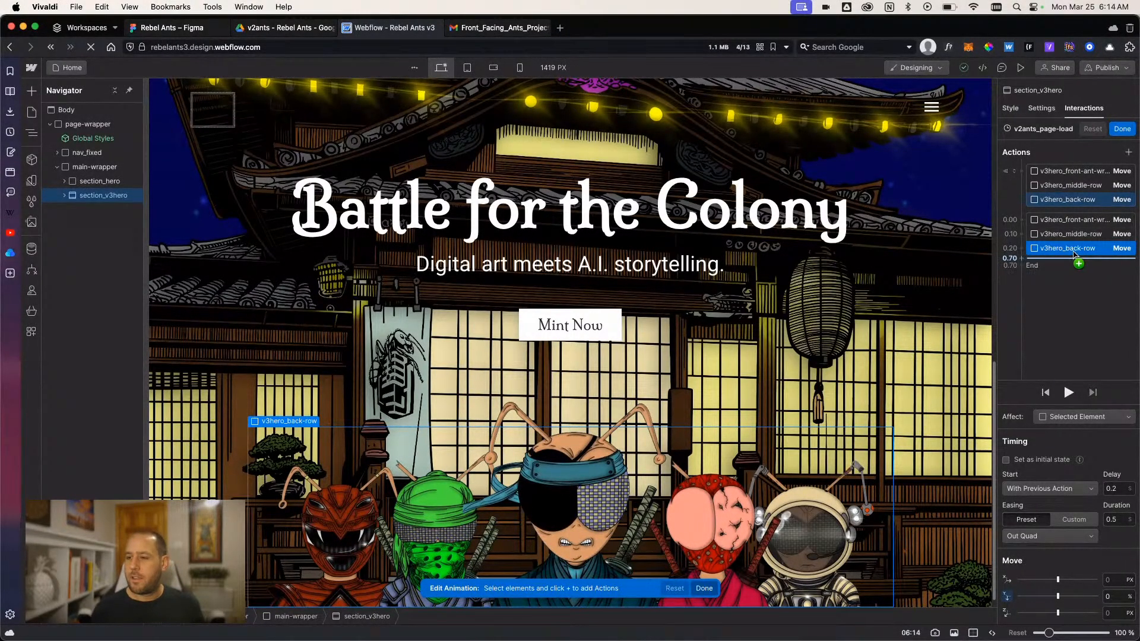
pyautogui.click(1072, 234)
pyautogui.click(1071, 222)
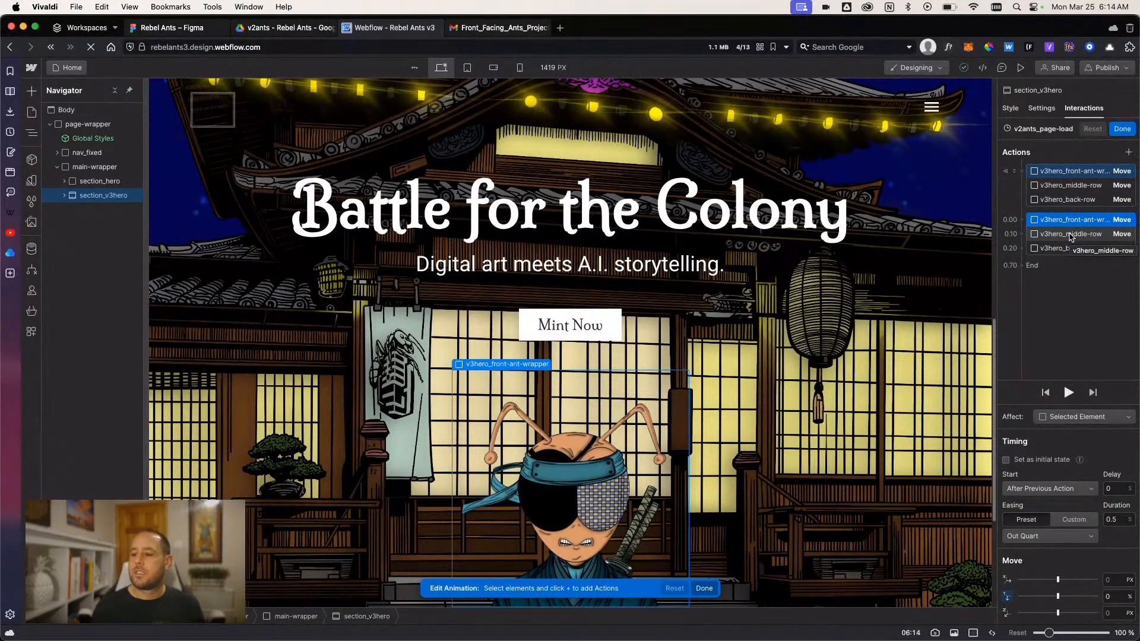
pyautogui.click(1071, 235)
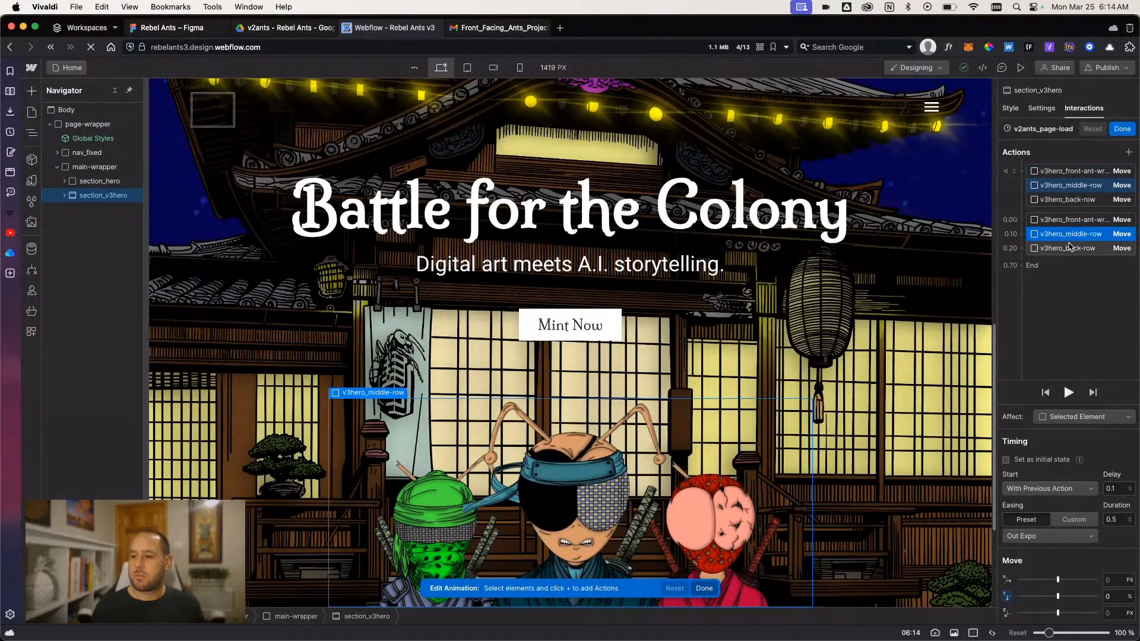
pyautogui.click(1043, 536)
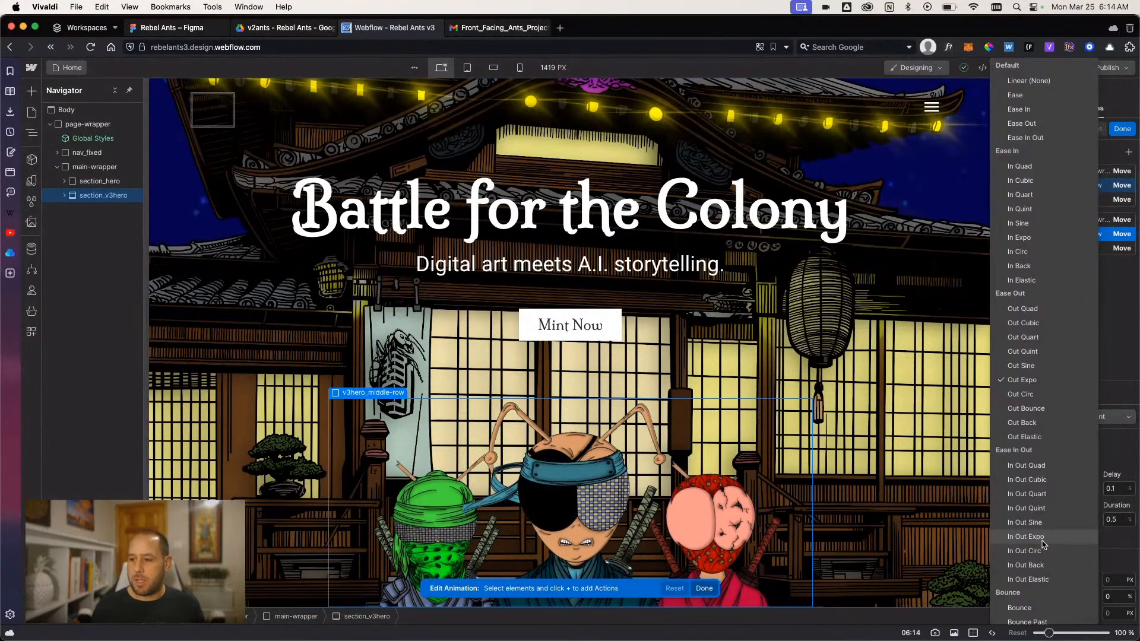
pyautogui.click(1023, 337)
pyautogui.click(1068, 248)
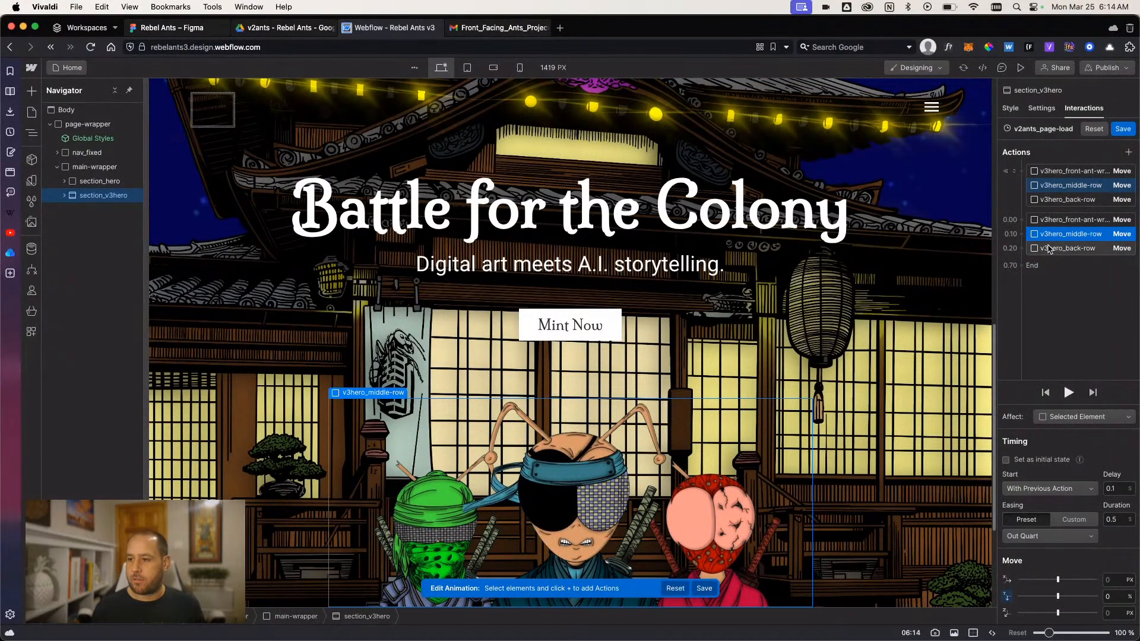
pyautogui.click(1048, 536)
pyautogui.click(1043, 342)
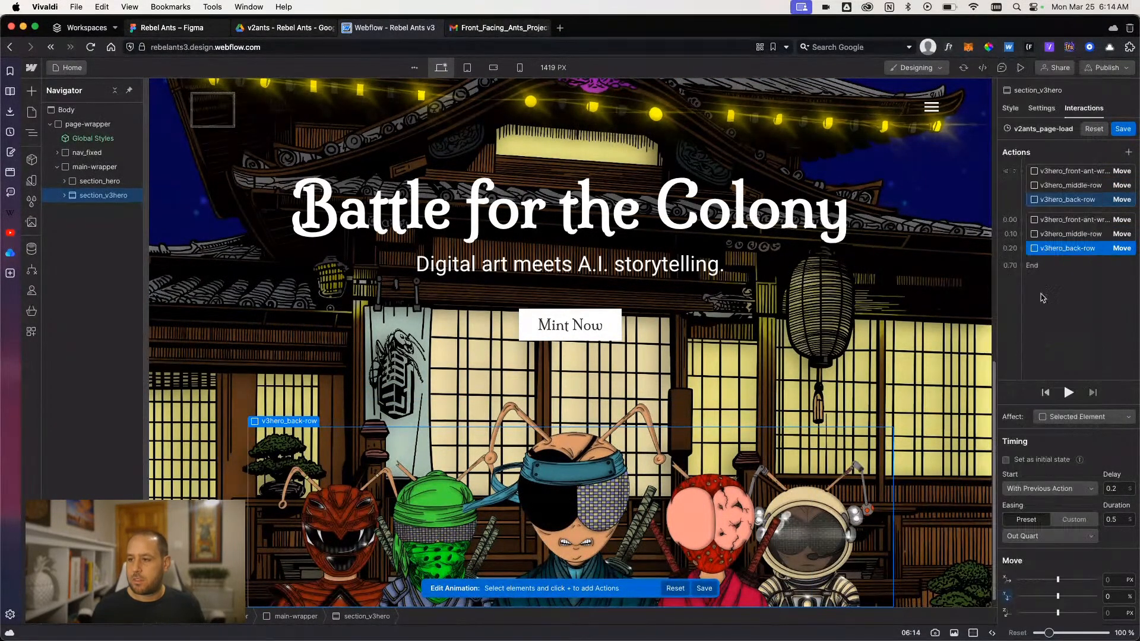
# - Set the delay of the middle row's 0% move to 0.2 s
pyautogui.click(1058, 221)
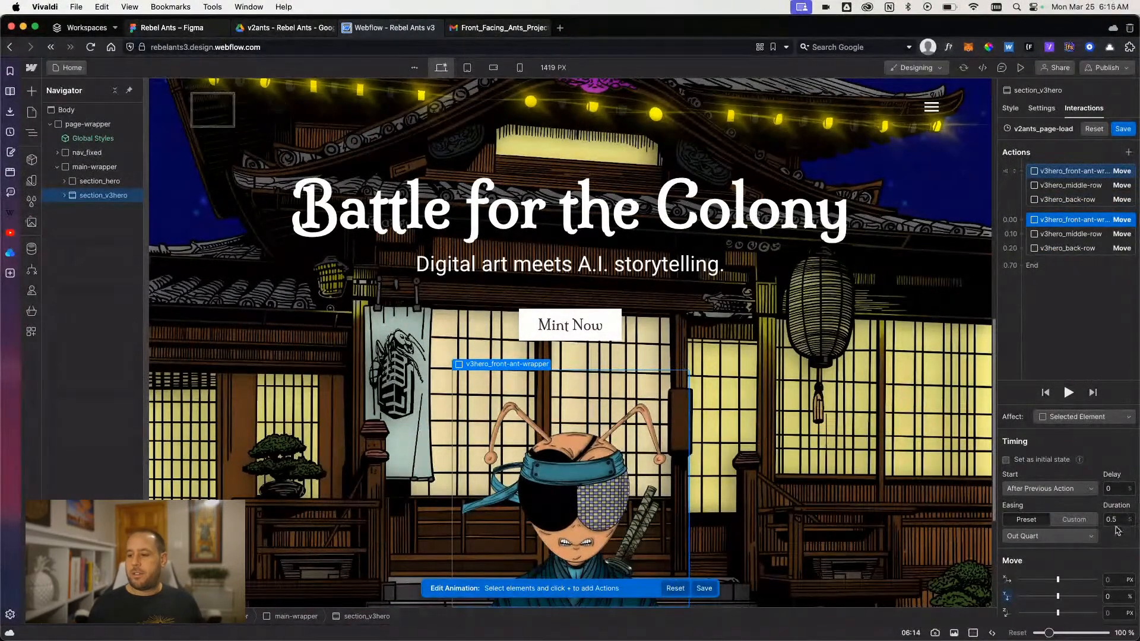
pyautogui.click(1065, 236)
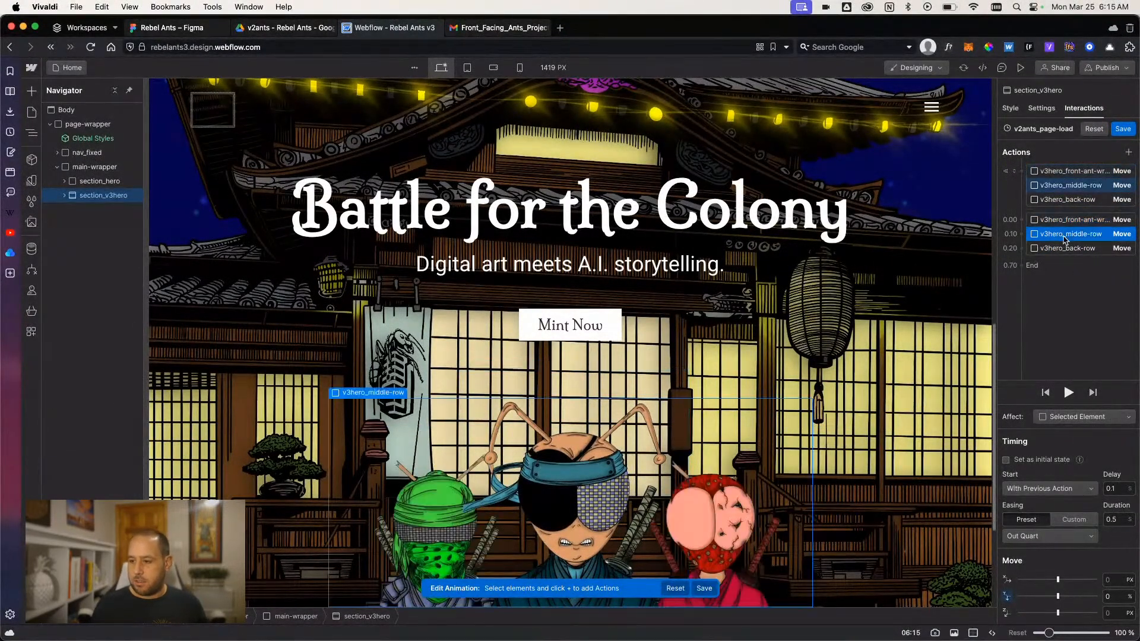
pyautogui.write('.2')
pyautogui.press('Return')
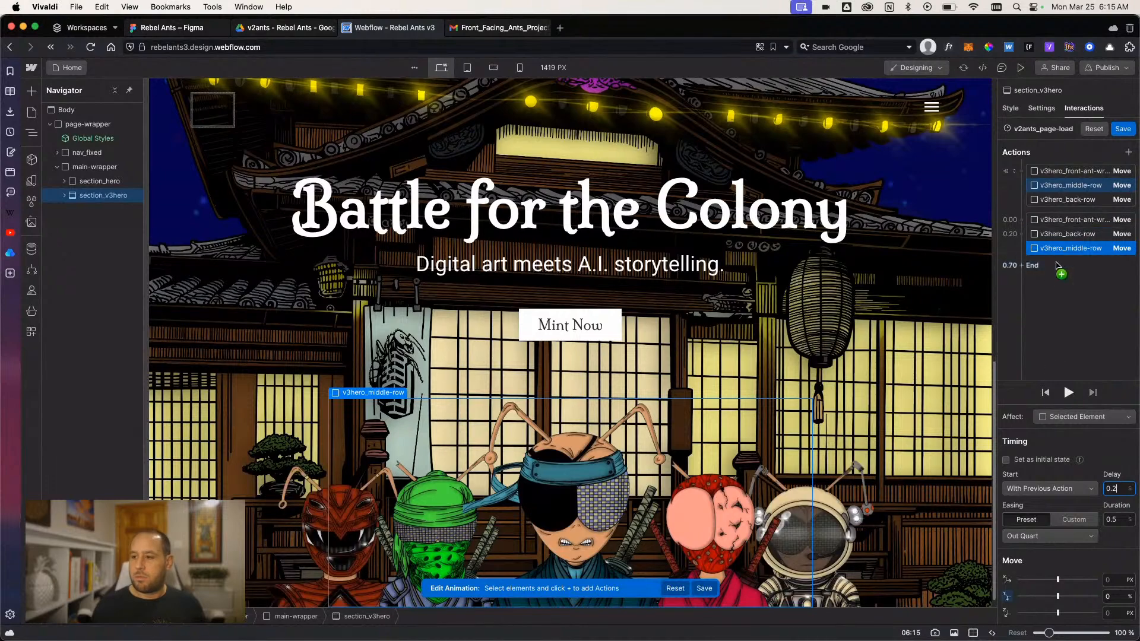
# - Set the delay of the back row's 0% move to 0.4 s
pyautogui.click(1060, 236)
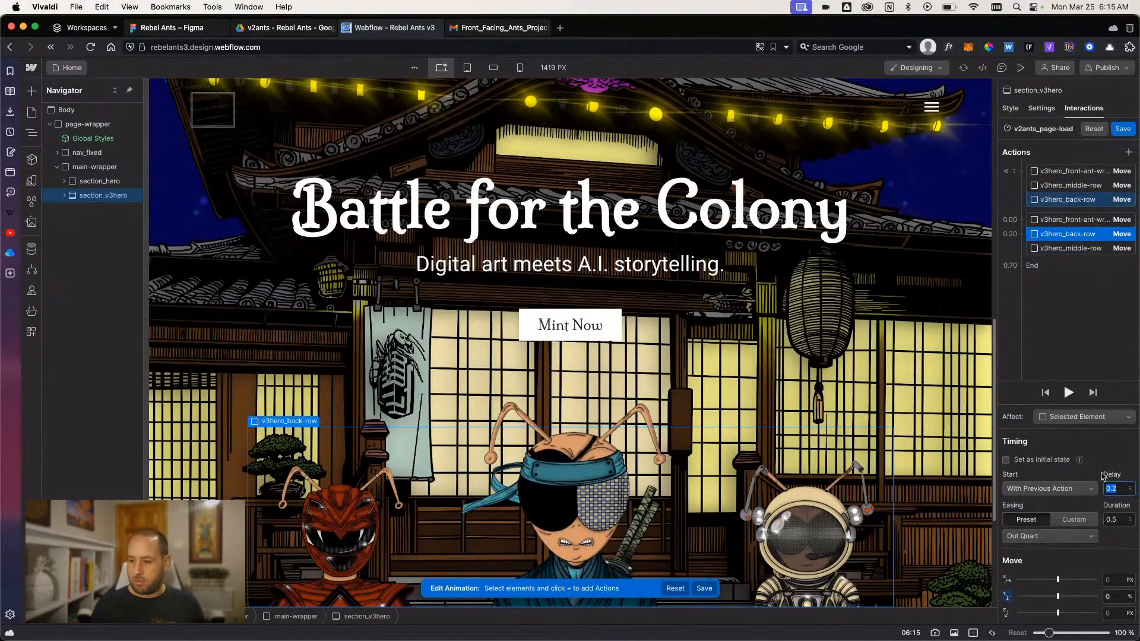
pyautogui.write('.4')
pyautogui.press('Return')
# - Play the page-load animation repeatedly to examine the stagger between the three rows of ants
pyautogui.click(1068, 393)
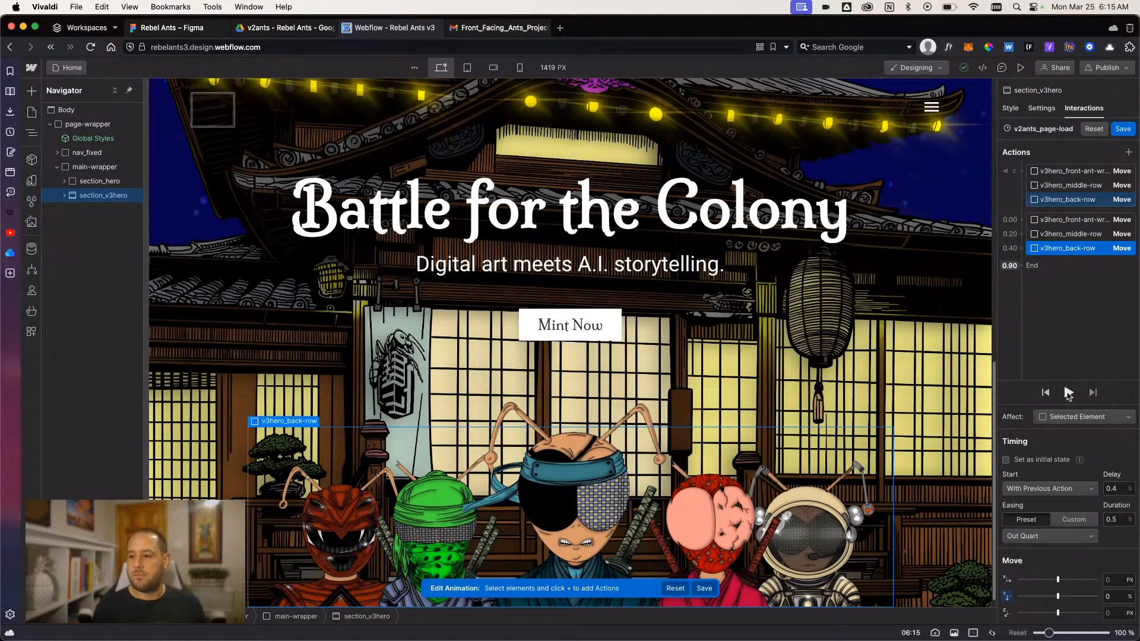
pyautogui.click(1068, 393)
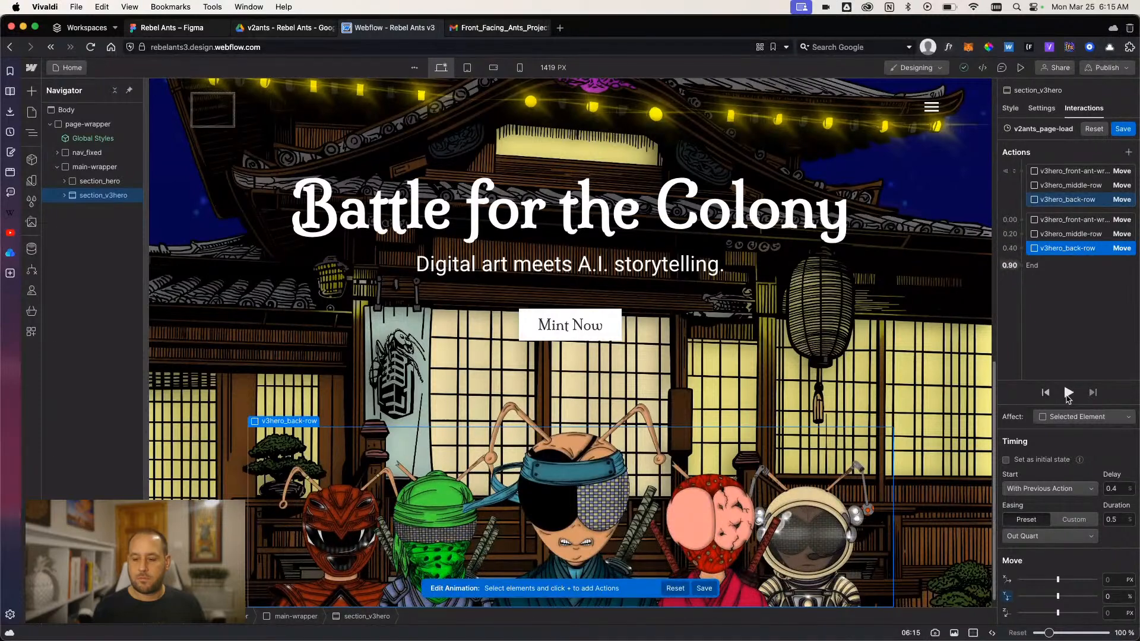
pyautogui.click(1068, 393)
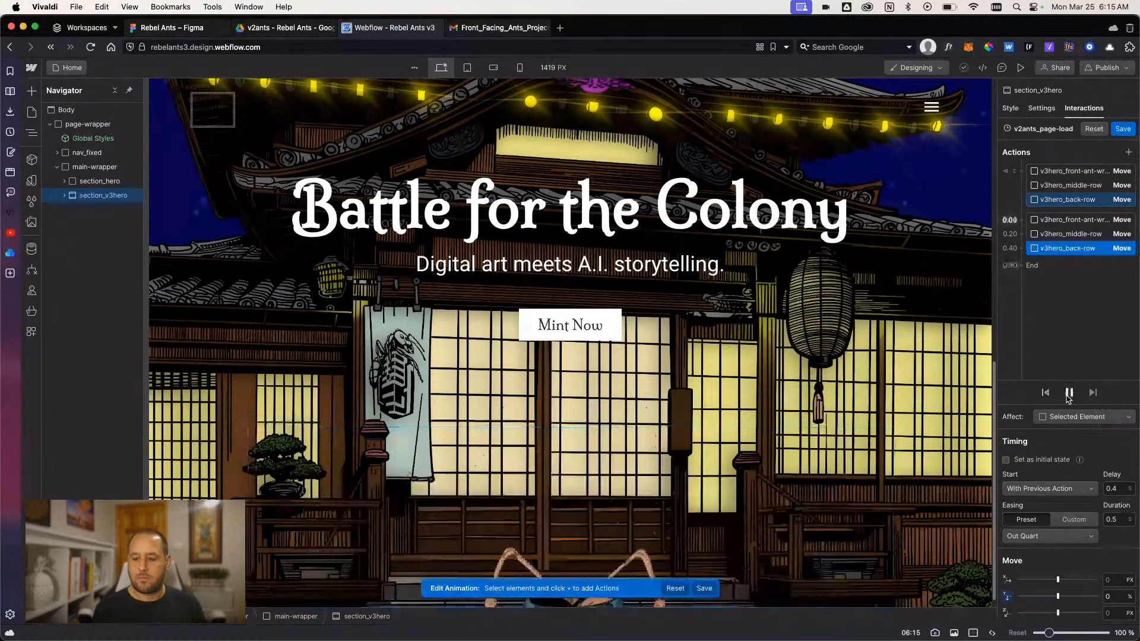
pyautogui.click(1068, 393)
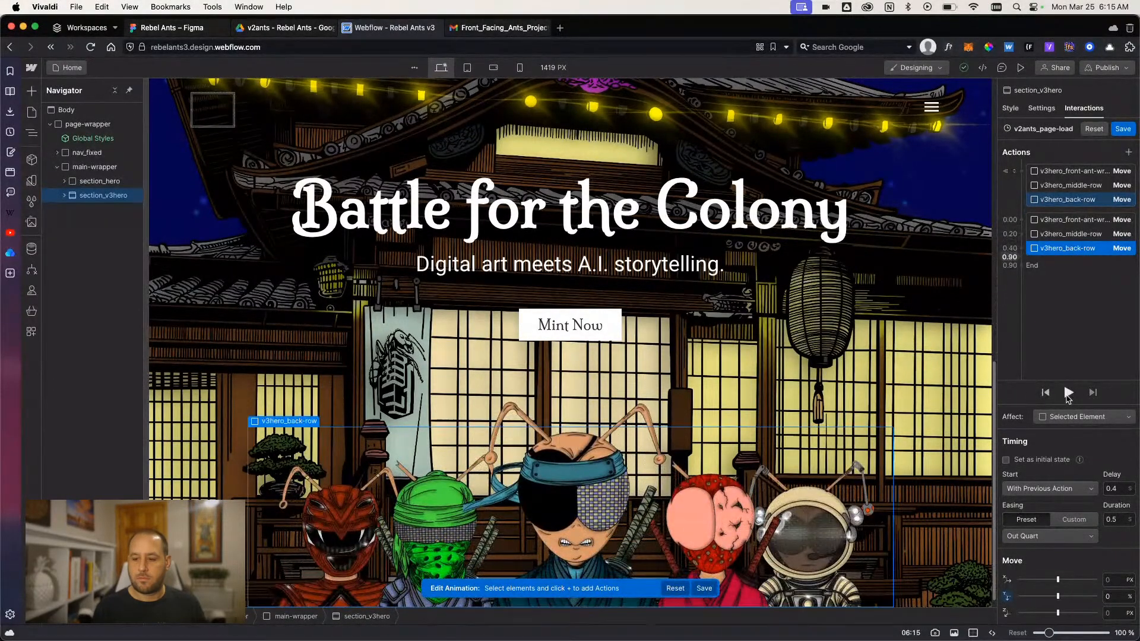
pyautogui.click(1068, 393)
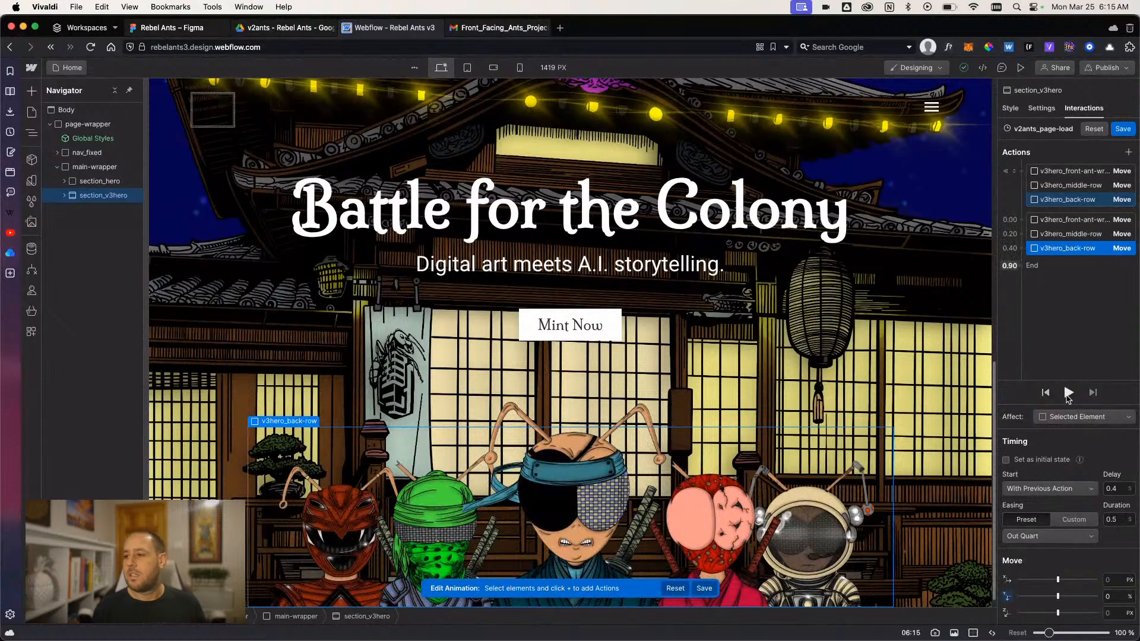
pyautogui.click(1068, 393)
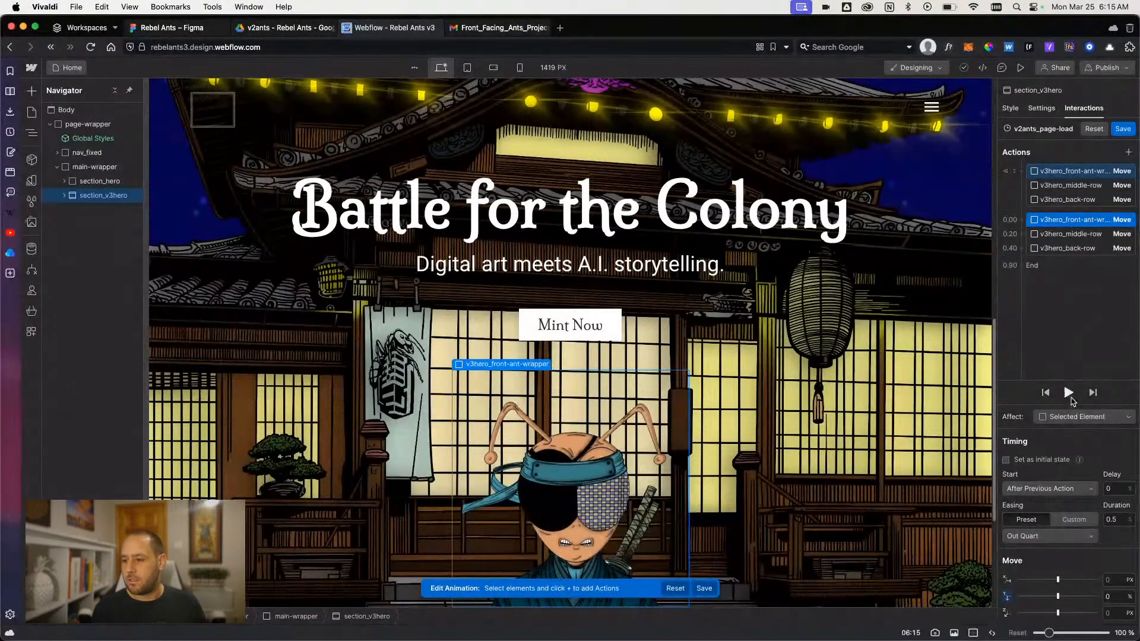
# - Set the delay of the back row's 0% move to 0.3 s
pyautogui.click(1053, 235)
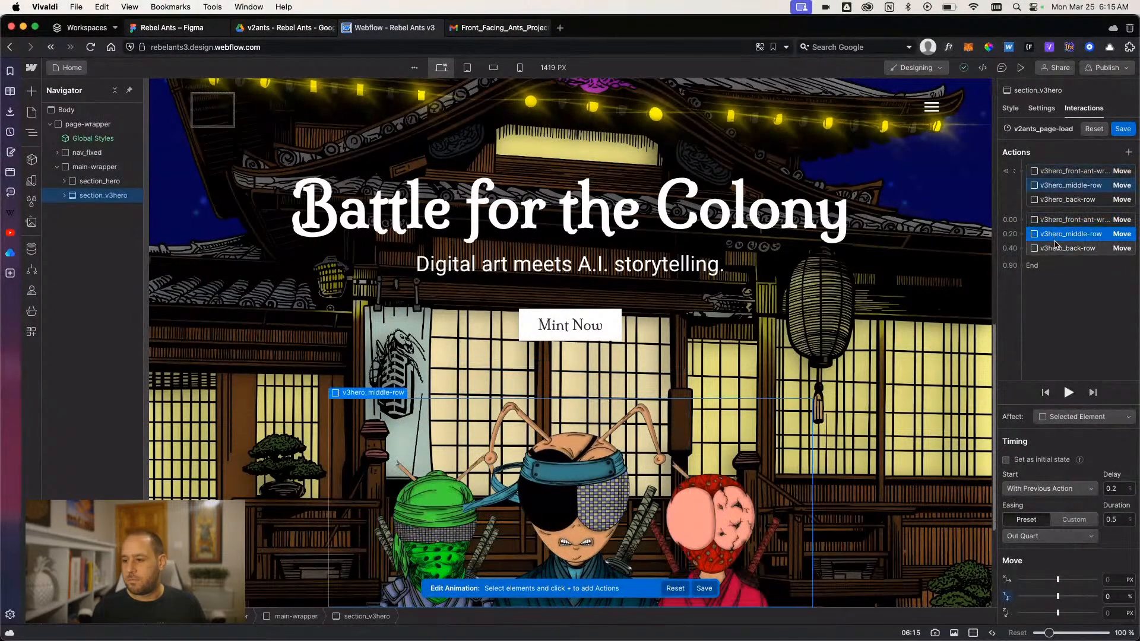
pyautogui.click(1055, 247)
pyautogui.click(1057, 234)
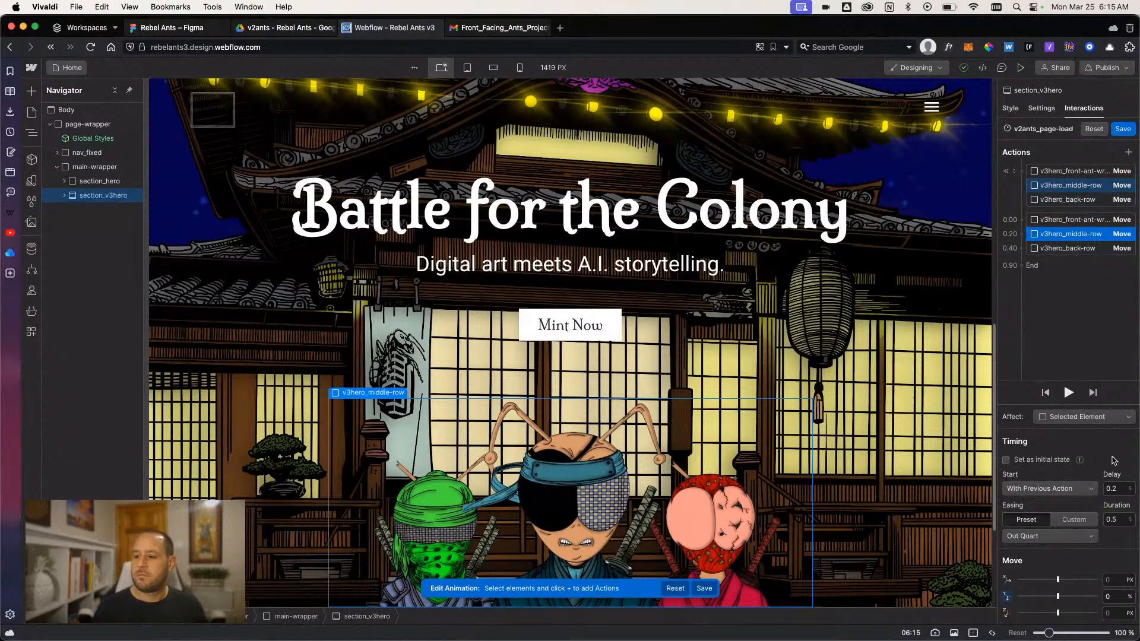
pyautogui.click(1069, 247)
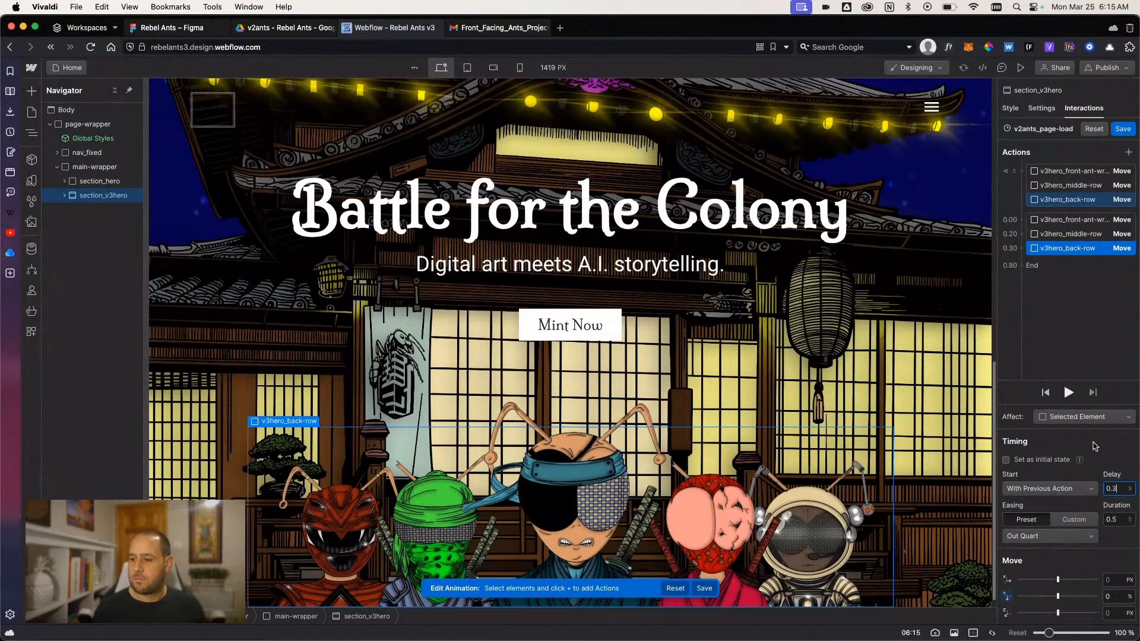
# - Set the duration of the back row's 0% move to 0.7 s and preview the page-load animation
pyautogui.click(1072, 395)
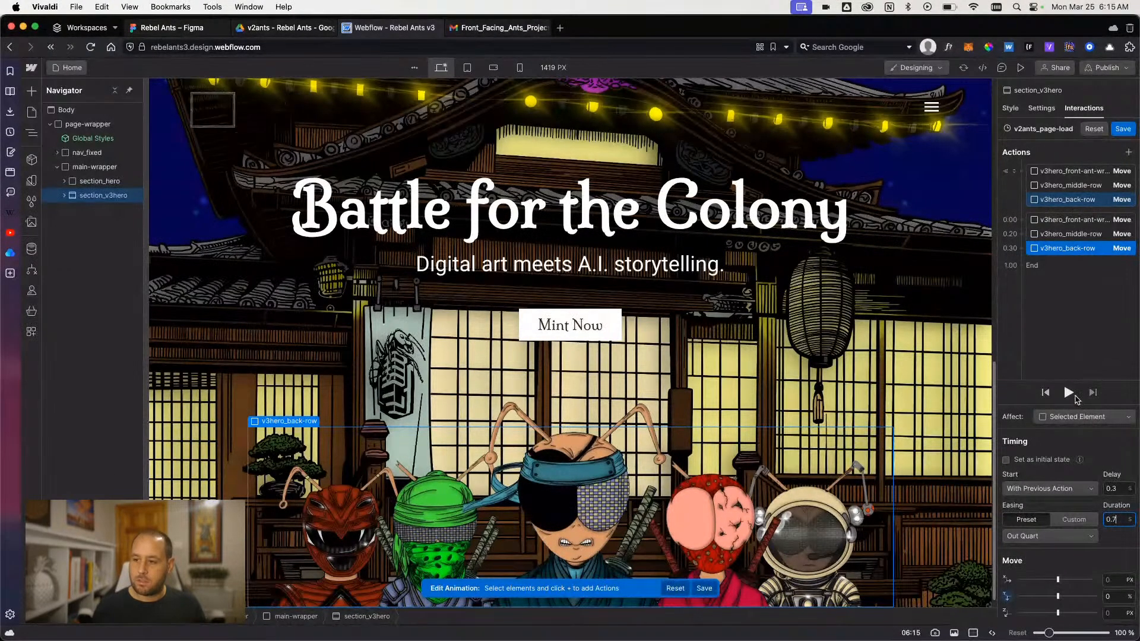
pyautogui.click(1070, 394)
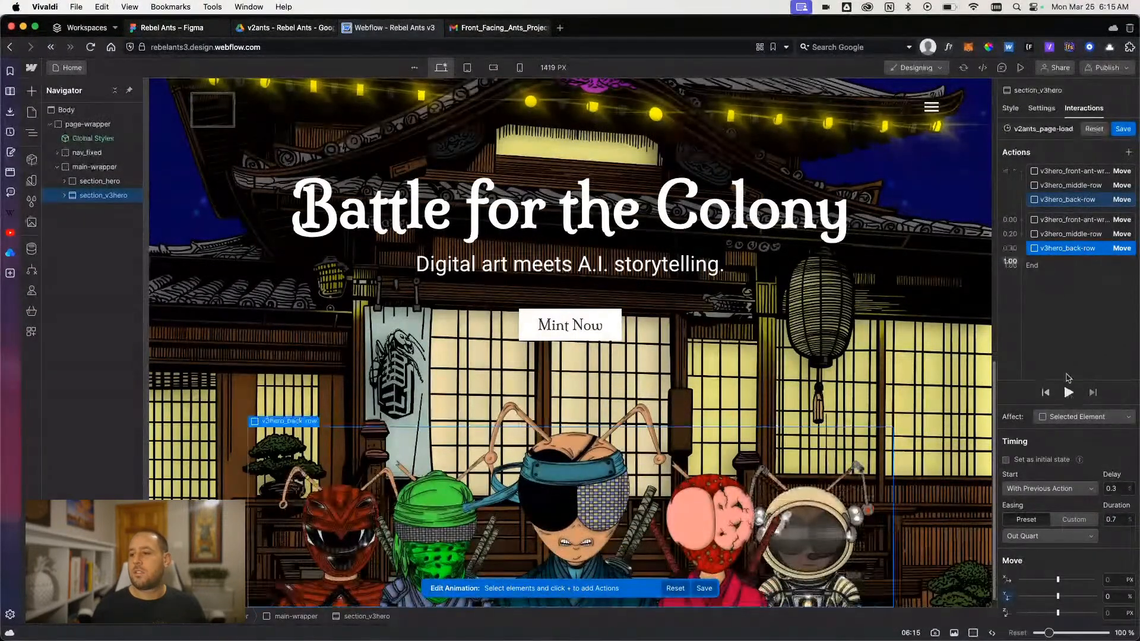
# - Set the duration of the middle row's 0% move to 0.6 s and preview the animation several times
pyautogui.click(1071, 234)
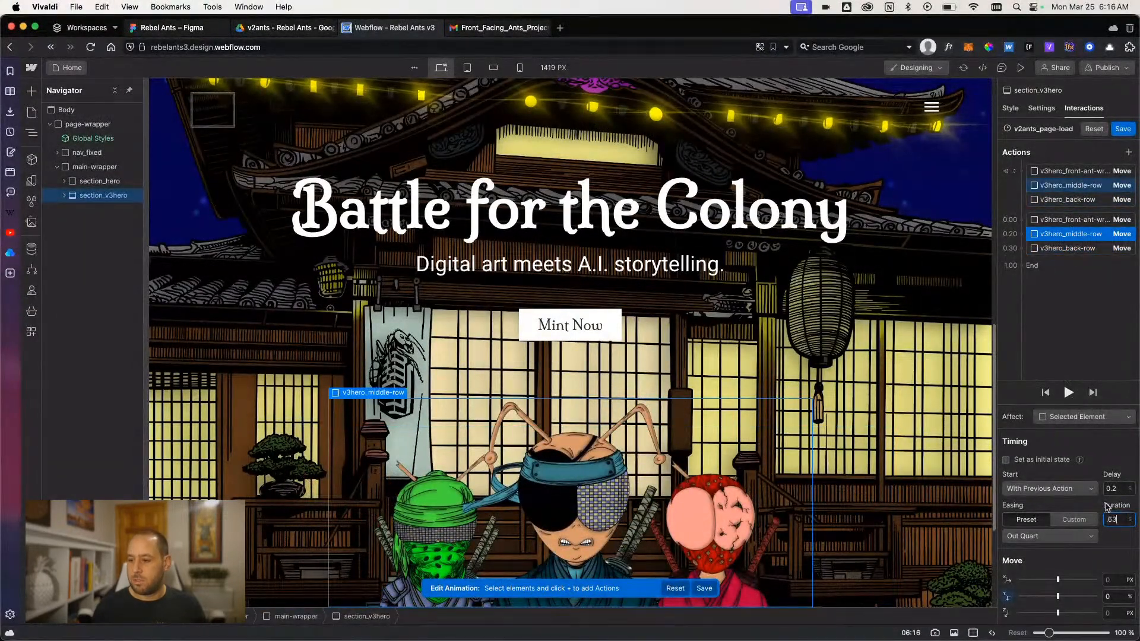
pyautogui.click(1069, 393)
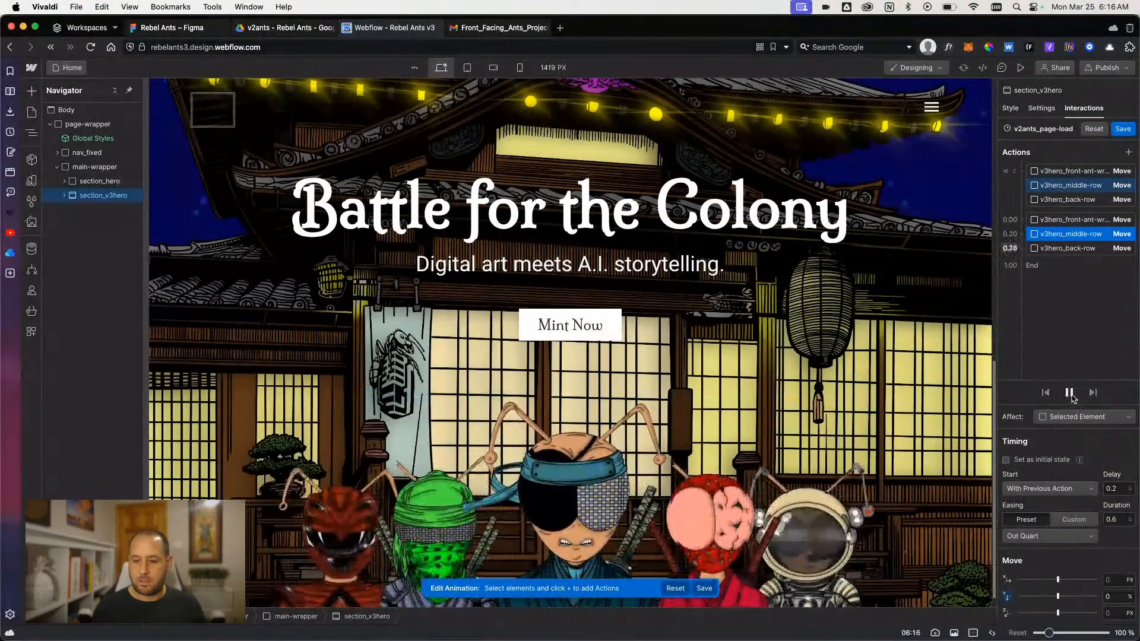
pyautogui.click(1071, 395)
pyautogui.click(1068, 393)
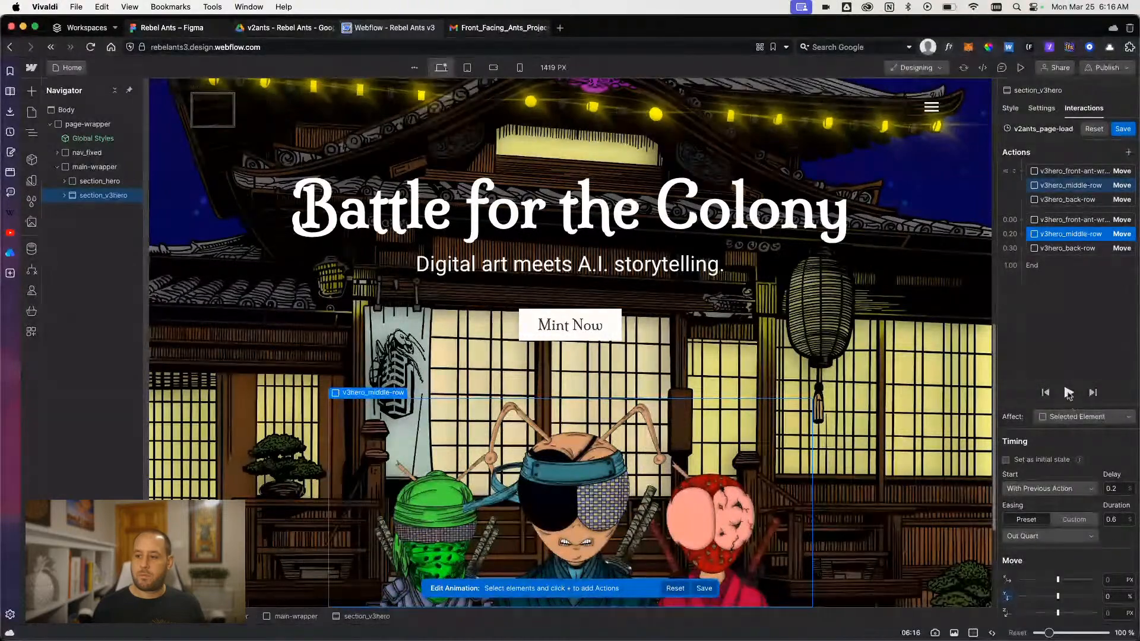
pyautogui.click(1068, 393)
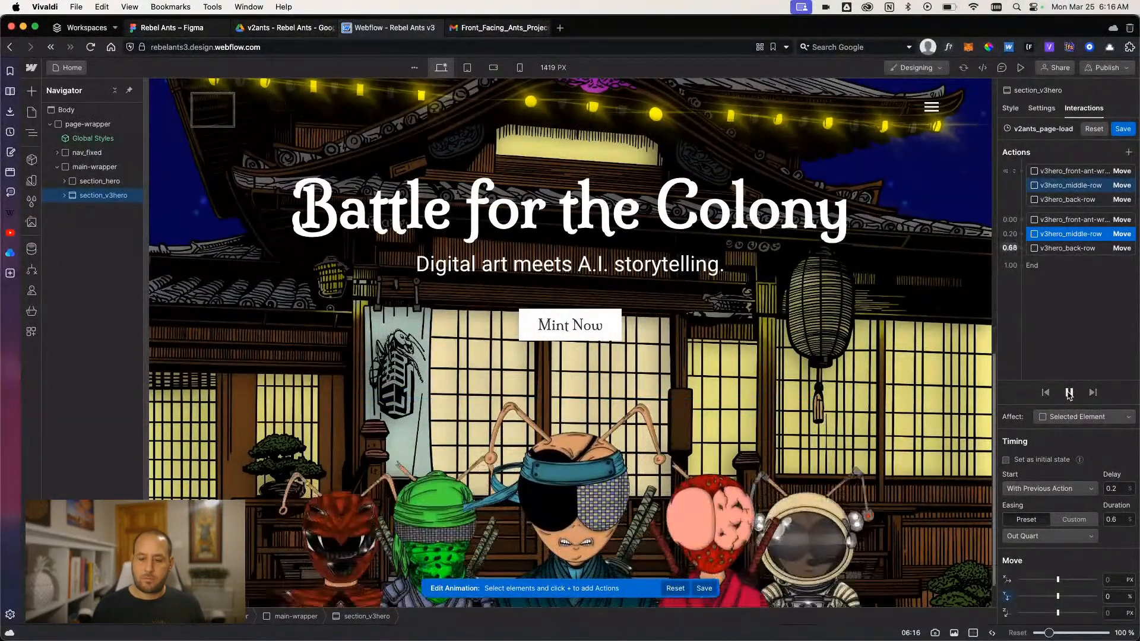
pyautogui.click(1069, 393)
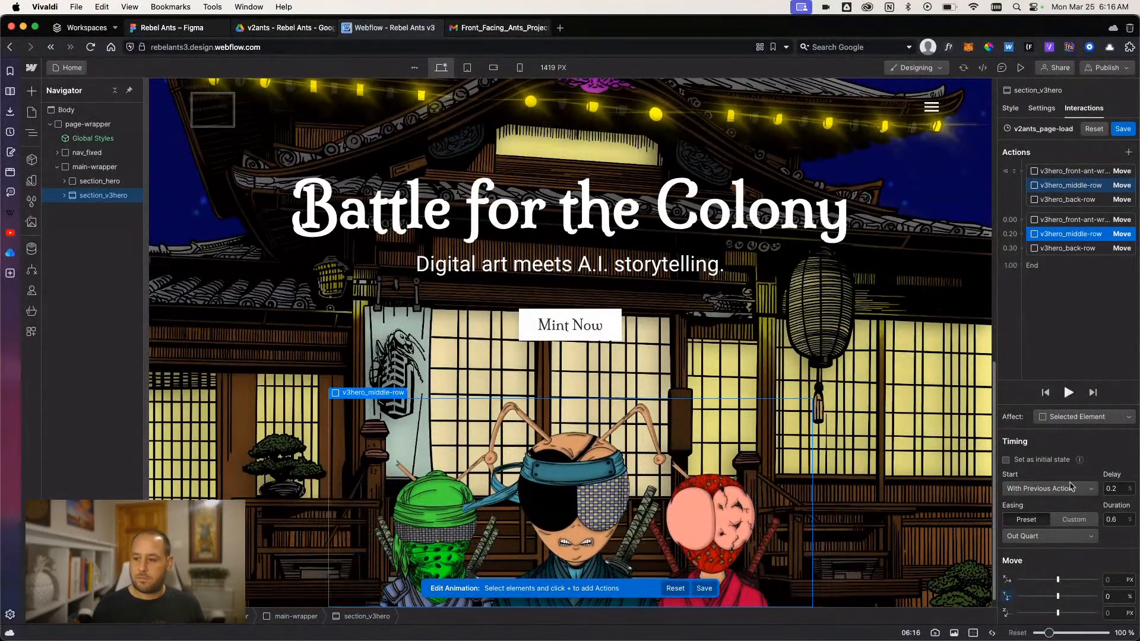
# - Change the easing of the middle row's 0% move to Out Cubic and save the page-load animation after previewing it
pyautogui.click(1063, 536)
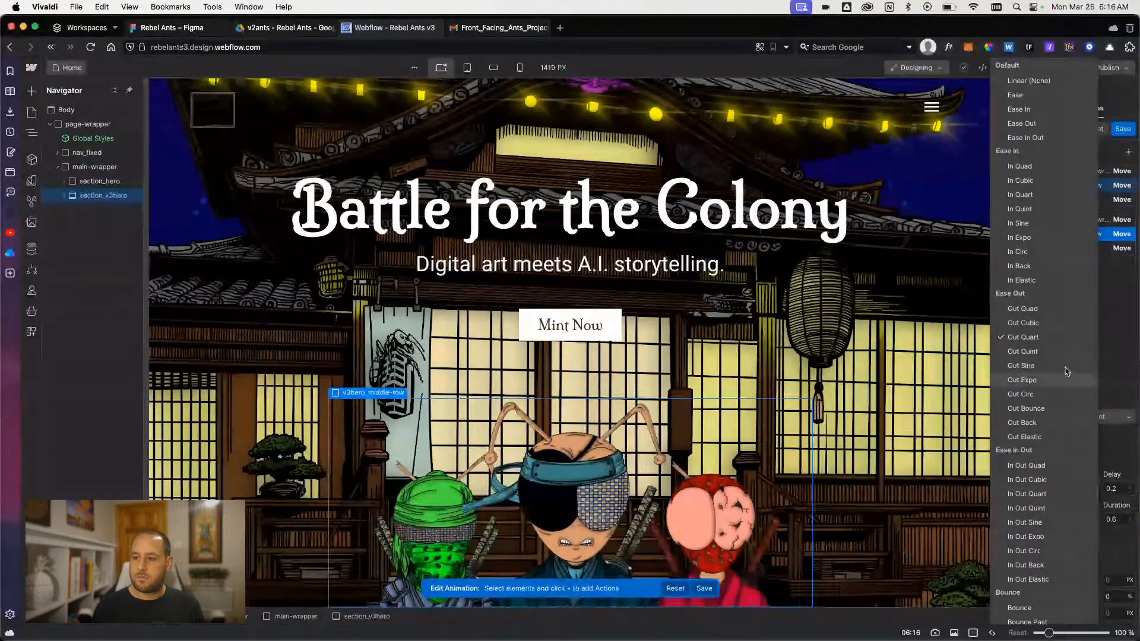
pyautogui.click(1022, 323)
pyautogui.click(1068, 393)
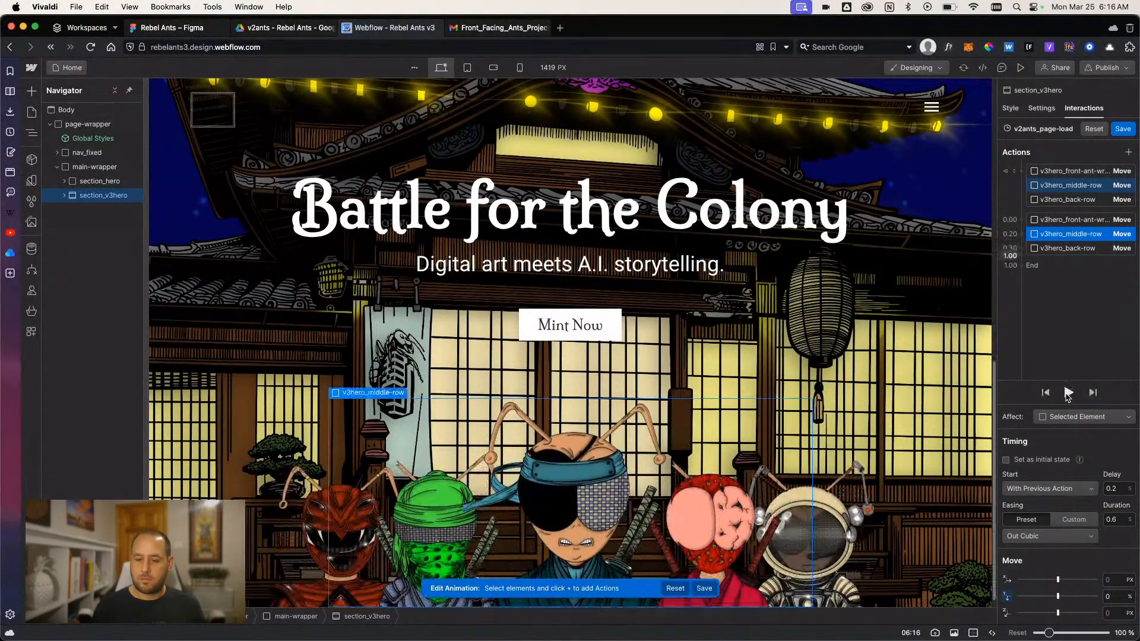
pyautogui.click(1068, 393)
pyautogui.click(1068, 393)
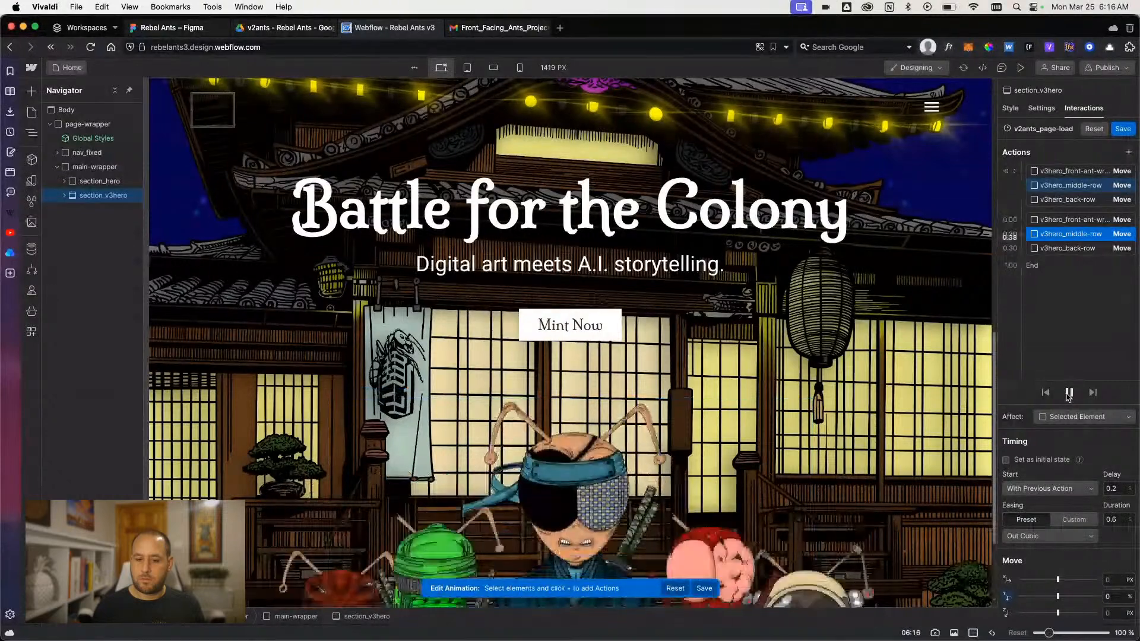
pyautogui.click(1122, 130)
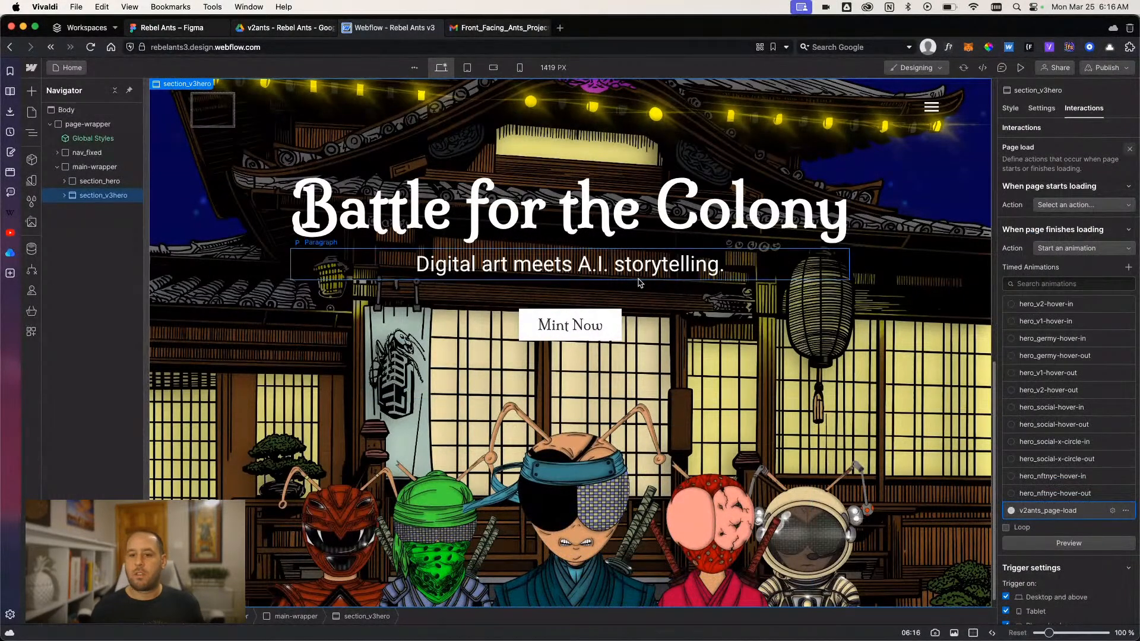
# - Change the paragraph under the Battle for the Colony heading to "Digital Art Meets AI Storytelling."
pyautogui.scroll(4, 524, 346)
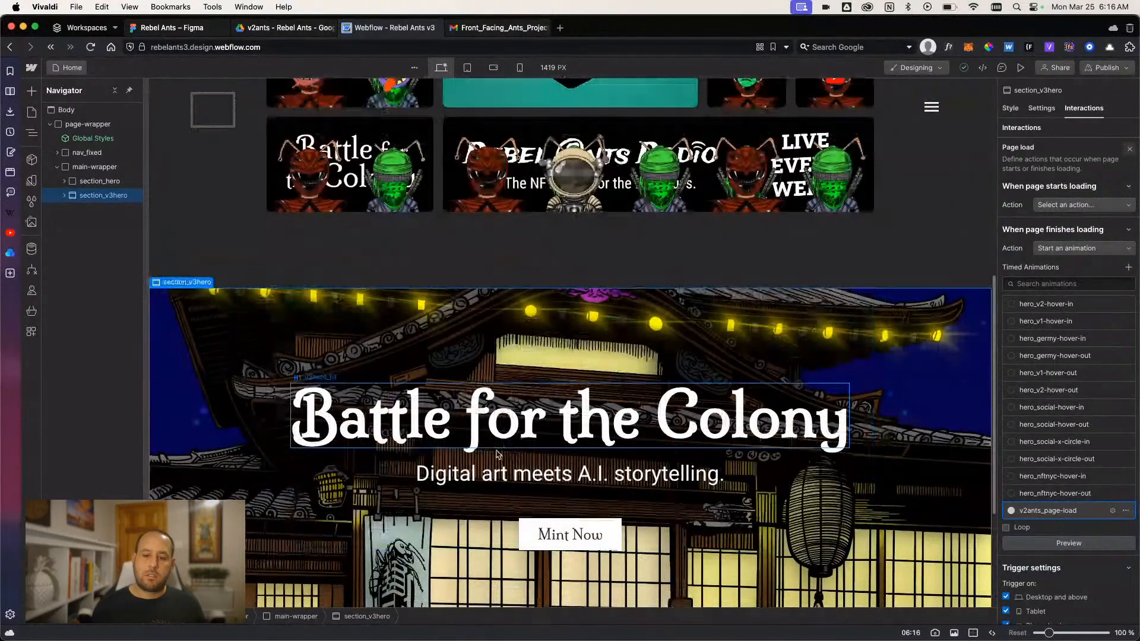
pyautogui.doubleClick(493, 475)
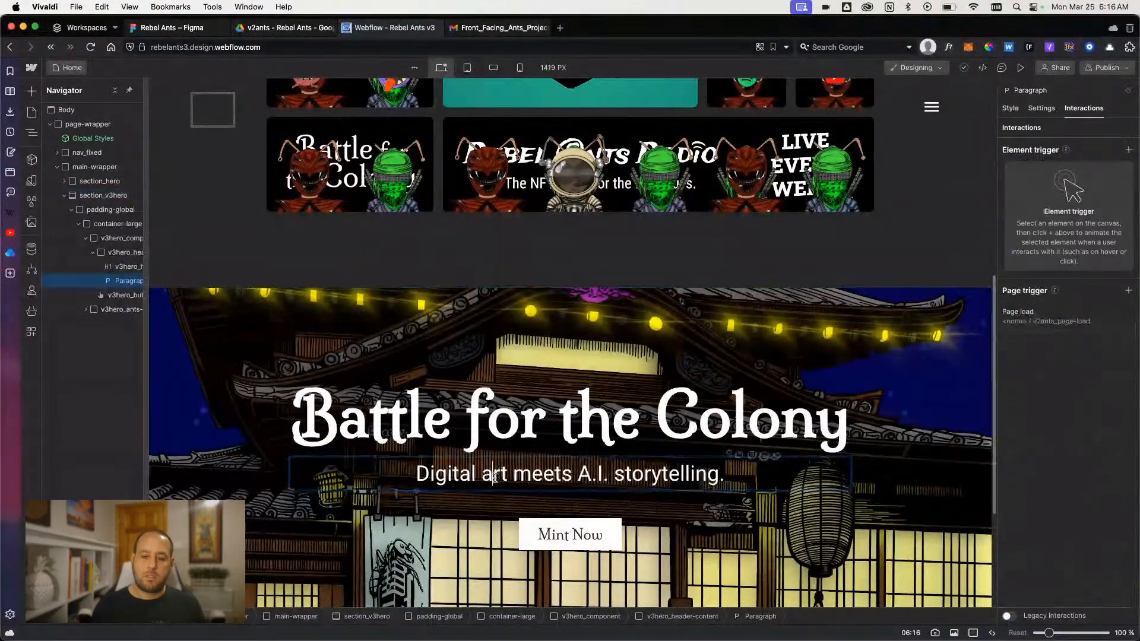
pyautogui.press('BackSpace')
pyautogui.write('A')
pyautogui.press('Right')
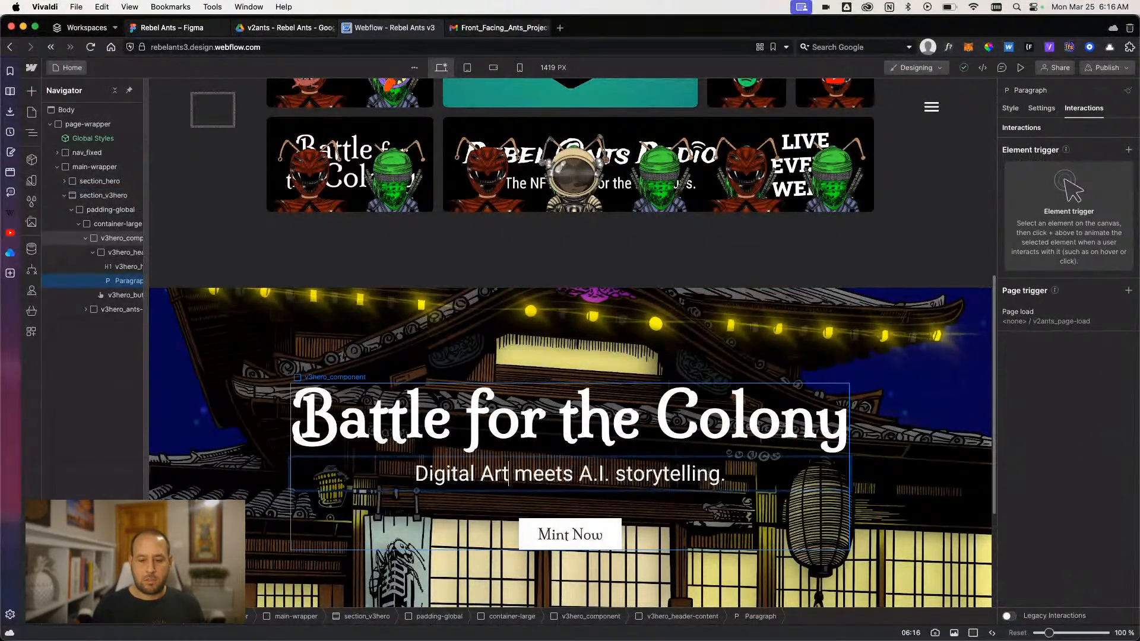
pyautogui.press('Right')
pyautogui.press('Right')
pyautogui.press('BackSpace')
pyautogui.write('M')
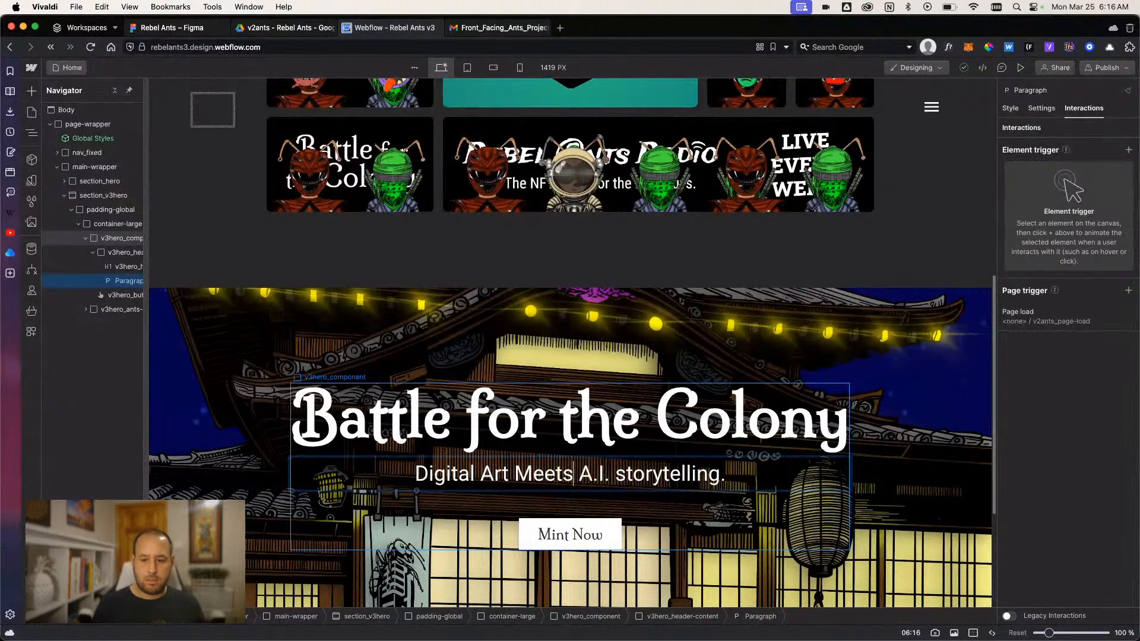
pyautogui.press('Right')
pyautogui.press('Right')
pyautogui.press('Right')
pyautogui.press('Right')
pyautogui.press('BackSpace')
pyautogui.write('S')
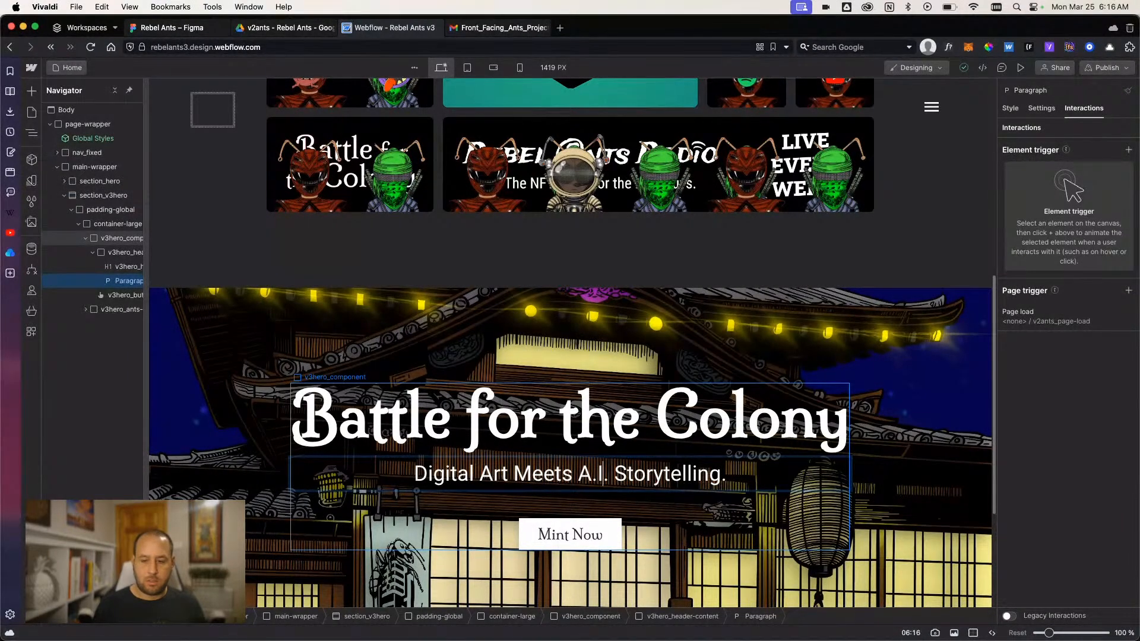
pyautogui.press('BackSpace')
pyautogui.press('Right')
pyautogui.press('BackSpace')
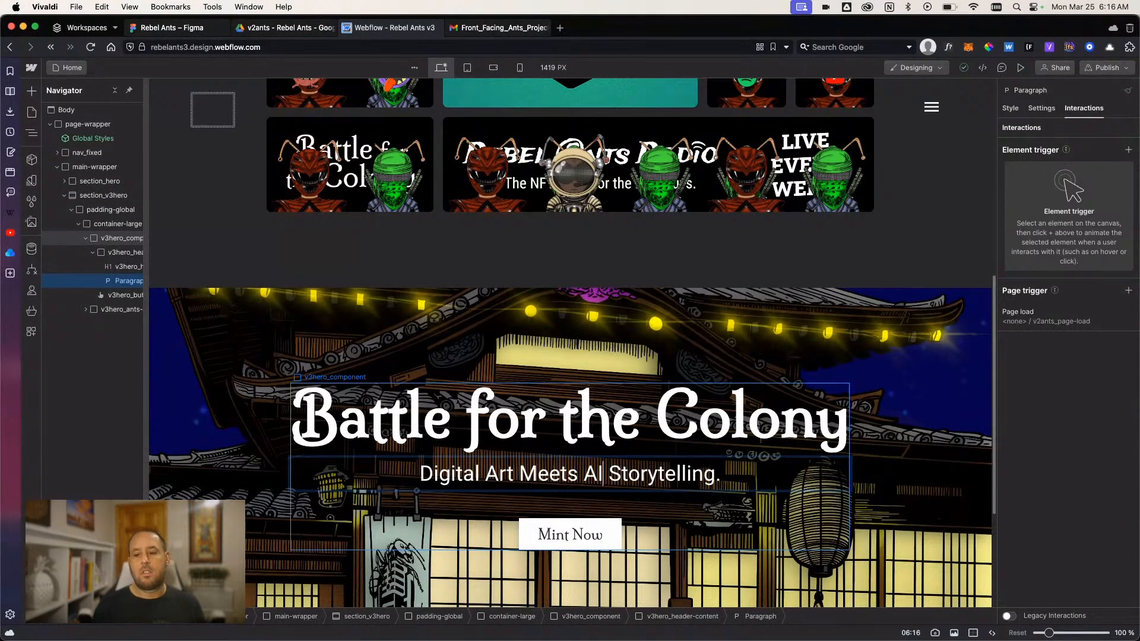
pyautogui.click(239, 394)
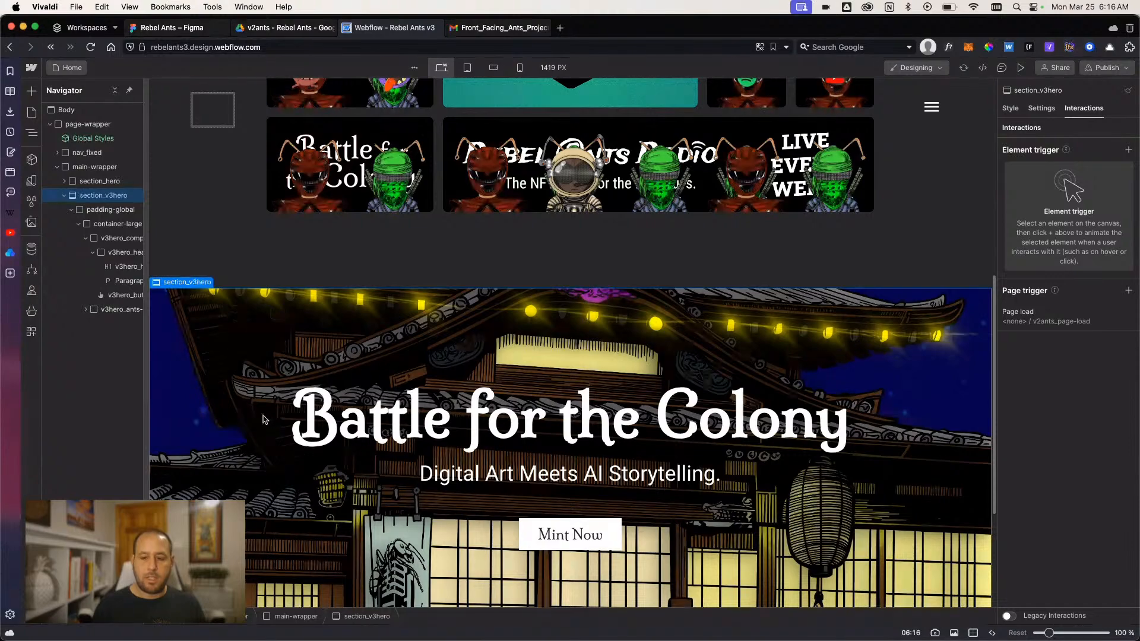
# - Hide the old section_hero above the new hero by setting its display to None
pyautogui.scroll(-5, 263, 420)
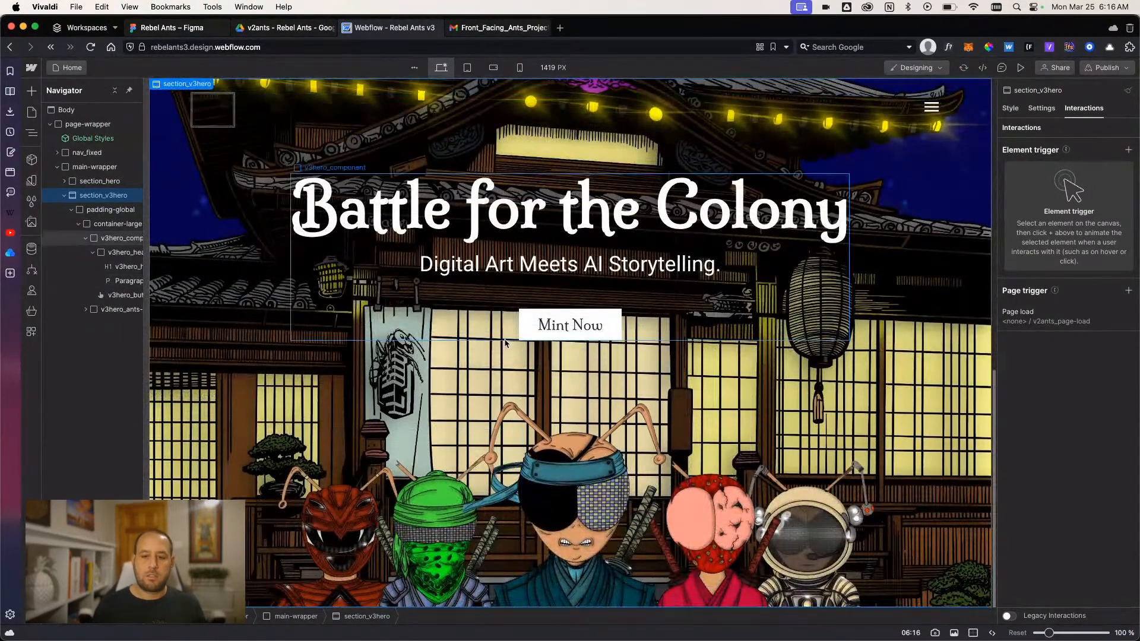
pyautogui.scroll(3, 505, 343)
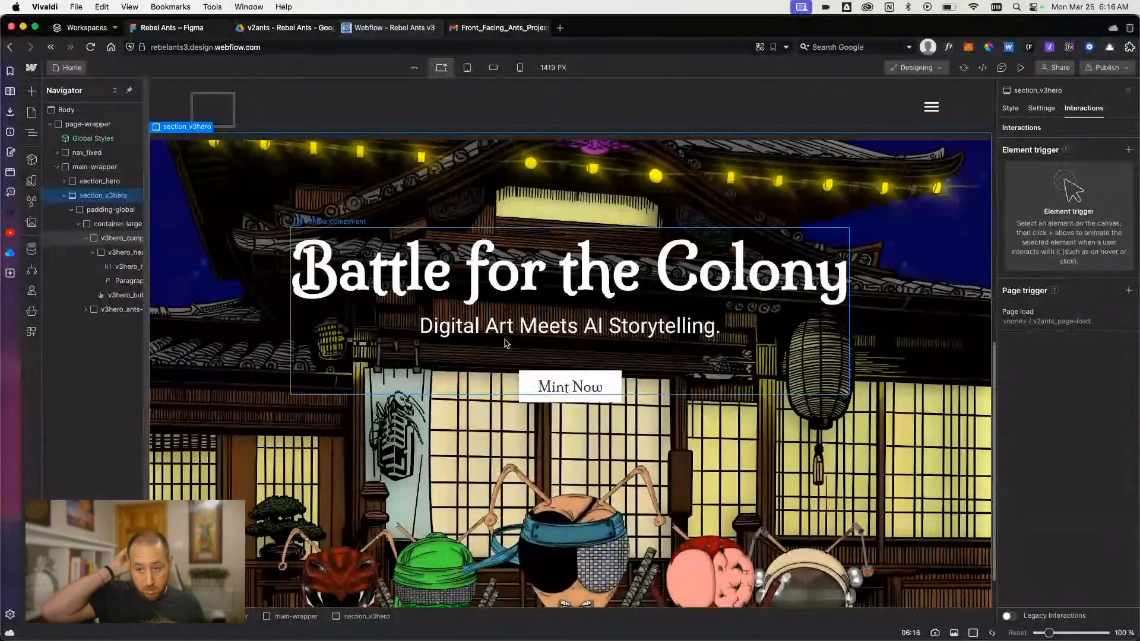
pyautogui.scroll(10, 513, 355)
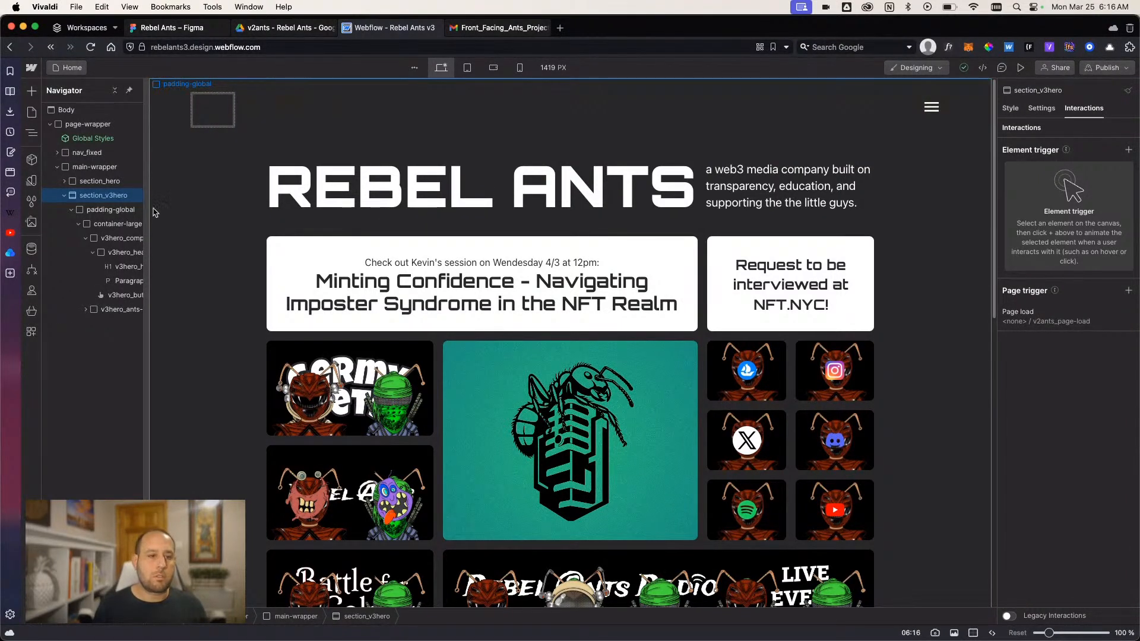
pyautogui.click(67, 184)
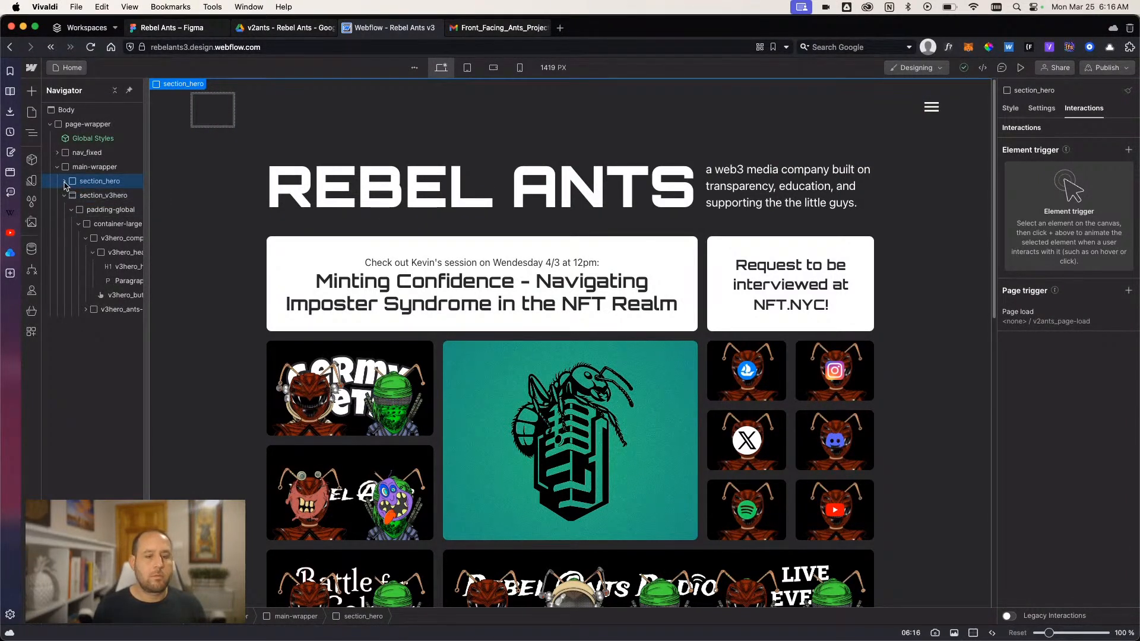
pyautogui.click(1010, 109)
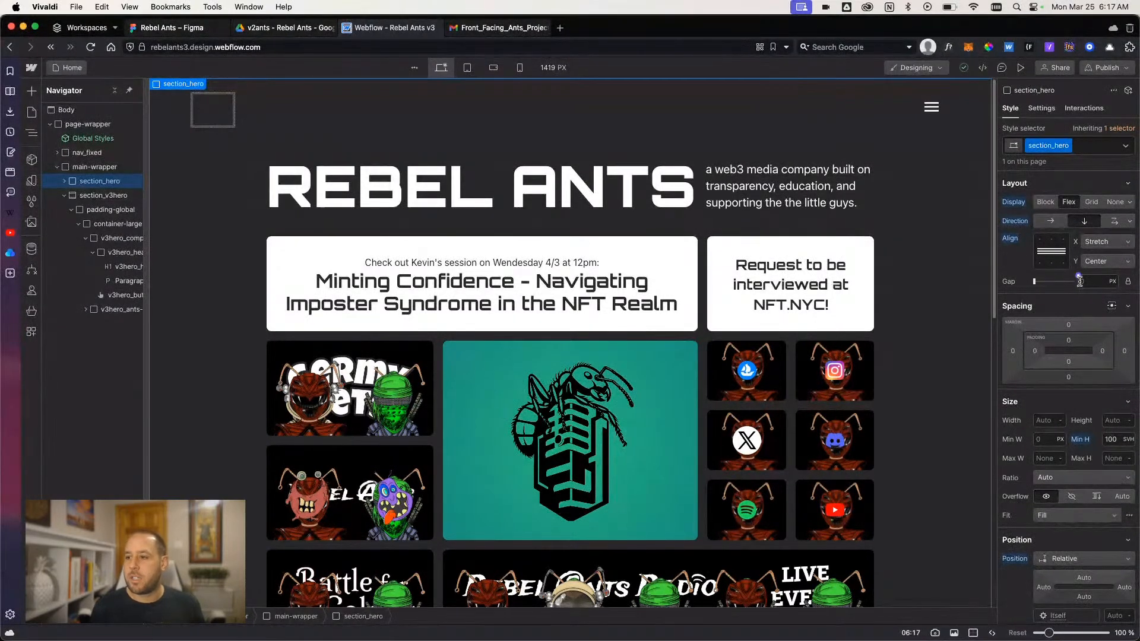
pyautogui.click(1113, 202)
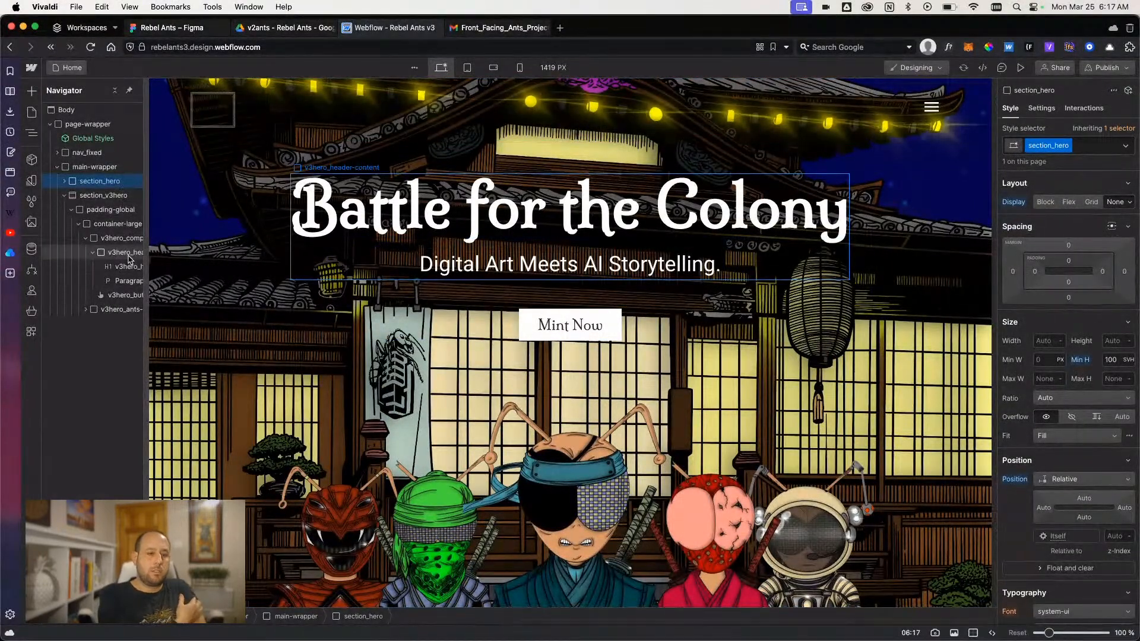
# - Switch to the Figma design to examine the logo, menu and refresh buttons in the V3.1 frame, then return to Webflow
pyautogui.click(86, 142)
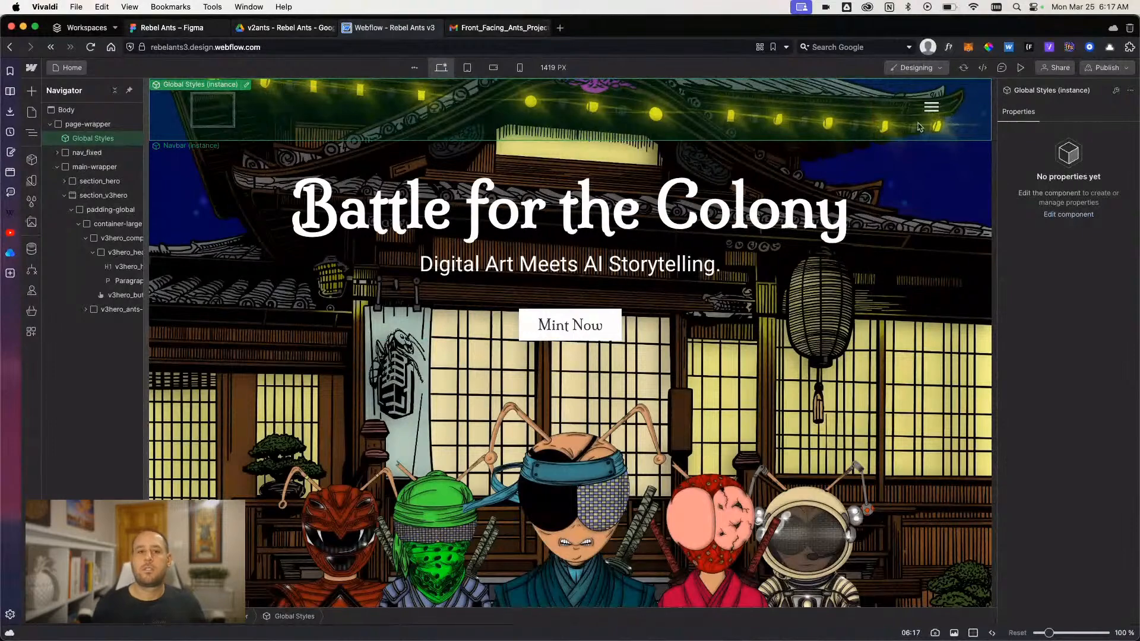
pyautogui.click(173, 27)
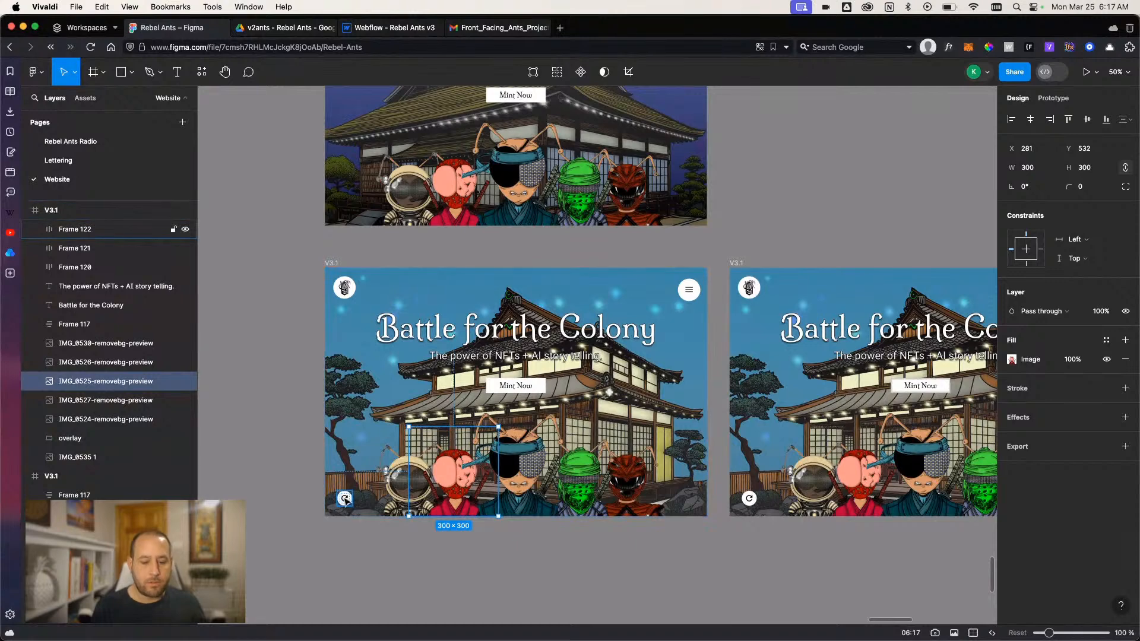
pyautogui.scroll(-1, 349, 501)
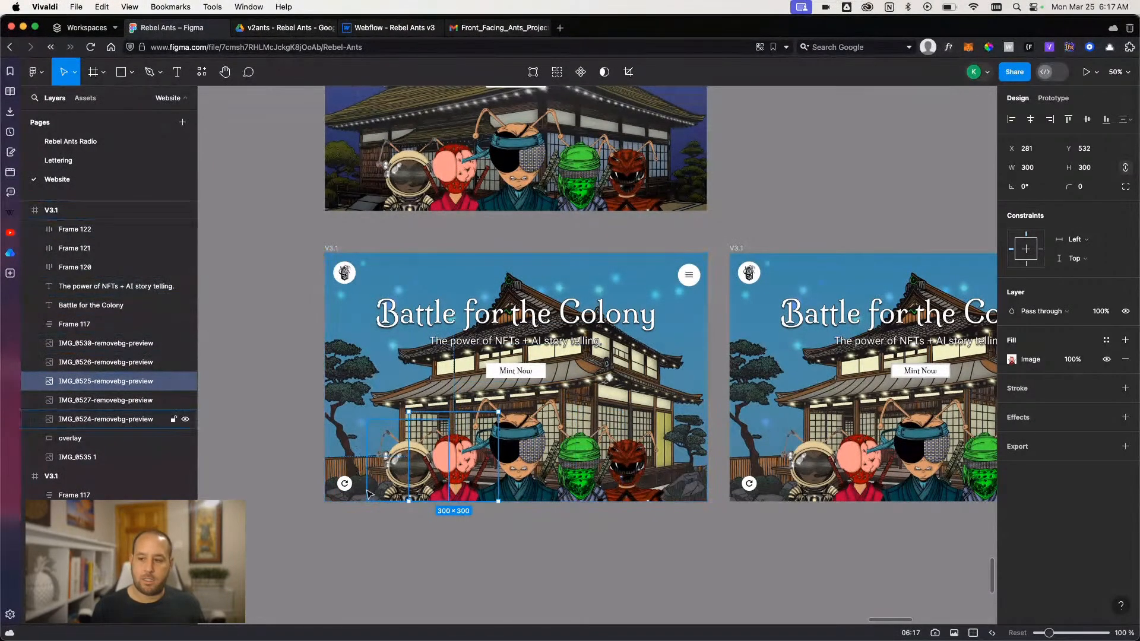
pyautogui.scroll(1, 378, 494)
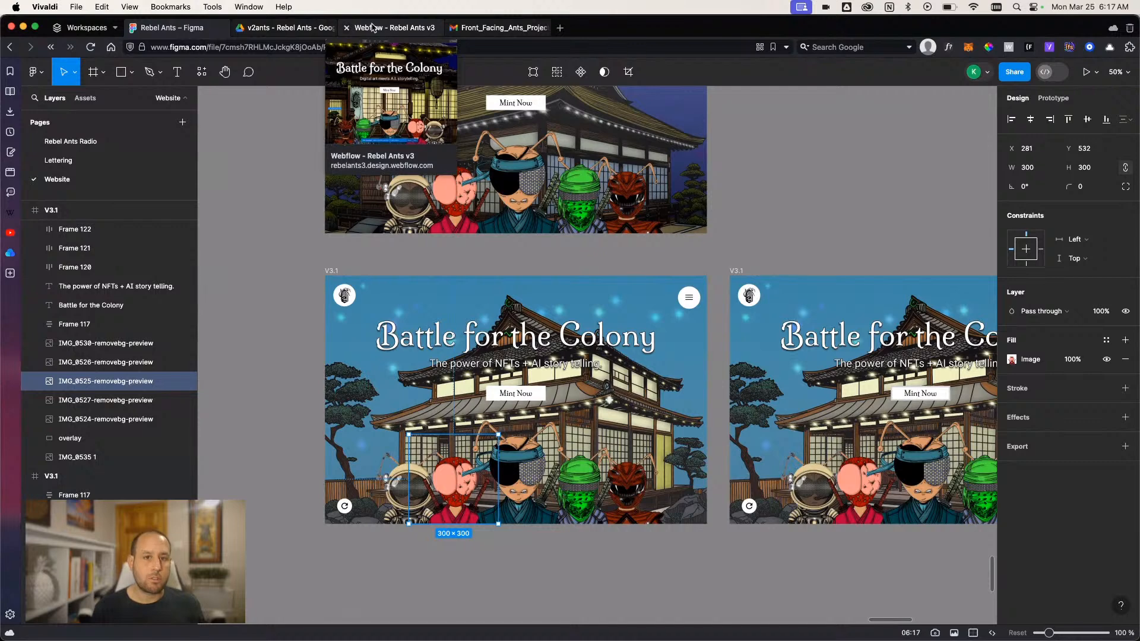
pyautogui.click(372, 26)
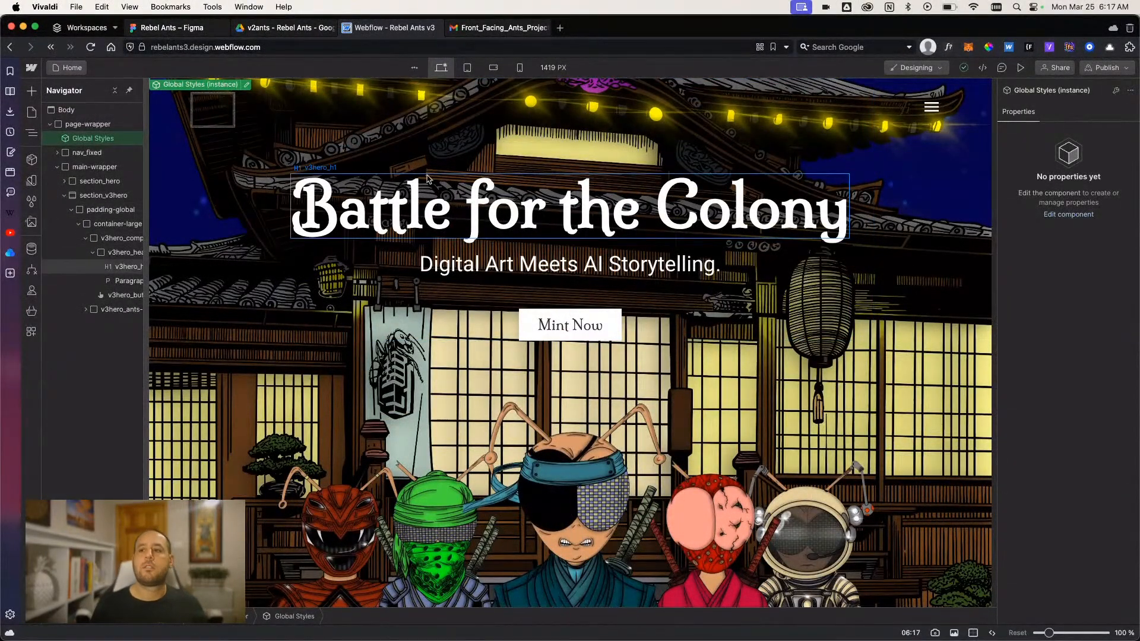
# - Open the Navbar component for editing and examine the menu icon's two paths inside nav_icon and their style settings
pyautogui.doubleClick(928, 111)
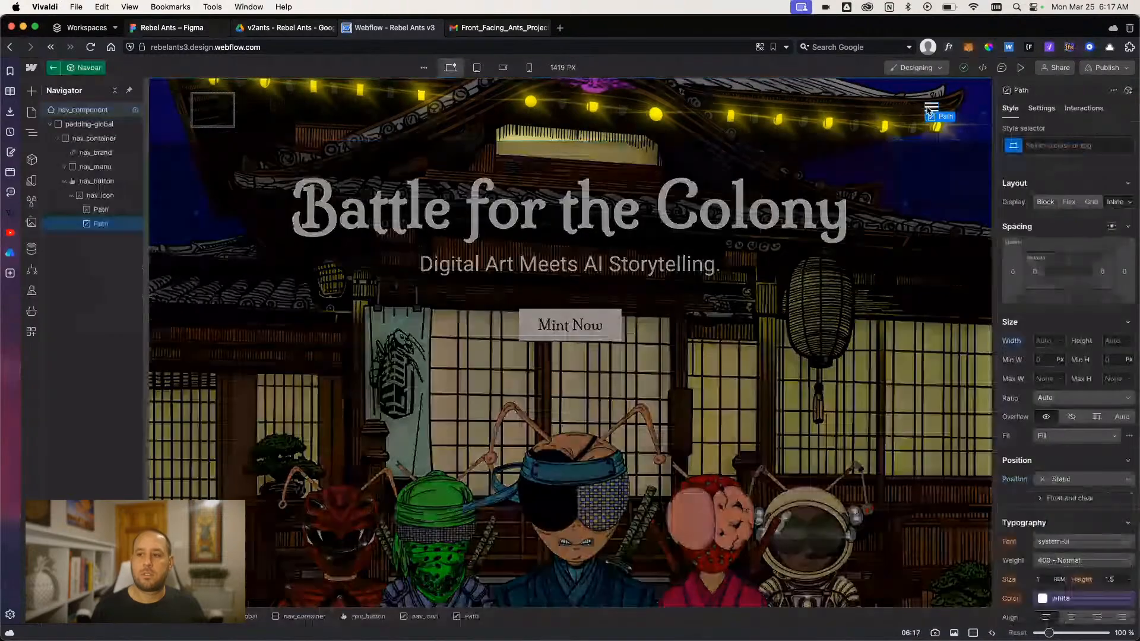
pyautogui.click(96, 210)
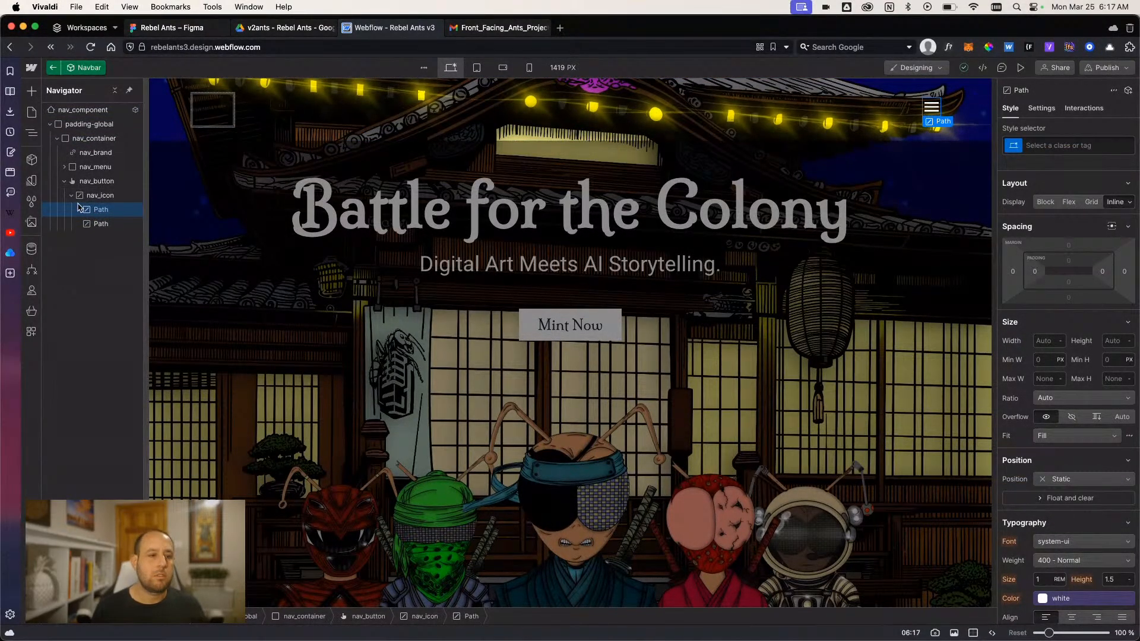
pyautogui.click(86, 197)
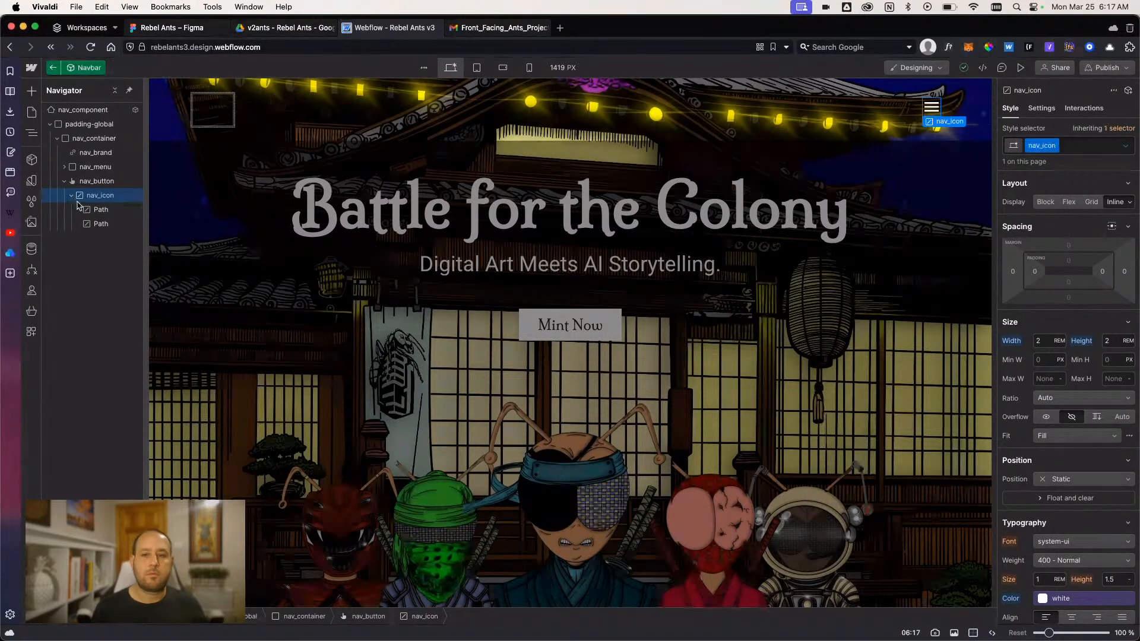
pyautogui.click(84, 210)
pyautogui.click(98, 225)
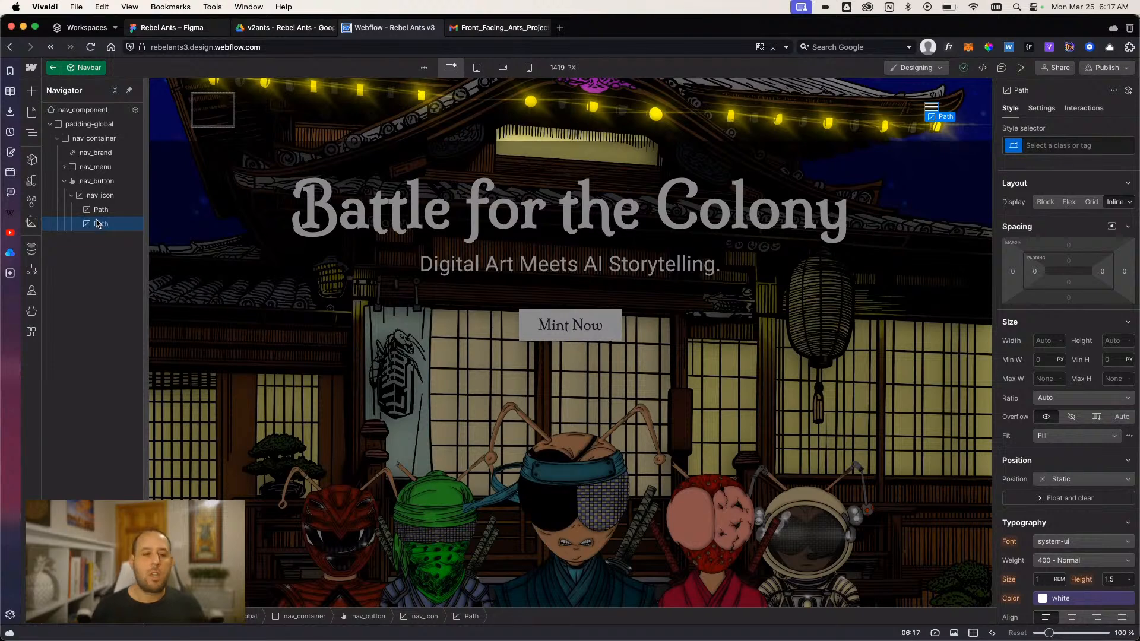
pyautogui.click(97, 211)
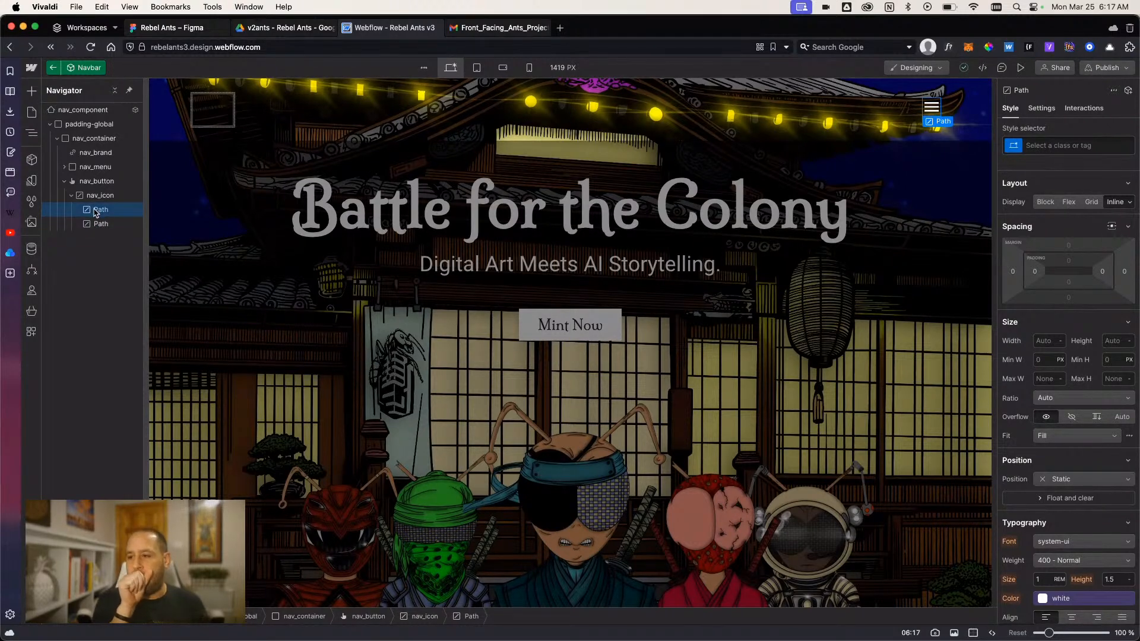
pyautogui.click(94, 226)
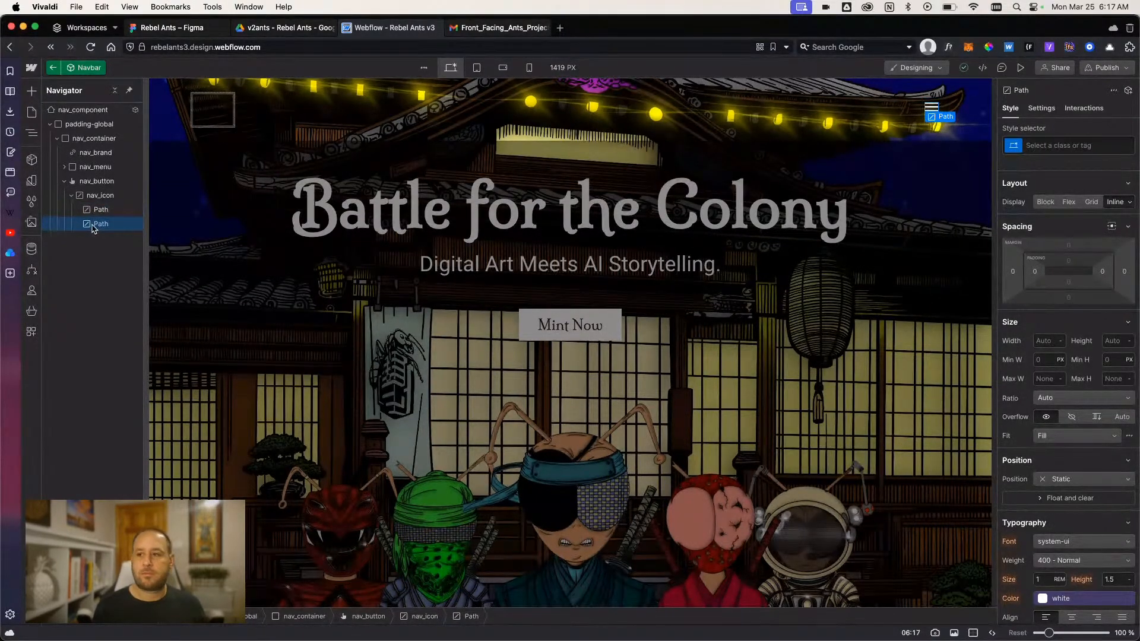
pyautogui.scroll(-7, 1030, 380)
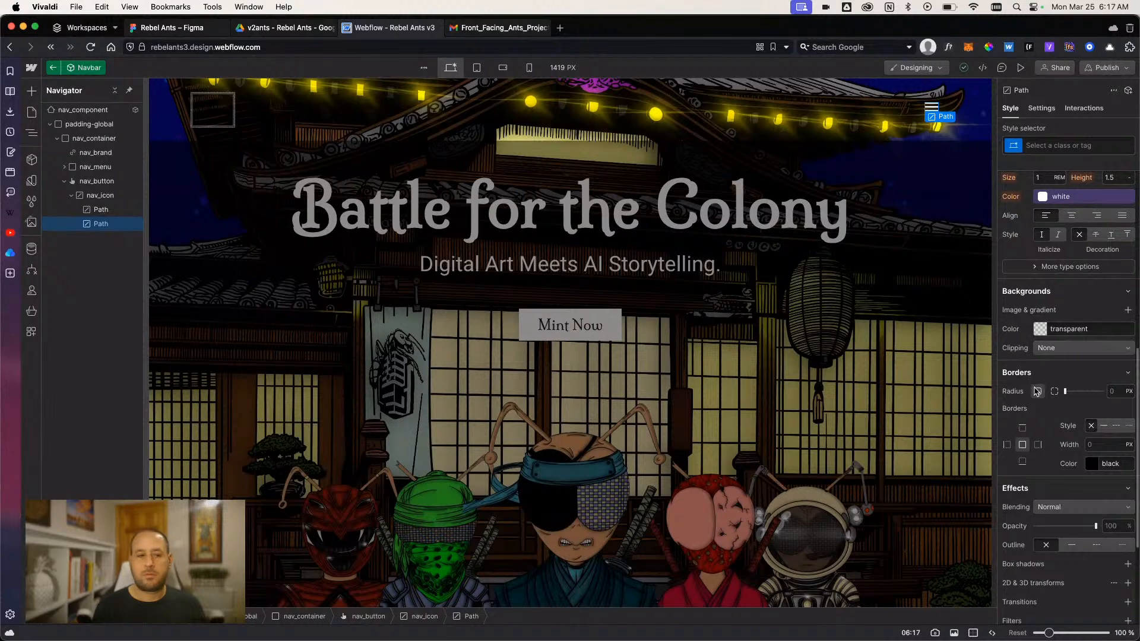
pyautogui.scroll(5, 1036, 391)
# - Add an Image element inside the nav_brand link and look through the image assets for the logo
pyautogui.click(89, 154)
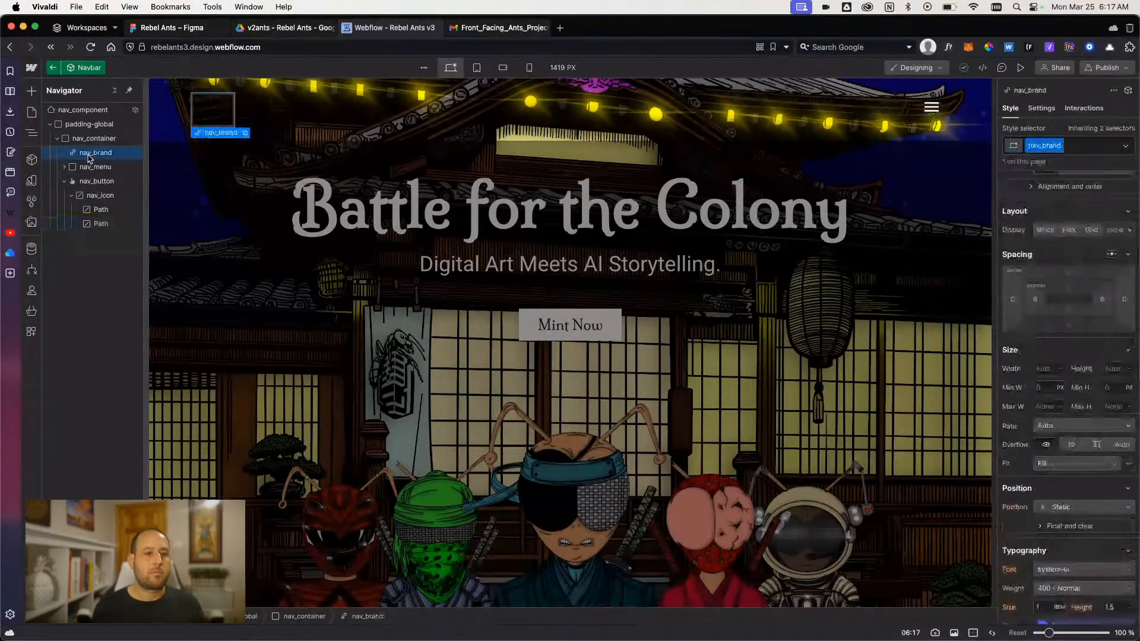
pyautogui.click(104, 140)
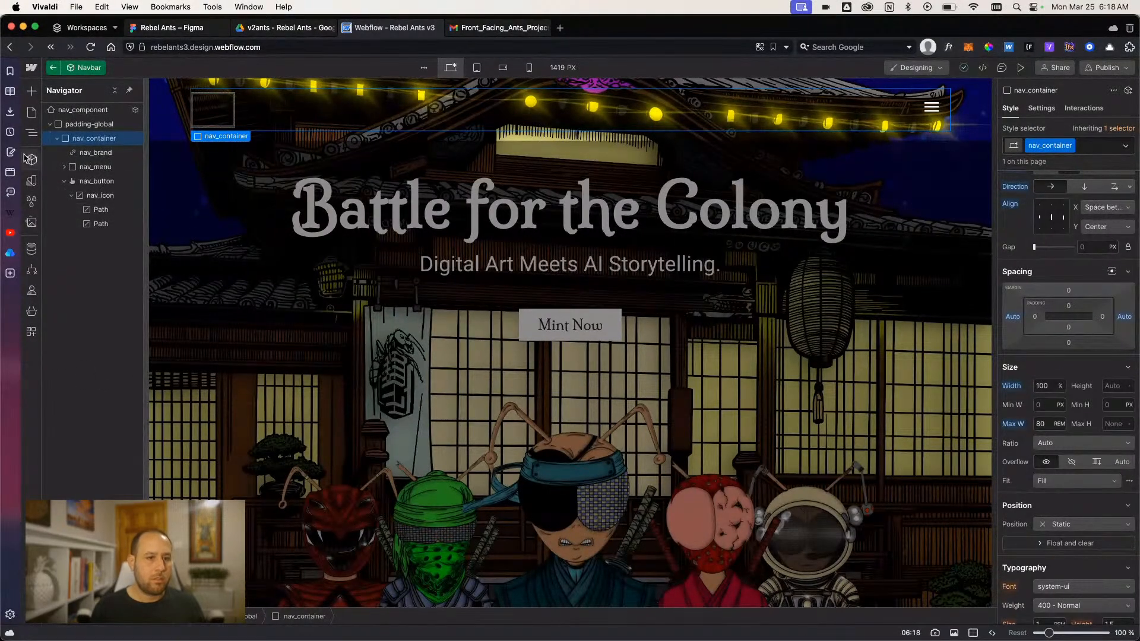
pyautogui.click(88, 155)
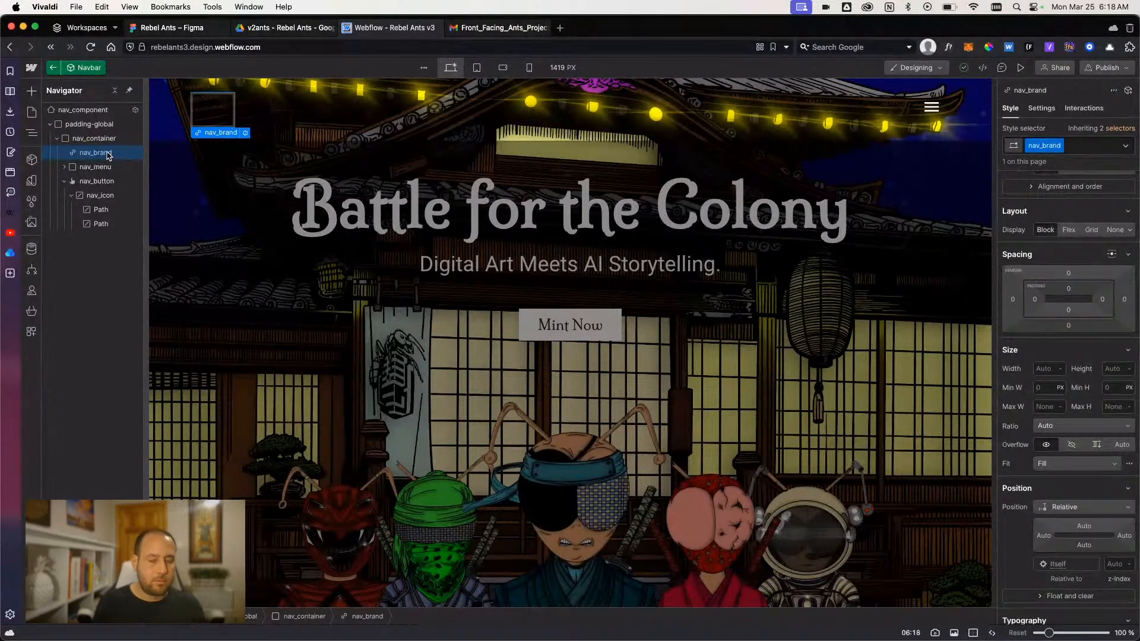
pyautogui.press('super+e')
pyautogui.write('image')
pyautogui.press('Return')
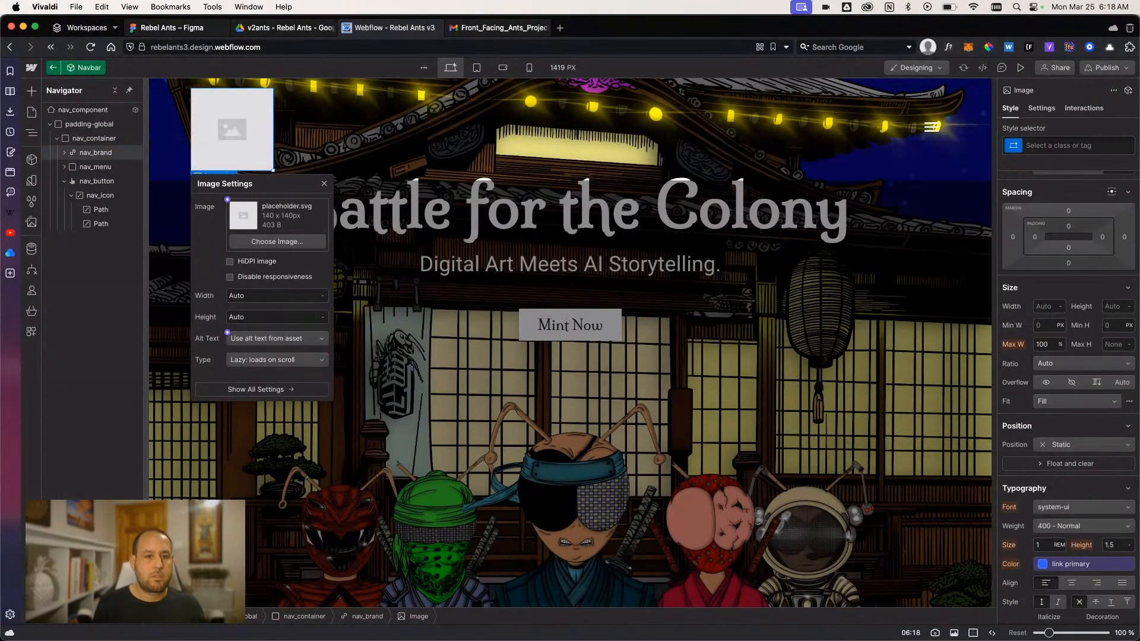
pyautogui.click(246, 241)
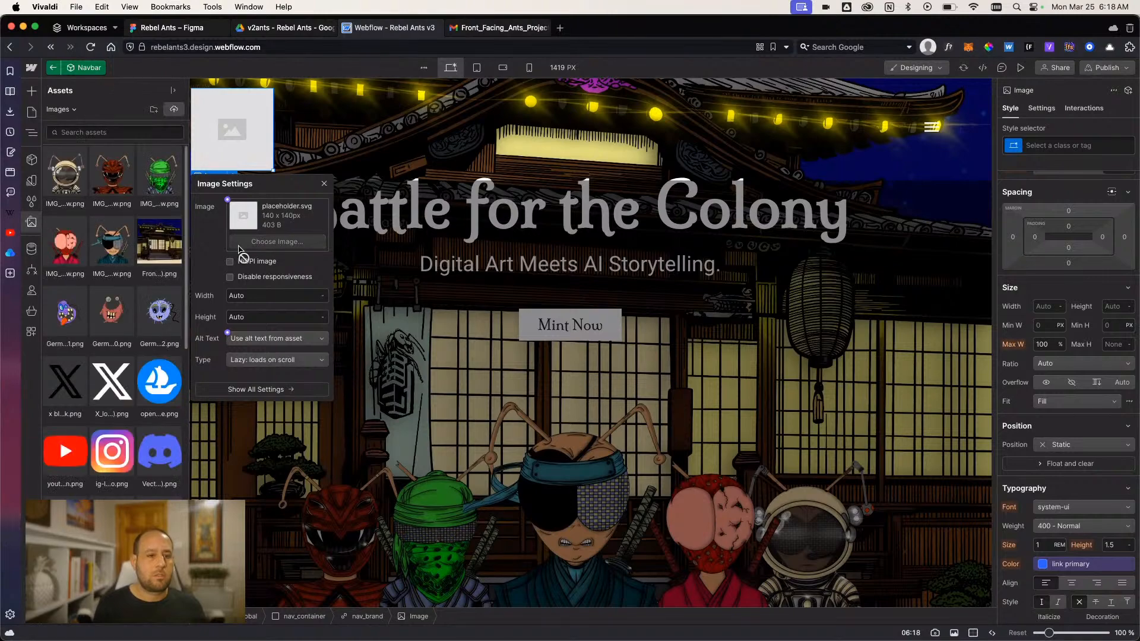
pyautogui.scroll(-10, 128, 273)
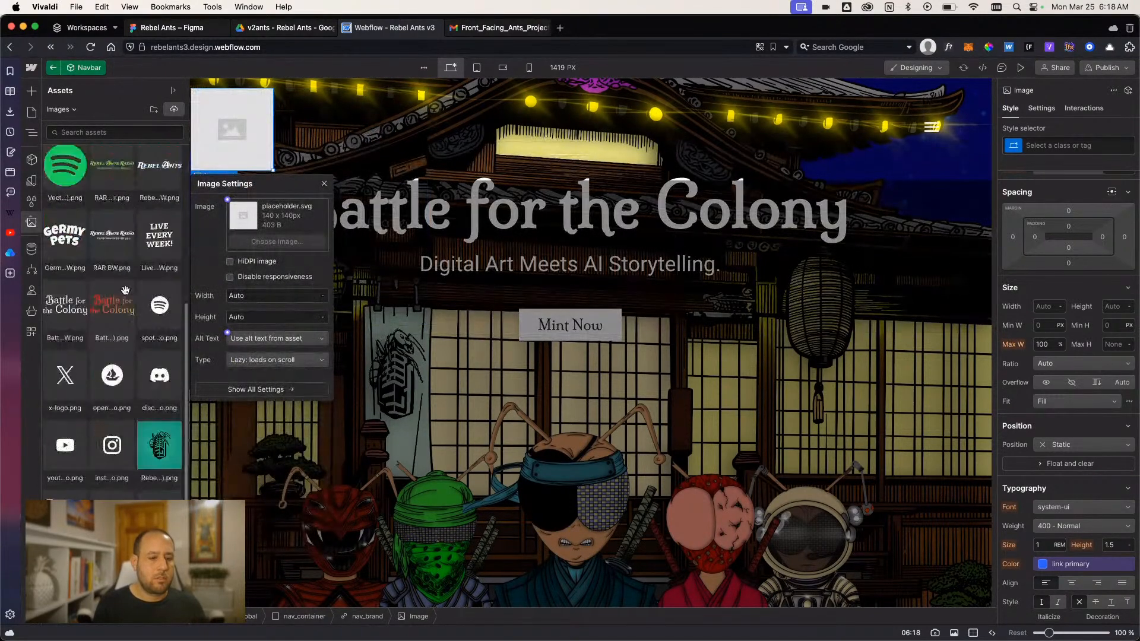
pyautogui.scroll(-3, 125, 285)
pyautogui.scroll(5, 126, 285)
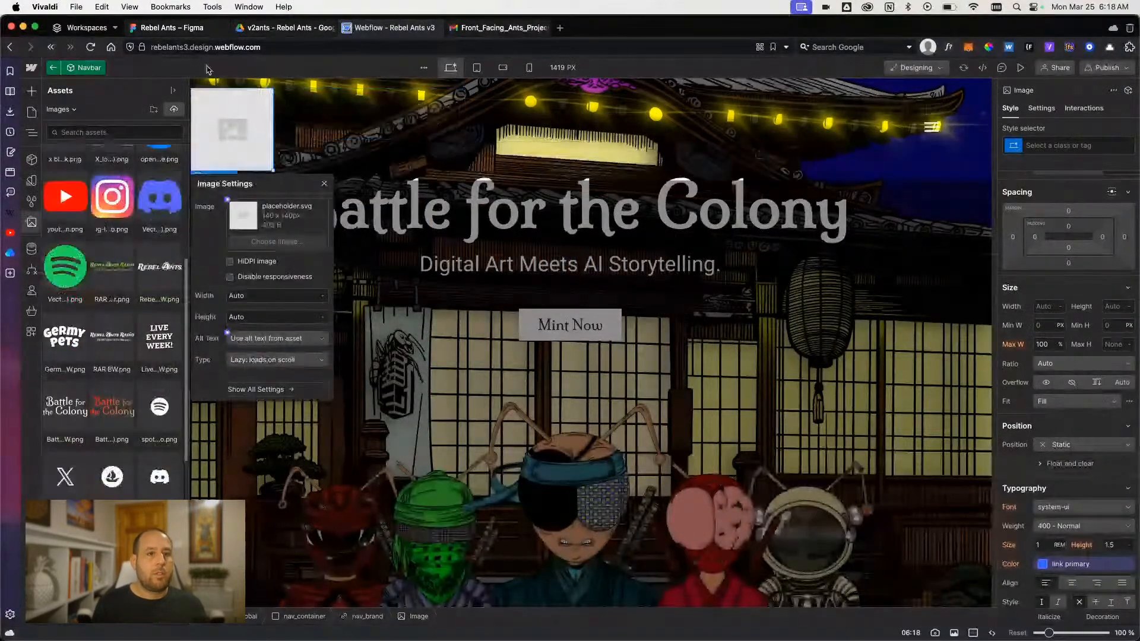
# - Switch to the Figma design and export the "2024 Logo No Background 1" image from the V3.1 frame as a 1x PNG
pyautogui.click(178, 28)
pyautogui.scroll(3, 338, 314)
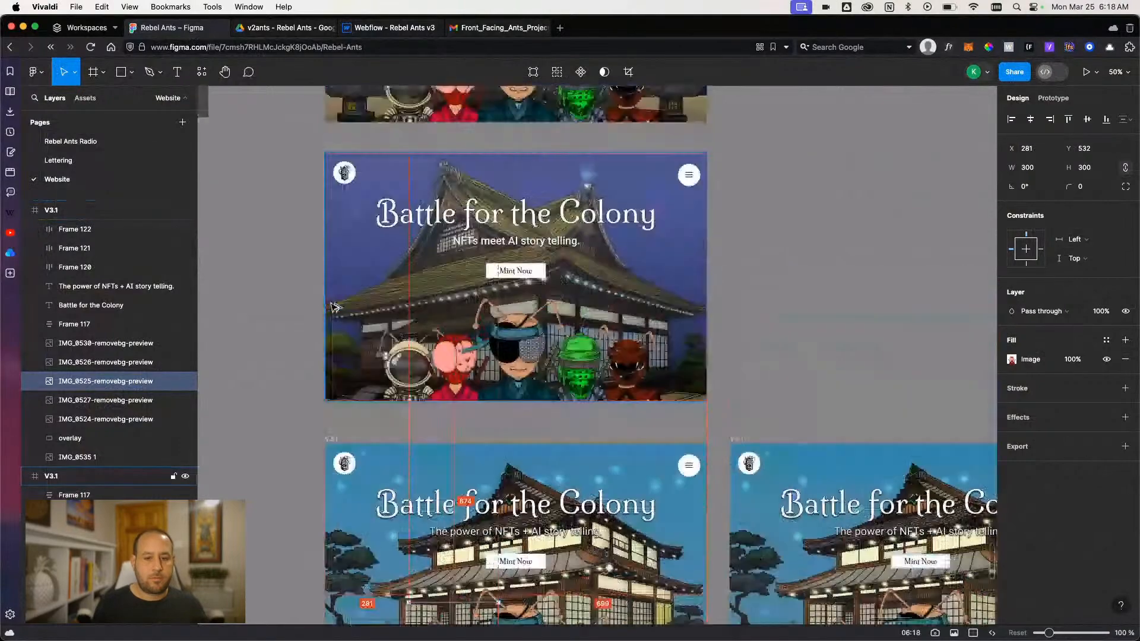
pyautogui.scroll(-5, 338, 315)
pyautogui.scroll(10, 340, 317)
pyautogui.moveTo(363, 143); pyautogui.dragTo(358, 468)
pyautogui.scroll(5, 358, 468)
pyautogui.click(360, 331)
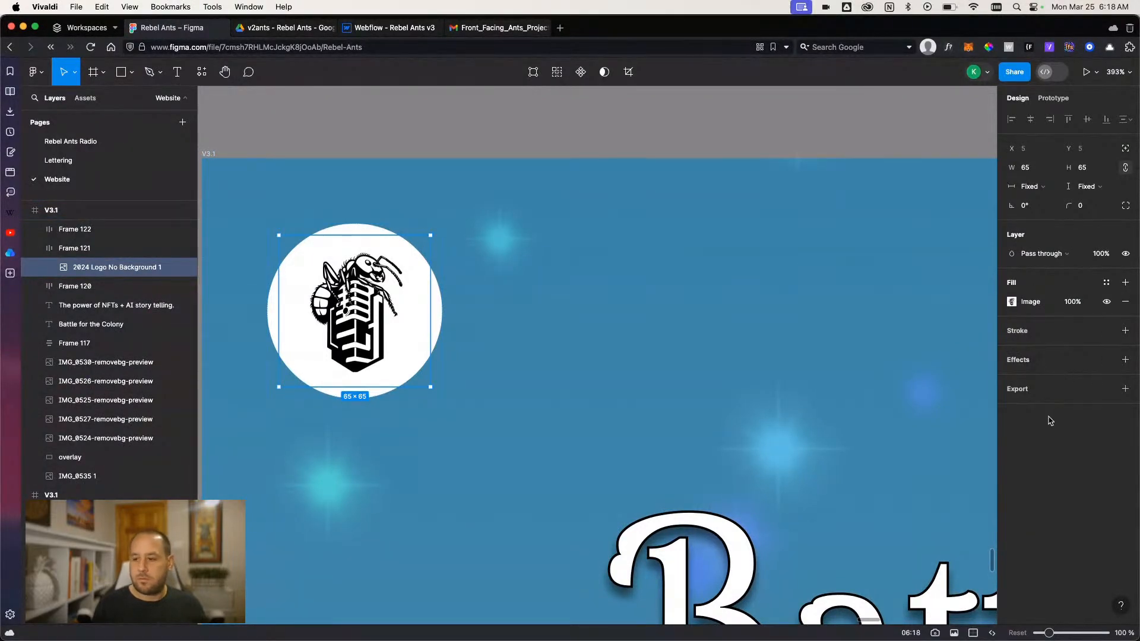
pyautogui.click(1032, 392)
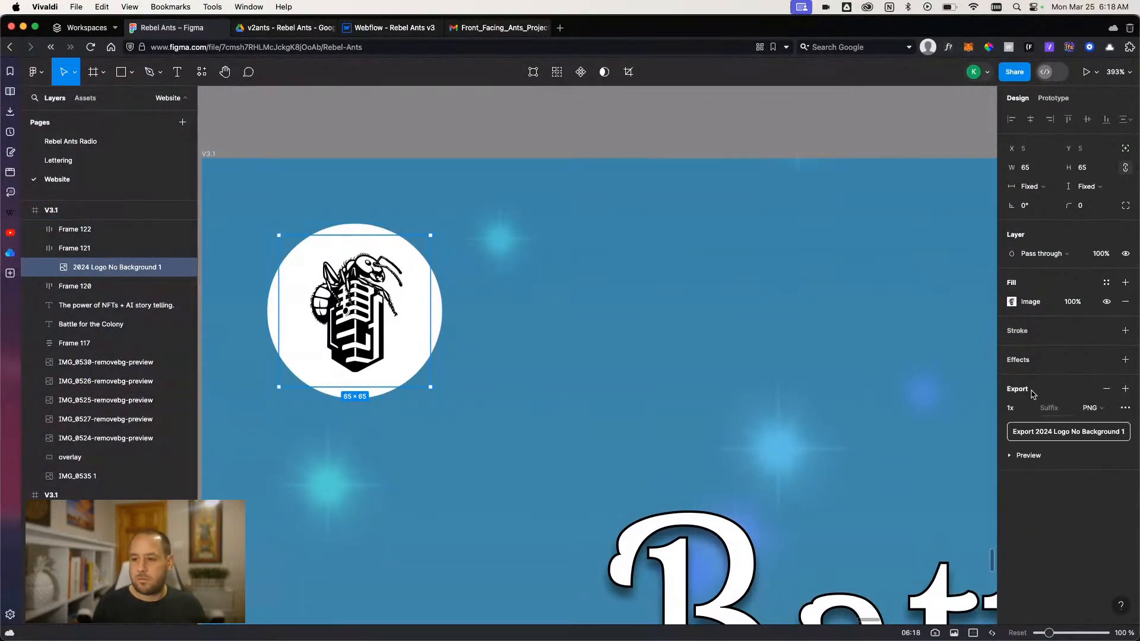
pyautogui.click(1039, 435)
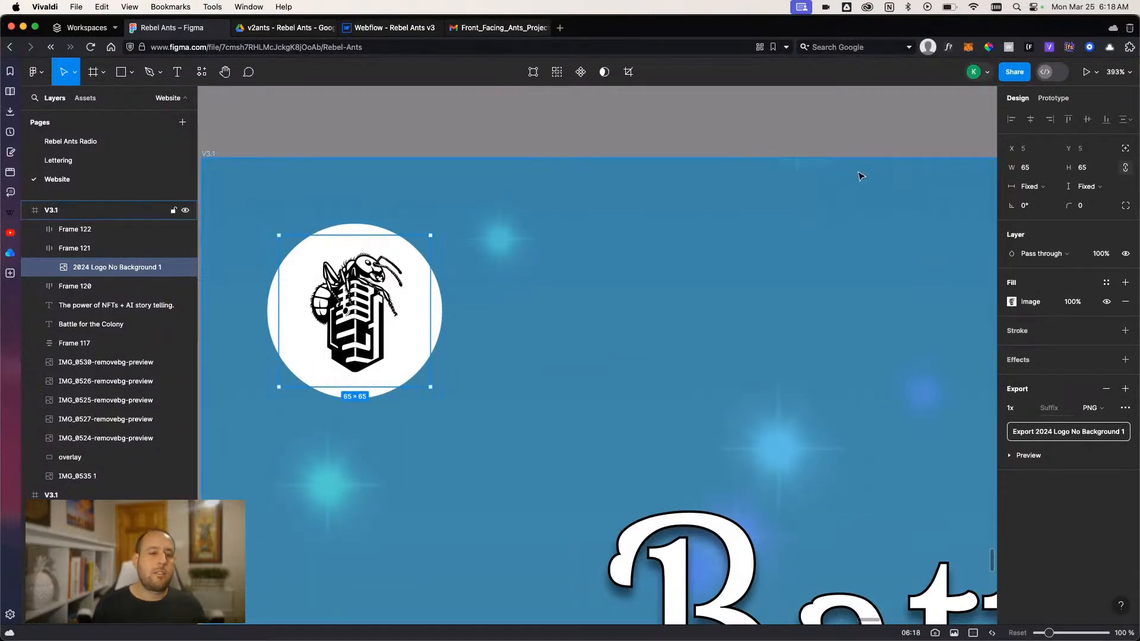
# - Return to Webflow, upload "2024 Logo No Background 1.png" from Downloads and use it as the image in nav_brand
pyautogui.click(383, 28)
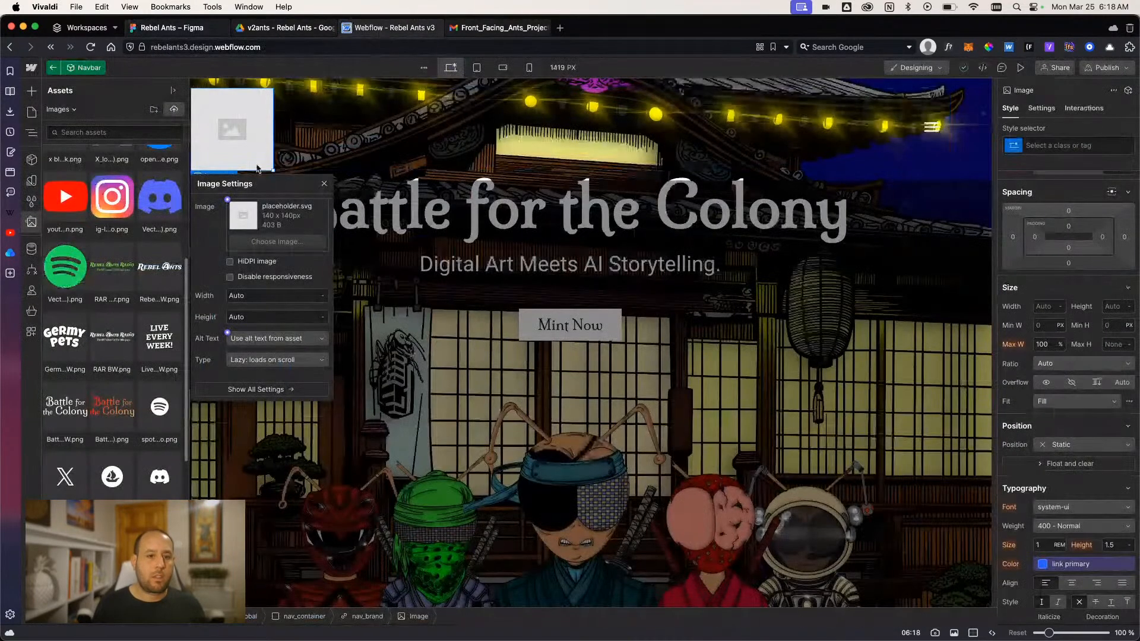
pyautogui.click(171, 112)
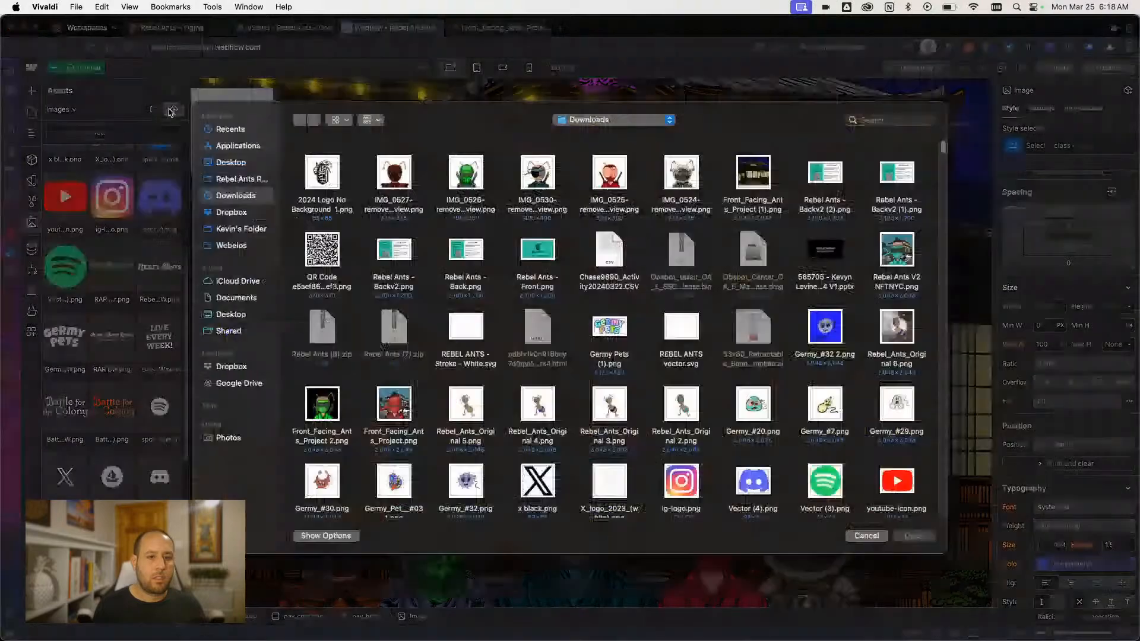
pyautogui.doubleClick(322, 172)
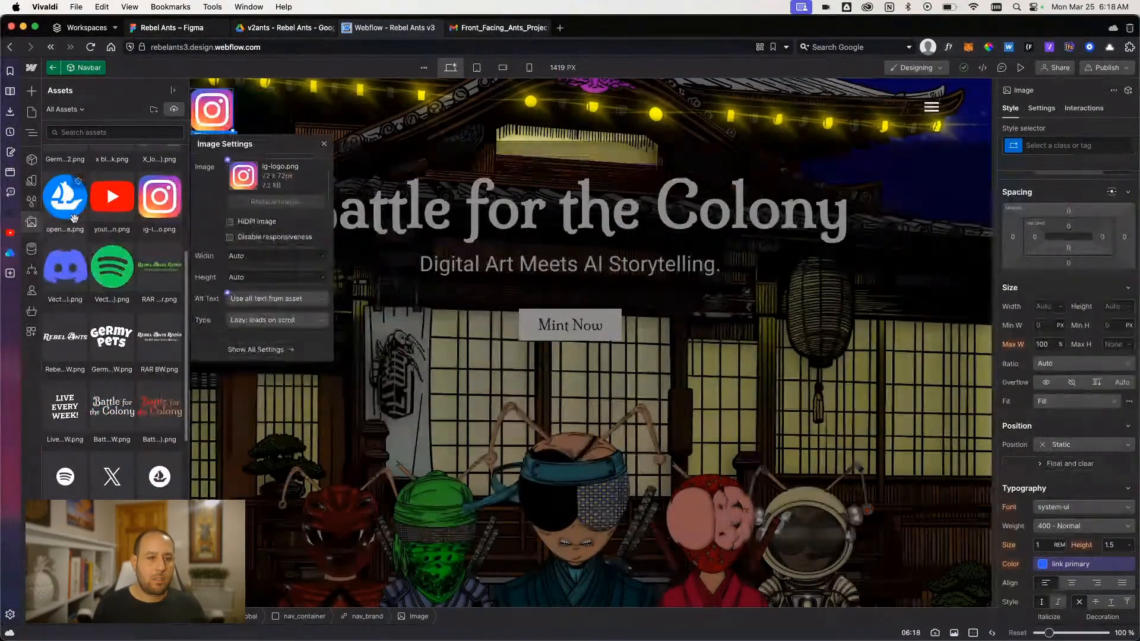
pyautogui.scroll(5, 157, 194)
pyautogui.click(70, 182)
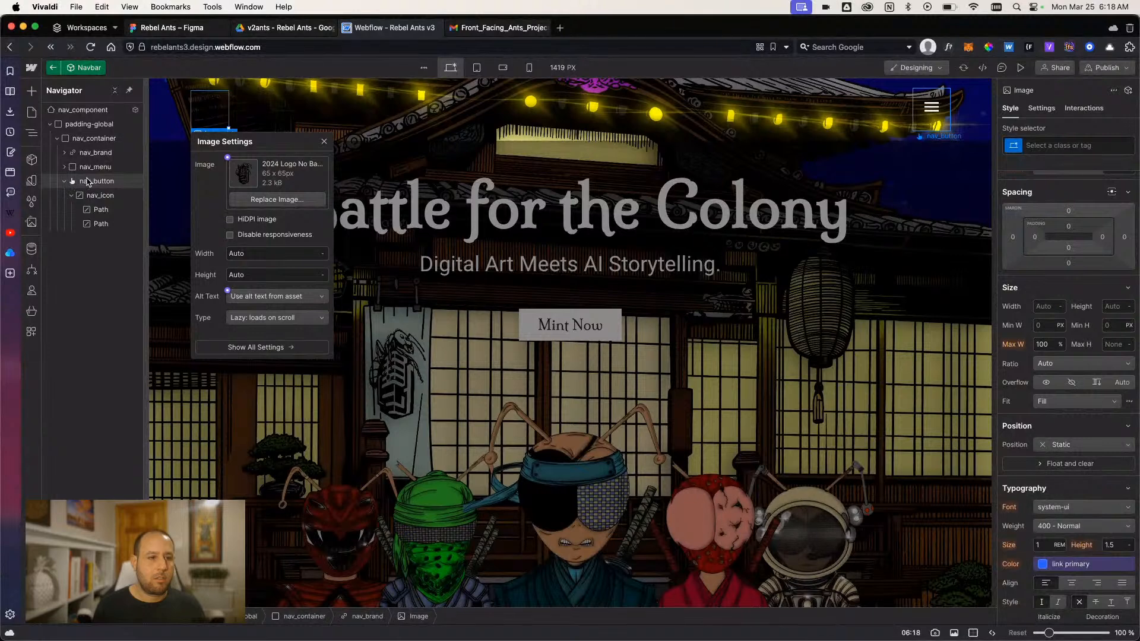
# - Give the logo image inside nav_brand a new class nav_brand-logo and set its width and height to 4 rem
pyautogui.click(92, 153)
pyautogui.scroll(1, 1070, 306)
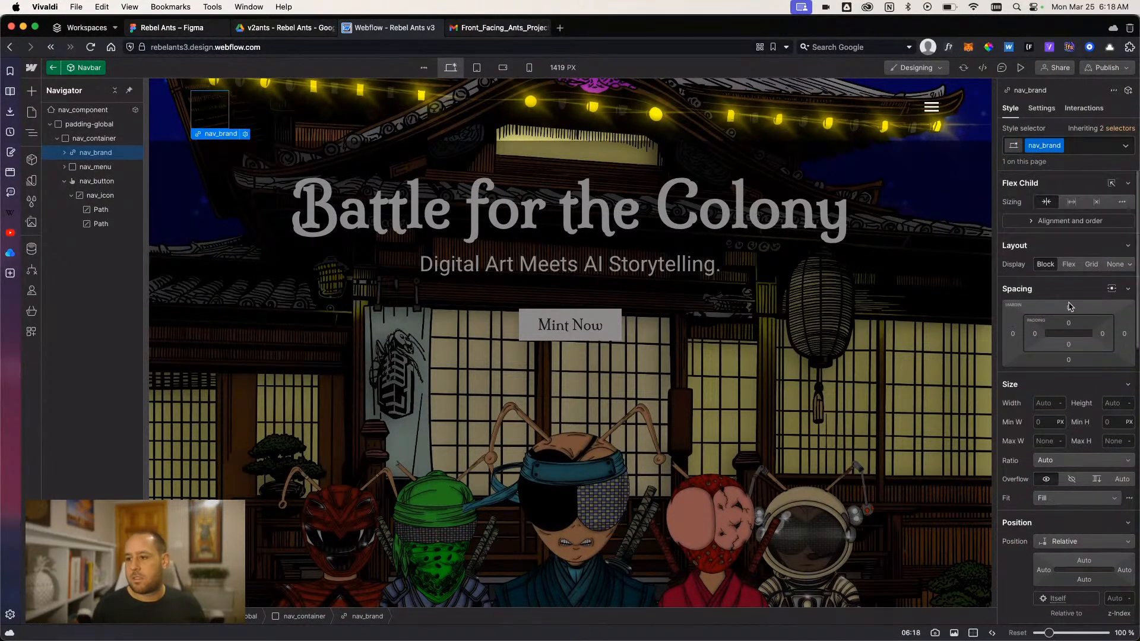
pyautogui.click(65, 154)
pyautogui.click(95, 167)
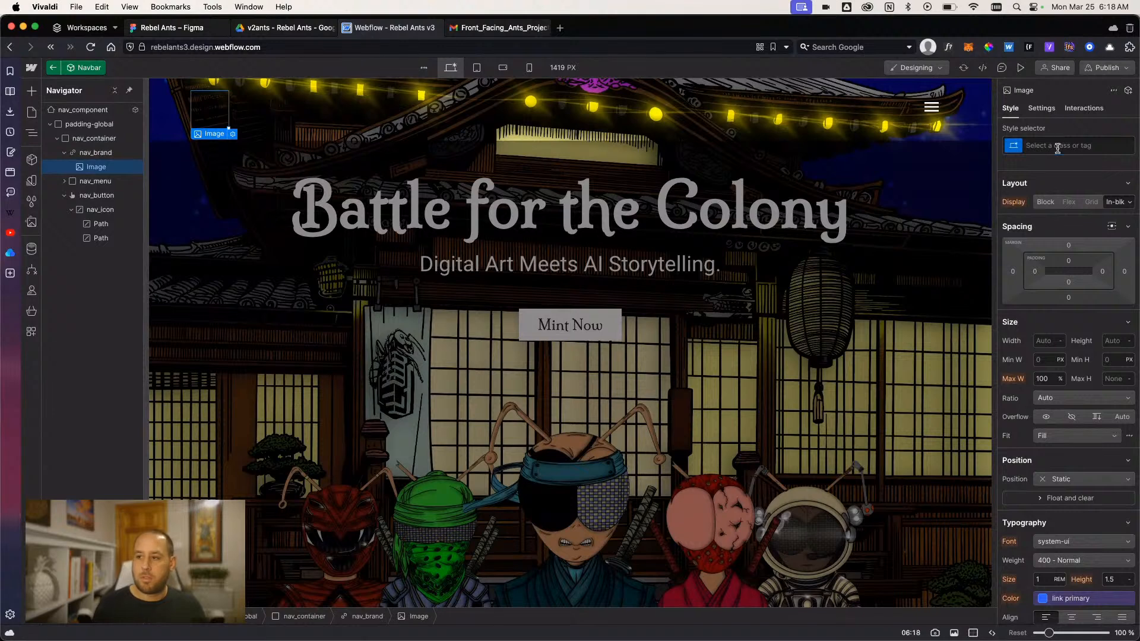
pyautogui.click(1057, 148)
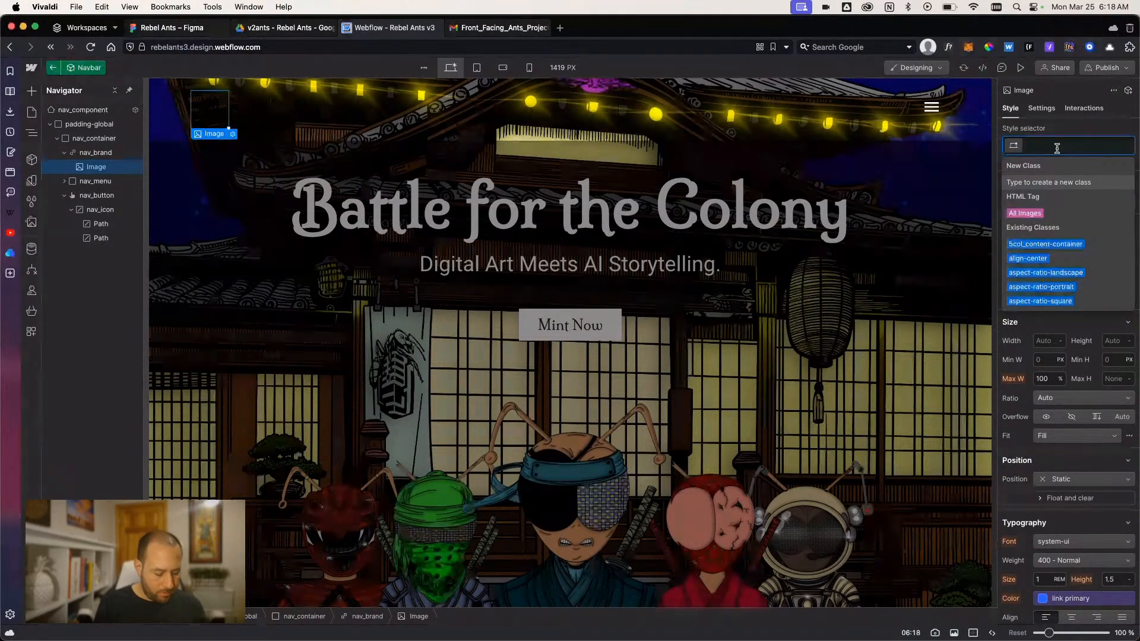
pyautogui.write('nav_brand-logo')
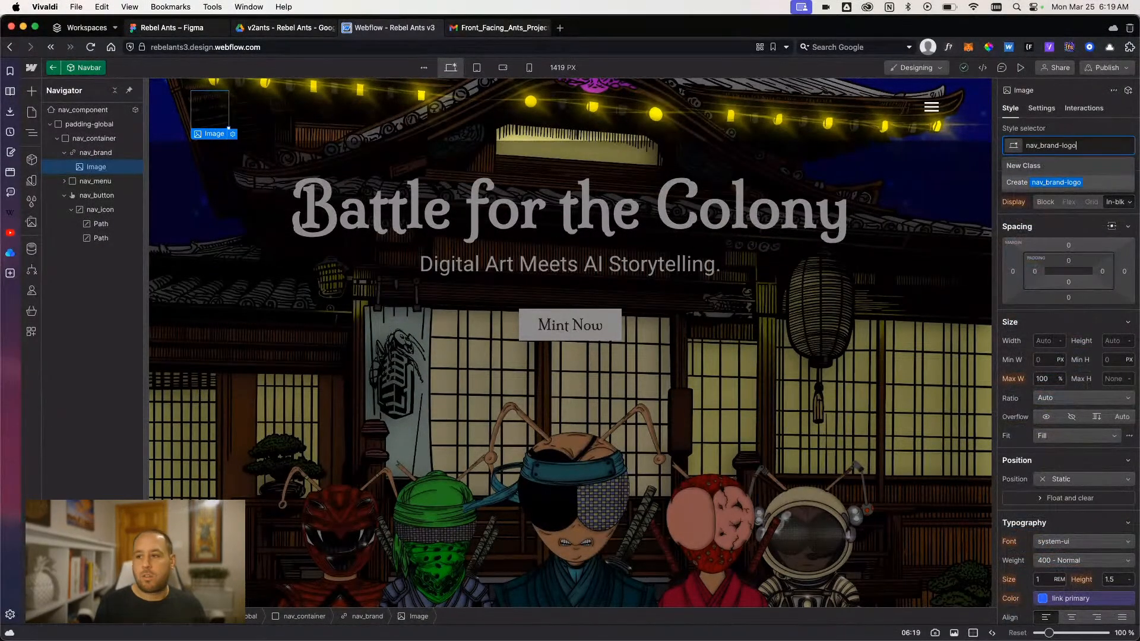
pyautogui.press('Return')
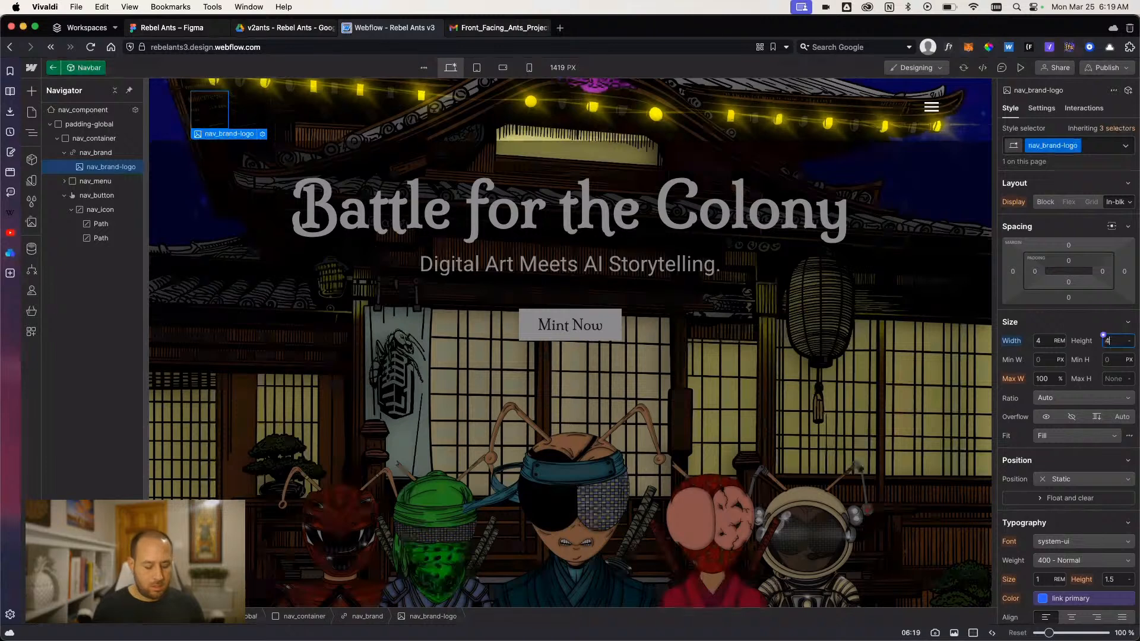
# - Set the background color of the nav_brand link to the white variable
pyautogui.click(87, 155)
pyautogui.scroll(-5, 1038, 415)
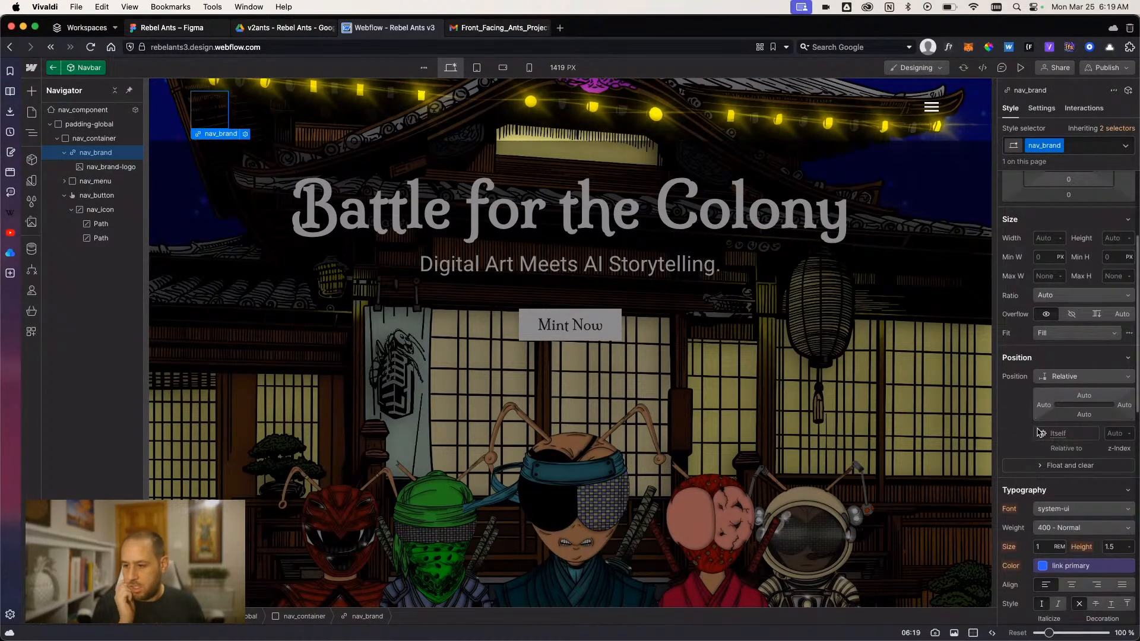
pyautogui.scroll(-2, 1042, 533)
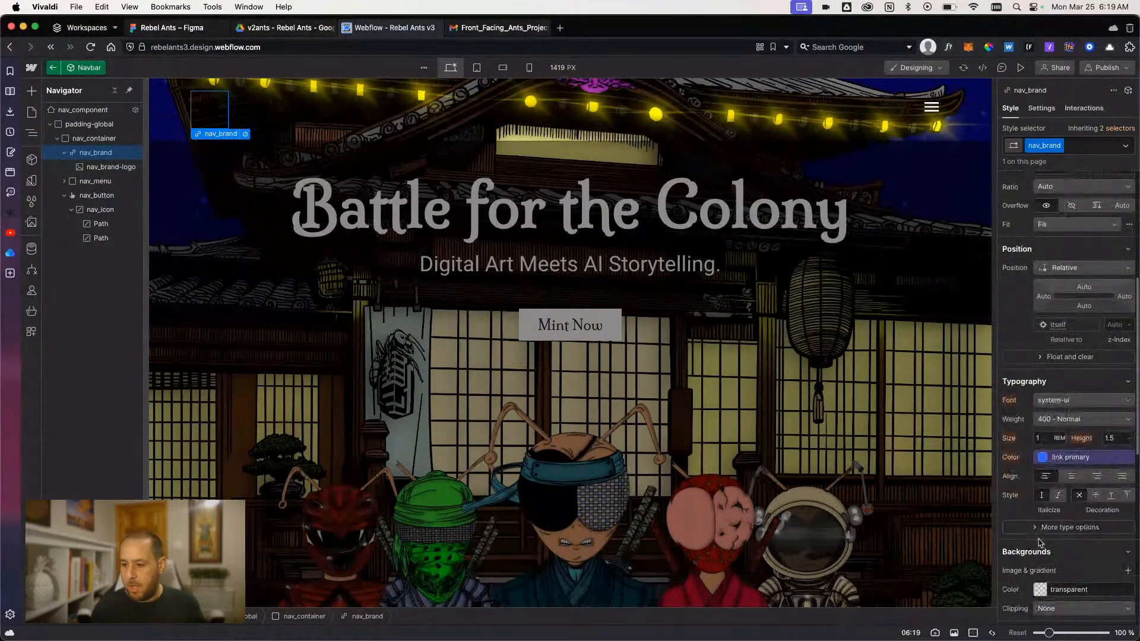
pyautogui.click(1039, 588)
pyautogui.write('white')
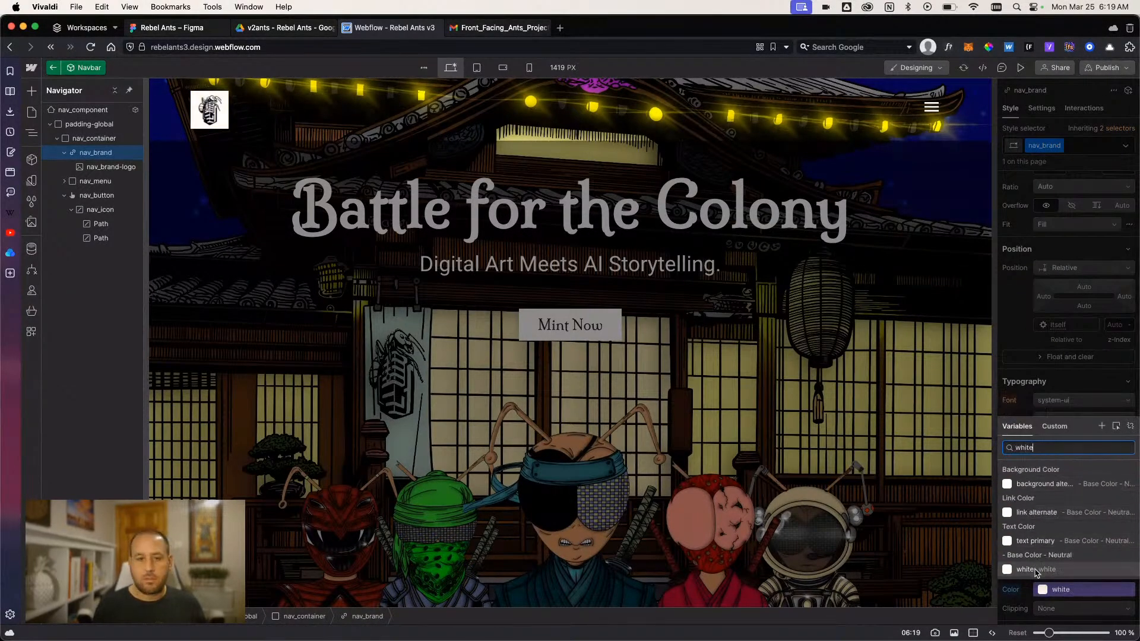
pyautogui.click(1036, 570)
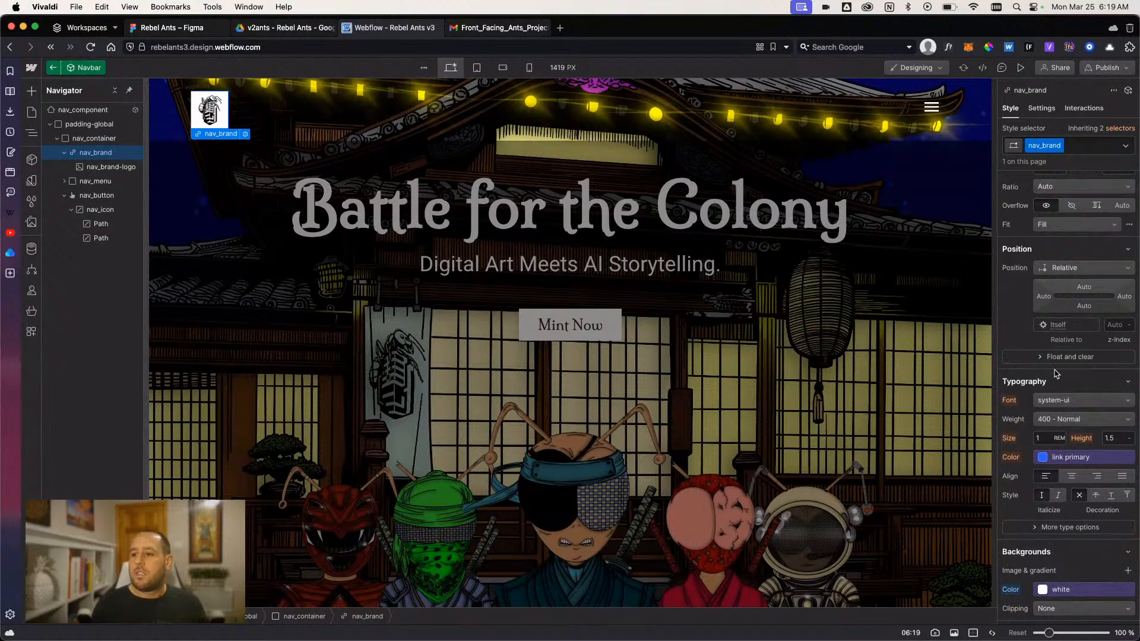
# - Round the nav_brand background into a circle with a border radius of 100%
pyautogui.scroll(5, 1056, 374)
pyautogui.scroll(-10, 1056, 380)
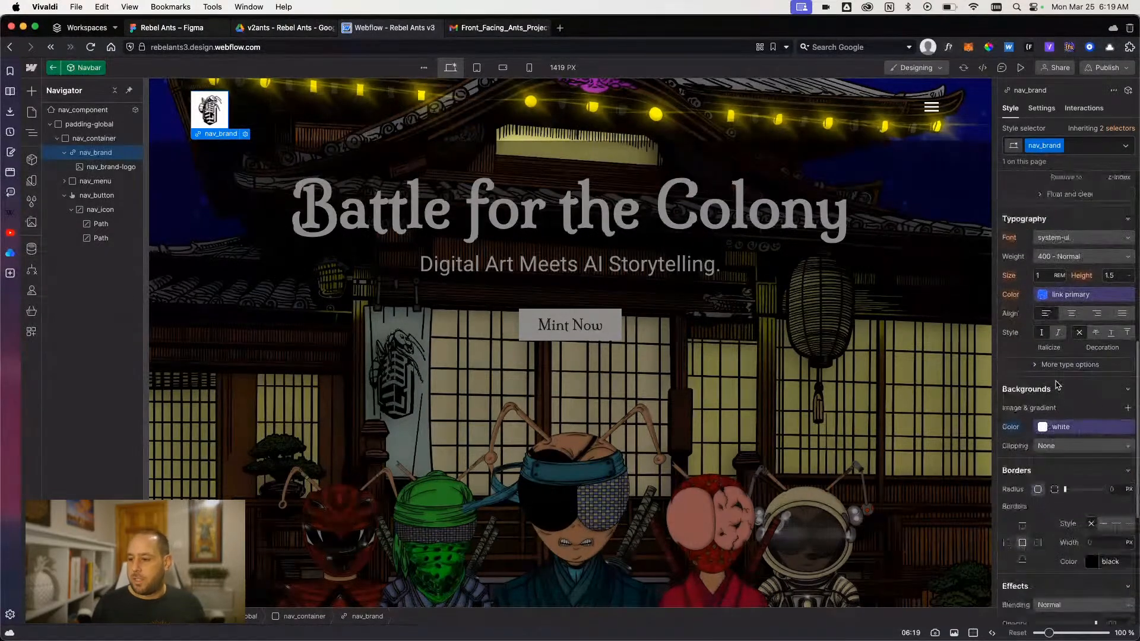
pyautogui.click(1112, 488)
pyautogui.write('100')
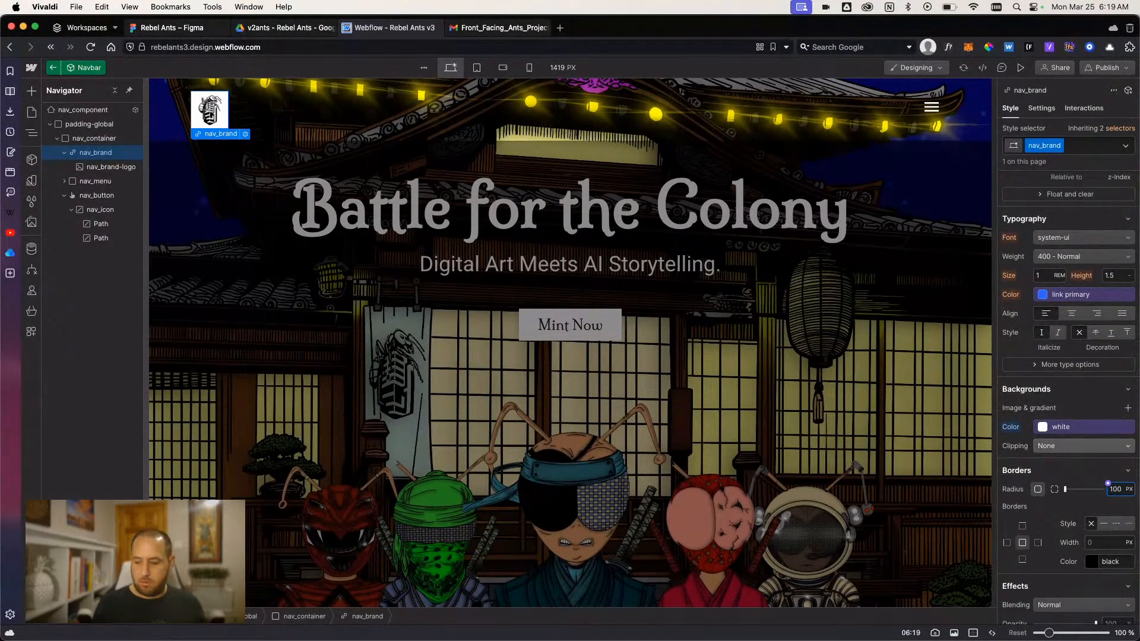
pyautogui.write('%')
pyautogui.press('Return')
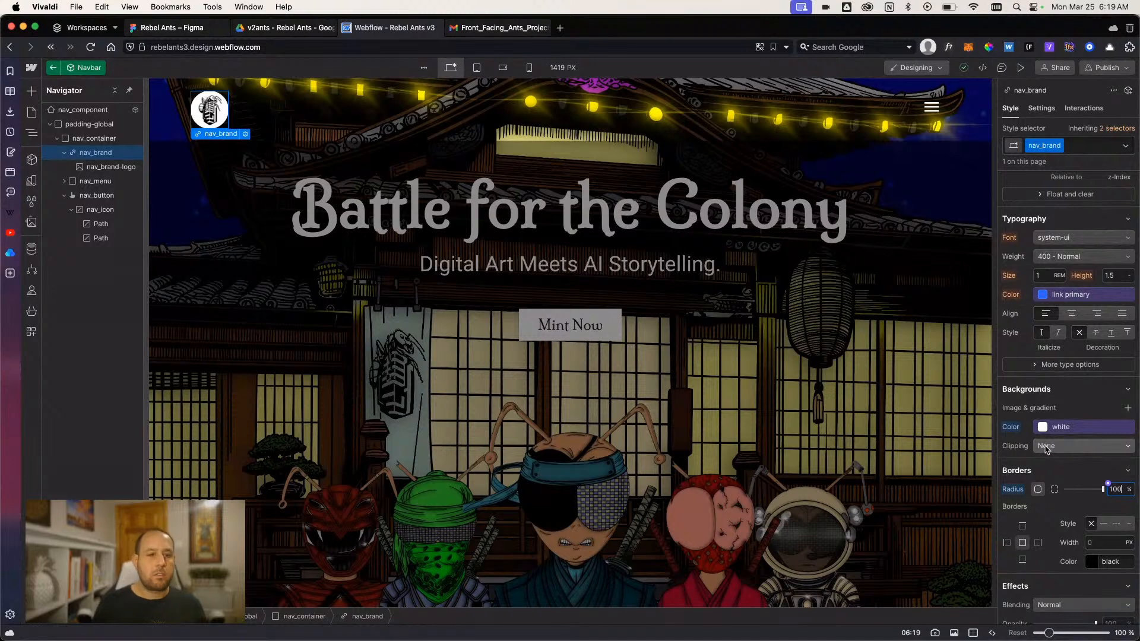
pyautogui.scroll(10, 1056, 511)
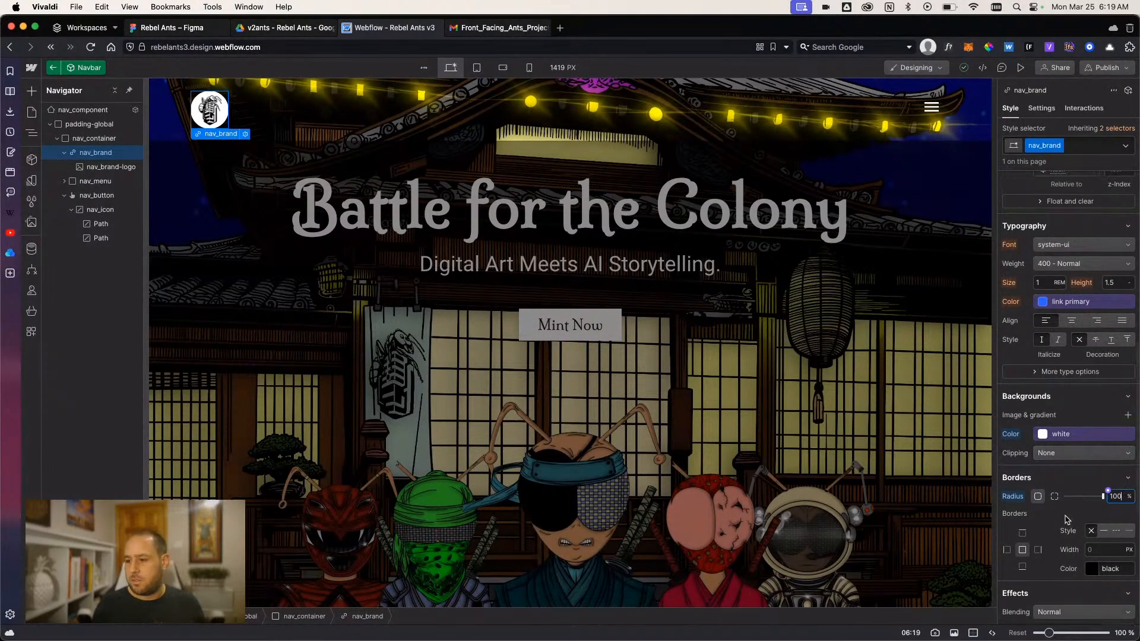
# - Try sizing the nav_brand link at 4.687 px wide and about 4.68 rem high
pyautogui.scroll(2, 1056, 511)
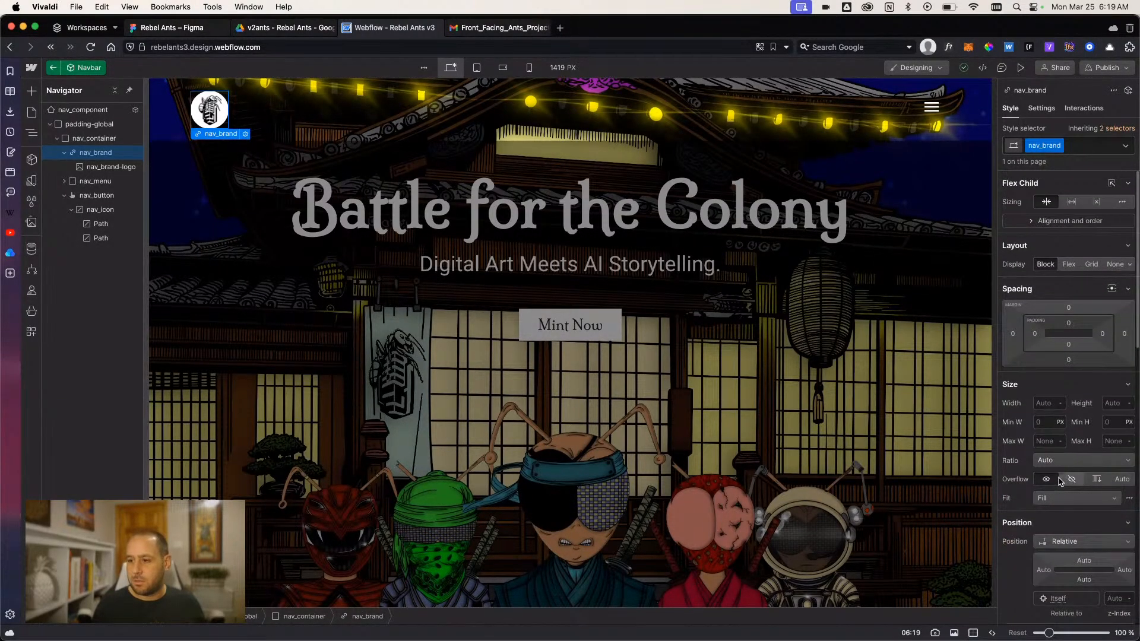
pyautogui.write('4.687')
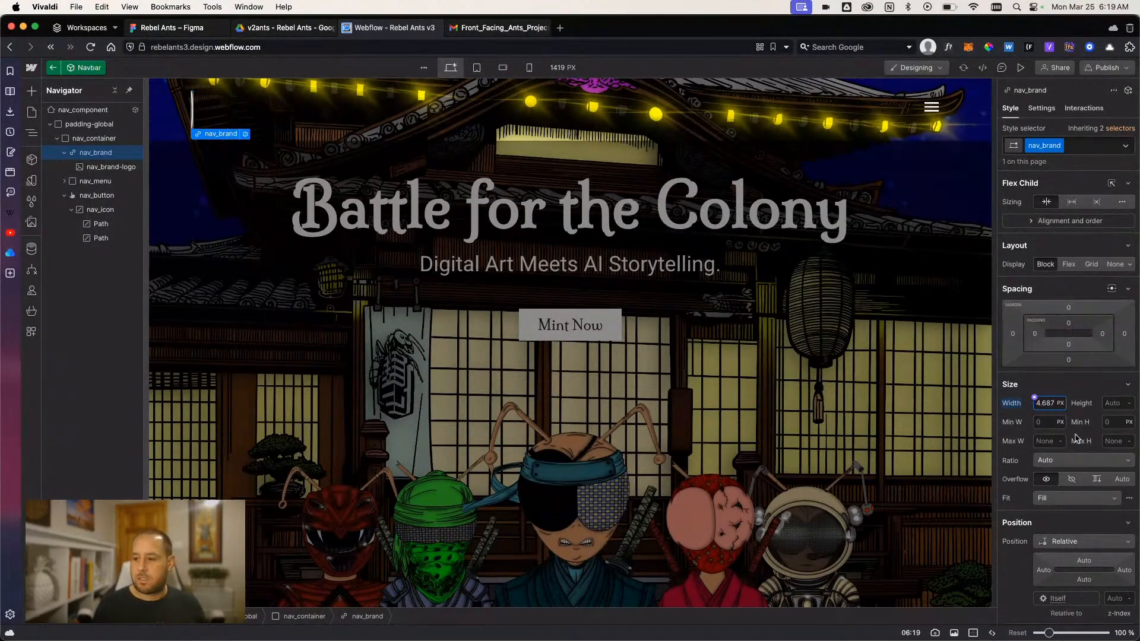
pyautogui.click(1109, 403)
pyautogui.write('1')
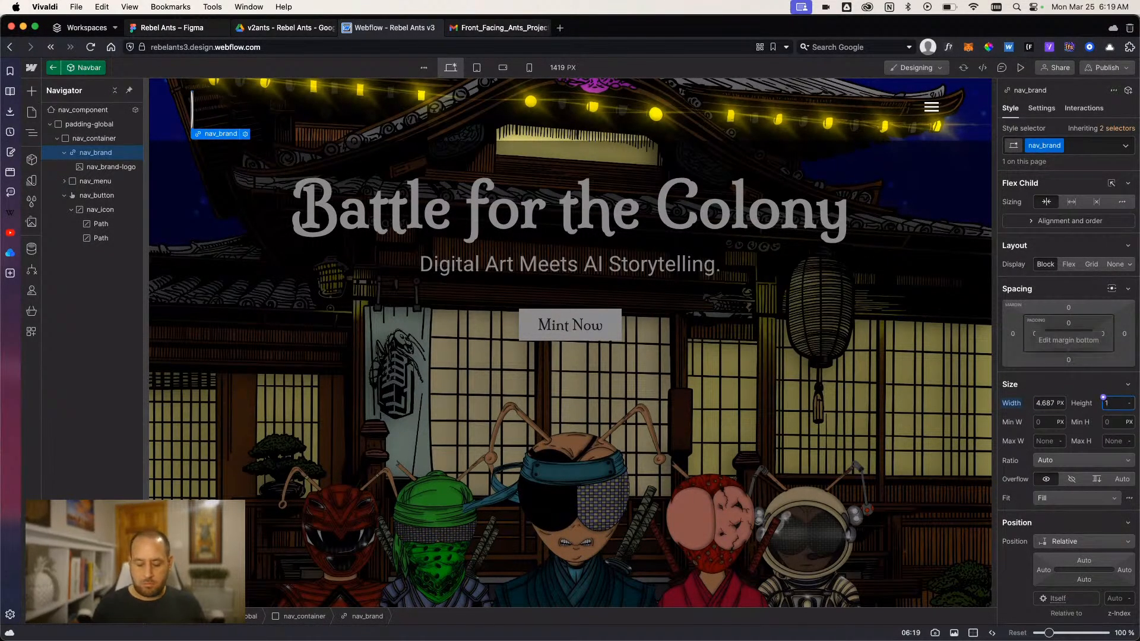
pyautogui.write('75/16')
pyautogui.press('Return')
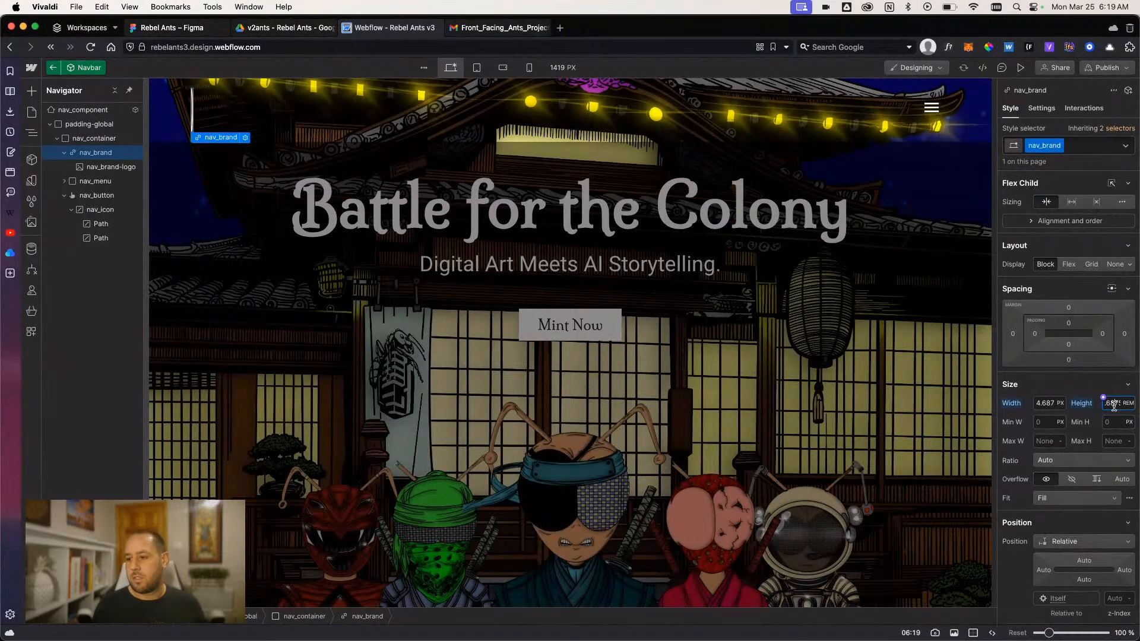
# - Reset the height and width of the nav_brand link to their initial values
pyautogui.click(1081, 405)
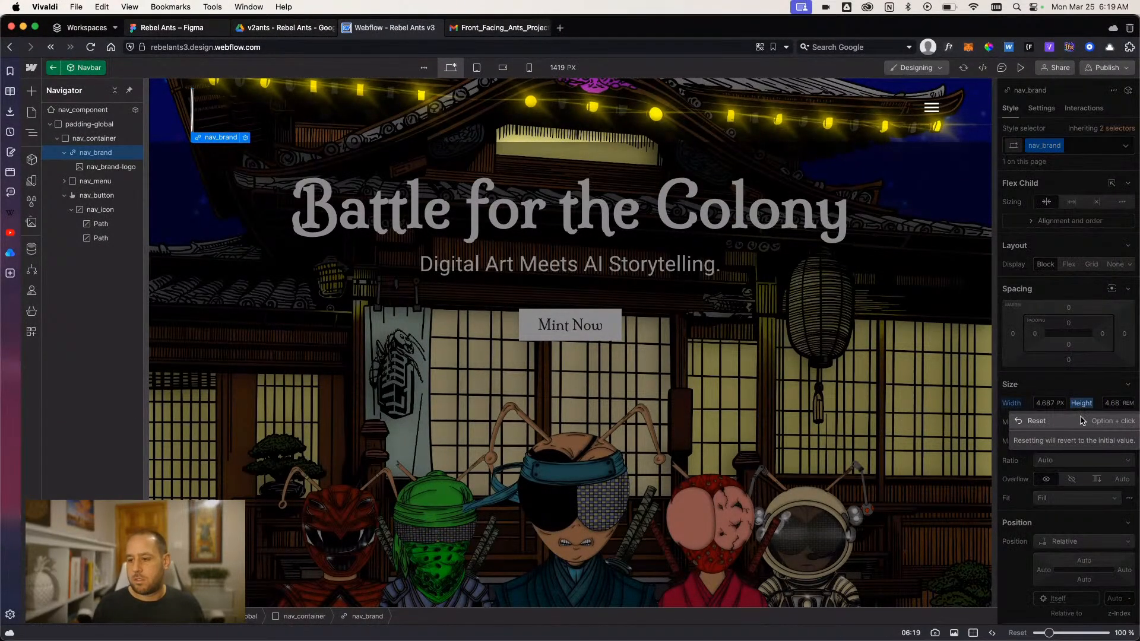
pyautogui.click(1040, 419)
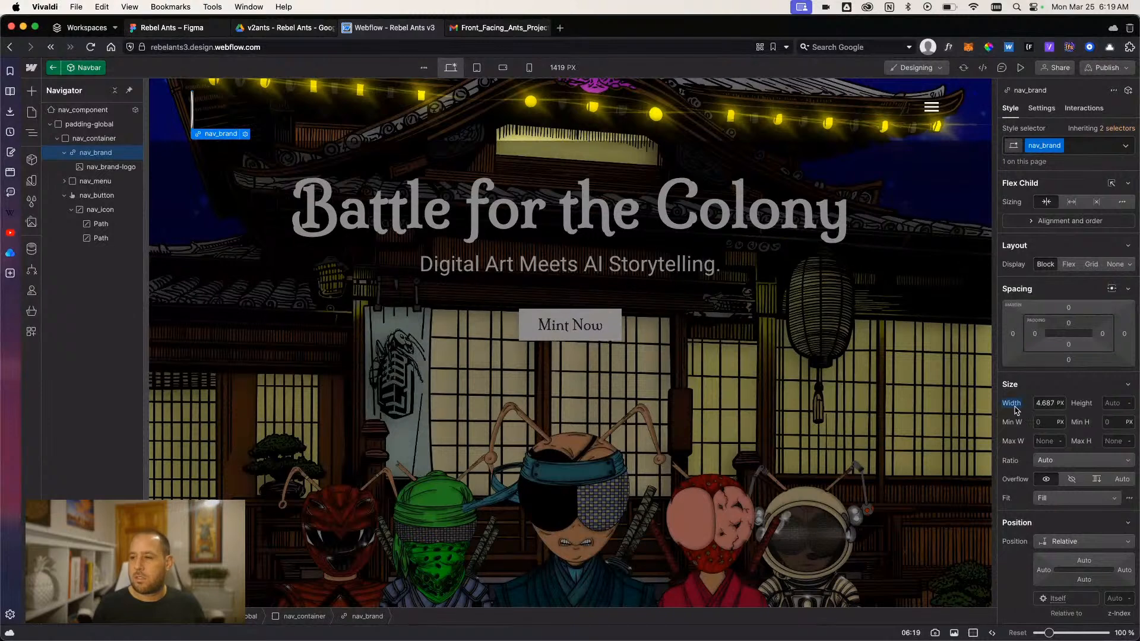
pyautogui.click(1011, 403)
pyautogui.click(1019, 418)
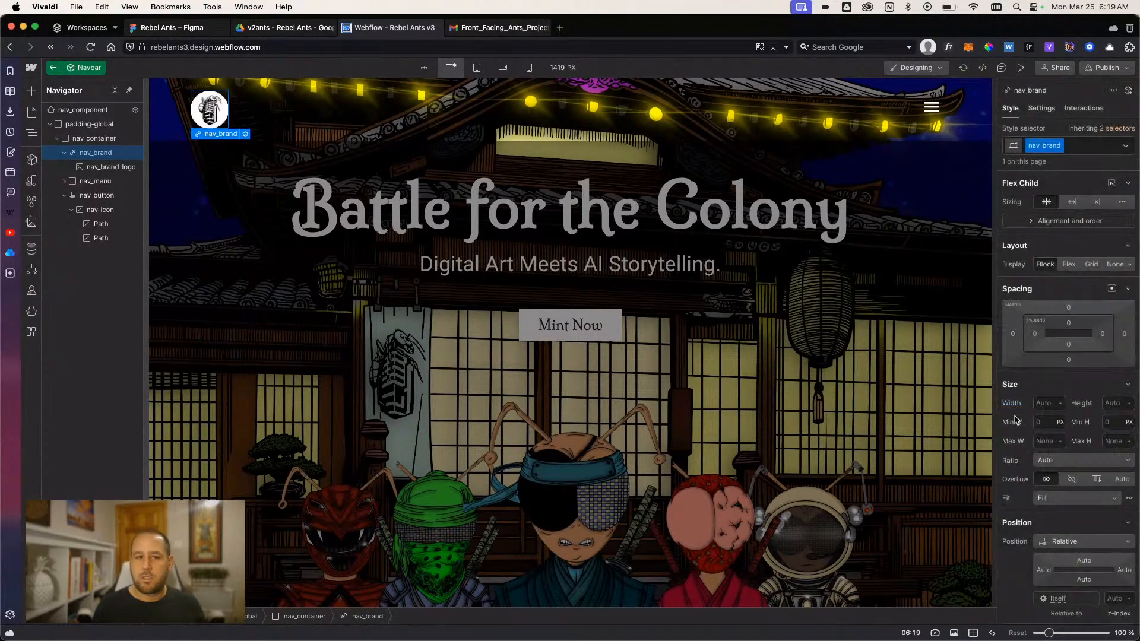
# - Set the width and height of the nav_brand link to 4.5 rem each
pyautogui.click(93, 171)
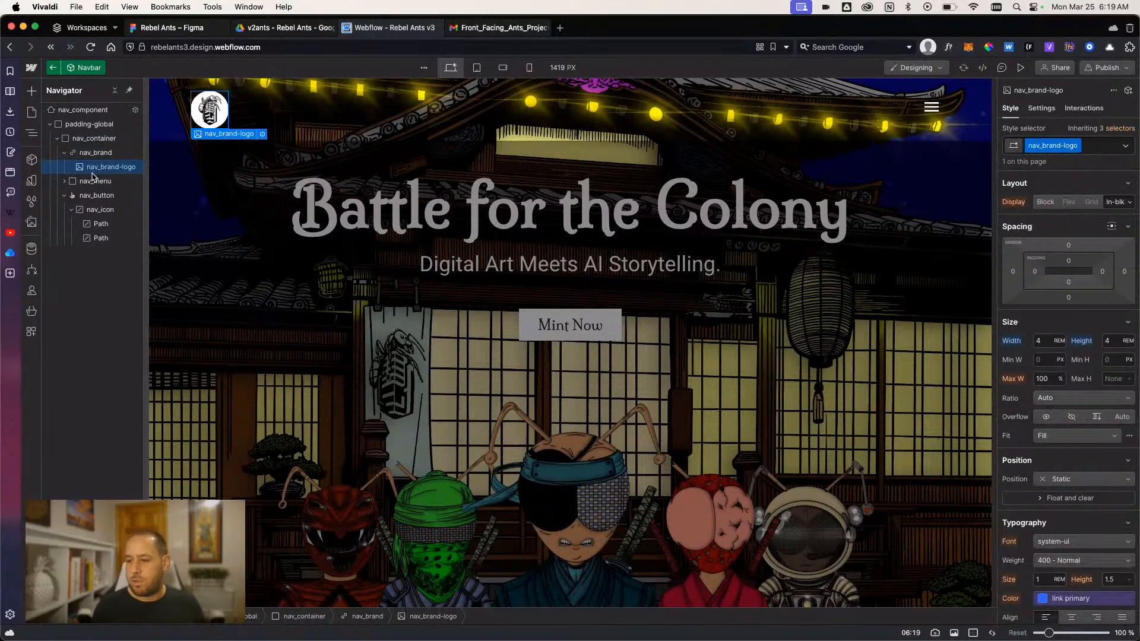
pyautogui.click(95, 153)
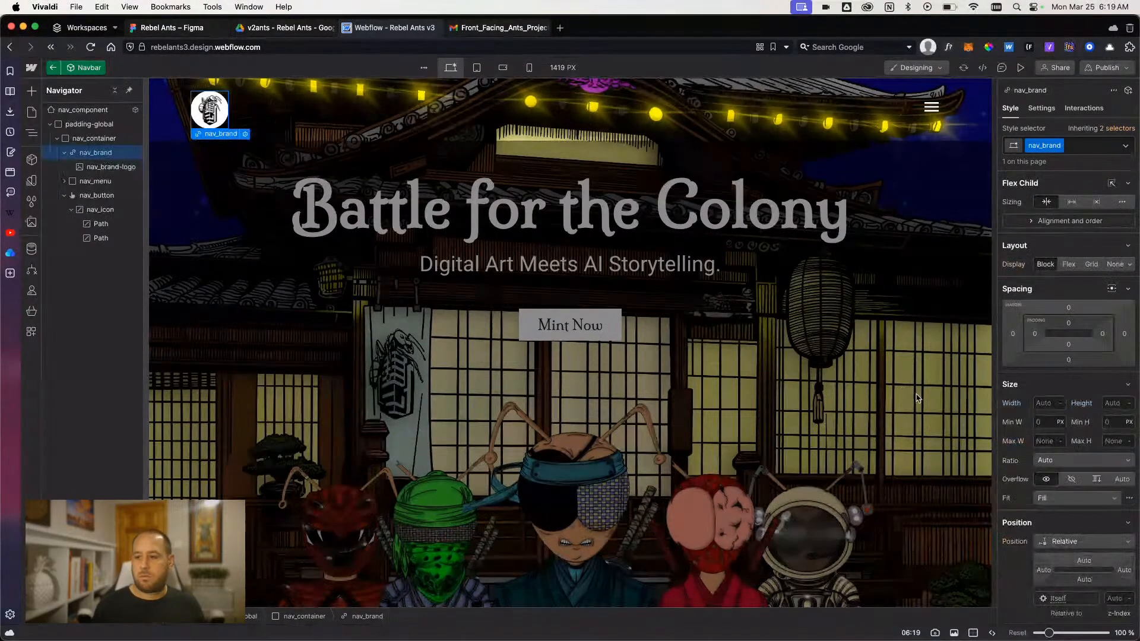
pyautogui.click(1044, 405)
pyautogui.write('4.5')
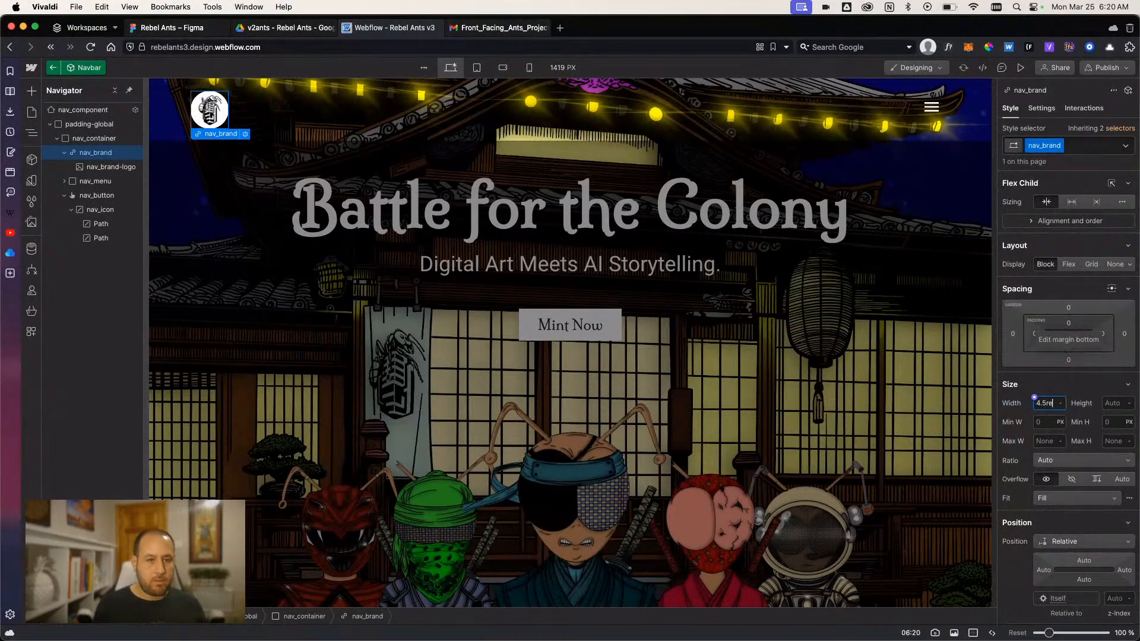
pyautogui.click(1104, 400)
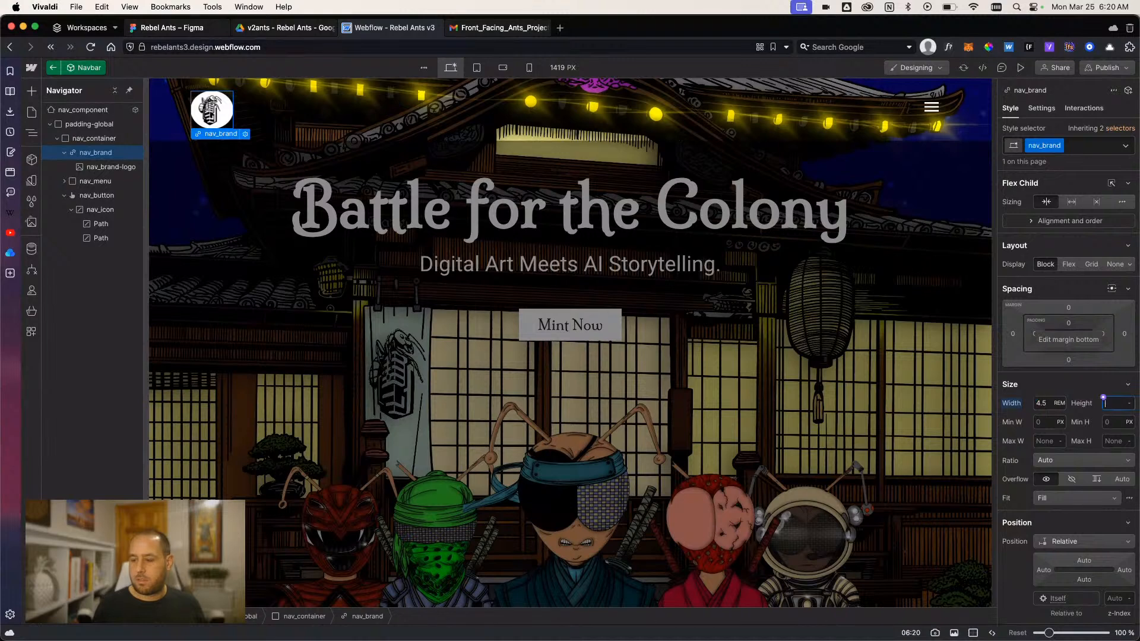
pyautogui.write('4.5rem')
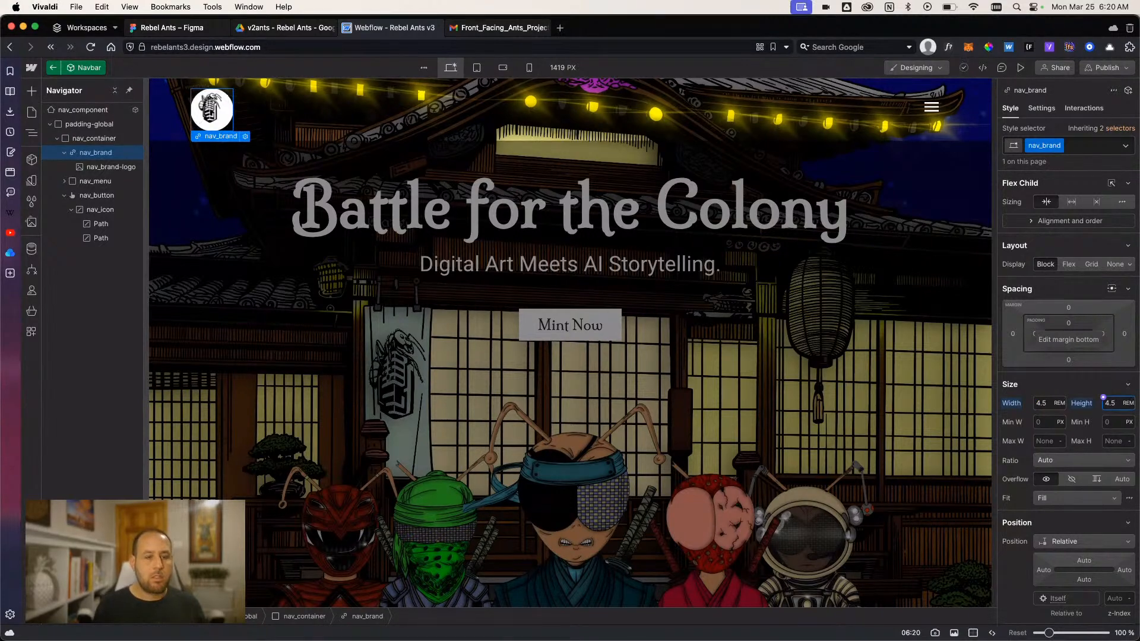
# - Make nav_brand a flex layout with its content centered on both axes, and exit the Navbar component
pyautogui.click(1069, 265)
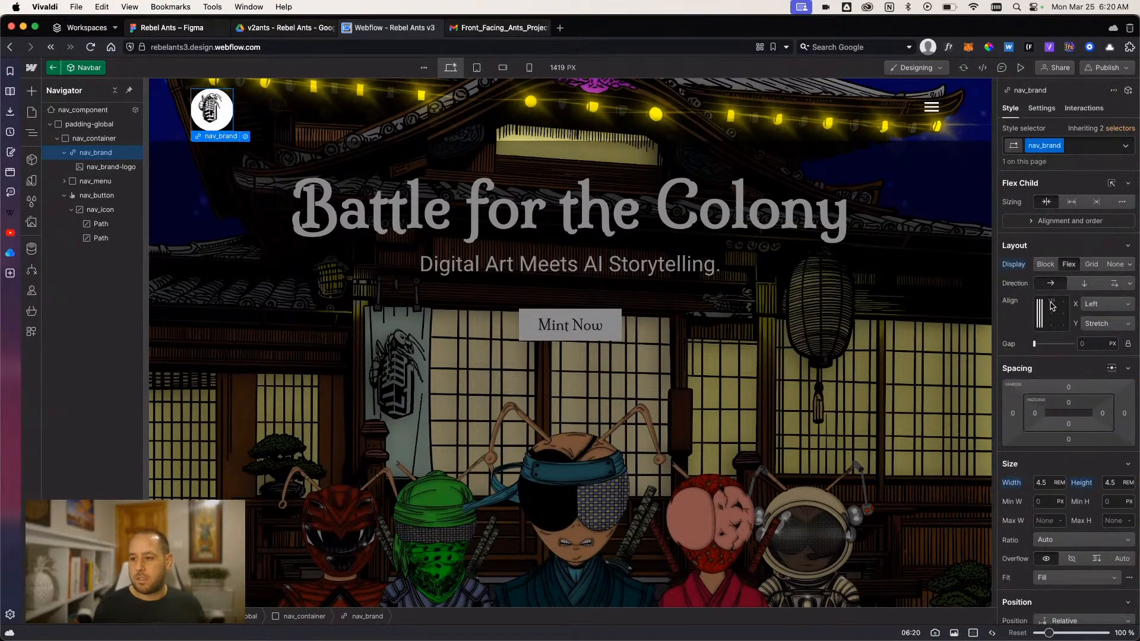
pyautogui.click(1050, 315)
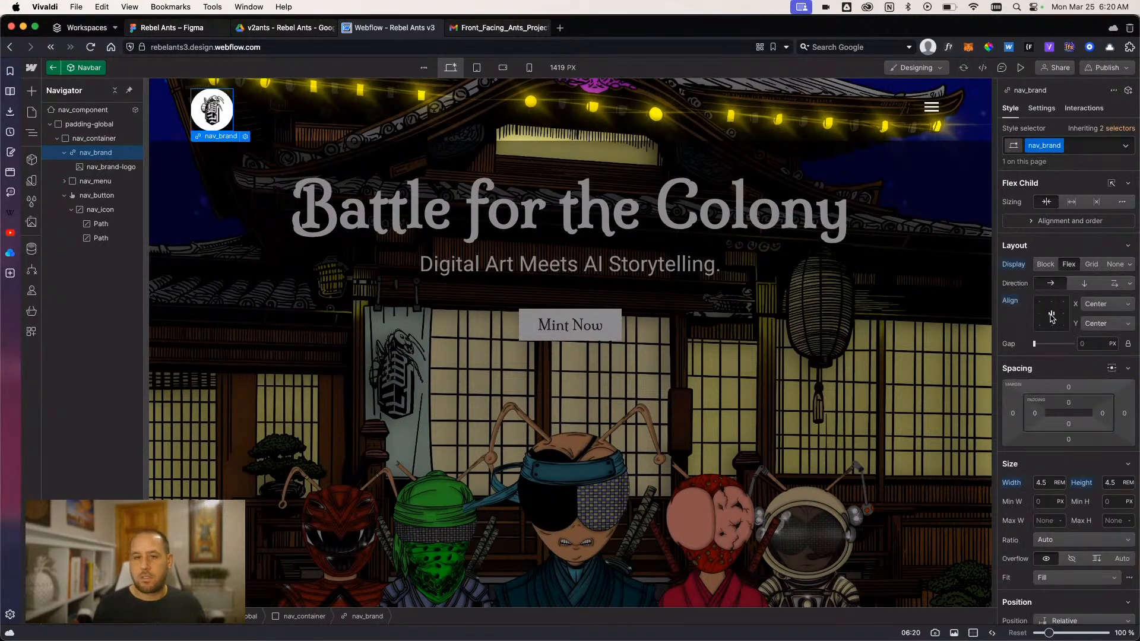
pyautogui.click(399, 290)
pyautogui.click(238, 228)
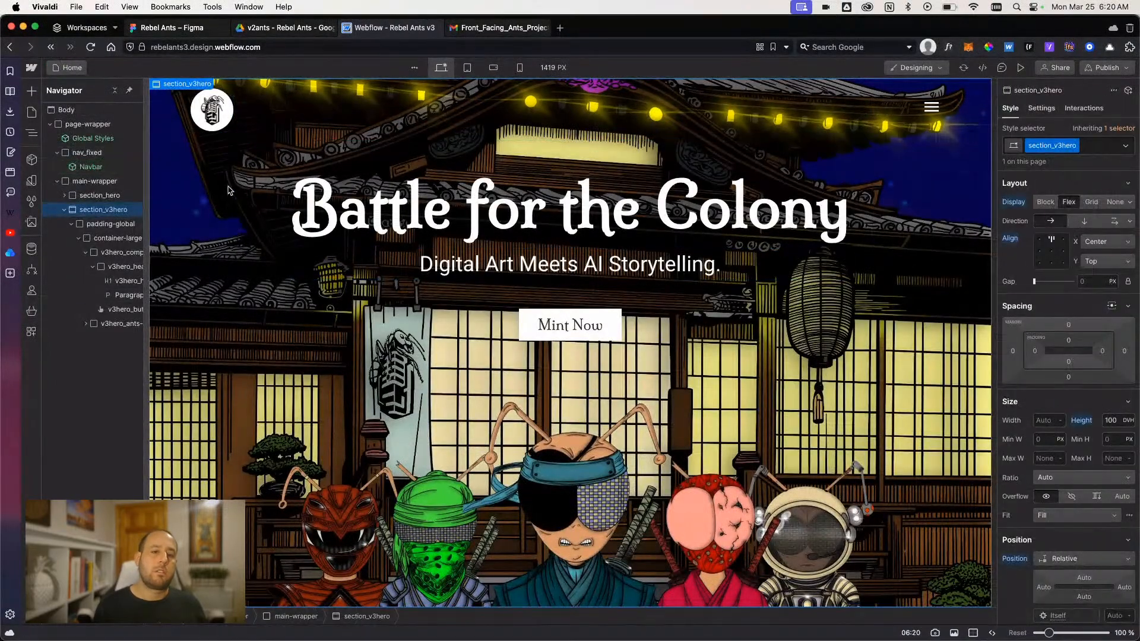
# - Preview the page, and inspect the layout and size settings of nav_container inside the Navbar component
pyautogui.press('super+shift+p')
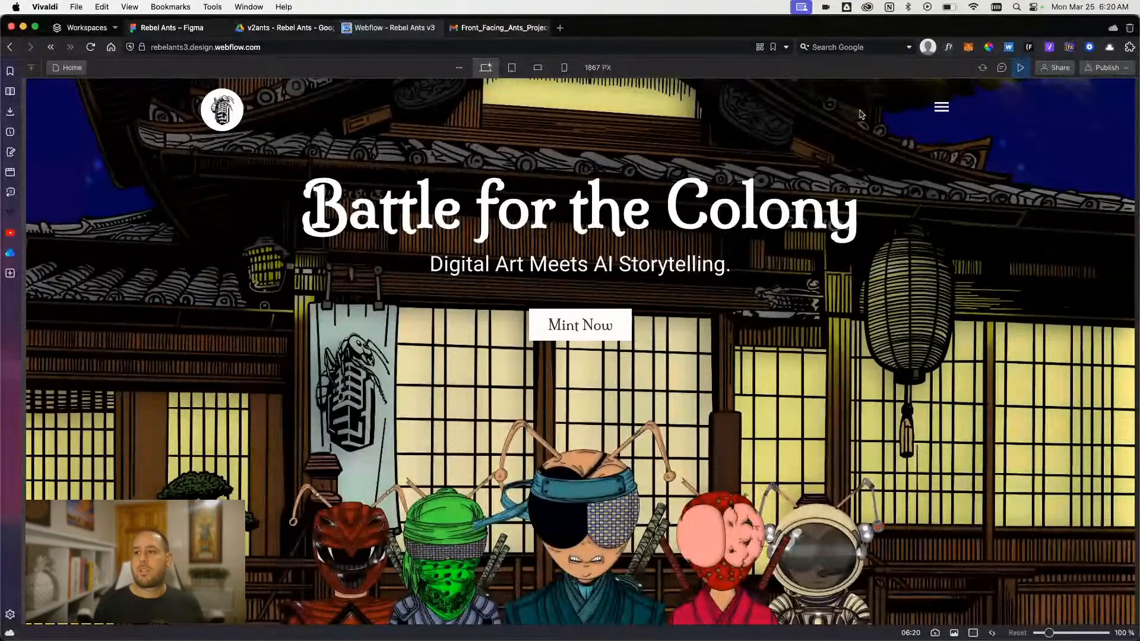
pyautogui.click(1020, 68)
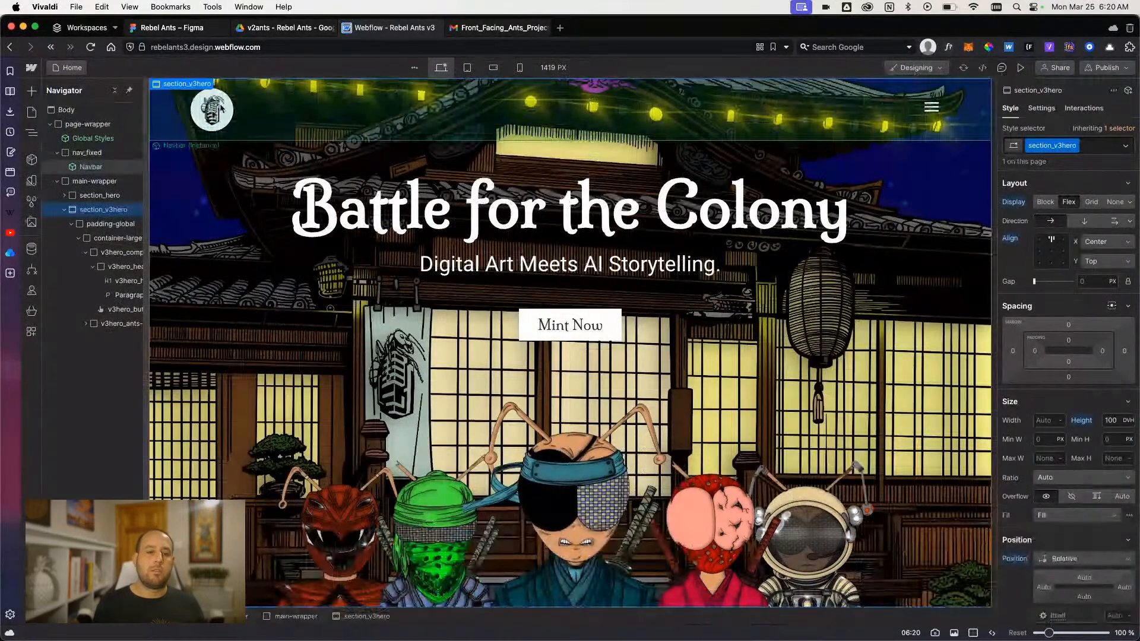
pyautogui.click(265, 129)
pyautogui.doubleClick(265, 129)
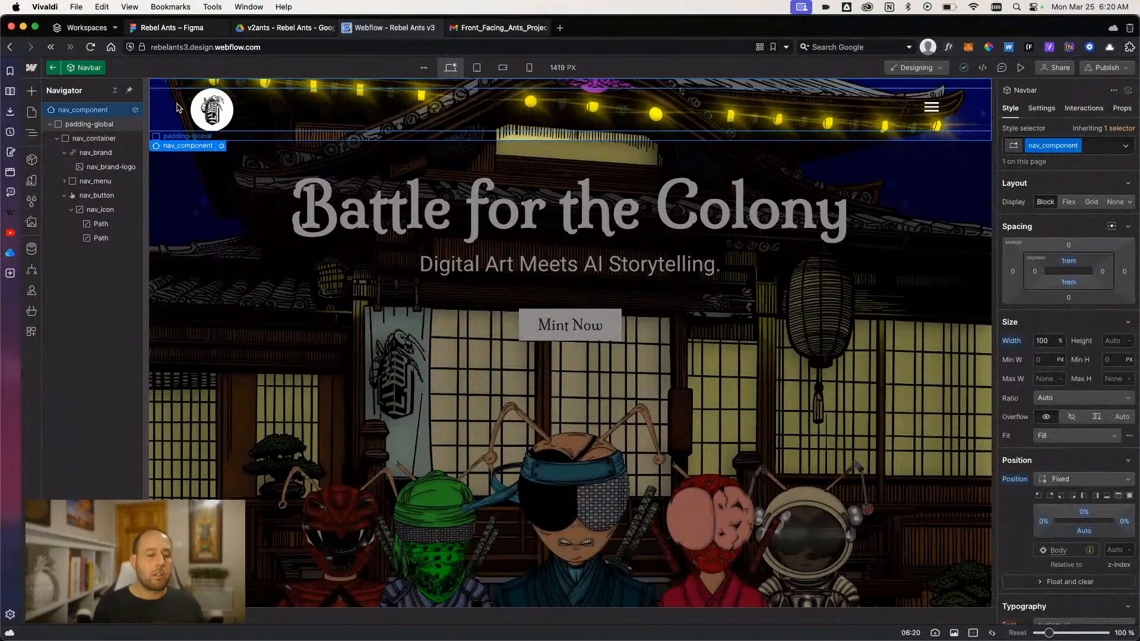
pyautogui.click(94, 138)
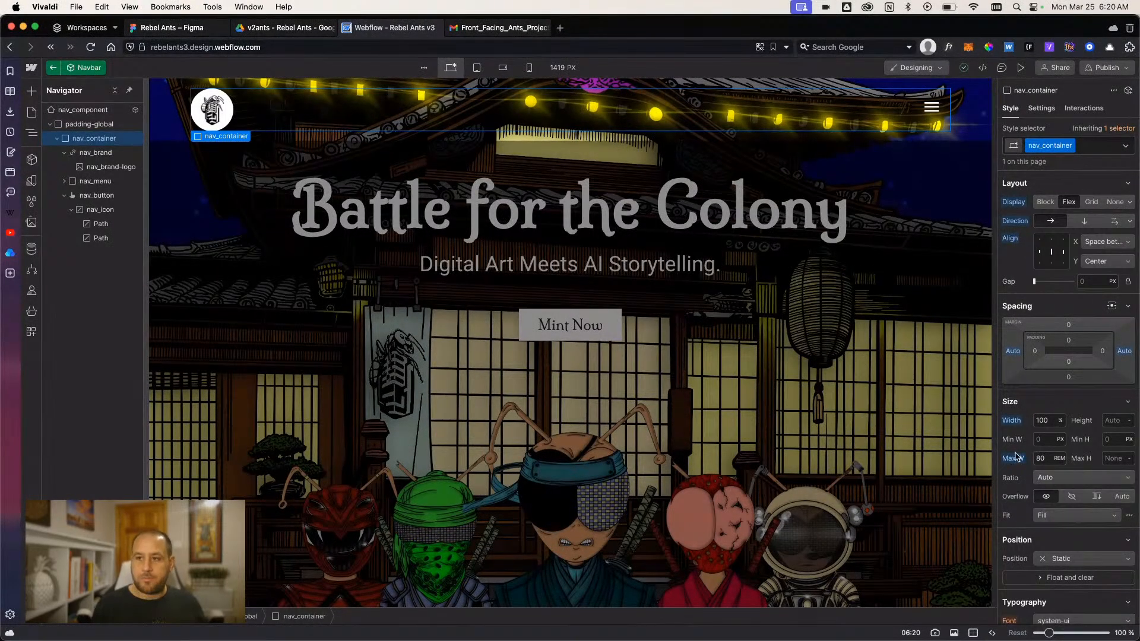
# - Preview the page and calculate 80*16 in Spotlight to convert the container's maximum width from rem to pixels
pyautogui.click(1021, 68)
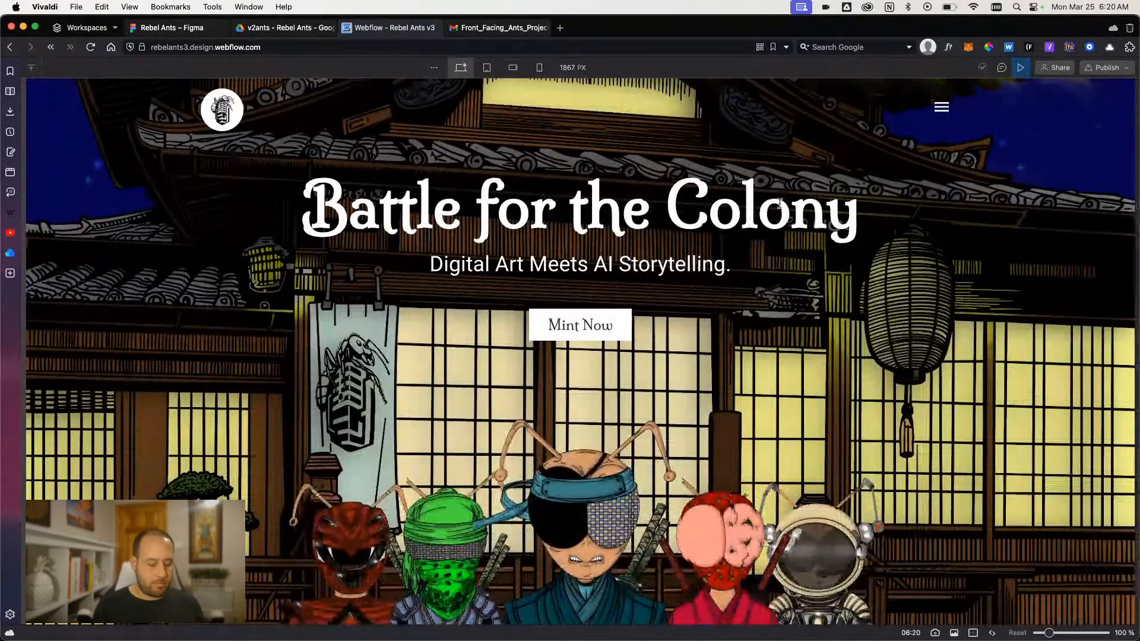
pyautogui.press('super+space')
pyautogui.write('80/16')
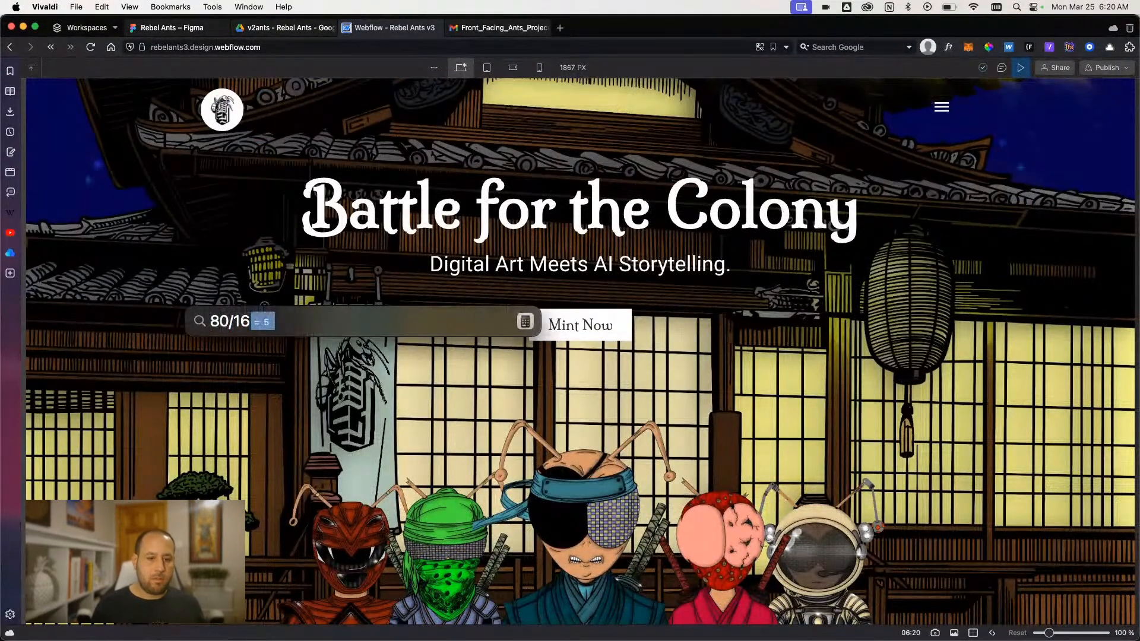
pyautogui.press('BackSpace')
pyautogui.press('BackSpace')
pyautogui.press('BackSpace')
pyautogui.press('BackSpace')
pyautogui.press('BackSpace')
pyautogui.write('80')
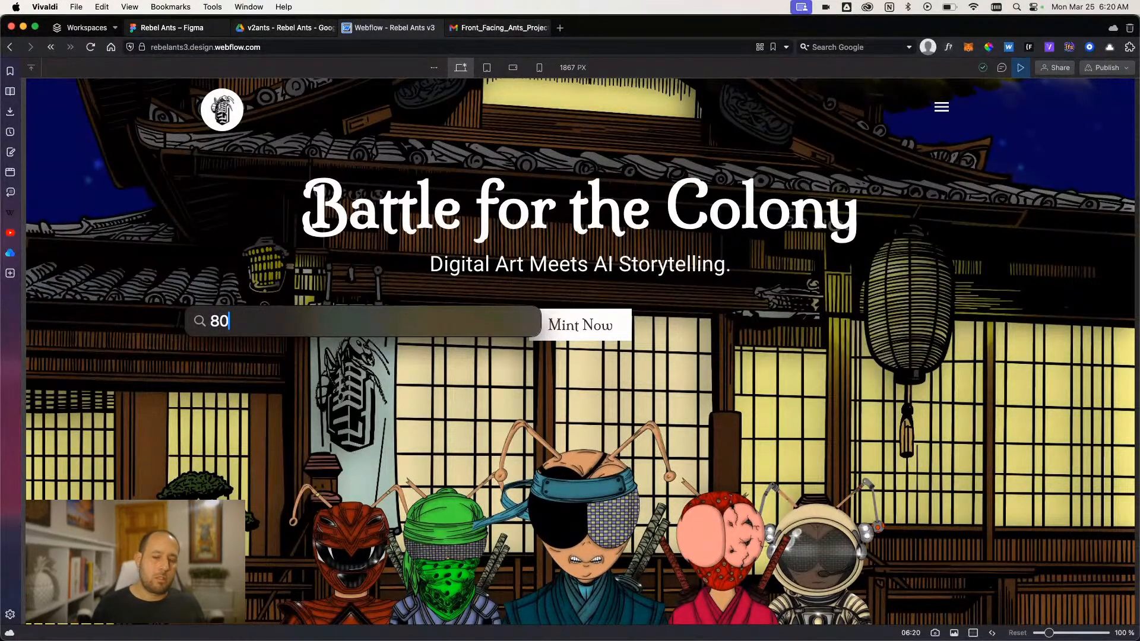
pyautogui.write('/***16')
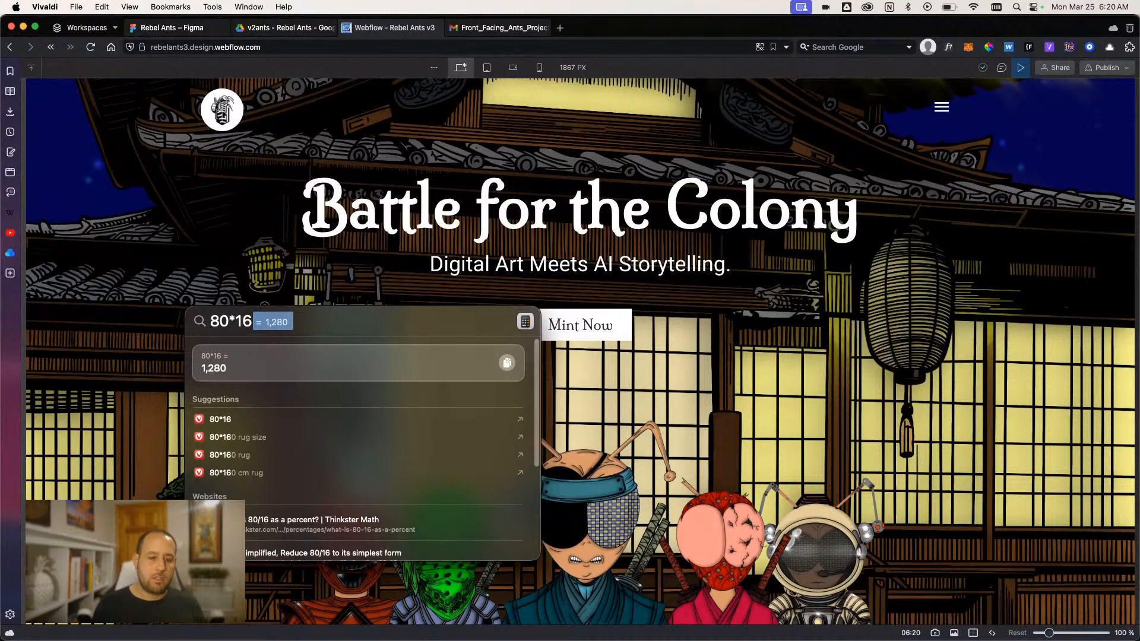
pyautogui.press('Escape')
pyautogui.press('Escape')
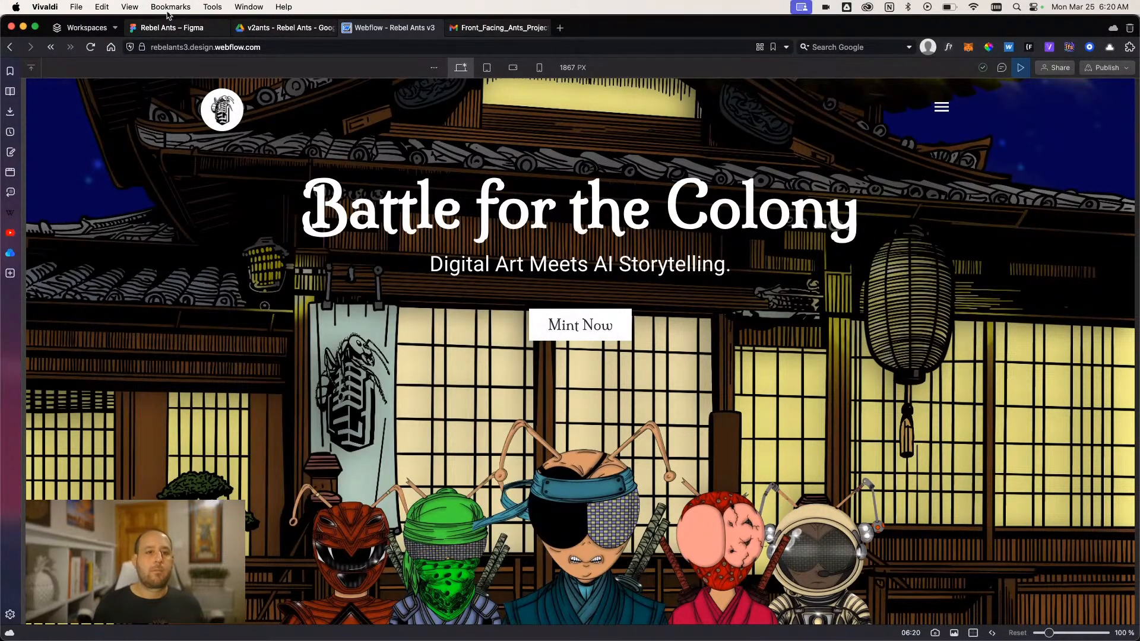
# - Switch to Figma and examine the whole V3.1 frame for its size and the placement of the logo and menu button
pyautogui.click(175, 28)
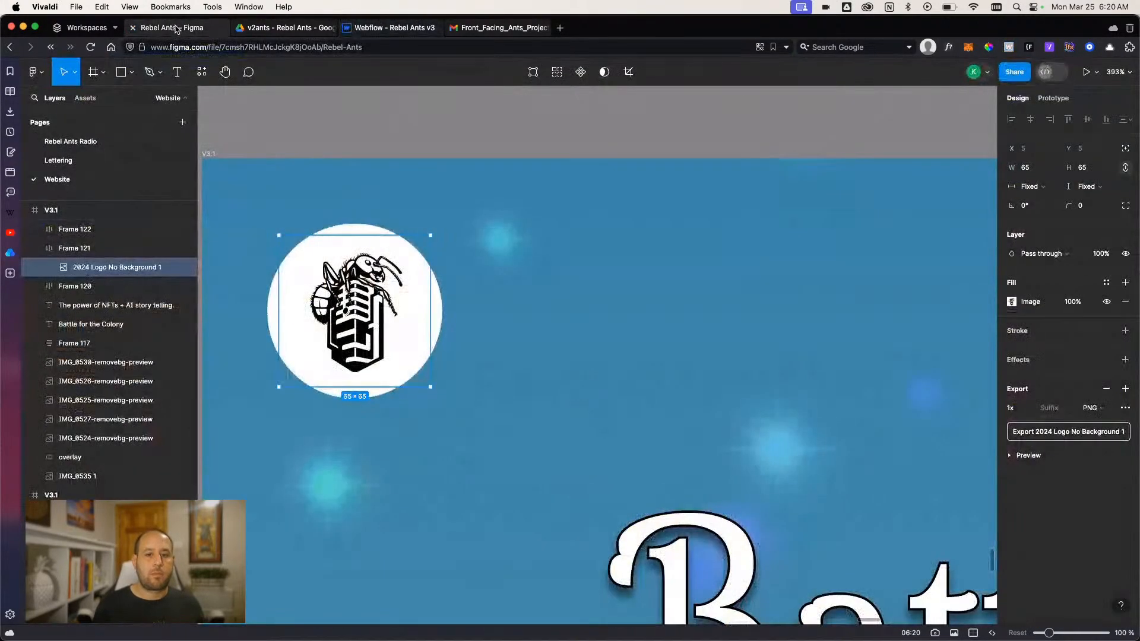
pyautogui.click(386, 28)
pyautogui.click(282, 28)
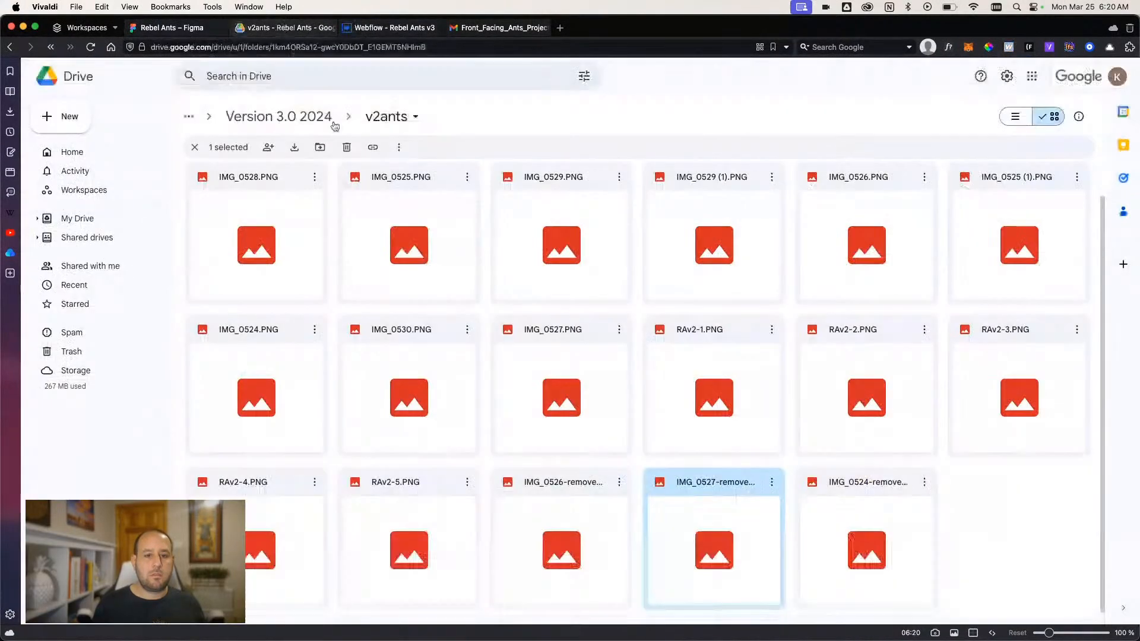
pyautogui.click(172, 28)
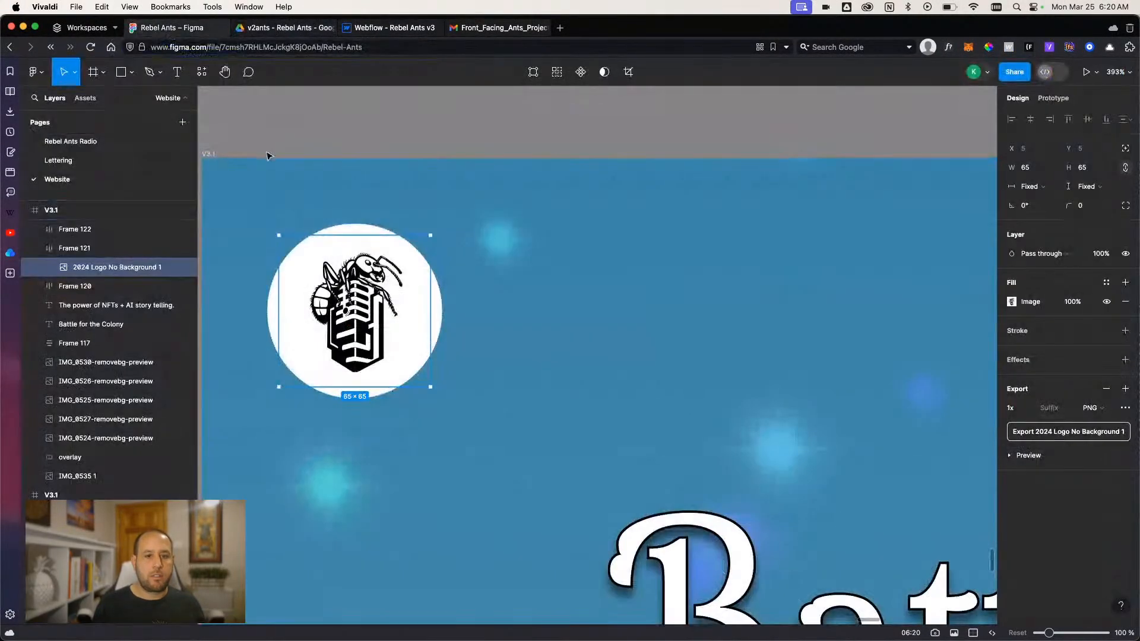
pyautogui.scroll(-10, 620, 273)
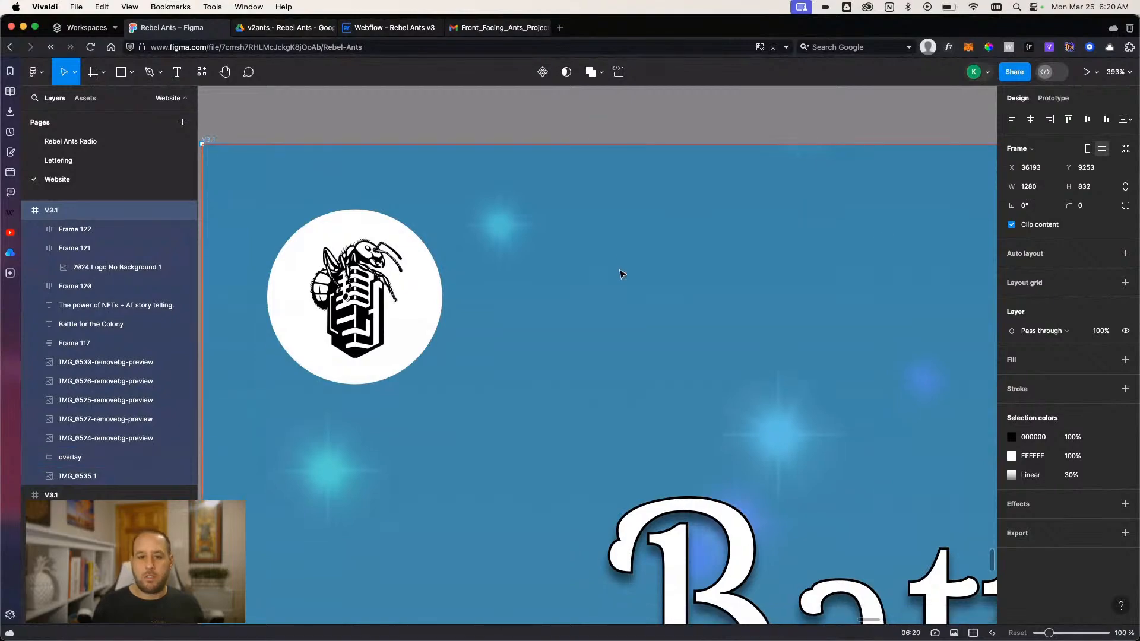
pyautogui.hscroll(5, 626, 279)
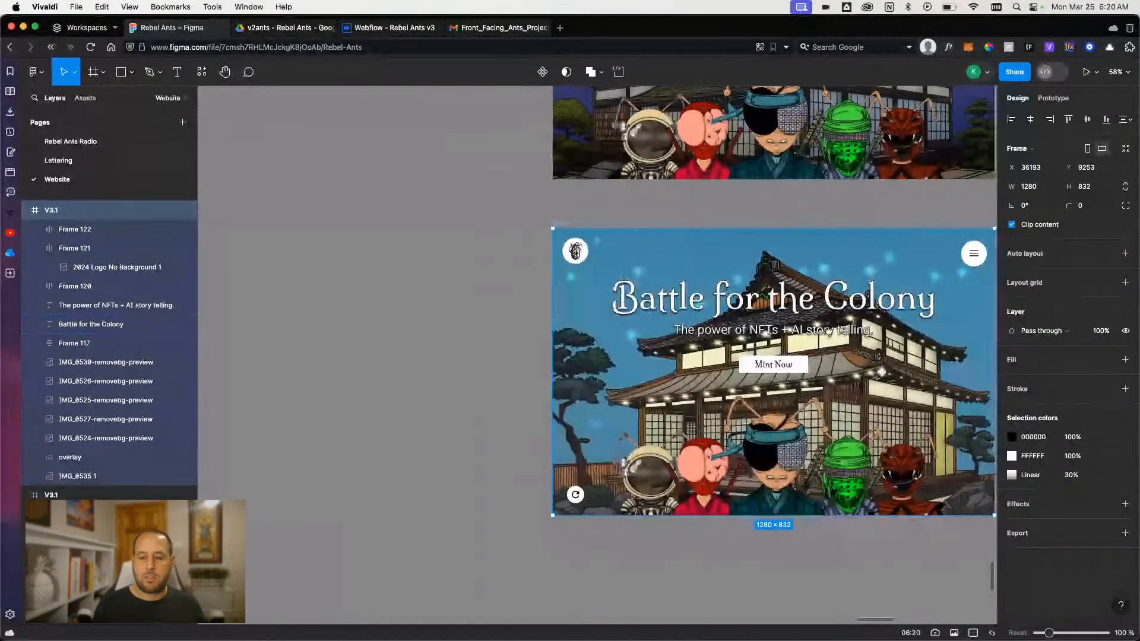
# - Return to Webflow, exit the Navbar component and preview the page to check the navbar's spread against the design
pyautogui.click(385, 28)
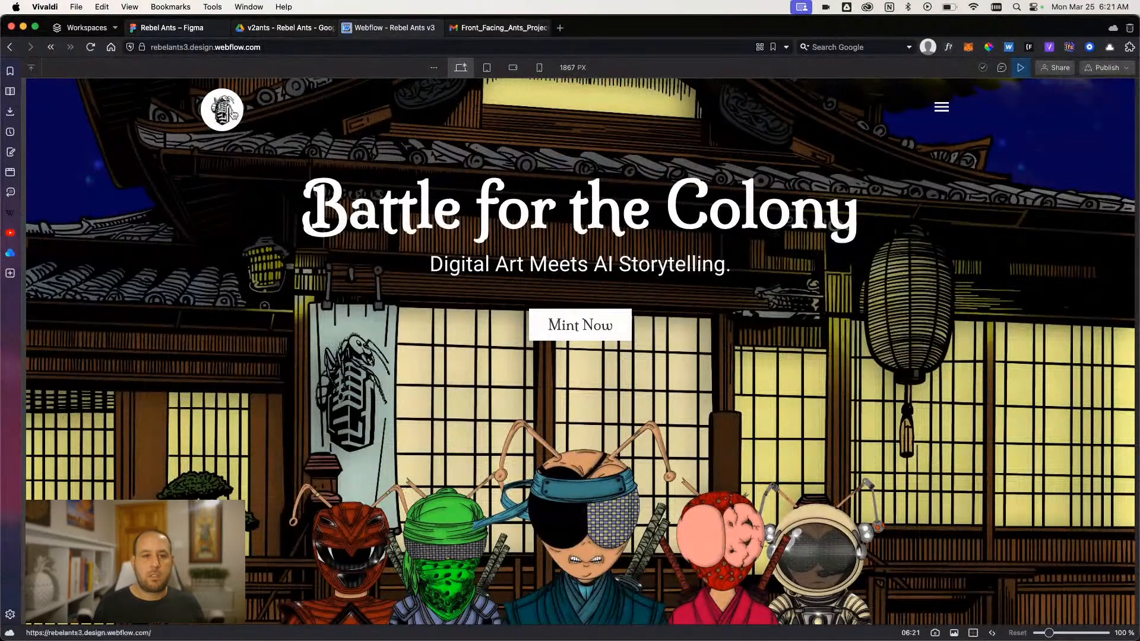
pyautogui.click(1019, 68)
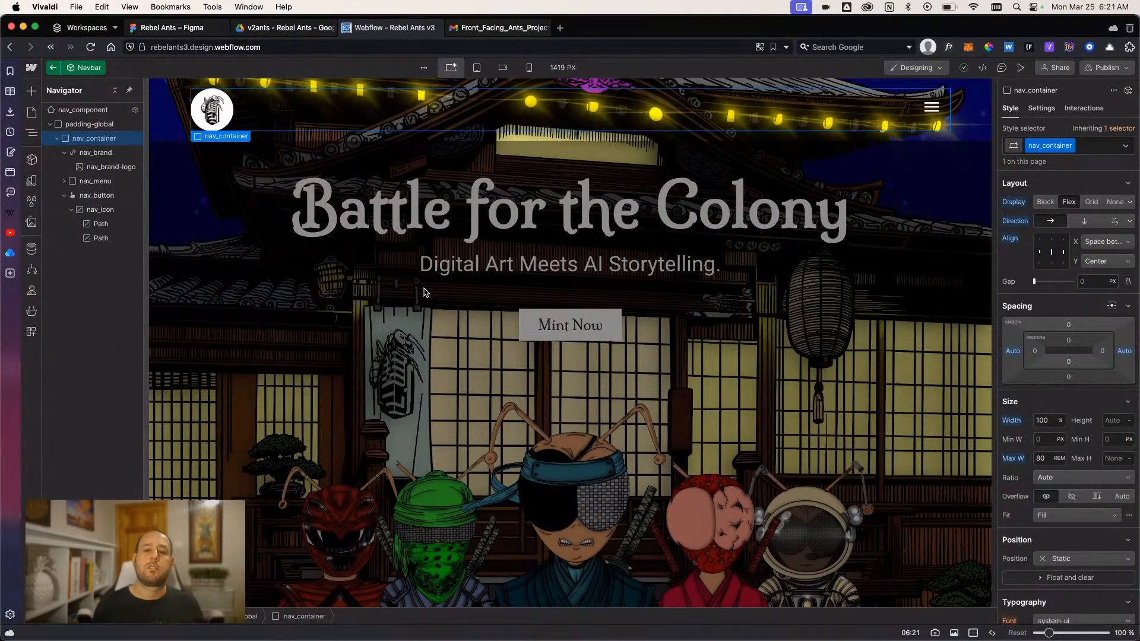
pyautogui.doubleClick(428, 309)
pyautogui.click(1020, 68)
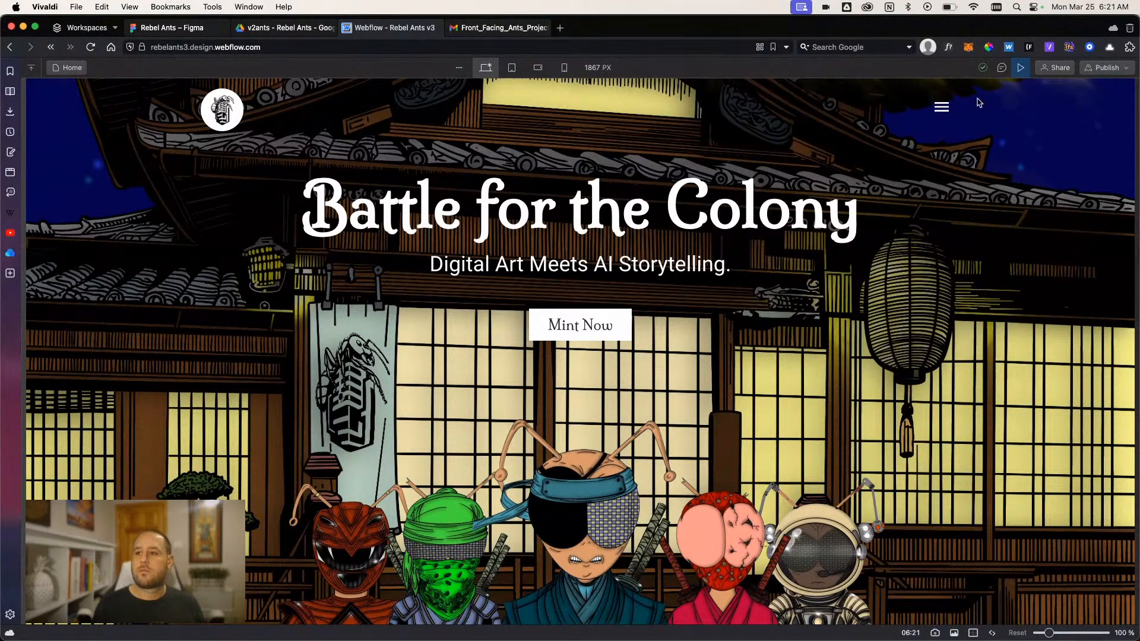
pyautogui.click(1020, 68)
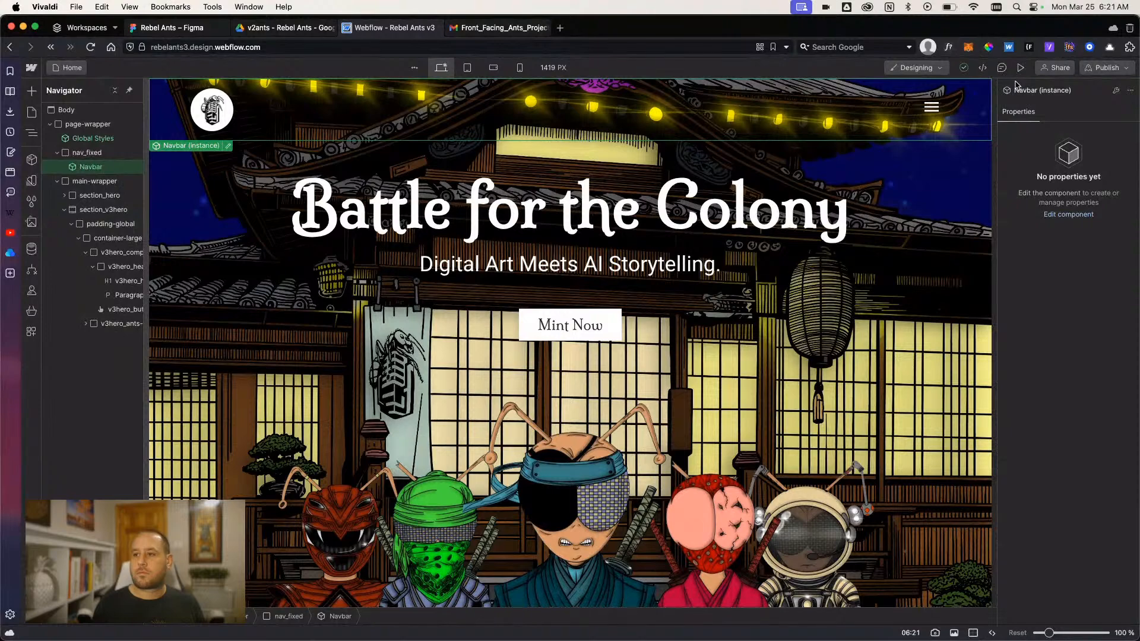
# - Open the Navbar component, set nav_container's maximum width to 84 rem, and preview the page
pyautogui.doubleClick(882, 108)
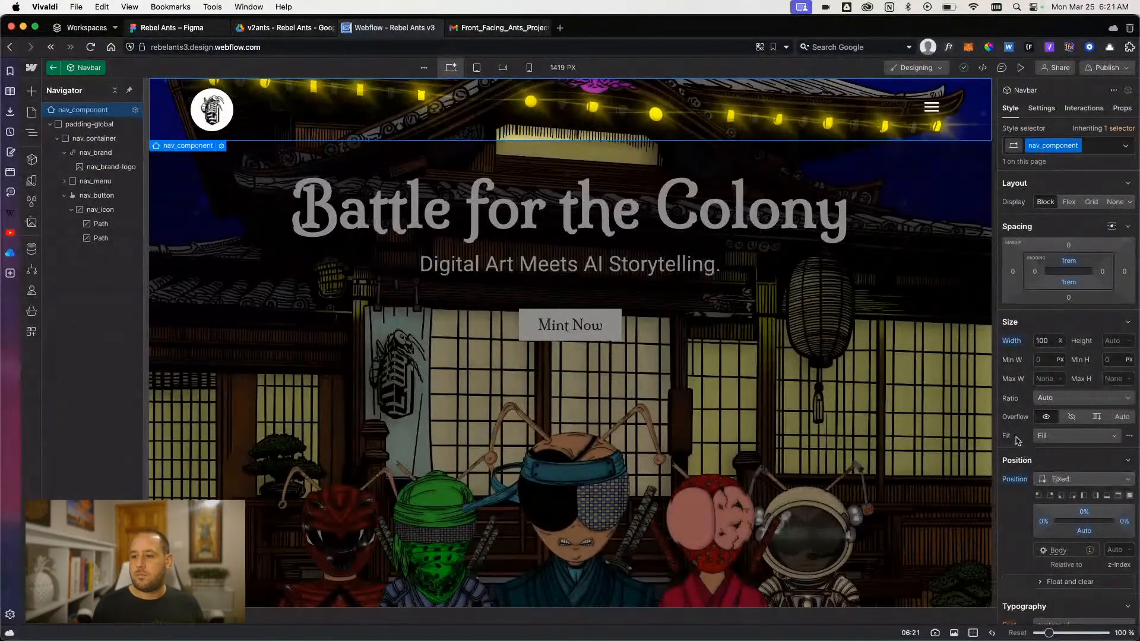
pyautogui.click(76, 126)
pyautogui.click(76, 112)
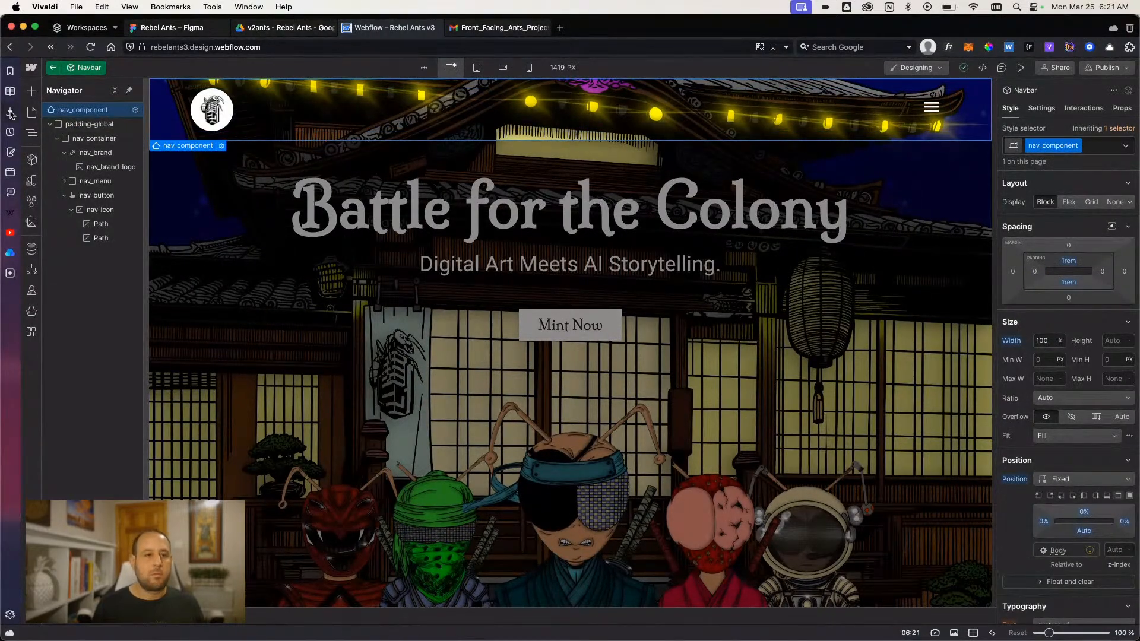
pyautogui.click(89, 125)
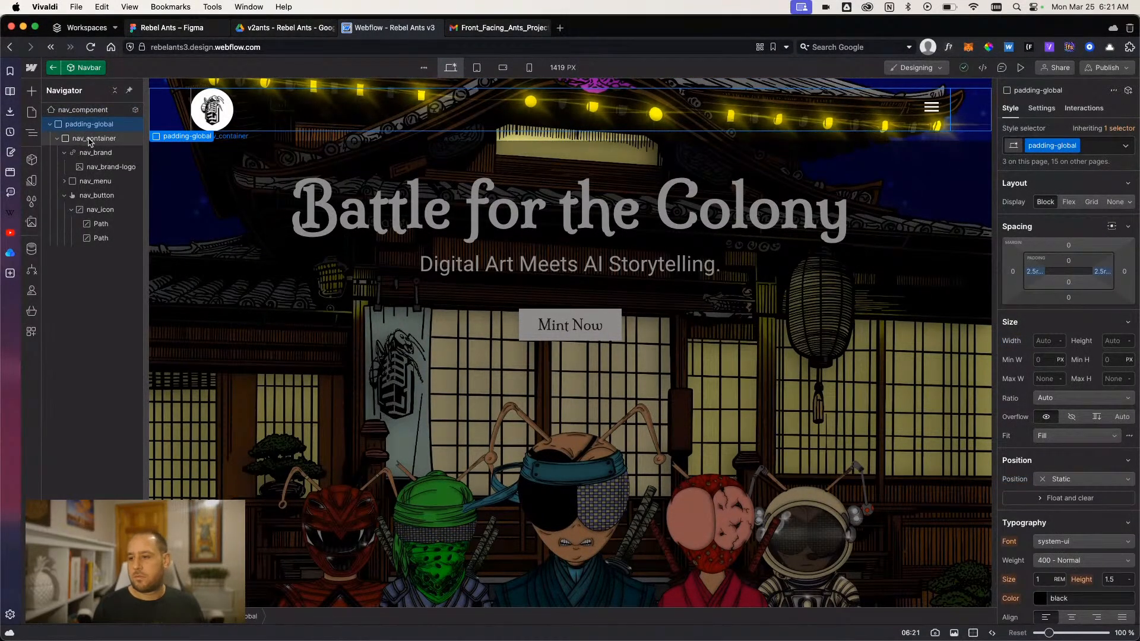
pyautogui.click(89, 139)
pyautogui.click(1047, 460)
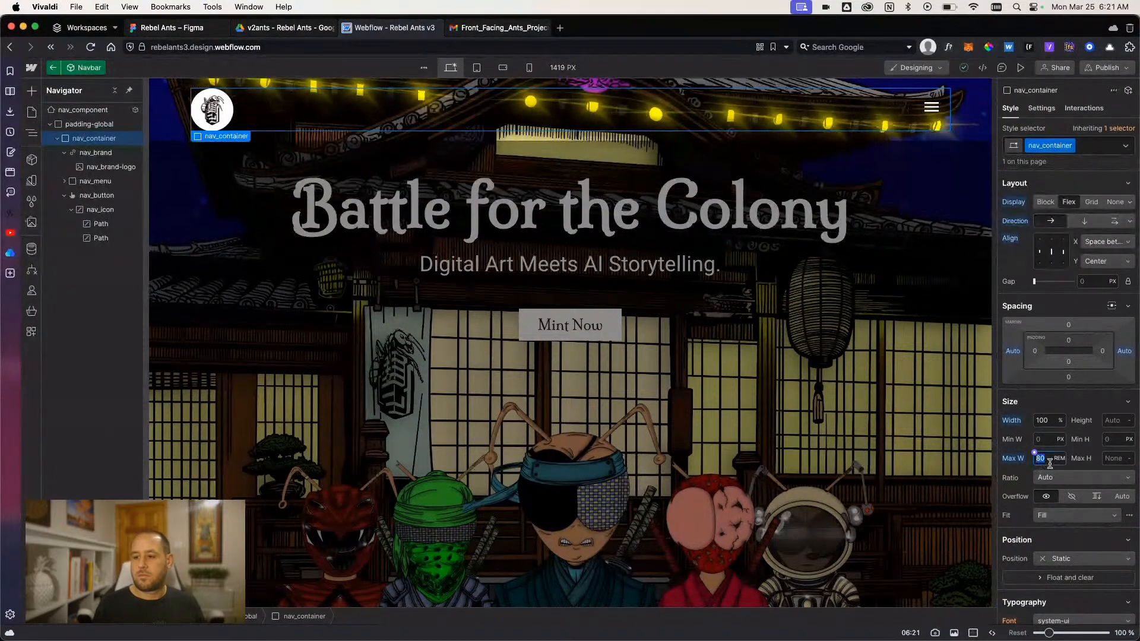
pyautogui.press('Up')
pyautogui.press('Up')
pyautogui.press('Up')
pyautogui.press('Up')
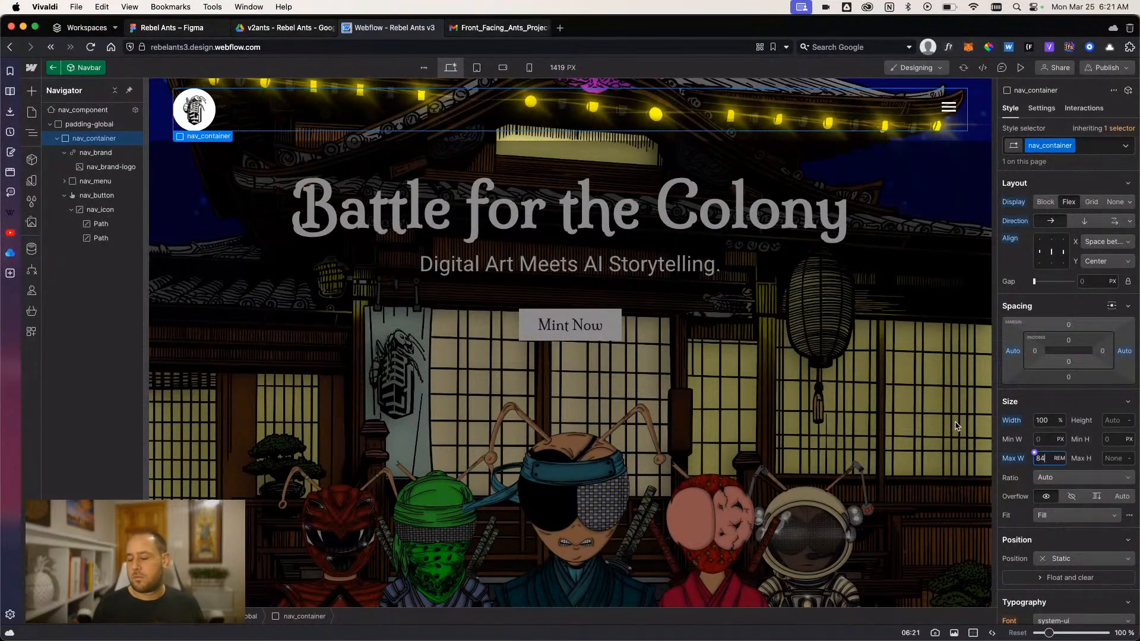
pyautogui.click(1019, 68)
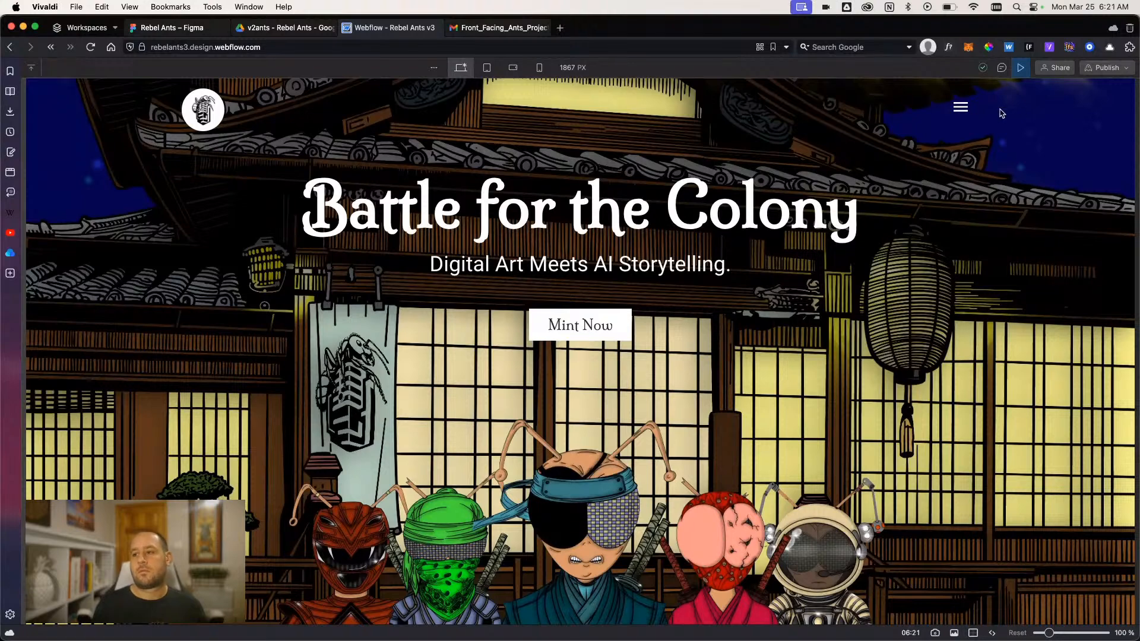
pyautogui.click(1020, 70)
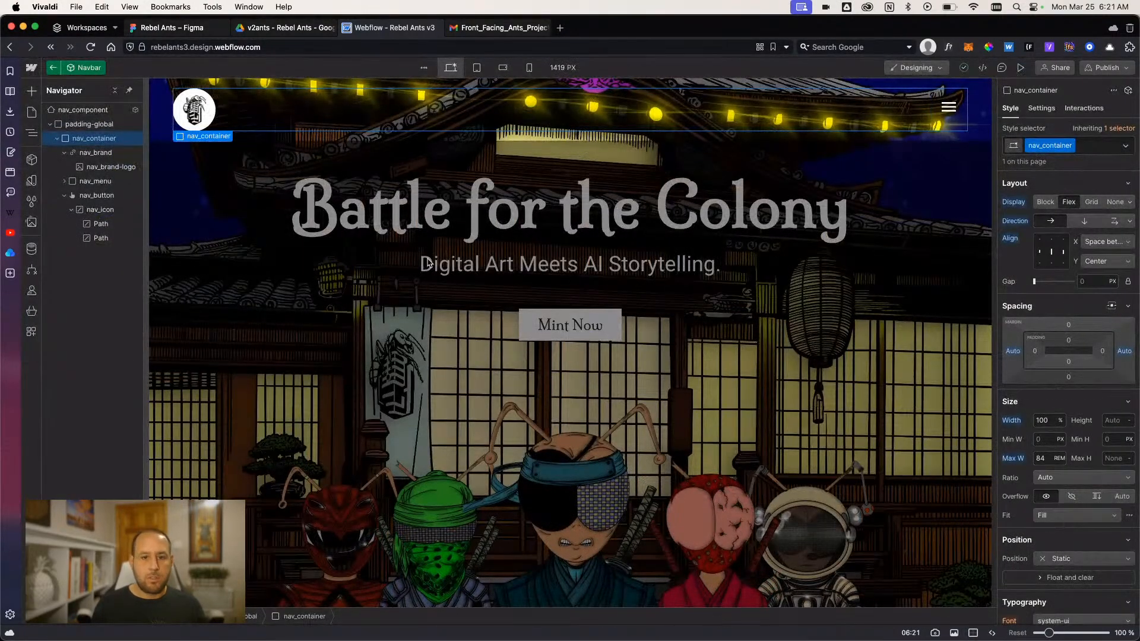
# - Set nav_container's maximum width to 90 rem and preview the wider navbar spread
pyautogui.click(1040, 458)
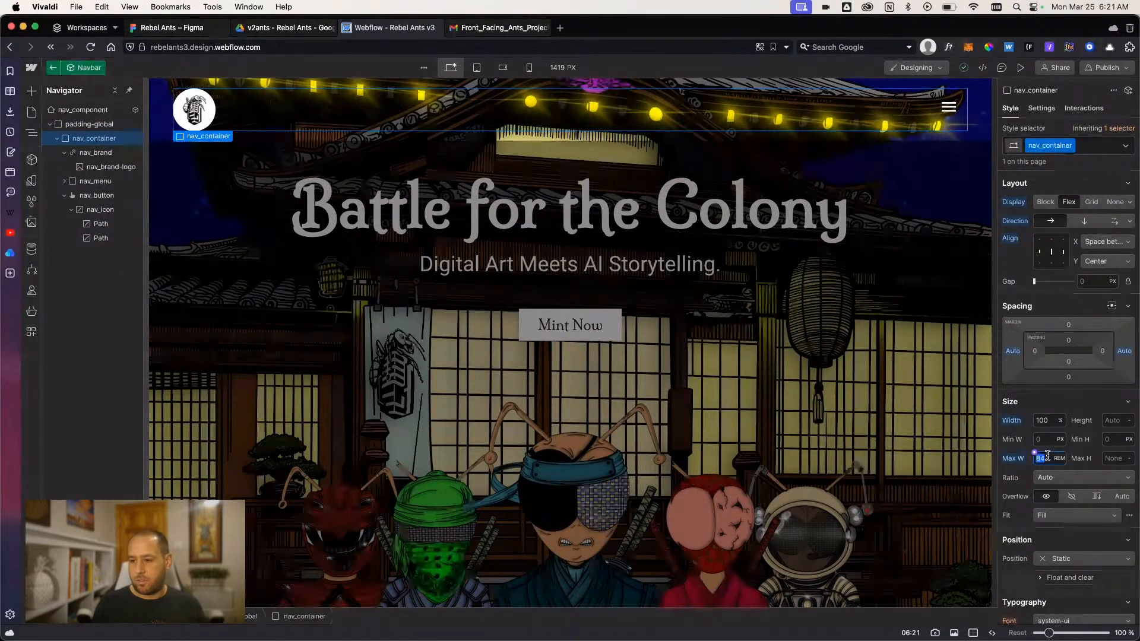
pyautogui.write('87')
pyautogui.press('Up')
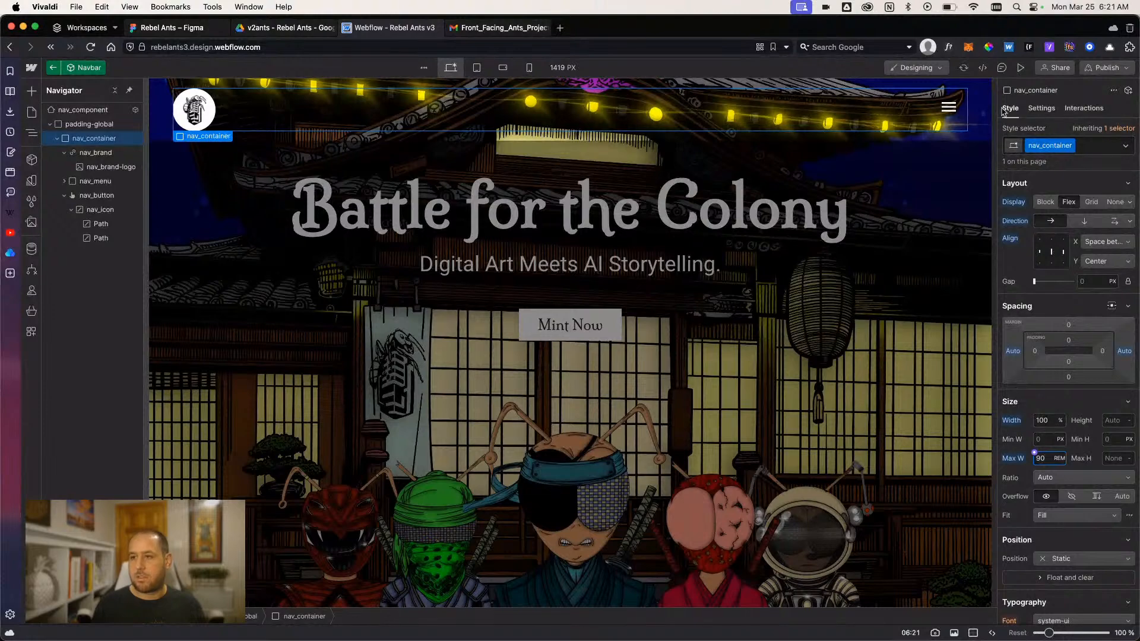
pyautogui.click(1017, 69)
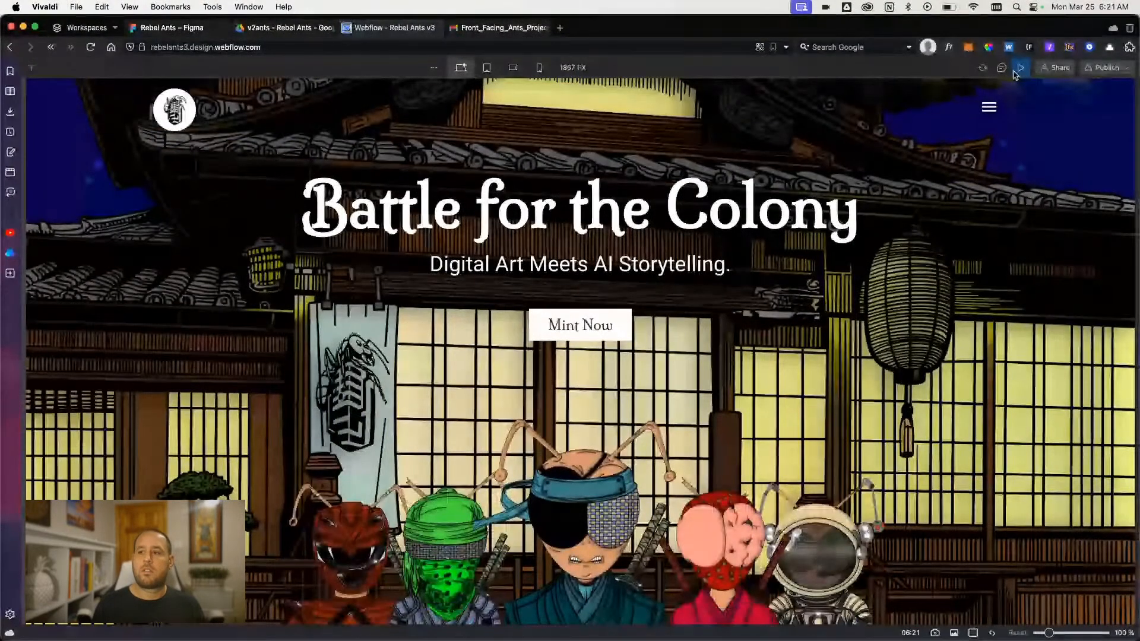
pyautogui.click(1016, 69)
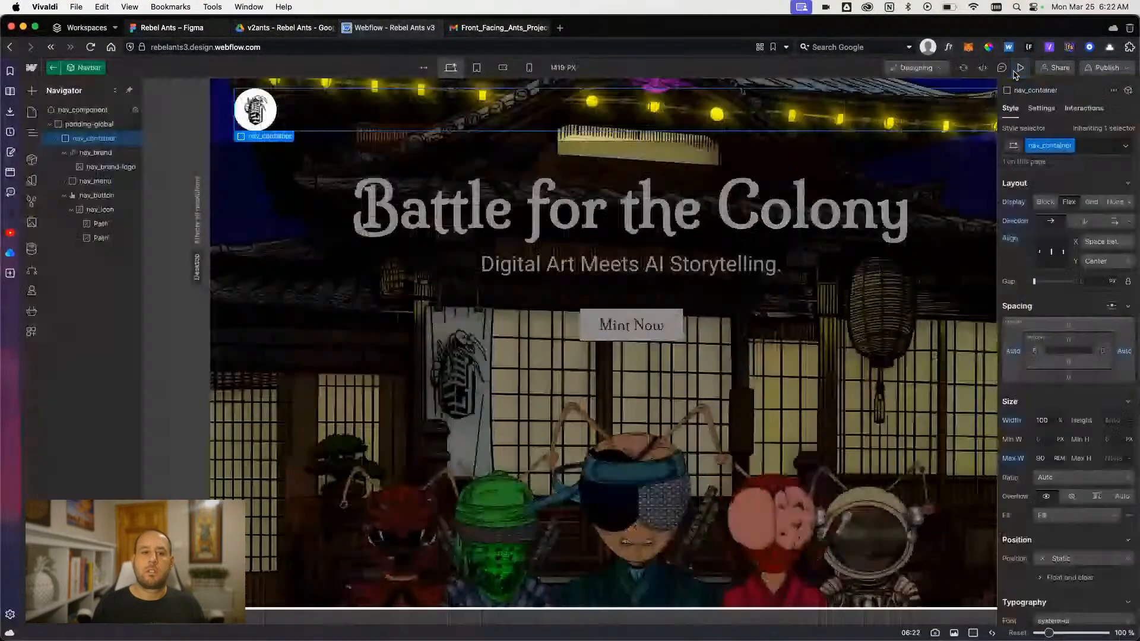
pyautogui.click(1016, 70)
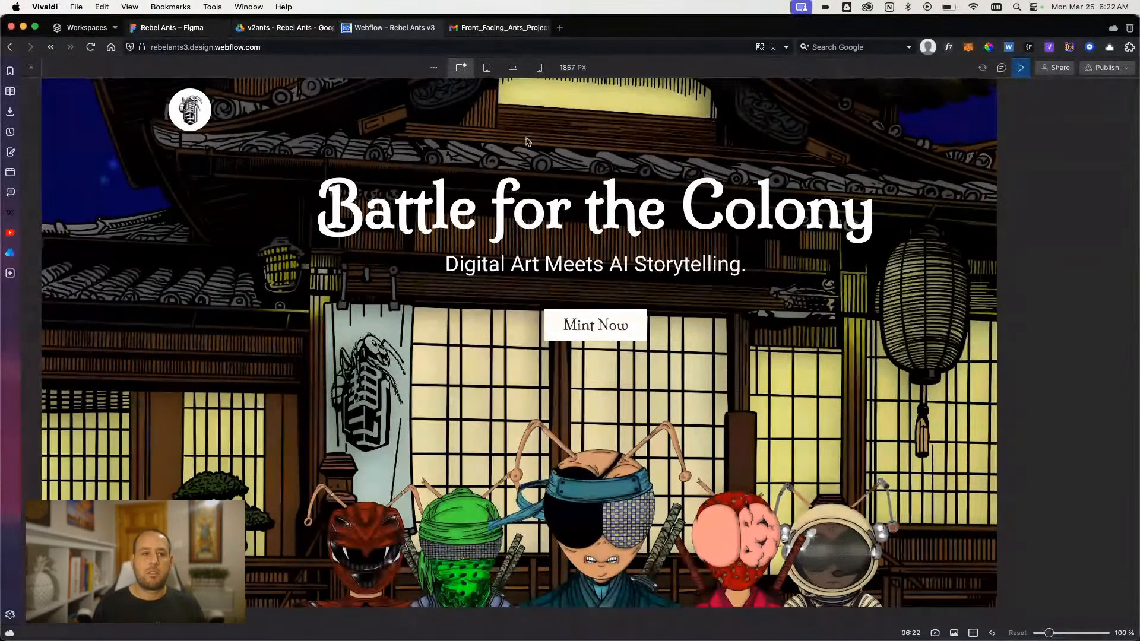
pyautogui.click(1016, 69)
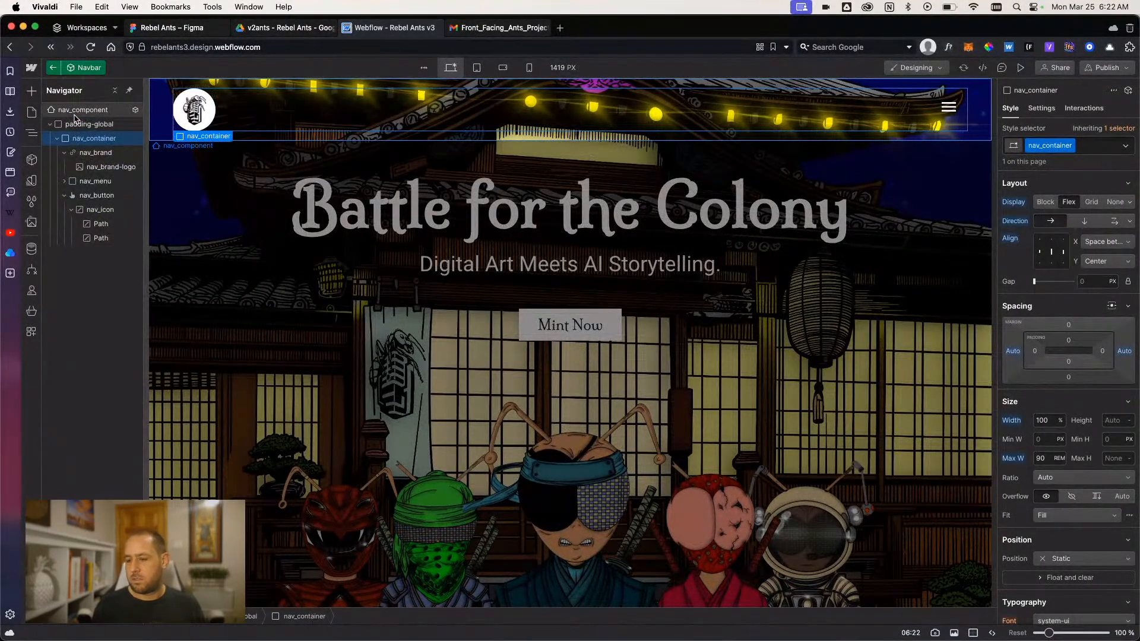
# - Inspect the styles of nav_component, exit the Navbar component, inspect the nav_fixed wrapper, and preview the page
pyautogui.click(75, 112)
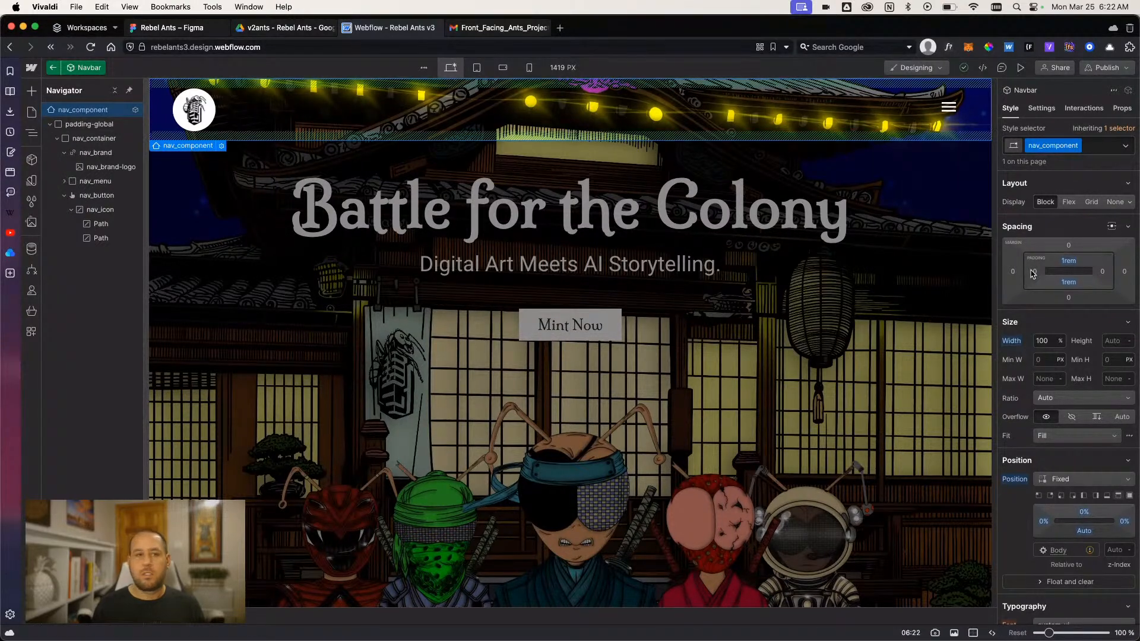
pyautogui.click(53, 67)
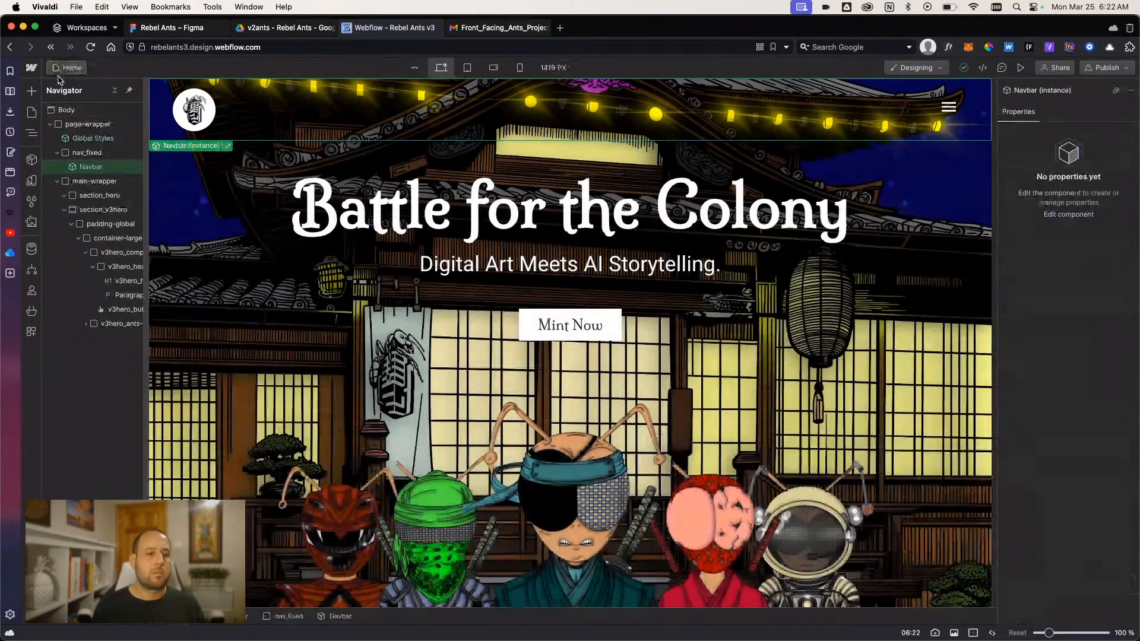
pyautogui.click(87, 153)
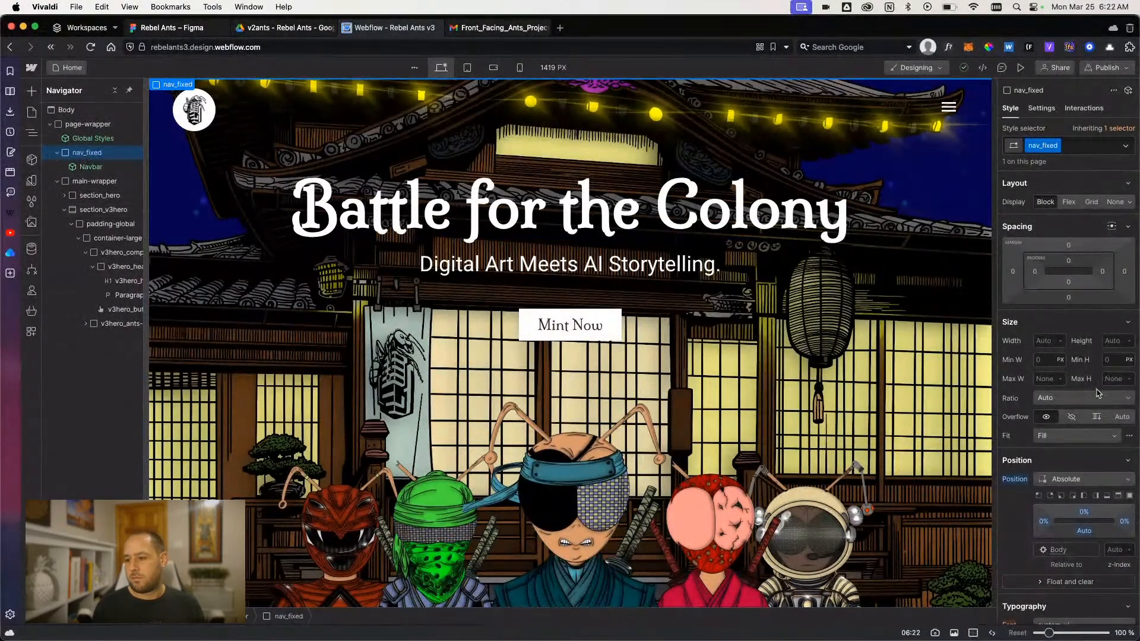
pyautogui.scroll(-2, 1088, 476)
pyautogui.scroll(2, 1088, 476)
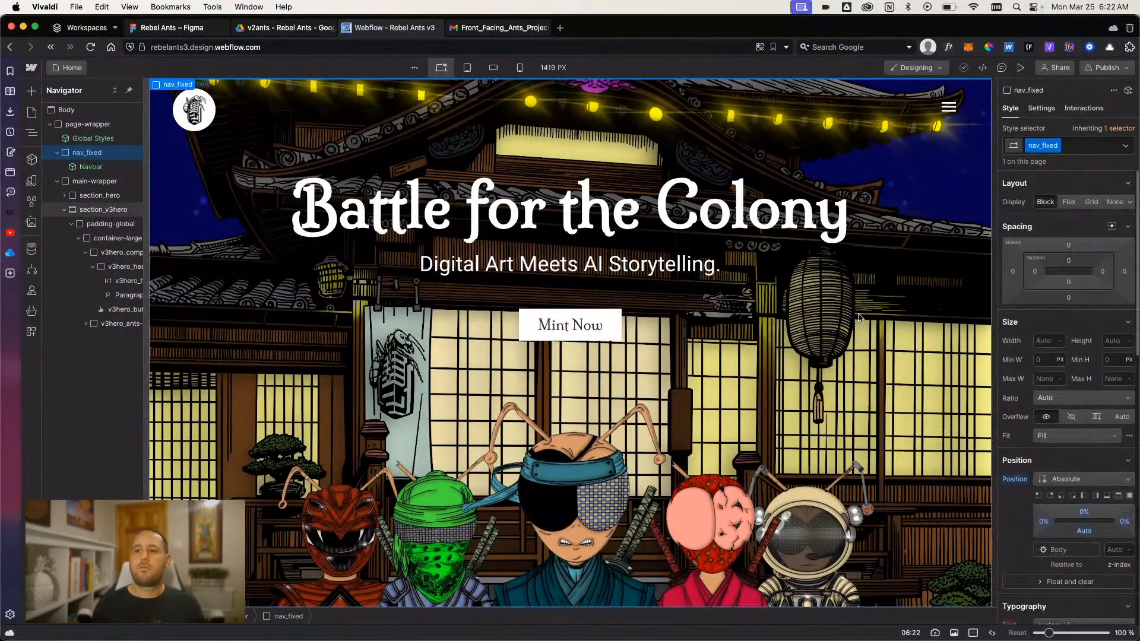
pyautogui.click(1019, 67)
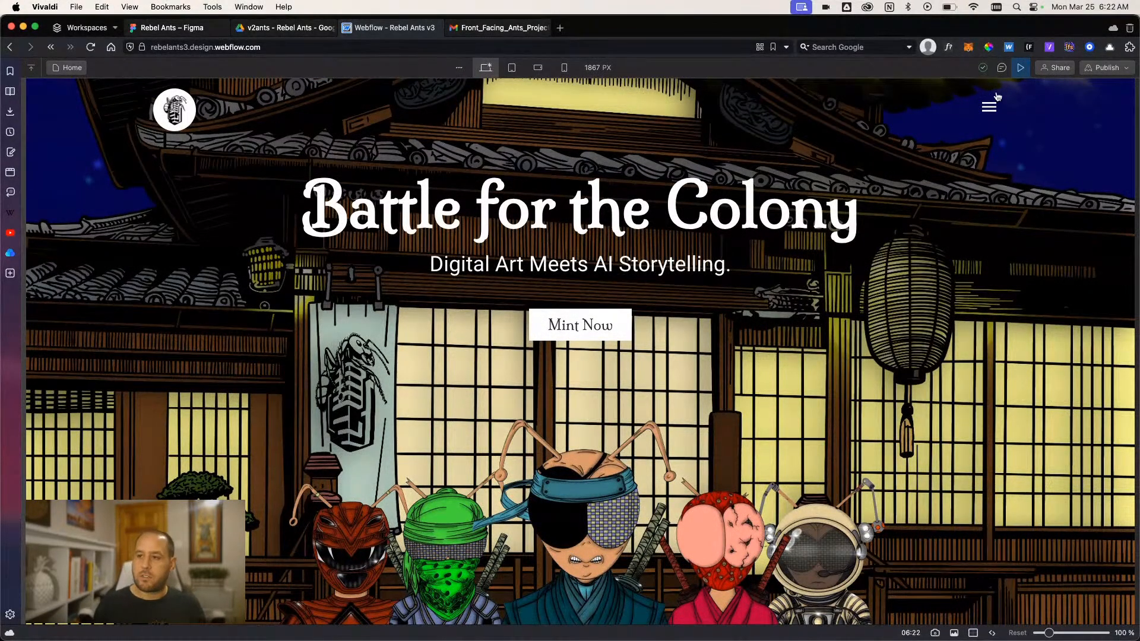
pyautogui.click(1020, 68)
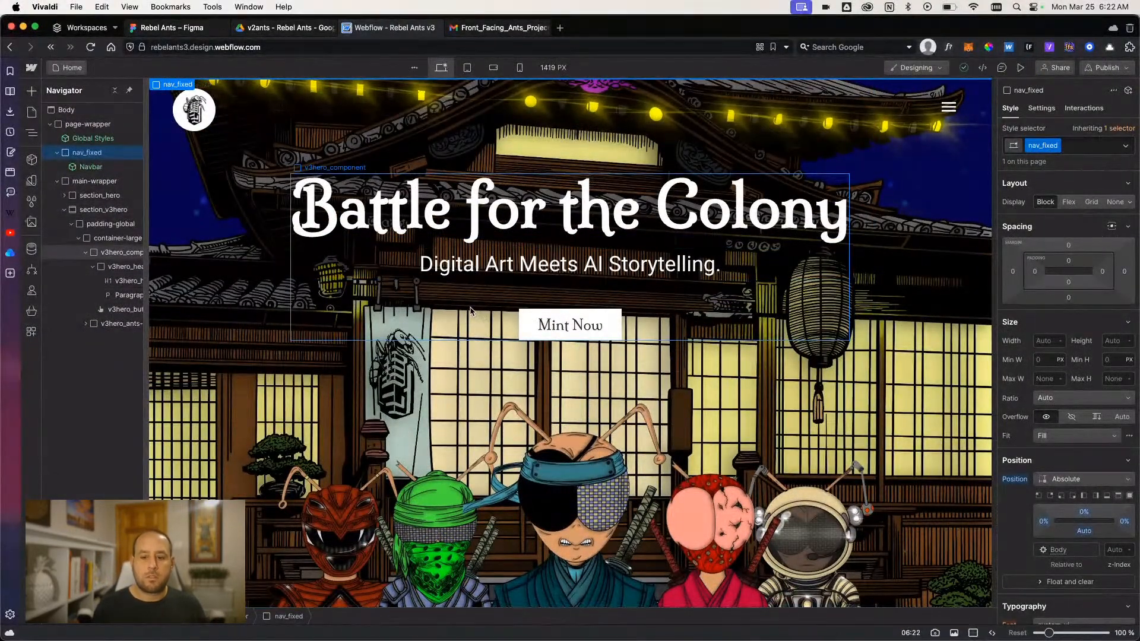
# - Try a 4 px border around the Mint Now button and reset the border
pyautogui.click(521, 324)
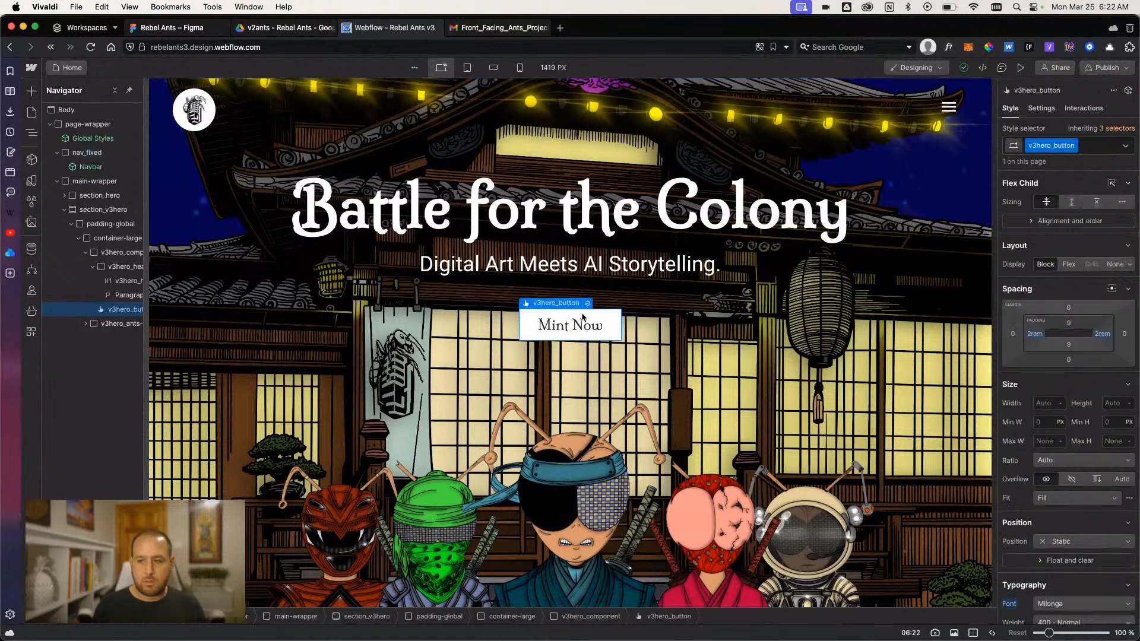
pyautogui.scroll(-10, 1054, 351)
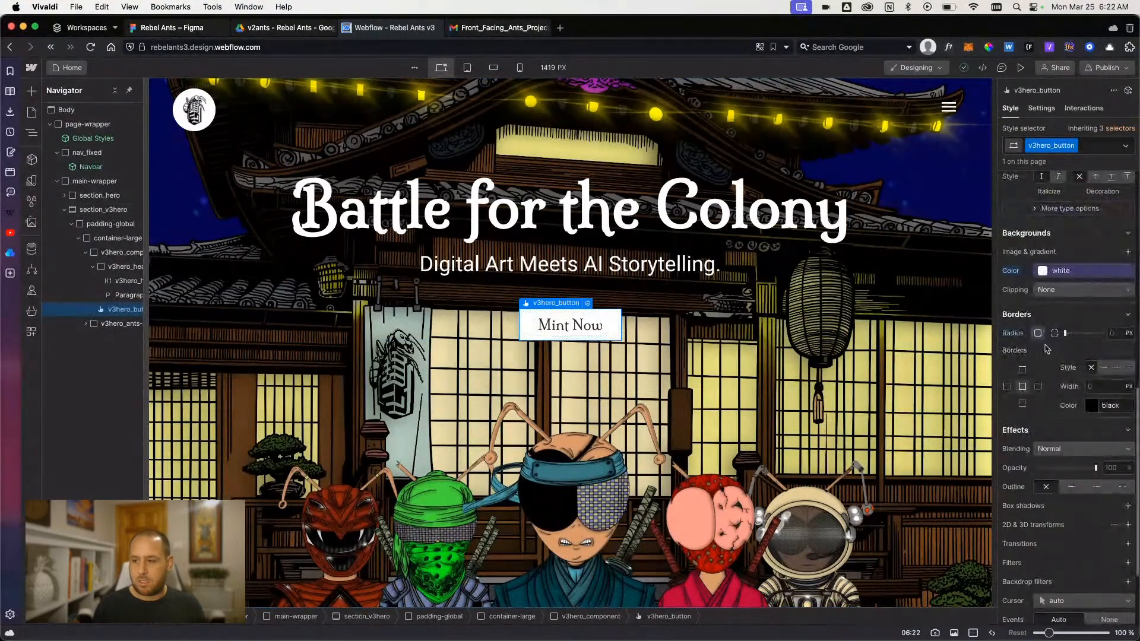
pyautogui.write('4')
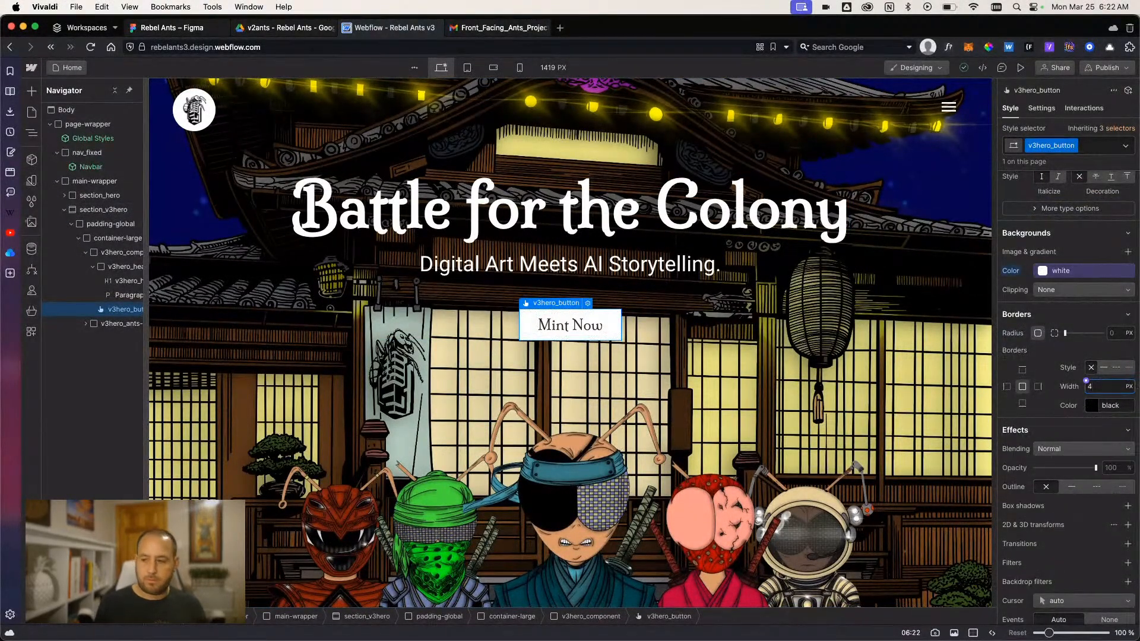
pyautogui.write('px')
pyautogui.press('Return')
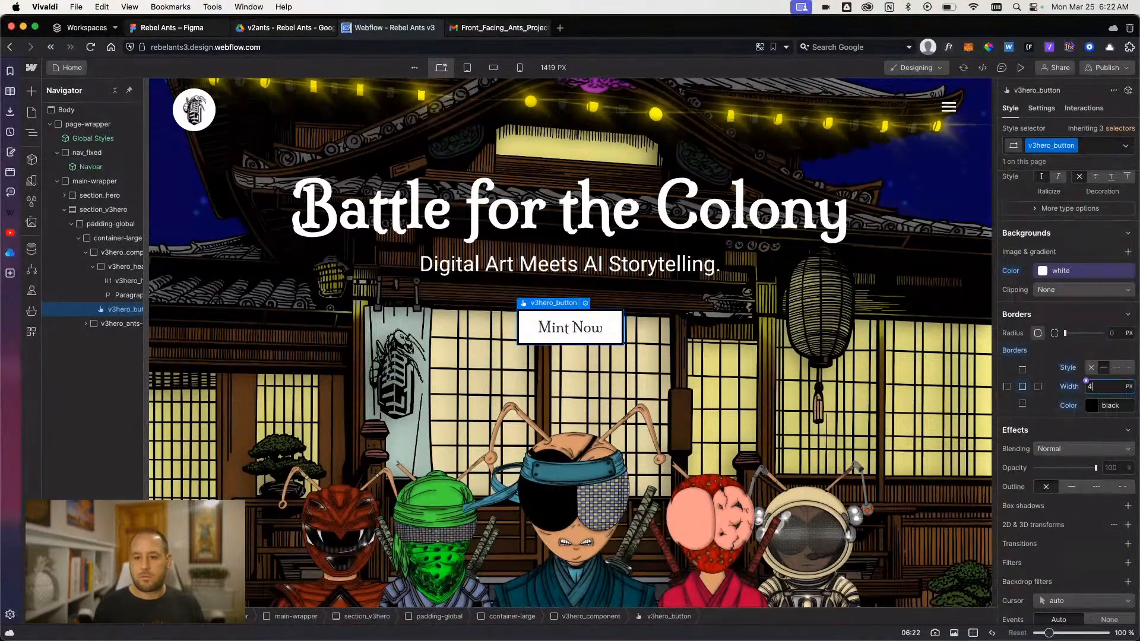
pyautogui.click(1016, 351)
pyautogui.click(1024, 369)
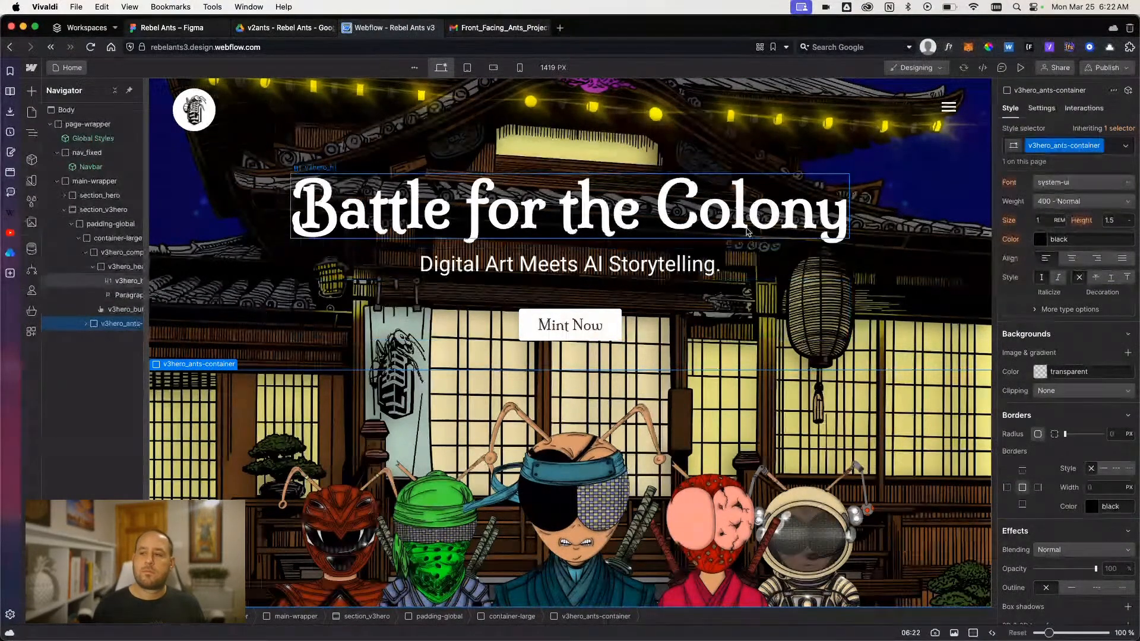
# - Preview the page repeatedly to watch the staggered entrance of the ants on page load
pyautogui.click(1020, 67)
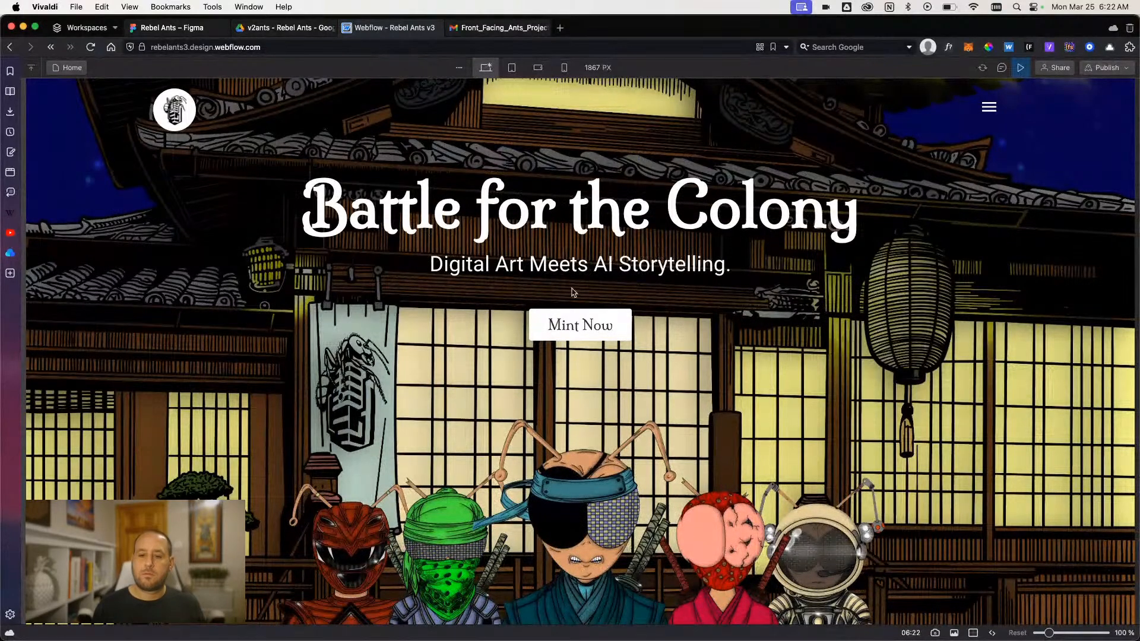
pyautogui.click(1021, 68)
pyautogui.click(1021, 68)
pyautogui.click(1021, 67)
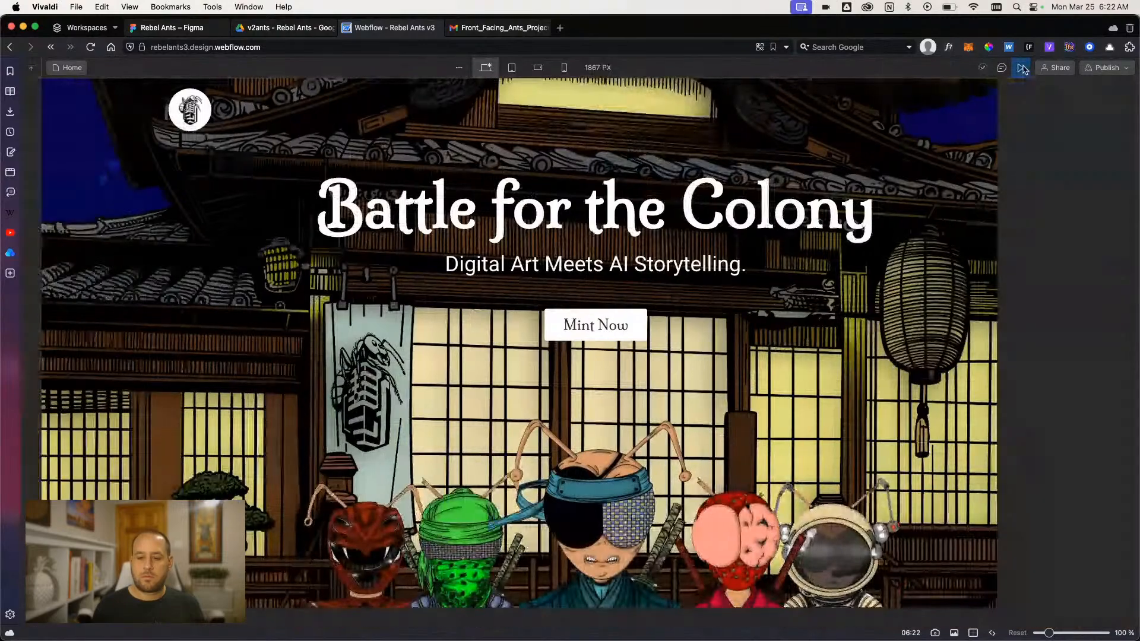
pyautogui.click(1023, 70)
pyautogui.click(1024, 70)
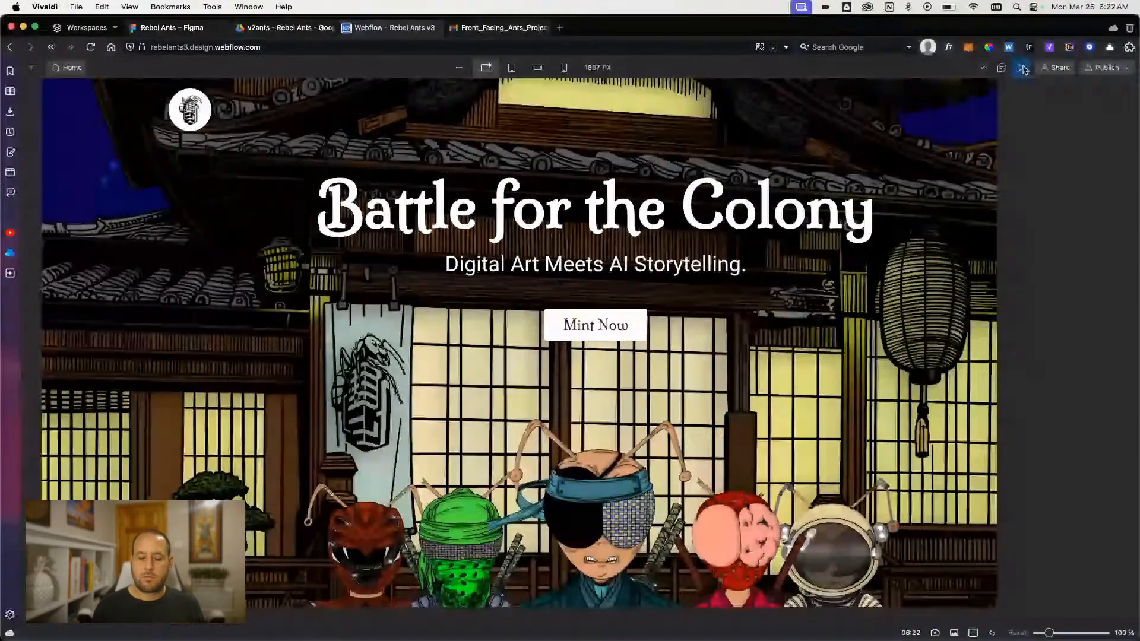
pyautogui.click(1022, 68)
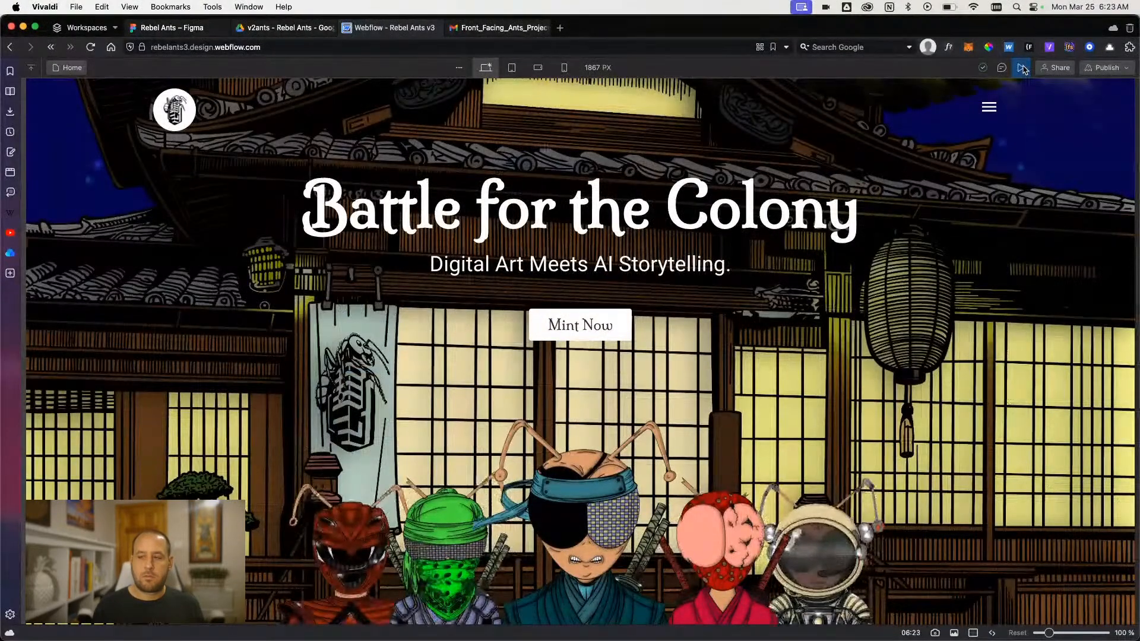
pyautogui.click(1021, 68)
# - Open the v2ants_page-load animation for editing, play it, and examine the timing and easing of the ant rows' moves
pyautogui.click(1084, 108)
pyautogui.click(1053, 318)
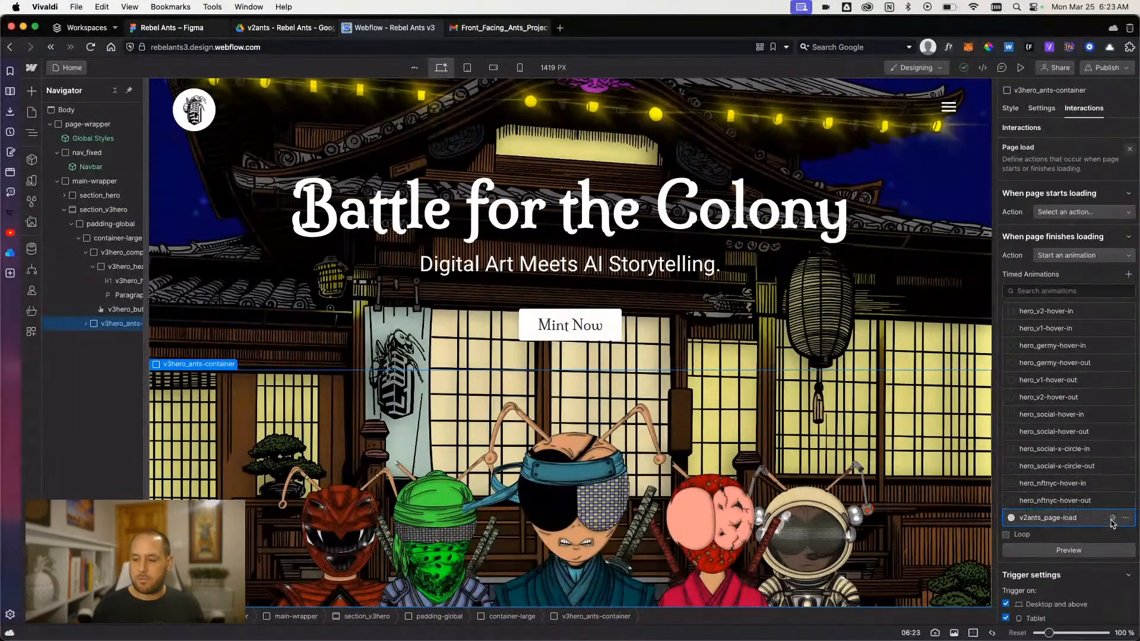
pyautogui.click(1111, 519)
pyautogui.click(1077, 220)
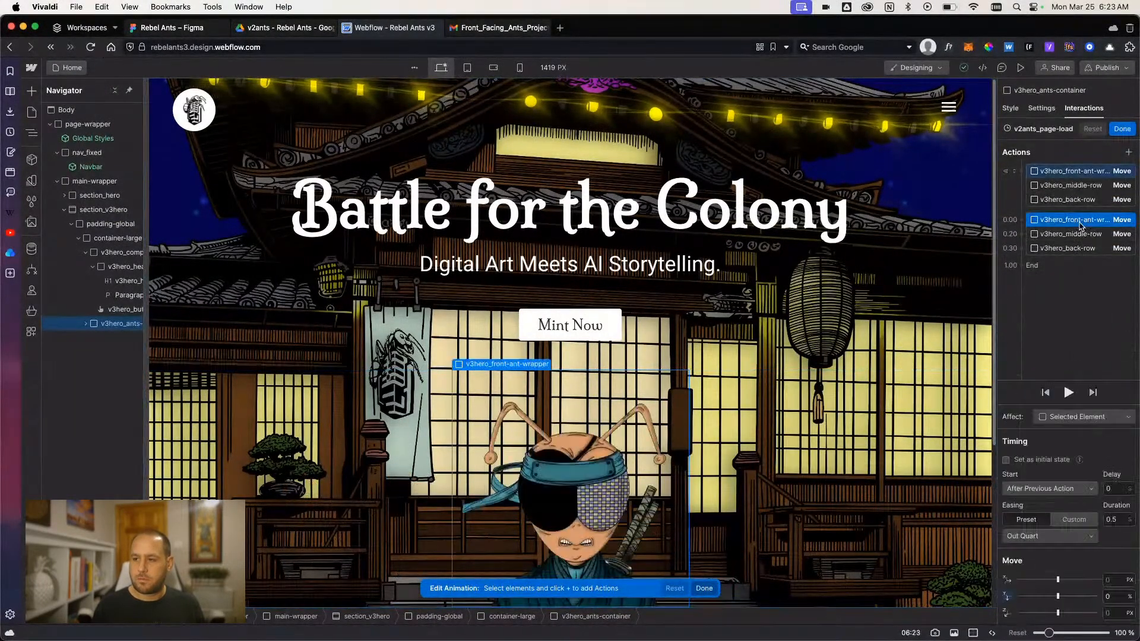
pyautogui.click(1071, 392)
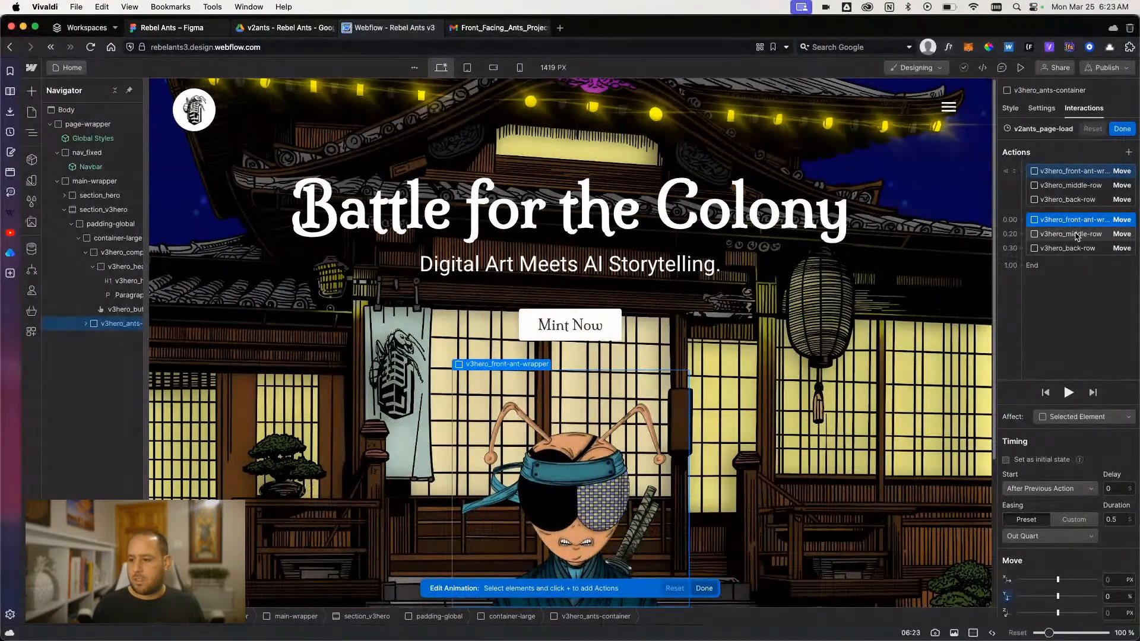
pyautogui.click(1078, 235)
pyautogui.click(1076, 249)
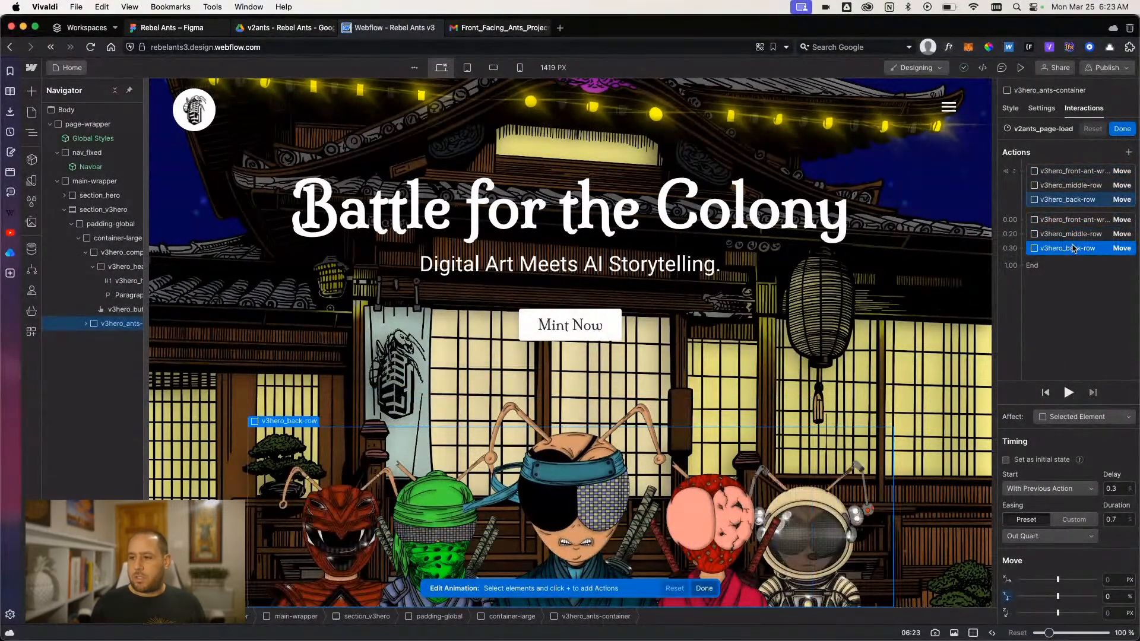
# - Change the v3hero_middle-row move's easing to Out Quart and play the animation
pyautogui.click(1072, 234)
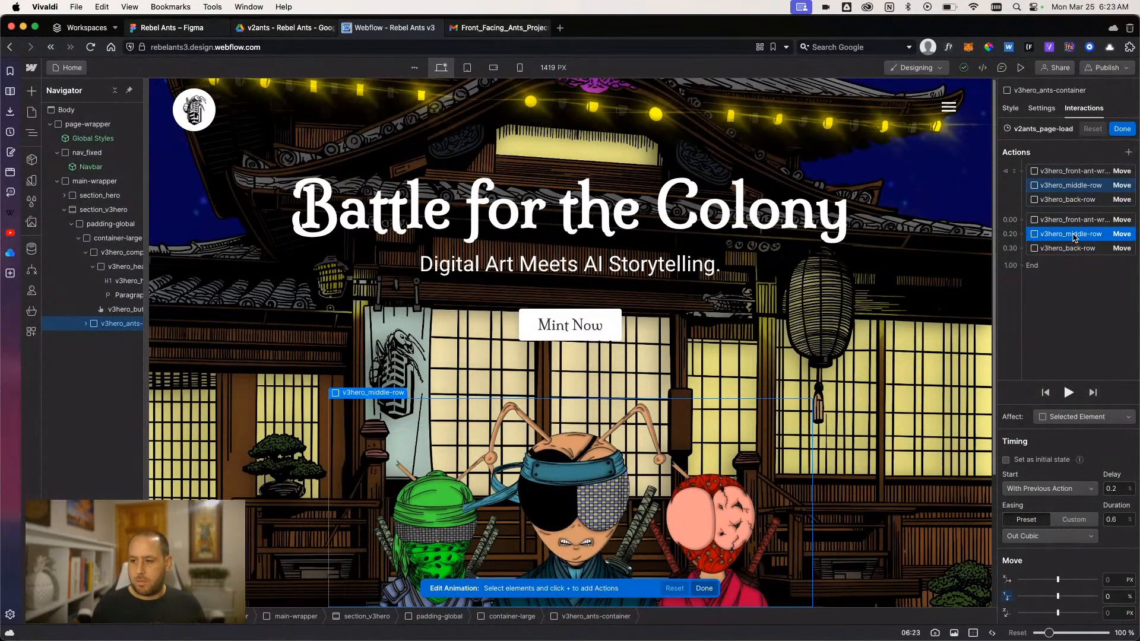
pyautogui.click(1036, 460)
pyautogui.click(1049, 536)
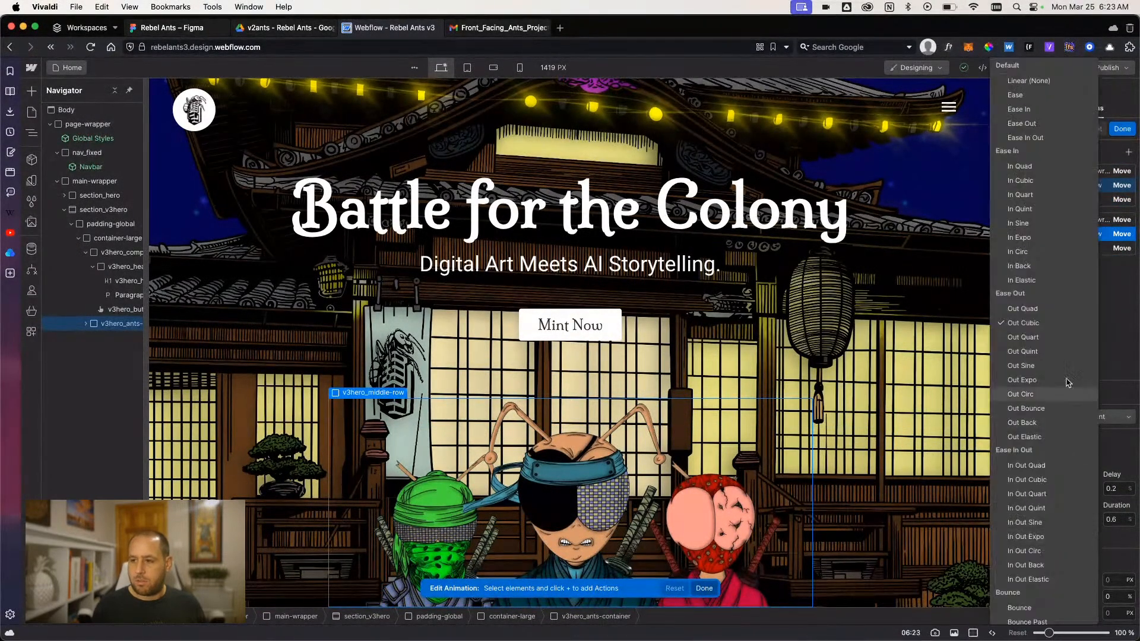
pyautogui.click(1056, 334)
pyautogui.click(1069, 394)
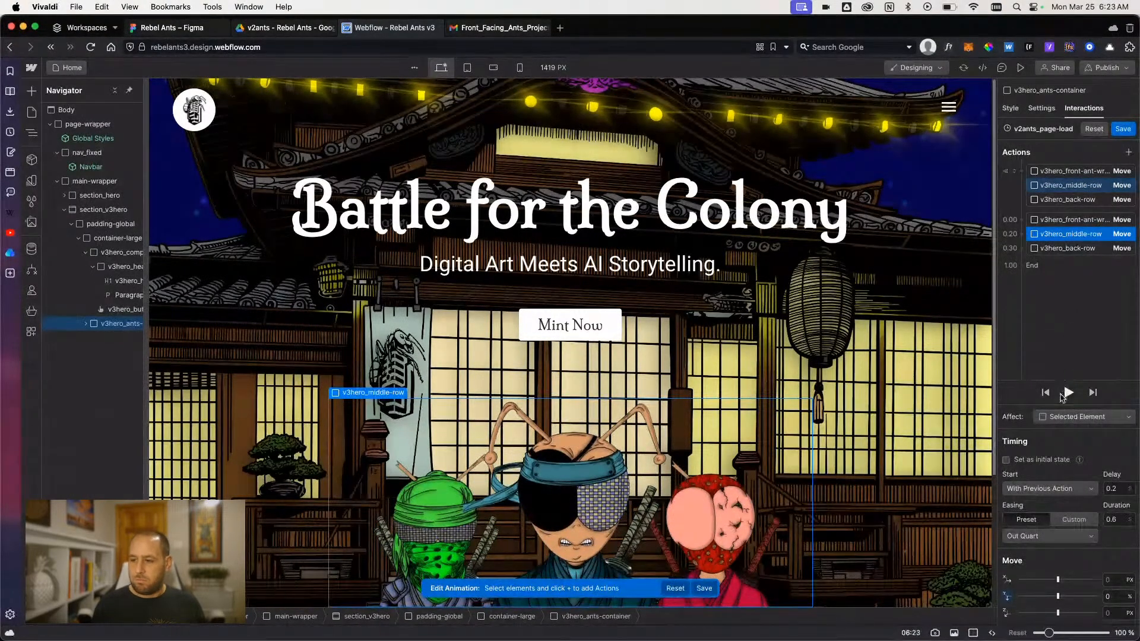
# - Replay the v2ants_page-load animation, save it, and preview the page twice to check the ant rows' entrance
pyautogui.click(1066, 394)
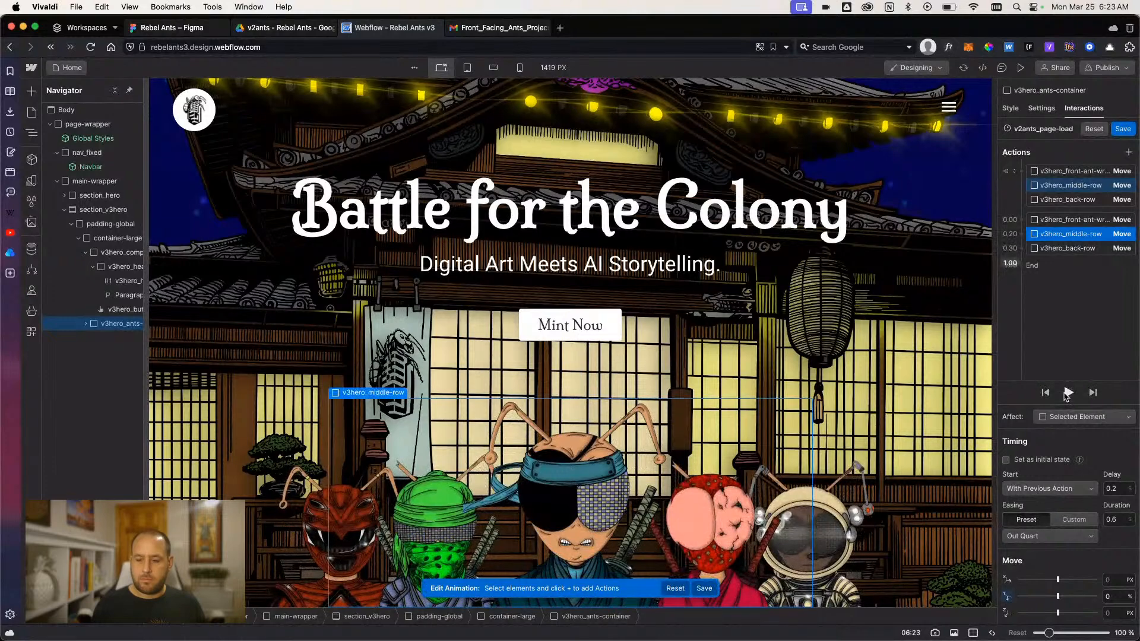
pyautogui.click(1123, 129)
pyautogui.press('super+shift+p')
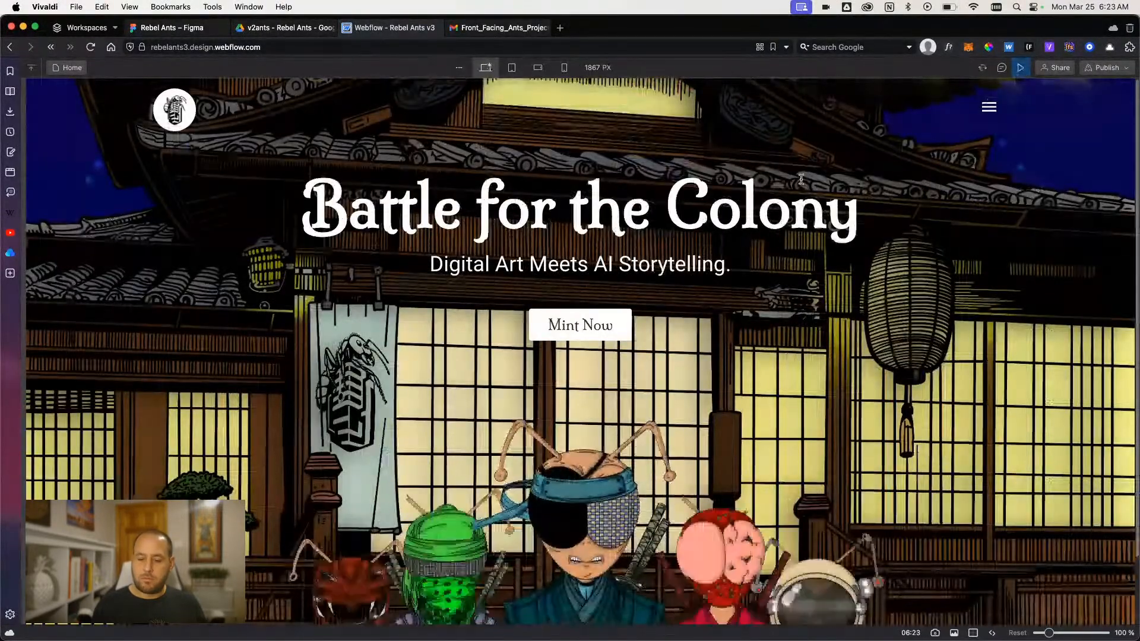
pyautogui.click(1019, 68)
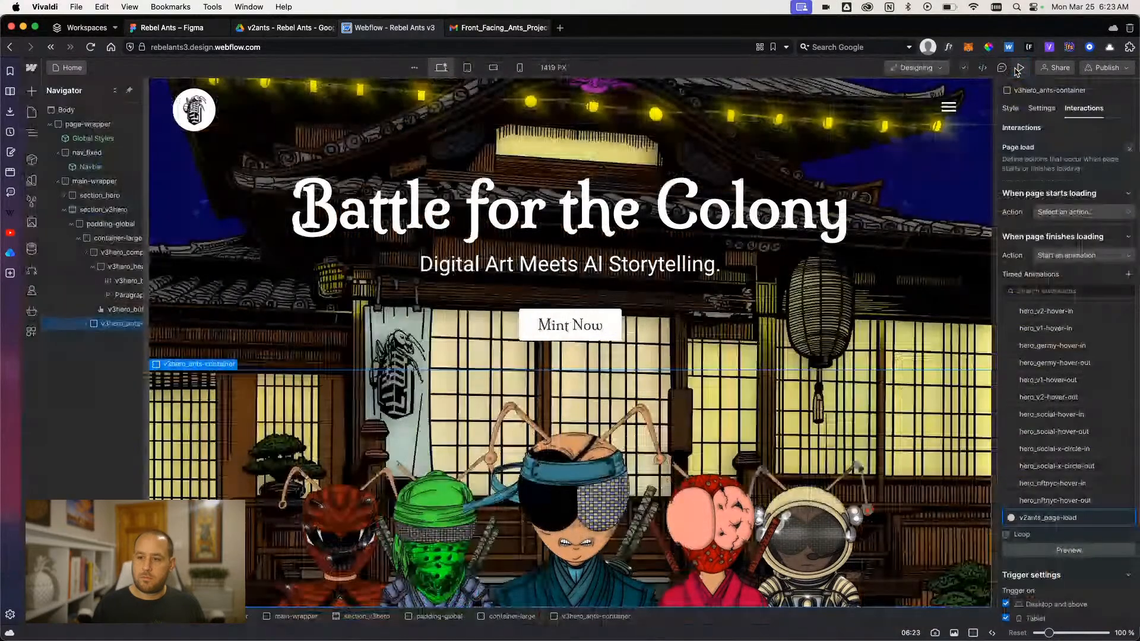
pyautogui.click(1019, 68)
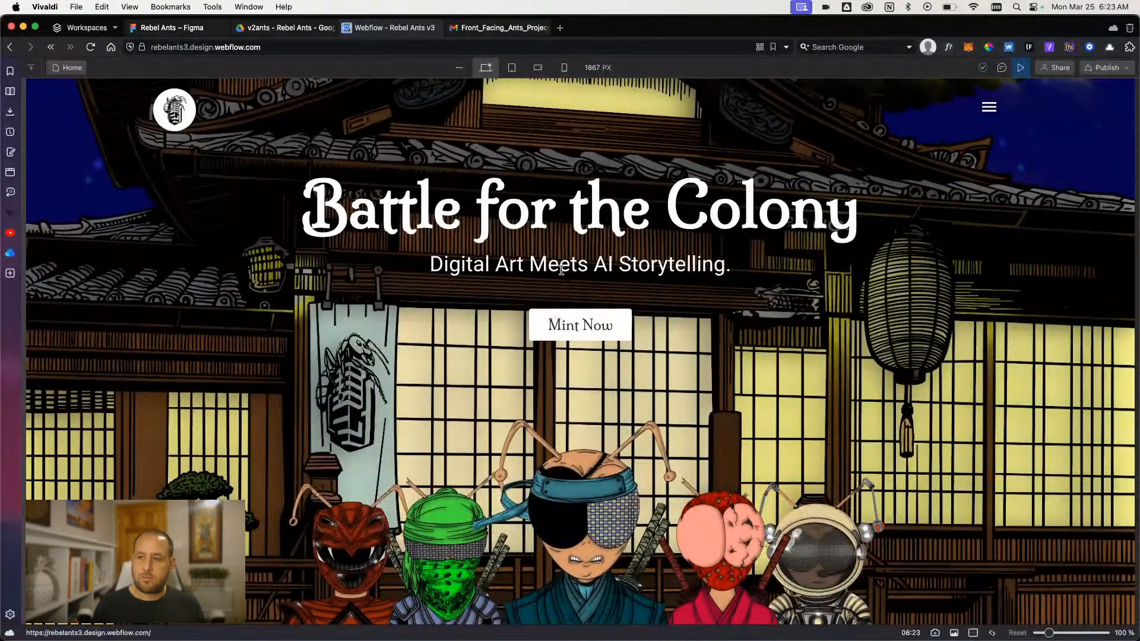
pyautogui.click(1021, 69)
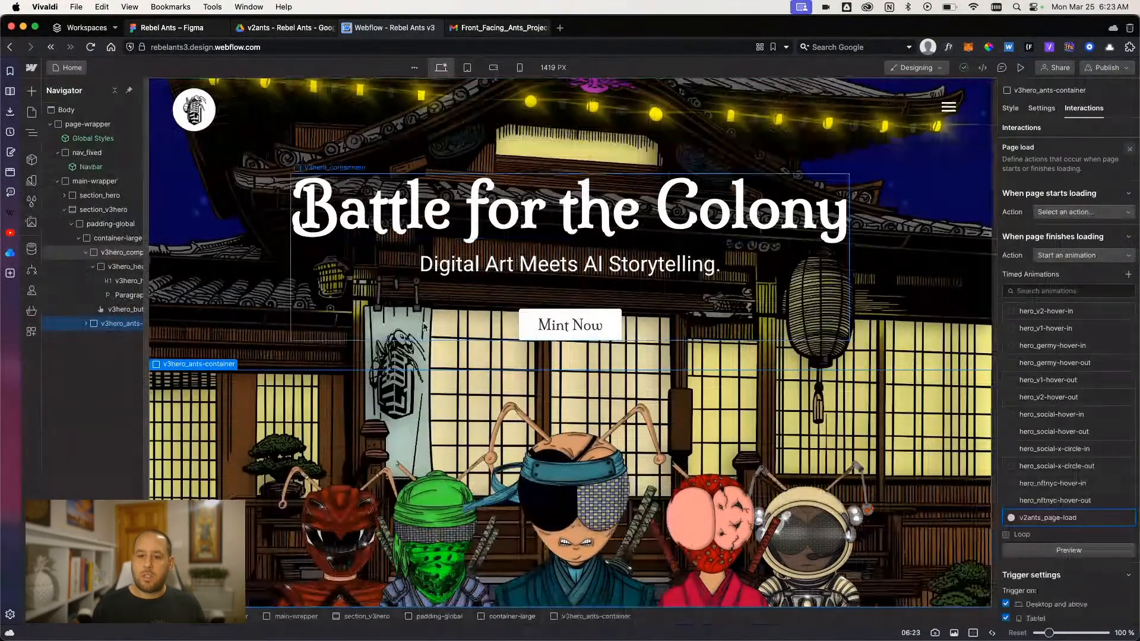
# - Select the Mint Now button and preview the page again to review the hero with its ants rising on load
pyautogui.click(529, 323)
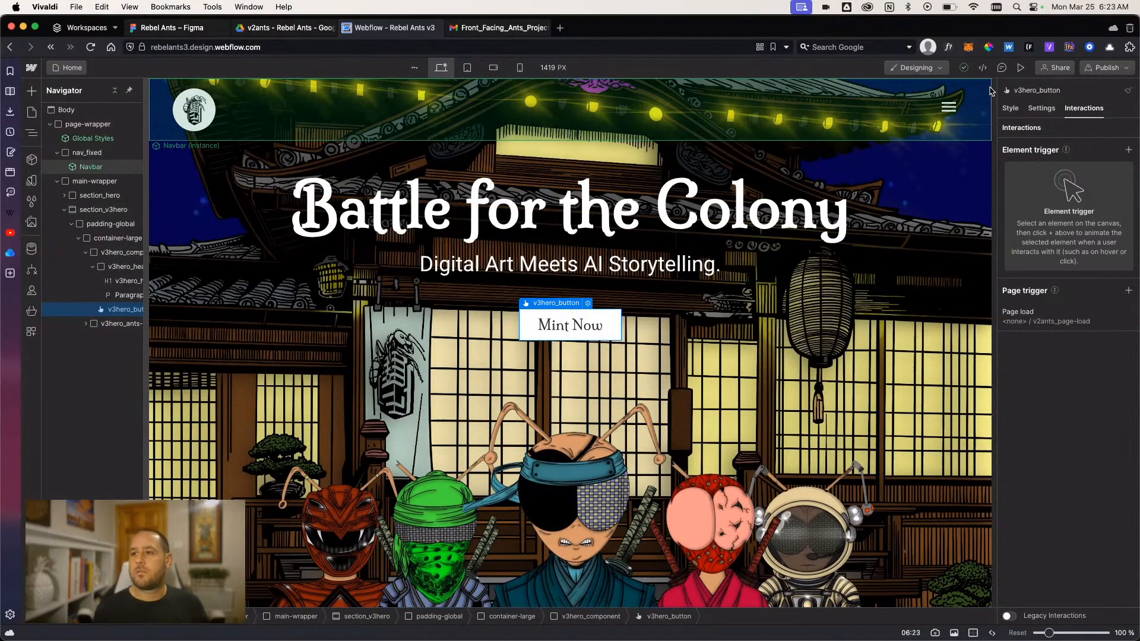
pyautogui.click(1021, 68)
pyautogui.click(1021, 67)
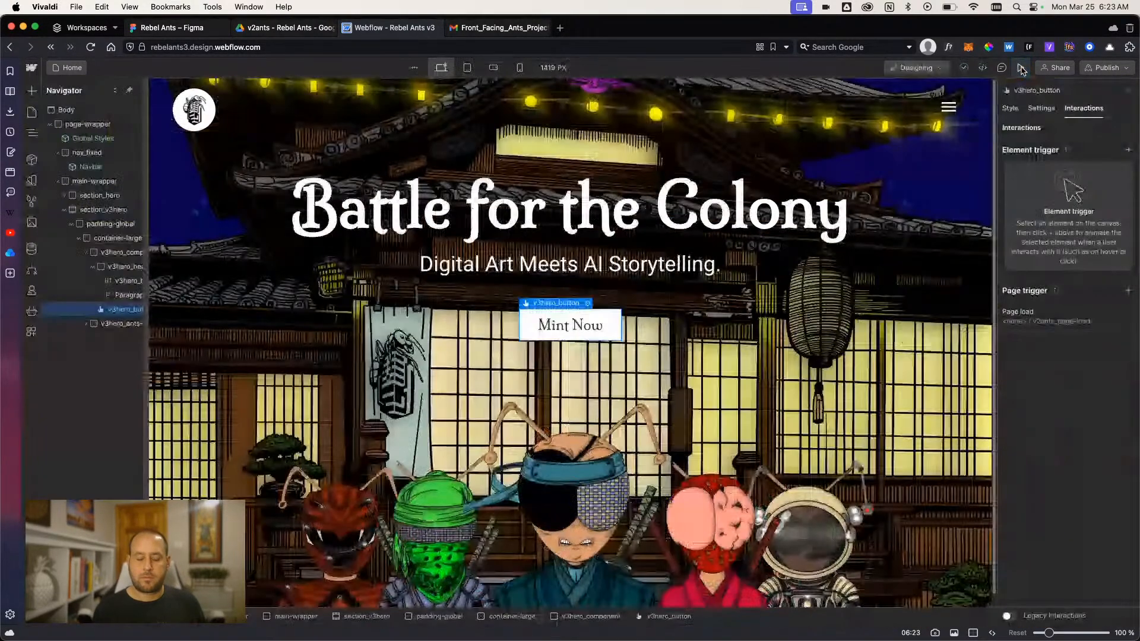
pyautogui.click(1020, 67)
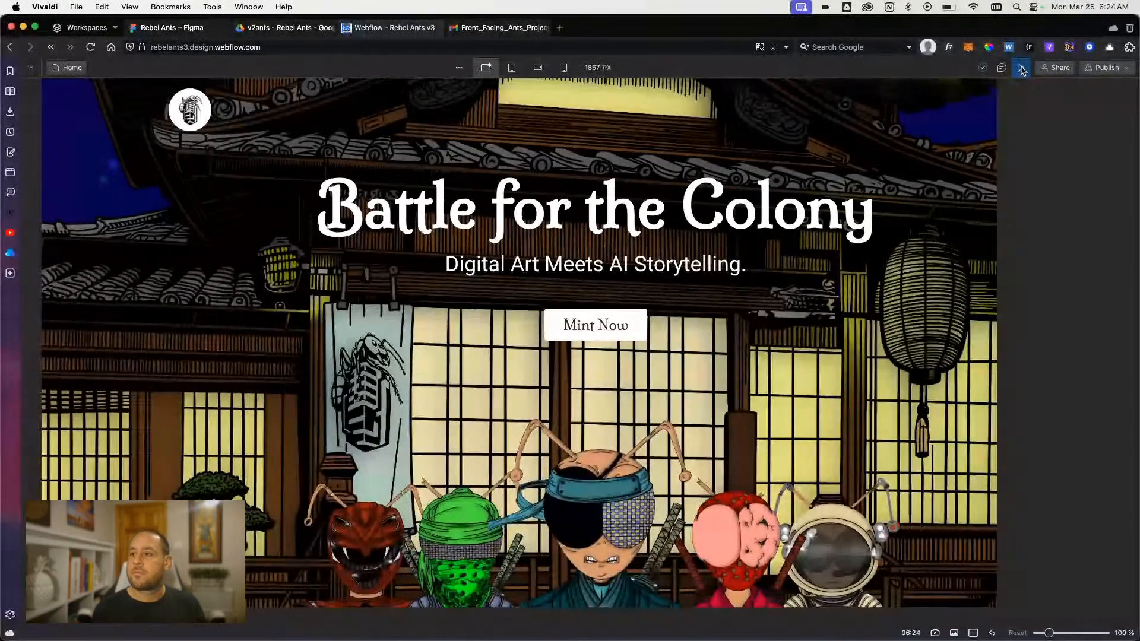
pyautogui.click(1020, 68)
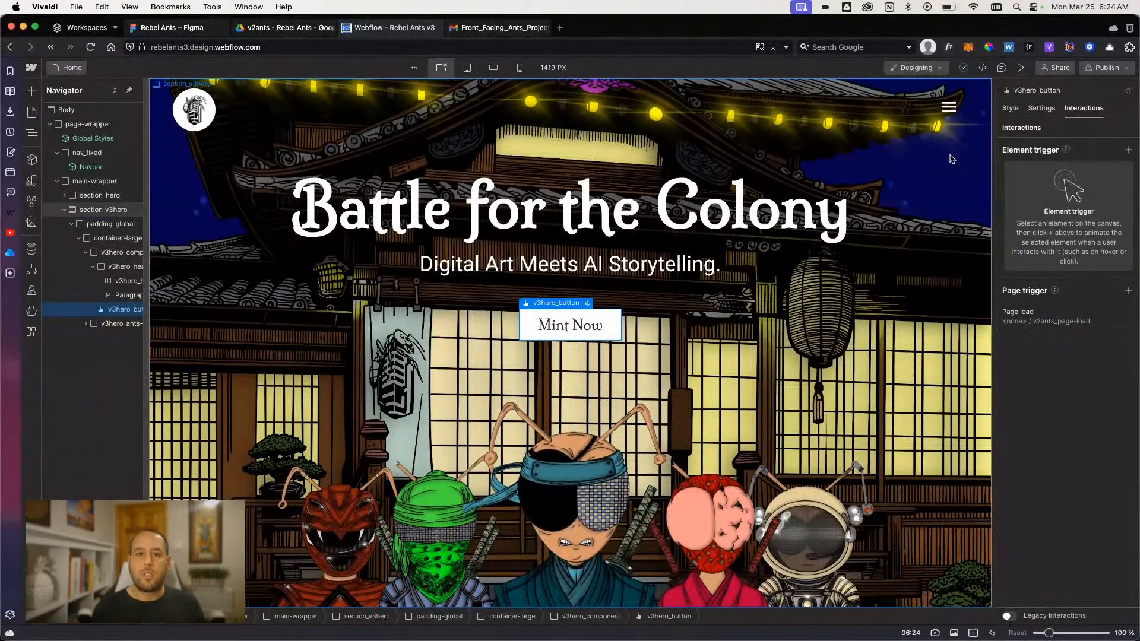